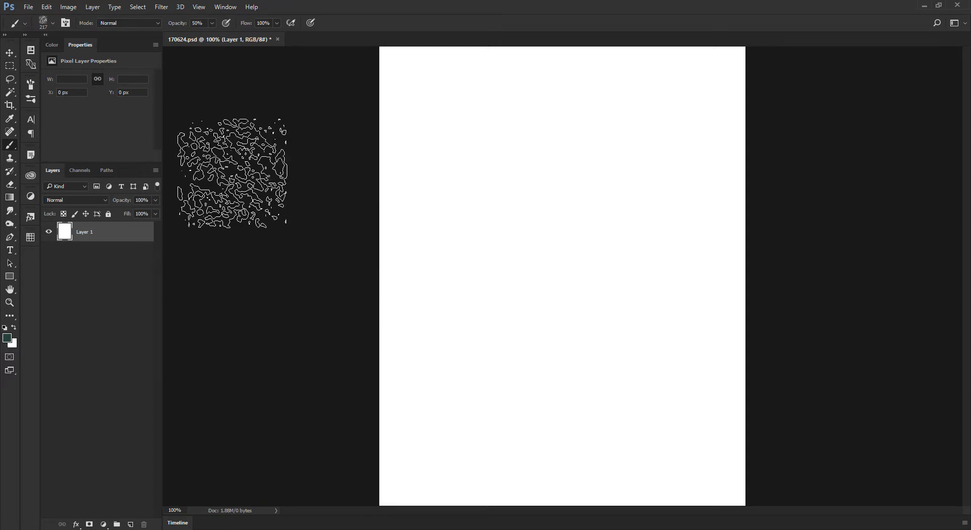
Darken the white canvas layer to a mid gray with a Levels adjustment
{"action": "key", "text": "i"}
{"action": "key", "text": "ctrl+l"}
{"action": "left_click_drag", "start_coordinate": [363, 328], "coordinate": [305, 330]}
{"action": "key", "text": "Return"}
{"action": "key", "text": "b"}
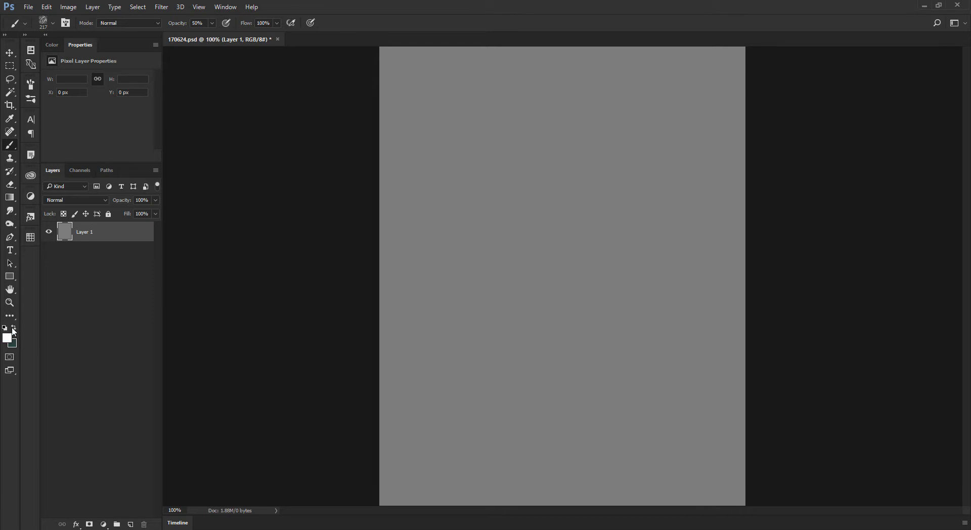
Paint broad pale cream strokes, colour #ffebce, down the left half of the canvas
{"action": "left_click", "coordinate": [7, 338]}
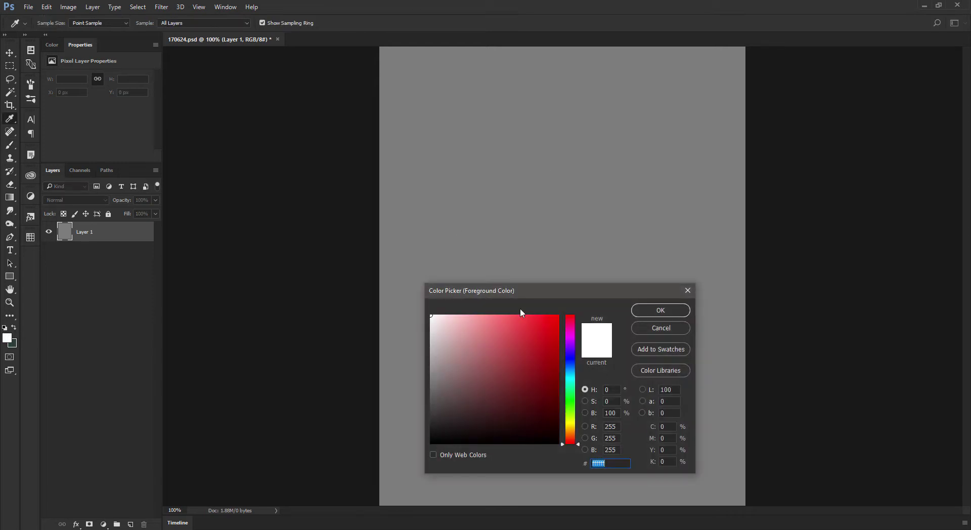
{"action": "left_click", "coordinate": [569, 432]}
{"action": "left_click_drag", "start_coordinate": [457, 321], "coordinate": [452, 294]}
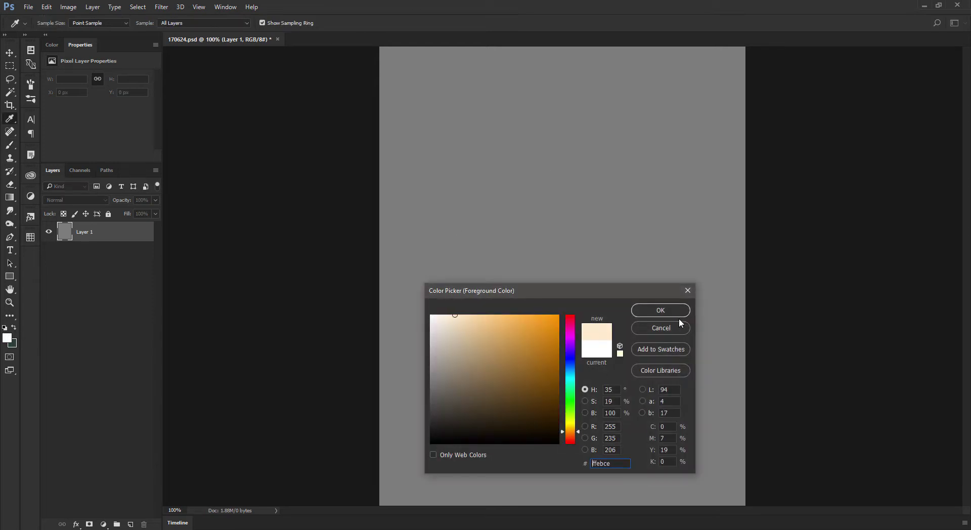
{"action": "left_click", "coordinate": [670, 315]}
{"action": "key", "text": "ctrl+minus"}
{"action": "mouse_move", "coordinate": [497, 147]}
{"action": "left_mouse_down"}
{"action": "mouse_move", "coordinate": [512, 163]}
{"action": "mouse_move", "coordinate": [517, 135]}
{"action": "mouse_move", "coordinate": [504, 129]}
{"action": "mouse_move", "coordinate": [457, 152]}
{"action": "mouse_move", "coordinate": [502, 179]}
{"action": "mouse_move", "coordinate": [506, 203]}
{"action": "mouse_move", "coordinate": [490, 223]}
{"action": "mouse_move", "coordinate": [531, 214]}
{"action": "mouse_move", "coordinate": [446, 261]}
{"action": "mouse_move", "coordinate": [483, 276]}
{"action": "mouse_move", "coordinate": [472, 288]}
{"action": "mouse_move", "coordinate": [487, 322]}
{"action": "mouse_move", "coordinate": [484, 343]}
{"action": "mouse_move", "coordinate": [502, 360]}
{"action": "mouse_move", "coordinate": [464, 375]}
{"action": "mouse_move", "coordinate": [537, 417]}
{"action": "left_mouse_up"}
{"action": "key", "text": "ctrl+plus"}
{"action": "key", "text": "ctrl+minus"}
Block in the upper right area of the canvas with broad dark brown strokes
{"action": "left_click", "coordinate": [7, 338]}
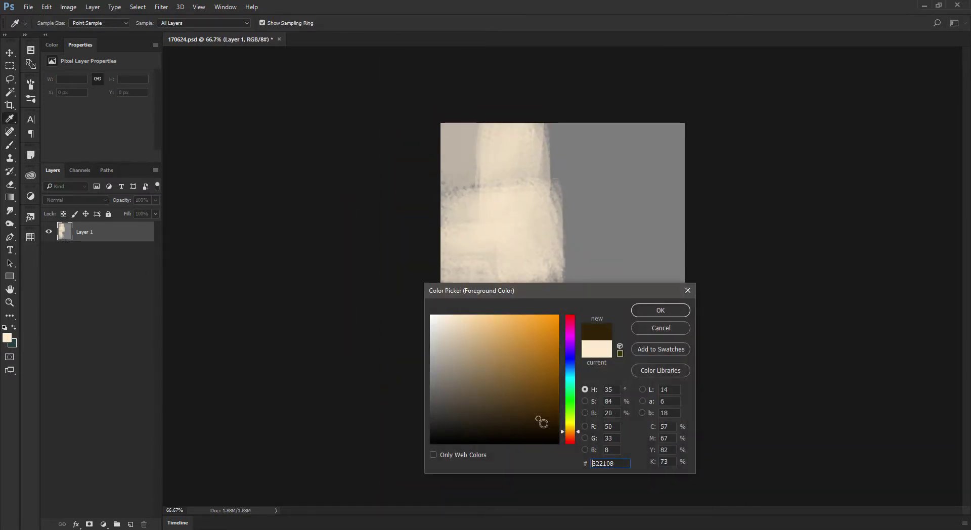
{"action": "left_click", "coordinate": [642, 312]}
{"action": "mouse_move", "coordinate": [579, 136]}
{"action": "left_mouse_down"}
{"action": "mouse_move", "coordinate": [607, 134]}
{"action": "mouse_move", "coordinate": [635, 145]}
{"action": "mouse_move", "coordinate": [558, 115]}
{"action": "mouse_move", "coordinate": [595, 172]}
{"action": "mouse_move", "coordinate": [624, 156]}
{"action": "mouse_move", "coordinate": [629, 162]}
{"action": "mouse_move", "coordinate": [589, 146]}
{"action": "mouse_move", "coordinate": [617, 169]}
{"action": "left_mouse_up"}
Paint near-black strokes down the right half of the canvas with a 150 px brush
{"action": "key", "text": "bracketleft"}
{"action": "key", "text": "bracketleft"}
{"action": "key", "text": "bracketleft"}
{"action": "left_click", "coordinate": [586, 174], "text": "alt"}
{"action": "right_click", "coordinate": [593, 171], "text": "alt+shift"}
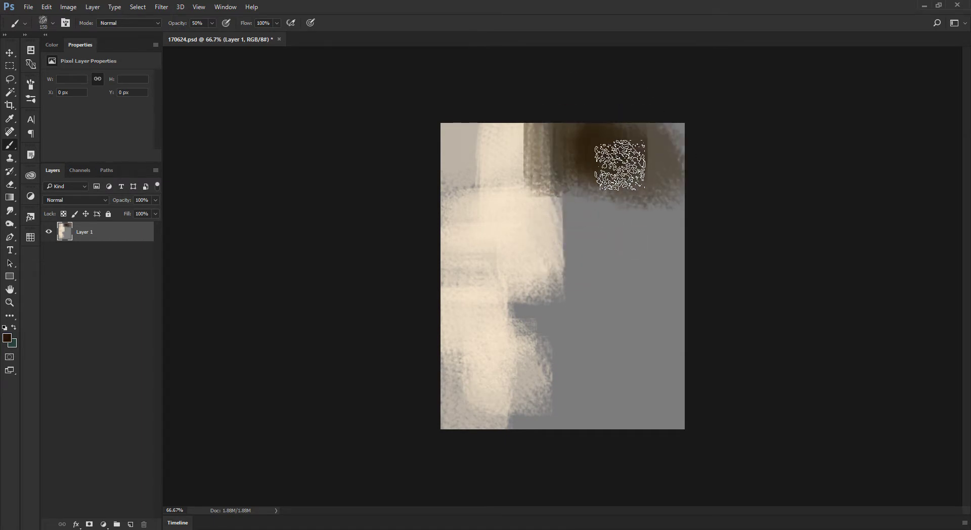
{"action": "key", "text": "ctrl+plus"}
{"action": "right_click", "coordinate": [628, 110], "text": "alt+shift"}
{"action": "mouse_move", "coordinate": [622, 126]}
{"action": "left_mouse_down"}
{"action": "mouse_move", "coordinate": [602, 113]}
{"action": "mouse_move", "coordinate": [577, 130]}
{"action": "mouse_move", "coordinate": [577, 121]}
{"action": "left_mouse_up"}
{"action": "mouse_move", "coordinate": [614, 211]}
{"action": "left_mouse_down"}
{"action": "mouse_move", "coordinate": [629, 198]}
{"action": "mouse_move", "coordinate": [603, 193]}
{"action": "mouse_move", "coordinate": [597, 216]}
{"action": "mouse_move", "coordinate": [635, 234]}
{"action": "mouse_move", "coordinate": [655, 185]}
{"action": "mouse_move", "coordinate": [679, 212]}
{"action": "mouse_move", "coordinate": [617, 246]}
{"action": "mouse_move", "coordinate": [642, 261]}
{"action": "mouse_move", "coordinate": [593, 243]}
{"action": "mouse_move", "coordinate": [543, 307]}
{"action": "mouse_move", "coordinate": [582, 265]}
{"action": "mouse_move", "coordinate": [542, 329]}
{"action": "mouse_move", "coordinate": [580, 346]}
{"action": "mouse_move", "coordinate": [650, 278]}
{"action": "mouse_move", "coordinate": [676, 305]}
{"action": "mouse_move", "coordinate": [622, 370]}
{"action": "left_mouse_up"}
{"action": "key", "text": "ctrl+minus"}
Cover the inner edge of the dark mass with sampled dark tones, using a 100 px brush at 80% opacity
{"action": "key", "text": "8"}
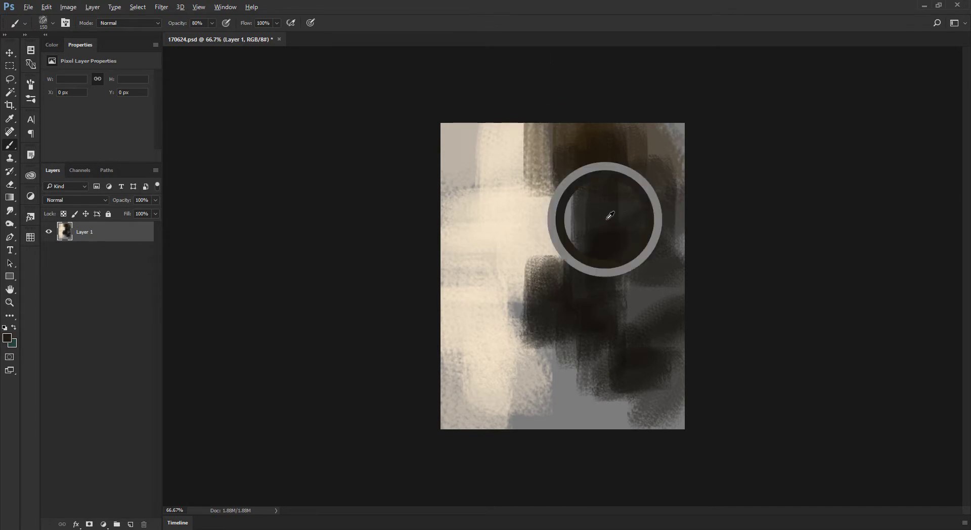
{"action": "key", "text": "bracketleft"}
{"action": "key", "text": "bracketleft"}
{"action": "left_click", "coordinate": [576, 167], "text": "alt"}
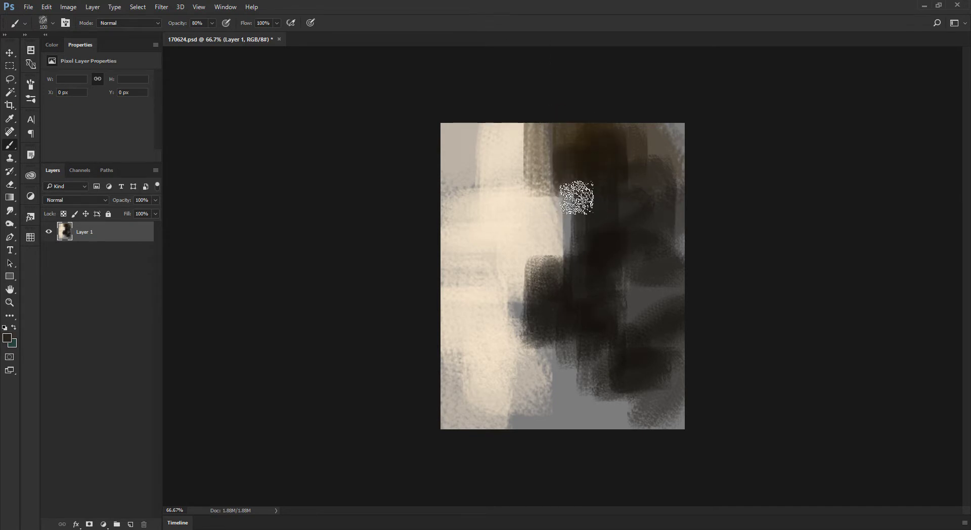
{"action": "left_click", "coordinate": [580, 197], "text": "alt"}
{"action": "left_click_drag", "start_coordinate": [565, 189], "coordinate": [568, 259]}
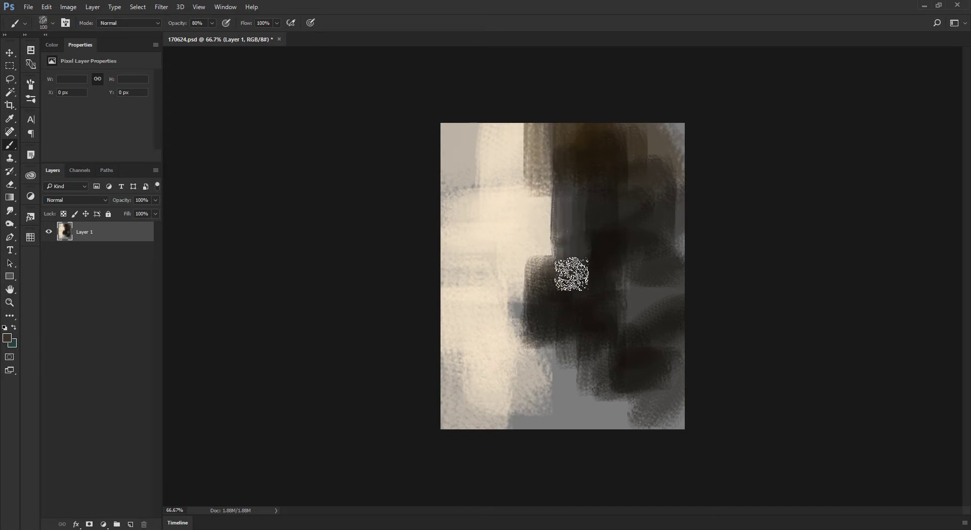
{"action": "left_click", "coordinate": [594, 242], "text": "alt"}
{"action": "left_click", "coordinate": [588, 198], "text": "alt"}
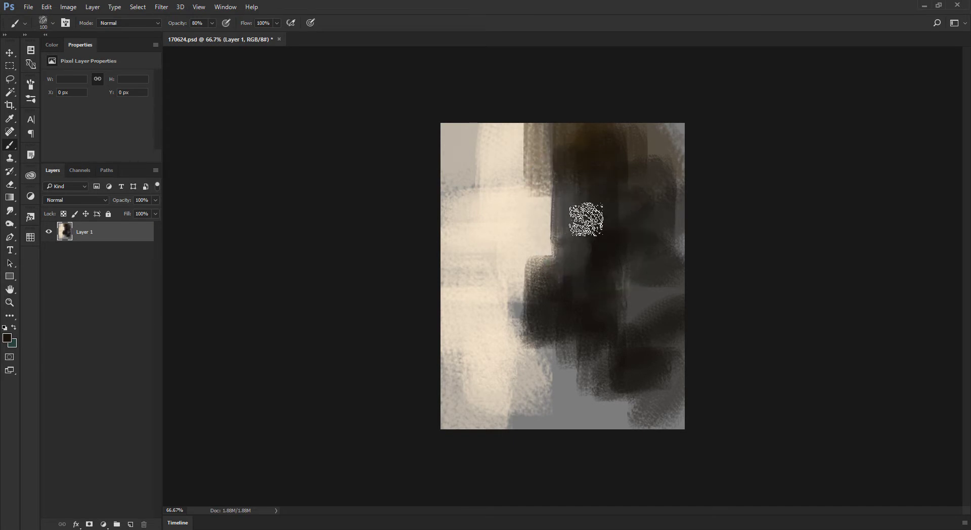
{"action": "mouse_move", "coordinate": [586, 196]}
{"action": "left_mouse_down"}
{"action": "mouse_move", "coordinate": [603, 241]}
{"action": "mouse_move", "coordinate": [589, 288]}
{"action": "left_mouse_up"}
Paint vertical dark strokes from the top centre down along the boundary between the cream and dark areas
{"action": "left_click", "coordinate": [582, 207], "text": "alt"}
{"action": "left_click_drag", "start_coordinate": [558, 129], "coordinate": [567, 239]}
{"action": "left_click_drag", "start_coordinate": [546, 137], "coordinate": [549, 186]}
{"action": "left_click", "coordinate": [566, 203], "text": "alt"}
{"action": "left_click_drag", "start_coordinate": [563, 152], "coordinate": [565, 208]}
{"action": "left_click", "coordinate": [562, 165], "text": "alt"}
{"action": "left_click_drag", "start_coordinate": [563, 171], "coordinate": [552, 201]}
Paint a slate blue band, colour #56607c, across the upper part of the cream area
{"action": "left_click", "coordinate": [552, 372], "text": "alt"}
{"action": "right_click", "coordinate": [557, 245], "text": "alt+shift"}
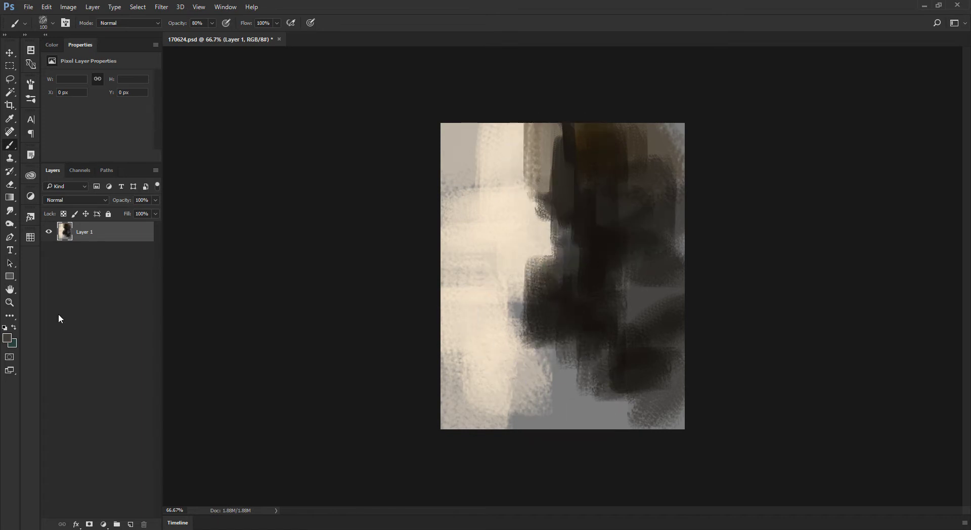
{"action": "left_click", "coordinate": [10, 339]}
{"action": "left_click_drag", "start_coordinate": [564, 287], "coordinate": [440, 104]}
{"action": "left_click", "coordinate": [585, 397]}
{"action": "left_click", "coordinate": [448, 178]}
{"action": "left_click_drag", "start_coordinate": [394, 182], "coordinate": [346, 198]}
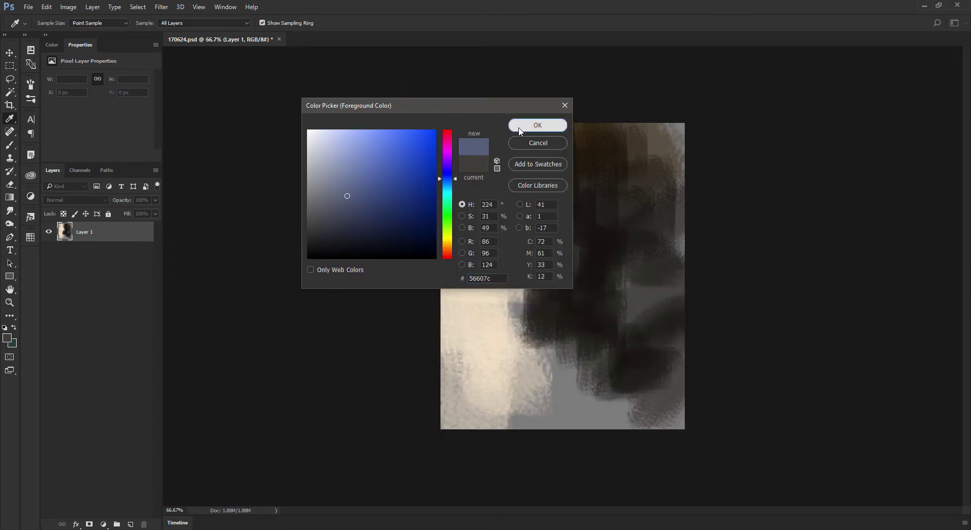
{"action": "left_click", "coordinate": [537, 126]}
{"action": "key", "text": "b"}
{"action": "mouse_move", "coordinate": [513, 175]}
{"action": "left_mouse_down"}
{"action": "mouse_move", "coordinate": [540, 179]}
{"action": "mouse_move", "coordinate": [487, 196]}
{"action": "mouse_move", "coordinate": [515, 198]}
{"action": "mouse_move", "coordinate": [488, 193]}
{"action": "mouse_move", "coordinate": [538, 184]}
{"action": "mouse_move", "coordinate": [499, 190]}
{"action": "mouse_move", "coordinate": [483, 207]}
{"action": "left_mouse_up"}
Extend the upper blue band and add blue-gray patches at the middle and lower left edge of the canvas
{"action": "left_click", "coordinate": [504, 175], "text": "alt"}
{"action": "left_click", "coordinate": [533, 196], "text": "alt"}
{"action": "right_click", "coordinate": [543, 170], "text": "alt+shift"}
{"action": "left_click", "coordinate": [524, 166], "text": "alt"}
{"action": "left_click_drag", "start_coordinate": [448, 257], "coordinate": [483, 281]}
{"action": "mouse_move", "coordinate": [459, 371]}
{"action": "left_mouse_down"}
{"action": "mouse_move", "coordinate": [448, 402]}
{"action": "mouse_move", "coordinate": [478, 431]}
{"action": "left_mouse_up"}
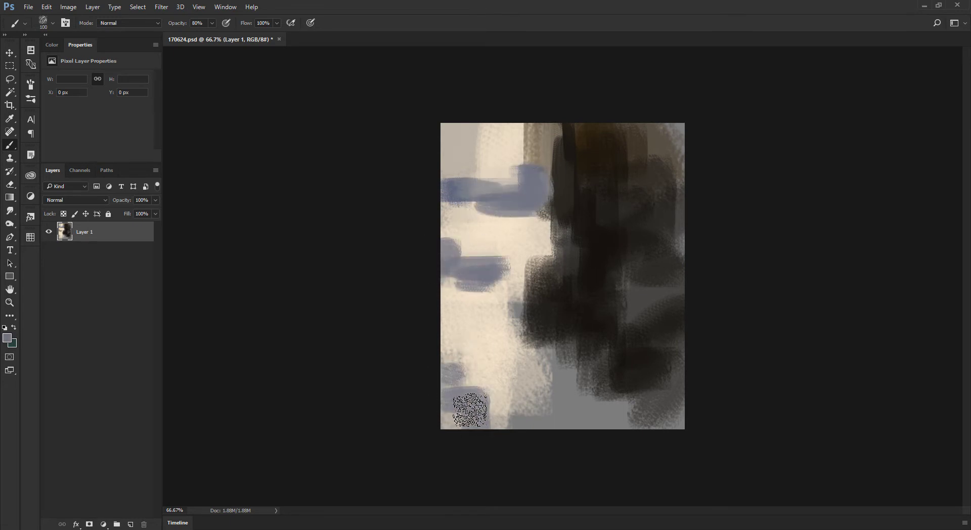
Paint dark indigo strokes along the inner edge of the lower left blue block with a smaller brush
{"action": "left_click", "coordinate": [477, 401], "text": "alt"}
{"action": "right_click", "coordinate": [533, 335], "text": "alt+shift"}
{"action": "left_click_drag", "start_coordinate": [533, 336], "coordinate": [557, 347]}
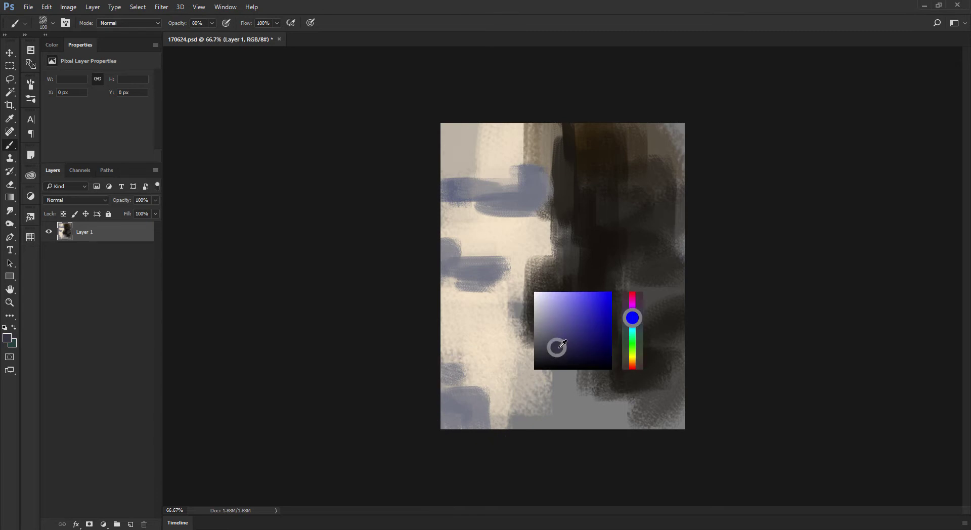
{"action": "key", "text": "bracketleft"}
{"action": "key", "text": "bracketleft"}
{"action": "key", "text": "bracketleft"}
{"action": "key", "text": "bracketleft"}
{"action": "key", "text": "bracketleft"}
{"action": "left_click", "coordinate": [484, 412], "text": "alt"}
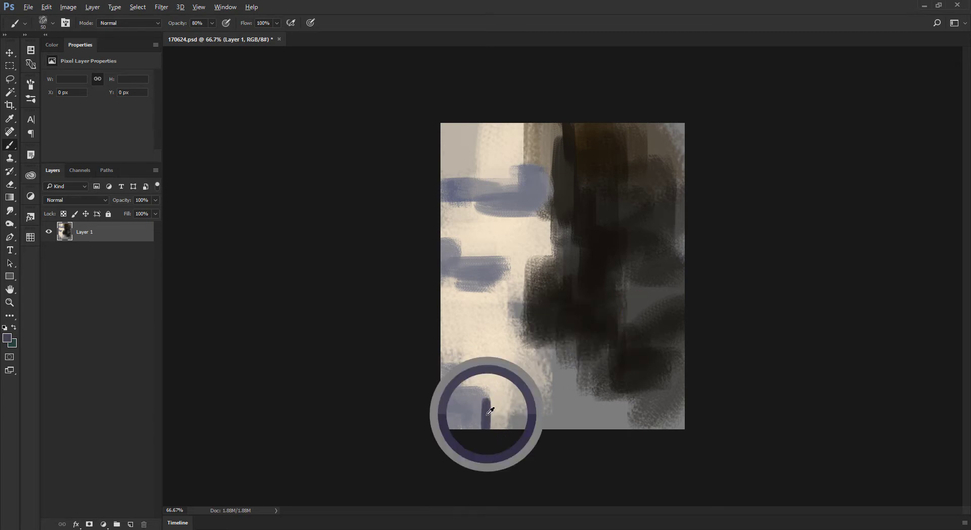
{"action": "right_click", "coordinate": [544, 336], "text": "alt+shift"}
{"action": "mouse_move", "coordinate": [545, 336]}
{"action": "left_mouse_down"}
{"action": "mouse_move", "coordinate": [554, 347]}
{"action": "mouse_move", "coordinate": [540, 351]}
{"action": "left_mouse_up"}
{"action": "right_click", "coordinate": [546, 345], "text": "alt+shift"}
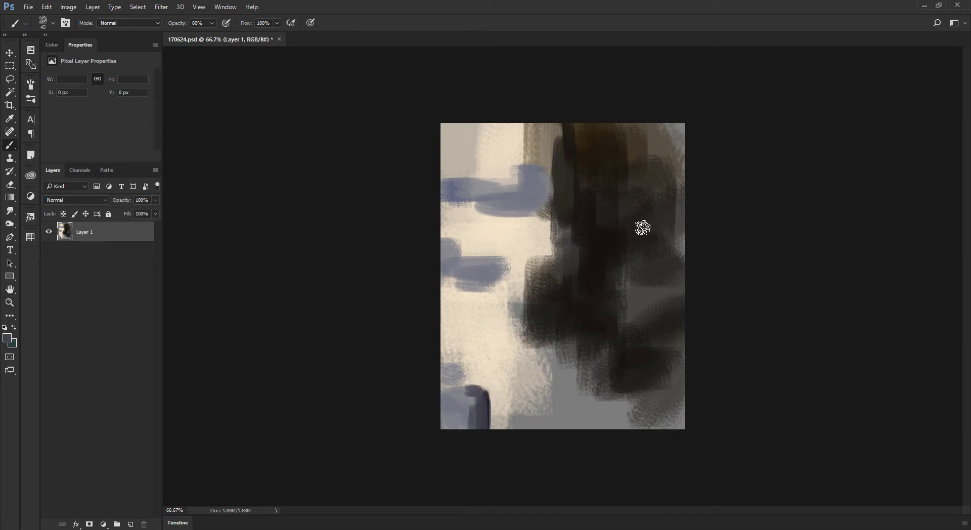
Fill the gray gaps in the middle right of the dark mass with sampled near-black strokes
{"action": "left_click", "coordinate": [646, 305], "text": "alt"}
{"action": "key", "text": "bracketright"}
{"action": "key", "text": "bracketright"}
{"action": "mouse_move", "coordinate": [629, 270]}
{"action": "left_mouse_down"}
{"action": "mouse_move", "coordinate": [641, 242]}
{"action": "mouse_move", "coordinate": [674, 253]}
{"action": "left_mouse_up"}
{"action": "left_click", "coordinate": [646, 267], "text": "alt"}
{"action": "key", "text": "bracketright"}
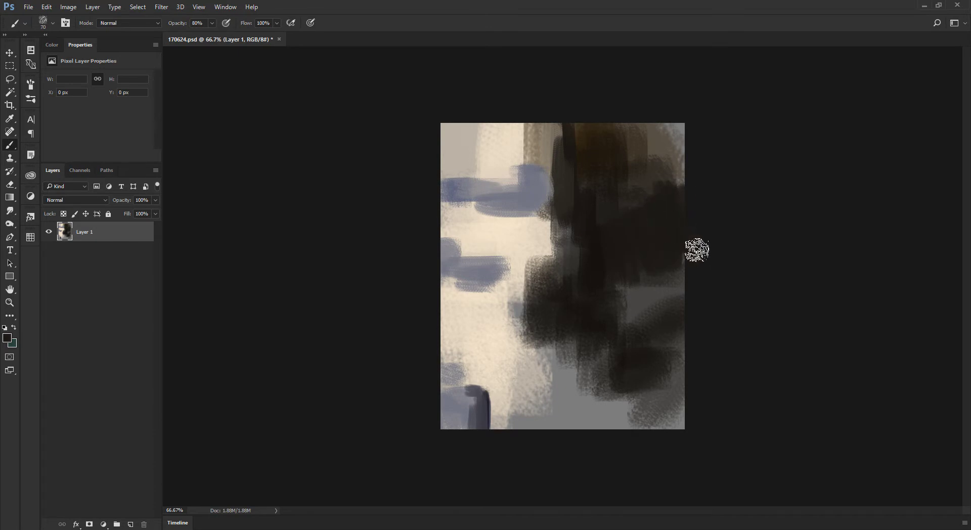
Paint thin dark diagonal strokes at the upper right and darken the area beneath them
{"action": "key", "text": "bracketleft"}
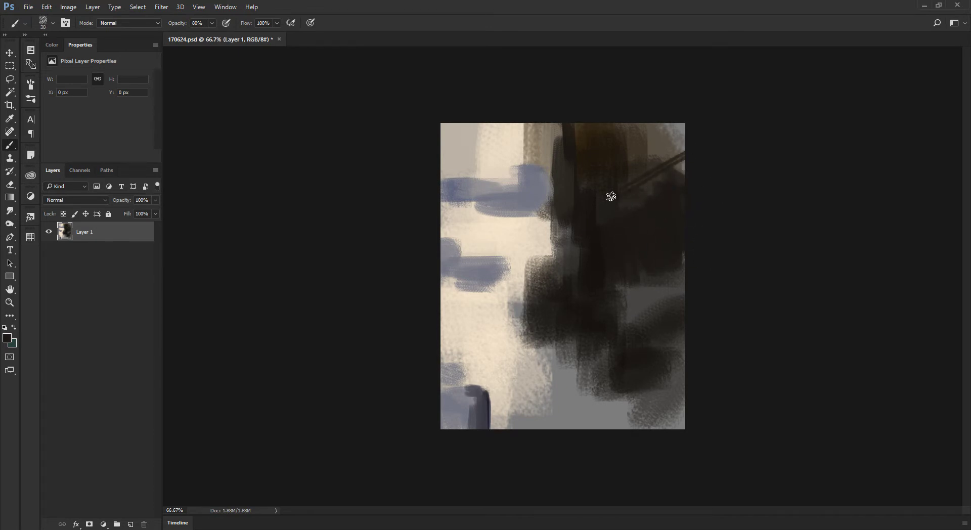
{"action": "left_click", "coordinate": [652, 219], "text": "alt"}
{"action": "key", "text": "bracketright"}
{"action": "left_click", "coordinate": [652, 204], "text": "alt"}
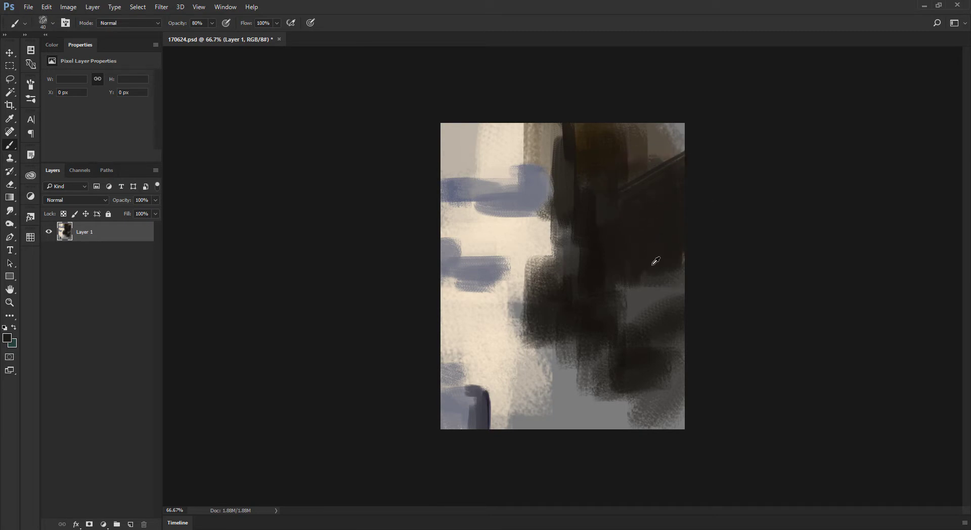
Paint a tan diagonal beam running in from the right edge below the dark mass
{"action": "left_click", "coordinate": [577, 128], "text": "alt"}
{"action": "left_click", "coordinate": [572, 122], "text": "alt"}
{"action": "left_click_drag", "start_coordinate": [603, 230], "coordinate": [583, 191]}
{"action": "left_click_drag", "start_coordinate": [632, 276], "coordinate": [705, 245]}
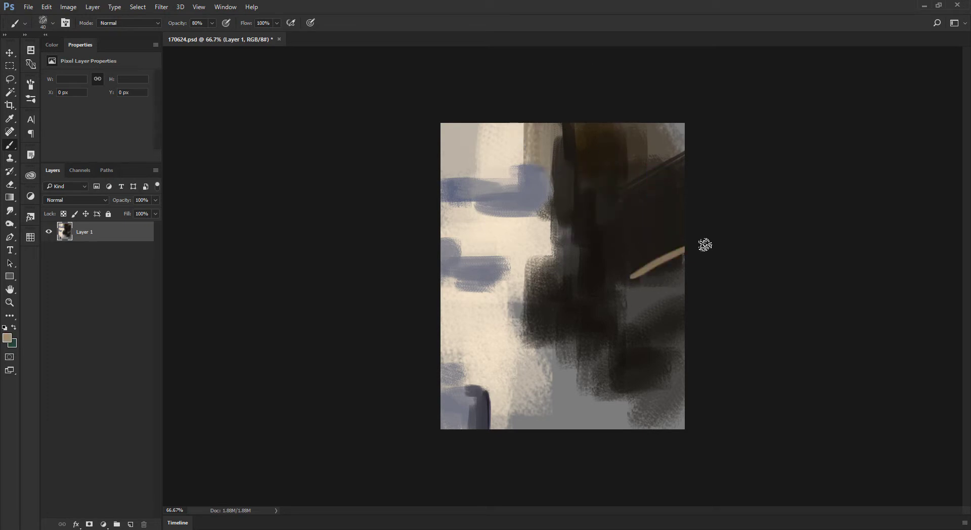
{"action": "left_click", "coordinate": [655, 256], "text": "alt"}
{"action": "left_click_drag", "start_coordinate": [682, 251], "coordinate": [655, 270]}
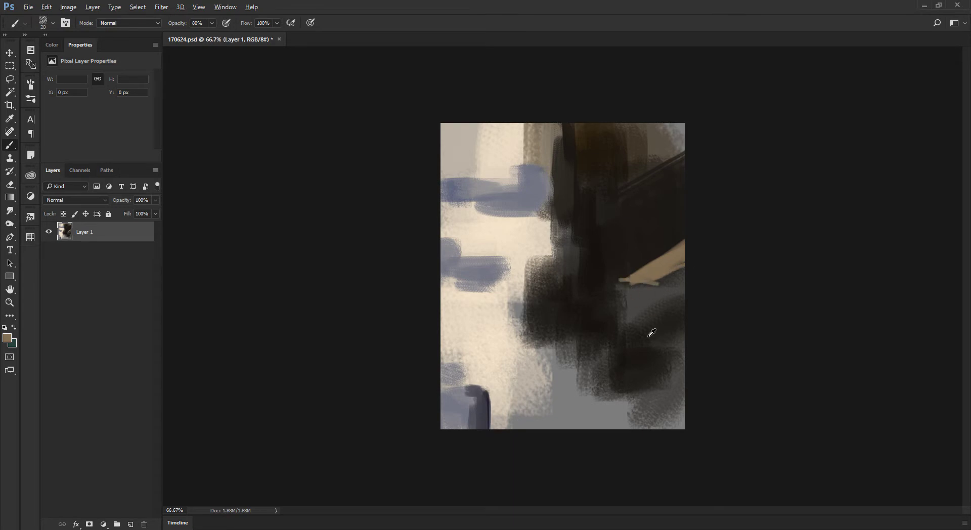
Sample tones from the canvas and paint a cream highlight on the tan diagonal beam
{"action": "left_click", "coordinate": [658, 286], "text": "alt"}
{"action": "left_click", "coordinate": [663, 276], "text": "alt"}
{"action": "left_click", "coordinate": [658, 272], "text": "alt"}
{"action": "left_click_drag", "start_coordinate": [478, 271], "coordinate": [481, 321], "text": "alt"}
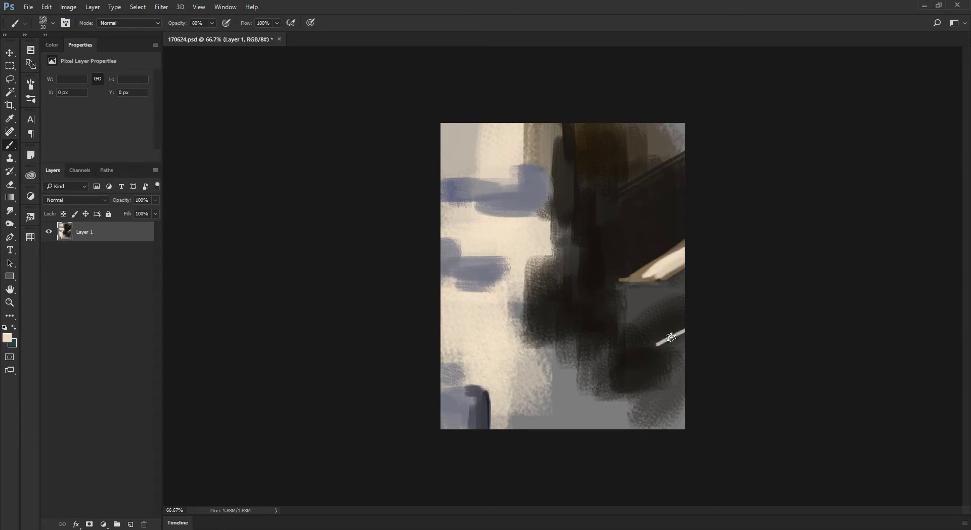
Paint a second cream diagonal beam with tan edges lower on the right edge, plus a dark stroke beneath it
{"action": "left_click_drag", "start_coordinate": [660, 357], "coordinate": [680, 337]}
{"action": "key", "text": "bracketright"}
{"action": "left_click", "coordinate": [643, 272], "text": "alt"}
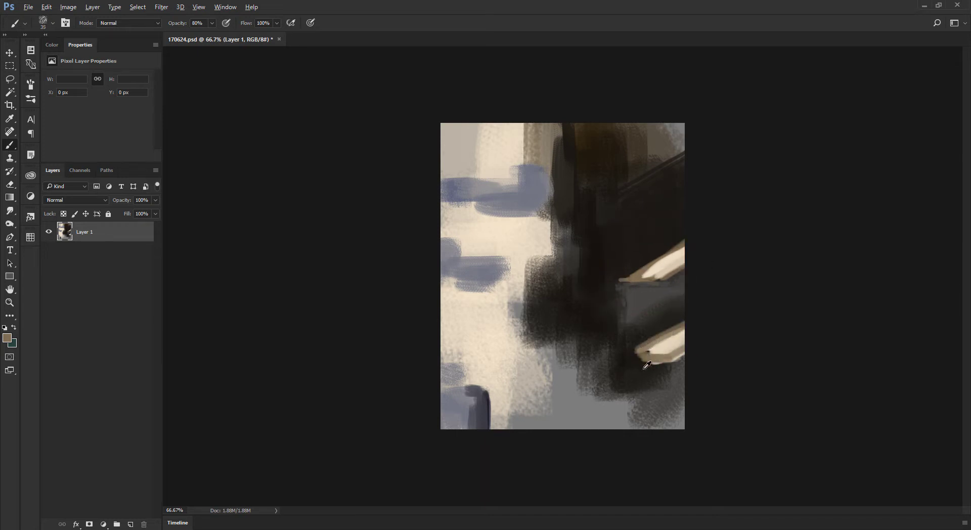
{"action": "left_click_drag", "start_coordinate": [637, 355], "coordinate": [669, 382]}
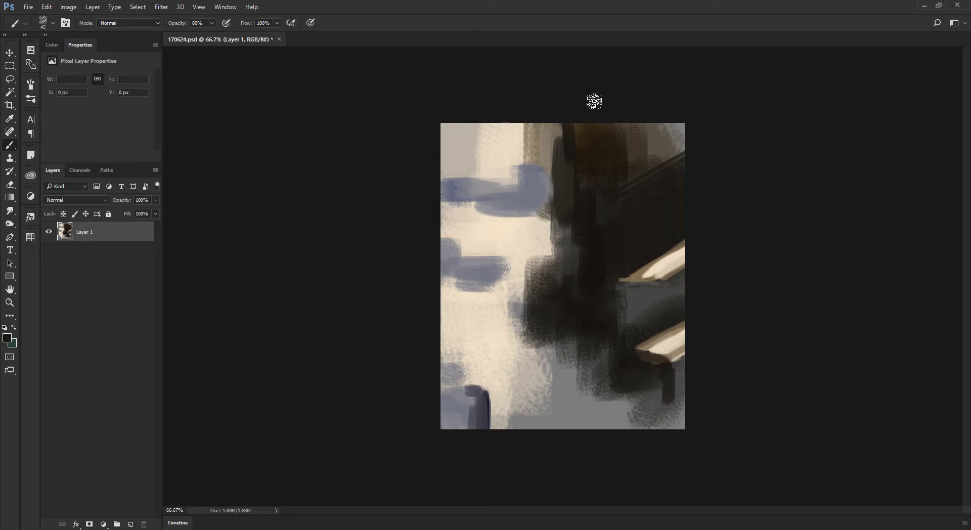
Soften the central boundary between cream and dark areas with vertical gray strokes
{"action": "left_click", "coordinate": [554, 247], "text": "alt"}
{"action": "left_click_drag", "start_coordinate": [551, 275], "coordinate": [535, 222]}
{"action": "right_click", "coordinate": [562, 199], "text": "alt"}
{"action": "left_click_drag", "start_coordinate": [548, 167], "coordinate": [548, 216]}
{"action": "left_click_drag", "start_coordinate": [527, 254], "coordinate": [525, 291]}
Glaze sampled cream over the lower centre of the canvas with a 150 px brush at 30% opacity
{"action": "left_click", "coordinate": [504, 315], "text": "alt"}
{"action": "key", "text": "bracketright"}
{"action": "key", "text": "bracketright"}
{"action": "key", "text": "3"}
{"action": "mouse_move", "coordinate": [510, 322]}
{"action": "left_mouse_down"}
{"action": "mouse_move", "coordinate": [558, 377]}
{"action": "mouse_move", "coordinate": [554, 368]}
{"action": "left_mouse_up"}
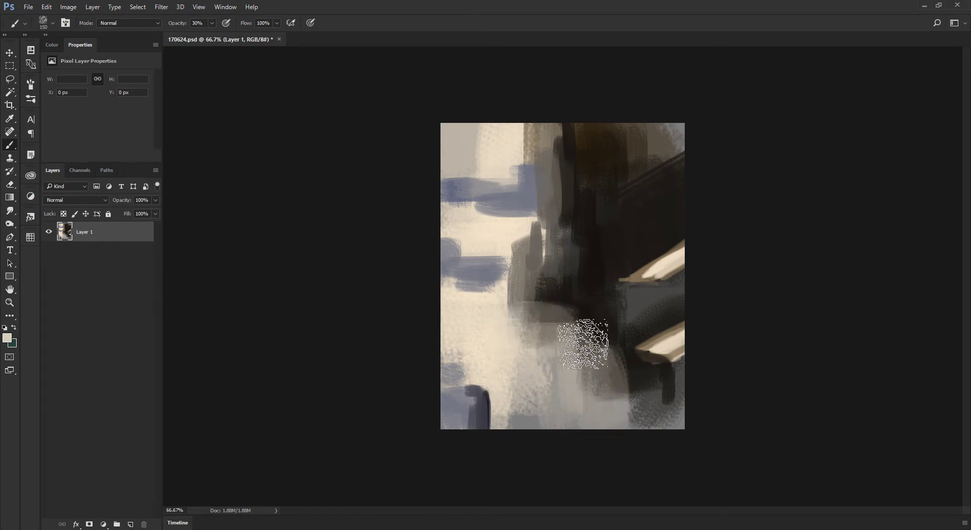
Paint an ochre brown patch at the centre, just below the gray strokes, with a reduced brush
{"action": "left_click", "coordinate": [581, 133], "text": "alt"}
{"action": "key", "text": "["}
{"action": "key", "text": "["}
{"action": "key", "text": "["}
{"action": "mouse_move", "coordinate": [537, 303]}
{"action": "left_mouse_down"}
{"action": "mouse_move", "coordinate": [526, 295]}
{"action": "mouse_move", "coordinate": [526, 321]}
{"action": "left_mouse_up"}
{"action": "left_click", "coordinate": [521, 319], "text": "alt"}
{"action": "right_click", "coordinate": [556, 267], "text": "alt+shift"}
{"action": "left_click_drag", "start_coordinate": [530, 319], "coordinate": [532, 338]}
Blend soft beige strokes into the cream area beside the ochre patch
{"action": "left_click", "coordinate": [520, 302], "text": "alt"}
{"action": "key", "text": "["}
{"action": "key", "text": "["}
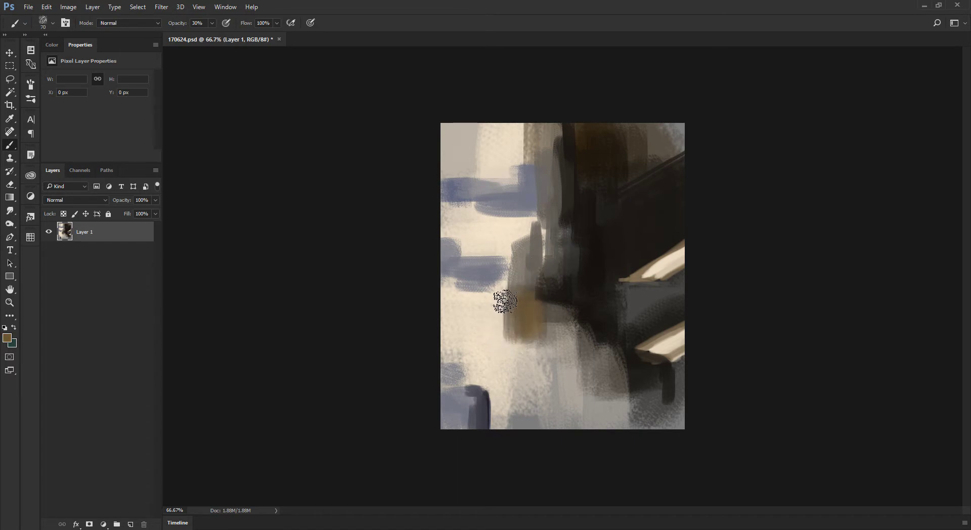
{"action": "left_click", "coordinate": [484, 322], "text": "alt"}
{"action": "key", "text": "]"}
{"action": "left_click", "coordinate": [477, 324], "text": "alt"}
{"action": "left_click", "coordinate": [494, 317], "text": "alt"}
{"action": "left_click_drag", "start_coordinate": [494, 339], "coordinate": [506, 322]}
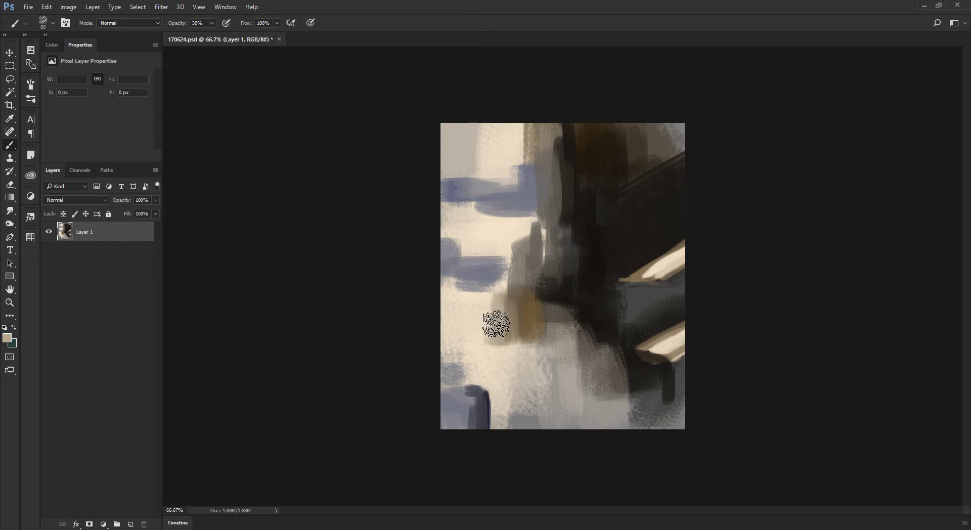
Paint a beige-brown patch and a thin brown horizontal edge across the lower left cream area
{"action": "left_click", "coordinate": [495, 354], "text": "alt"}
{"action": "left_click", "coordinate": [532, 317], "text": "alt"}
{"action": "key", "text": "]"}
{"action": "left_click_drag", "start_coordinate": [457, 350], "coordinate": [492, 358]}
{"action": "left_click", "coordinate": [444, 346], "text": "alt"}
{"action": "key", "text": "bracketleft"}
{"action": "key", "text": "bracketleft"}
{"action": "left_click", "coordinate": [532, 318], "text": "alt"}
{"action": "right_click", "coordinate": [592, 326], "text": "alt+shift"}
{"action": "left_click_drag", "start_coordinate": [439, 336], "coordinate": [502, 339]}
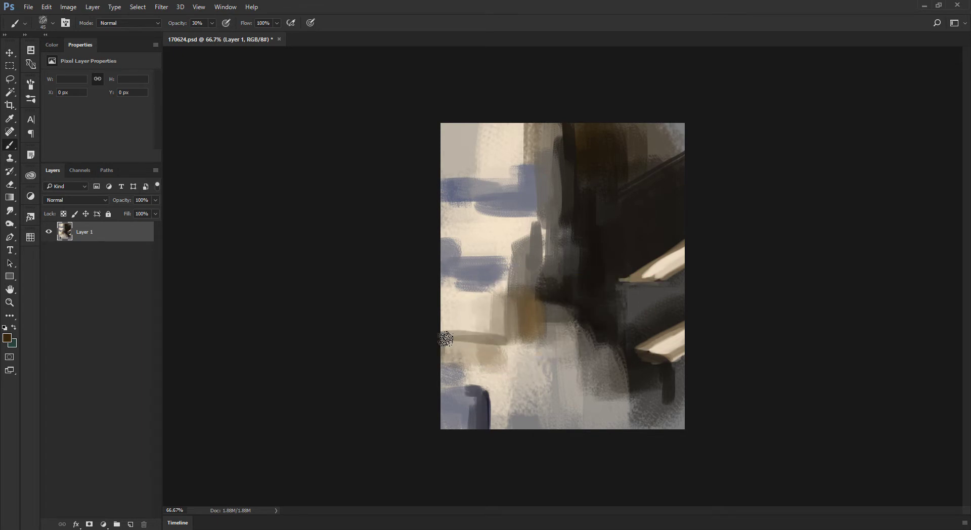
Deepen the brown shadow beneath the lower left horizontal edge with sampled brown tones
{"action": "left_click", "coordinate": [447, 340], "text": "alt"}
{"action": "key", "text": "bracketright"}
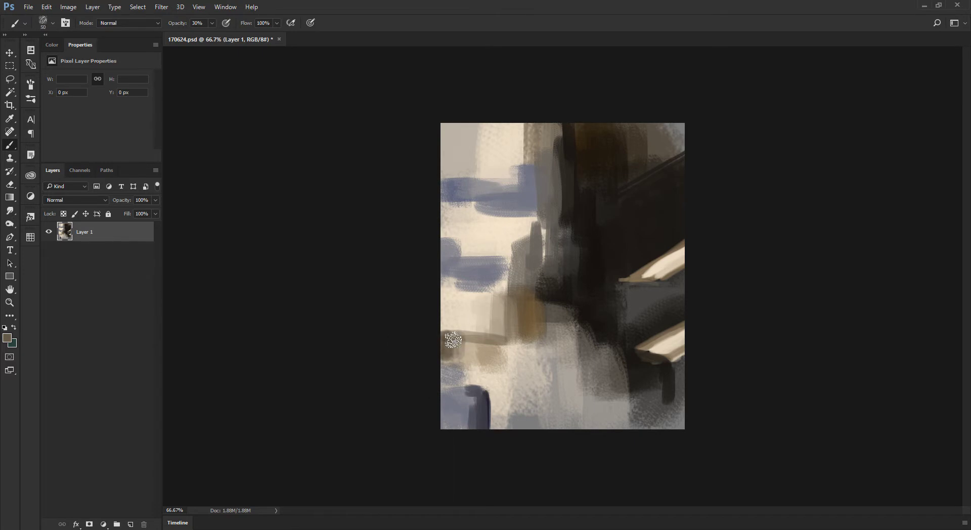
{"action": "left_click", "coordinate": [480, 345], "text": "alt"}
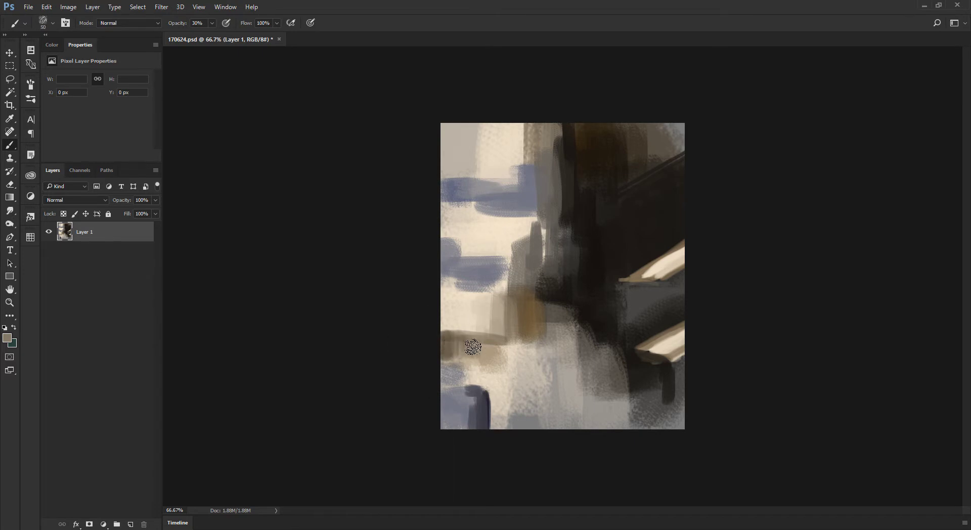
{"action": "left_click", "coordinate": [450, 346], "text": "alt"}
{"action": "key", "text": "bracketleft"}
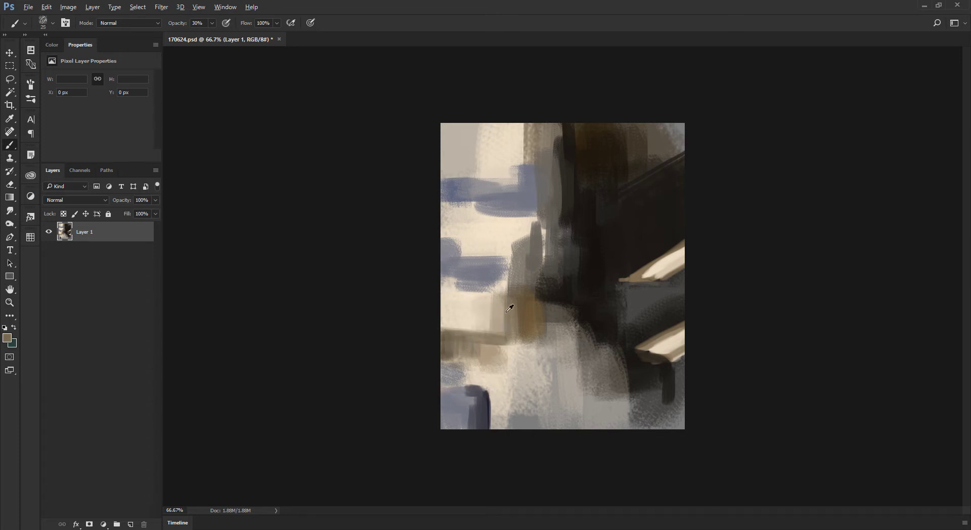
Paint a light gray border around the top and side of the lower left blue block
{"action": "left_click", "coordinate": [488, 355], "text": "alt"}
{"action": "key", "text": "bracketright"}
{"action": "key", "text": "bracketright"}
{"action": "key", "text": "bracketright"}
{"action": "key", "text": "0"}
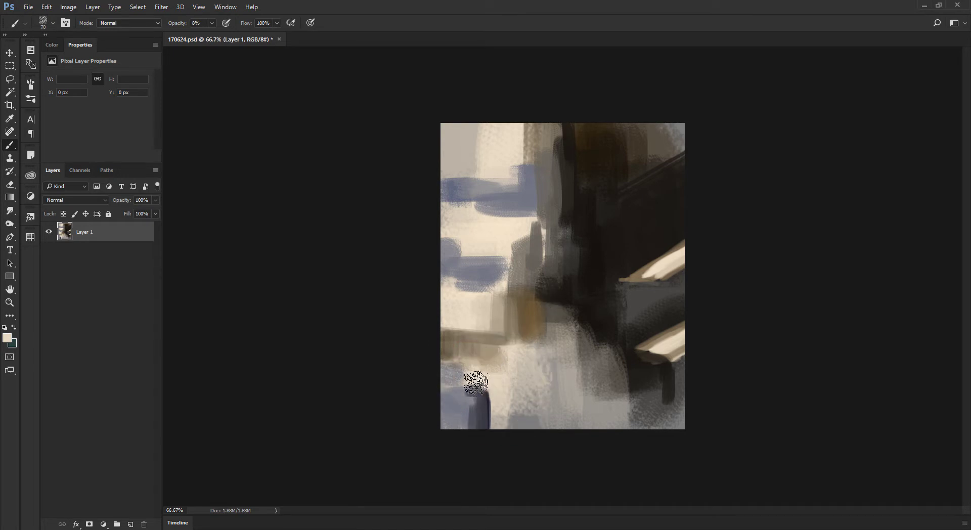
{"action": "left_click", "coordinate": [462, 373], "text": "alt"}
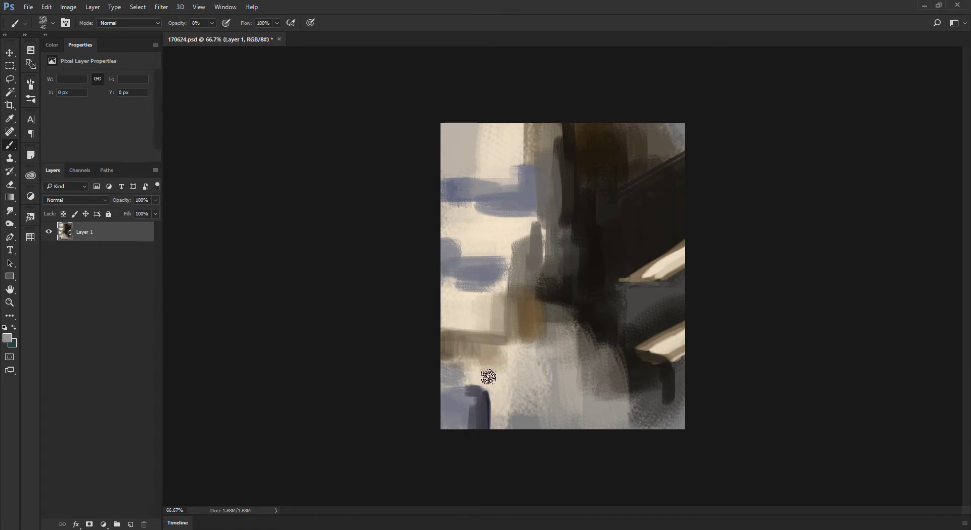
{"action": "mouse_move", "coordinate": [463, 380]}
{"action": "left_mouse_down"}
{"action": "mouse_move", "coordinate": [498, 404]}
{"action": "mouse_move", "coordinate": [494, 383]}
{"action": "mouse_move", "coordinate": [496, 423]}
{"action": "left_mouse_up"}
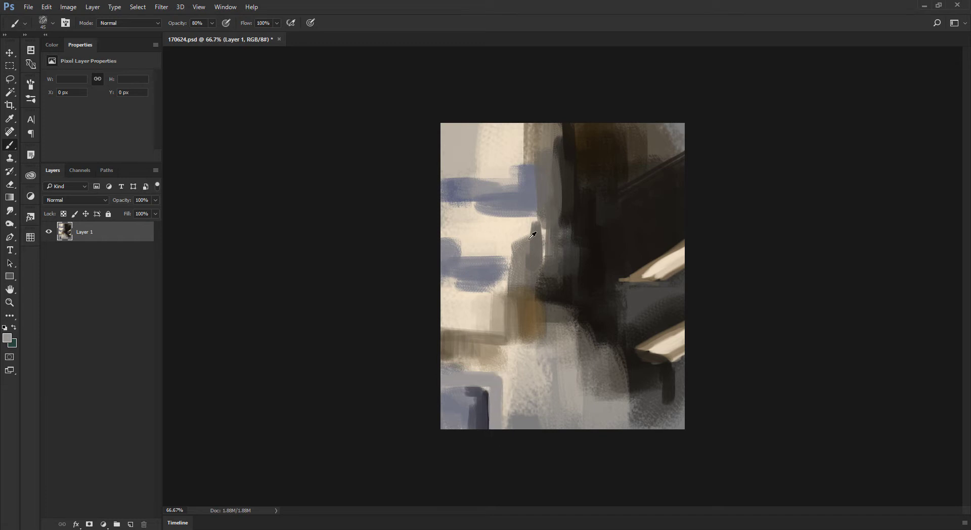
Blend the gray border into its surroundings with a 100 px brush at 30% opacity, and sample the ochre brown
{"action": "key", "text": "bracketright"}
{"action": "key", "text": "bracketright"}
{"action": "key", "text": "bracketright"}
{"action": "key", "text": "bracketright"}
{"action": "key", "text": "bracketright"}
{"action": "key", "text": "bracketright"}
{"action": "left_click_drag", "start_coordinate": [475, 381], "coordinate": [505, 374]}
{"action": "key", "text": "3"}
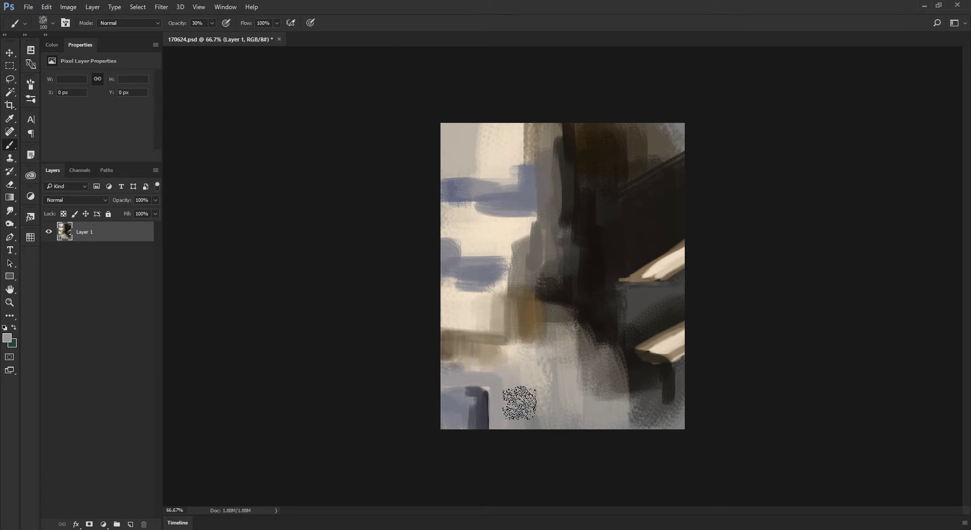
{"action": "left_click", "coordinate": [524, 303], "text": "alt"}
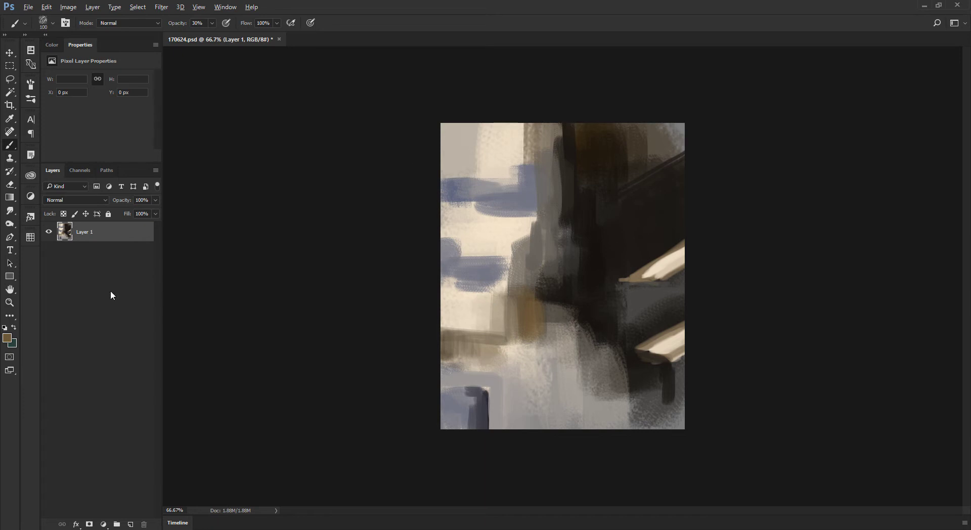
Pick an orange foreground colour and glaze it lightly over the whole background with a large textured brush, lowering the opacity to 10%
{"action": "left_click", "coordinate": [7, 338]}
{"action": "left_click_drag", "start_coordinate": [447, 247], "coordinate": [448, 251]}
{"action": "left_click", "coordinate": [379, 146]}
{"action": "left_click", "coordinate": [540, 124]}
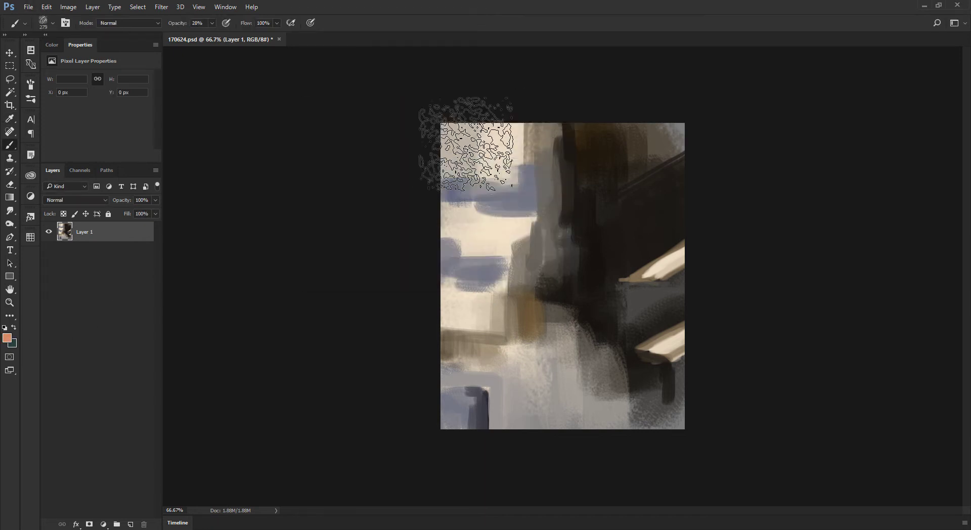
{"action": "mouse_move", "coordinate": [477, 304]}
{"action": "left_mouse_down"}
{"action": "mouse_move", "coordinate": [489, 147]}
{"action": "mouse_move", "coordinate": [510, 180]}
{"action": "mouse_move", "coordinate": [464, 216]}
{"action": "mouse_move", "coordinate": [504, 236]}
{"action": "mouse_move", "coordinate": [521, 299]}
{"action": "mouse_move", "coordinate": [473, 315]}
{"action": "mouse_move", "coordinate": [518, 263]}
{"action": "mouse_move", "coordinate": [445, 313]}
{"action": "mouse_move", "coordinate": [484, 311]}
{"action": "left_mouse_up"}
{"action": "left_click_drag", "start_coordinate": [534, 126], "coordinate": [534, 216]}
{"action": "mouse_move", "coordinate": [668, 352]}
{"action": "left_mouse_down"}
{"action": "mouse_move", "coordinate": [635, 364]}
{"action": "mouse_move", "coordinate": [677, 448]}
{"action": "mouse_move", "coordinate": [585, 459]}
{"action": "mouse_move", "coordinate": [502, 321]}
{"action": "left_mouse_up"}
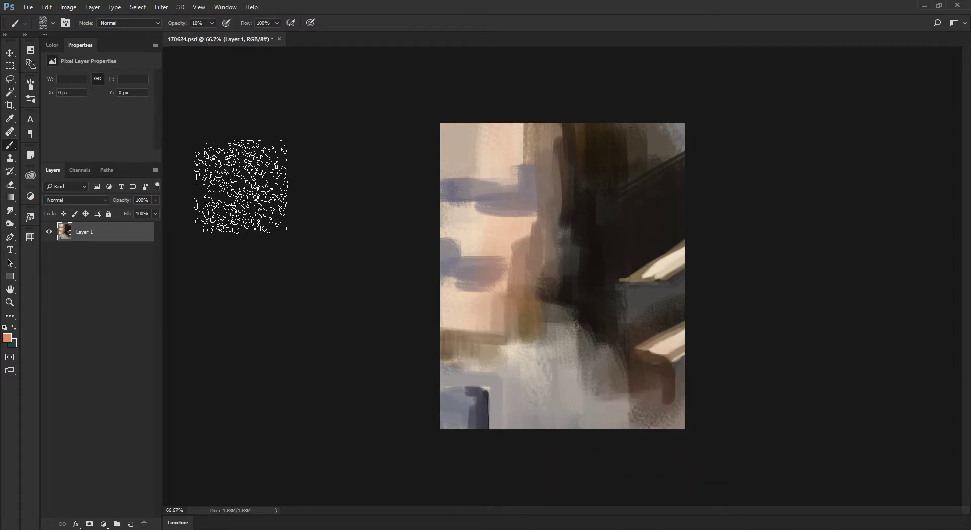
Add Layer 2 and block in a solid black head and neck silhouette with a smaller brush at 100% opacity
{"action": "key", "text": "ctrl+shift+n"}
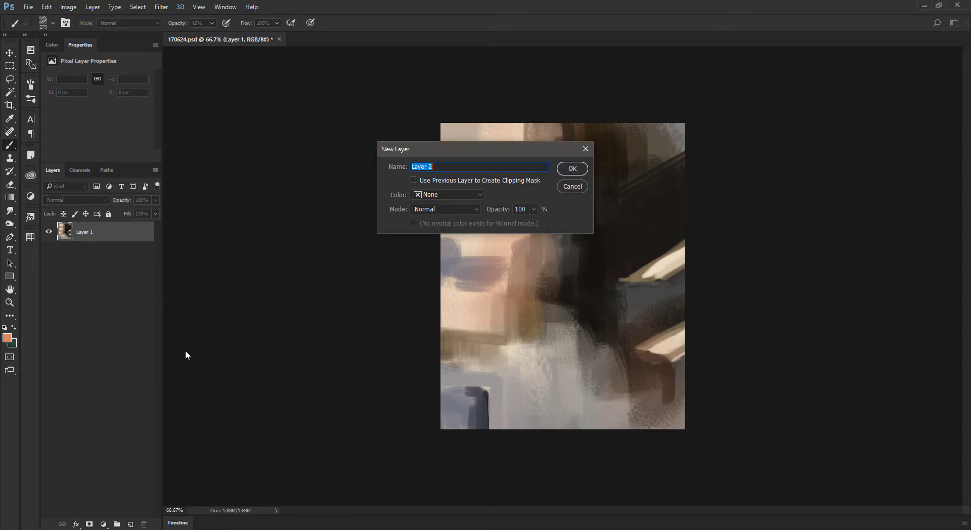
{"action": "key", "text": "Return"}
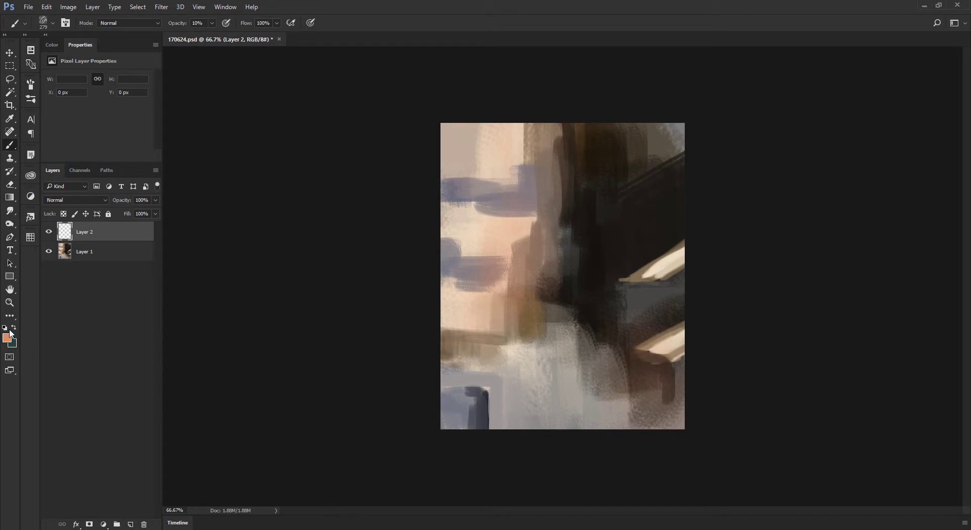
{"action": "key", "text": "0"}
{"action": "key", "text": "bracketleft"}
{"action": "key", "text": "bracketleft"}
{"action": "key", "text": "bracketleft"}
{"action": "key", "text": "bracketleft"}
{"action": "key", "text": "bracketleft"}
{"action": "key", "text": "bracketleft"}
{"action": "key", "text": "bracketleft"}
{"action": "key", "text": "bracketleft"}
{"action": "key", "text": "bracketleft"}
{"action": "key", "text": "bracketleft"}
{"action": "key", "text": "bracketleft"}
{"action": "key", "text": "bracketleft"}
{"action": "key", "text": "bracketleft"}
{"action": "key", "text": "bracketleft"}
{"action": "mouse_move", "coordinate": [571, 194]}
{"action": "left_mouse_down"}
{"action": "mouse_move", "coordinate": [530, 223]}
{"action": "mouse_move", "coordinate": [575, 250]}
{"action": "mouse_move", "coordinate": [569, 198]}
{"action": "mouse_move", "coordinate": [533, 206]}
{"action": "mouse_move", "coordinate": [570, 204]}
{"action": "mouse_move", "coordinate": [574, 226]}
{"action": "mouse_move", "coordinate": [591, 217]}
{"action": "mouse_move", "coordinate": [547, 268]}
{"action": "mouse_move", "coordinate": [552, 278]}
{"action": "mouse_move", "coordinate": [547, 261]}
{"action": "mouse_move", "coordinate": [580, 288]}
{"action": "mouse_move", "coordinate": [538, 257]}
{"action": "mouse_move", "coordinate": [578, 286]}
{"action": "mouse_move", "coordinate": [547, 280]}
{"action": "mouse_move", "coordinate": [533, 245]}
{"action": "mouse_move", "coordinate": [532, 259]}
{"action": "mouse_move", "coordinate": [526, 255]}
{"action": "mouse_move", "coordinate": [525, 221]}
{"action": "mouse_move", "coordinate": [523, 229]}
{"action": "mouse_move", "coordinate": [525, 274]}
{"action": "mouse_move", "coordinate": [534, 260]}
{"action": "mouse_move", "coordinate": [551, 308]}
{"action": "mouse_move", "coordinate": [579, 289]}
{"action": "mouse_move", "coordinate": [555, 319]}
{"action": "mouse_move", "coordinate": [536, 324]}
{"action": "mouse_move", "coordinate": [580, 319]}
{"action": "mouse_move", "coordinate": [554, 337]}
{"action": "left_mouse_up"}
Paint the figure's black shoulders and torso down to the lower canvas edge with a 45 px brush, filling the gaps
{"action": "key", "text": "bracketright"}
{"action": "key", "text": "bracketright"}
{"action": "mouse_move", "coordinate": [579, 281]}
{"action": "left_mouse_down"}
{"action": "mouse_move", "coordinate": [535, 316]}
{"action": "mouse_move", "coordinate": [584, 328]}
{"action": "mouse_move", "coordinate": [589, 311]}
{"action": "mouse_move", "coordinate": [644, 354]}
{"action": "mouse_move", "coordinate": [636, 339]}
{"action": "mouse_move", "coordinate": [659, 396]}
{"action": "mouse_move", "coordinate": [631, 385]}
{"action": "mouse_move", "coordinate": [610, 404]}
{"action": "left_mouse_up"}
{"action": "mouse_move", "coordinate": [531, 331]}
{"action": "left_mouse_down"}
{"action": "mouse_move", "coordinate": [488, 363]}
{"action": "mouse_move", "coordinate": [480, 405]}
{"action": "left_mouse_up"}
{"action": "mouse_move", "coordinate": [497, 368]}
{"action": "left_mouse_down"}
{"action": "mouse_move", "coordinate": [564, 351]}
{"action": "mouse_move", "coordinate": [574, 330]}
{"action": "mouse_move", "coordinate": [617, 342]}
{"action": "left_mouse_up"}
{"action": "mouse_move", "coordinate": [651, 375]}
{"action": "left_mouse_down"}
{"action": "mouse_move", "coordinate": [627, 405]}
{"action": "mouse_move", "coordinate": [529, 392]}
{"action": "mouse_move", "coordinate": [487, 401]}
{"action": "mouse_move", "coordinate": [482, 416]}
{"action": "mouse_move", "coordinate": [479, 403]}
{"action": "mouse_move", "coordinate": [518, 389]}
{"action": "mouse_move", "coordinate": [635, 385]}
{"action": "mouse_move", "coordinate": [644, 403]}
{"action": "mouse_move", "coordinate": [581, 381]}
{"action": "mouse_move", "coordinate": [513, 405]}
{"action": "mouse_move", "coordinate": [584, 433]}
{"action": "left_mouse_up"}
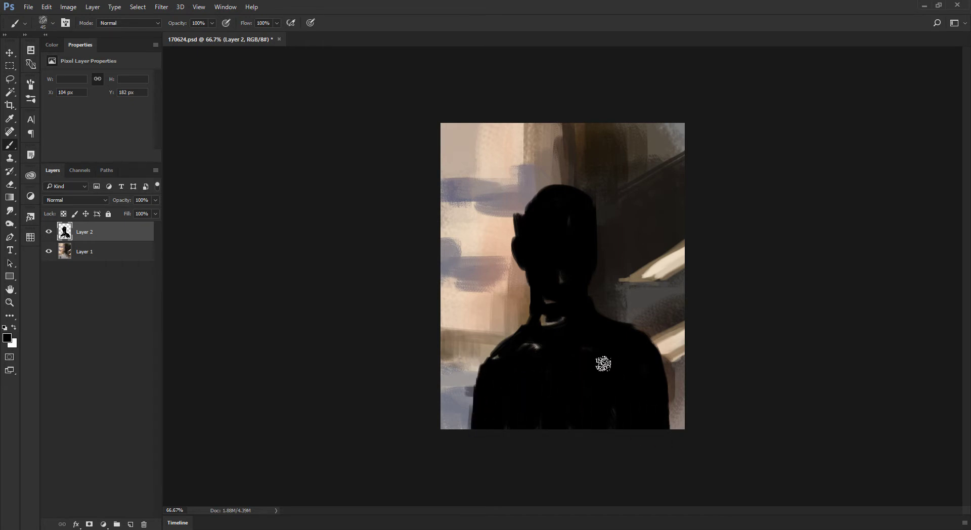
{"action": "left_click_drag", "start_coordinate": [535, 348], "coordinate": [560, 321]}
Add curly hair loops and refine the black head's outline with a brush of about 20 px
{"action": "key", "text": "bracketleft"}
{"action": "key", "text": "bracketleft"}
{"action": "key", "text": "bracketleft"}
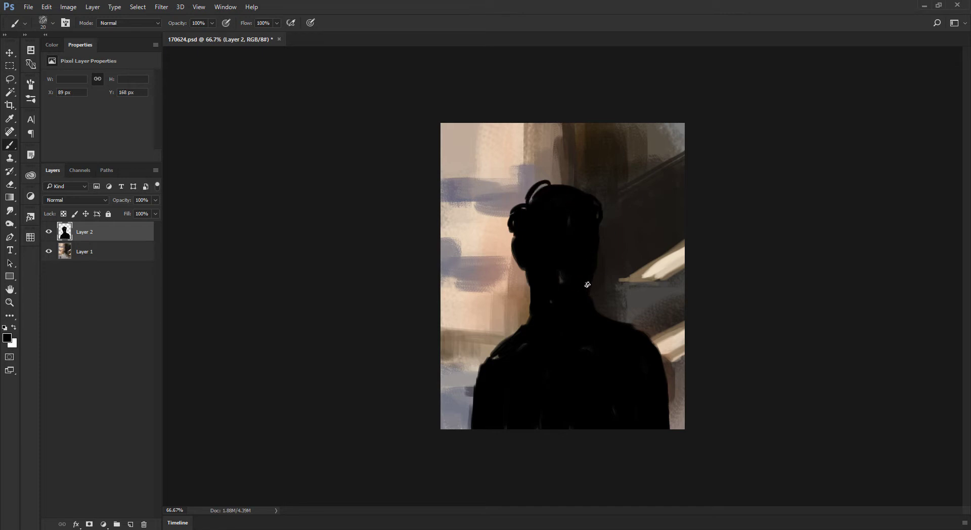
{"action": "left_click", "coordinate": [686, 238], "text": "alt"}
{"action": "key", "text": "]"}
{"action": "key", "text": "]"}
{"action": "mouse_move", "coordinate": [585, 227]}
{"action": "left_mouse_down"}
{"action": "mouse_move", "coordinate": [587, 294]}
{"action": "mouse_move", "coordinate": [546, 275]}
{"action": "left_mouse_up"}
{"action": "key", "text": "ctrl+z"}
{"action": "left_click", "coordinate": [555, 225], "text": "alt"}
{"action": "key", "text": "["}
Lasso the silhouette's head and neck down to just above the shoulders
{"action": "key", "text": "l"}
{"action": "mouse_move", "coordinate": [599, 302]}
{"action": "left_mouse_down"}
{"action": "mouse_move", "coordinate": [526, 108]}
{"action": "mouse_move", "coordinate": [614, 303]}
{"action": "left_mouse_up"}
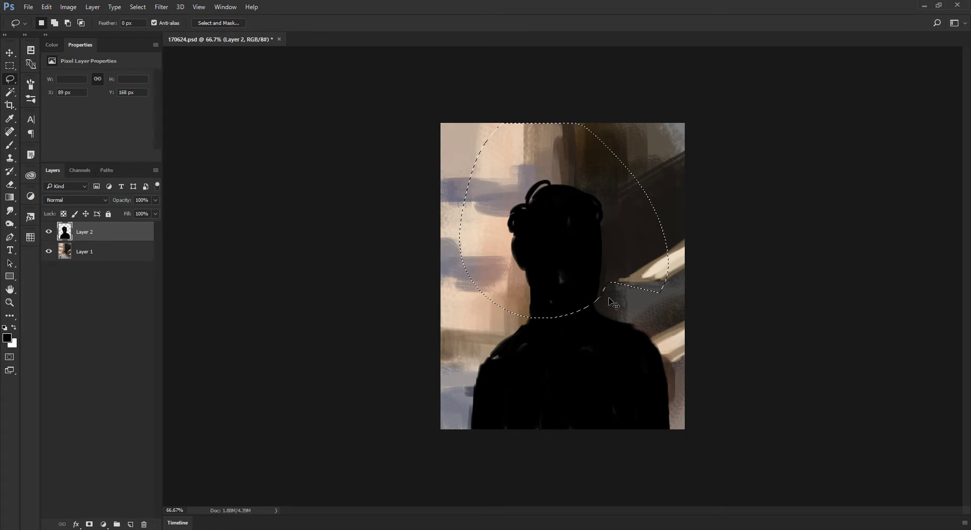
Try scaling down a duplicate of the selected head on its own layer
{"action": "key", "text": "ctrl+j"}
{"action": "key", "text": "ctrl+t"}
{"action": "left_click_drag", "start_coordinate": [506, 181], "coordinate": [512, 190]}
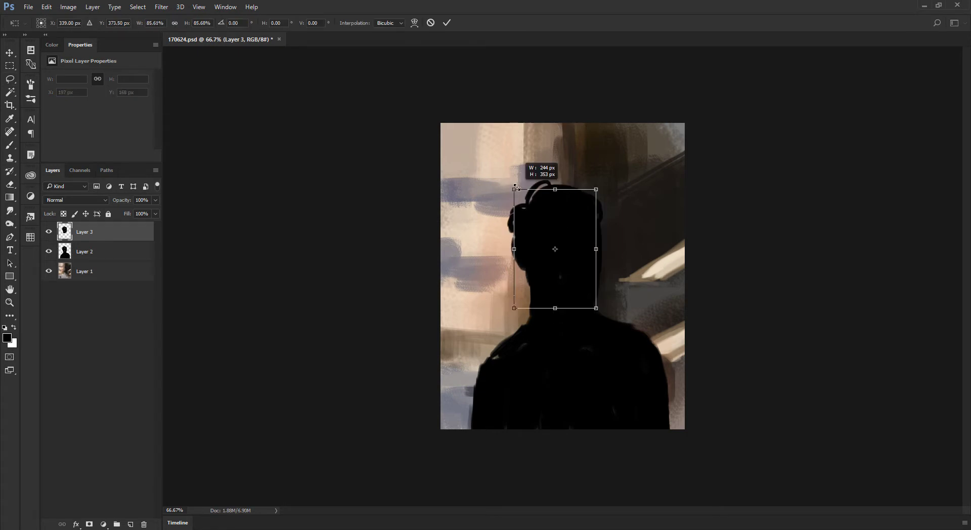
{"action": "key", "text": "Return"}
{"action": "key", "text": "ctrl+alt+z"}
{"action": "key", "text": "ctrl+alt+z"}
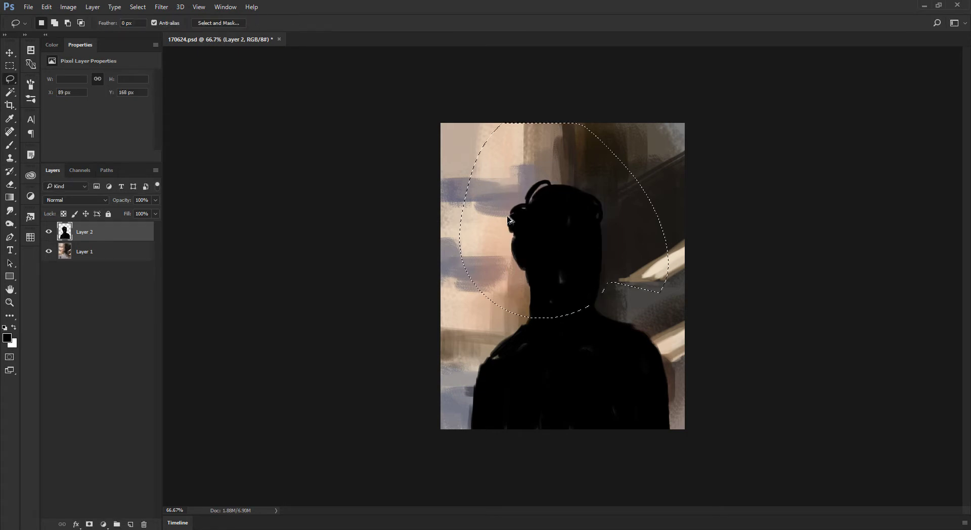
Scale the selected head and neck down slightly on Layer 2 and clear the selection
{"action": "key", "text": "ctrl+t"}
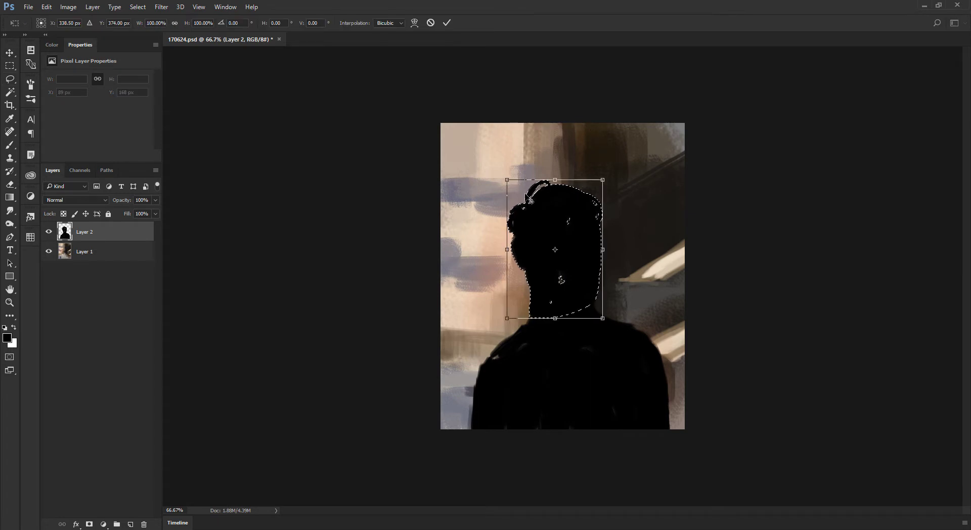
{"action": "mouse_move", "coordinate": [507, 180]}
{"action": "left_mouse_down"}
{"action": "mouse_move", "coordinate": [518, 193]}
{"action": "mouse_move", "coordinate": [510, 183]}
{"action": "left_mouse_up"}
{"action": "key", "text": "Return"}
{"action": "key", "text": "ctrl+d"}
Paint black over the gap between the scaled neck and the shoulders
{"action": "key", "text": "i"}
{"action": "key", "text": "ctrl+b"}
{"action": "left_click", "coordinate": [438, 323]}
{"action": "key", "text": "b"}
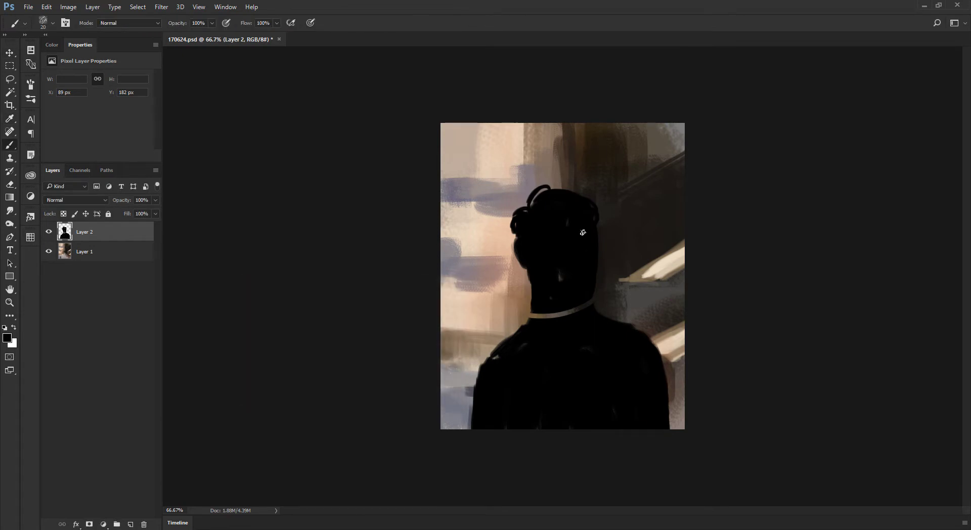
{"action": "left_click_drag", "start_coordinate": [592, 320], "coordinate": [559, 307]}
Resize the image to a width of 1600 pixels, keeping its proportions
{"action": "key", "text": "ctrl+alt+i"}
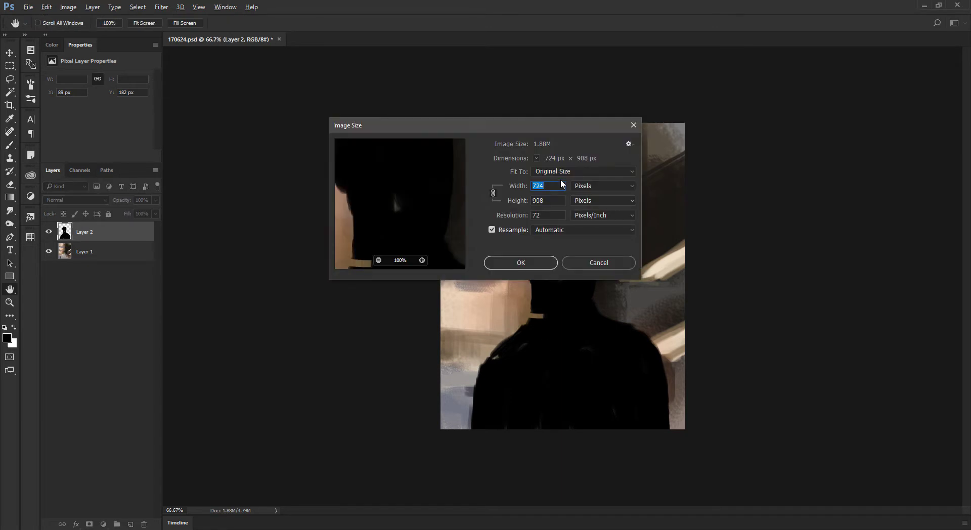
{"action": "type", "text": "1600"}
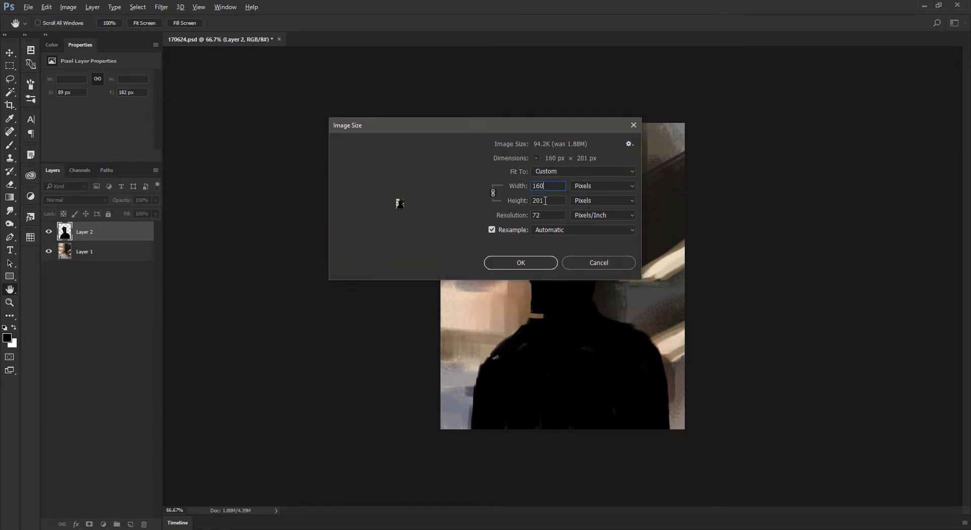
{"action": "key", "text": "Return"}
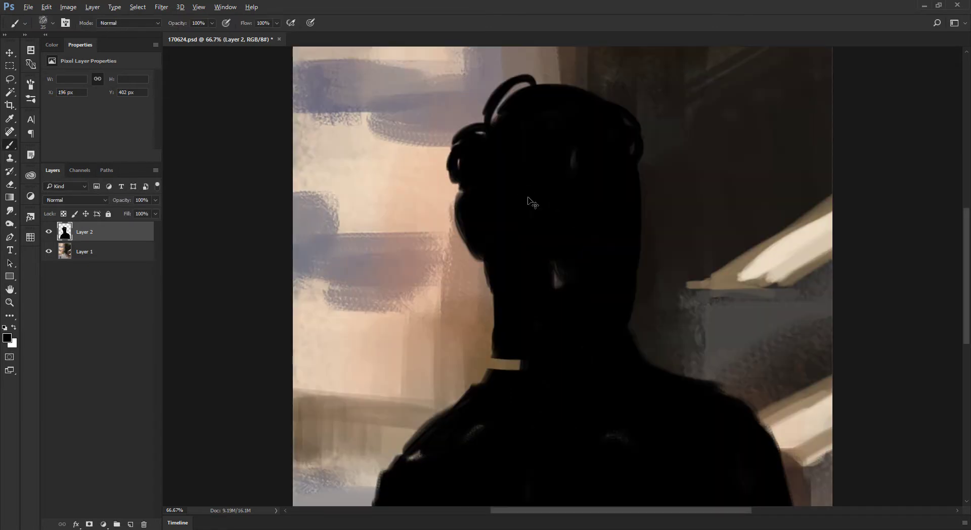
Close the remaining neck gap and refine the silhouette's neck and shoulder edges in black with a 50 to 60 px brush
{"action": "key", "text": "ctrl+minus"}
{"action": "key", "text": "ctrl+minus"}
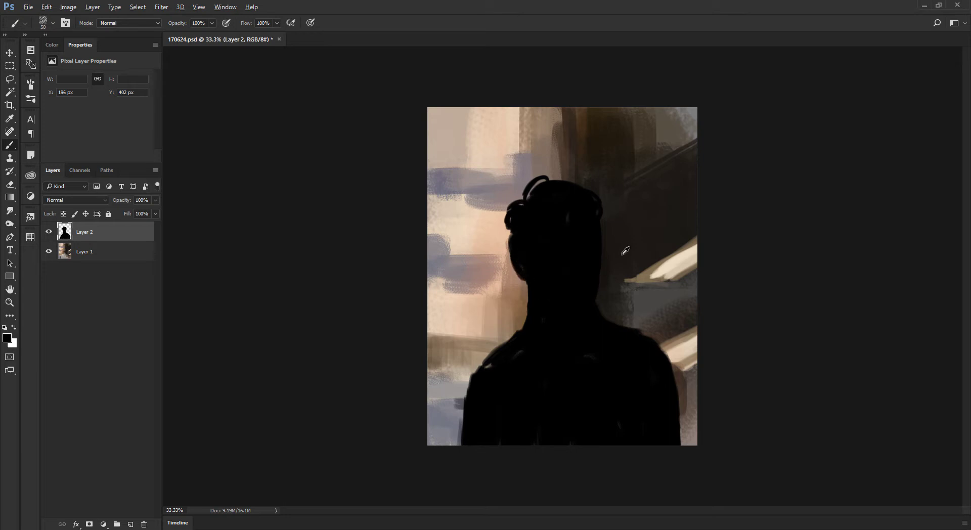
{"action": "left_click", "coordinate": [545, 316], "text": "alt"}
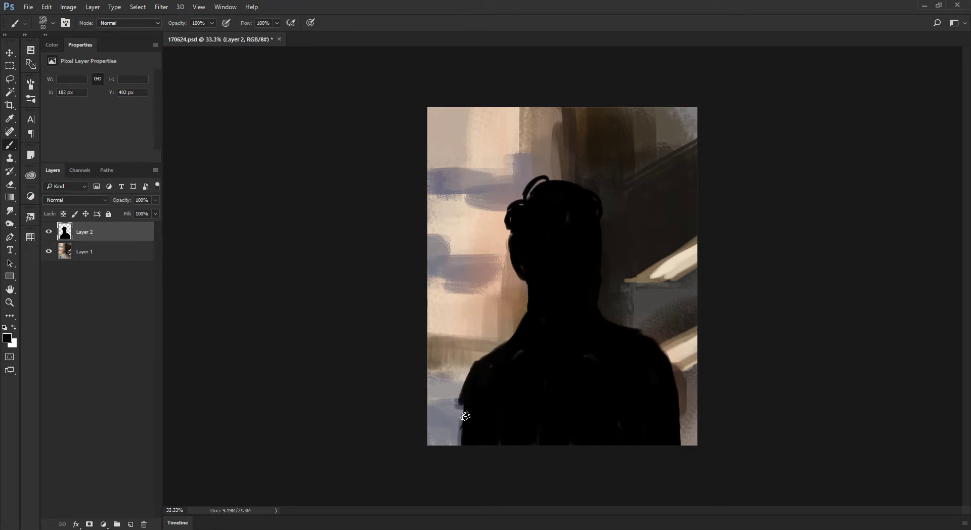
{"action": "left_click", "coordinate": [655, 391], "text": "alt"}
Crop strips off the canvas's upper and lower edges and extend it equally on both sides to about 1680 px wide
{"action": "key", "text": "c"}
{"action": "mouse_move", "coordinate": [560, 108]}
{"action": "left_mouse_down"}
{"action": "mouse_move", "coordinate": [559, 135]}
{"action": "mouse_move", "coordinate": [557, 125]}
{"action": "left_mouse_up"}
{"action": "key", "text": "Return"}
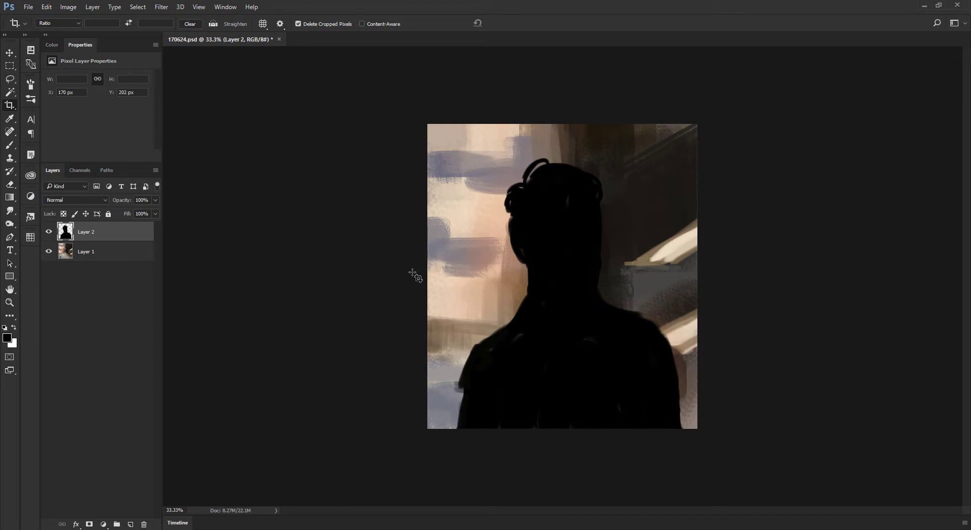
{"action": "left_click", "coordinate": [436, 282]}
{"action": "left_click_drag", "start_coordinate": [428, 273], "coordinate": [421, 276]}
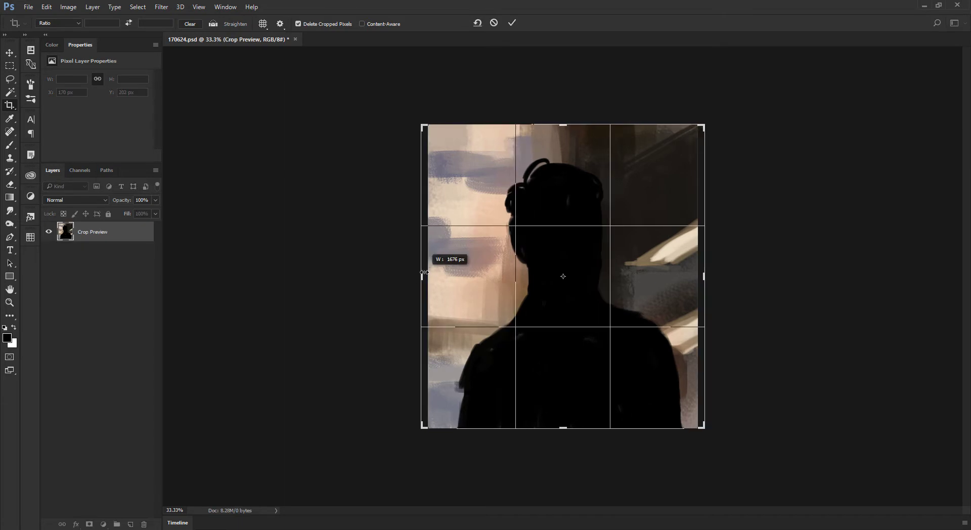
{"action": "key", "text": "Return"}
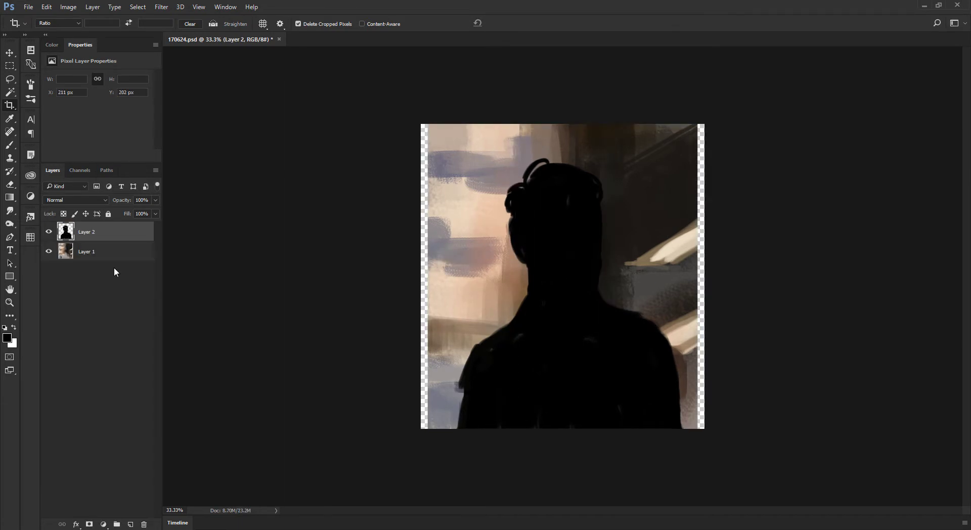
Duplicate Layer 1, stretch the copy sideways to cover the transparent canvas strips, and merge it back into Layer 1
{"action": "left_click", "coordinate": [123, 268]}
{"action": "left_click", "coordinate": [116, 255]}
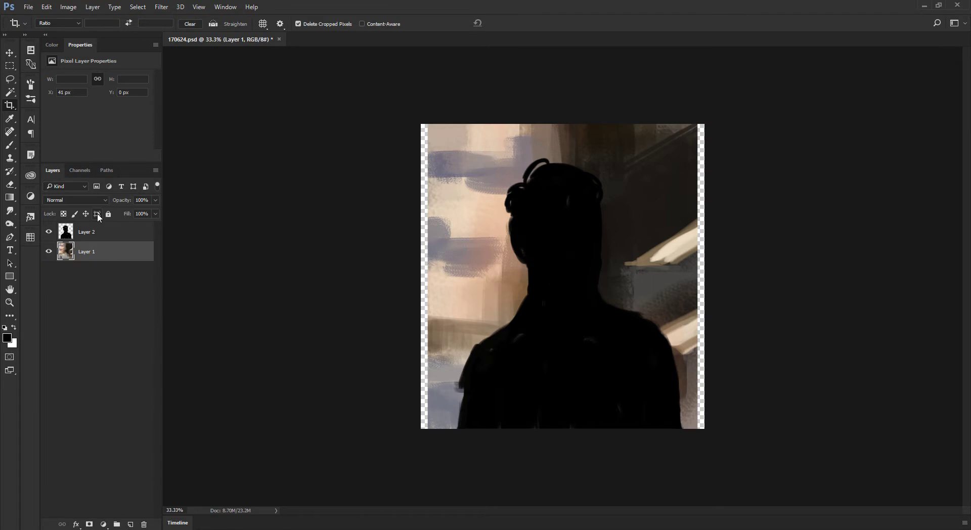
{"action": "key", "text": "ctrl+j"}
{"action": "key", "text": "ctrl+t"}
{"action": "left_click_drag", "start_coordinate": [427, 276], "coordinate": [418, 278]}
{"action": "key", "text": "Return"}
{"action": "key", "text": "c"}
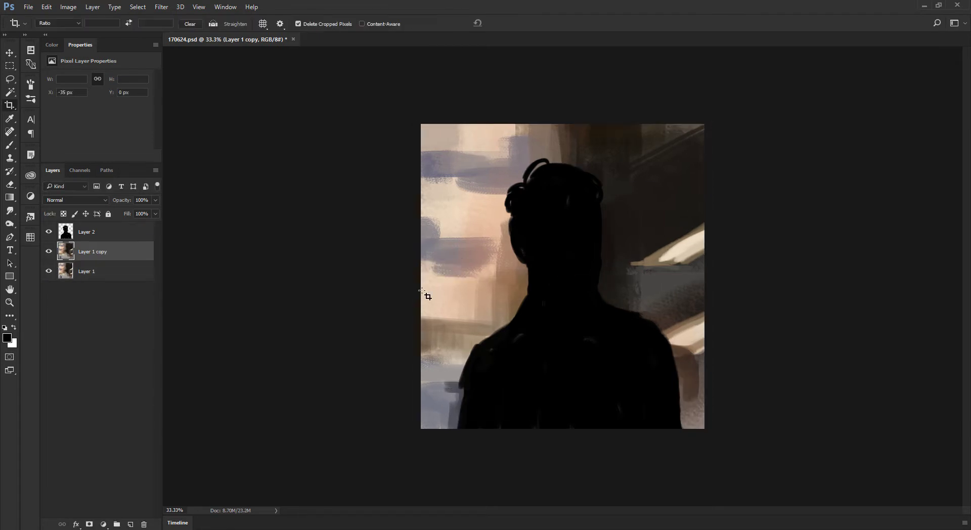
{"action": "key", "text": "ctrl+e"}
Lock Layer 2's transparent pixels and glaze the head with a sampled peach tone at 10% opacity
{"action": "left_click", "coordinate": [117, 231]}
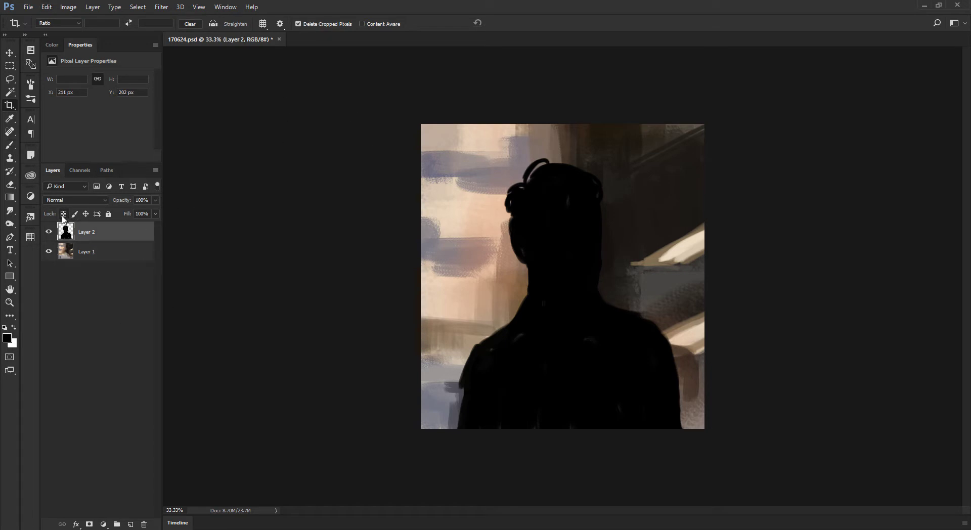
{"action": "left_click", "coordinate": [10, 145]}
{"action": "left_click", "coordinate": [485, 207], "text": "alt"}
{"action": "left_click_drag", "start_coordinate": [599, 213], "coordinate": [634, 200]}
{"action": "key", "text": "1"}
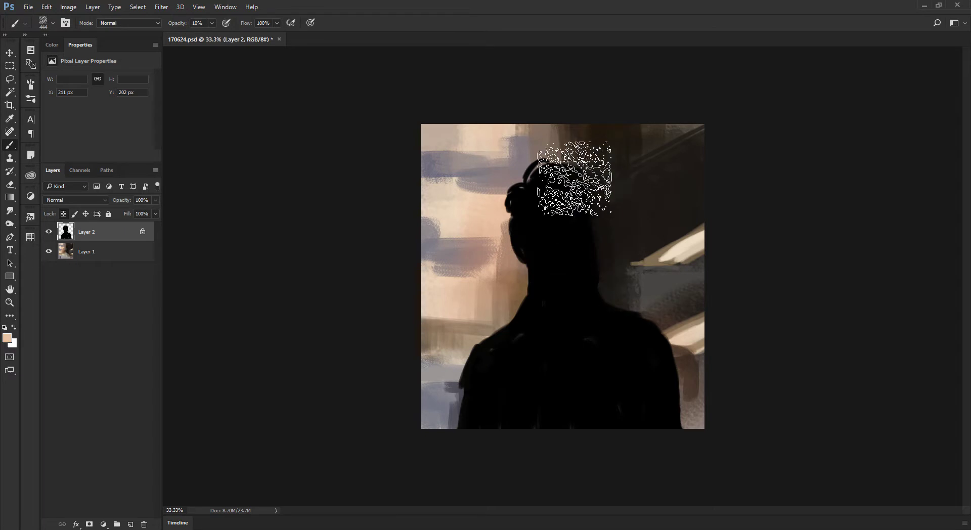
{"action": "left_click_drag", "start_coordinate": [563, 175], "coordinate": [554, 275]}
{"action": "key", "text": "bracketleft"}
{"action": "key", "text": "bracketleft"}
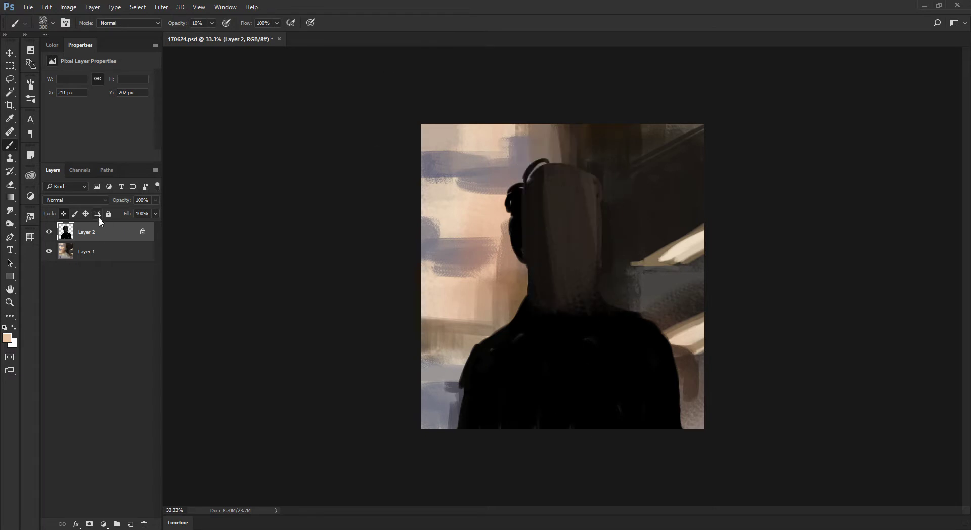
{"action": "left_click_drag", "start_coordinate": [559, 229], "coordinate": [555, 295]}
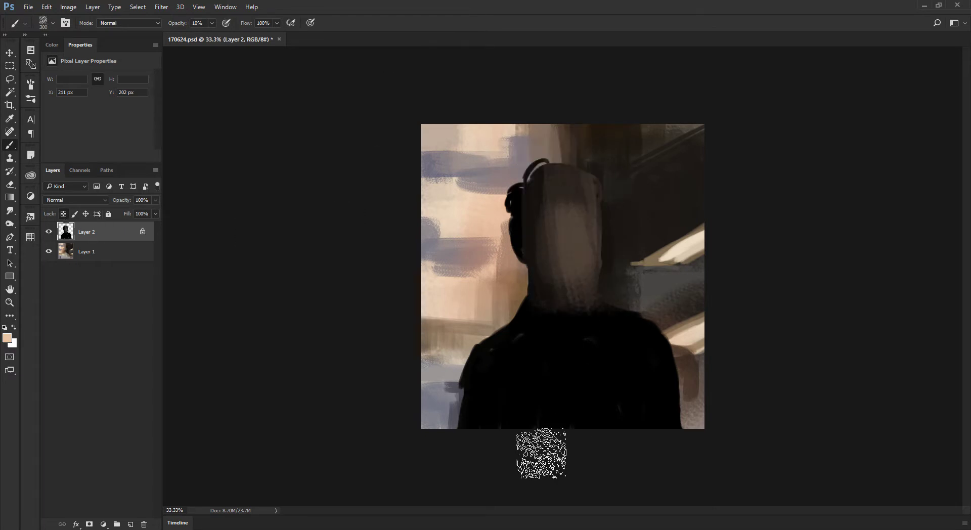
Warm the face and neck with an orange-brown glaze at 10% opacity, using 300 and 400 px brush sizes
{"action": "right_click", "coordinate": [576, 242], "text": "alt+shift"}
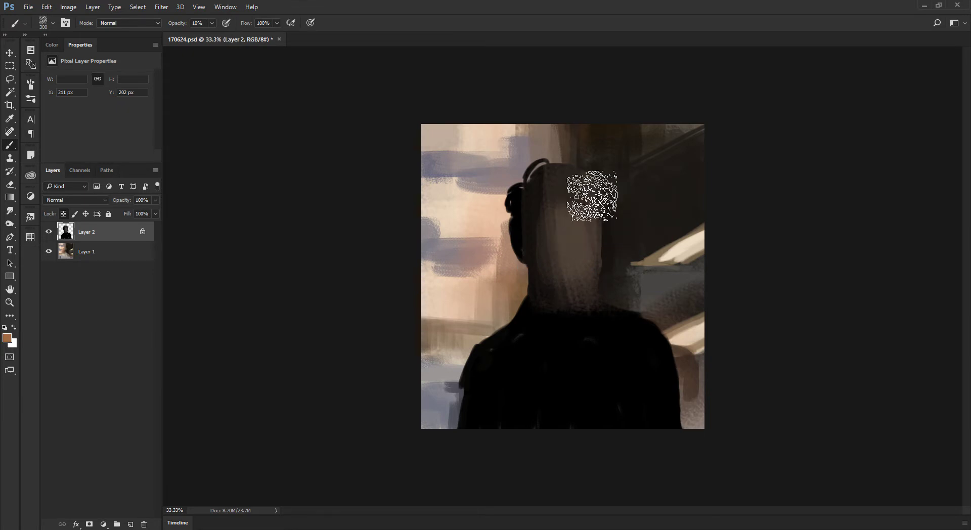
{"action": "mouse_move", "coordinate": [571, 269]}
{"action": "left_mouse_down"}
{"action": "mouse_move", "coordinate": [563, 219]}
{"action": "mouse_move", "coordinate": [579, 268]}
{"action": "mouse_move", "coordinate": [552, 238]}
{"action": "left_mouse_up"}
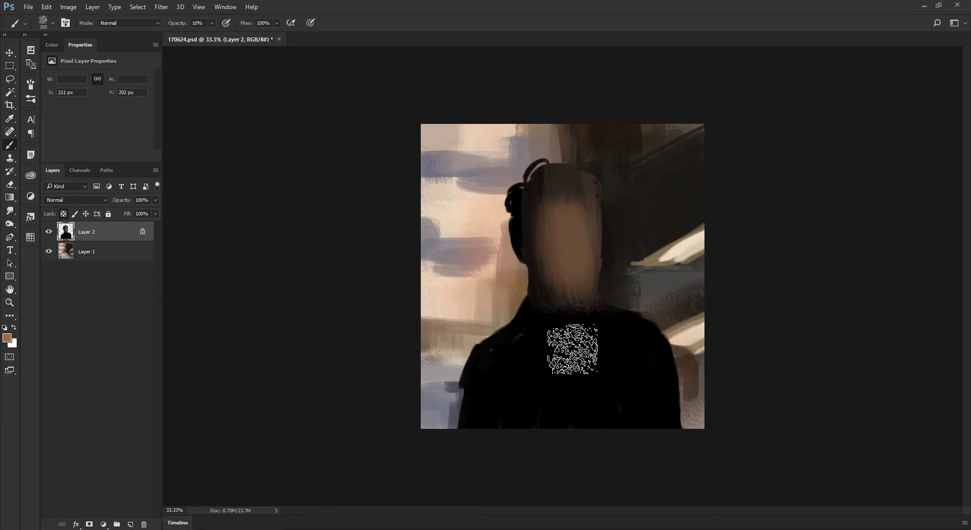
{"action": "key", "text": "bracketright"}
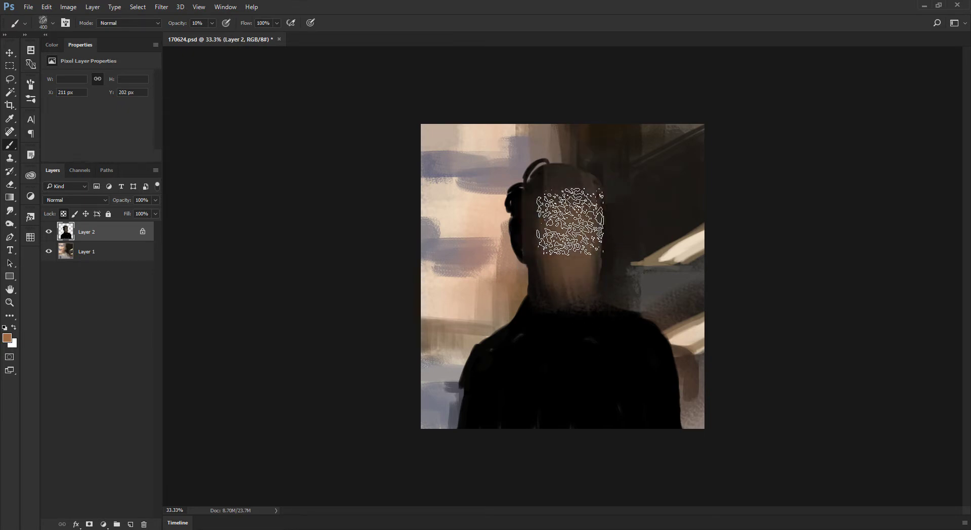
{"action": "mouse_move", "coordinate": [522, 329]}
{"action": "left_mouse_down"}
{"action": "mouse_move", "coordinate": [563, 288]}
{"action": "mouse_move", "coordinate": [555, 318]}
{"action": "left_mouse_up"}
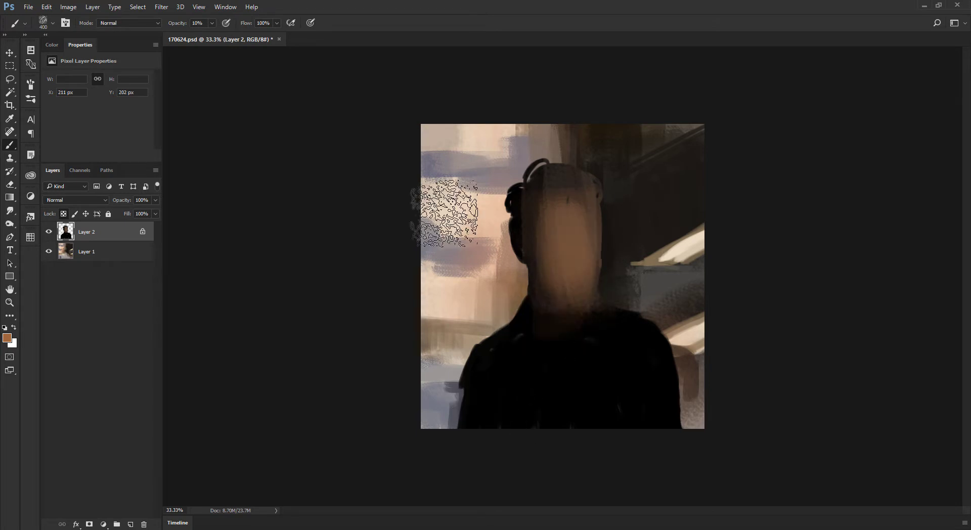
Paint the torso and shoulders dark red (#9d2525) at 10% opacity with a large textured brush
{"action": "left_click", "coordinate": [7, 340]}
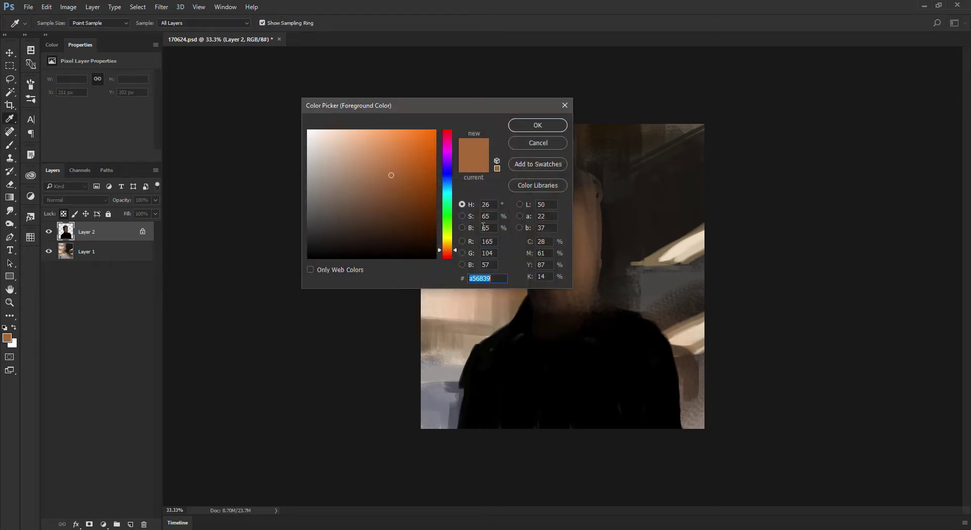
{"action": "left_click_drag", "start_coordinate": [451, 159], "coordinate": [444, 125]}
{"action": "left_click", "coordinate": [406, 178]}
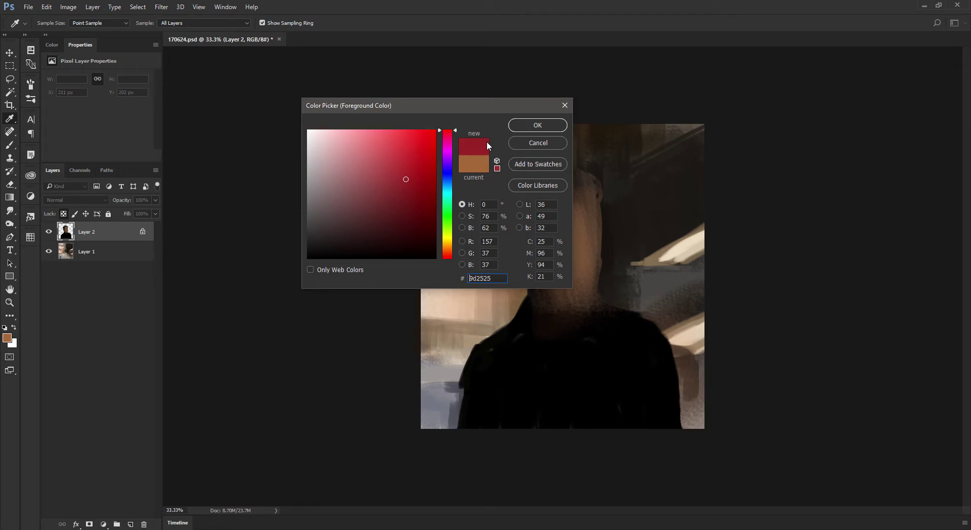
{"action": "left_click", "coordinate": [555, 129]}
{"action": "key", "text": "b"}
{"action": "mouse_move", "coordinate": [613, 303]}
{"action": "left_mouse_down"}
{"action": "mouse_move", "coordinate": [608, 372]}
{"action": "mouse_move", "coordinate": [620, 325]}
{"action": "mouse_move", "coordinate": [619, 339]}
{"action": "mouse_move", "coordinate": [552, 369]}
{"action": "left_mouse_up"}
{"action": "key", "text": "bracketleft"}
{"action": "key", "text": "bracketleft"}
{"action": "mouse_move", "coordinate": [555, 324]}
{"action": "left_mouse_down"}
{"action": "mouse_move", "coordinate": [533, 337]}
{"action": "mouse_move", "coordinate": [487, 321]}
{"action": "mouse_move", "coordinate": [466, 390]}
{"action": "left_mouse_up"}
{"action": "key", "text": "bracketright"}
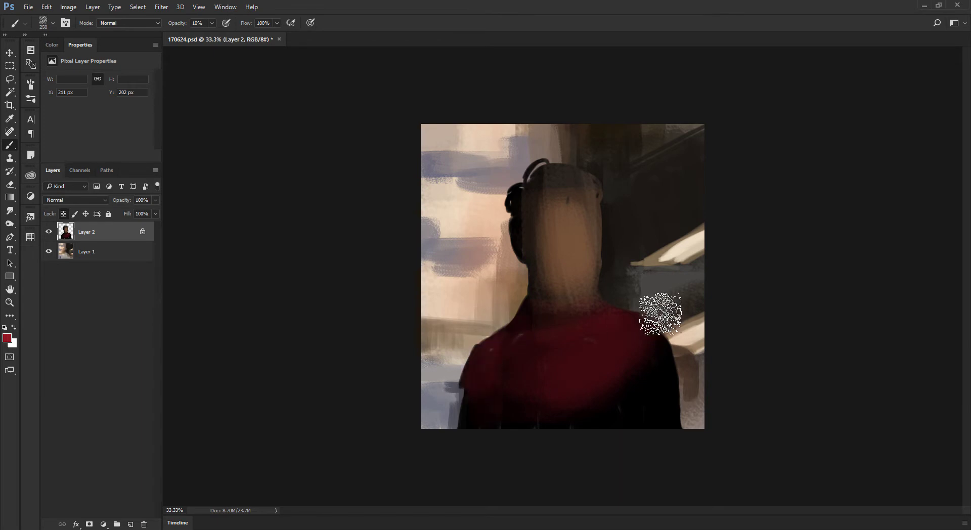
{"action": "mouse_move", "coordinate": [673, 389]}
{"action": "left_mouse_down"}
{"action": "mouse_move", "coordinate": [655, 360]}
{"action": "mouse_move", "coordinate": [644, 411]}
{"action": "mouse_move", "coordinate": [655, 377]}
{"action": "mouse_move", "coordinate": [670, 410]}
{"action": "mouse_move", "coordinate": [635, 345]}
{"action": "mouse_move", "coordinate": [635, 401]}
{"action": "mouse_move", "coordinate": [587, 382]}
{"action": "mouse_move", "coordinate": [574, 410]}
{"action": "mouse_move", "coordinate": [511, 366]}
{"action": "mouse_move", "coordinate": [619, 364]}
{"action": "mouse_move", "coordinate": [601, 343]}
{"action": "mouse_move", "coordinate": [591, 291]}
{"action": "left_mouse_up"}
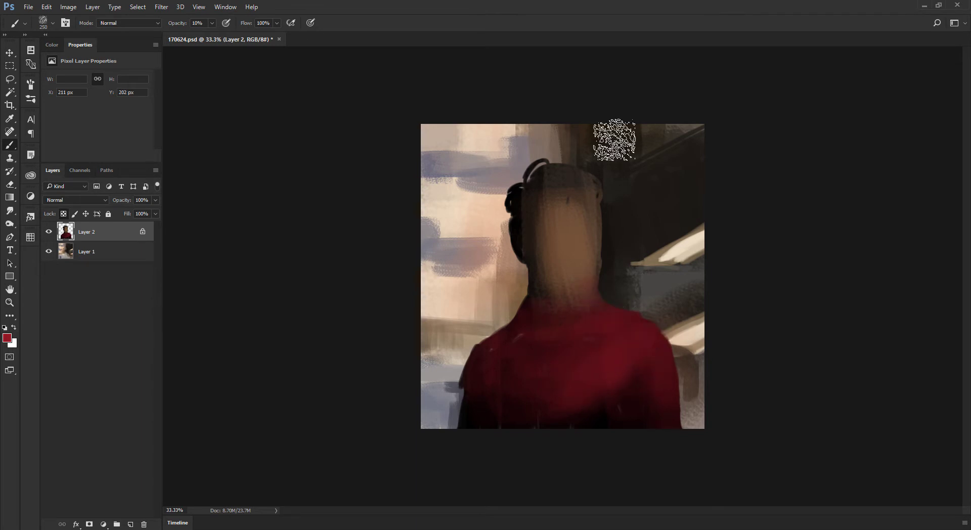
Choose a dark blue colour and start a blue patch on the figure's lower torso at 60% opacity
{"action": "left_click", "coordinate": [570, 231], "text": "alt"}
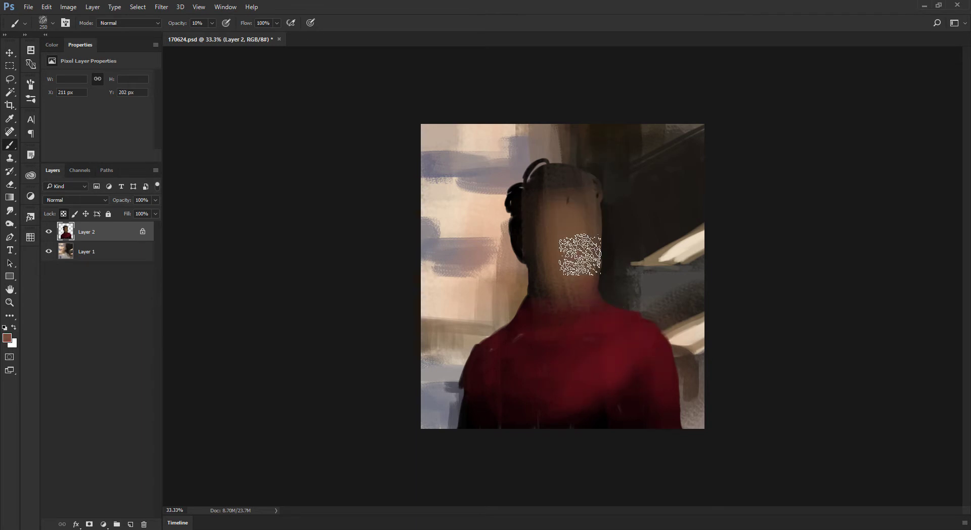
{"action": "left_click", "coordinate": [596, 421], "text": "alt"}
{"action": "mouse_move", "coordinate": [624, 219]}
{"action": "left_mouse_down"}
{"action": "mouse_move", "coordinate": [669, 186]}
{"action": "mouse_move", "coordinate": [670, 169]}
{"action": "mouse_move", "coordinate": [675, 188]}
{"action": "mouse_move", "coordinate": [669, 172]}
{"action": "mouse_move", "coordinate": [667, 182]}
{"action": "mouse_move", "coordinate": [629, 190]}
{"action": "mouse_move", "coordinate": [644, 216]}
{"action": "left_mouse_up"}
{"action": "key", "text": "6"}
{"action": "key", "text": "bracketleft"}
{"action": "key", "text": "bracketleft"}
{"action": "key", "text": "bracketleft"}
{"action": "left_click_drag", "start_coordinate": [618, 395], "coordinate": [622, 408]}
Extend the blue patch into a wedge reaching the lower canvas edge with sampled blue and a 50 px brush
{"action": "key", "text": "bracketleft"}
{"action": "key", "text": "bracketleft"}
{"action": "key", "text": "bracketleft"}
{"action": "key", "text": "bracketleft"}
{"action": "key", "text": "bracketleft"}
{"action": "key", "text": "bracketleft"}
{"action": "key", "text": "alt"}
{"action": "left_click", "coordinate": [622, 383], "text": "alt"}
{"action": "left_click_drag", "start_coordinate": [633, 389], "coordinate": [647, 440]}
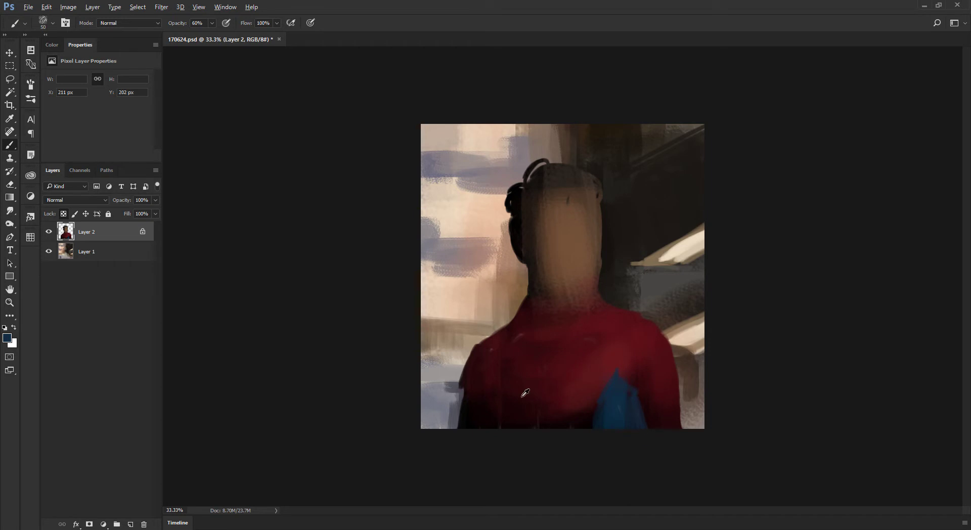
Paint a second blue patch on the opposite side of the lower torso with a 70 px brush at 60% opacity
{"action": "key", "text": "bracketright"}
{"action": "key", "text": "bracketright"}
{"action": "left_click_drag", "start_coordinate": [498, 397], "coordinate": [481, 411]}
{"action": "left_click", "coordinate": [469, 417], "text": "alt"}
{"action": "left_click", "coordinate": [475, 419], "text": "alt"}
{"action": "left_click", "coordinate": [475, 413], "text": "alt"}
{"action": "left_click", "coordinate": [503, 397], "text": "alt"}
{"action": "left_click", "coordinate": [473, 416], "text": "alt"}
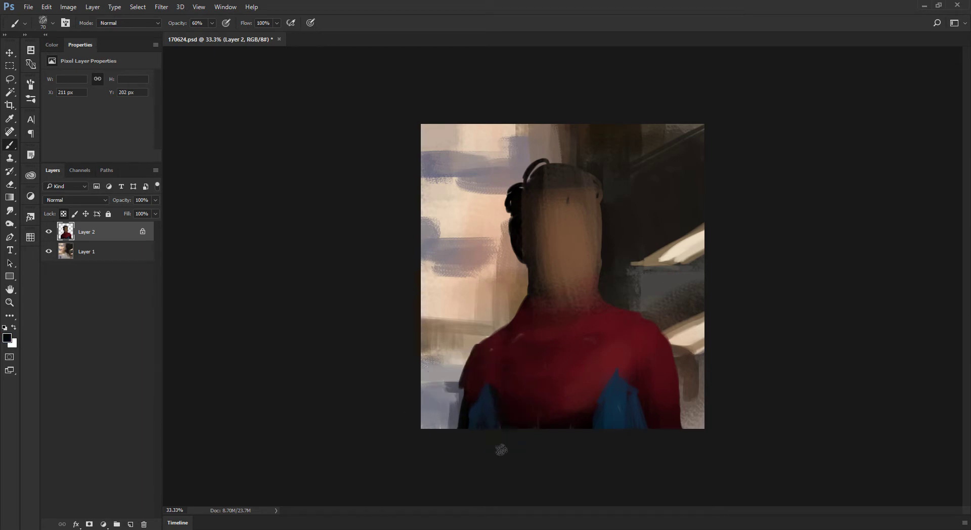
Darken the outer arm edge beside the smaller blue patch and draw a black fold from the shoulder to the larger one
{"action": "left_click", "coordinate": [466, 399], "text": "alt"}
{"action": "left_click_drag", "start_coordinate": [462, 383], "coordinate": [466, 389]}
{"action": "left_click", "coordinate": [525, 424], "text": "alt"}
{"action": "left_click_drag", "start_coordinate": [635, 339], "coordinate": [596, 394]}
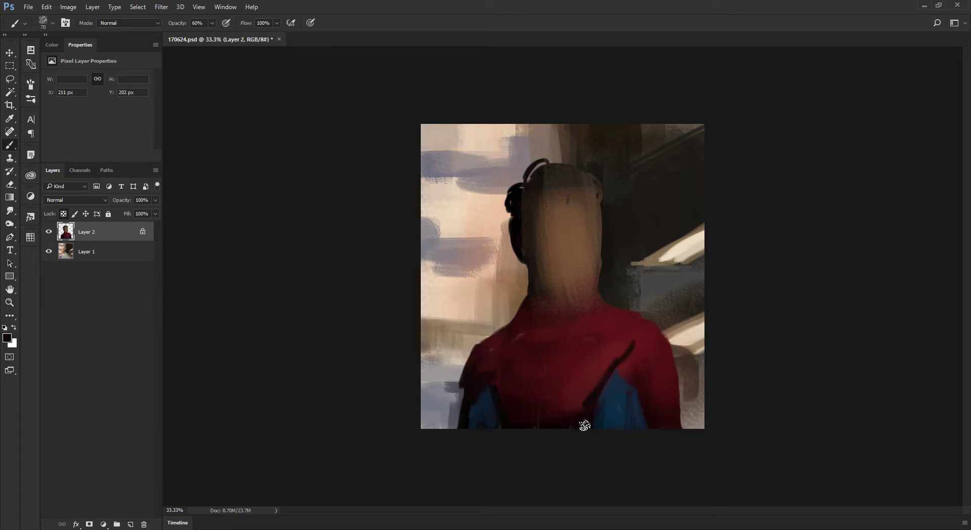
Extend the dark fold across the upper arm and blend it with sampled dark reds above the larger blue patch
{"action": "left_click", "coordinate": [631, 359], "text": "alt"}
{"action": "left_click", "coordinate": [626, 358], "text": "alt"}
{"action": "key", "text": "bracketleft"}
{"action": "key", "text": "bracketleft"}
{"action": "left_click", "coordinate": [617, 361], "text": "alt"}
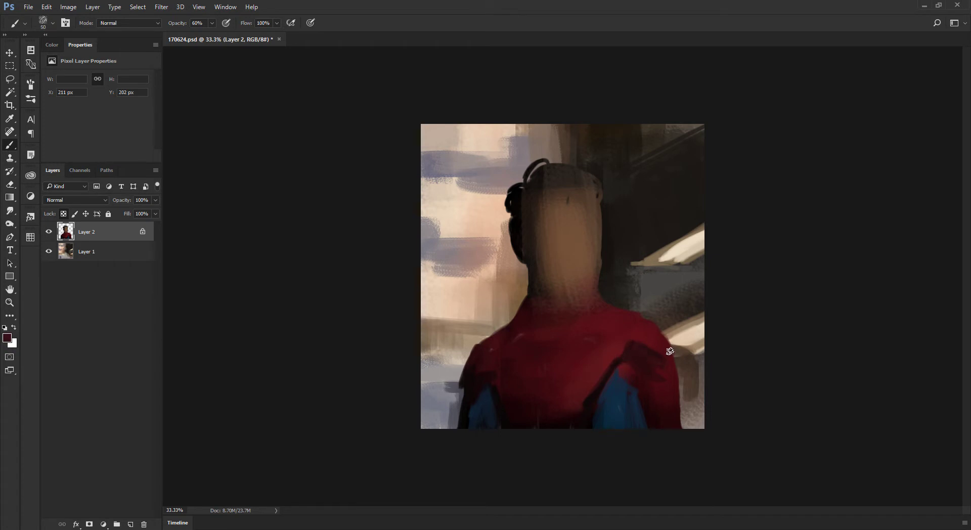
{"action": "left_click", "coordinate": [642, 335], "text": "alt"}
{"action": "key", "text": "bracketright"}
{"action": "left_click", "coordinate": [613, 362], "text": "alt"}
{"action": "left_click", "coordinate": [614, 362], "text": "alt"}
{"action": "left_click", "coordinate": [621, 360], "text": "alt"}
{"action": "left_click", "coordinate": [623, 350], "text": "alt"}
{"action": "left_click", "coordinate": [623, 347], "text": "alt"}
Refine the larger blue patch's edges with sampled tones and shade inside it at 30% opacity
{"action": "left_click", "coordinate": [589, 384], "text": "alt"}
{"action": "left_click", "coordinate": [592, 388], "text": "alt"}
{"action": "left_click", "coordinate": [626, 394], "text": "alt"}
{"action": "left_click", "coordinate": [624, 402], "text": "alt"}
{"action": "left_click", "coordinate": [625, 408], "text": "alt"}
{"action": "key", "text": "bracketright"}
{"action": "key", "text": "bracketright"}
{"action": "key", "text": "bracketright"}
{"action": "key", "text": "3"}
{"action": "left_click_drag", "start_coordinate": [623, 393], "coordinate": [631, 430]}
{"action": "left_click", "coordinate": [626, 403], "text": "alt"}
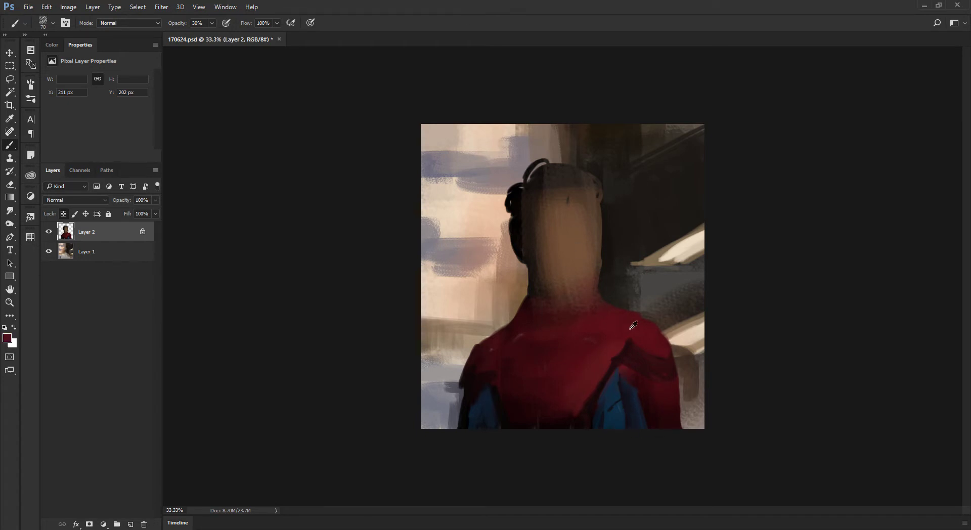
Paint a dark red turtleneck collar over the lower neck at 100% opacity
{"action": "key", "text": "0"}
{"action": "mouse_move", "coordinate": [595, 280]}
{"action": "left_mouse_down"}
{"action": "mouse_move", "coordinate": [570, 296]}
{"action": "mouse_move", "coordinate": [599, 309]}
{"action": "mouse_move", "coordinate": [588, 282]}
{"action": "mouse_move", "coordinate": [551, 296]}
{"action": "mouse_move", "coordinate": [589, 294]}
{"action": "left_mouse_up"}
{"action": "left_click", "coordinate": [600, 309], "text": "alt"}
{"action": "key", "text": "["}
{"action": "key", "text": "["}
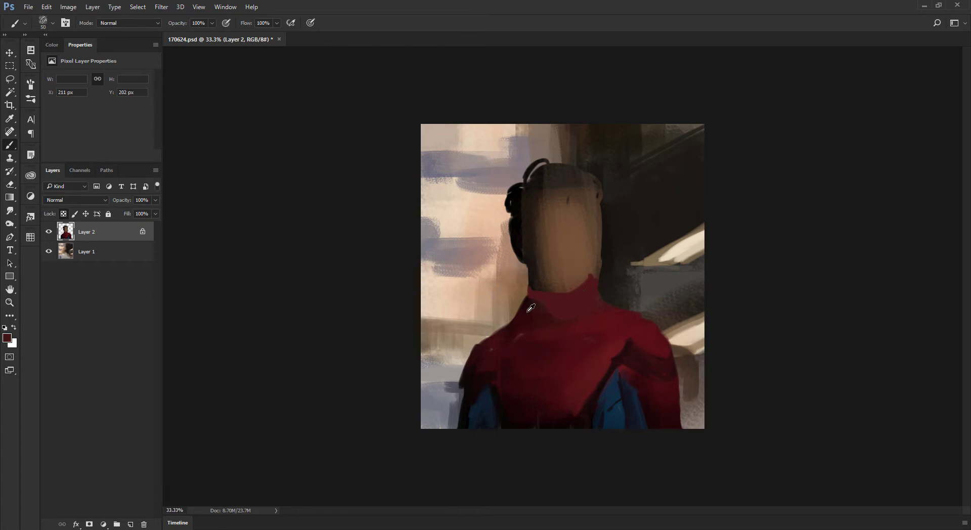
Duplicate the figure layer and merge a stamped copy of the whole painting into the duplicate
{"action": "left_click", "coordinate": [514, 289], "text": "alt"}
{"action": "key", "text": "ctrl+minus"}
{"action": "key", "text": "ctrl+plus"}
{"action": "key", "text": "ctrl+j"}
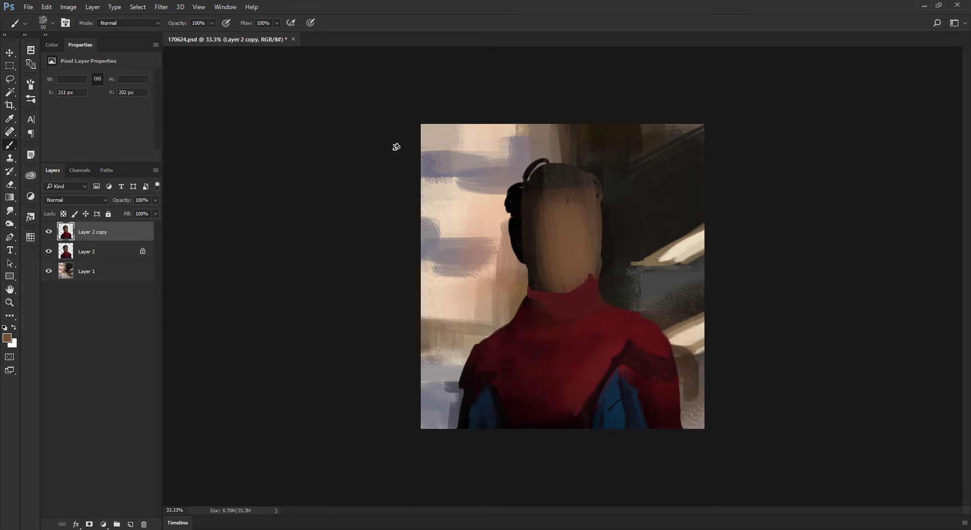
{"action": "key", "text": "ctrl+alt+shift+e"}
{"action": "key", "text": "ctrl+e"}
Block in peach light shapes on the forehead, nose and cheeks, and add a black moustache and beard
{"action": "left_click", "coordinate": [513, 222], "text": "alt"}
{"action": "key", "text": "ctrl+plus"}
{"action": "key", "text": "ctrl+plus"}
{"action": "left_click_drag", "start_coordinate": [505, 163], "coordinate": [482, 232]}
{"action": "key", "text": "ctrl+minus"}
{"action": "key", "text": "ctrl+minus"}
{"action": "key", "text": "ctrl+0"}
{"action": "left_click_drag", "start_coordinate": [611, 190], "coordinate": [597, 138]}
{"action": "mouse_move", "coordinate": [601, 176]}
{"action": "left_mouse_down"}
{"action": "mouse_move", "coordinate": [551, 175]}
{"action": "mouse_move", "coordinate": [568, 195]}
{"action": "mouse_move", "coordinate": [582, 193]}
{"action": "mouse_move", "coordinate": [582, 240]}
{"action": "mouse_move", "coordinate": [556, 261]}
{"action": "left_mouse_up"}
{"action": "left_click_drag", "start_coordinate": [593, 217], "coordinate": [611, 251]}
{"action": "mouse_move", "coordinate": [544, 262]}
{"action": "left_mouse_down"}
{"action": "mouse_move", "coordinate": [593, 275]}
{"action": "mouse_move", "coordinate": [509, 205]}
{"action": "mouse_move", "coordinate": [496, 208]}
{"action": "mouse_move", "coordinate": [583, 261]}
{"action": "mouse_move", "coordinate": [574, 286]}
{"action": "mouse_move", "coordinate": [592, 286]}
{"action": "mouse_move", "coordinate": [612, 266]}
{"action": "mouse_move", "coordinate": [592, 283]}
{"action": "mouse_move", "coordinate": [557, 275]}
{"action": "mouse_move", "coordinate": [572, 272]}
{"action": "mouse_move", "coordinate": [588, 248]}
{"action": "mouse_move", "coordinate": [566, 254]}
{"action": "mouse_move", "coordinate": [605, 248]}
{"action": "left_mouse_up"}
{"action": "left_click", "coordinate": [498, 206], "text": "alt"}
{"action": "left_click", "coordinate": [603, 215], "text": "alt"}
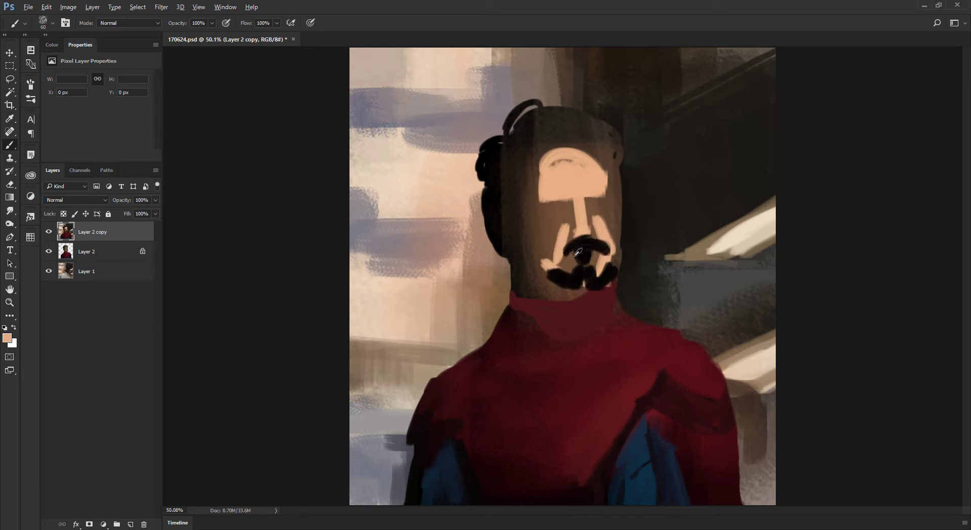
Blend the peach shapes across the forehead, cheeks and mouth area with a larger brush at 30% opacity
{"action": "left_click", "coordinate": [574, 169], "text": "alt"}
{"action": "key", "text": "3"}
{"action": "mouse_move", "coordinate": [612, 203]}
{"action": "left_mouse_down"}
{"action": "mouse_move", "coordinate": [606, 178]}
{"action": "mouse_move", "coordinate": [607, 201]}
{"action": "left_mouse_up"}
{"action": "mouse_move", "coordinate": [536, 168]}
{"action": "left_mouse_down"}
{"action": "mouse_move", "coordinate": [537, 203]}
{"action": "mouse_move", "coordinate": [530, 193]}
{"action": "mouse_move", "coordinate": [535, 182]}
{"action": "mouse_move", "coordinate": [571, 204]}
{"action": "mouse_move", "coordinate": [571, 233]}
{"action": "left_mouse_up"}
{"action": "key", "text": "bracketright"}
{"action": "key", "text": "bracketright"}
{"action": "left_click_drag", "start_coordinate": [599, 187], "coordinate": [606, 270]}
{"action": "mouse_move", "coordinate": [581, 199]}
{"action": "left_mouse_down"}
{"action": "mouse_move", "coordinate": [558, 267]}
{"action": "mouse_move", "coordinate": [601, 261]}
{"action": "left_mouse_up"}
{"action": "left_click_drag", "start_coordinate": [527, 210], "coordinate": [557, 262]}
Glaze the lit side of the face with sampled reddish tones and soften the shaded cheek at 30% opacity
{"action": "left_click", "coordinate": [593, 339], "text": "alt"}
{"action": "left_click", "coordinate": [637, 345], "text": "alt"}
{"action": "left_click_drag", "start_coordinate": [634, 294], "coordinate": [610, 246]}
{"action": "mouse_move", "coordinate": [591, 167]}
{"action": "left_mouse_down"}
{"action": "mouse_move", "coordinate": [594, 223]}
{"action": "mouse_move", "coordinate": [558, 160]}
{"action": "left_mouse_up"}
{"action": "left_click", "coordinate": [567, 187], "text": "alt"}
{"action": "mouse_move", "coordinate": [531, 206]}
{"action": "left_mouse_down"}
{"action": "mouse_move", "coordinate": [548, 242]}
{"action": "mouse_move", "coordinate": [575, 174]}
{"action": "mouse_move", "coordinate": [548, 285]}
{"action": "left_mouse_up"}
{"action": "left_click", "coordinate": [505, 195], "text": "alt"}
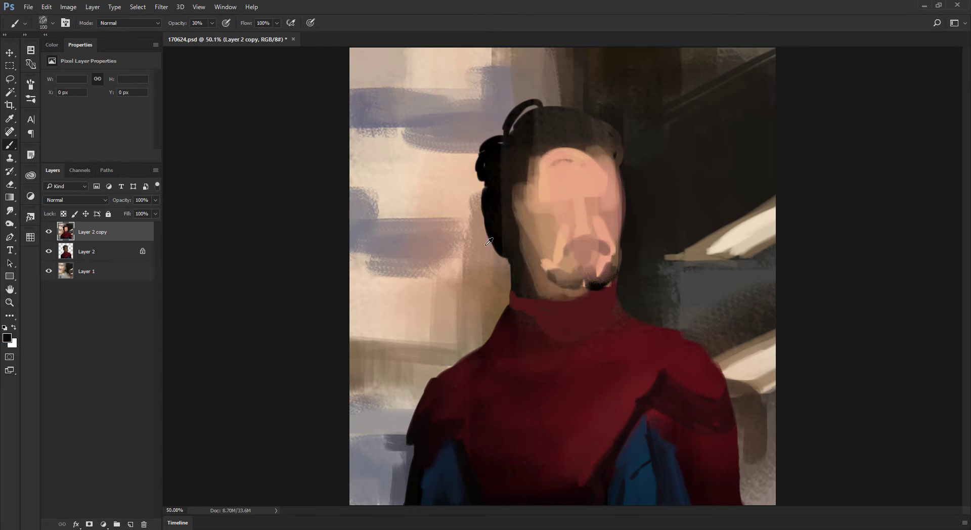
Cut back the hair behind the head with a light background colour at 100% opacity, then reduce the brush to 70 px
{"action": "left_click", "coordinate": [480, 210], "text": "alt"}
{"action": "key", "text": "0"}
{"action": "left_click", "coordinate": [461, 192], "text": "alt"}
{"action": "left_click_drag", "start_coordinate": [479, 191], "coordinate": [485, 220]}
{"action": "key", "text": "bracketleft"}
{"action": "key", "text": "bracketleft"}
{"action": "key", "text": "bracketleft"}
{"action": "key", "text": "bracketleft"}
{"action": "key", "text": "bracketleft"}
{"action": "left_click", "coordinate": [495, 206], "text": "alt"}
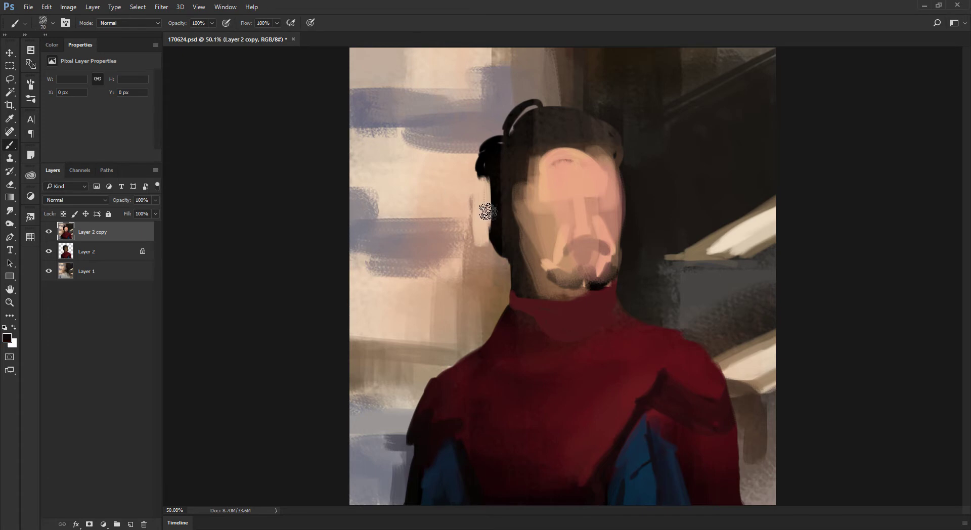
Paint a reddish-brown ear at the side of the head and flip the canvas horizontally
{"action": "left_click", "coordinate": [591, 262], "text": "alt"}
{"action": "left_click", "coordinate": [567, 169], "text": "alt"}
{"action": "right_click", "coordinate": [580, 173], "text": "alt+shift"}
{"action": "left_click_drag", "start_coordinate": [498, 218], "coordinate": [491, 249]}
{"action": "key", "text": "ctrl+shift+h"}
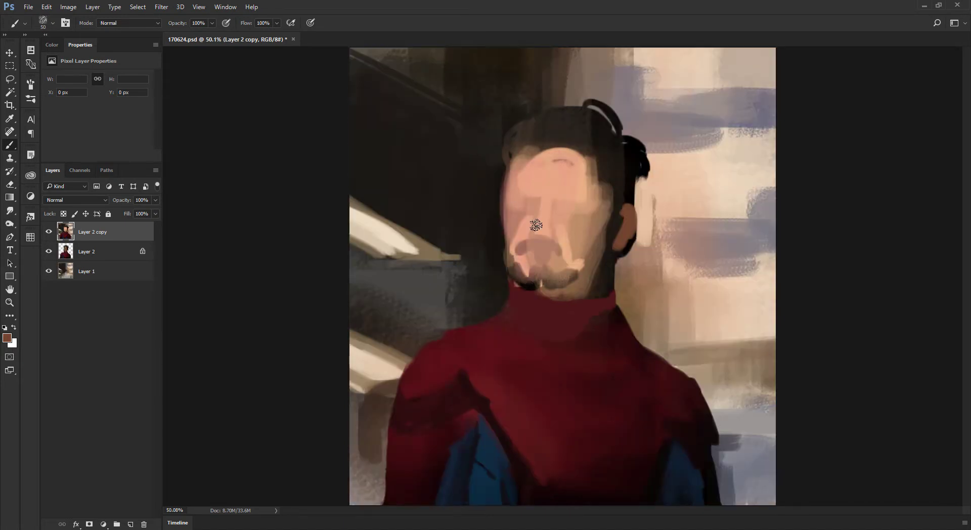
Tint the ear red with a 45 px brush at 30% opacity, sampling its tones to blend
{"action": "left_click", "coordinate": [510, 346], "text": "alt"}
{"action": "right_click", "coordinate": [577, 210], "text": "alt+shift"}
{"action": "key", "text": "bracketleft"}
{"action": "key", "text": "3"}
{"action": "left_click_drag", "start_coordinate": [628, 225], "coordinate": [626, 228]}
{"action": "left_click", "coordinate": [631, 213], "text": "alt"}
{"action": "left_click", "coordinate": [630, 211], "text": "alt"}
{"action": "left_click", "coordinate": [632, 211], "text": "alt"}
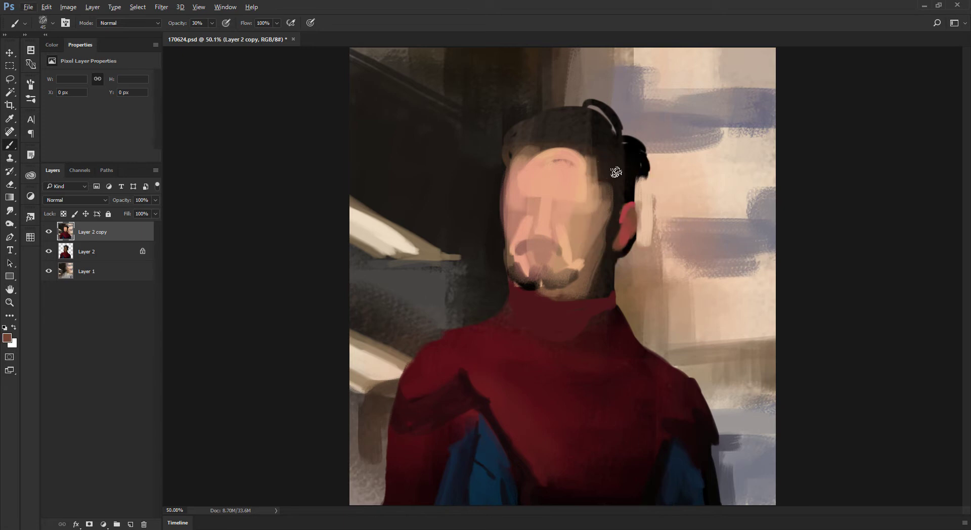
Set the foreground colour to pale blue (#cde3ff)
{"action": "left_click", "coordinate": [544, 171], "text": "alt"}
{"action": "left_click", "coordinate": [13, 327]}
{"action": "left_click", "coordinate": [7, 338]}
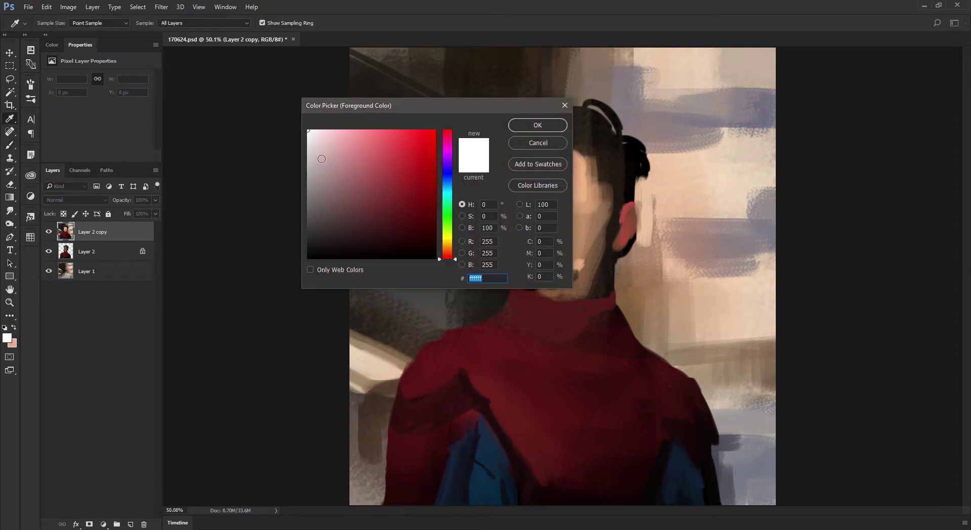
{"action": "left_click_drag", "start_coordinate": [445, 240], "coordinate": [445, 182]}
{"action": "left_click", "coordinate": [357, 130]}
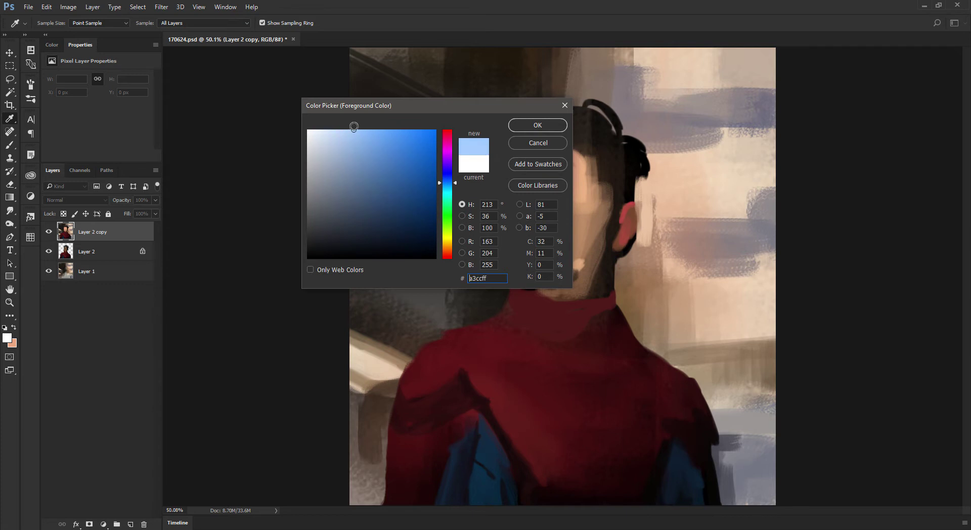
{"action": "left_click_drag", "start_coordinate": [349, 150], "coordinate": [332, 113]}
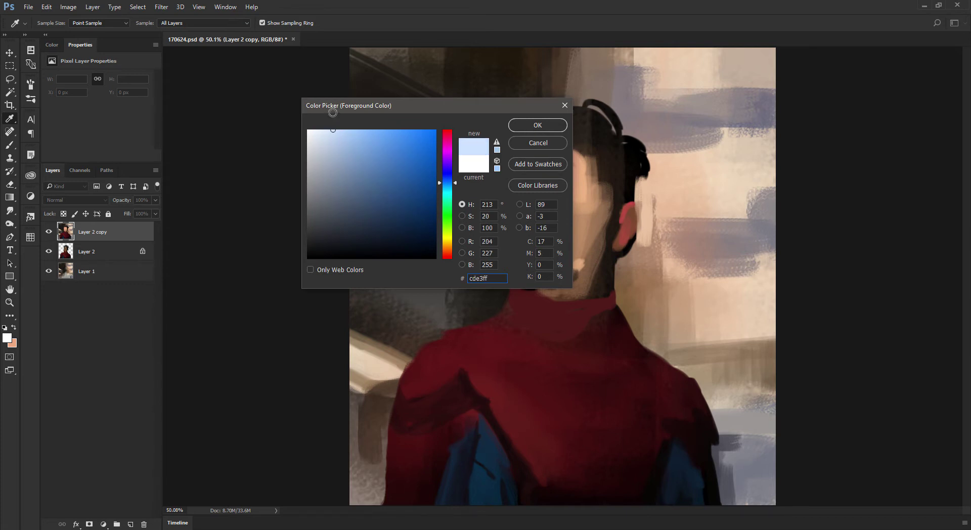
{"action": "left_click", "coordinate": [524, 130]}
Paint a pale rim light along the face's outer edge from temple to chin at 60% opacity
{"action": "mouse_move", "coordinate": [510, 181]}
{"action": "left_mouse_down"}
{"action": "mouse_move", "coordinate": [505, 252]}
{"action": "mouse_move", "coordinate": [506, 261]}
{"action": "mouse_move", "coordinate": [506, 232]}
{"action": "mouse_move", "coordinate": [516, 296]}
{"action": "left_mouse_up"}
{"action": "left_click", "coordinate": [506, 285], "text": "alt"}
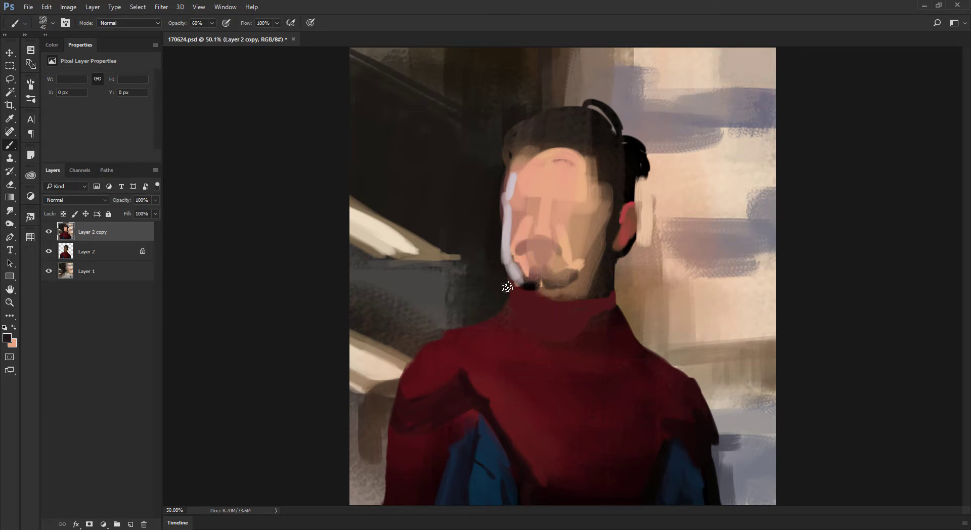
{"action": "left_click", "coordinate": [511, 270], "text": "alt"}
{"action": "left_click", "coordinate": [506, 264], "text": "alt"}
{"action": "left_click", "coordinate": [515, 282], "text": "alt"}
Continue the pale rim light down the neck and over the shoulder, softening it with sampled tones at 30% and 60% opacity
{"action": "key", "text": "["}
{"action": "left_click_drag", "start_coordinate": [512, 295], "coordinate": [506, 313]}
{"action": "mouse_move", "coordinate": [500, 318]}
{"action": "left_mouse_down"}
{"action": "mouse_move", "coordinate": [428, 347]}
{"action": "mouse_move", "coordinate": [395, 386]}
{"action": "left_mouse_up"}
{"action": "left_click", "coordinate": [420, 363], "text": "alt"}
{"action": "key", "text": "3"}
{"action": "left_click_drag", "start_coordinate": [431, 351], "coordinate": [409, 384]}
{"action": "key", "text": "6"}
{"action": "mouse_move", "coordinate": [430, 345]}
{"action": "left_mouse_down"}
{"action": "mouse_move", "coordinate": [409, 370]}
{"action": "mouse_move", "coordinate": [432, 355]}
{"action": "mouse_move", "coordinate": [414, 388]}
{"action": "mouse_move", "coordinate": [442, 345]}
{"action": "left_mouse_up"}
{"action": "left_click", "coordinate": [434, 355], "text": "alt"}
{"action": "left_click_drag", "start_coordinate": [429, 349], "coordinate": [452, 336]}
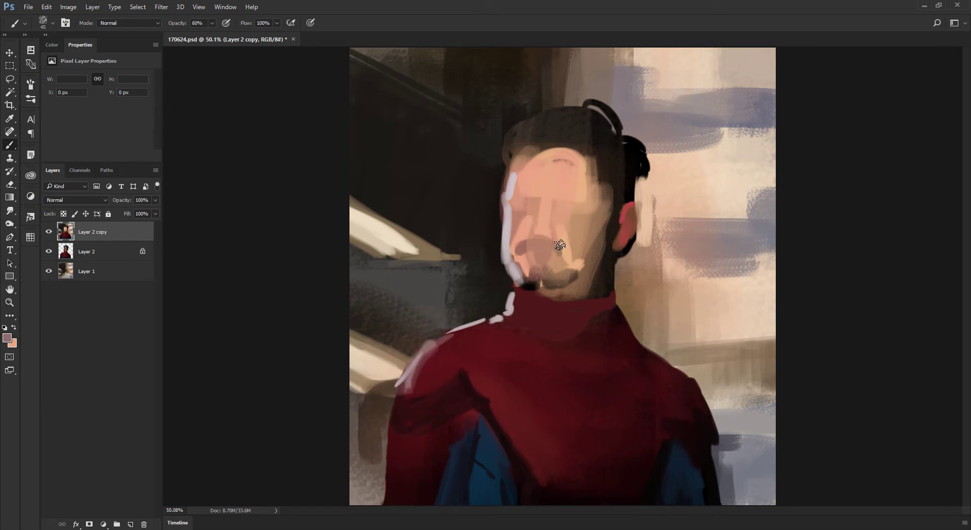
Paint brown skin tones below the chin and down the side of the neck at 60% opacity
{"action": "left_click", "coordinate": [575, 288], "text": "alt"}
{"action": "left_click_drag", "start_coordinate": [562, 297], "coordinate": [537, 296]}
{"action": "left_click_drag", "start_coordinate": [523, 298], "coordinate": [570, 304]}
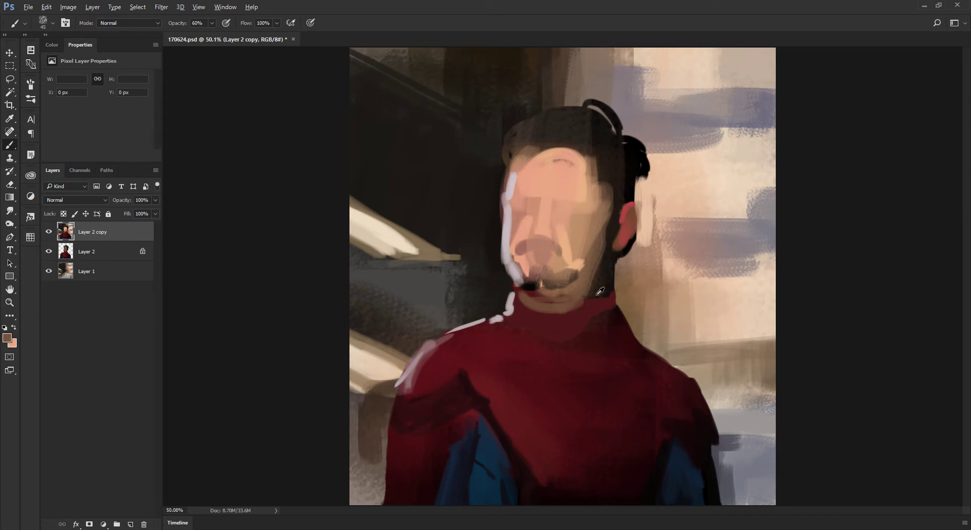
{"action": "left_click", "coordinate": [587, 282], "text": "alt"}
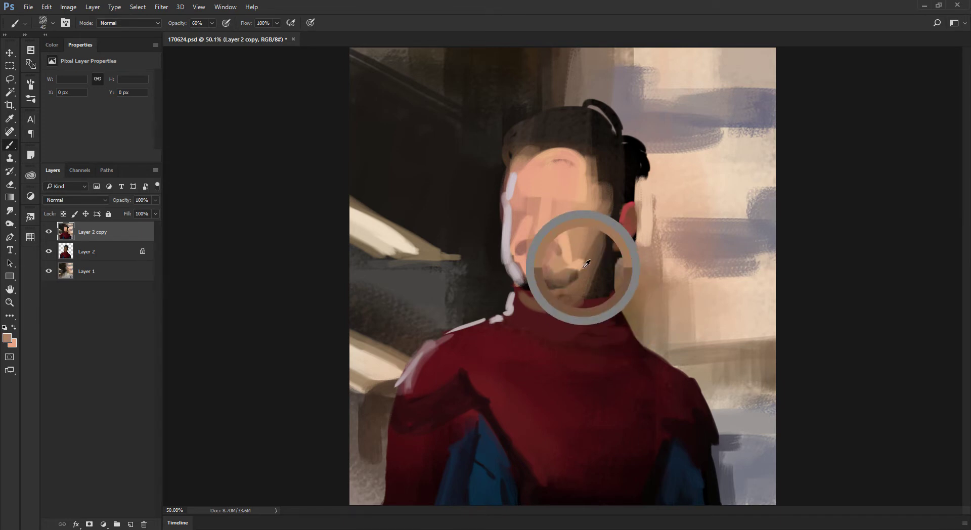
{"action": "key", "text": "]"}
{"action": "left_click_drag", "start_coordinate": [607, 264], "coordinate": [607, 303]}
{"action": "left_click", "coordinate": [599, 277], "text": "alt"}
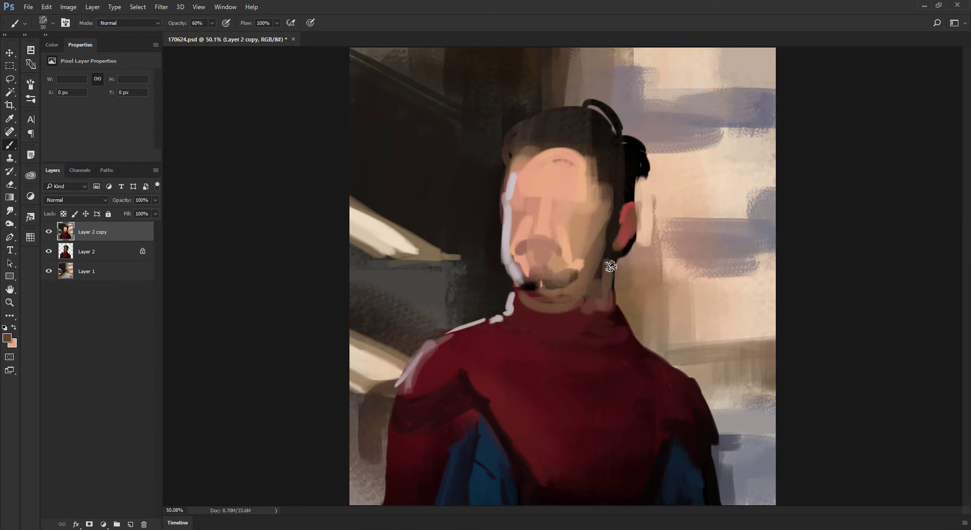
Darken the shaded side of the face and jaw, and block in the eye sockets with dark strokes at 30% opacity
{"action": "left_click", "coordinate": [608, 245], "text": "alt"}
{"action": "mouse_move", "coordinate": [608, 188]}
{"action": "left_mouse_down"}
{"action": "mouse_move", "coordinate": [594, 271]}
{"action": "mouse_move", "coordinate": [577, 274]}
{"action": "mouse_move", "coordinate": [599, 259]}
{"action": "mouse_move", "coordinate": [559, 282]}
{"action": "mouse_move", "coordinate": [607, 251]}
{"action": "mouse_move", "coordinate": [585, 290]}
{"action": "left_mouse_up"}
{"action": "key", "text": "3"}
{"action": "left_click", "coordinate": [621, 170], "text": "alt"}
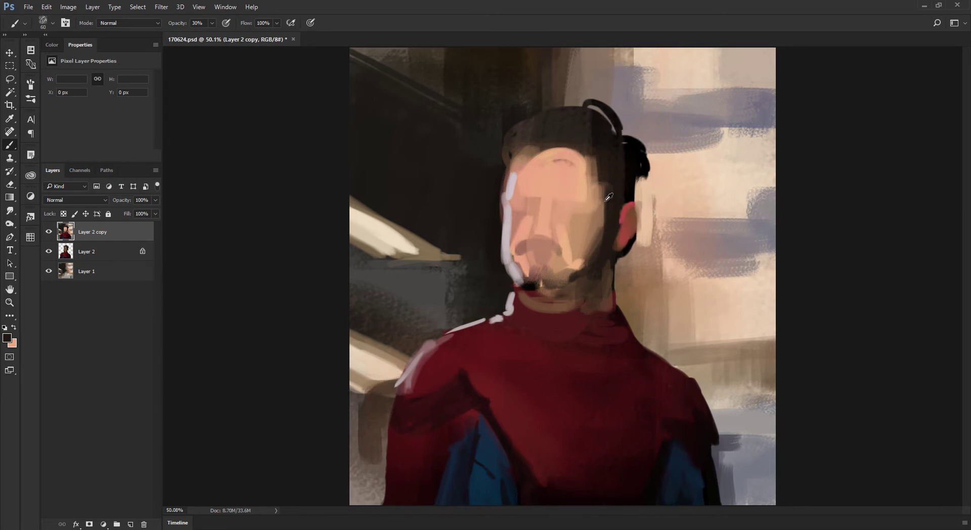
{"action": "left_click", "coordinate": [607, 236], "text": "alt"}
{"action": "mouse_move", "coordinate": [514, 192]}
{"action": "left_mouse_down"}
{"action": "mouse_move", "coordinate": [576, 200]}
{"action": "mouse_move", "coordinate": [526, 208]}
{"action": "mouse_move", "coordinate": [574, 203]}
{"action": "mouse_move", "coordinate": [534, 209]}
{"action": "left_mouse_up"}
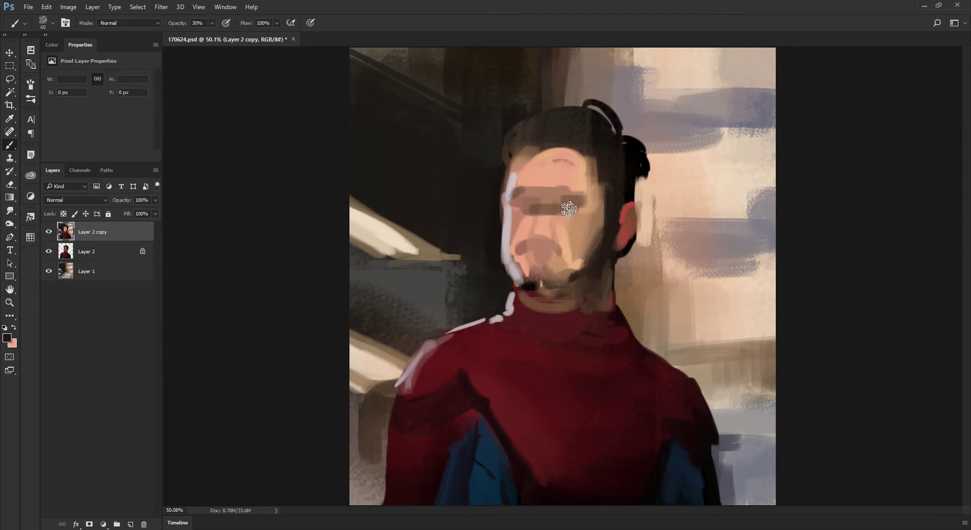
Smooth the shaded cheek and jaw with sampled peach and brown tones at 30% opacity, using 50 and 70 px brushes
{"action": "left_click", "coordinate": [564, 233], "text": "alt"}
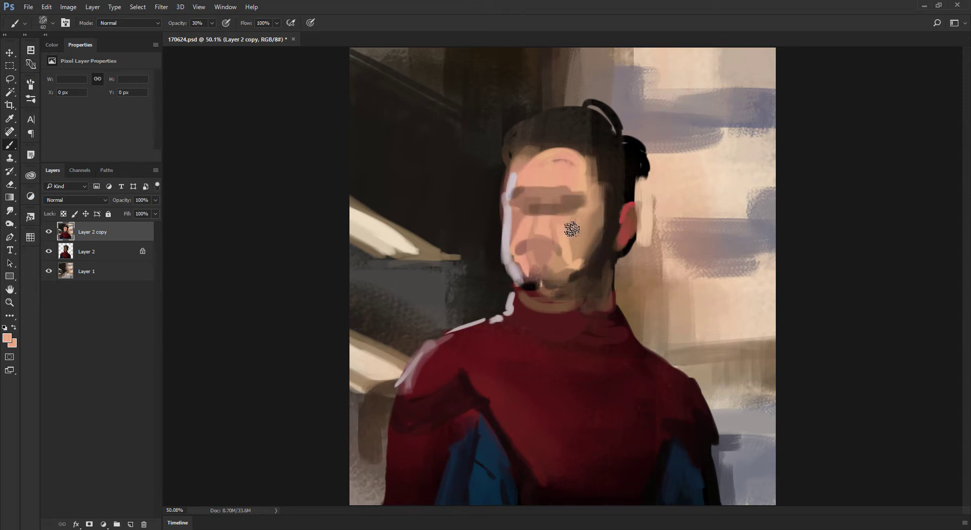
{"action": "left_click", "coordinate": [573, 249], "text": "alt"}
{"action": "left_click", "coordinate": [571, 239], "text": "alt"}
{"action": "right_click", "coordinate": [634, 194], "text": "alt+shift"}
{"action": "left_click", "coordinate": [557, 255], "text": "alt"}
{"action": "left_click", "coordinate": [562, 236], "text": "alt"}
{"action": "key", "text": "bracketleft"}
{"action": "left_click", "coordinate": [564, 240], "text": "alt"}
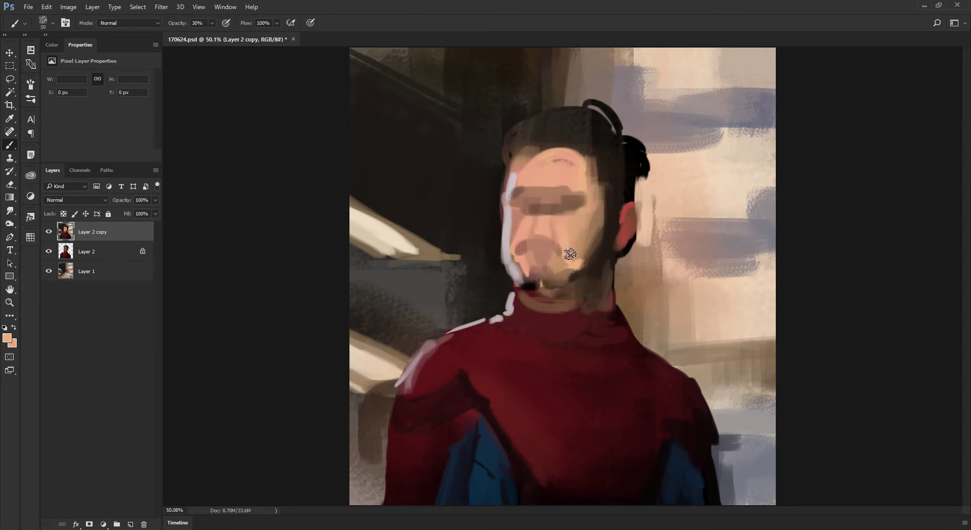
{"action": "left_click", "coordinate": [565, 247], "text": "alt"}
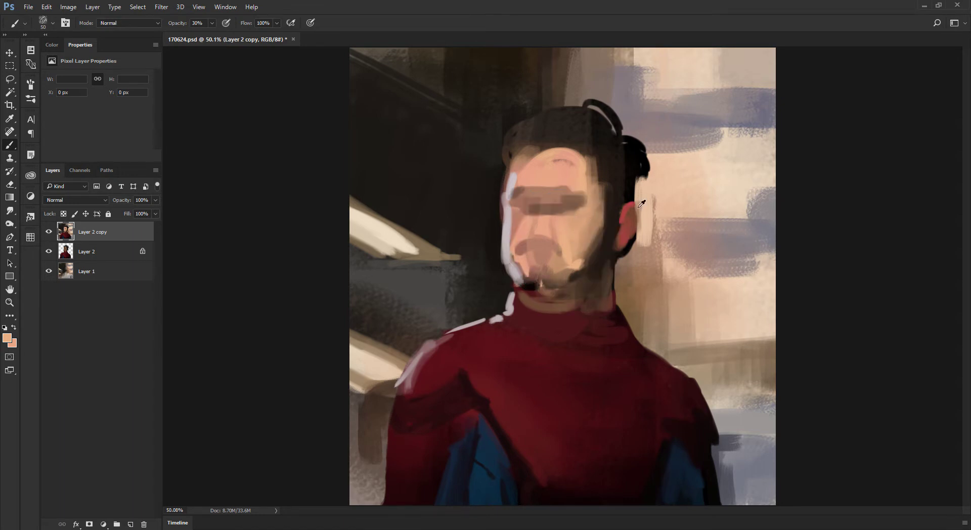
{"action": "left_click", "coordinate": [599, 223], "text": "alt"}
{"action": "key", "text": "bracketright"}
{"action": "key", "text": "bracketright"}
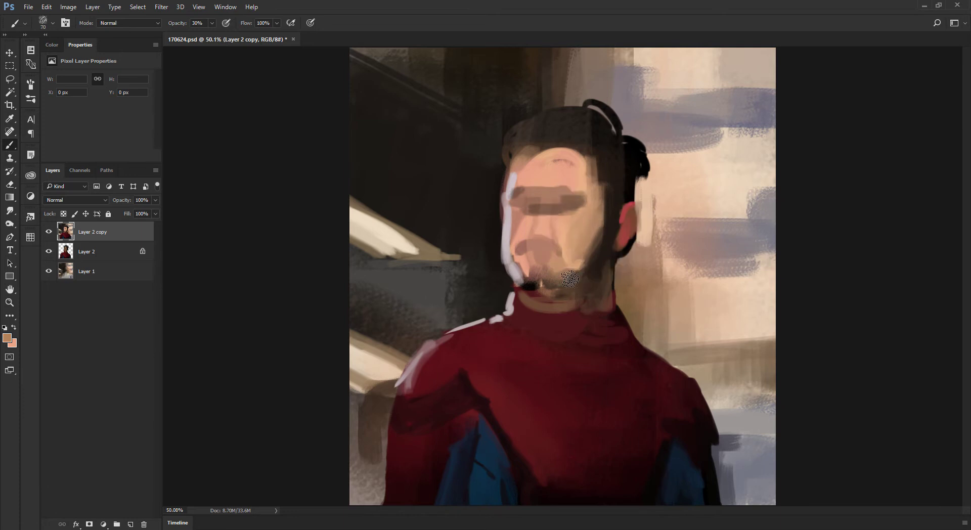
Reshape the rim light along the cheek and trim the lower face contour with dark background colour at 60% opacity
{"action": "left_click", "coordinate": [527, 227], "text": "alt"}
{"action": "left_click", "coordinate": [505, 208], "text": "alt"}
{"action": "key", "text": "bracketleft"}
{"action": "key", "text": "bracketleft"}
{"action": "left_click_drag", "start_coordinate": [504, 217], "coordinate": [503, 273]}
{"action": "left_click", "coordinate": [495, 240], "text": "alt"}
{"action": "left_click_drag", "start_coordinate": [498, 238], "coordinate": [509, 276]}
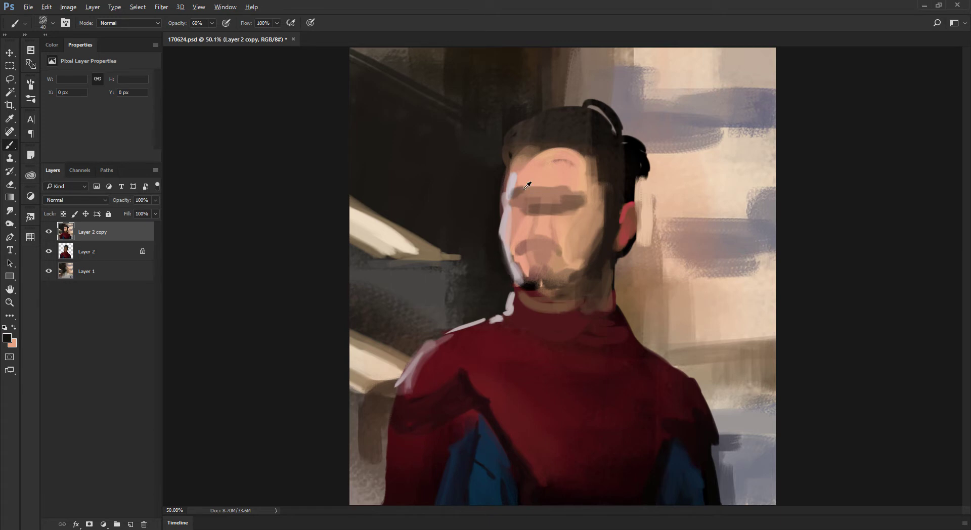
Extend the rim light up the forehead and trim the temple outline with sampled background colour
{"action": "left_click", "coordinate": [519, 174], "text": "alt"}
{"action": "left_click", "coordinate": [511, 186], "text": "alt"}
{"action": "left_click", "coordinate": [496, 180], "text": "alt"}
{"action": "left_click_drag", "start_coordinate": [502, 177], "coordinate": [498, 209]}
Paint dark hair strands across the top of the head and fill the loop of hair with a 25 px brush
{"action": "left_click", "coordinate": [579, 128], "text": "alt"}
{"action": "key", "text": "bracketright"}
{"action": "mouse_move", "coordinate": [583, 112]}
{"action": "left_mouse_down"}
{"action": "mouse_move", "coordinate": [581, 142]}
{"action": "mouse_move", "coordinate": [612, 135]}
{"action": "left_mouse_up"}
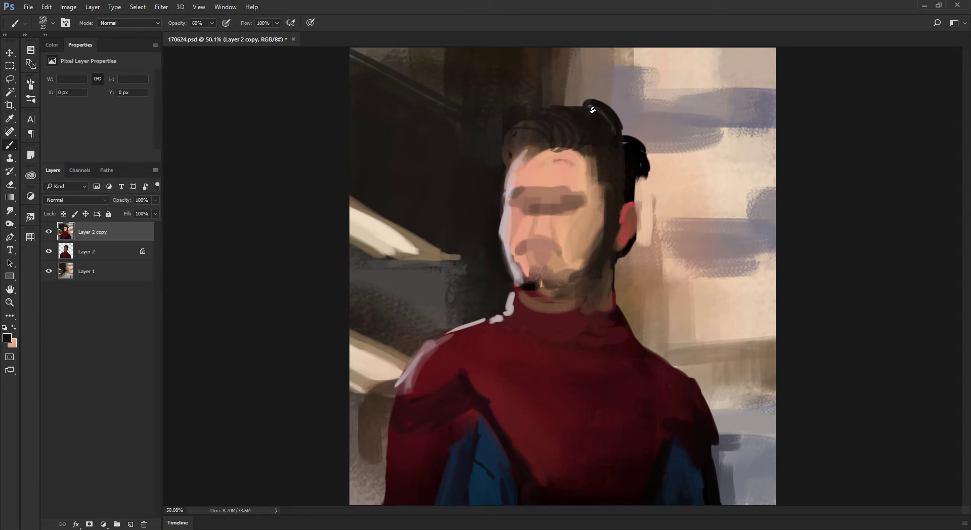
Trim the protruding hair loop above the head with sampled grey-brown background colour at 60% opacity
{"action": "left_click", "coordinate": [618, 119], "text": "alt"}
{"action": "left_click", "coordinate": [595, 84], "text": "alt"}
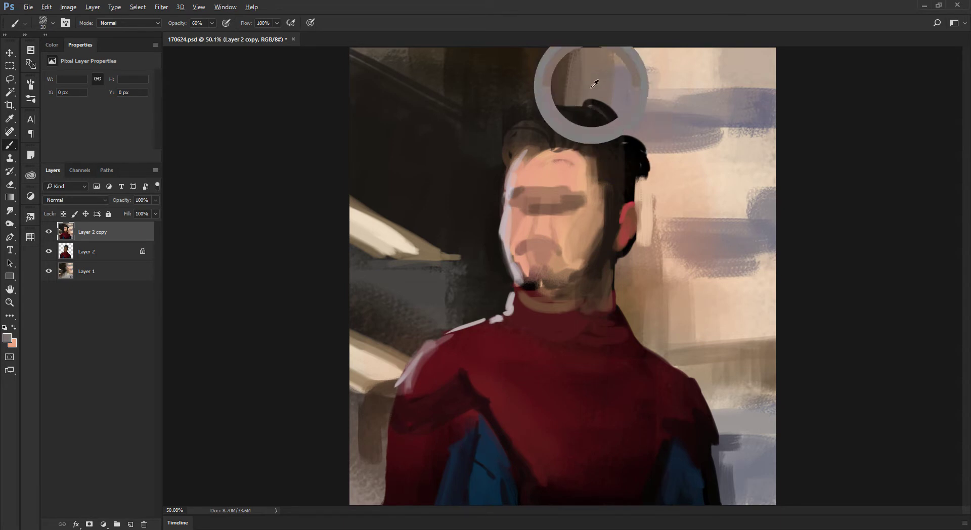
{"action": "left_click", "coordinate": [594, 91], "text": "alt"}
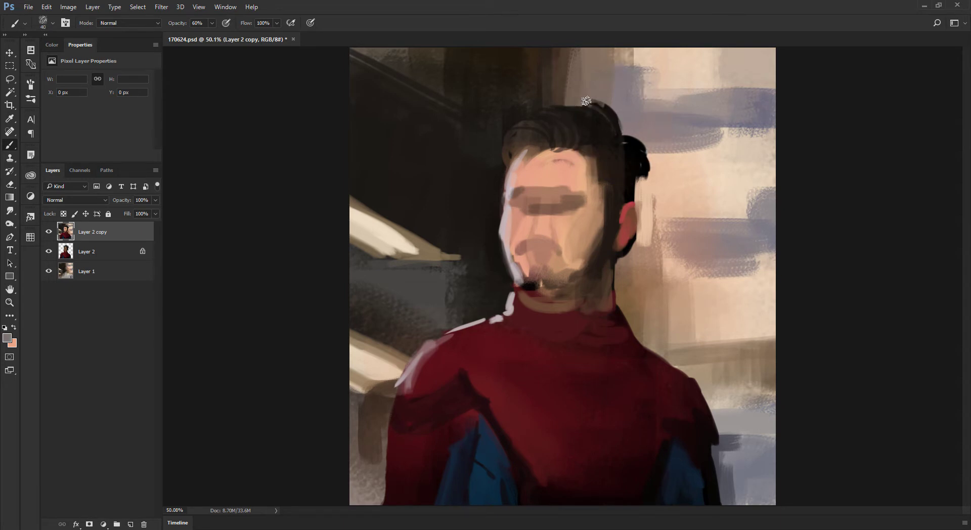
{"action": "left_click", "coordinate": [614, 98], "text": "alt"}
Blend the top of the hair and darken the hairline with sampled dark tones, using 25 and 30 px brushes
{"action": "left_click", "coordinate": [622, 120], "text": "alt"}
{"action": "key", "text": "3"}
{"action": "left_click", "coordinate": [604, 123], "text": "alt"}
{"action": "left_click", "coordinate": [593, 125], "text": "alt"}
{"action": "key", "text": "bracketleft"}
{"action": "left_click", "coordinate": [576, 132], "text": "alt"}
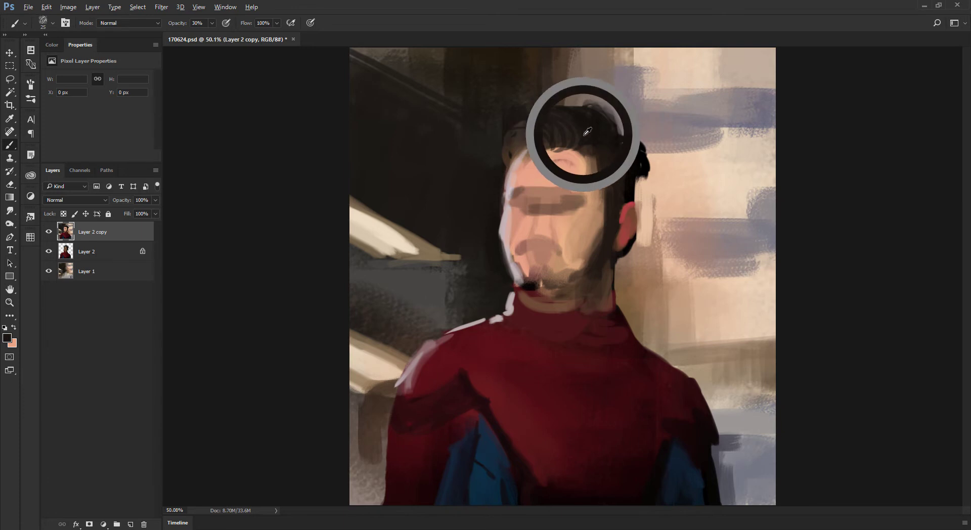
{"action": "key", "text": "bracketright"}
{"action": "left_click", "coordinate": [540, 137], "text": "alt"}
{"action": "left_click_drag", "start_coordinate": [515, 149], "coordinate": [517, 159]}
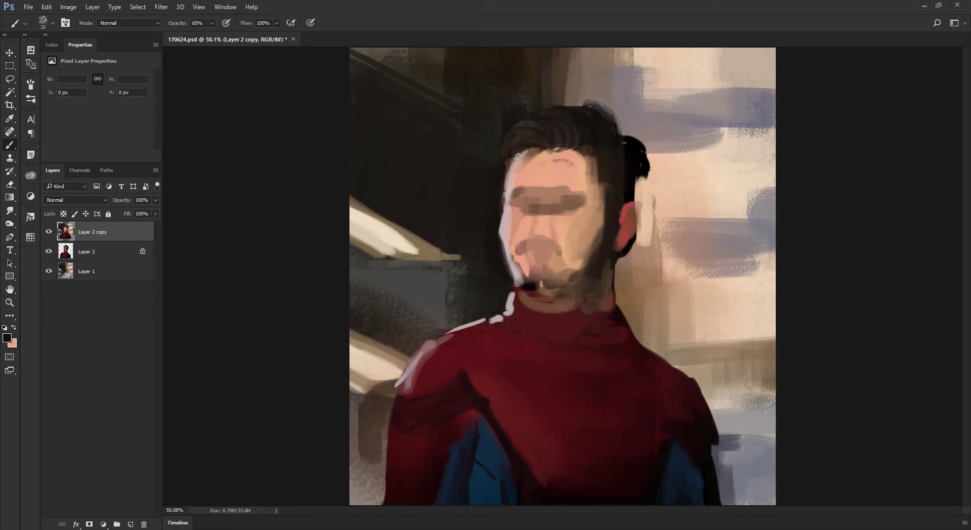
Extend the hair behind the ear downward with sampled near-black colour, using a 40 px brush at 60% opacity
{"action": "left_click", "coordinate": [590, 140], "text": "alt"}
{"action": "left_click", "coordinate": [635, 161], "text": "alt"}
{"action": "key", "text": "bracketright"}
{"action": "left_click", "coordinate": [640, 170], "text": "alt"}
{"action": "key", "text": "bracketright"}
{"action": "left_click_drag", "start_coordinate": [643, 175], "coordinate": [639, 214]}
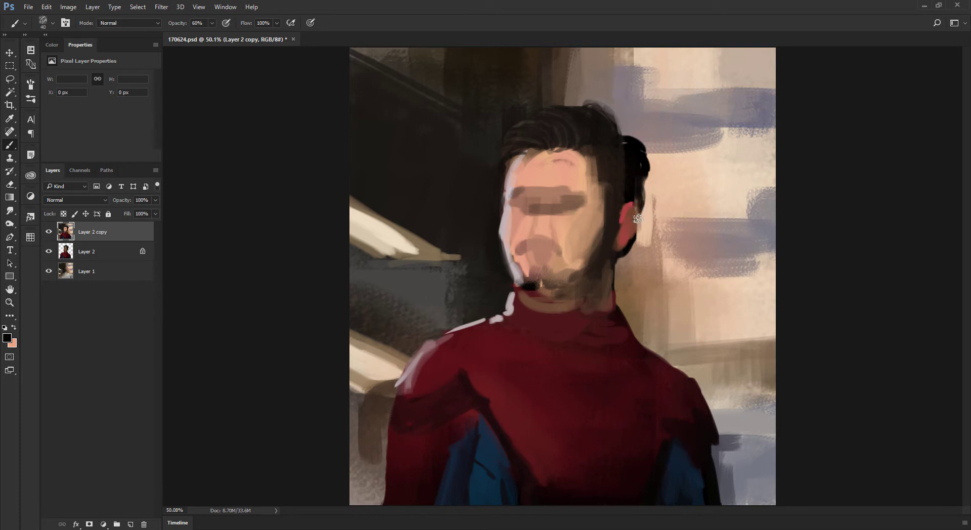
Smooth the forehead and sunlit cheek with sampled peach tones, using a brush up to 70 px at 30% opacity
{"action": "left_click", "coordinate": [577, 169], "text": "alt"}
{"action": "left_click_drag", "start_coordinate": [621, 147], "coordinate": [651, 179]}
{"action": "key", "text": "bracketright"}
{"action": "key", "text": "bracketright"}
{"action": "key", "text": "3"}
{"action": "mouse_move", "coordinate": [579, 163]}
{"action": "left_mouse_down"}
{"action": "mouse_move", "coordinate": [584, 188]}
{"action": "mouse_move", "coordinate": [589, 164]}
{"action": "mouse_move", "coordinate": [567, 165]}
{"action": "mouse_move", "coordinate": [588, 193]}
{"action": "mouse_move", "coordinate": [566, 180]}
{"action": "mouse_move", "coordinate": [568, 164]}
{"action": "mouse_move", "coordinate": [585, 227]}
{"action": "mouse_move", "coordinate": [571, 261]}
{"action": "left_mouse_up"}
{"action": "left_click", "coordinate": [578, 178], "text": "alt"}
{"action": "left_click", "coordinate": [581, 183], "text": "alt"}
{"action": "key", "text": "bracketright"}
{"action": "key", "text": "bracketright"}
{"action": "left_click", "coordinate": [582, 176], "text": "alt"}
{"action": "left_click", "coordinate": [582, 178], "text": "alt"}
{"action": "left_click", "coordinate": [541, 258], "text": "alt"}
Examine the whole portrait and the face at different magnifications
{"action": "key", "text": "ctrl+minus"}
{"action": "key", "text": "ctrl+minus"}
{"action": "key", "text": "ctrl+minus"}
{"action": "key", "text": "ctrl+minus"}
{"action": "key", "text": "ctrl+0"}
{"action": "key", "text": "ctrl+plus"}
{"action": "left_click_drag", "start_coordinate": [607, 186], "coordinate": [500, 146]}
{"action": "key", "text": "ctrl+0"}
{"action": "key", "text": "ctrl+plus"}
{"action": "left_click_drag", "start_coordinate": [590, 166], "coordinate": [542, 119]}
{"action": "key", "text": "ctrl+minus"}
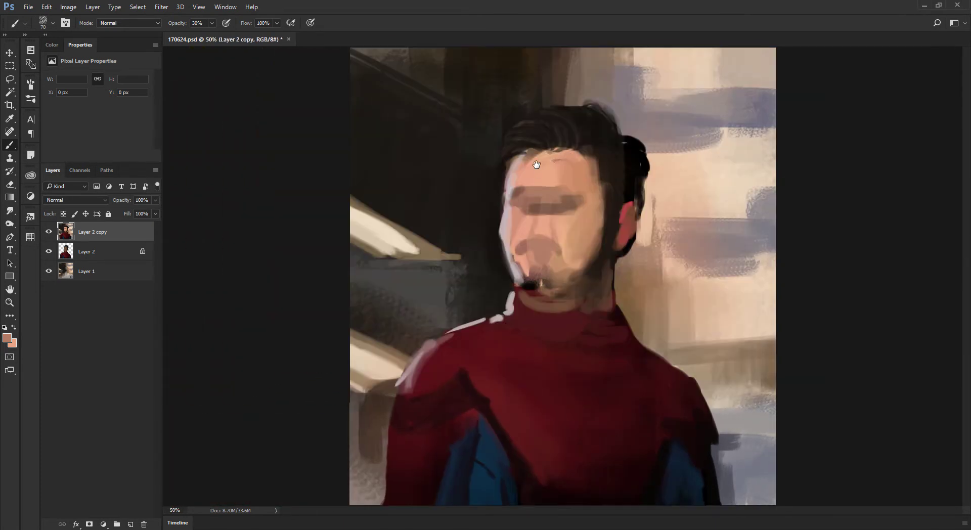
Trim the outer edge of the rim-lit shoulder with sampled brown background colour, using a 35 px brush at 60% opacity
{"action": "left_click", "coordinate": [421, 362], "text": "alt"}
{"action": "left_click", "coordinate": [389, 370], "text": "alt"}
{"action": "left_click", "coordinate": [388, 390], "text": "alt"}
{"action": "left_click", "coordinate": [394, 388], "text": "alt"}
{"action": "key", "text": "bracketleft"}
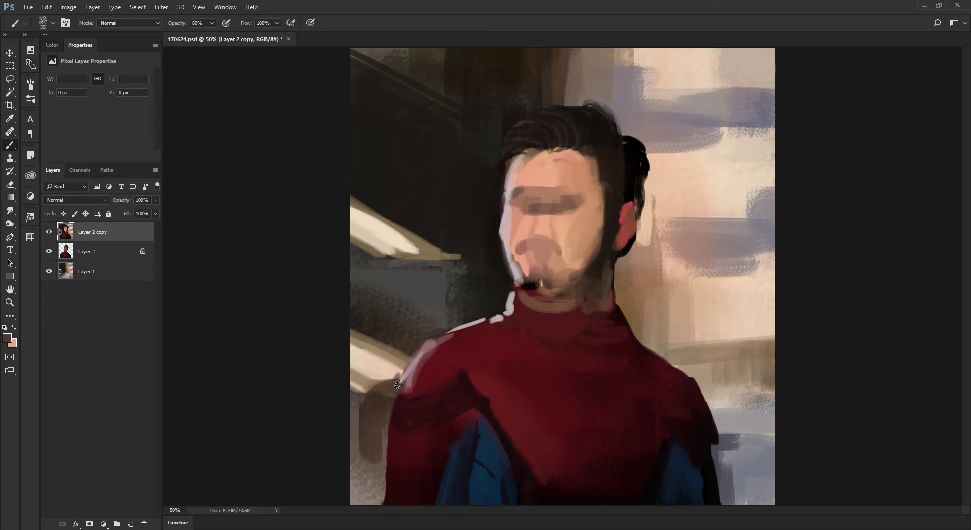
Paint the rim-lit side of the collar in muted mauve with a 40 px brush at 60% opacity
{"action": "left_click", "coordinate": [511, 306], "text": "alt"}
{"action": "key", "text": "bracketright"}
{"action": "left_click", "coordinate": [511, 305], "text": "alt"}
{"action": "left_click_drag", "start_coordinate": [514, 295], "coordinate": [515, 321]}
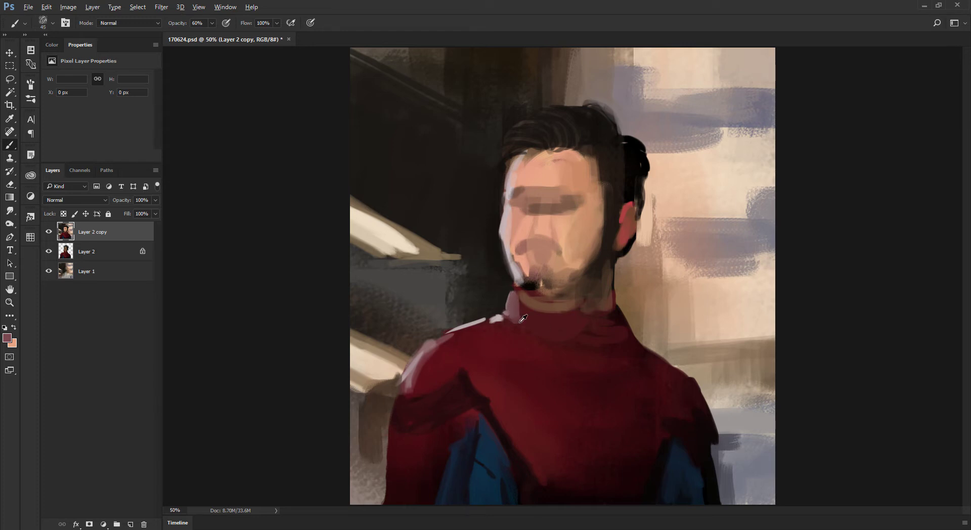
{"action": "left_click", "coordinate": [514, 306], "text": "alt"}
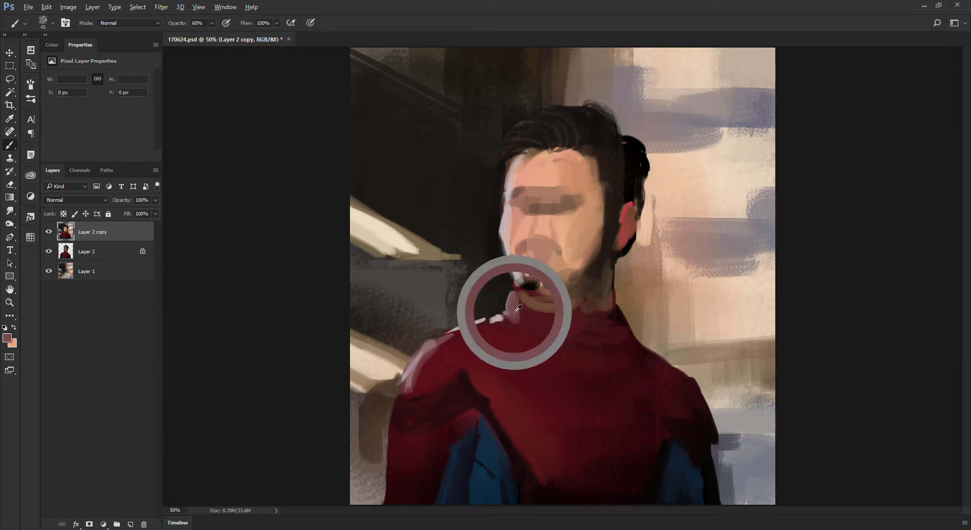
Refine the rim light into a continuous shoulder highlight and soften it with sampled mauve, using a 60 px brush at 30% opacity
{"action": "left_click", "coordinate": [487, 320], "text": "alt"}
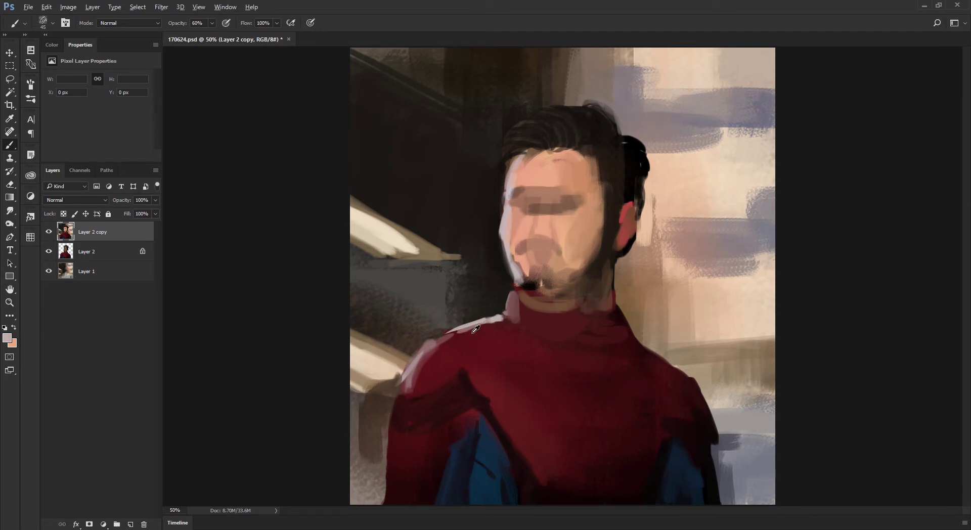
{"action": "left_click", "coordinate": [463, 323], "text": "alt"}
{"action": "left_click", "coordinate": [466, 334], "text": "alt"}
{"action": "left_click", "coordinate": [483, 332], "text": "alt"}
{"action": "key", "text": "3"}
{"action": "key", "text": "bracketright"}
{"action": "key", "text": "bracketright"}
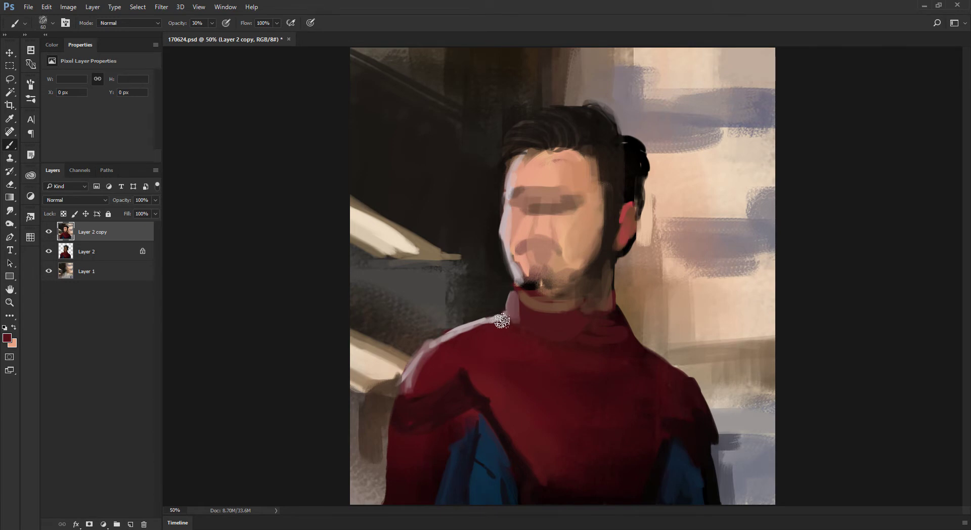
{"action": "left_click", "coordinate": [490, 319], "text": "alt"}
{"action": "mouse_move", "coordinate": [500, 317]}
{"action": "left_mouse_down"}
{"action": "mouse_move", "coordinate": [451, 341]}
{"action": "mouse_move", "coordinate": [410, 391]}
{"action": "left_mouse_up"}
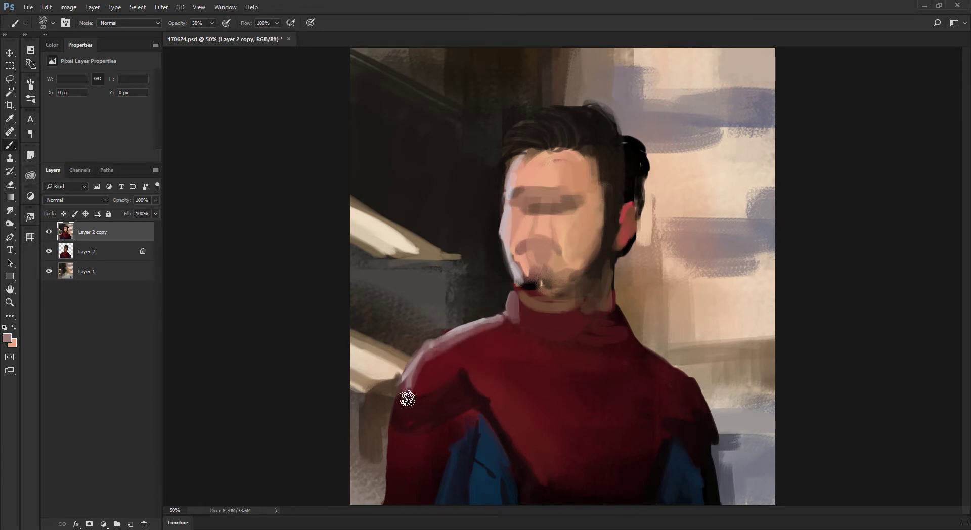
Rework the lower light background panel and cover the area beside the arm with sampled dark grey at 60% opacity
{"action": "left_click", "coordinate": [525, 257], "text": "alt"}
{"action": "left_click", "coordinate": [485, 272], "text": "alt"}
{"action": "left_click", "coordinate": [368, 390], "text": "alt"}
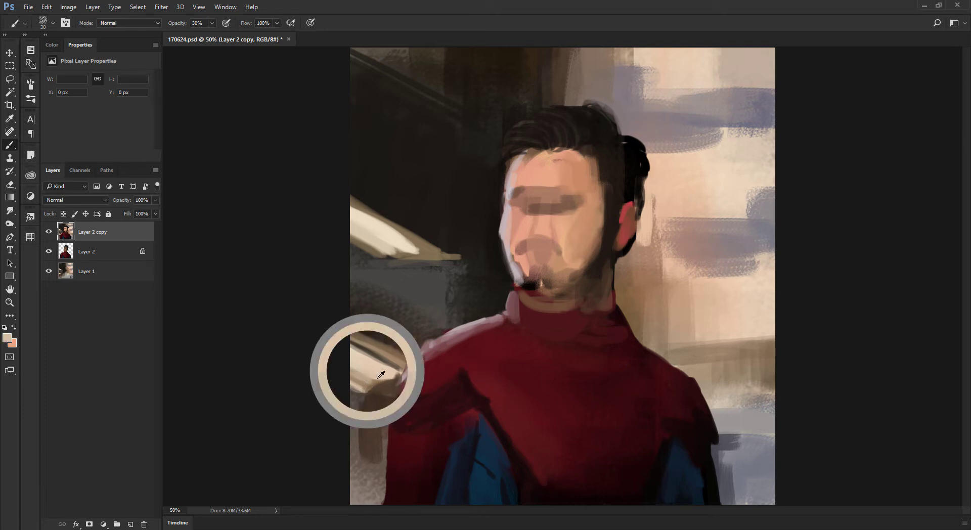
{"action": "left_click", "coordinate": [465, 287], "text": "alt"}
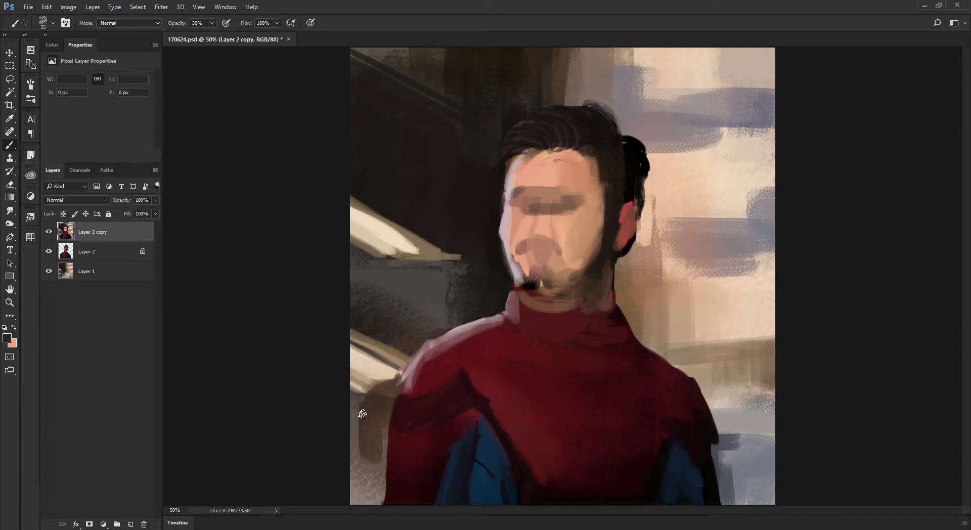
{"action": "key", "text": "6"}
{"action": "mouse_move", "coordinate": [370, 412]}
{"action": "left_mouse_down"}
{"action": "mouse_move", "coordinate": [358, 421]}
{"action": "mouse_move", "coordinate": [348, 401]}
{"action": "mouse_move", "coordinate": [358, 439]}
{"action": "mouse_move", "coordinate": [378, 436]}
{"action": "mouse_move", "coordinate": [375, 470]}
{"action": "mouse_move", "coordinate": [358, 488]}
{"action": "mouse_move", "coordinate": [381, 485]}
{"action": "mouse_move", "coordinate": [378, 462]}
{"action": "left_mouse_up"}
Widen the arm's outer edge on the rim-lit side with sampled dark red, using a 45 px brush
{"action": "left_click", "coordinate": [414, 447], "text": "alt"}
{"action": "key", "text": "bracketleft"}
{"action": "key", "text": "bracketleft"}
{"action": "key", "text": "bracketleft"}
{"action": "key", "text": "bracketleft"}
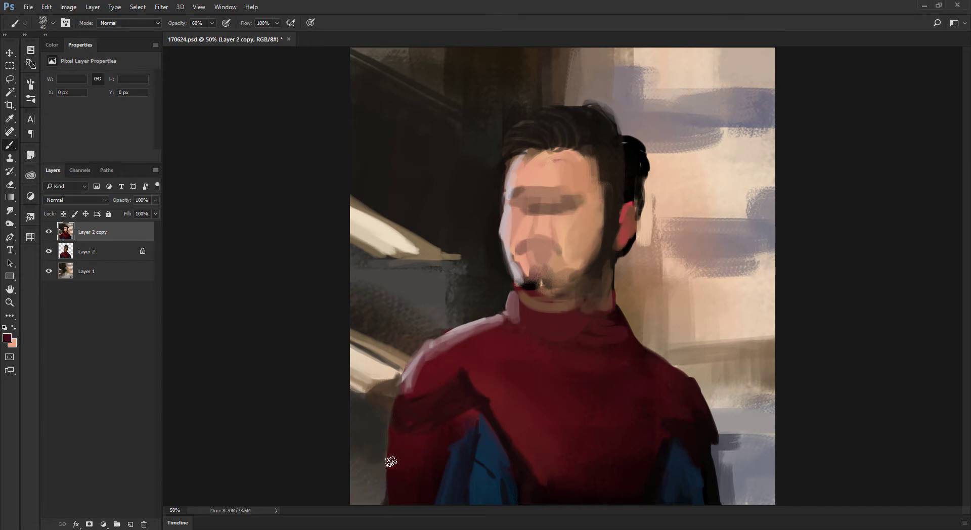
{"action": "mouse_move", "coordinate": [387, 458]}
{"action": "left_mouse_down"}
{"action": "mouse_move", "coordinate": [382, 498]}
{"action": "mouse_move", "coordinate": [385, 477]}
{"action": "left_mouse_up"}
Define the dark band across the upper arm and chest with sampled deep red tones, using 30 and 45 px brushes
{"action": "left_click", "coordinate": [451, 351], "text": "alt"}
{"action": "key", "text": "bracketleft"}
{"action": "left_click", "coordinate": [462, 384], "text": "alt"}
{"action": "left_click", "coordinate": [462, 382], "text": "alt"}
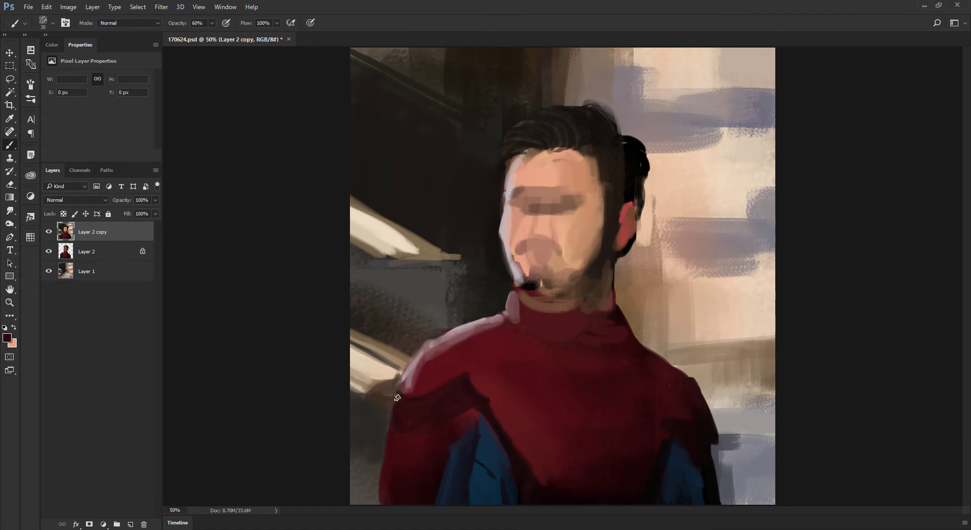
{"action": "left_click", "coordinate": [475, 397], "text": "alt"}
{"action": "left_click", "coordinate": [466, 413], "text": "alt"}
{"action": "key", "text": "bracketright"}
{"action": "key", "text": "bracketright"}
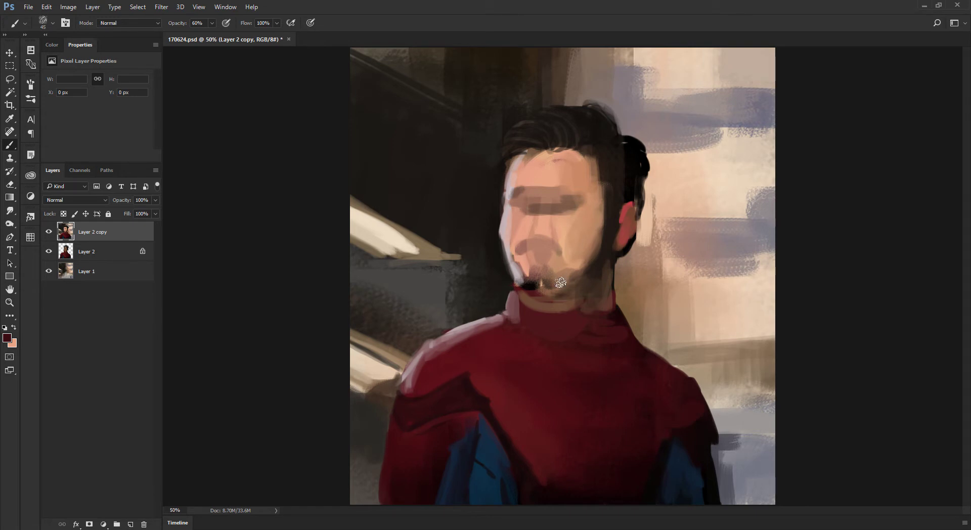
Cut back the mauve outer edge of the collar with sampled dark background colour, using a 50 px brush
{"action": "left_click", "coordinate": [504, 286], "text": "alt"}
{"action": "key", "text": "bracketright"}
{"action": "left_click", "coordinate": [510, 283], "text": "alt"}
{"action": "left_click", "coordinate": [490, 321], "text": "alt"}
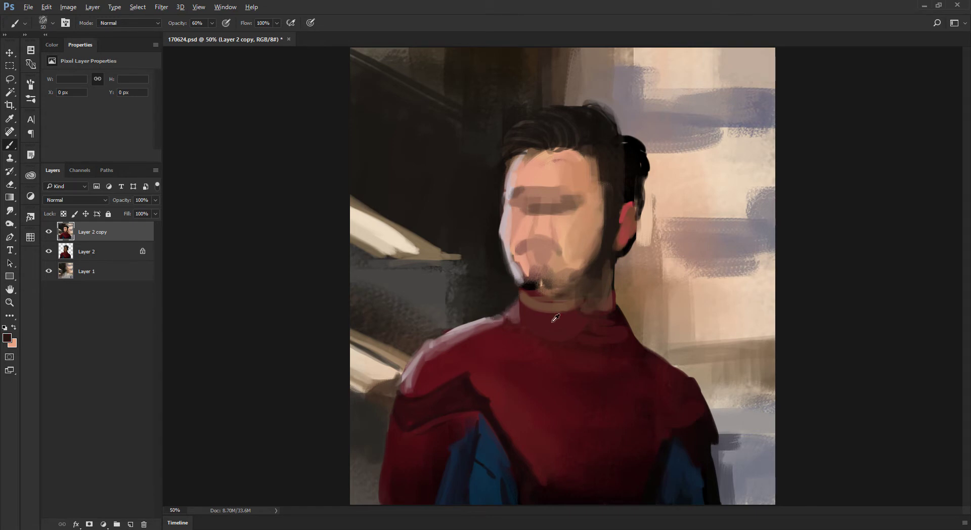
Blend the shoulder highlight into the suit with sampled reds, using a 60 px brush at 60% opacity
{"action": "left_click", "coordinate": [626, 355], "text": "alt"}
{"action": "left_click", "coordinate": [496, 325], "text": "alt"}
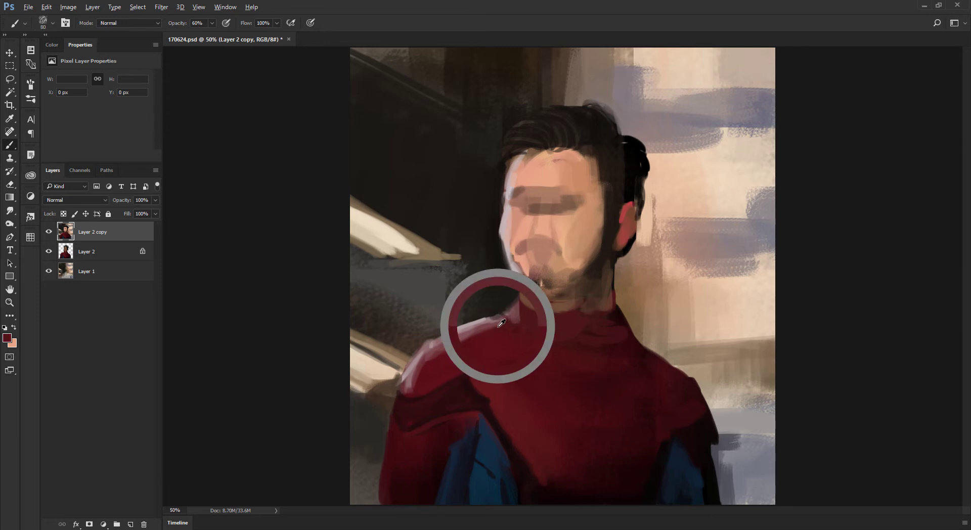
{"action": "left_click", "coordinate": [436, 358], "text": "alt"}
{"action": "mouse_move", "coordinate": [482, 326]}
{"action": "left_mouse_down"}
{"action": "mouse_move", "coordinate": [454, 336]}
{"action": "mouse_move", "coordinate": [448, 350]}
{"action": "left_mouse_up"}
{"action": "left_click", "coordinate": [476, 343], "text": "alt"}
Draw dark web lines running down from the collar over the chest and shoulder with a 20 px brush at 60% opacity
{"action": "left_click", "coordinate": [667, 459], "text": "alt"}
{"action": "key", "text": "bracketleft"}
{"action": "key", "text": "bracketleft"}
{"action": "key", "text": "bracketleft"}
{"action": "key", "text": "bracketleft"}
{"action": "key", "text": "bracketleft"}
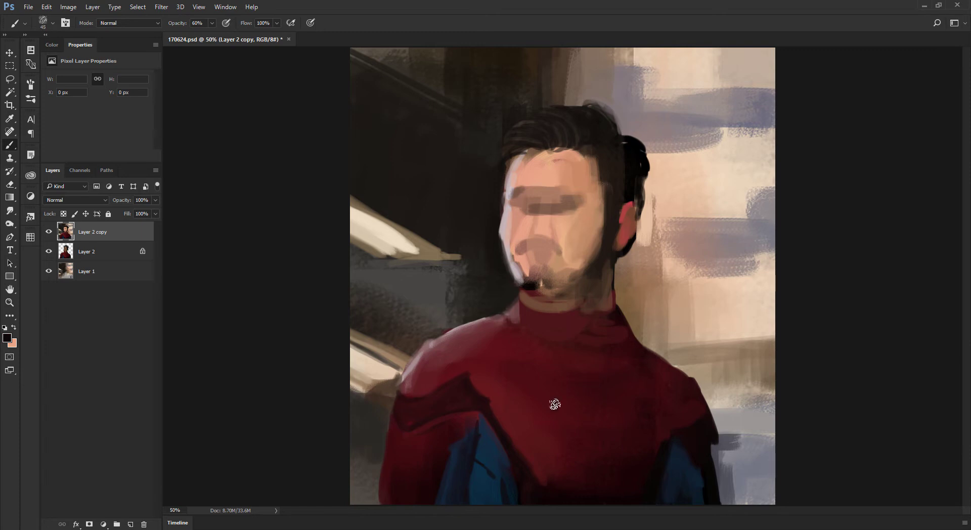
{"action": "key", "text": "bracketleft"}
{"action": "key", "text": "bracketleft"}
{"action": "key", "text": "bracketleft"}
{"action": "key", "text": "bracketleft"}
{"action": "left_click_drag", "start_coordinate": [590, 312], "coordinate": [595, 356]}
{"action": "left_click_drag", "start_coordinate": [487, 331], "coordinate": [462, 368]}
{"action": "left_click_drag", "start_coordinate": [508, 313], "coordinate": [486, 330]}
{"action": "left_click_drag", "start_coordinate": [434, 345], "coordinate": [406, 393]}
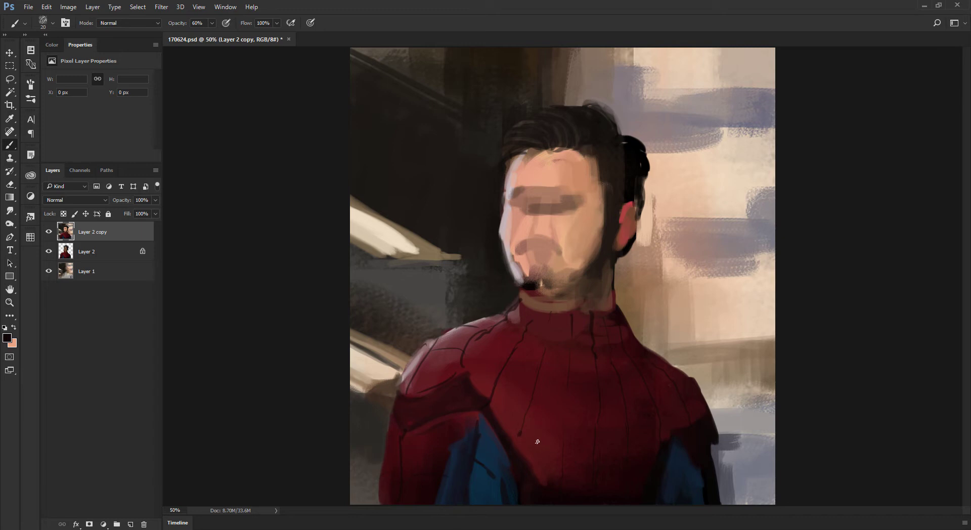
Connect the web lines with curved cross strands and touch up the collar edge at the neck with sampled colours
{"action": "left_click_drag", "start_coordinate": [519, 440], "coordinate": [558, 453]}
{"action": "key", "text": "bracketleft"}
{"action": "left_click", "coordinate": [607, 311], "text": "alt"}
{"action": "key", "text": "bracketright"}
{"action": "key", "text": "bracketright"}
{"action": "left_click", "coordinate": [605, 310], "text": "alt"}
{"action": "key", "text": "bracketleft"}
{"action": "left_click", "coordinate": [601, 309], "text": "alt"}
{"action": "left_click", "coordinate": [604, 311], "text": "alt"}
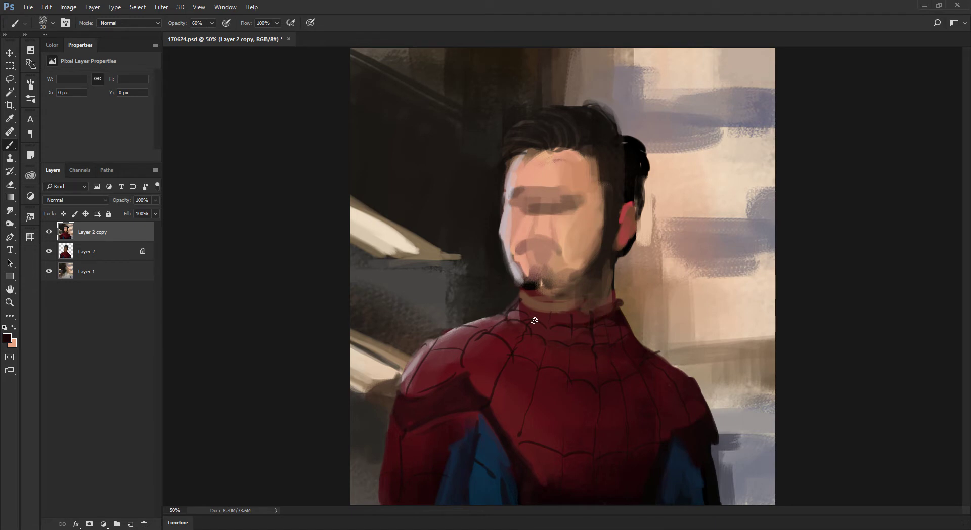
Paint a muted pink highlight along the collar's upper edge
{"action": "left_click", "coordinate": [509, 311], "text": "alt"}
{"action": "left_click", "coordinate": [517, 312], "text": "alt"}
{"action": "right_click", "coordinate": [650, 308], "text": "alt+shift"}
{"action": "mouse_move", "coordinate": [516, 306]}
{"action": "left_mouse_down"}
{"action": "mouse_move", "coordinate": [569, 324]}
{"action": "mouse_move", "coordinate": [508, 316]}
{"action": "left_mouse_up"}
Refine the rim-lit cheek contour with sampled dark background colour at 30% opacity
{"action": "left_click", "coordinate": [521, 215], "text": "alt"}
{"action": "right_click", "coordinate": [555, 131], "text": "alt+shift"}
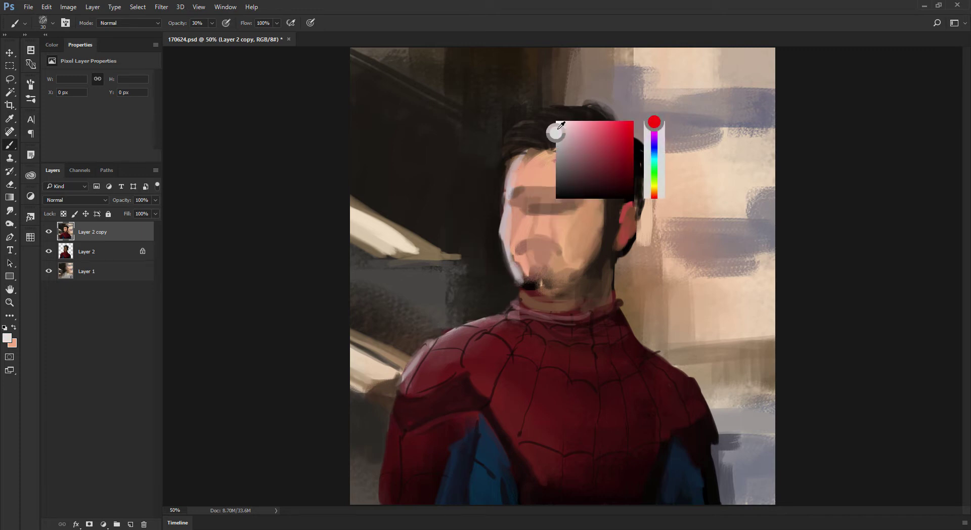
{"action": "left_click", "coordinate": [489, 220], "text": "alt"}
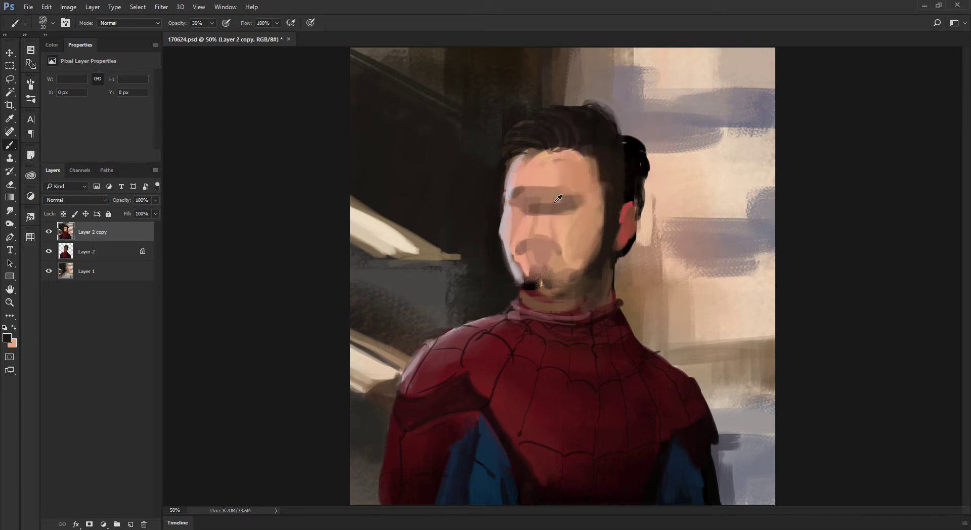
{"action": "left_click", "coordinate": [500, 220], "text": "alt"}
{"action": "key", "text": "bracketright"}
{"action": "left_click", "coordinate": [495, 216], "text": "alt"}
{"action": "left_click", "coordinate": [509, 245], "text": "alt"}
Separate the eye shadows with a skin-toned nose bridge and lighten the brow near the temple, using up to a 50 px brush
{"action": "left_click", "coordinate": [552, 208], "text": "alt"}
{"action": "left_click", "coordinate": [545, 205], "text": "alt"}
{"action": "left_click_drag", "start_coordinate": [543, 189], "coordinate": [535, 233]}
{"action": "key", "text": "bracketright"}
{"action": "left_click", "coordinate": [508, 182], "text": "alt"}
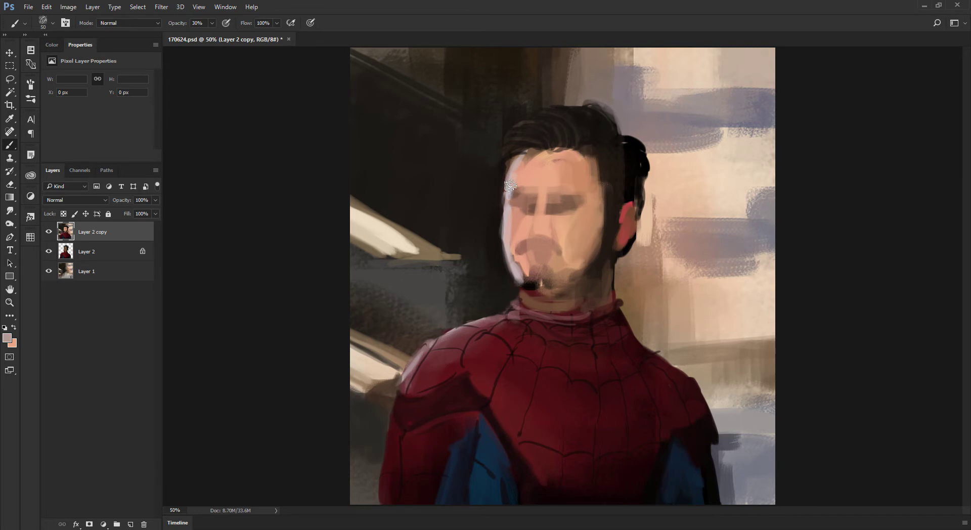
{"action": "left_click_drag", "start_coordinate": [523, 183], "coordinate": [515, 185]}
Brush soft, near-white highlights onto the forehead, cheeks and nose with a 70 px brush at 30% opacity
{"action": "left_click", "coordinate": [503, 211], "text": "alt"}
{"action": "left_click", "coordinate": [503, 214], "text": "alt"}
{"action": "right_click", "coordinate": [632, 172], "text": "alt+shift"}
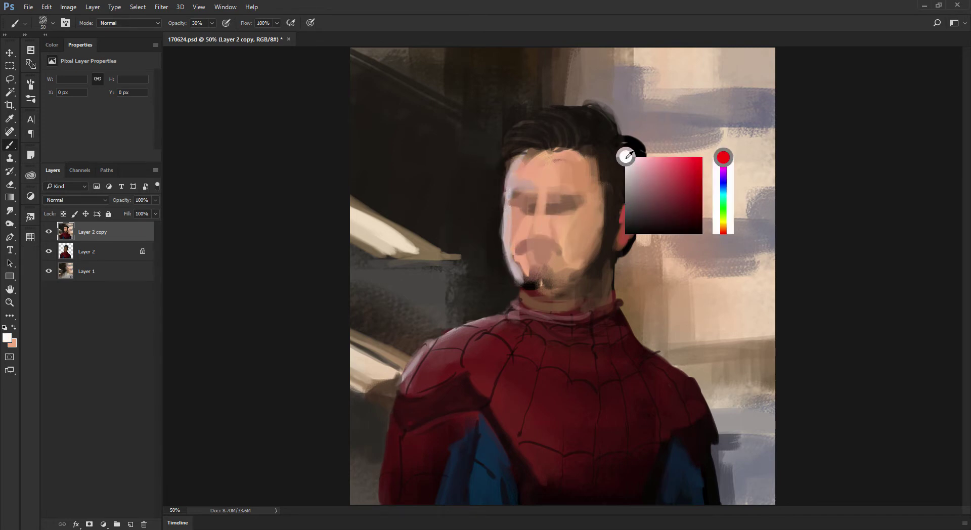
{"action": "key", "text": "]"}
{"action": "key", "text": "]"}
{"action": "mouse_move", "coordinate": [557, 178]}
{"action": "left_mouse_down"}
{"action": "mouse_move", "coordinate": [532, 180]}
{"action": "mouse_move", "coordinate": [554, 175]}
{"action": "left_mouse_up"}
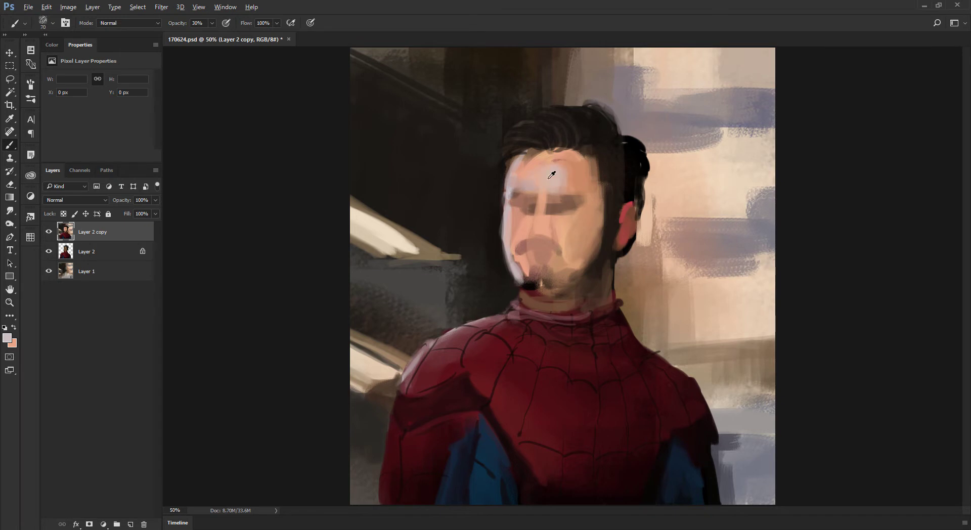
{"action": "left_click", "coordinate": [536, 185], "text": "alt"}
{"action": "right_click", "coordinate": [582, 165], "text": "alt+shift"}
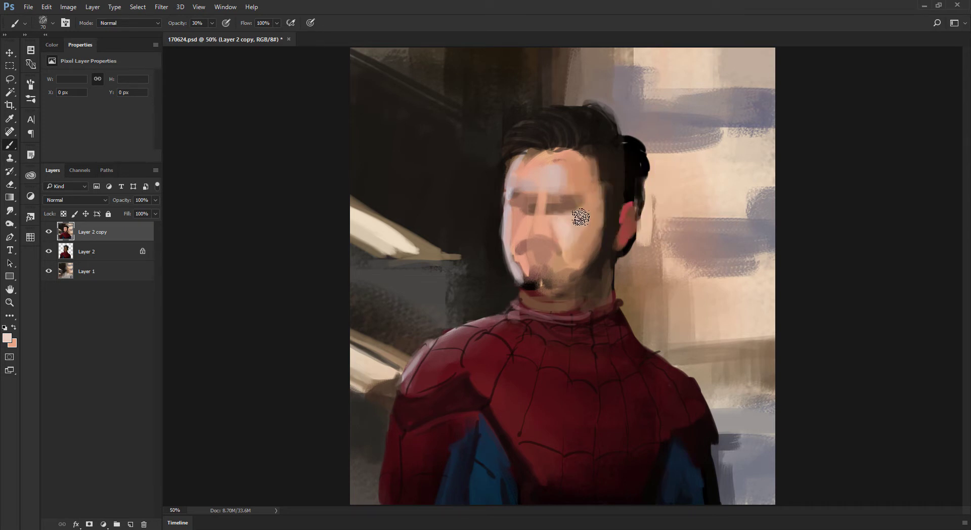
{"action": "mouse_move", "coordinate": [516, 218]}
{"action": "left_mouse_down"}
{"action": "mouse_move", "coordinate": [519, 230]}
{"action": "mouse_move", "coordinate": [543, 226]}
{"action": "mouse_move", "coordinate": [544, 237]}
{"action": "left_mouse_up"}
Paint the lips and mouth line with sampled red and dark tones, starting with a 40 px brush at 30% opacity
{"action": "key", "text": "bracketleft"}
{"action": "key", "text": "bracketleft"}
{"action": "key", "text": "bracketleft"}
{"action": "key", "text": "bracketleft"}
{"action": "left_click", "coordinate": [624, 209], "text": "alt"}
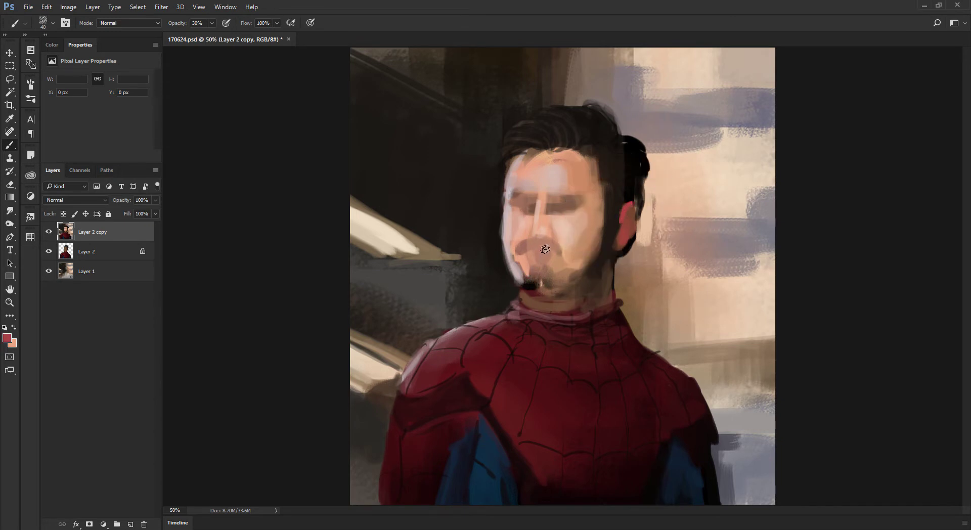
{"action": "left_click", "coordinate": [605, 245], "text": "alt"}
{"action": "left_click_drag", "start_coordinate": [532, 252], "coordinate": [525, 254]}
Flip the canvas horizontally and enlarge the view of the face
{"action": "key", "text": "ctrl+shift+h"}
{"action": "key", "text": "ctrl+plus"}
{"action": "key", "text": "ctrl+minus"}
{"action": "key", "text": "ctrl+plus"}
{"action": "key", "text": "ctrl+plus"}
{"action": "key", "text": "ctrl+minus"}
{"action": "key", "text": "ctrl+minus"}
{"action": "key", "text": "ctrl+plus"}
{"action": "key", "text": "ctrl+plus"}
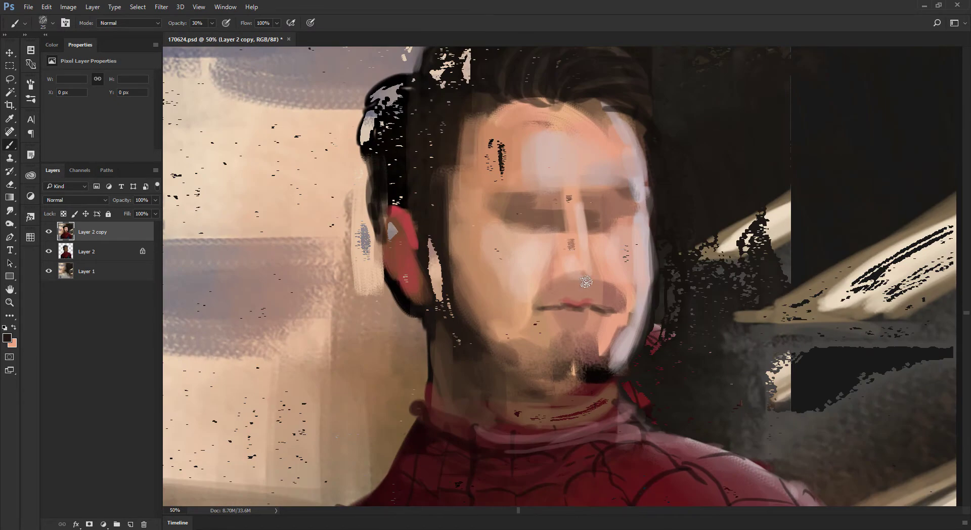
Paint the lips and mouth line in sampled dark red with a 25 px brush at 30% opacity
{"action": "left_click", "coordinate": [627, 460], "text": "alt"}
{"action": "right_click", "coordinate": [621, 280], "text": "alt+shift"}
{"action": "mouse_move", "coordinate": [586, 302]}
{"action": "left_mouse_down"}
{"action": "mouse_move", "coordinate": [549, 304]}
{"action": "mouse_move", "coordinate": [614, 309]}
{"action": "mouse_move", "coordinate": [563, 332]}
{"action": "mouse_move", "coordinate": [634, 313]}
{"action": "mouse_move", "coordinate": [555, 311]}
{"action": "mouse_move", "coordinate": [579, 322]}
{"action": "mouse_move", "coordinate": [586, 311]}
{"action": "mouse_move", "coordinate": [562, 319]}
{"action": "left_mouse_up"}
{"action": "key", "text": "["}
{"action": "key", "text": "bracketright"}
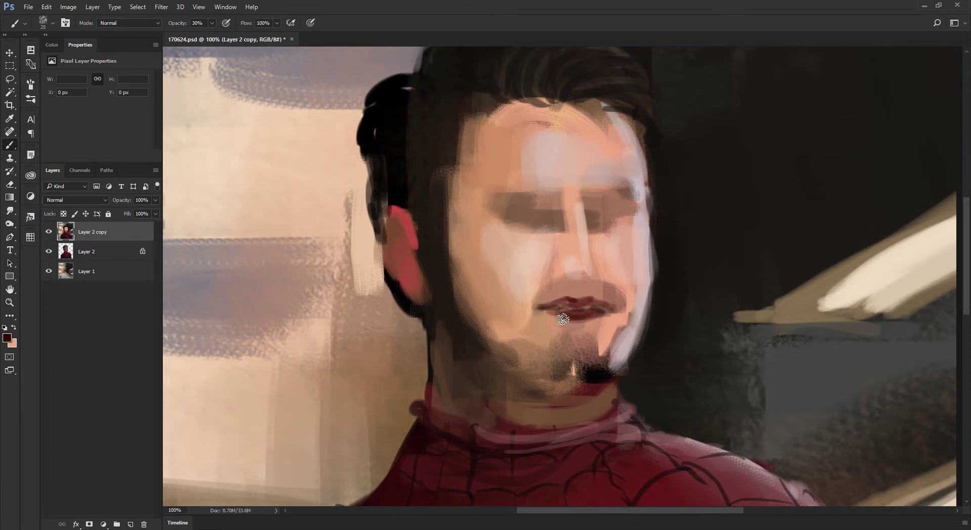
{"action": "left_click", "coordinate": [575, 314], "text": "alt"}
Repaint the suit's collar below the chin in sampled dark reds at 100% opacity, using brushes around 30 px
{"action": "left_click", "coordinate": [589, 390], "text": "alt"}
{"action": "left_click", "coordinate": [618, 399], "text": "alt"}
{"action": "left_click", "coordinate": [652, 377], "text": "alt"}
{"action": "key", "text": "bracketright"}
{"action": "key", "text": "bracketright"}
{"action": "key", "text": "0"}
{"action": "left_click", "coordinate": [635, 385], "text": "alt"}
{"action": "left_click_drag", "start_coordinate": [605, 388], "coordinate": [665, 430]}
{"action": "left_click", "coordinate": [626, 396], "text": "alt"}
{"action": "left_click", "coordinate": [587, 388], "text": "alt"}
{"action": "key", "text": "bracketleft"}
{"action": "key", "text": "bracketleft"}
{"action": "key", "text": "bracketleft"}
{"action": "left_click_drag", "start_coordinate": [600, 388], "coordinate": [548, 424]}
{"action": "key", "text": "bracketright"}
{"action": "left_click", "coordinate": [608, 413], "text": "alt"}
{"action": "mouse_move", "coordinate": [611, 407]}
{"action": "left_mouse_down"}
{"action": "mouse_move", "coordinate": [583, 428]}
{"action": "mouse_move", "coordinate": [604, 433]}
{"action": "left_mouse_up"}
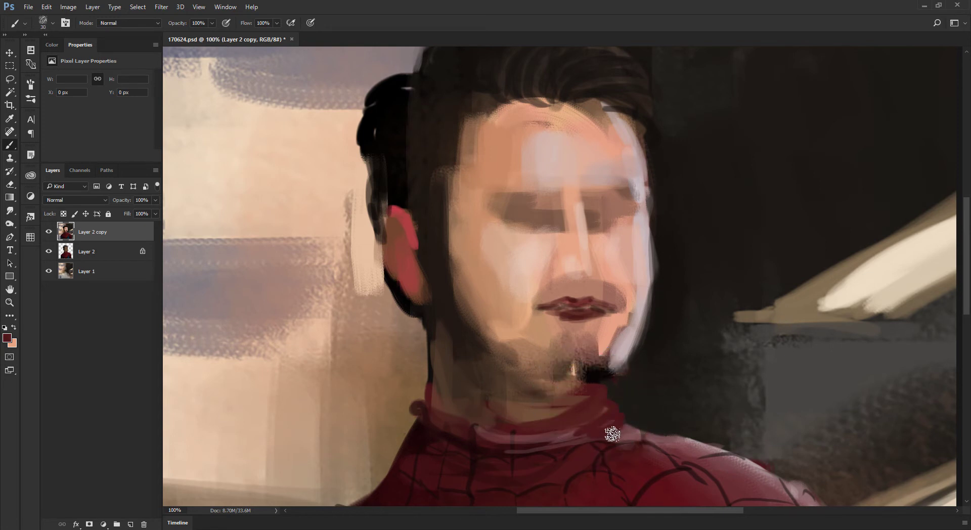
Paint a black moustache curving around both sides of the mouth with a 30 px brush at 100% opacity
{"action": "left_click", "coordinate": [469, 321], "text": "alt"}
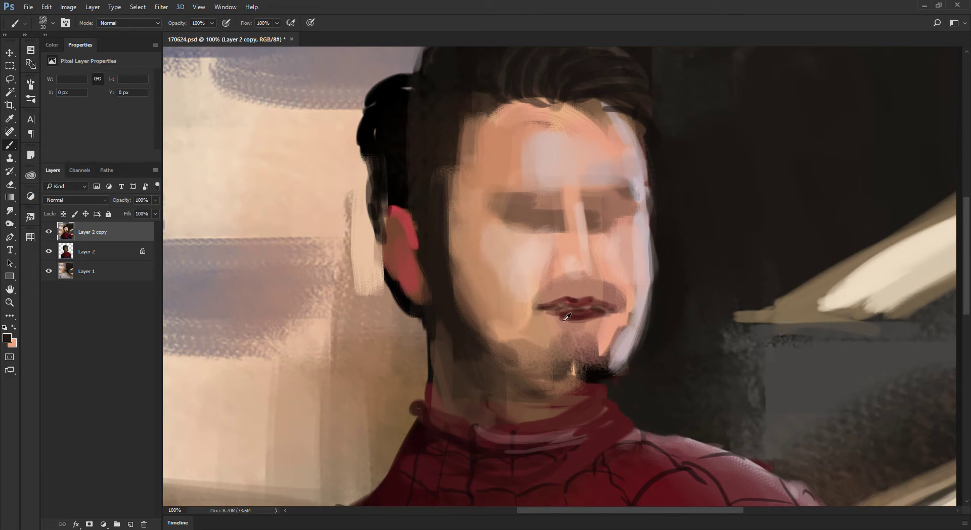
{"action": "left_click", "coordinate": [564, 289], "text": "alt"}
{"action": "left_click", "coordinate": [589, 366], "text": "alt"}
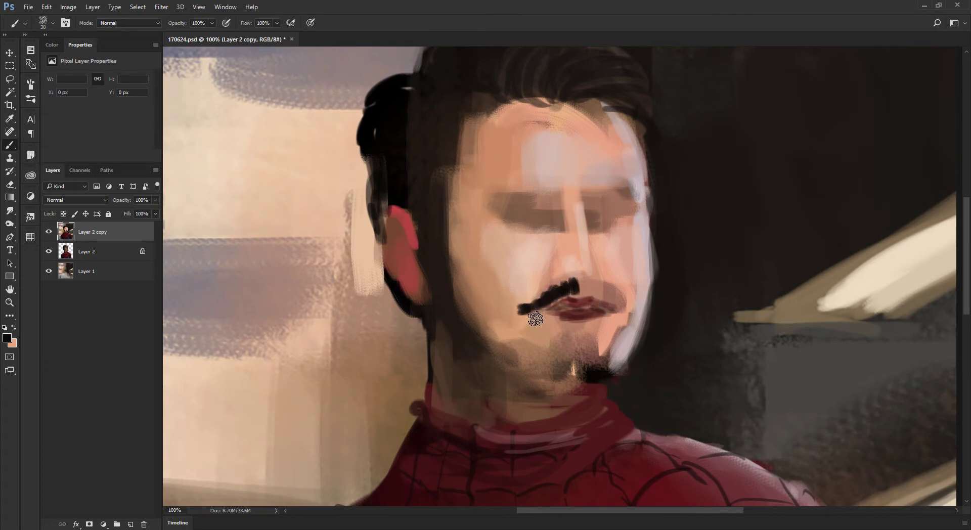
{"action": "left_click_drag", "start_coordinate": [585, 288], "coordinate": [601, 293]}
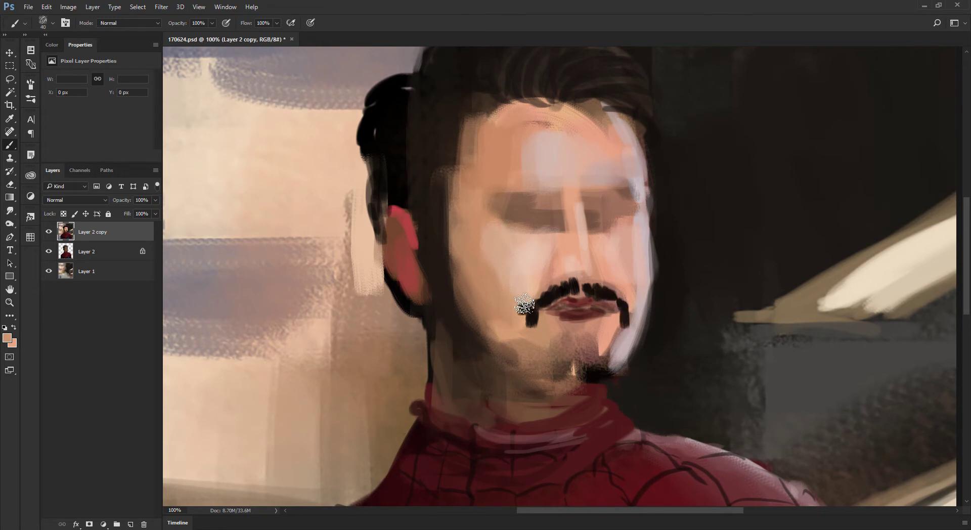
Trim the drooping ends of the moustache with sampled skin tones, using a 40 px brush and 30% opacity
{"action": "mouse_move", "coordinate": [518, 307]}
{"action": "left_mouse_down"}
{"action": "mouse_move", "coordinate": [526, 297]}
{"action": "mouse_move", "coordinate": [523, 312]}
{"action": "left_mouse_up"}
{"action": "left_click", "coordinate": [544, 279], "text": "alt"}
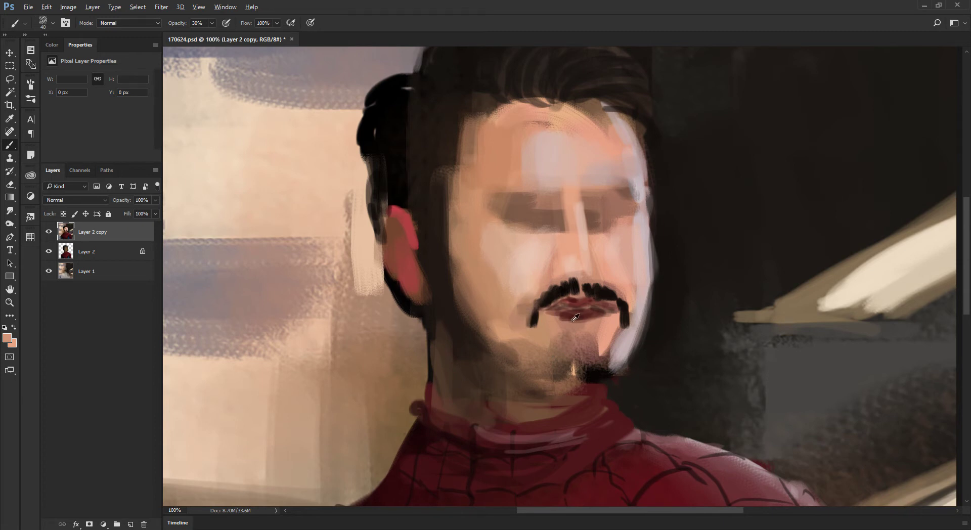
{"action": "left_click", "coordinate": [634, 297], "text": "alt"}
{"action": "mouse_move", "coordinate": [630, 311]}
{"action": "left_mouse_down"}
{"action": "mouse_move", "coordinate": [609, 352]}
{"action": "mouse_move", "coordinate": [626, 324]}
{"action": "left_mouse_up"}
{"action": "left_click", "coordinate": [618, 303], "text": "alt"}
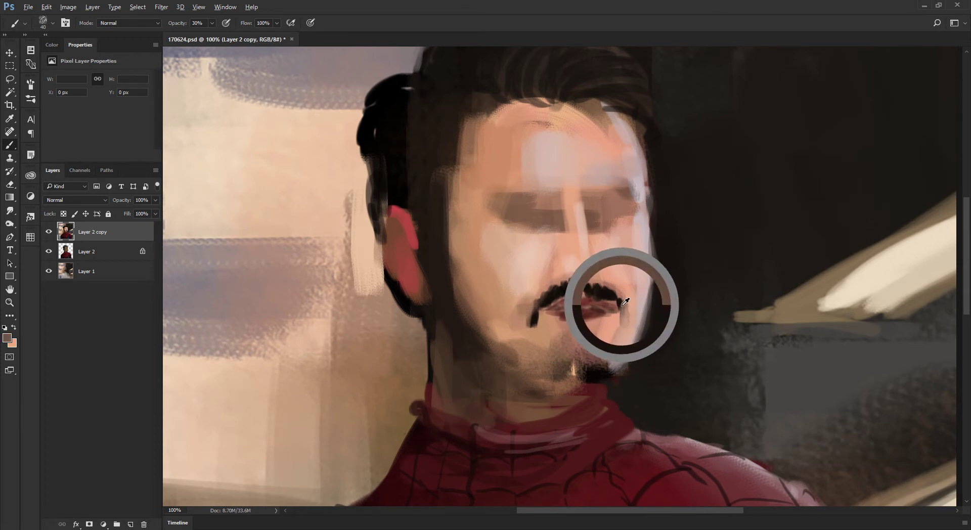
Build up a dark goatee under the lower lip and along the chin with a roughly 30 px brush at 30% opacity
{"action": "key", "text": "bracketleft"}
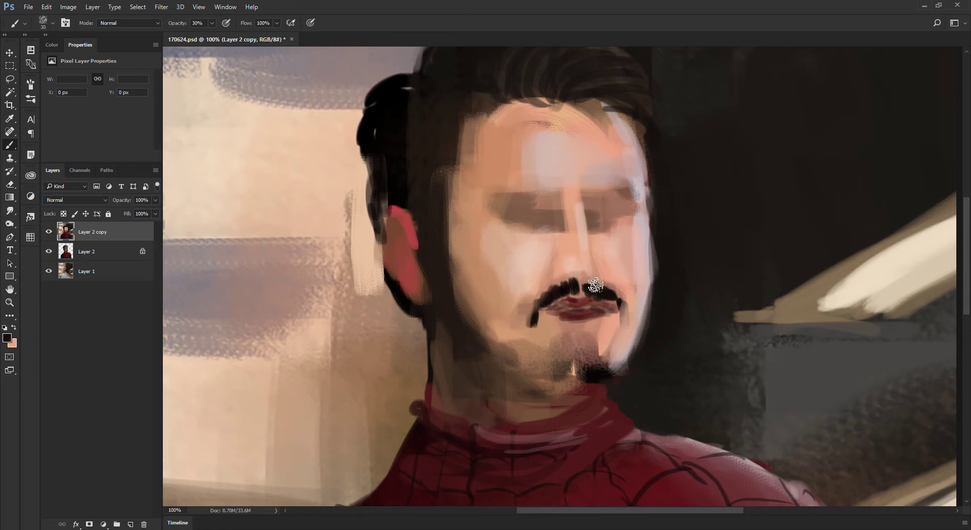
{"action": "mouse_move", "coordinate": [583, 328]}
{"action": "left_mouse_down"}
{"action": "mouse_move", "coordinate": [580, 351]}
{"action": "mouse_move", "coordinate": [587, 329]}
{"action": "mouse_move", "coordinate": [574, 341]}
{"action": "mouse_move", "coordinate": [574, 326]}
{"action": "mouse_move", "coordinate": [579, 351]}
{"action": "mouse_move", "coordinate": [578, 341]}
{"action": "mouse_move", "coordinate": [566, 367]}
{"action": "mouse_move", "coordinate": [565, 353]}
{"action": "mouse_move", "coordinate": [592, 348]}
{"action": "mouse_move", "coordinate": [576, 370]}
{"action": "mouse_move", "coordinate": [589, 384]}
{"action": "mouse_move", "coordinate": [593, 351]}
{"action": "mouse_move", "coordinate": [623, 338]}
{"action": "mouse_move", "coordinate": [597, 368]}
{"action": "mouse_move", "coordinate": [613, 371]}
{"action": "mouse_move", "coordinate": [543, 371]}
{"action": "mouse_move", "coordinate": [516, 337]}
{"action": "mouse_move", "coordinate": [501, 353]}
{"action": "mouse_move", "coordinate": [526, 320]}
{"action": "mouse_move", "coordinate": [514, 363]}
{"action": "mouse_move", "coordinate": [546, 364]}
{"action": "mouse_move", "coordinate": [504, 354]}
{"action": "mouse_move", "coordinate": [563, 379]}
{"action": "mouse_move", "coordinate": [596, 356]}
{"action": "mouse_move", "coordinate": [557, 374]}
{"action": "mouse_move", "coordinate": [585, 392]}
{"action": "mouse_move", "coordinate": [575, 379]}
{"action": "mouse_move", "coordinate": [556, 385]}
{"action": "mouse_move", "coordinate": [605, 363]}
{"action": "mouse_move", "coordinate": [555, 394]}
{"action": "mouse_move", "coordinate": [555, 380]}
{"action": "mouse_move", "coordinate": [596, 379]}
{"action": "left_mouse_up"}
{"action": "left_click", "coordinate": [580, 359], "text": "alt"}
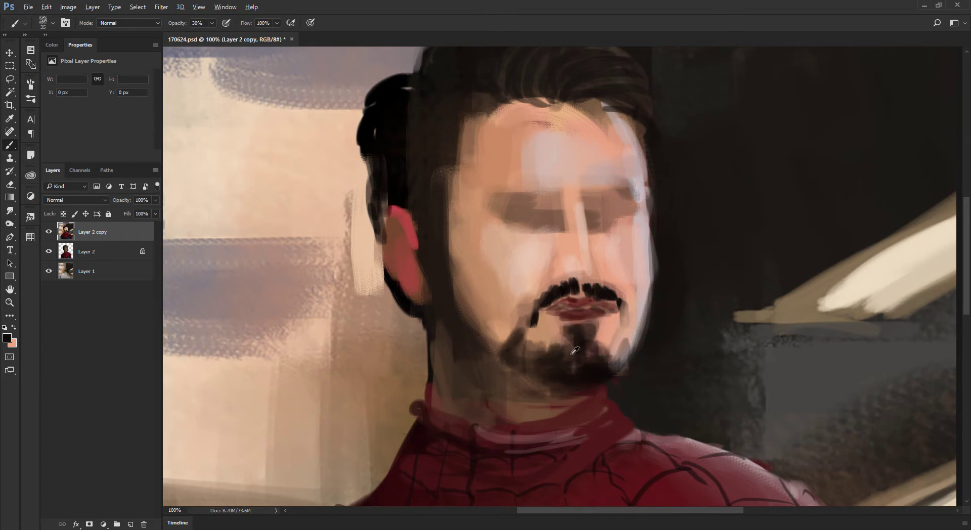
Refine the lips with sampled tones and a small brush of about 15 px
{"action": "left_click", "coordinate": [597, 306], "text": "alt"}
{"action": "left_click", "coordinate": [578, 299], "text": "alt"}
{"action": "key", "text": "bracketleft"}
{"action": "key", "text": "bracketleft"}
{"action": "left_click", "coordinate": [583, 300], "text": "alt"}
{"action": "key", "text": "bracketright"}
{"action": "left_click", "coordinate": [552, 286], "text": "alt"}
{"action": "key", "text": "bracketleft"}
{"action": "left_click_drag", "start_coordinate": [575, 307], "coordinate": [608, 308]}
Flip the canvas horizontally and bring the face back into a close view at 100%
{"action": "key", "text": "ctrl+minus"}
{"action": "key", "text": "ctrl+minus"}
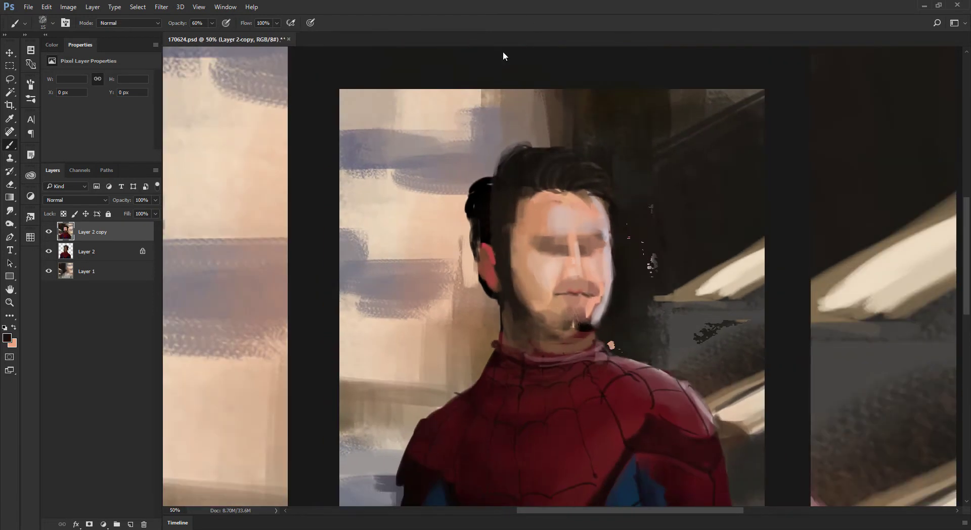
{"action": "key", "text": "ctrl+plus"}
{"action": "key", "text": "ctrl+plus"}
{"action": "key", "text": "ctrl+plus"}
{"action": "mouse_move", "coordinate": [573, 89]}
{"action": "left_mouse_down"}
{"action": "mouse_move", "coordinate": [522, 201]}
{"action": "mouse_move", "coordinate": [528, 185]}
{"action": "left_mouse_up"}
{"action": "key", "text": "ctrl+minus"}
{"action": "key", "text": "ctrl+minus"}
{"action": "key", "text": "ctrl+minus"}
{"action": "left_click", "coordinate": [534, 251], "text": "alt"}
{"action": "key", "text": "bracketright"}
{"action": "key", "text": "ctrl+plus"}
{"action": "left_click_drag", "start_coordinate": [509, 149], "coordinate": [514, 252]}
{"action": "key", "text": "ctrl+minus"}
{"action": "key", "text": "ctrl+plus"}
{"action": "key", "text": "ctrl+plus"}
{"action": "left_click_drag", "start_coordinate": [509, 139], "coordinate": [518, 263]}
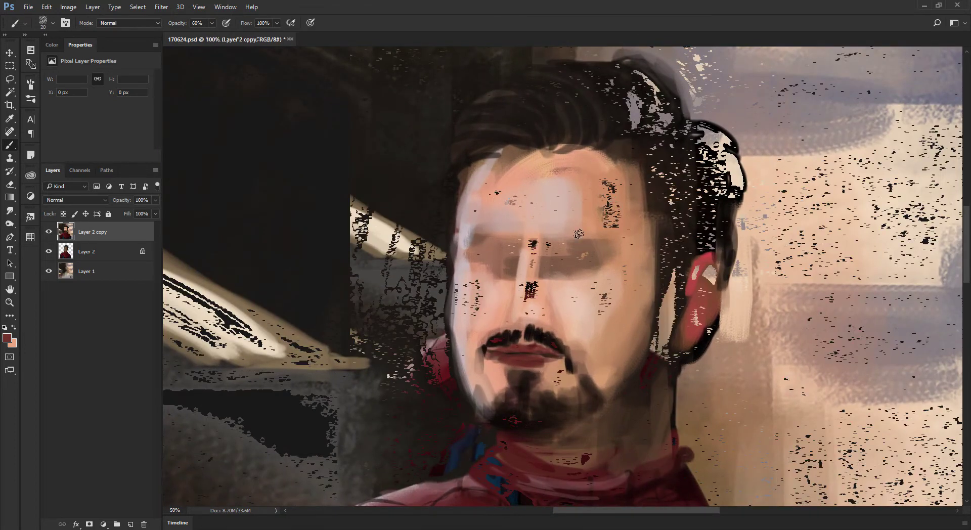
Clean the dark edge beside the temple and smooth the forehead with sampled skin tones at 60% opacity
{"action": "left_click", "coordinate": [448, 194], "text": "alt"}
{"action": "key", "text": "bracketright"}
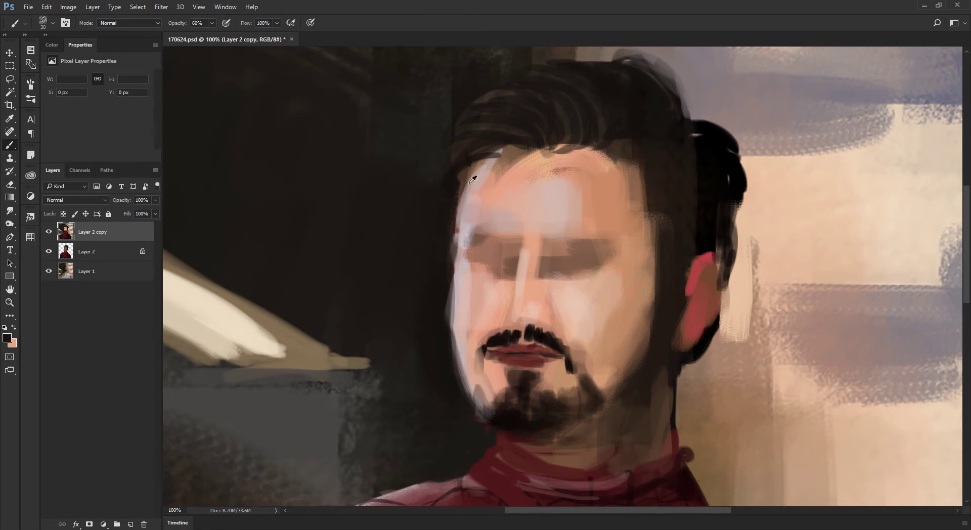
{"action": "mouse_move", "coordinate": [456, 209]}
{"action": "left_mouse_down"}
{"action": "mouse_move", "coordinate": [463, 184]}
{"action": "mouse_move", "coordinate": [451, 227]}
{"action": "left_mouse_up"}
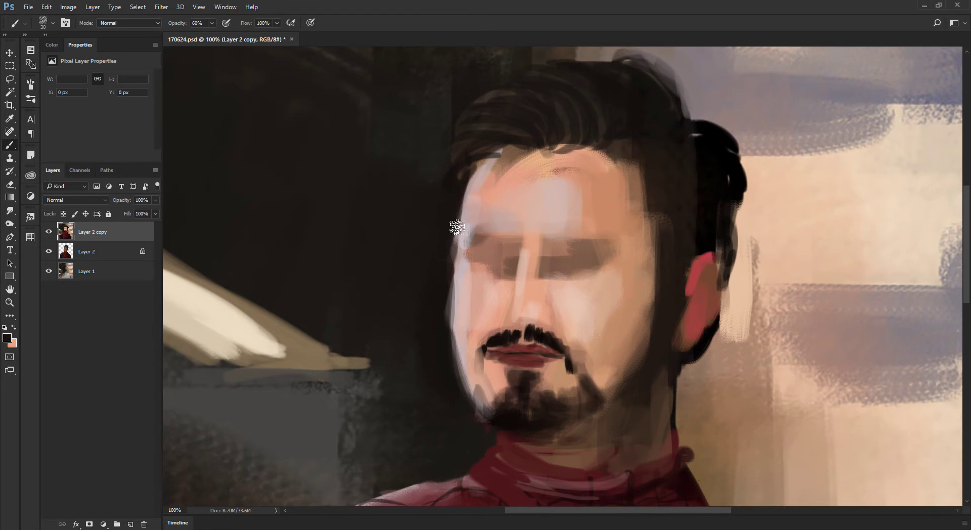
{"action": "left_click", "coordinate": [484, 178], "text": "alt"}
{"action": "left_click_drag", "start_coordinate": [478, 169], "coordinate": [474, 214]}
{"action": "left_click", "coordinate": [537, 164], "text": "alt"}
{"action": "mouse_move", "coordinate": [505, 177]}
{"action": "left_mouse_down"}
{"action": "mouse_move", "coordinate": [530, 155]}
{"action": "mouse_move", "coordinate": [503, 157]}
{"action": "left_mouse_up"}
{"action": "left_click", "coordinate": [599, 115], "text": "alt"}
{"action": "left_click", "coordinate": [556, 182], "text": "alt"}
{"action": "mouse_move", "coordinate": [551, 175]}
{"action": "left_mouse_down"}
{"action": "mouse_move", "coordinate": [566, 162]}
{"action": "mouse_move", "coordinate": [580, 184]}
{"action": "left_mouse_up"}
{"action": "left_click", "coordinate": [567, 190], "text": "alt"}
Shade the temple and the cheek nearest the ear with sampled tan and brown tones, using a 40 px brush at 60% opacity
{"action": "left_click", "coordinate": [621, 201], "text": "alt"}
{"action": "left_click", "coordinate": [636, 198], "text": "alt"}
{"action": "key", "text": "]"}
{"action": "mouse_move", "coordinate": [620, 169]}
{"action": "left_mouse_down"}
{"action": "mouse_move", "coordinate": [617, 199]}
{"action": "mouse_move", "coordinate": [639, 240]}
{"action": "mouse_move", "coordinate": [643, 283]}
{"action": "mouse_move", "coordinate": [627, 306]}
{"action": "left_mouse_up"}
{"action": "left_click", "coordinate": [626, 204], "text": "alt"}
{"action": "left_click", "coordinate": [629, 179], "text": "alt"}
{"action": "left_click", "coordinate": [644, 240], "text": "alt"}
{"action": "mouse_move", "coordinate": [656, 264]}
{"action": "left_mouse_down"}
{"action": "mouse_move", "coordinate": [642, 318]}
{"action": "mouse_move", "coordinate": [654, 323]}
{"action": "left_mouse_up"}
{"action": "left_click", "coordinate": [626, 282], "text": "alt"}
{"action": "left_click", "coordinate": [631, 278], "text": "alt"}
{"action": "left_click", "coordinate": [632, 276], "text": "alt"}
{"action": "left_click", "coordinate": [637, 345], "text": "alt"}
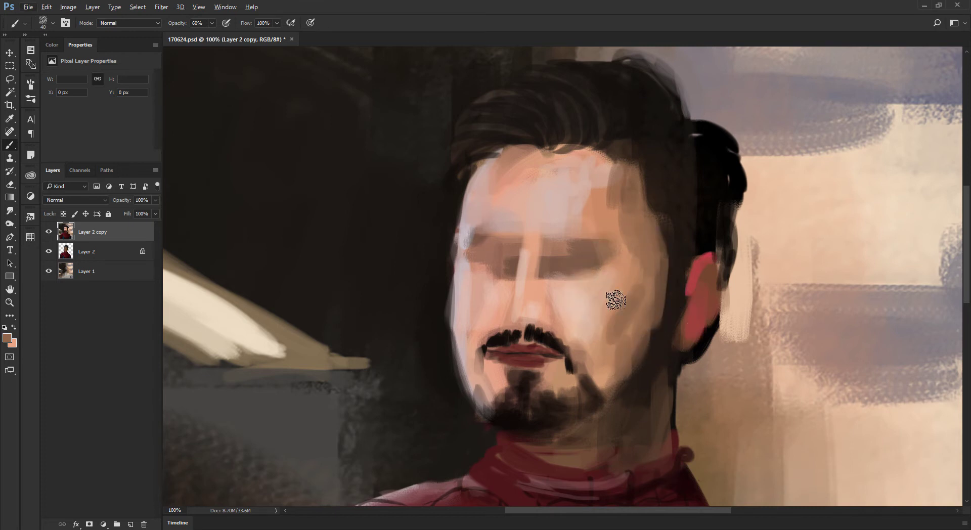
{"action": "left_click", "coordinate": [631, 281], "text": "alt"}
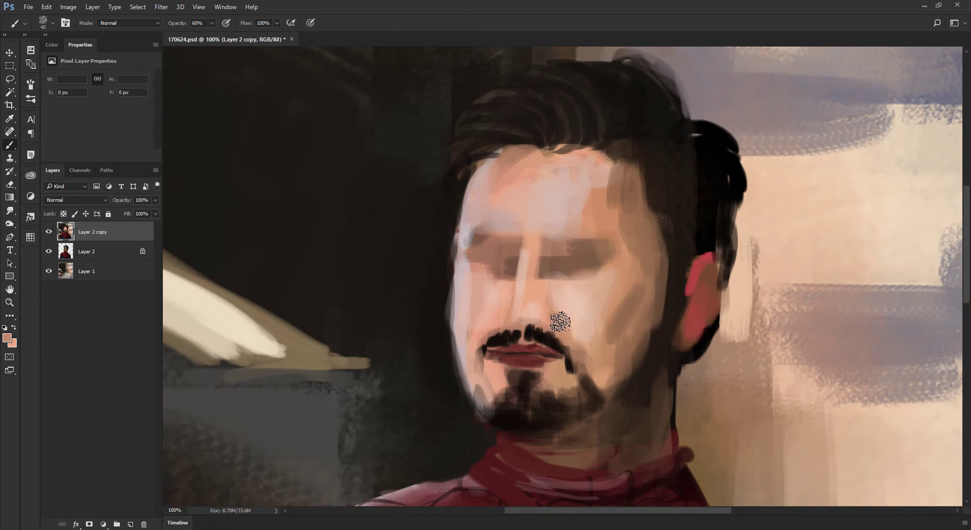
Blend sampled skin tones around the moustache and the side of the mouth with a 30 px brush
{"action": "key", "text": "bracketleft"}
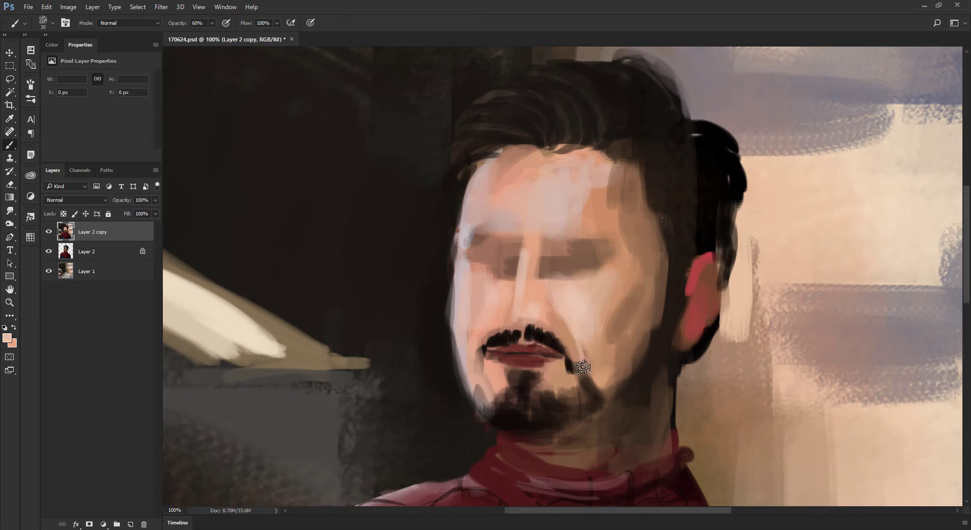
{"action": "left_click", "coordinate": [502, 319], "text": "alt"}
{"action": "left_click", "coordinate": [499, 328], "text": "alt"}
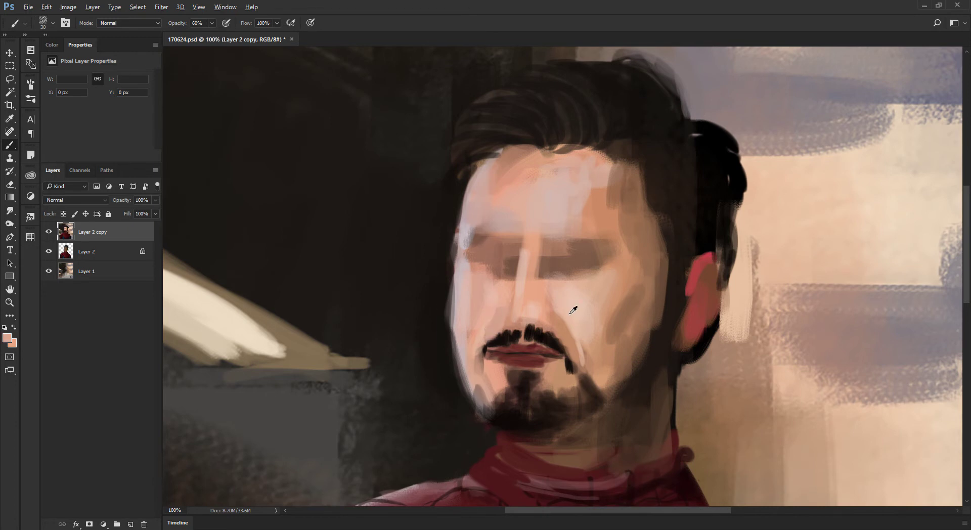
Draw the nose contour, frown lines and both eyebrows in black with a 25 px brush at 60% opacity
{"action": "left_click", "coordinate": [551, 309], "text": "alt"}
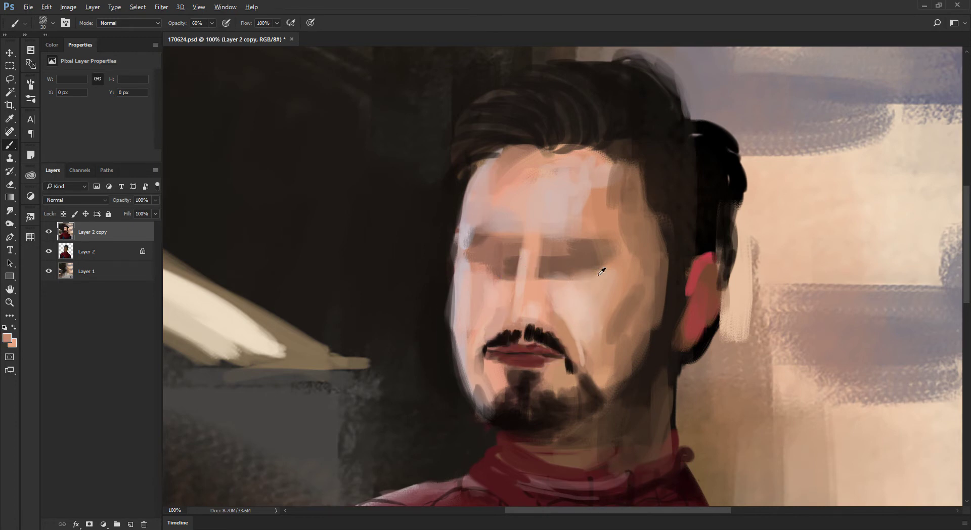
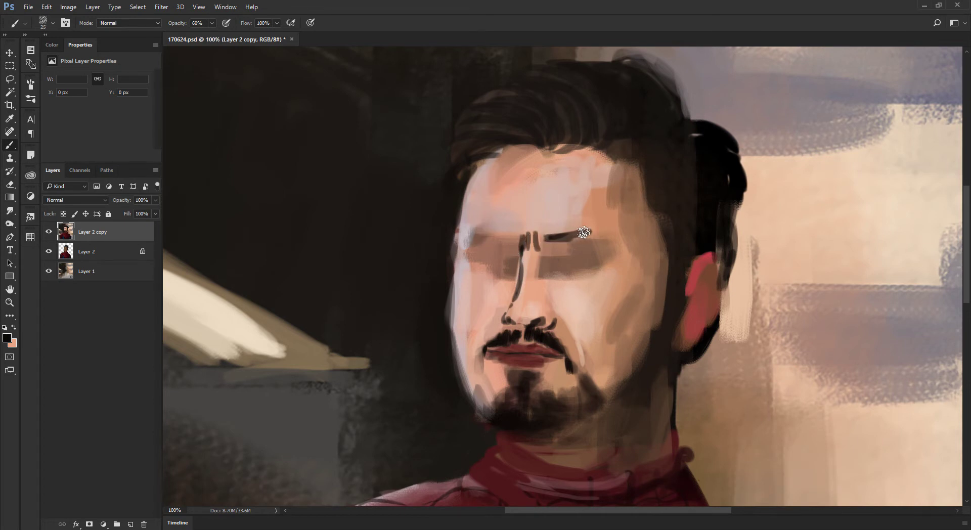
{"action": "left_click_drag", "start_coordinate": [540, 236], "coordinate": [585, 233]}
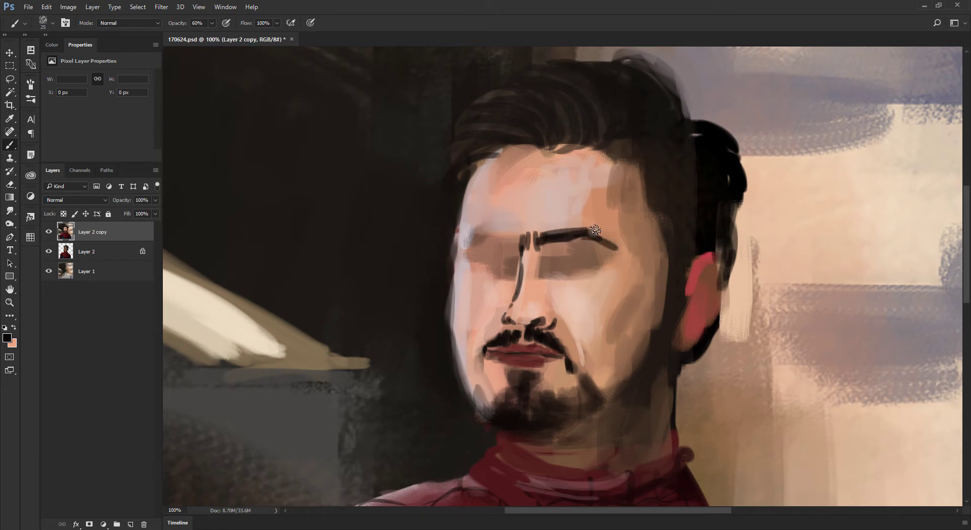
{"action": "mouse_move", "coordinate": [472, 227]}
{"action": "left_mouse_down"}
{"action": "mouse_move", "coordinate": [513, 236]}
{"action": "mouse_move", "coordinate": [485, 238]}
{"action": "left_mouse_up"}
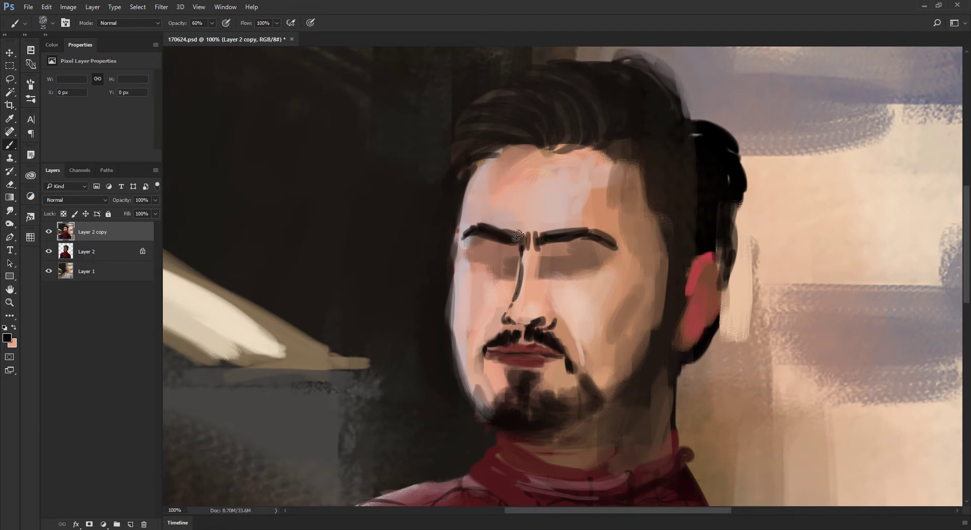
Tidy the skin above the eyebrows and soften the frown lines with sampled skin tones, using a 40 px brush at 30% opacity
{"action": "left_click", "coordinate": [579, 197], "text": "alt"}
{"action": "left_click", "coordinate": [607, 210], "text": "alt"}
{"action": "left_click", "coordinate": [537, 208], "text": "alt"}
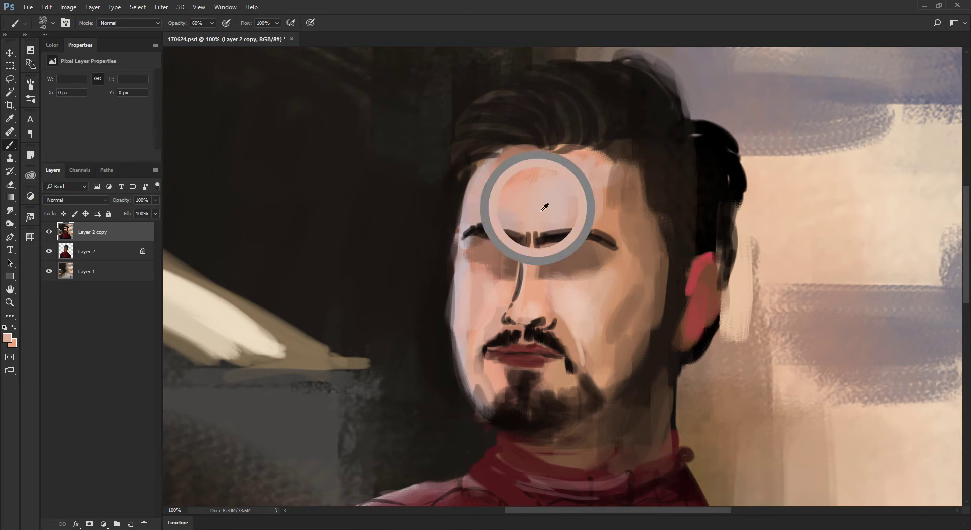
{"action": "key", "text": "3"}
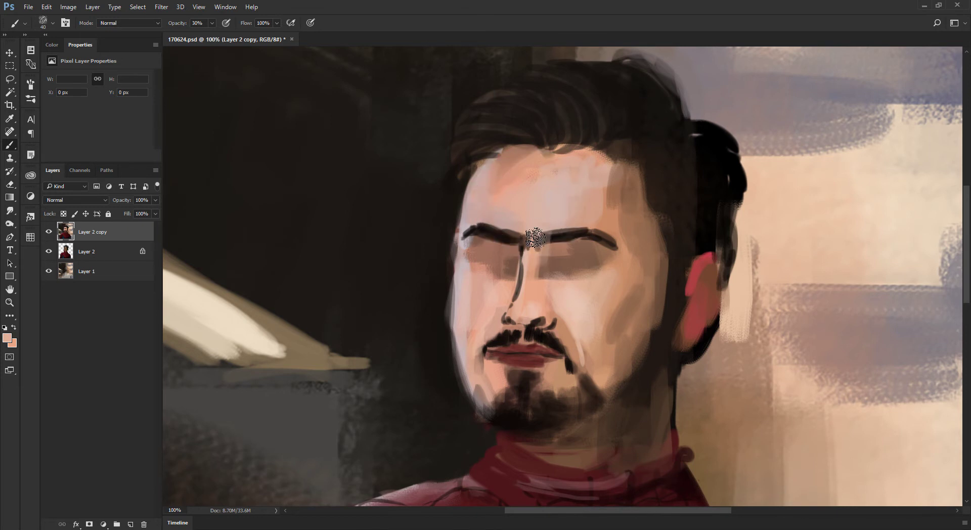
{"action": "left_click", "coordinate": [517, 173], "text": "alt"}
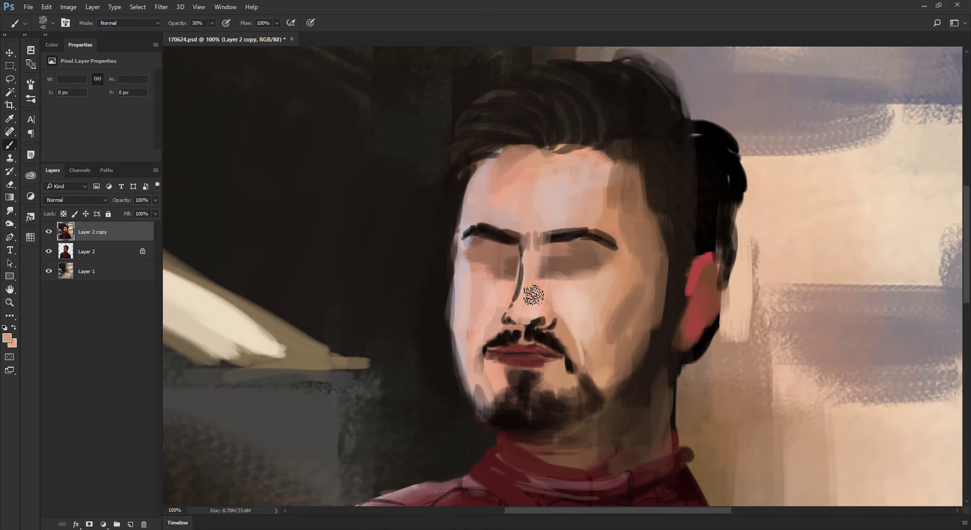
Start the Liquify filter on the painting and nudge the nose and mouth slightly upward with a 250 px warp brush
{"action": "key", "text": "ctrl+minus"}
{"action": "key", "text": "ctrl+minus"}
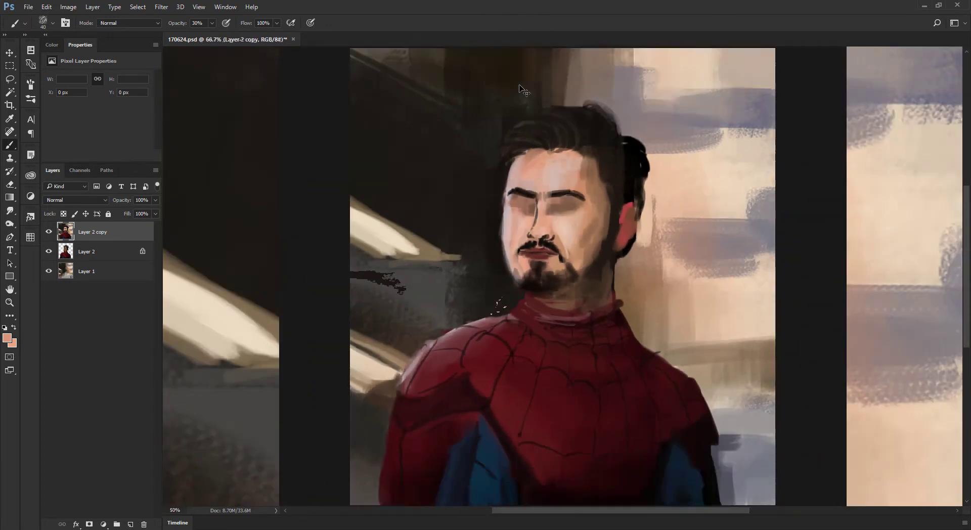
{"action": "key", "text": "ctrl+minus"}
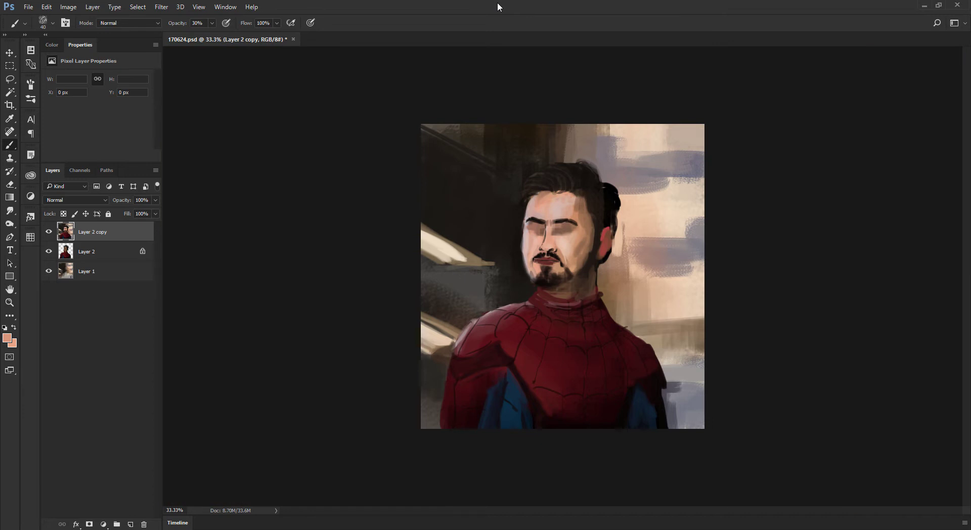
{"action": "key", "text": "shift+ctrl+x"}
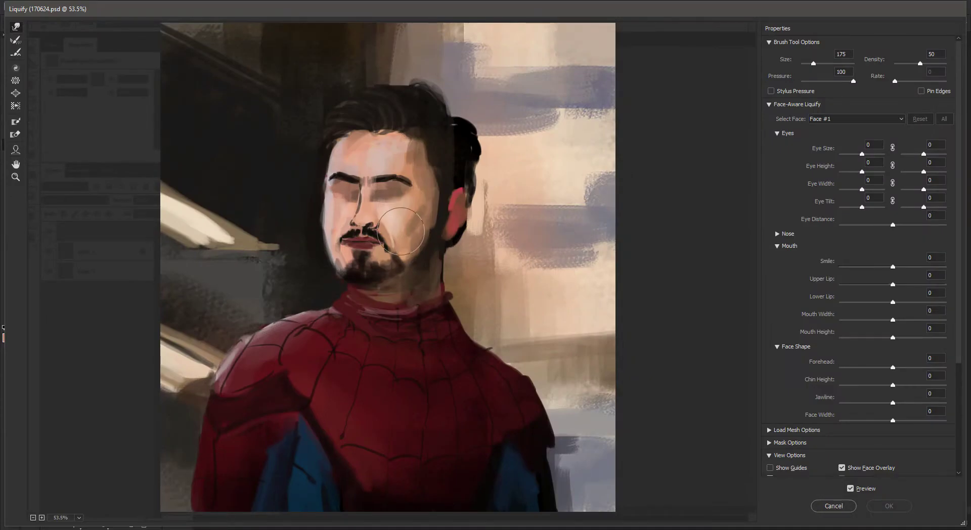
{"action": "key", "text": "bracketleft"}
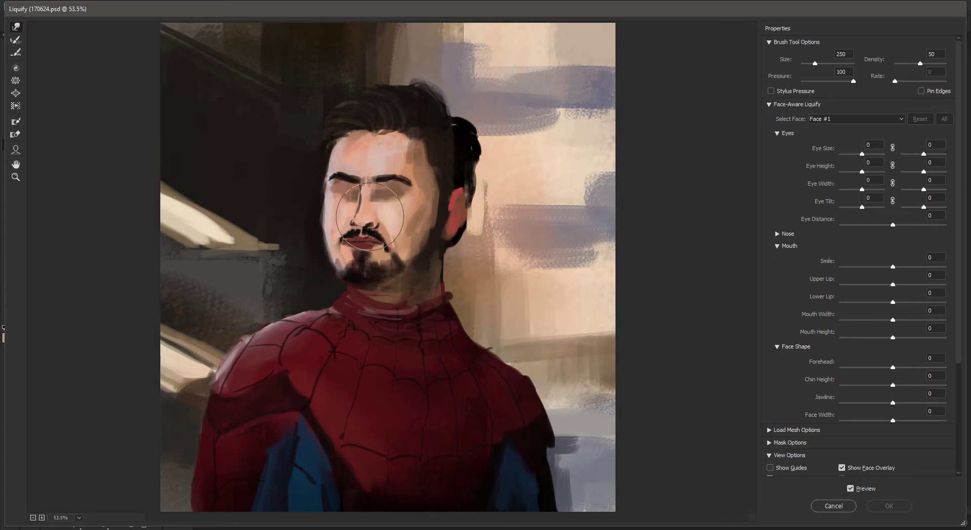
{"action": "left_click_drag", "start_coordinate": [366, 219], "coordinate": [362, 215]}
Push the facial features upward with a 600 px warp brush and towards the ear with a 700 px brush
{"action": "key", "text": "bracketright"}
{"action": "key", "text": "bracketright"}
{"action": "key", "text": "bracketright"}
{"action": "key", "text": "bracketright"}
{"action": "key", "text": "bracketright"}
{"action": "key", "text": "bracketright"}
{"action": "key", "text": "bracketright"}
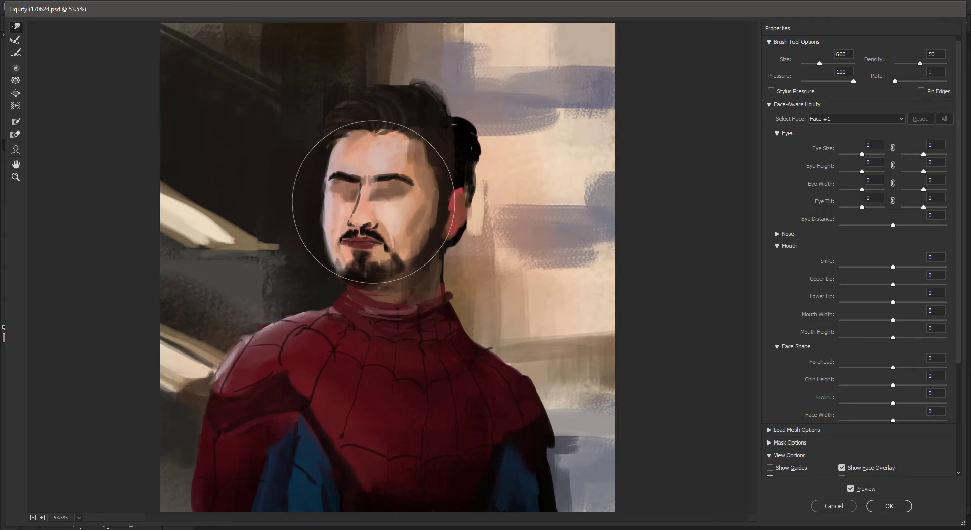
{"action": "left_click_drag", "start_coordinate": [368, 196], "coordinate": [367, 190]}
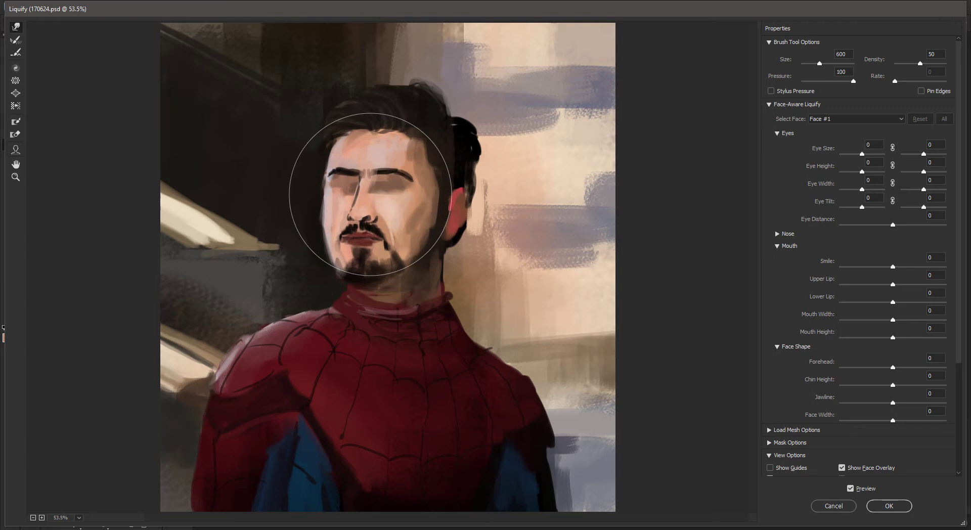
{"action": "key", "text": "bracketright"}
{"action": "key", "text": "bracketright"}
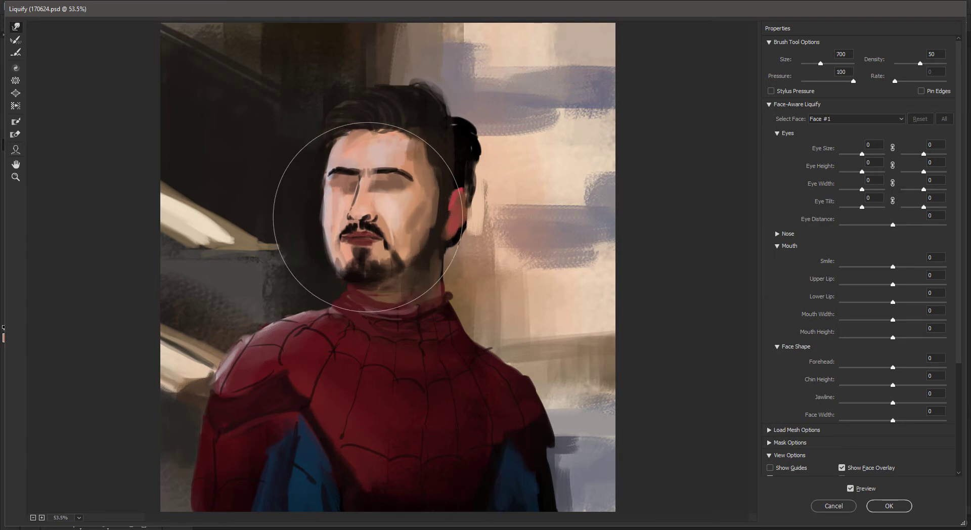
{"action": "mouse_move", "coordinate": [368, 214]}
{"action": "left_mouse_down"}
{"action": "mouse_move", "coordinate": [374, 282]}
{"action": "mouse_move", "coordinate": [329, 273]}
{"action": "mouse_move", "coordinate": [373, 285]}
{"action": "mouse_move", "coordinate": [405, 276]}
{"action": "mouse_move", "coordinate": [387, 288]}
{"action": "mouse_move", "coordinate": [439, 241]}
{"action": "left_mouse_up"}
Reshape the goatee, jawline and neck with smaller warp brushes, including a 200 px one
{"action": "key", "text": "bracketleft"}
{"action": "key", "text": "bracketleft"}
{"action": "key", "text": "bracketleft"}
{"action": "key", "text": "bracketleft"}
{"action": "key", "text": "bracketleft"}
{"action": "key", "text": "bracketleft"}
{"action": "key", "text": "bracketleft"}
{"action": "key", "text": "bracketleft"}
{"action": "mouse_move", "coordinate": [398, 281]}
{"action": "left_mouse_down"}
{"action": "mouse_move", "coordinate": [332, 282]}
{"action": "mouse_move", "coordinate": [359, 232]}
{"action": "mouse_move", "coordinate": [338, 269]}
{"action": "left_mouse_up"}
{"action": "key", "text": "bracketleft"}
{"action": "key", "text": "bracketleft"}
{"action": "key", "text": "bracketleft"}
{"action": "key", "text": "bracketright"}
{"action": "key", "text": "bracketright"}
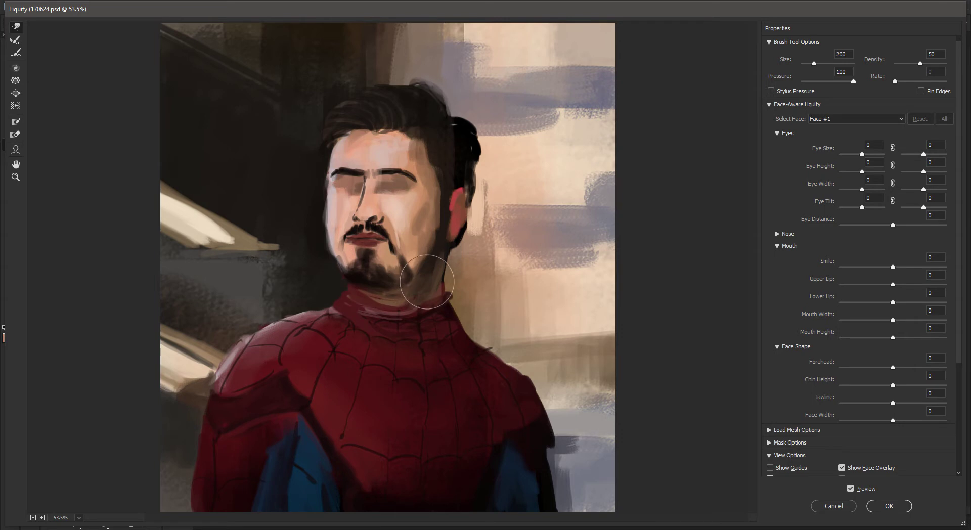
{"action": "left_click_drag", "start_coordinate": [418, 280], "coordinate": [419, 274]}
Nudge the shoulder against the light background slightly downward with an enlarged warp brush
{"action": "key", "text": "bracketright"}
{"action": "key", "text": "bracketright"}
{"action": "key", "text": "bracketright"}
{"action": "key", "text": "bracketright"}
{"action": "key", "text": "bracketright"}
{"action": "key", "text": "bracketright"}
{"action": "key", "text": "bracketright"}
{"action": "key", "text": "bracketright"}
{"action": "key", "text": "bracketright"}
{"action": "key", "text": "bracketright"}
{"action": "left_click_drag", "start_coordinate": [500, 352], "coordinate": [503, 359]}
{"action": "key", "text": "bracketleft"}
{"action": "key", "text": "bracketleft"}
{"action": "key", "text": "bracketleft"}
{"action": "key", "text": "bracketleft"}
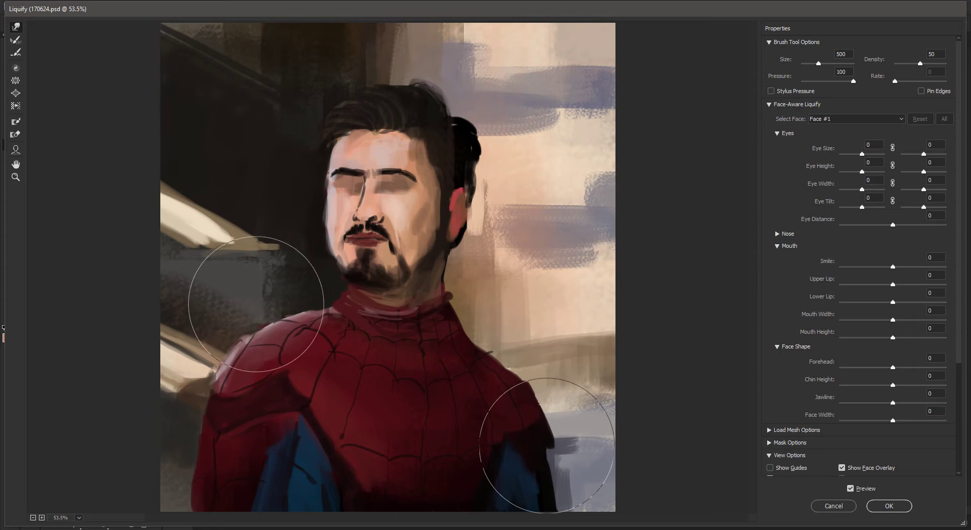
Lift and round the shoulder against the dark background with smaller warp brushes
{"action": "key", "text": "bracketleft"}
{"action": "key", "text": "bracketleft"}
{"action": "key", "text": "bracketleft"}
{"action": "key", "text": "bracketleft"}
{"action": "key", "text": "bracketleft"}
{"action": "key", "text": "bracketleft"}
{"action": "mouse_move", "coordinate": [250, 337]}
{"action": "left_mouse_down"}
{"action": "mouse_move", "coordinate": [265, 319]}
{"action": "mouse_move", "coordinate": [289, 318]}
{"action": "left_mouse_up"}
{"action": "key", "text": "bracketright"}
{"action": "key", "text": "bracketright"}
{"action": "key", "text": "bracketright"}
{"action": "mouse_move", "coordinate": [238, 351]}
{"action": "left_mouse_down"}
{"action": "mouse_move", "coordinate": [250, 353]}
{"action": "mouse_move", "coordinate": [239, 347]}
{"action": "left_mouse_up"}
{"action": "key", "text": "bracketleft"}
{"action": "key", "text": "bracketleft"}
Push the upper arm against the dark background outward with a larger warp brush
{"action": "key", "text": "bracketright"}
{"action": "key", "text": "bracketright"}
{"action": "key", "text": "bracketright"}
{"action": "key", "text": "bracketright"}
{"action": "key", "text": "bracketright"}
{"action": "key", "text": "bracketright"}
{"action": "key", "text": "bracketright"}
{"action": "key", "text": "bracketright"}
{"action": "left_click_drag", "start_coordinate": [236, 407], "coordinate": [208, 411]}
{"action": "key", "text": "bracketright"}
{"action": "key", "text": "bracketright"}
{"action": "key", "text": "bracketright"}
{"action": "key", "text": "bracketright"}
{"action": "key", "text": "bracketright"}
{"action": "key", "text": "bracketright"}
{"action": "key", "text": "bracketright"}
{"action": "key", "text": "bracketright"}
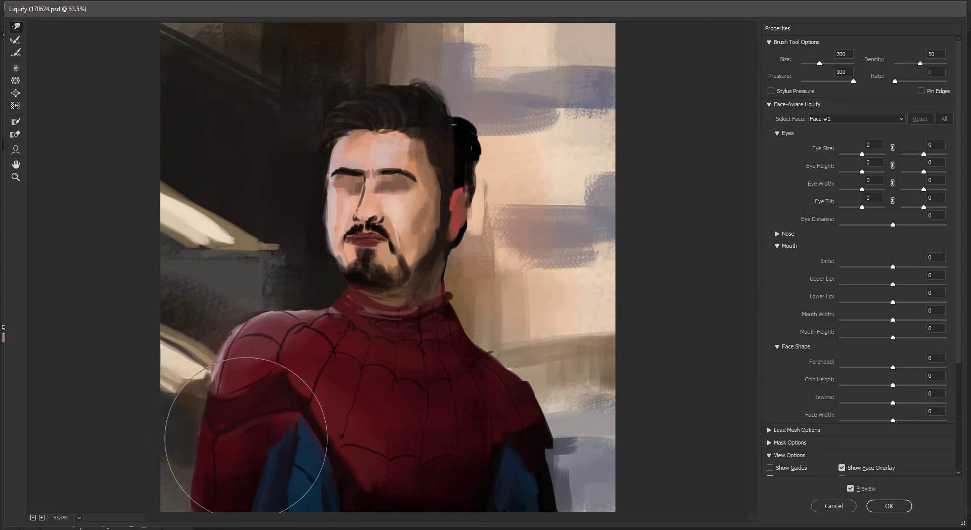
{"action": "key", "text": "bracketleft"}
{"action": "key", "text": "bracketleft"}
{"action": "key", "text": "bracketleft"}
{"action": "key", "text": "bracketleft"}
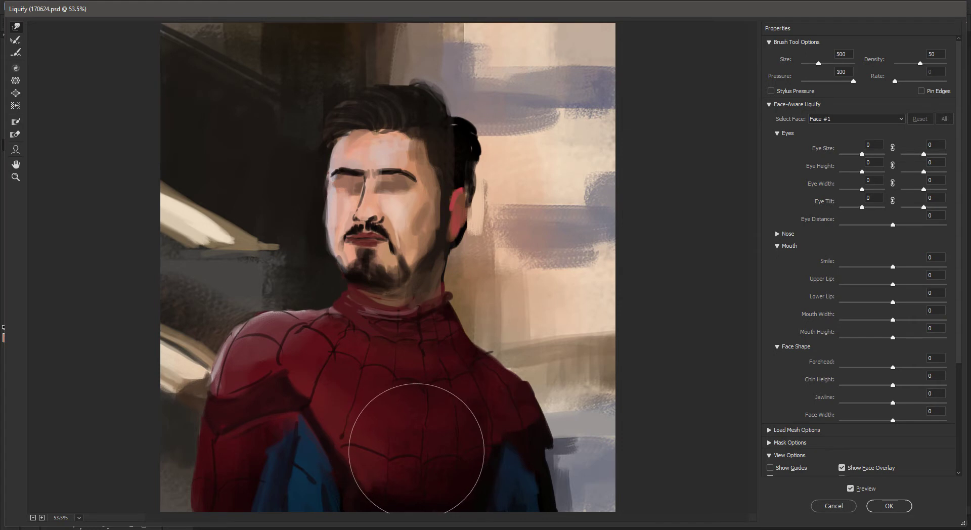
Reshape the shoulder and arm against the light background with 300 to 400 px warp brushes and apply the Liquify filter
{"action": "key", "text": "bracketright"}
{"action": "key", "text": "bracketright"}
{"action": "key", "text": "bracketright"}
{"action": "key", "text": "bracketright"}
{"action": "key", "text": "bracketleft"}
{"action": "key", "text": "bracketleft"}
{"action": "key", "text": "bracketleft"}
{"action": "key", "text": "bracketleft"}
{"action": "key", "text": "bracketleft"}
{"action": "key", "text": "bracketleft"}
{"action": "key", "text": "bracketleft"}
{"action": "key", "text": "bracketleft"}
{"action": "key", "text": "bracketleft"}
{"action": "key", "text": "bracketleft"}
{"action": "key", "text": "bracketleft"}
{"action": "key", "text": "bracketleft"}
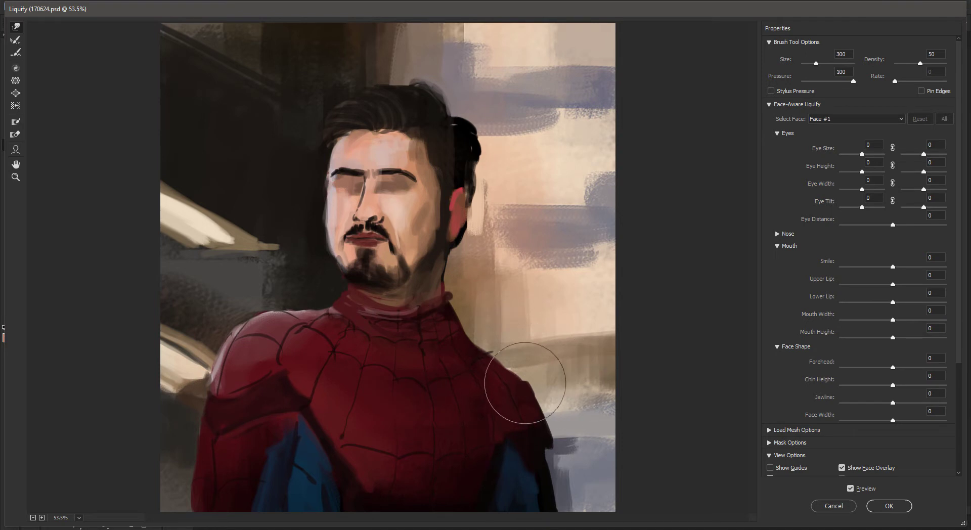
{"action": "mouse_move", "coordinate": [519, 373]}
{"action": "left_mouse_down"}
{"action": "mouse_move", "coordinate": [544, 438]}
{"action": "mouse_move", "coordinate": [541, 483]}
{"action": "left_mouse_up"}
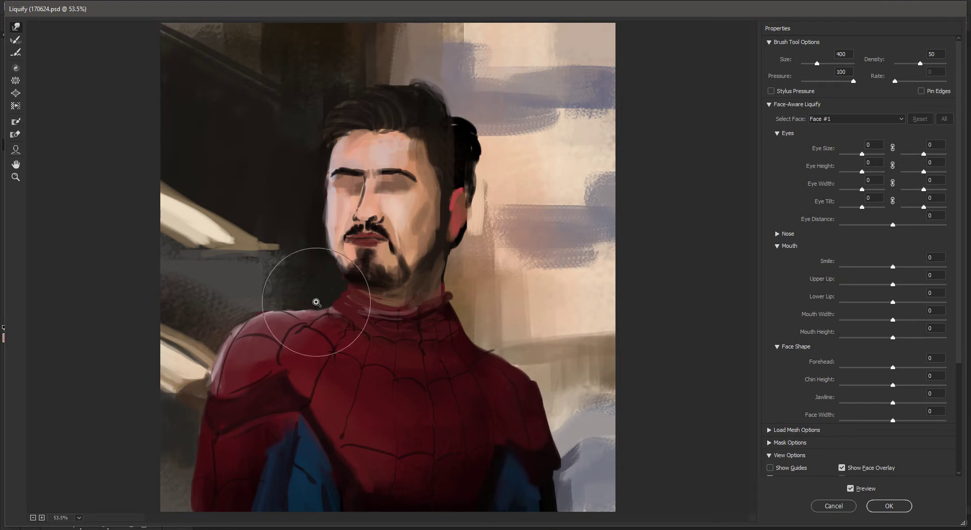
{"action": "key", "text": "ctrl+minus"}
{"action": "key", "text": "ctrl+minus"}
{"action": "key", "text": "ctrl+minus"}
{"action": "key", "text": "Return"}
{"action": "key", "text": "ctrl+plus"}
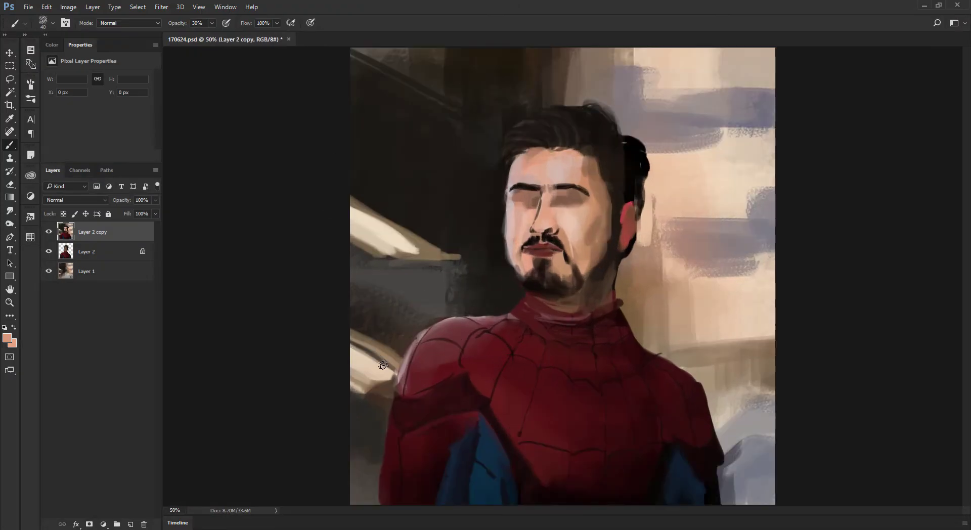
Select the red areas of the suit with the Magic Wand and Quick Selection tools, leaving out the background and blue panels
{"action": "key", "text": "ctrl+minus"}
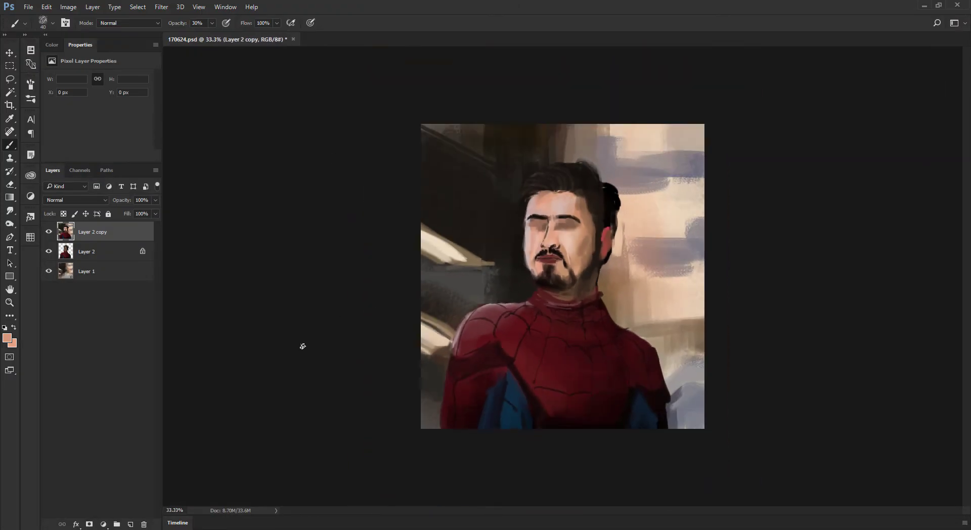
{"action": "key", "text": "ctrl+u"}
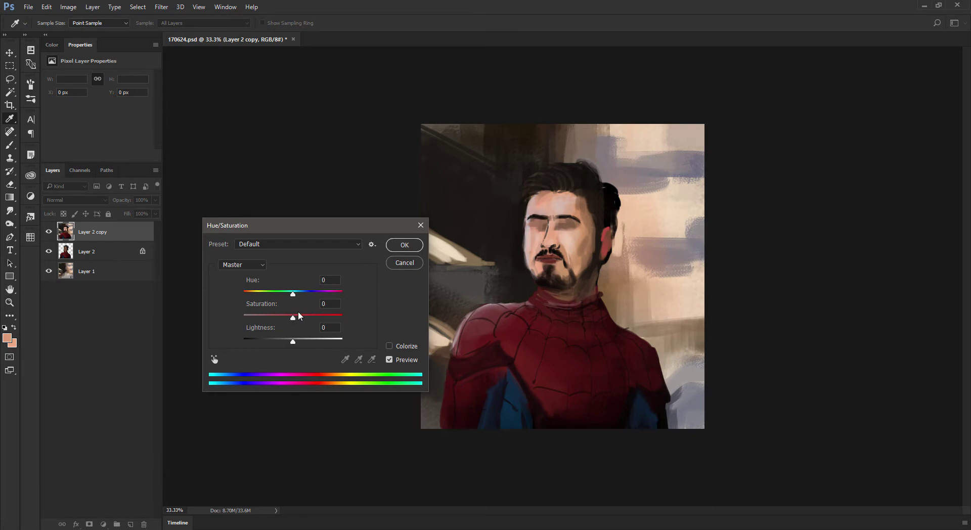
{"action": "left_click", "coordinate": [403, 263]}
{"action": "key", "text": "w"}
{"action": "left_click", "coordinate": [569, 384]}
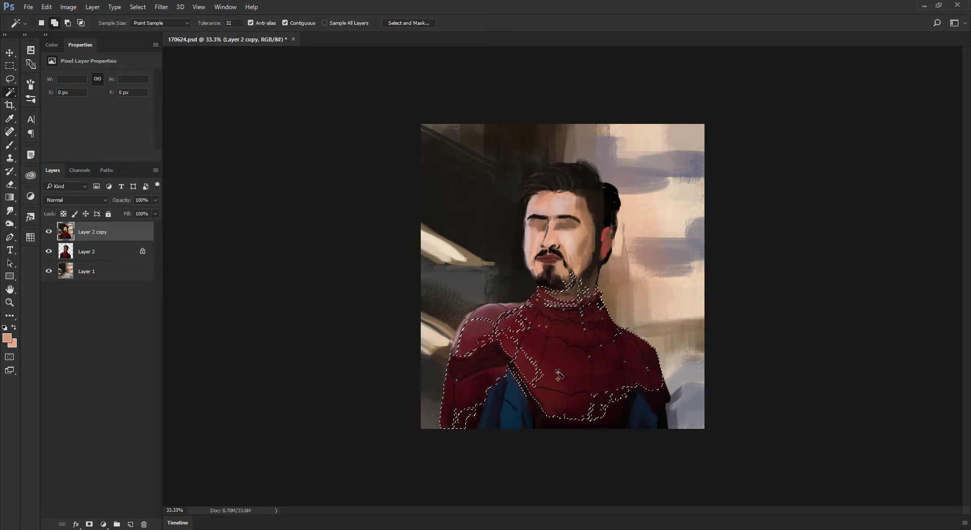
{"action": "left_click", "coordinate": [494, 342], "text": "shift"}
{"action": "left_click", "coordinate": [526, 366], "text": "shift"}
{"action": "key", "text": "shift+w"}
{"action": "key", "text": "ctrl+z"}
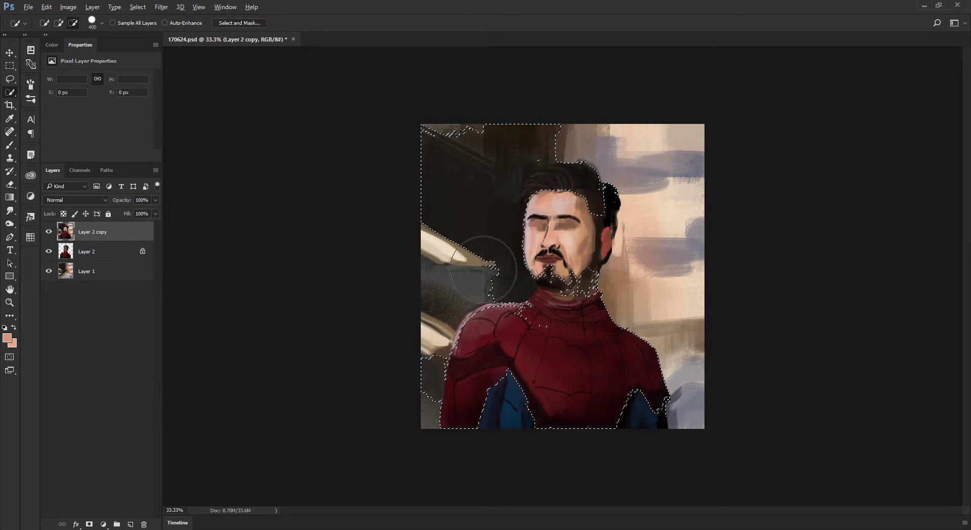
Brighten the selected red suit with Levels, using a white input level of 194
{"action": "key", "text": "ctrl+l"}
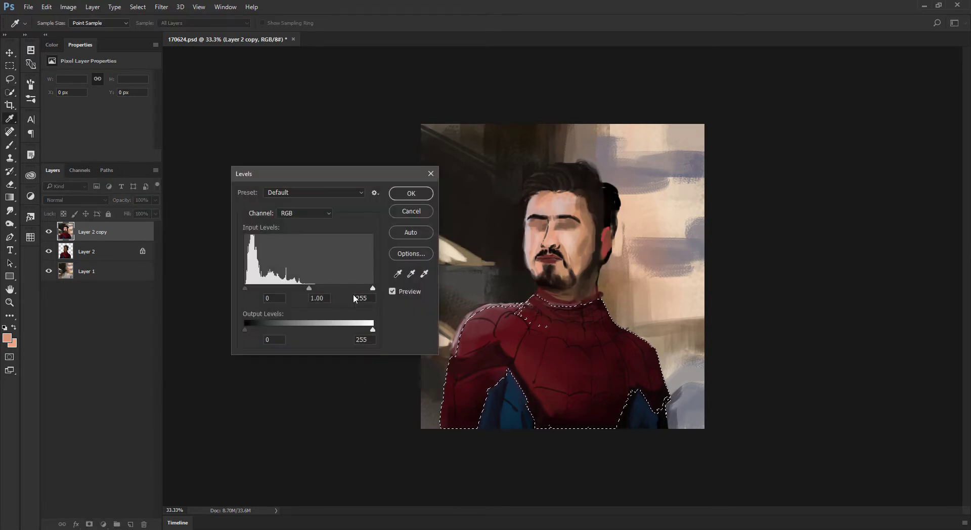
{"action": "left_click_drag", "start_coordinate": [372, 289], "coordinate": [344, 290]}
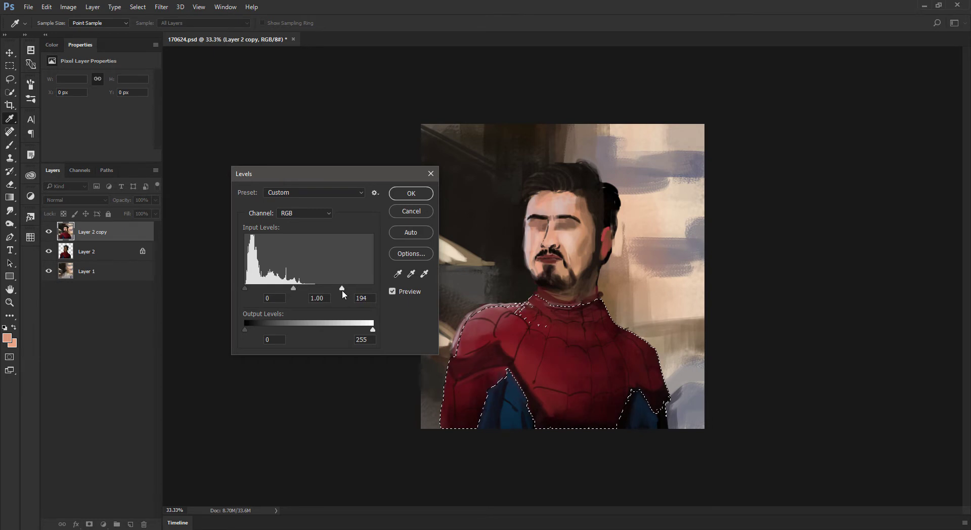
{"action": "left_click", "coordinate": [410, 211]}
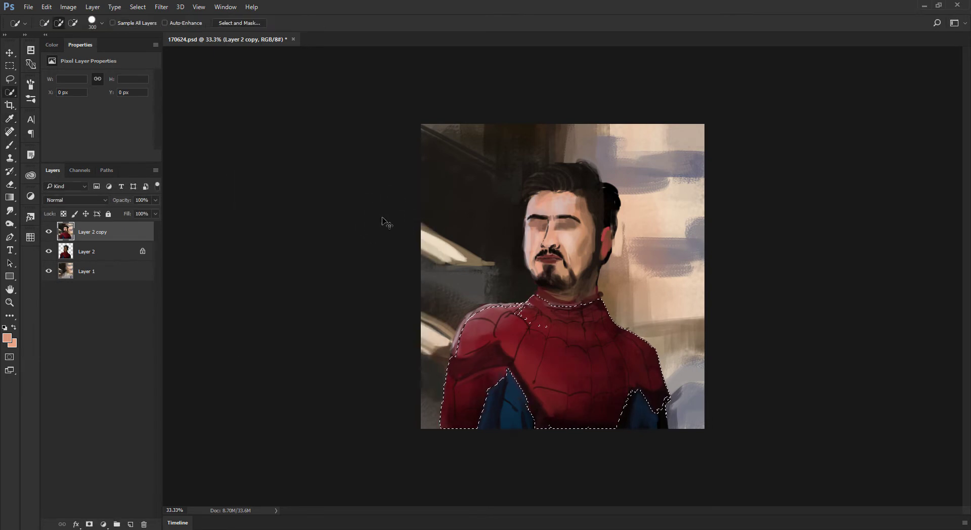
Adjust the selected suit's colour with Hue/Saturation: hue -3, saturation +11 and lightness +5
{"action": "key", "text": "ctrl+u"}
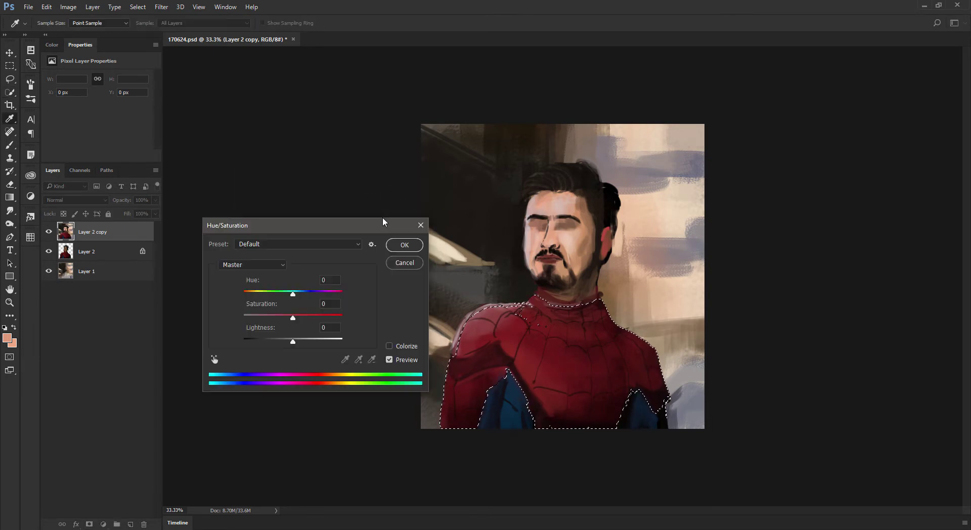
{"action": "left_click", "coordinate": [292, 294]}
{"action": "left_click_drag", "start_coordinate": [293, 344], "coordinate": [298, 343]}
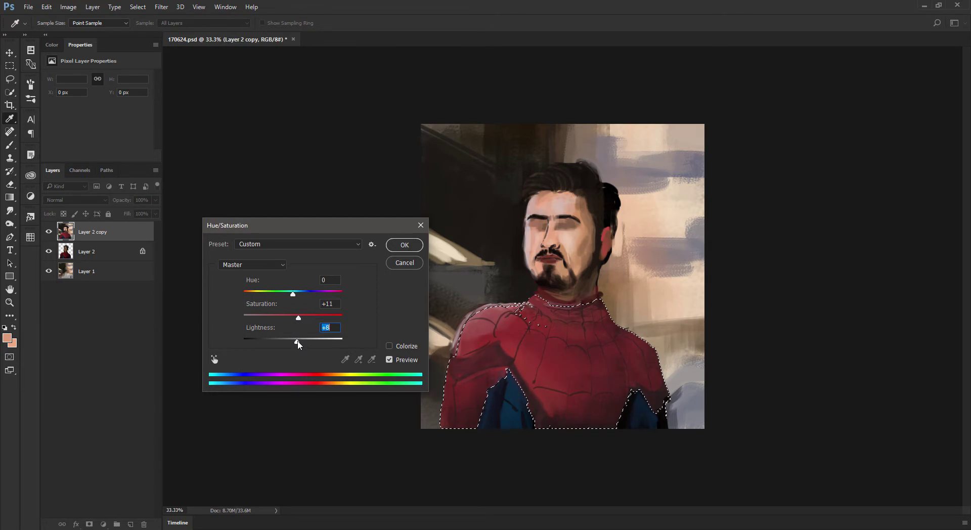
{"action": "left_click_drag", "start_coordinate": [294, 297], "coordinate": [293, 297]}
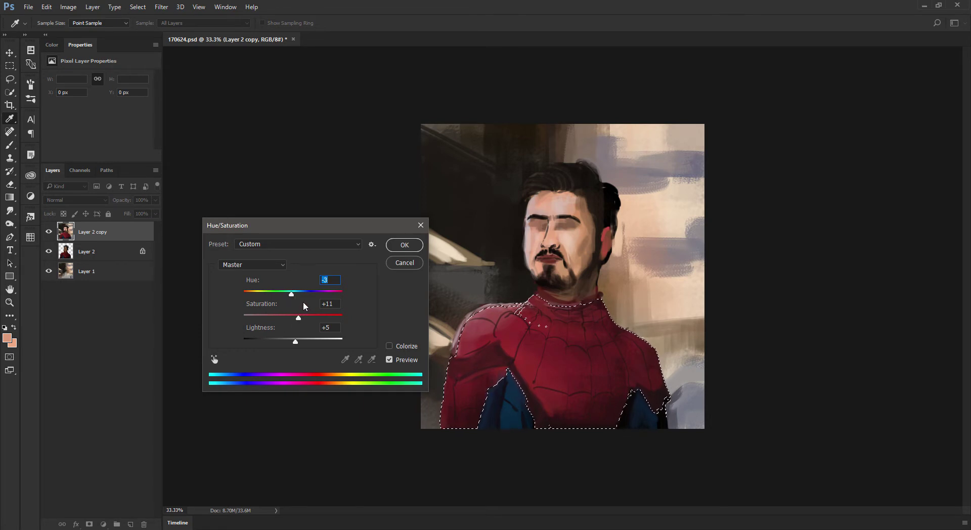
{"action": "left_click", "coordinate": [396, 244]}
Apply a second Hue/Saturation adjustment to the selected suit with saturation +6
{"action": "key", "text": "ctrl+u"}
{"action": "left_click", "coordinate": [298, 317]}
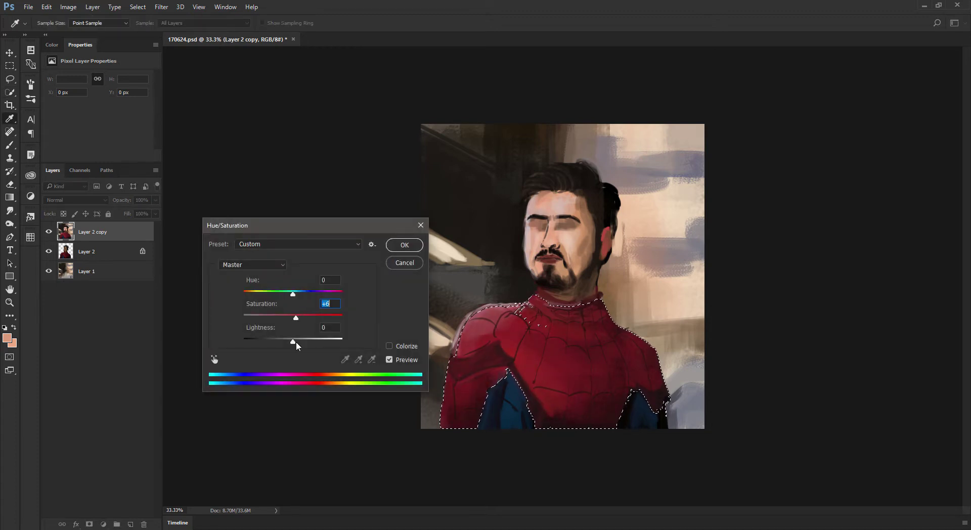
{"action": "left_click", "coordinate": [386, 249]}
Brighten the red suit further with Levels at a white input level of 173, and clear the selection
{"action": "key", "text": "ctrl+l"}
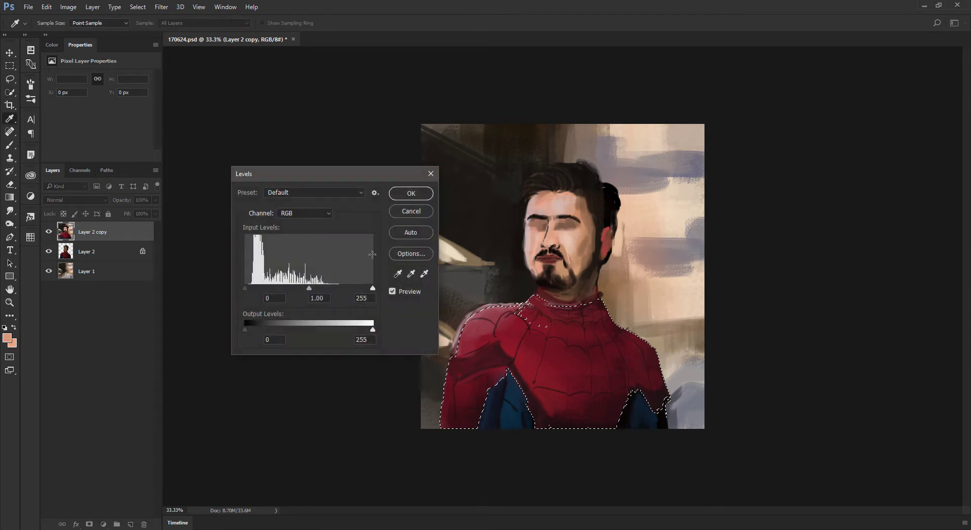
{"action": "left_click_drag", "start_coordinate": [362, 287], "coordinate": [335, 295]}
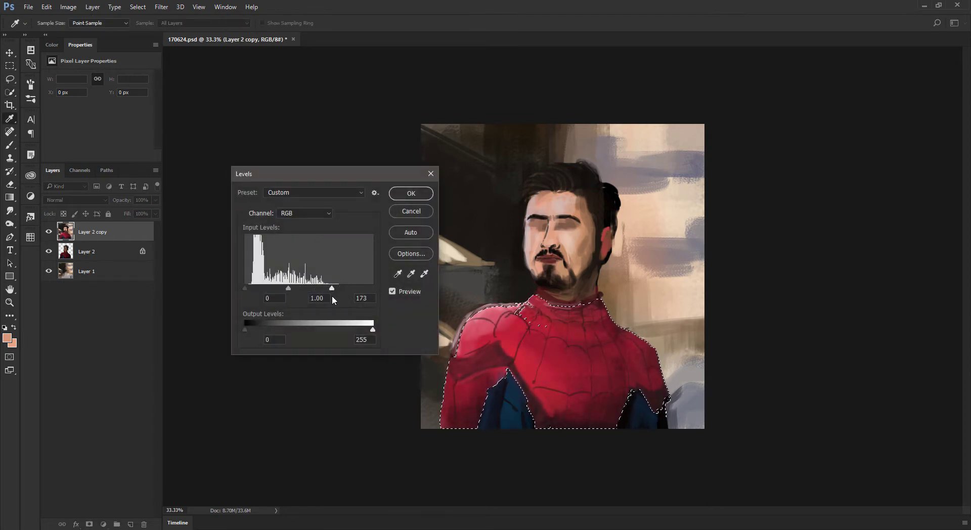
{"action": "key", "text": "Return"}
{"action": "key", "text": "w"}
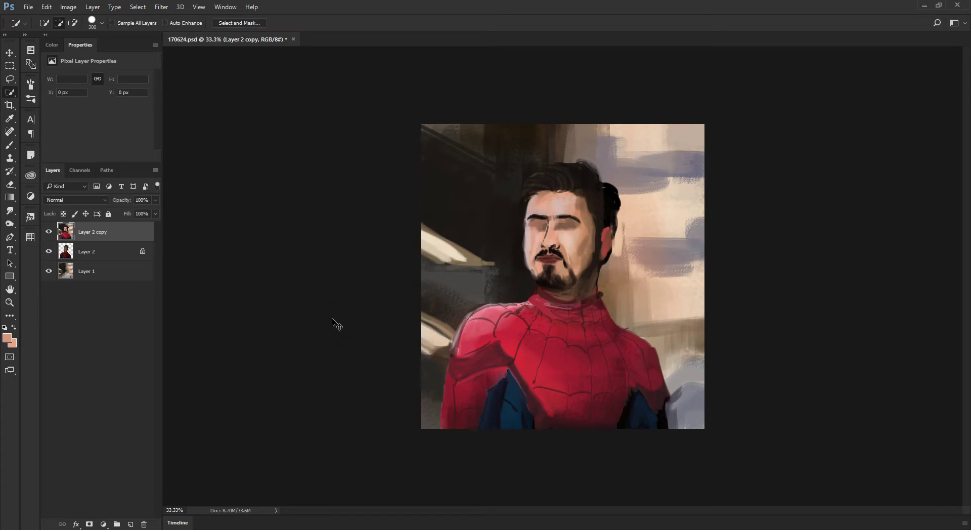
{"action": "key", "text": "ctrl+d"}
Paint a dark stroke across the upper-arm band with a sampled near-black, using a 30 px brush at 60% opacity
{"action": "key", "text": "ctrl+minus"}
{"action": "key", "text": "ctrl+plus"}
{"action": "key", "text": "ctrl+plus"}
{"action": "key", "text": "ctrl+plus"}
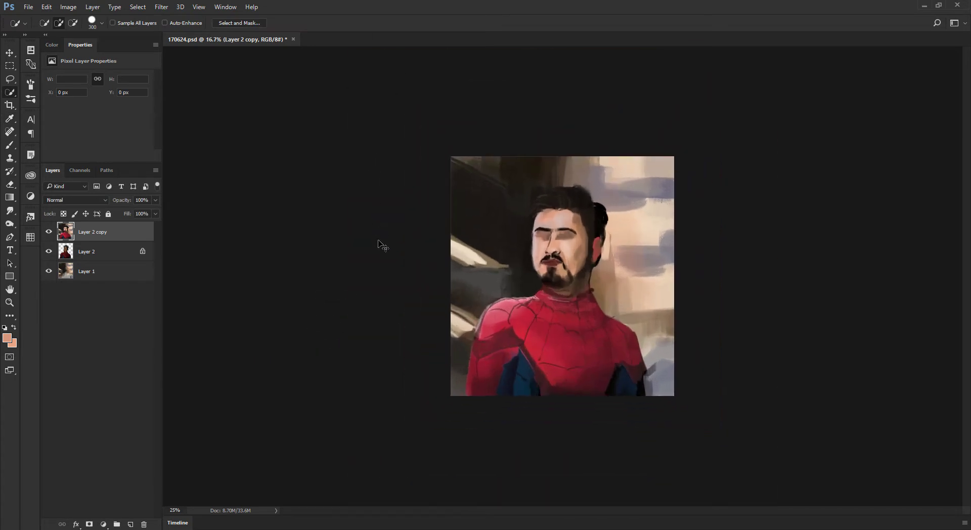
{"action": "key", "text": "b"}
{"action": "left_click", "coordinate": [469, 397], "text": "alt"}
{"action": "key", "text": "bracketleft"}
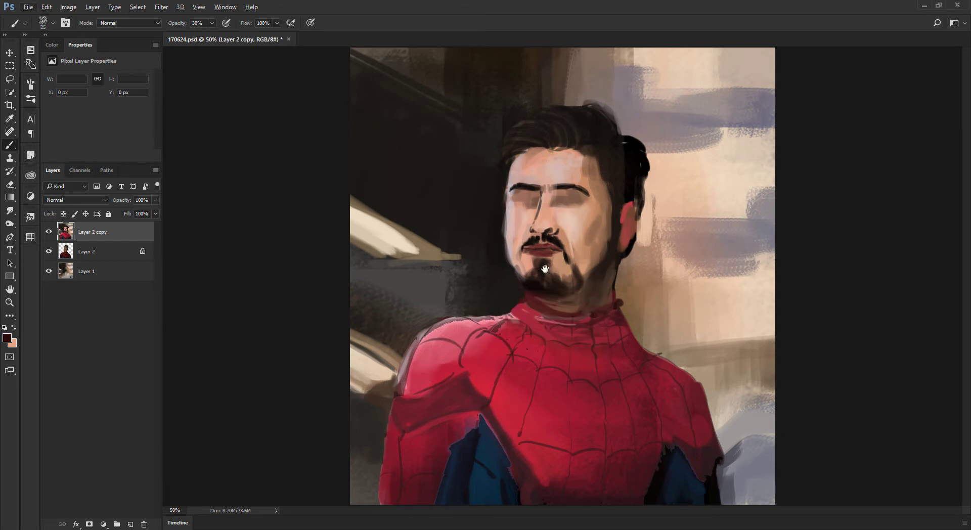
{"action": "left_click", "coordinate": [673, 458], "text": "alt"}
{"action": "key", "text": "bracketright"}
{"action": "left_click_drag", "start_coordinate": [467, 406], "coordinate": [412, 423]}
{"action": "key", "text": "6"}
{"action": "left_click_drag", "start_coordinate": [474, 404], "coordinate": [414, 420]}
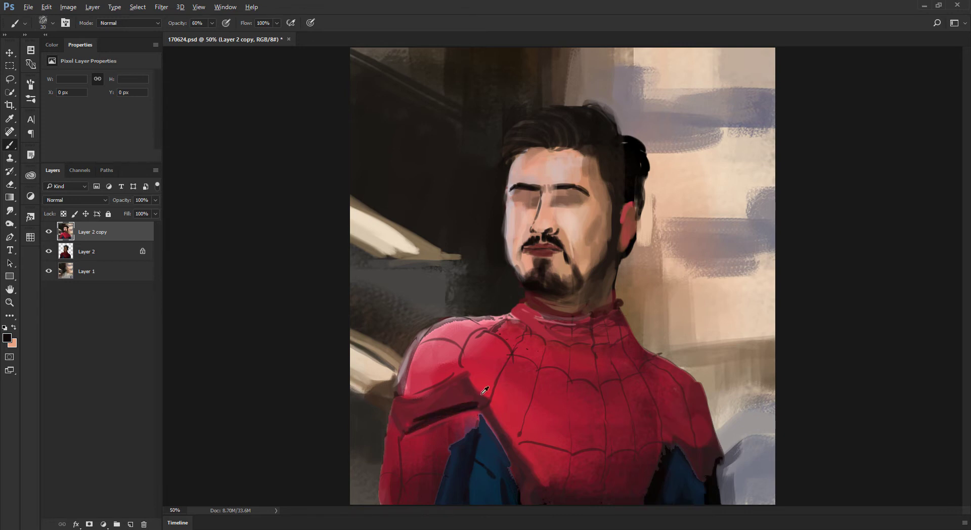
Refine the edge above the arm band with sampled suit tones and fill the band with a muted purple-grey
{"action": "left_click", "coordinate": [460, 388], "text": "alt"}
{"action": "key", "text": "bracketright"}
{"action": "mouse_move", "coordinate": [455, 379]}
{"action": "left_mouse_down"}
{"action": "mouse_move", "coordinate": [416, 414]}
{"action": "mouse_move", "coordinate": [416, 393]}
{"action": "mouse_move", "coordinate": [453, 372]}
{"action": "left_mouse_up"}
{"action": "left_click", "coordinate": [435, 373], "text": "alt"}
{"action": "left_click", "coordinate": [444, 409], "text": "alt"}
{"action": "left_click", "coordinate": [485, 465], "text": "alt"}
{"action": "right_click", "coordinate": [567, 334], "text": "alt+shift"}
{"action": "key", "text": "bracketright"}
{"action": "left_click", "coordinate": [404, 414], "text": "alt"}
{"action": "left_click_drag", "start_coordinate": [407, 410], "coordinate": [435, 405]}
{"action": "left_click", "coordinate": [405, 413], "text": "alt"}
{"action": "right_click", "coordinate": [531, 306], "text": "alt+shift"}
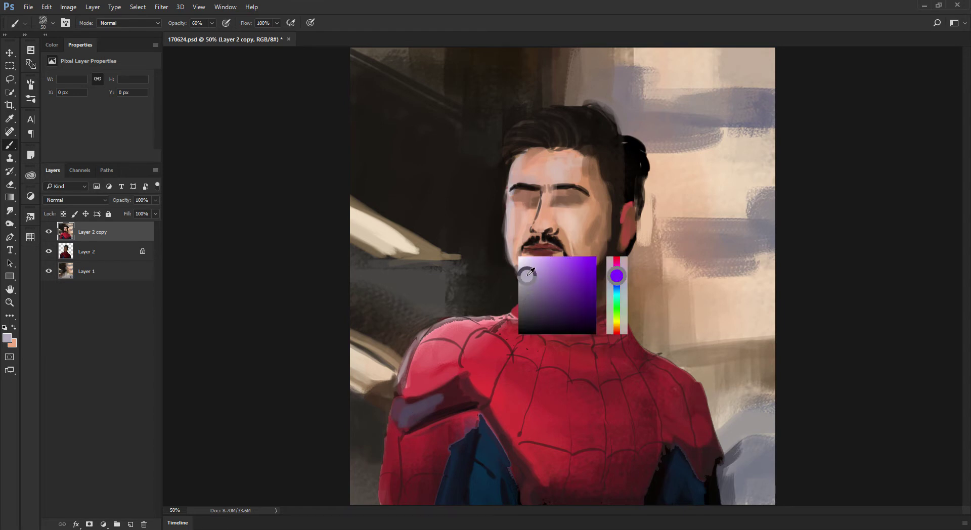
Lighten the arm band with a pale violet-grey and blend it with sampled tones, using a 50 px brush
{"action": "left_click", "coordinate": [411, 401], "text": "alt"}
{"action": "right_click", "coordinate": [506, 287], "text": "alt+shift"}
{"action": "left_click_drag", "start_coordinate": [504, 290], "coordinate": [492, 263]}
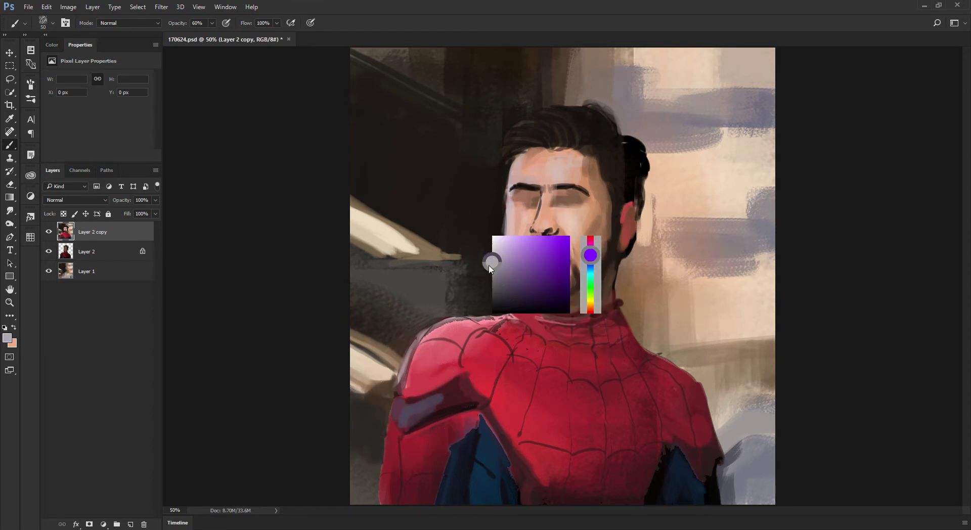
{"action": "mouse_move", "coordinate": [396, 404]}
{"action": "left_mouse_down"}
{"action": "mouse_move", "coordinate": [409, 423]}
{"action": "mouse_move", "coordinate": [432, 399]}
{"action": "mouse_move", "coordinate": [440, 411]}
{"action": "mouse_move", "coordinate": [458, 404]}
{"action": "left_mouse_up"}
{"action": "left_click", "coordinate": [418, 411], "text": "alt"}
{"action": "left_click", "coordinate": [407, 414], "text": "alt"}
{"action": "left_click", "coordinate": [427, 409], "text": "alt"}
{"action": "left_click", "coordinate": [430, 403], "text": "alt"}
{"action": "left_click", "coordinate": [452, 408], "text": "alt"}
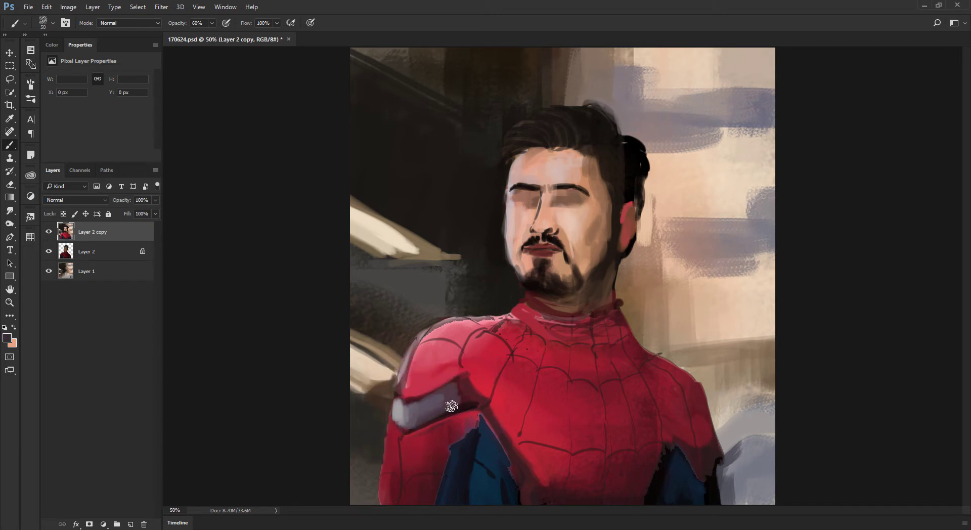
Outline the arm band, the sleeve seam and the chest edge beside the blue panel in dark maroon at 80% opacity
{"action": "left_click", "coordinate": [464, 405], "text": "alt"}
{"action": "key", "text": "8"}
{"action": "key", "text": "["}
{"action": "key", "text": "["}
{"action": "key", "text": "["}
{"action": "left_click_drag", "start_coordinate": [394, 420], "coordinate": [398, 435]}
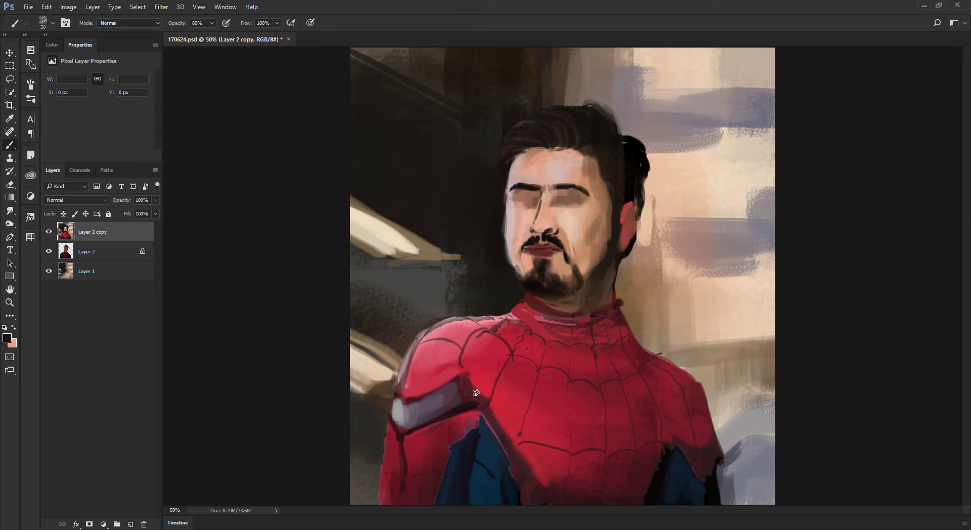
{"action": "mouse_move", "coordinate": [464, 373]}
{"action": "left_mouse_down"}
{"action": "mouse_move", "coordinate": [473, 403]}
{"action": "mouse_move", "coordinate": [530, 476]}
{"action": "mouse_move", "coordinate": [527, 504]}
{"action": "left_mouse_up"}
{"action": "key", "text": "space"}
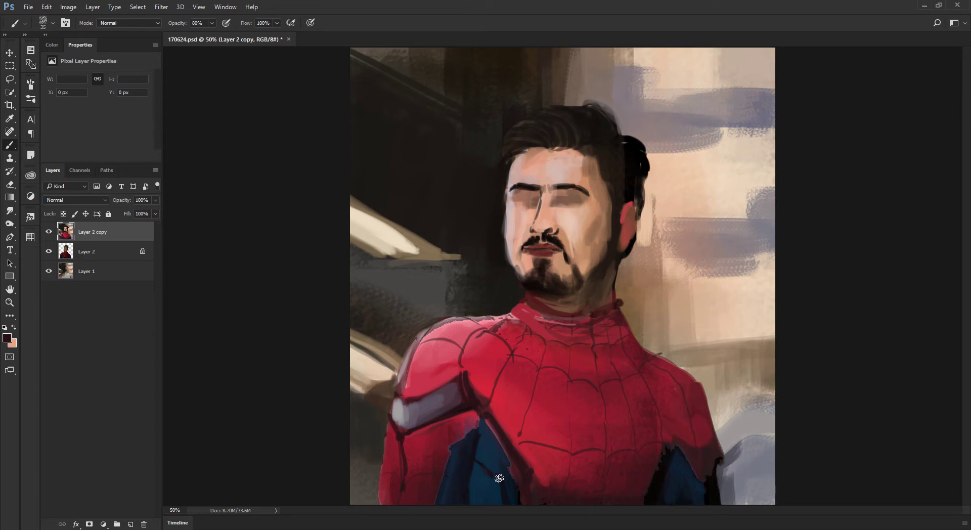
Darken the edges of the blue panel and paint the dark arm band on the arm against the light background
{"action": "left_click", "coordinate": [503, 470], "text": "alt"}
{"action": "key", "text": "bracketright"}
{"action": "left_click", "coordinate": [667, 458], "text": "alt"}
{"action": "mouse_move", "coordinate": [664, 448]}
{"action": "left_mouse_down"}
{"action": "mouse_move", "coordinate": [701, 435]}
{"action": "mouse_move", "coordinate": [692, 443]}
{"action": "mouse_move", "coordinate": [703, 428]}
{"action": "mouse_move", "coordinate": [708, 438]}
{"action": "mouse_move", "coordinate": [707, 427]}
{"action": "mouse_move", "coordinate": [713, 440]}
{"action": "mouse_move", "coordinate": [686, 448]}
{"action": "mouse_move", "coordinate": [706, 476]}
{"action": "mouse_move", "coordinate": [711, 439]}
{"action": "mouse_move", "coordinate": [701, 444]}
{"action": "mouse_move", "coordinate": [716, 456]}
{"action": "mouse_move", "coordinate": [688, 453]}
{"action": "mouse_move", "coordinate": [699, 409]}
{"action": "mouse_move", "coordinate": [701, 471]}
{"action": "mouse_move", "coordinate": [719, 505]}
{"action": "mouse_move", "coordinate": [708, 509]}
{"action": "mouse_move", "coordinate": [717, 476]}
{"action": "mouse_move", "coordinate": [720, 505]}
{"action": "left_mouse_up"}
{"action": "left_click", "coordinate": [689, 451], "text": "alt"}
{"action": "key", "text": "]"}
{"action": "left_click", "coordinate": [685, 450], "text": "alt"}
{"action": "left_click", "coordinate": [697, 416], "text": "alt"}
{"action": "key", "text": "bracketright"}
{"action": "left_click", "coordinate": [714, 457], "text": "alt"}
{"action": "key", "text": "bracketleft"}
{"action": "key", "text": "bracketleft"}
{"action": "mouse_move", "coordinate": [715, 457]}
{"action": "left_mouse_down"}
{"action": "mouse_move", "coordinate": [720, 490]}
{"action": "mouse_move", "coordinate": [704, 469]}
{"action": "mouse_move", "coordinate": [714, 457]}
{"action": "mouse_move", "coordinate": [724, 477]}
{"action": "mouse_move", "coordinate": [717, 445]}
{"action": "left_mouse_up"}
{"action": "left_click", "coordinate": [701, 468], "text": "alt"}
{"action": "left_click", "coordinate": [714, 462], "text": "alt"}
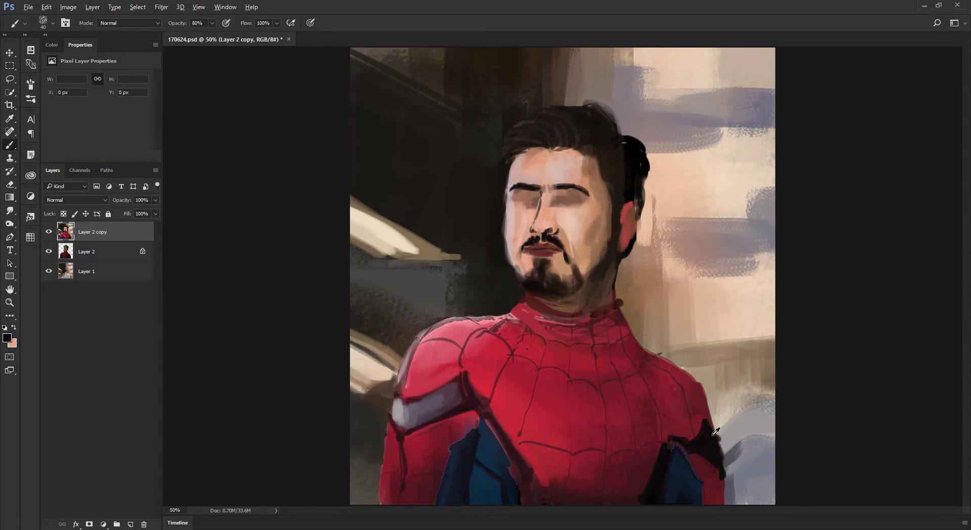
Paint the background beside the dark-banded arm with a sampled grey tone at 30% opacity
{"action": "left_click", "coordinate": [742, 395], "text": "alt"}
{"action": "key", "text": "3"}
{"action": "mouse_move", "coordinate": [749, 405]}
{"action": "left_mouse_down"}
{"action": "mouse_move", "coordinate": [764, 470]}
{"action": "mouse_move", "coordinate": [734, 410]}
{"action": "mouse_move", "coordinate": [732, 492]}
{"action": "left_mouse_up"}
{"action": "left_click_drag", "start_coordinate": [752, 438], "coordinate": [749, 489]}
Blend the light background behind the neck and head with sampled peach tones, reducing the brush to 50 px and 20% opacity
{"action": "left_click", "coordinate": [716, 448], "text": "alt"}
{"action": "left_click", "coordinate": [718, 318], "text": "alt"}
{"action": "key", "text": "]"}
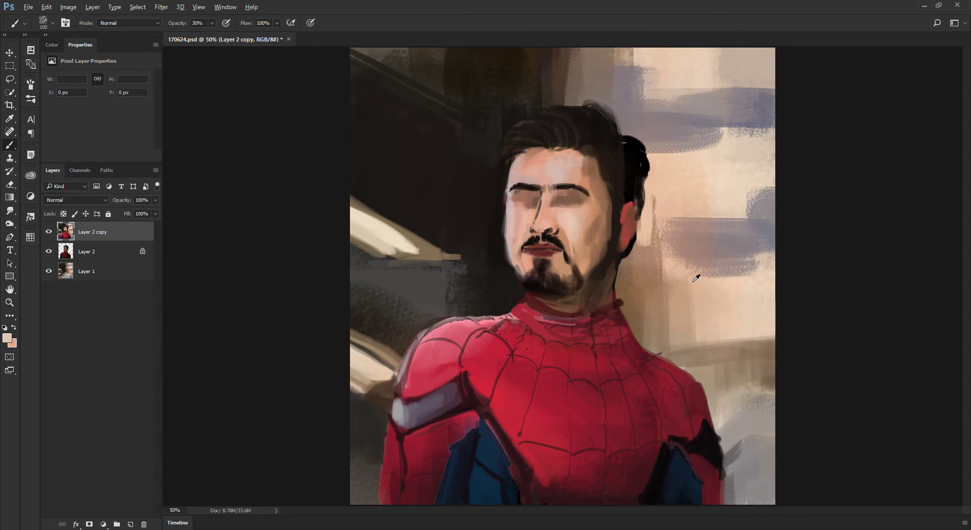
{"action": "mouse_move", "coordinate": [710, 261]}
{"action": "left_mouse_down"}
{"action": "mouse_move", "coordinate": [685, 271]}
{"action": "mouse_move", "coordinate": [706, 304]}
{"action": "left_mouse_up"}
{"action": "key", "text": "bracketleft"}
{"action": "key", "text": "bracketleft"}
{"action": "key", "text": "bracketleft"}
{"action": "key", "text": "bracketleft"}
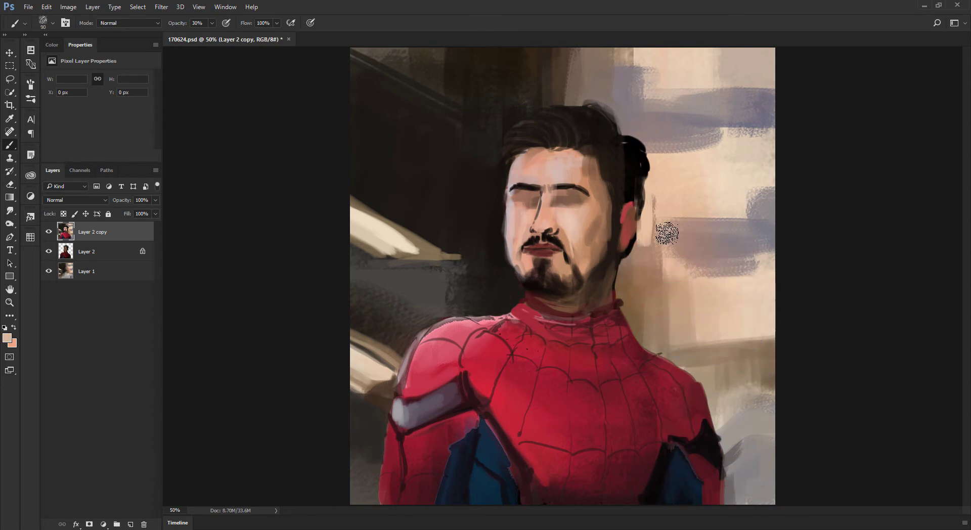
{"action": "key", "text": "bracketleft"}
{"action": "key", "text": "2"}
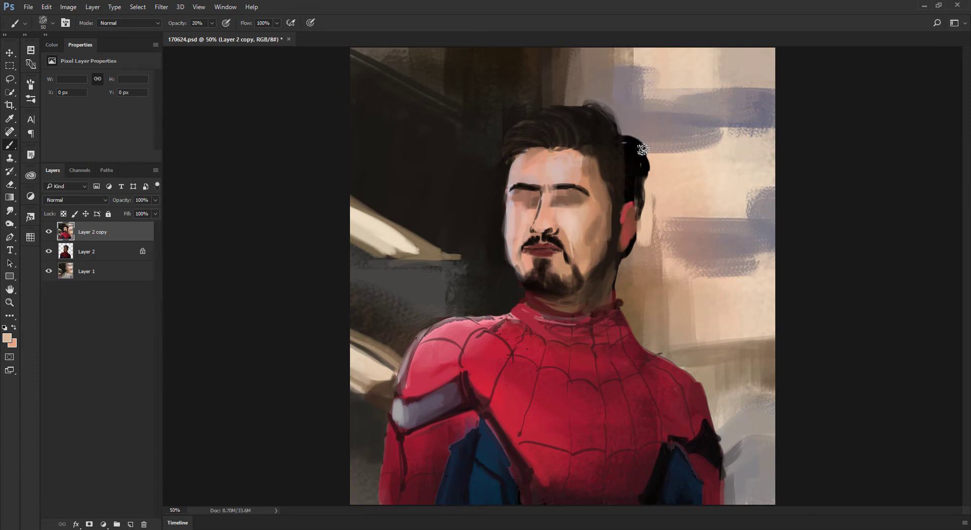
{"action": "left_click_drag", "start_coordinate": [698, 181], "coordinate": [718, 178]}
Glaze the back of the hair, the neck and the outer shoulder and arm edge with light peach at 10% opacity
{"action": "key", "text": "1"}
{"action": "mouse_move", "coordinate": [648, 154]}
{"action": "left_mouse_down"}
{"action": "mouse_move", "coordinate": [634, 149]}
{"action": "mouse_move", "coordinate": [643, 240]}
{"action": "left_mouse_up"}
{"action": "mouse_move", "coordinate": [636, 170]}
{"action": "left_mouse_down"}
{"action": "mouse_move", "coordinate": [625, 321]}
{"action": "mouse_move", "coordinate": [647, 310]}
{"action": "mouse_move", "coordinate": [618, 303]}
{"action": "mouse_move", "coordinate": [698, 401]}
{"action": "mouse_move", "coordinate": [666, 351]}
{"action": "mouse_move", "coordinate": [739, 477]}
{"action": "left_mouse_up"}
{"action": "left_click_drag", "start_coordinate": [724, 383], "coordinate": [727, 497]}
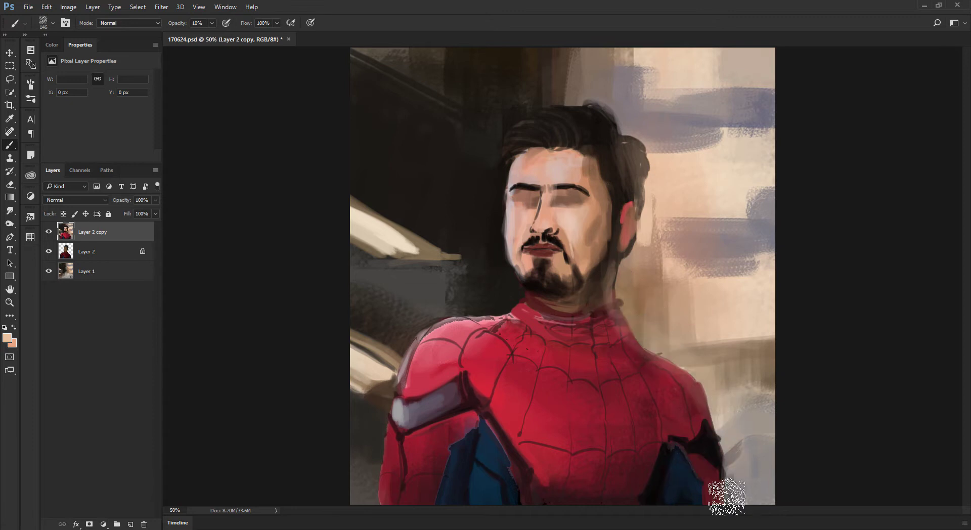
Lasso the facial features and copy them to a new layer, then remove the unrelated pasted image layer
{"action": "left_click", "coordinate": [524, 252], "text": "alt"}
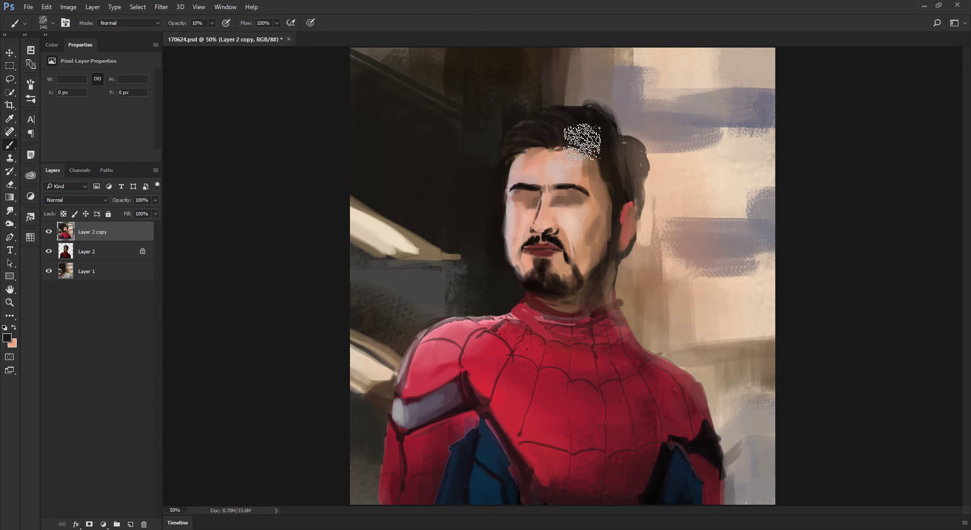
{"action": "key", "text": "l"}
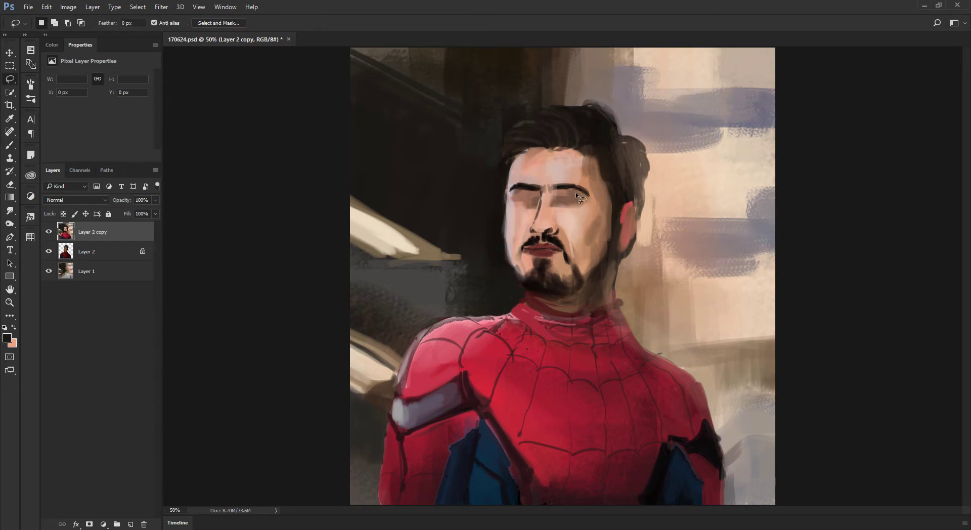
{"action": "left_click_drag", "start_coordinate": [547, 233], "coordinate": [542, 181]}
{"action": "left_click_drag", "start_coordinate": [518, 260], "coordinate": [544, 228]}
{"action": "key", "text": "ctrl+j"}
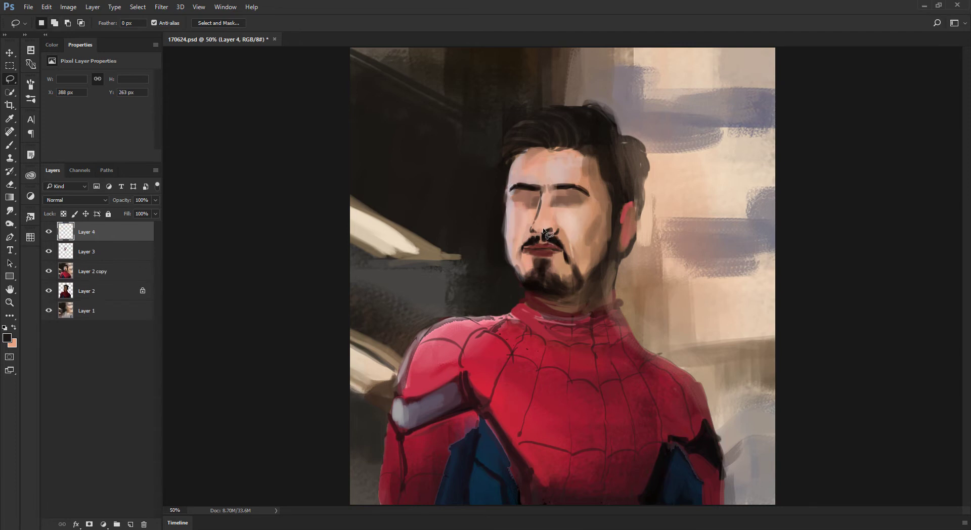
{"action": "key", "text": "ctrl+v"}
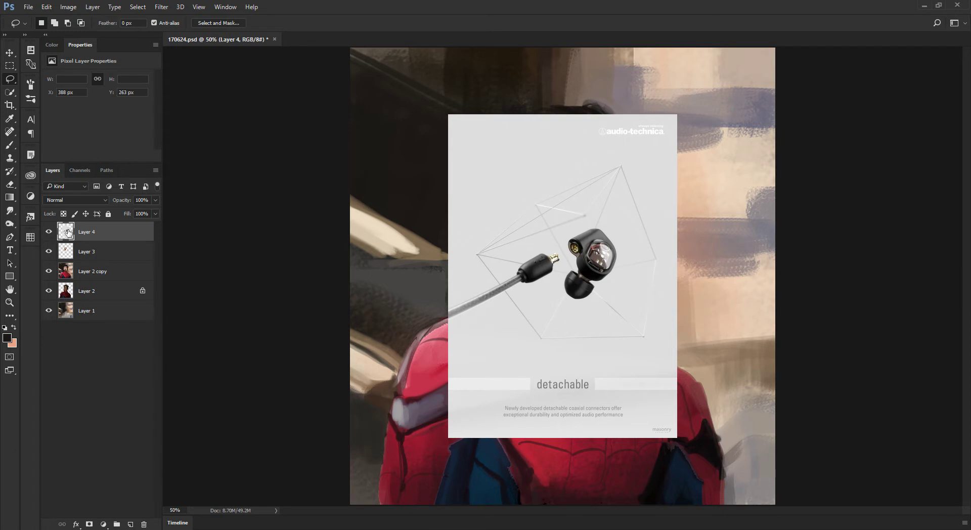
{"action": "key", "text": "Delete"}
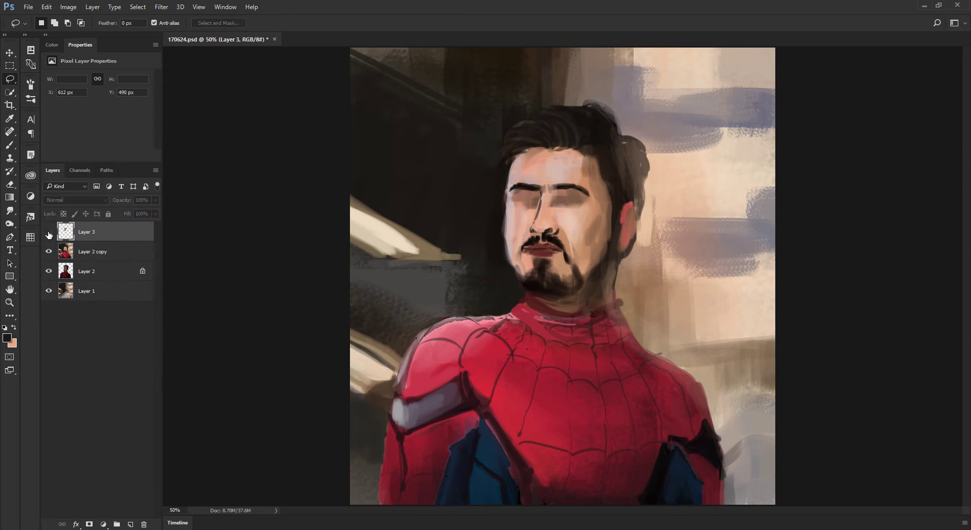
Widen the copied facial features to about 108%, skew them vertically by -1.81° and warp the brows, nose and mouth towards the ear
{"action": "left_click", "coordinate": [10, 53]}
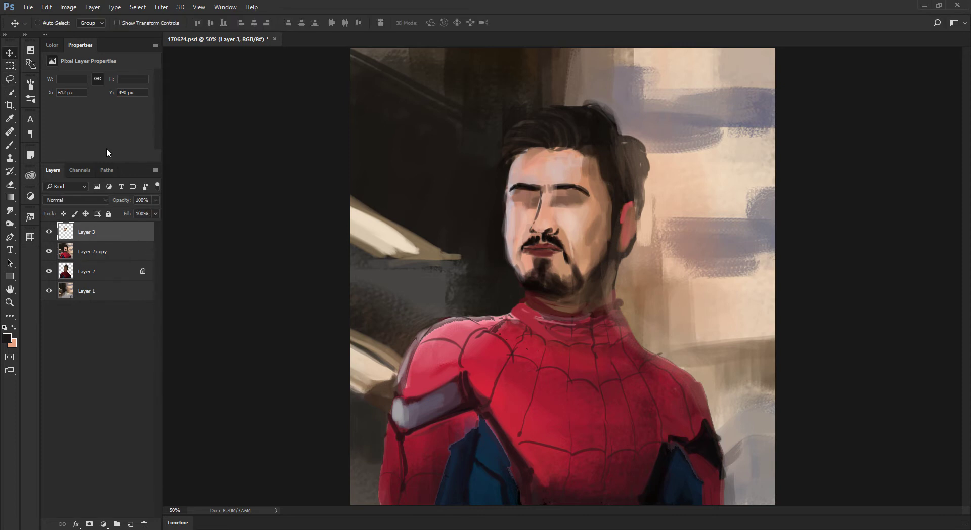
{"action": "key", "text": "ctrl+t"}
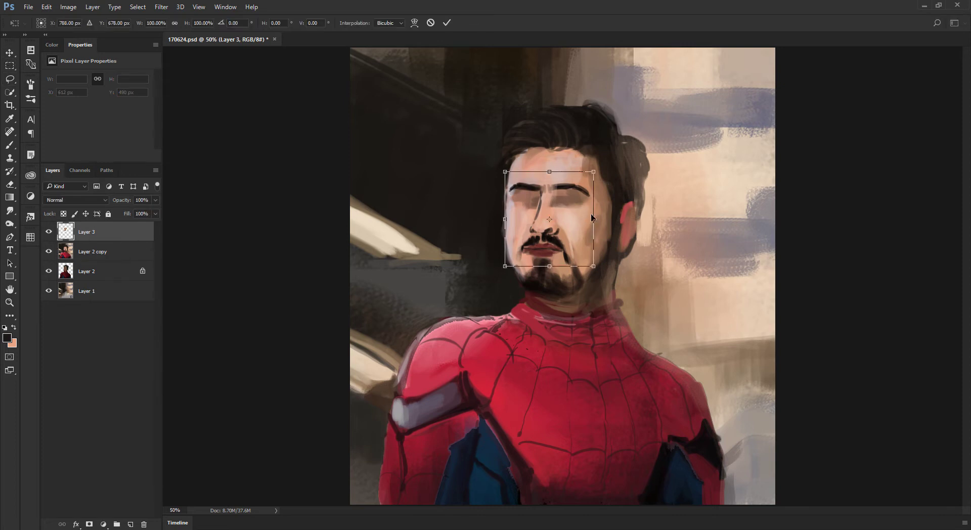
{"action": "left_click_drag", "start_coordinate": [594, 215], "coordinate": [601, 219]}
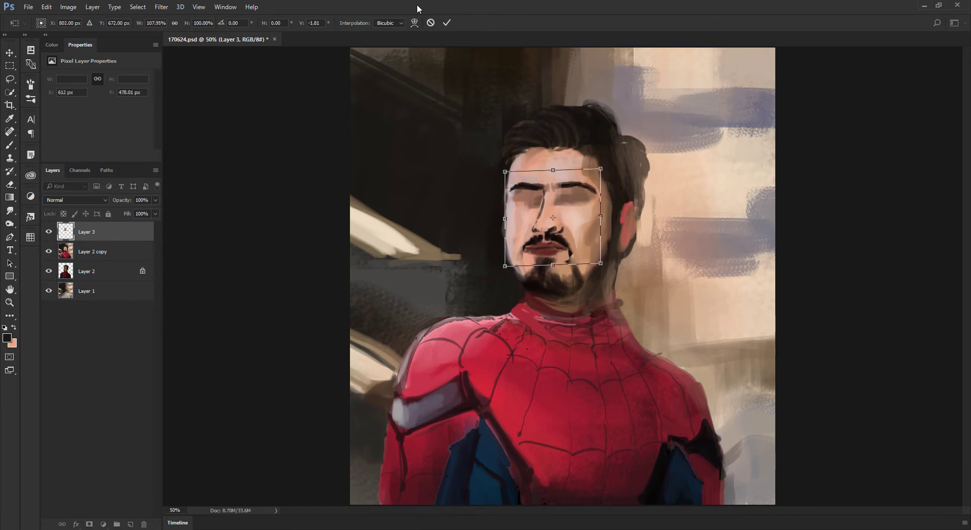
{"action": "left_click", "coordinate": [414, 23]}
{"action": "mouse_move", "coordinate": [551, 191]}
{"action": "left_mouse_down"}
{"action": "mouse_move", "coordinate": [534, 190]}
{"action": "mouse_move", "coordinate": [567, 185]}
{"action": "left_mouse_up"}
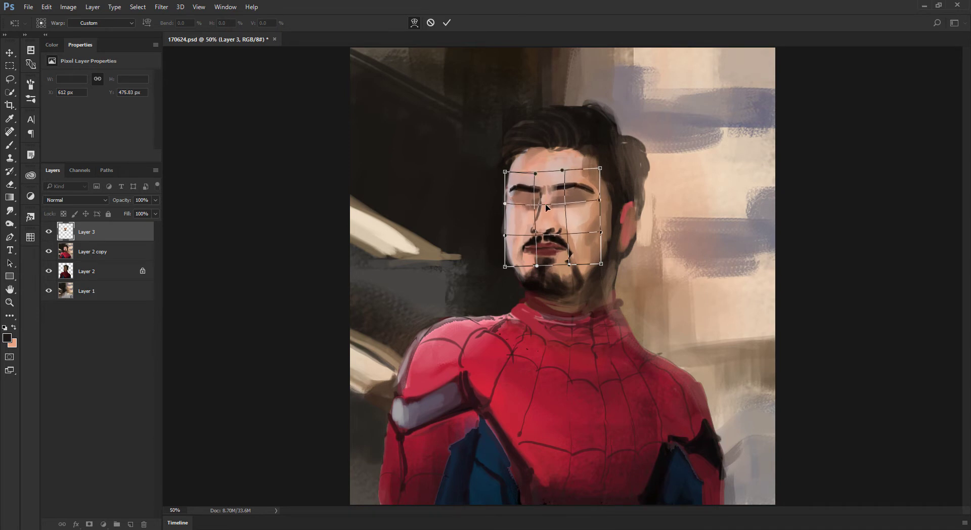
{"action": "left_click_drag", "start_coordinate": [548, 256], "coordinate": [551, 256]}
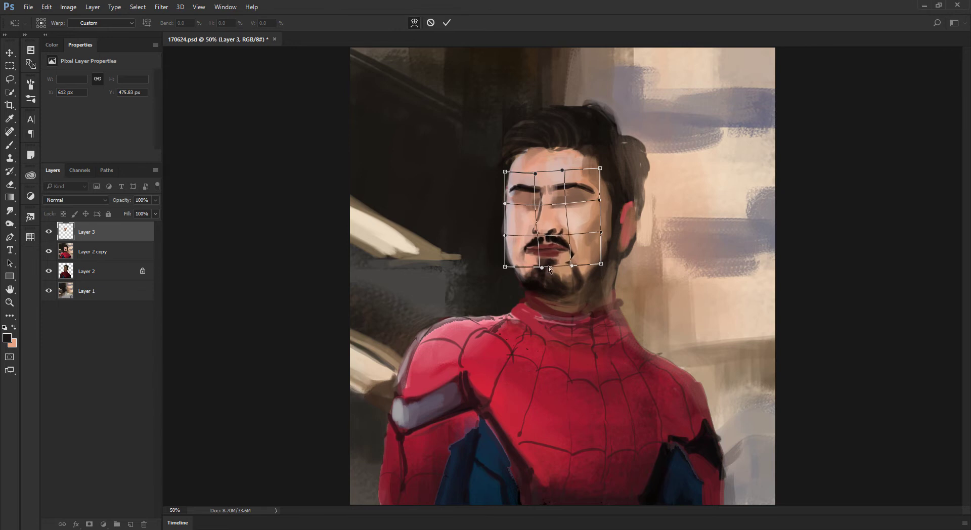
{"action": "key", "text": "Return"}
Compare the reshaped features at reduced size and merge their layer into the Layer 2 copy
{"action": "key", "text": "ctrl+minus"}
{"action": "key", "text": "ctrl+minus"}
{"action": "key", "text": "ctrl+minus"}
{"action": "key", "text": "ctrl+plus"}
{"action": "key", "text": "ctrl+plus"}
{"action": "key", "text": "ctrl+plus"}
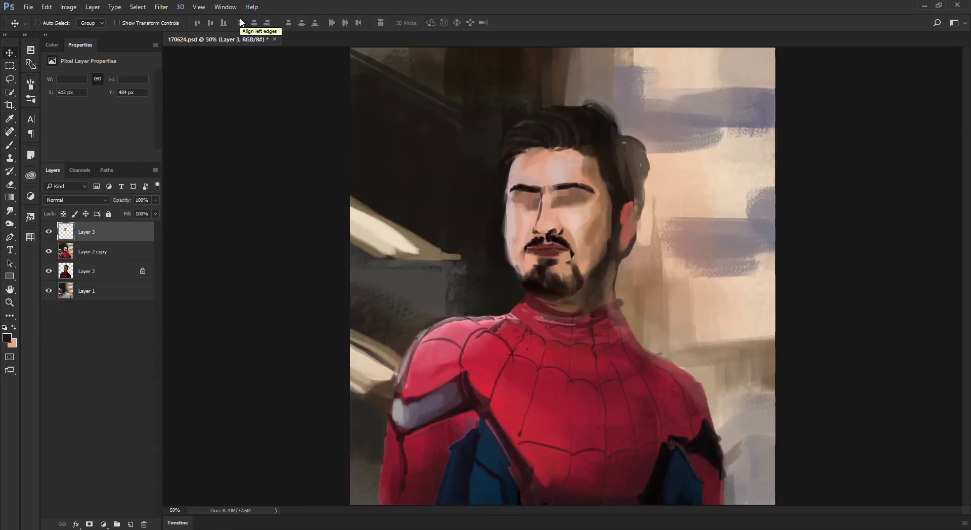
{"action": "key", "text": "ctrl+minus"}
{"action": "key", "text": "Delete"}
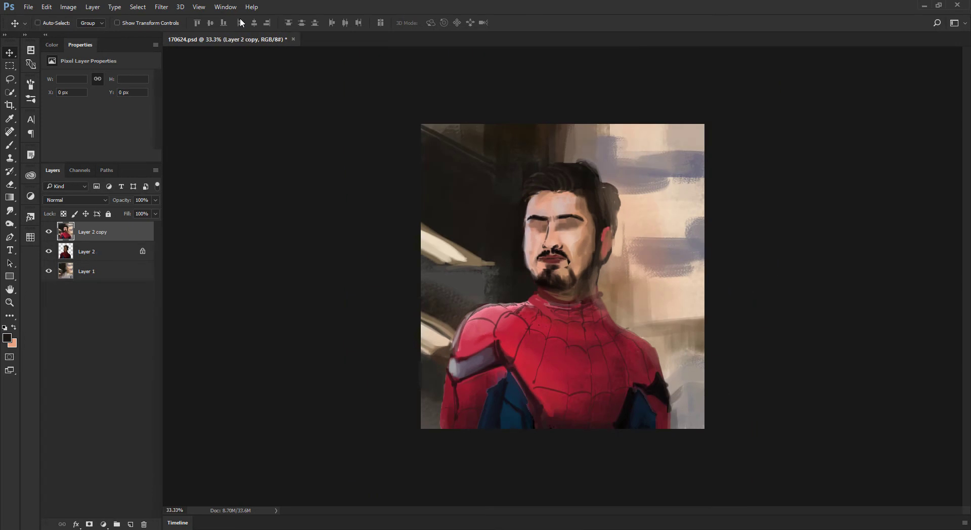
Lasso the whole head, copy it to a new layer, scale it to about 92% and nudge it slightly upward
{"action": "key", "text": "l"}
{"action": "mouse_move", "coordinate": [524, 165]}
{"action": "left_mouse_down"}
{"action": "mouse_move", "coordinate": [513, 247]}
{"action": "mouse_move", "coordinate": [527, 281]}
{"action": "left_mouse_up"}
{"action": "left_click_drag", "start_coordinate": [585, 301], "coordinate": [526, 152]}
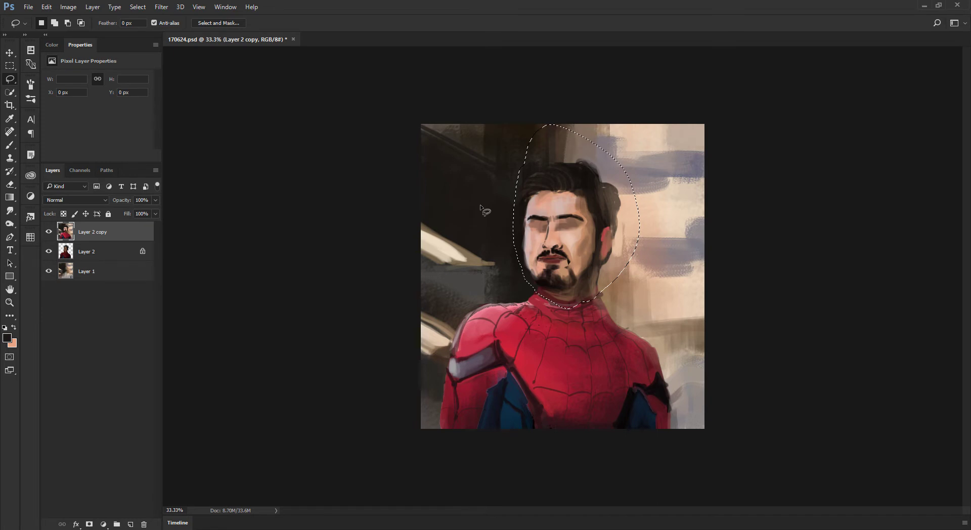
{"action": "key", "text": "ctrl+j"}
{"action": "key", "text": "ctrl+t"}
{"action": "left_click_drag", "start_coordinate": [509, 123], "coordinate": [520, 137]}
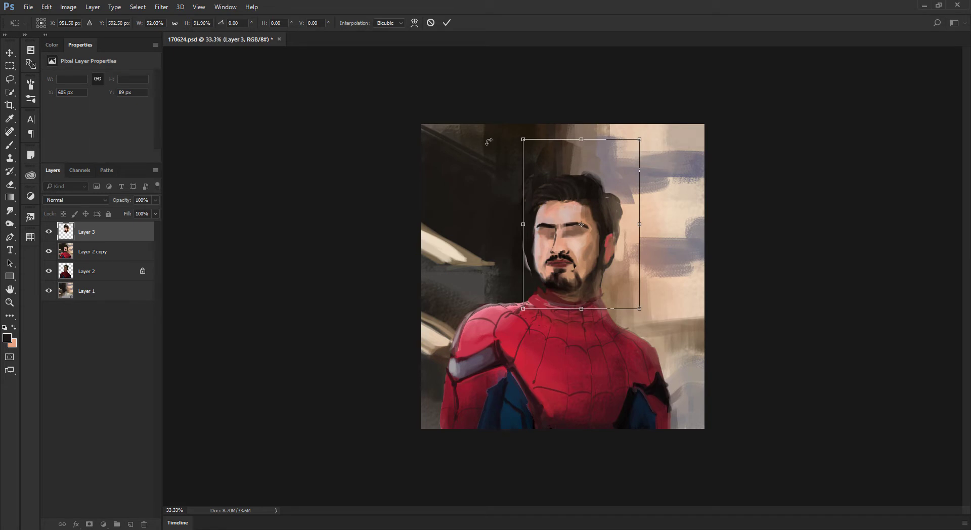
{"action": "key", "text": "shift+Up"}
{"action": "key", "text": "Return"}
Cover the old face edge with sampled dark background tones at 36% opacity and erase the copied backdrop above the hair
{"action": "key", "text": "e"}
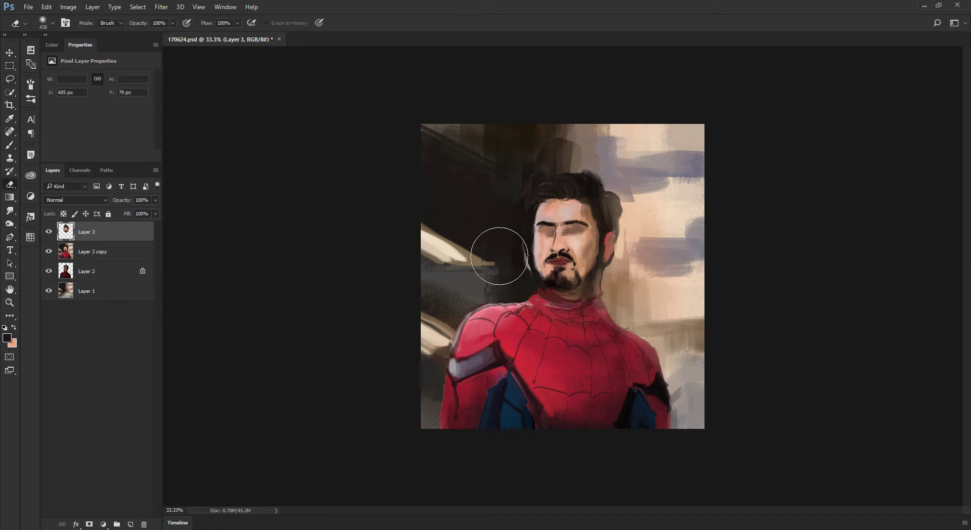
{"action": "key", "text": "b"}
{"action": "mouse_move", "coordinate": [527, 254]}
{"action": "left_mouse_down"}
{"action": "mouse_move", "coordinate": [526, 276]}
{"action": "mouse_move", "coordinate": [521, 253]}
{"action": "mouse_move", "coordinate": [523, 262]}
{"action": "left_mouse_up"}
{"action": "right_click", "coordinate": [521, 242], "text": "alt"}
{"action": "key", "text": "ctrl+plus"}
{"action": "key", "text": "bracketleft"}
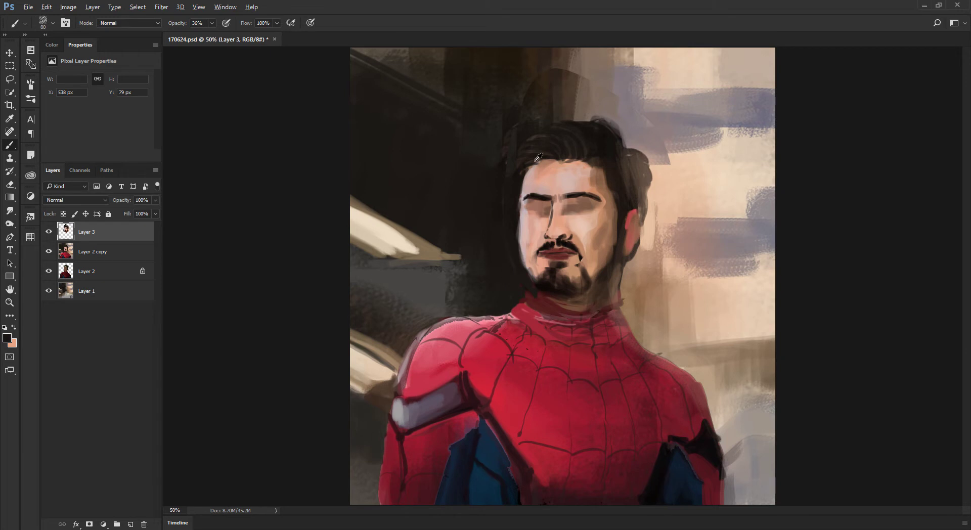
{"action": "key", "text": "bracketright"}
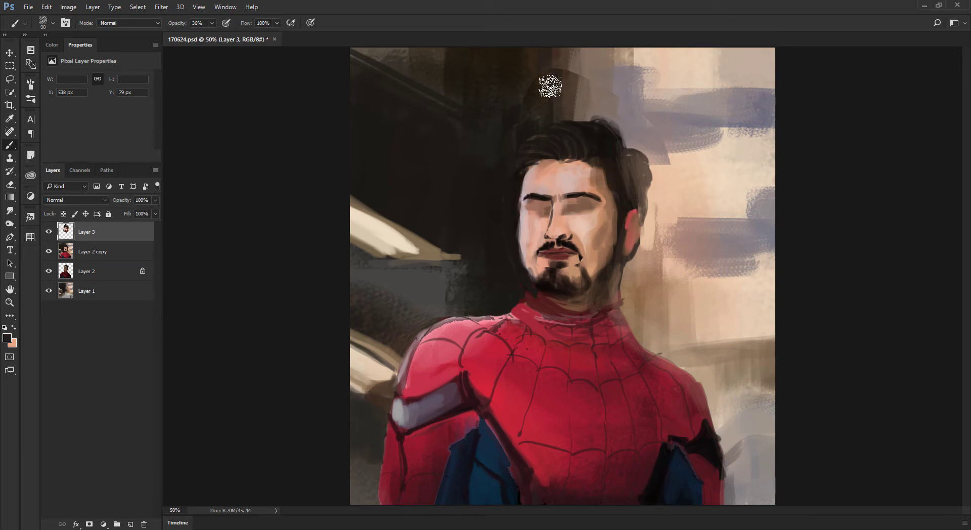
{"action": "key", "text": "e"}
{"action": "mouse_move", "coordinate": [550, 87]}
{"action": "left_mouse_down"}
{"action": "mouse_move", "coordinate": [518, 74]}
{"action": "mouse_move", "coordinate": [627, 72]}
{"action": "left_mouse_up"}
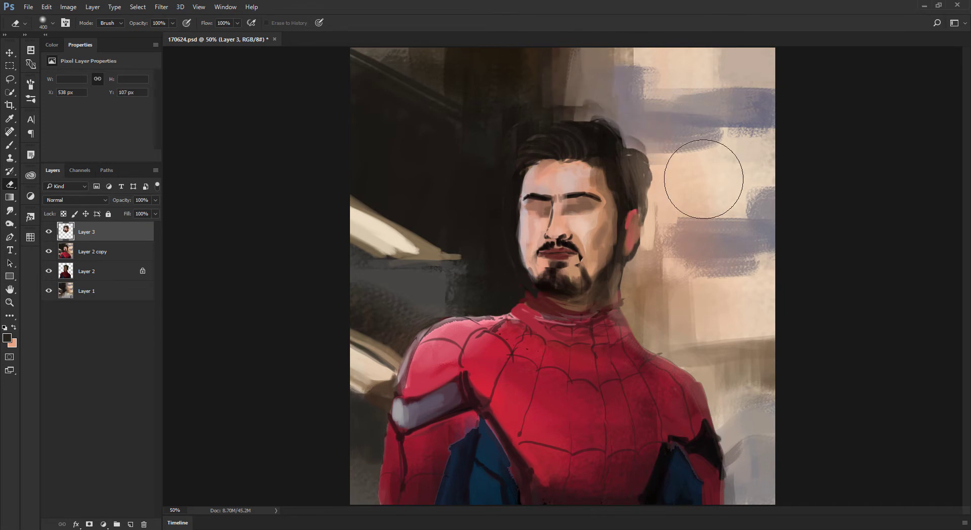
Merge the resized head into the Layer 2 copy and duplicate the merged layer
{"action": "key", "text": "ctrl+minus"}
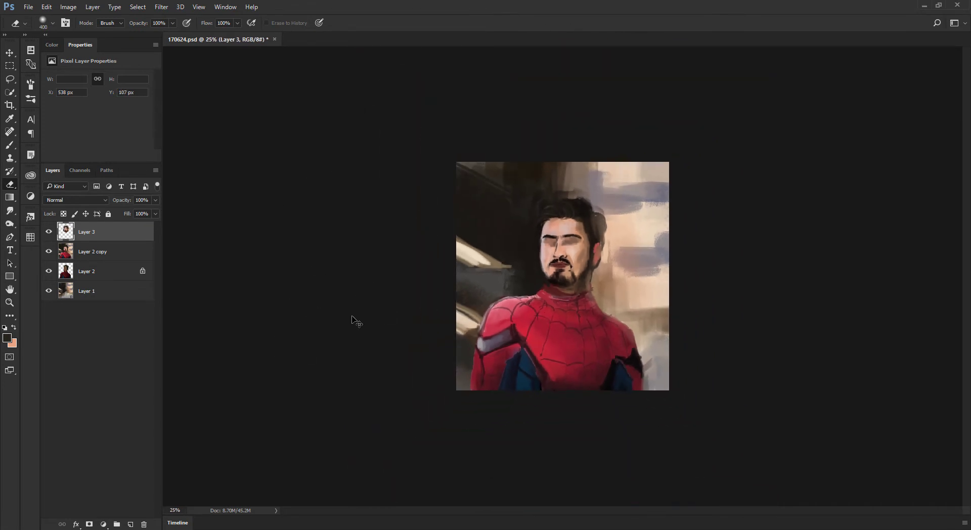
{"action": "key", "text": "ctrl+plus"}
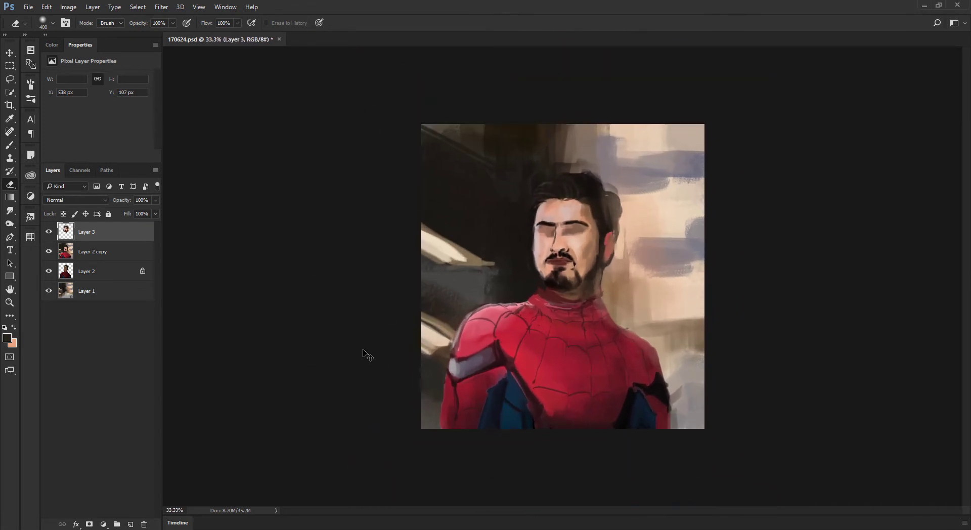
{"action": "key", "text": "ctrl+e"}
{"action": "key", "text": "ctrl+j"}
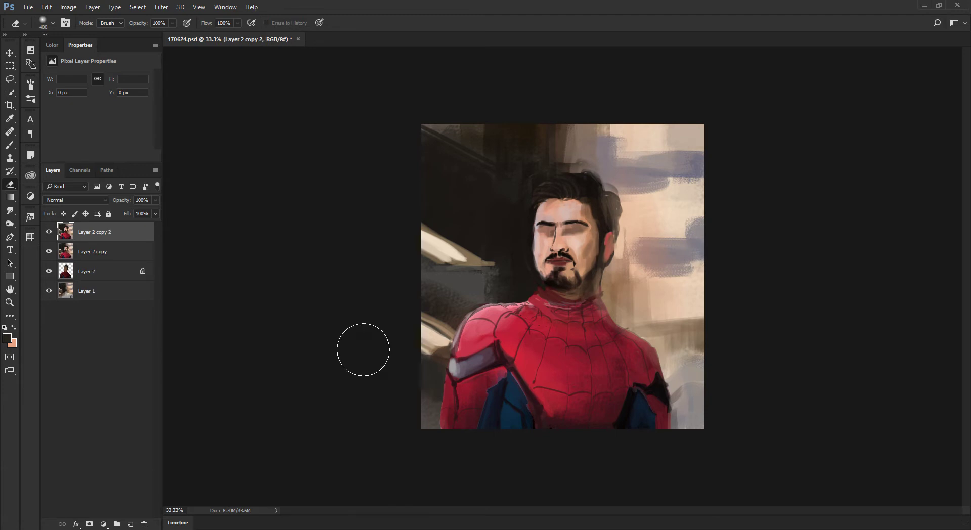
Compare the painting stages by hiding the upper layers down to the background and showing them again one by one
{"action": "key", "text": "ctrl+plus"}
{"action": "left_click_drag", "start_coordinate": [48, 232], "coordinate": [51, 276]}
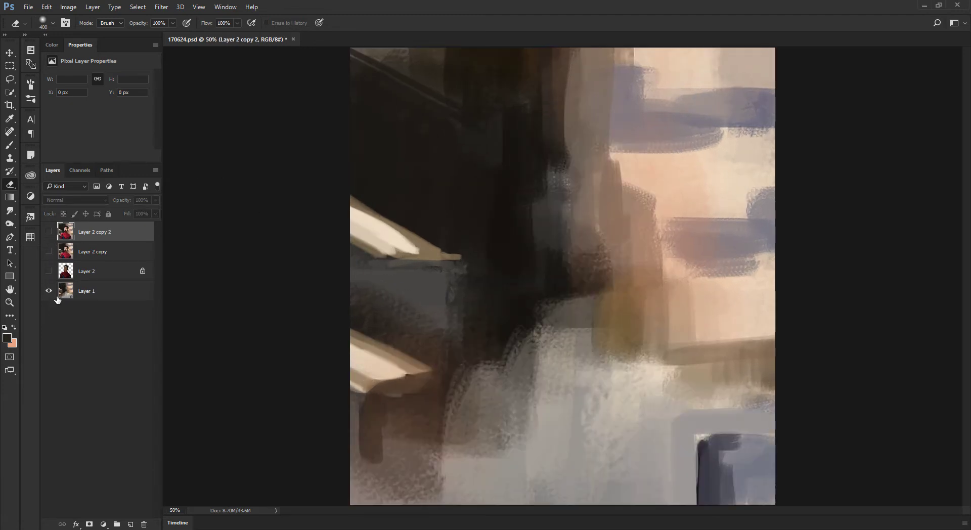
{"action": "key", "text": "ctrl+minus"}
{"action": "key", "text": "ctrl+minus"}
{"action": "left_click", "coordinate": [48, 271]}
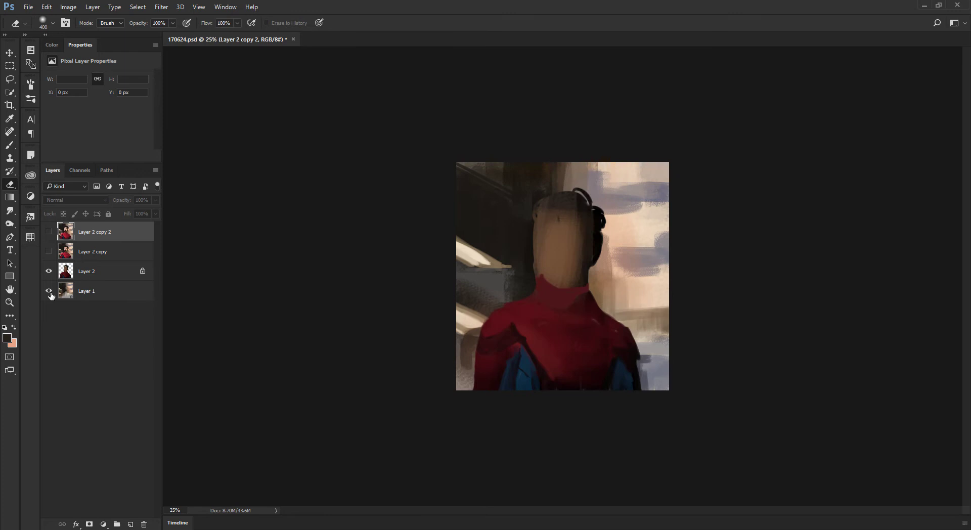
{"action": "left_click", "coordinate": [49, 251]}
{"action": "left_click", "coordinate": [49, 251]}
{"action": "left_click", "coordinate": [49, 252]}
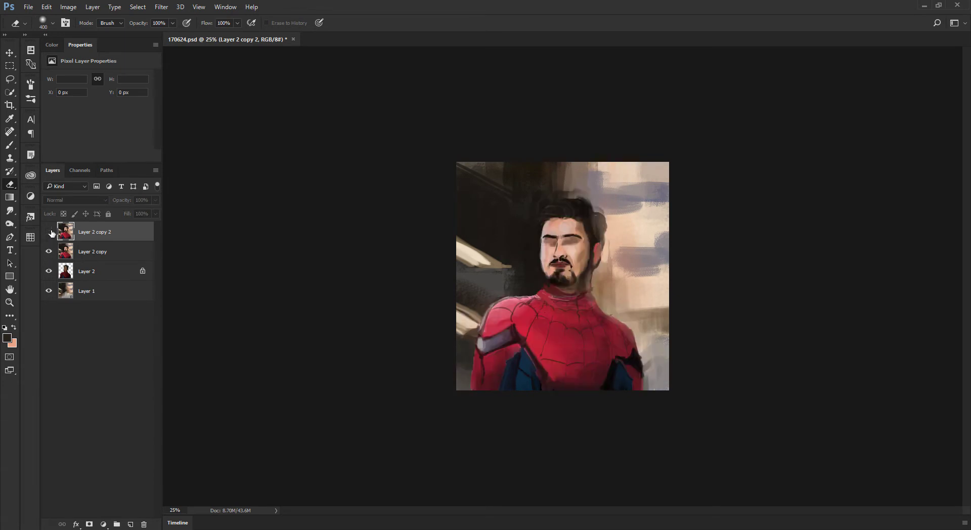
{"action": "key", "text": "ctrl+plus"}
{"action": "key", "text": "ctrl+plus"}
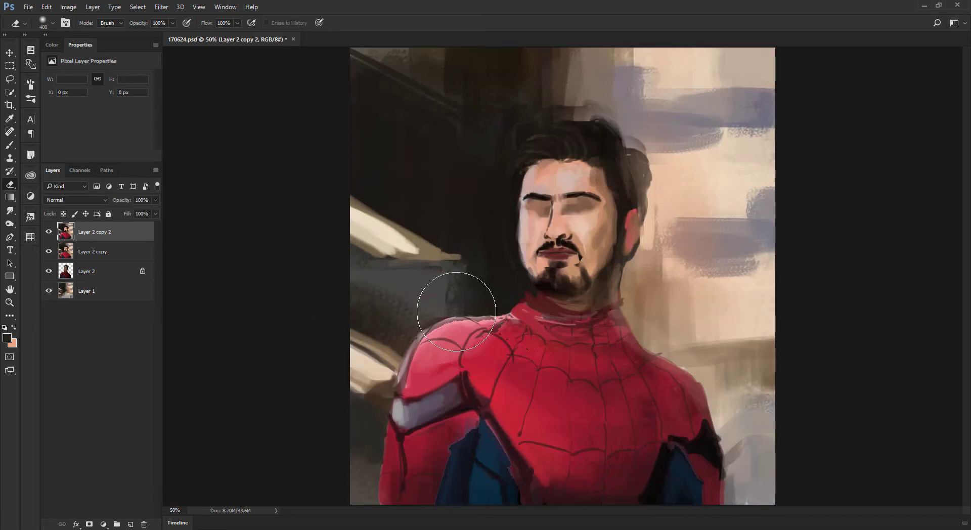
Paint the inner end of the violet-grey arm band with a sampled muted purple at 80% opacity
{"action": "key", "text": "b"}
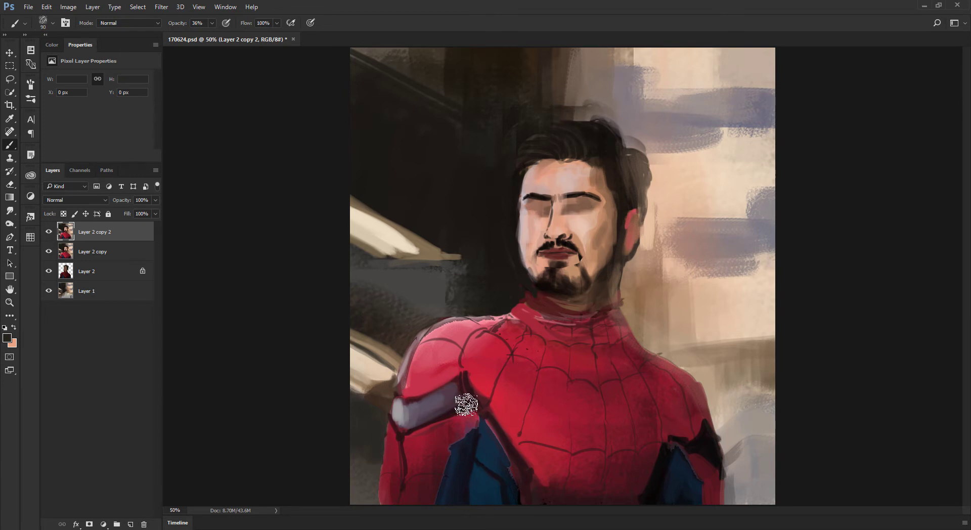
{"action": "left_click", "coordinate": [438, 405], "text": "alt"}
{"action": "key", "text": "["}
{"action": "key", "text": "bracketleft"}
{"action": "key", "text": "bracketleft"}
{"action": "key", "text": "bracketleft"}
{"action": "left_click", "coordinate": [456, 396], "text": "alt"}
{"action": "key", "text": "bracketleft"}
{"action": "key", "text": "bracketleft"}
{"action": "key", "text": "bracketleft"}
{"action": "key", "text": "8"}
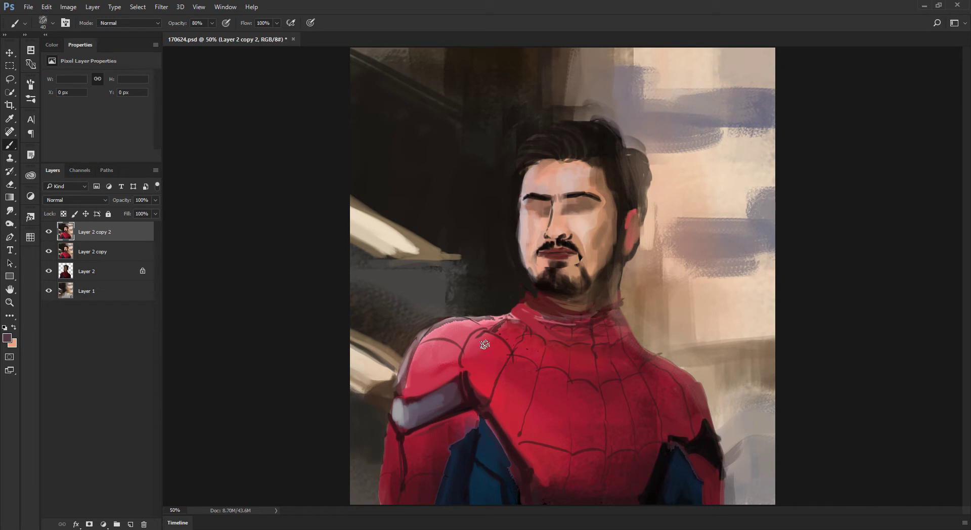
{"action": "mouse_move", "coordinate": [467, 382]}
{"action": "left_mouse_down"}
{"action": "mouse_move", "coordinate": [482, 405]}
{"action": "mouse_move", "coordinate": [448, 385]}
{"action": "mouse_move", "coordinate": [458, 394]}
{"action": "left_mouse_up"}
Redraw the upper edge of the arm band in sampled dark maroon with a 30 px brush
{"action": "key", "text": "bracketright"}
{"action": "key", "text": "bracketleft"}
{"action": "key", "text": "bracketleft"}
{"action": "left_click", "coordinate": [461, 404], "text": "alt"}
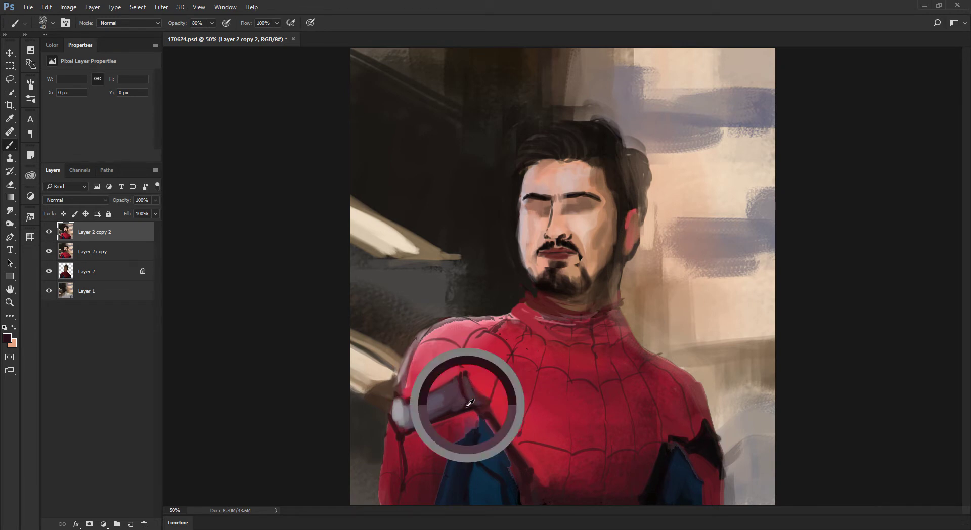
{"action": "left_click", "coordinate": [468, 407], "text": "alt"}
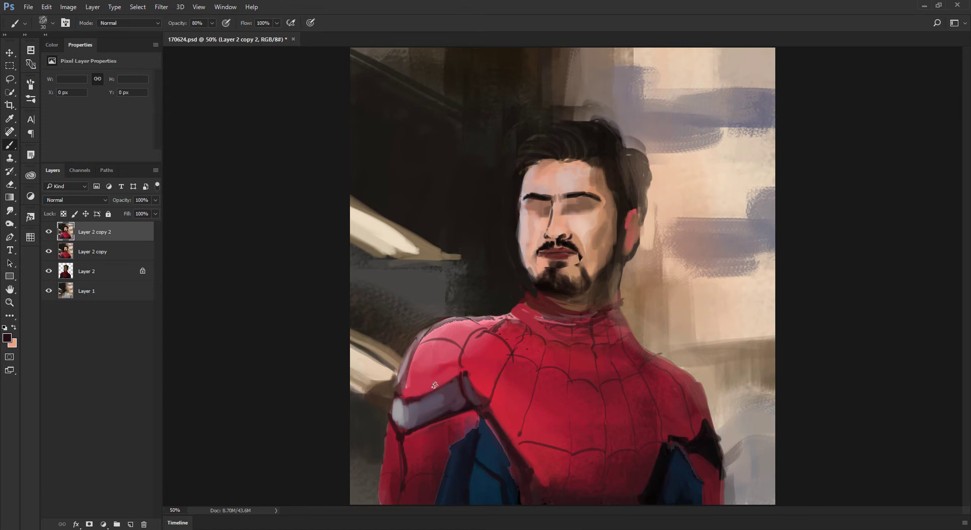
{"action": "mouse_move", "coordinate": [423, 386]}
{"action": "left_mouse_down"}
{"action": "mouse_move", "coordinate": [443, 383]}
{"action": "mouse_move", "coordinate": [418, 396]}
{"action": "mouse_move", "coordinate": [447, 389]}
{"action": "mouse_move", "coordinate": [410, 400]}
{"action": "mouse_move", "coordinate": [429, 388]}
{"action": "mouse_move", "coordinate": [406, 402]}
{"action": "left_mouse_up"}
Repaint the outer end of the arm band with sampled pale violet-grey tones, enlarging the brush
{"action": "left_click", "coordinate": [448, 389], "text": "alt"}
{"action": "key", "text": "bracketright"}
{"action": "left_click", "coordinate": [414, 402], "text": "alt"}
{"action": "left_click", "coordinate": [409, 401], "text": "alt"}
{"action": "key", "text": "bracketright"}
{"action": "left_click_drag", "start_coordinate": [406, 402], "coordinate": [412, 414]}
{"action": "left_click", "coordinate": [412, 407], "text": "alt"}
Soften the outer edge of the shoulder highlight with sampled greyish-pink tones at 30% opacity, enlarging the brush to 50 px
{"action": "key", "text": "3"}
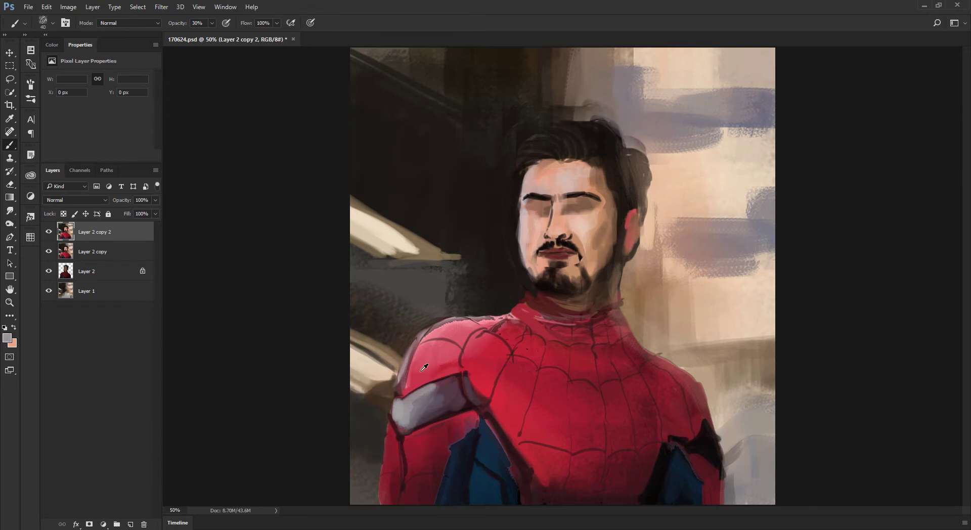
{"action": "left_click_drag", "start_coordinate": [408, 356], "coordinate": [413, 375]}
{"action": "left_click", "coordinate": [422, 354], "text": "alt"}
{"action": "key", "text": "bracketright"}
{"action": "key", "text": "bracketright"}
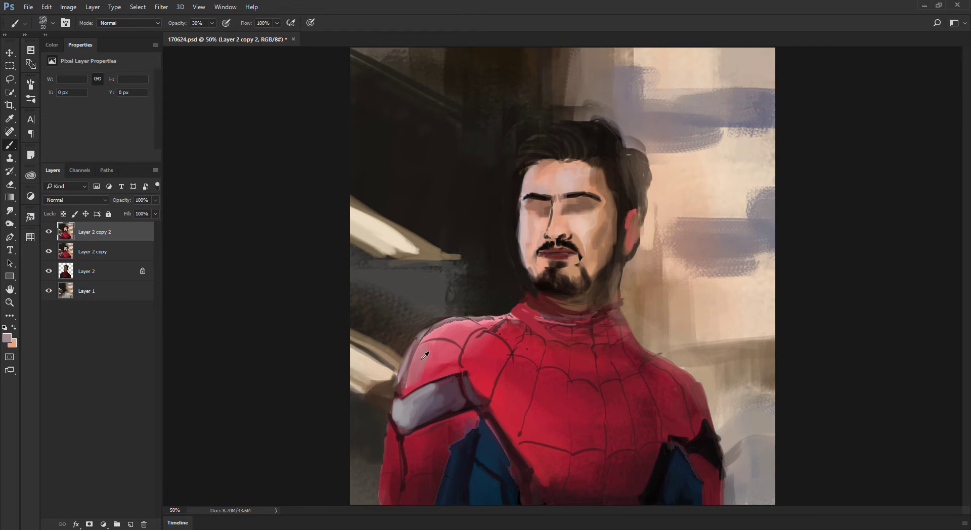
{"action": "left_click", "coordinate": [422, 357], "text": "alt"}
{"action": "right_click", "coordinate": [539, 288], "text": "alt+shift"}
{"action": "left_click", "coordinate": [419, 354], "text": "alt"}
Trim the collar's dark-side edge with sampled near-black at 100% opacity, then blend the collar with sampled red at 30% opacity
{"action": "right_click", "coordinate": [495, 283], "text": "alt+shift"}
{"action": "left_click", "coordinate": [523, 305], "text": "alt"}
{"action": "key", "text": "0"}
{"action": "left_click", "coordinate": [511, 289], "text": "alt"}
{"action": "left_click", "coordinate": [521, 297], "text": "alt"}
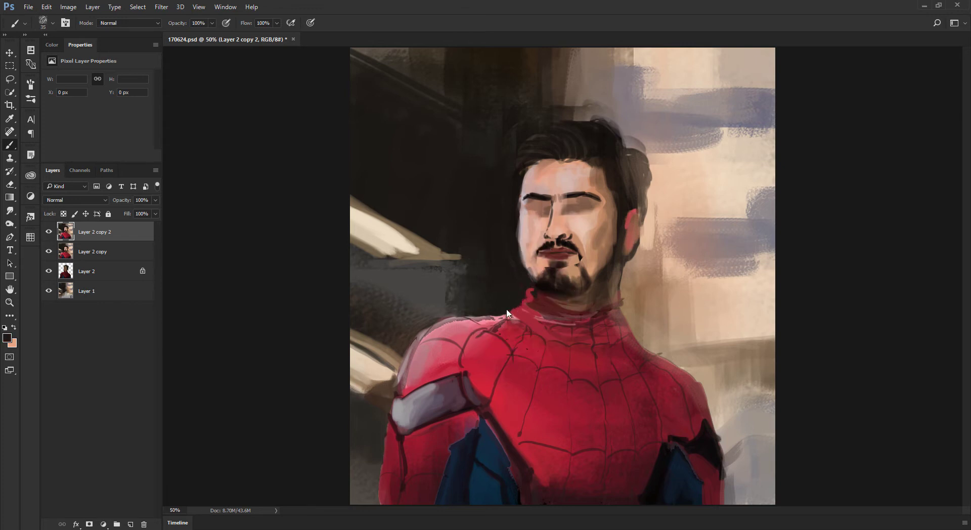
{"action": "left_click", "coordinate": [536, 301], "text": "alt"}
{"action": "key", "text": "3"}
{"action": "mouse_move", "coordinate": [536, 301]}
{"action": "left_mouse_down"}
{"action": "mouse_move", "coordinate": [600, 308]}
{"action": "mouse_move", "coordinate": [584, 324]}
{"action": "mouse_move", "coordinate": [543, 328]}
{"action": "left_mouse_up"}
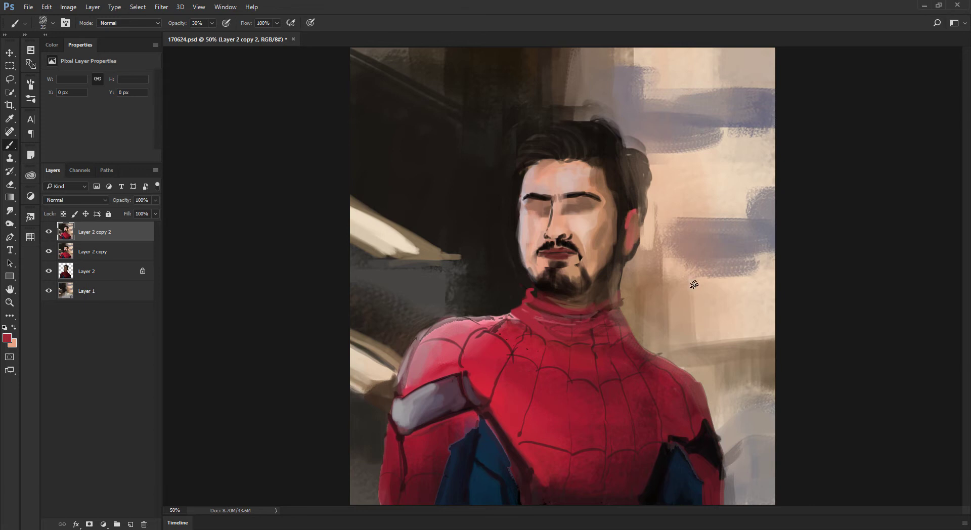
Lasso the black patch on the arm at the light side, copy it to a new layer and move it slightly higher
{"action": "left_click", "coordinate": [714, 458], "text": "alt"}
{"action": "left_click", "coordinate": [722, 437], "text": "alt"}
{"action": "left_click", "coordinate": [713, 438], "text": "alt"}
{"action": "key", "text": "l"}
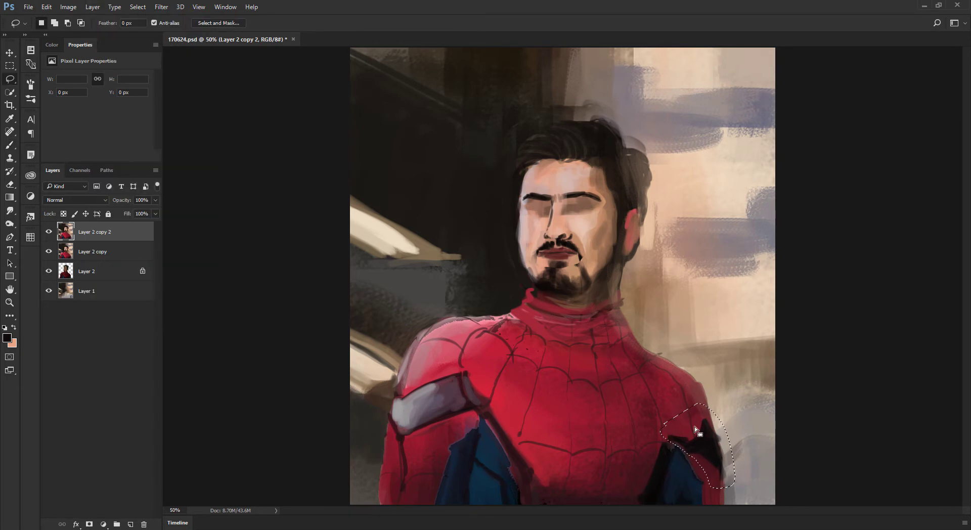
{"action": "key", "text": "ctrl+shift+alt+n"}
{"action": "key", "text": "ctrl+d"}
{"action": "key", "text": "b"}
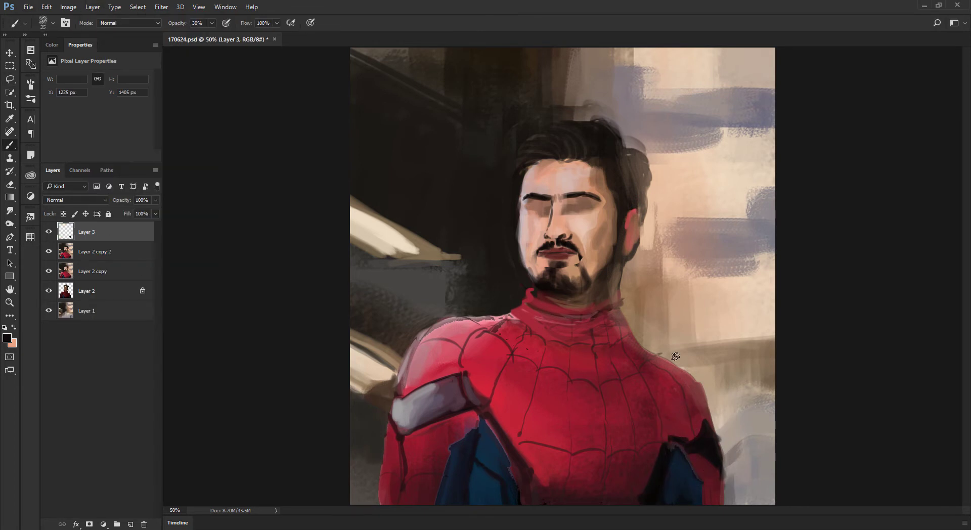
{"action": "key", "text": "ctrl+t"}
{"action": "left_click_drag", "start_coordinate": [734, 445], "coordinate": [733, 419]}
{"action": "key", "text": "Return"}
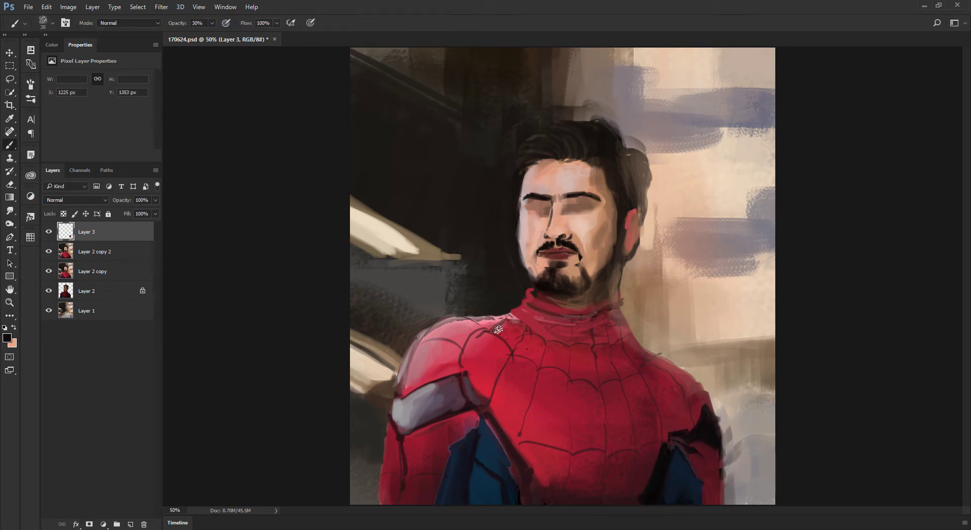
Repaint the outer edge of the sleeve below the black patch with sampled tones and a 45 px brush
{"action": "left_click", "coordinate": [714, 475], "text": "alt"}
{"action": "key", "text": "]"}
{"action": "key", "text": "]"}
{"action": "left_click_drag", "start_coordinate": [718, 456], "coordinate": [721, 501]}
{"action": "key", "text": "6"}
{"action": "key", "text": "6"}
{"action": "left_click", "coordinate": [695, 476], "text": "alt"}
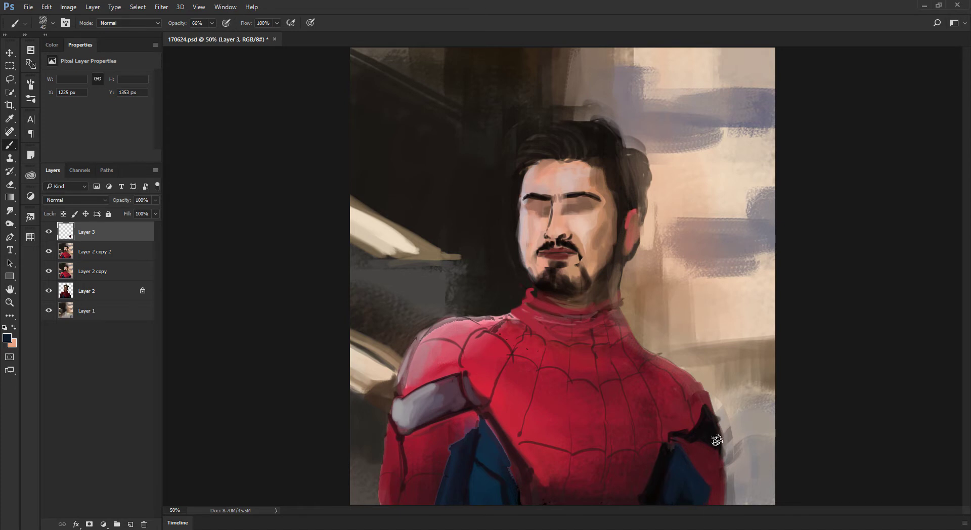
Paint lighter blue highlights on the blue panel beside the black arm patch with a 60 px brush
{"action": "left_click", "coordinate": [712, 468], "text": "alt"}
{"action": "left_click", "coordinate": [696, 471], "text": "alt"}
{"action": "left_click", "coordinate": [706, 467], "text": "alt"}
{"action": "left_click", "coordinate": [696, 485], "text": "alt"}
{"action": "right_click", "coordinate": [689, 459], "text": "alt+shift"}
{"action": "left_click_drag", "start_coordinate": [691, 471], "coordinate": [691, 487]}
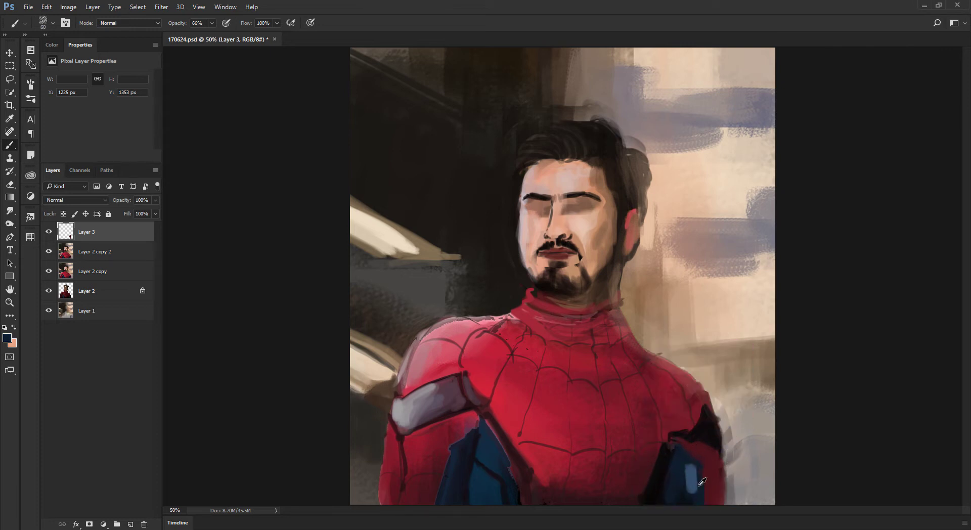
{"action": "left_click", "coordinate": [689, 475], "text": "alt"}
{"action": "left_click_drag", "start_coordinate": [692, 471], "coordinate": [697, 495]}
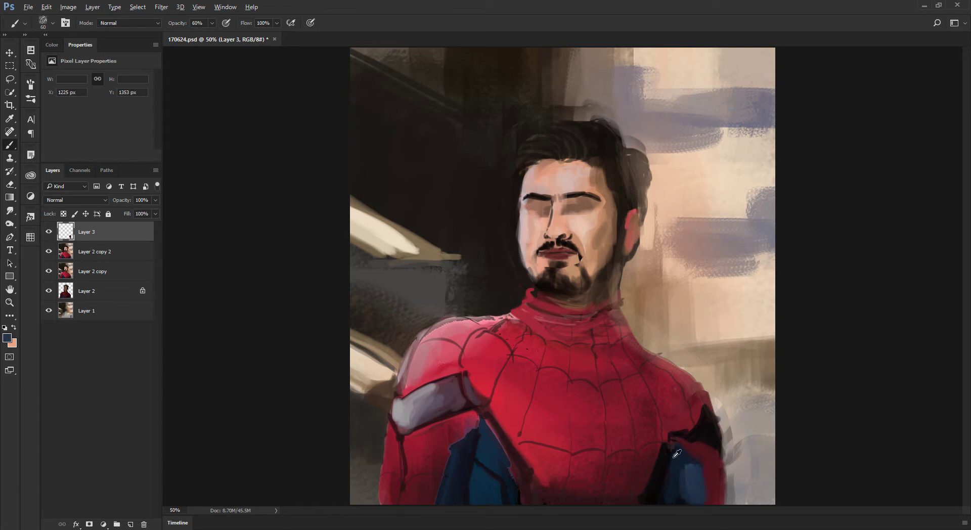
{"action": "left_click", "coordinate": [688, 466], "text": "alt"}
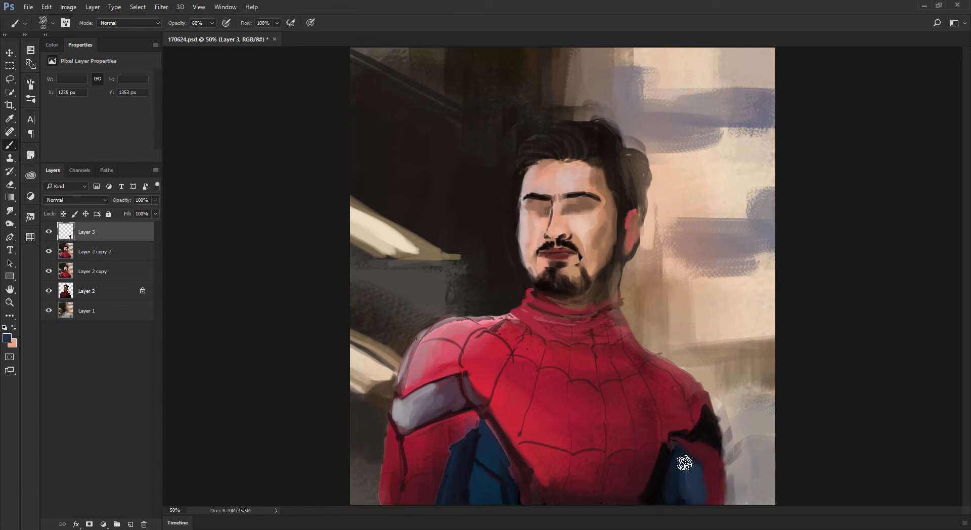
Clean up the border between the blue panel and the red sleeve with sampled sleeve colour and a smaller brush
{"action": "left_click", "coordinate": [713, 478], "text": "alt"}
{"action": "key", "text": "["}
{"action": "key", "text": "["}
{"action": "left_click_drag", "start_coordinate": [700, 463], "coordinate": [702, 476]}
Erase stray paint around the light-side shoulder and refine the black arm patch with sampled near-black at 50% opacity
{"action": "left_click", "coordinate": [664, 397], "text": "alt"}
{"action": "key", "text": "e"}
{"action": "mouse_move", "coordinate": [703, 384]}
{"action": "left_mouse_down"}
{"action": "mouse_move", "coordinate": [720, 364]}
{"action": "mouse_move", "coordinate": [672, 363]}
{"action": "left_mouse_up"}
{"action": "key", "text": "b"}
{"action": "left_click", "coordinate": [712, 418], "text": "alt"}
{"action": "key", "text": "bracketleft"}
{"action": "key", "text": "5"}
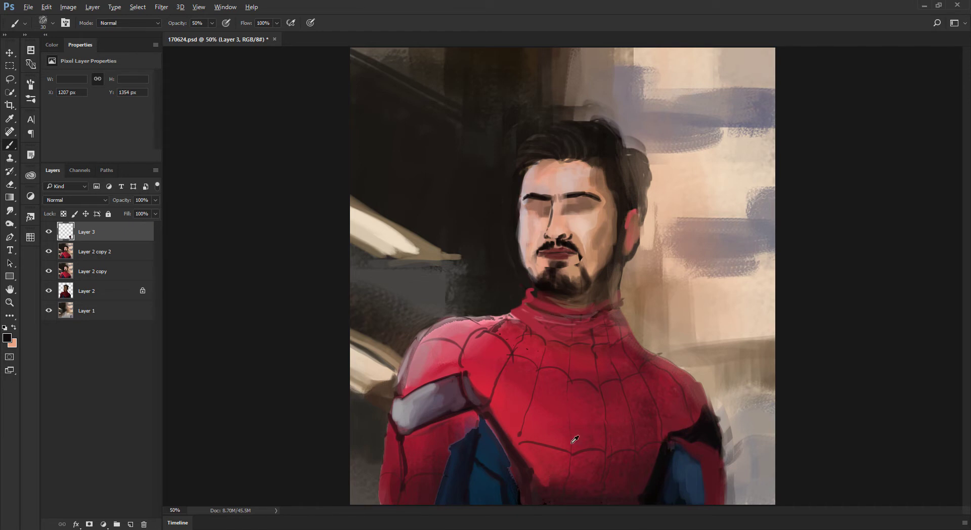
Redraw the dark seam between the chest and the large blue side panel with sampled suit tones
{"action": "left_click", "coordinate": [547, 457], "text": "alt"}
{"action": "left_click", "coordinate": [521, 475], "text": "alt"}
{"action": "left_click", "coordinate": [508, 451], "text": "alt"}
{"action": "left_click_drag", "start_coordinate": [490, 406], "coordinate": [528, 455]}
{"action": "left_click", "coordinate": [555, 466], "text": "alt"}
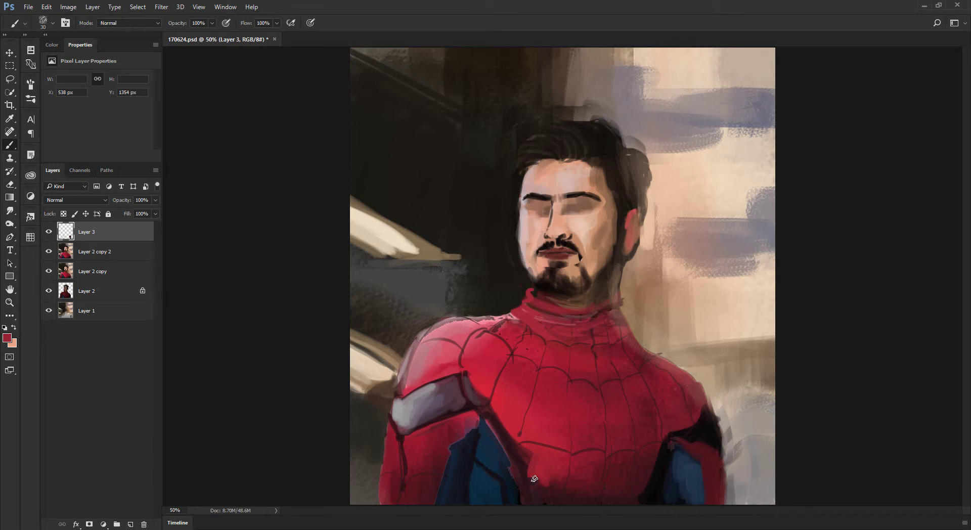
Retouch the web lines on the chest, shoulder and banded sleeve with sampled dark reds
{"action": "left_click", "coordinate": [499, 417], "text": "alt"}
{"action": "left_click", "coordinate": [476, 350], "text": "alt"}
{"action": "key", "text": "bracketright"}
{"action": "left_click", "coordinate": [472, 333], "text": "alt"}
{"action": "left_click", "coordinate": [519, 432], "text": "alt"}
{"action": "left_click", "coordinate": [407, 415], "text": "alt"}
{"action": "left_click", "coordinate": [406, 449], "text": "alt"}
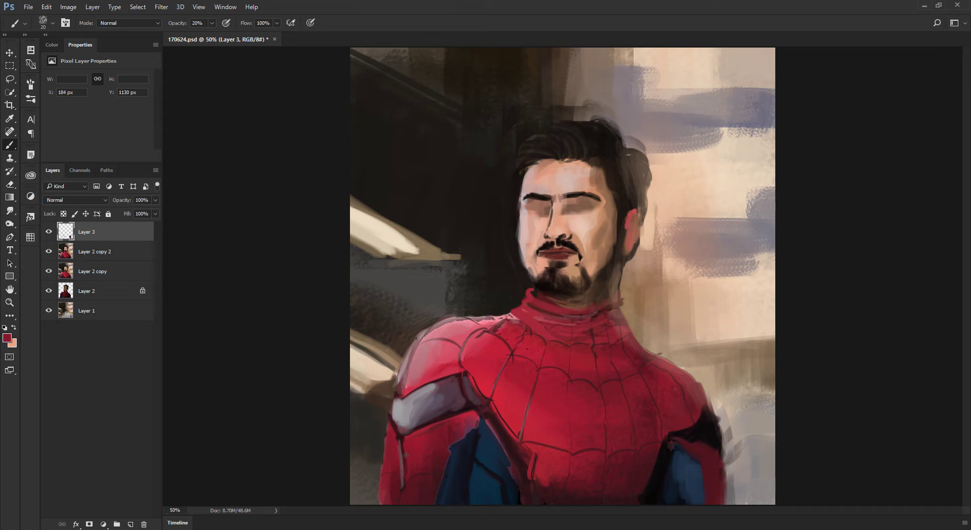
Soften the vertical seam on the banded sleeve and repaint the sleeve's outer edge with sampled red and a 30 px brush
{"action": "left_click", "coordinate": [406, 447], "text": "alt"}
{"action": "key", "text": "bracketright"}
{"action": "left_click_drag", "start_coordinate": [405, 442], "coordinate": [406, 472]}
{"action": "left_click", "coordinate": [407, 490], "text": "alt"}
{"action": "left_click", "coordinate": [389, 425], "text": "alt"}
{"action": "key", "text": "ctrl+minus"}
{"action": "key", "text": "ctrl+minus"}
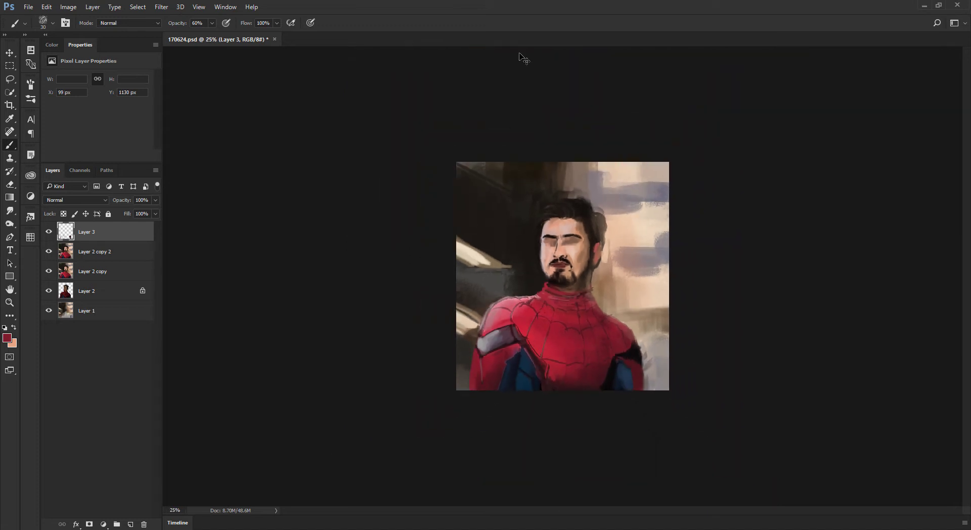
{"action": "key", "text": "ctrl+plus"}
{"action": "key", "text": "ctrl+plus"}
Blend the shading across the chest and collar with sampled suit tones at 60% opacity, varying the brush size
{"action": "left_click", "coordinate": [579, 385], "text": "alt"}
{"action": "key", "text": "bracketright"}
{"action": "left_click", "coordinate": [606, 355], "text": "alt"}
{"action": "left_click", "coordinate": [530, 294], "text": "alt"}
{"action": "key", "text": "bracketright"}
{"action": "left_click", "coordinate": [603, 310], "text": "alt"}
{"action": "key", "text": "bracketleft"}
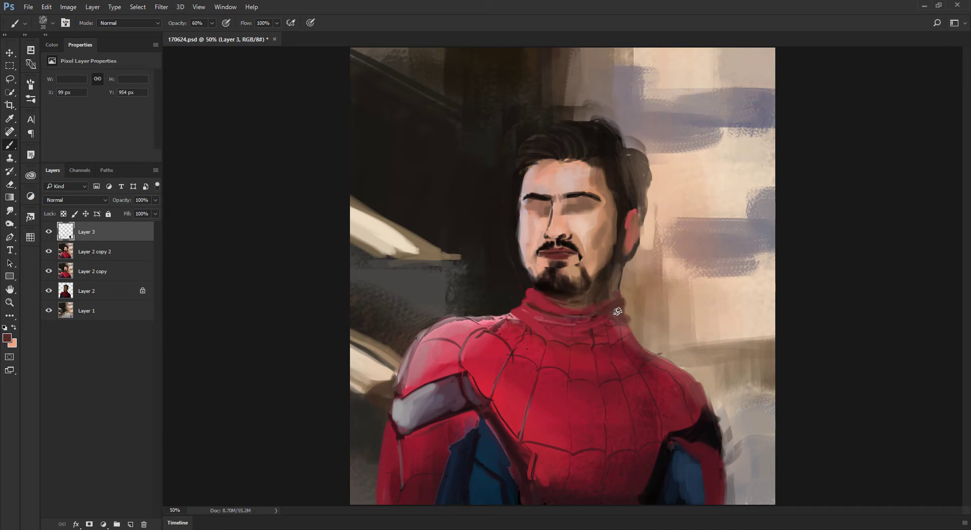
Shade the light-side end and lower folds of the collar with sampled dark and red tones
{"action": "left_click", "coordinate": [630, 317], "text": "alt"}
{"action": "left_click", "coordinate": [620, 310], "text": "alt"}
{"action": "left_click", "coordinate": [630, 318], "text": "alt"}
{"action": "left_click", "coordinate": [621, 317], "text": "alt"}
{"action": "left_click_drag", "start_coordinate": [623, 315], "coordinate": [554, 337]}
{"action": "left_click", "coordinate": [597, 317], "text": "alt"}
{"action": "left_click", "coordinate": [540, 302], "text": "alt"}
Paint the neck shadow above the collar with sampled brown tones at 60% opacity and a 40 px brush
{"action": "key", "text": "["}
{"action": "key", "text": "6"}
{"action": "left_click", "coordinate": [636, 299], "text": "alt"}
{"action": "left_click_drag", "start_coordinate": [631, 288], "coordinate": [626, 293]}
{"action": "left_click_drag", "start_coordinate": [573, 297], "coordinate": [543, 298]}
Check the whole painting at reduced size and flip it horizontally
{"action": "key", "text": "ctrl+minus"}
{"action": "key", "text": "ctrl+minus"}
{"action": "key", "text": "ctrl+minus"}
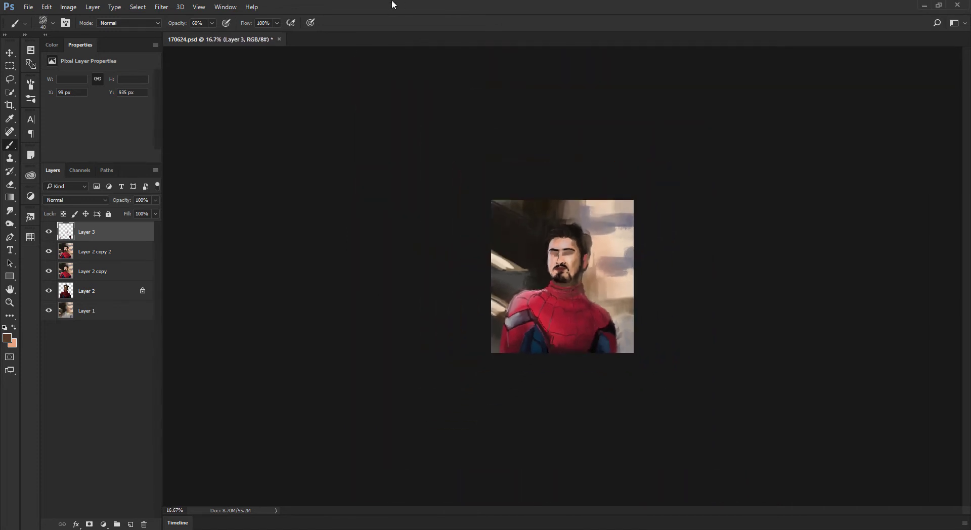
{"action": "key", "text": "ctrl+plus"}
{"action": "key", "text": "ctrl+plus"}
{"action": "key", "text": "ctrl+plus"}
{"action": "key", "text": "ctrl+shift+h"}
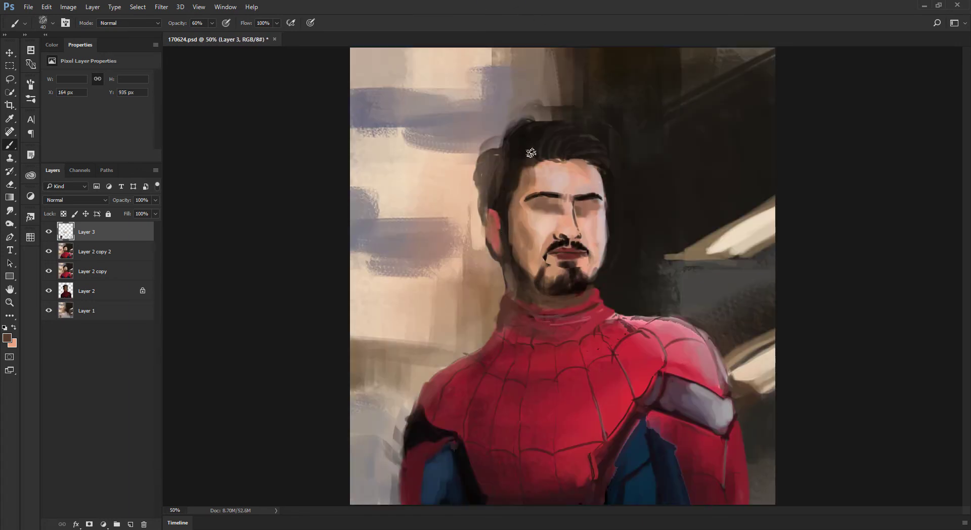
{"action": "key", "text": "ctrl+plus"}
{"action": "left_click_drag", "start_coordinate": [490, 157], "coordinate": [431, 188]}
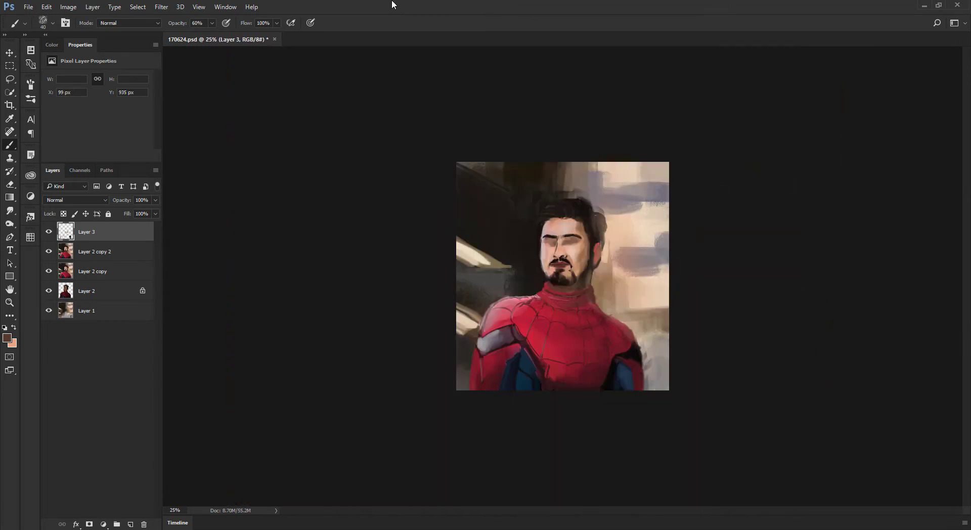
{"action": "key", "text": "ctrl+plus"}
{"action": "key", "text": "ctrl+plus"}
{"action": "key", "text": "ctrl+shift+h"}
Merge Layer 3 down into Layer 2 copy 2
{"action": "key", "text": "ctrl+shift+x"}
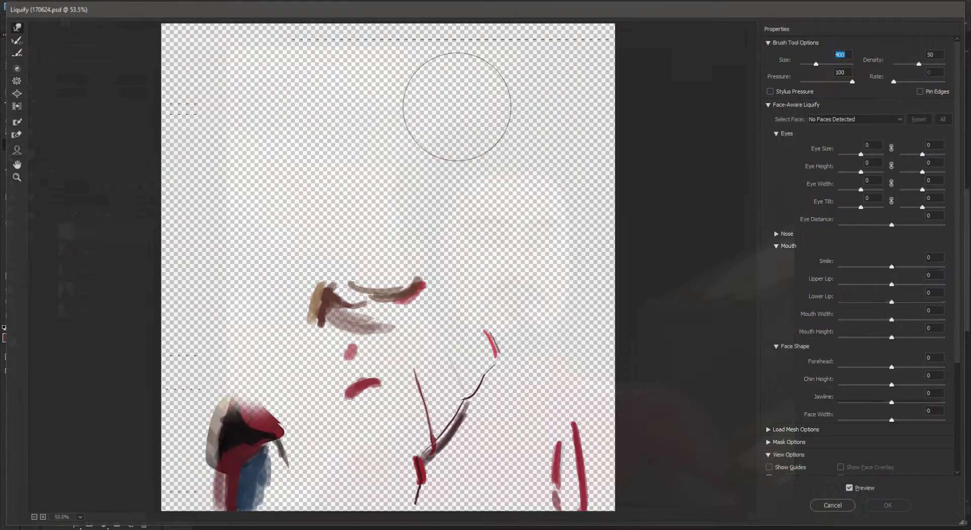
{"action": "key", "text": "Escape"}
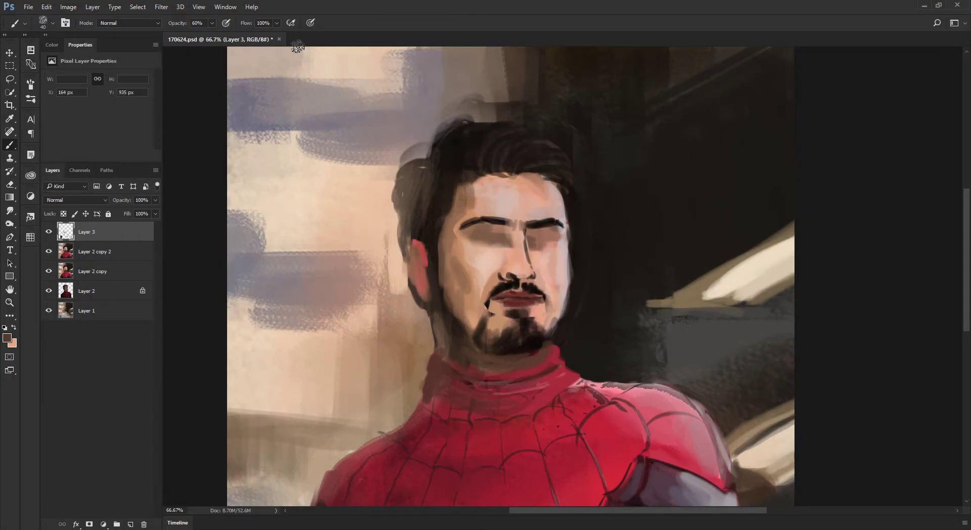
{"action": "left_click", "coordinate": [49, 233]}
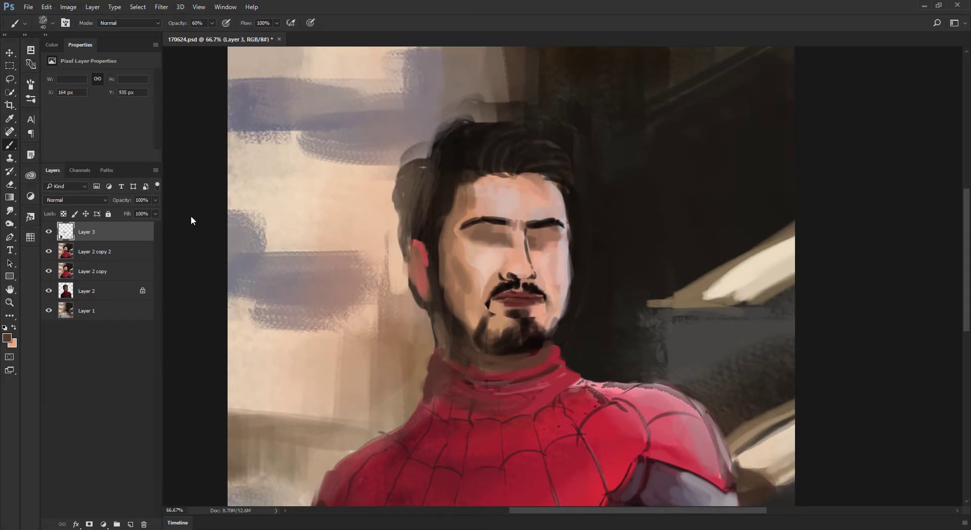
{"action": "key", "text": "ctrl+minus"}
{"action": "key", "text": "ctrl+minus"}
{"action": "key", "text": "Delete"}
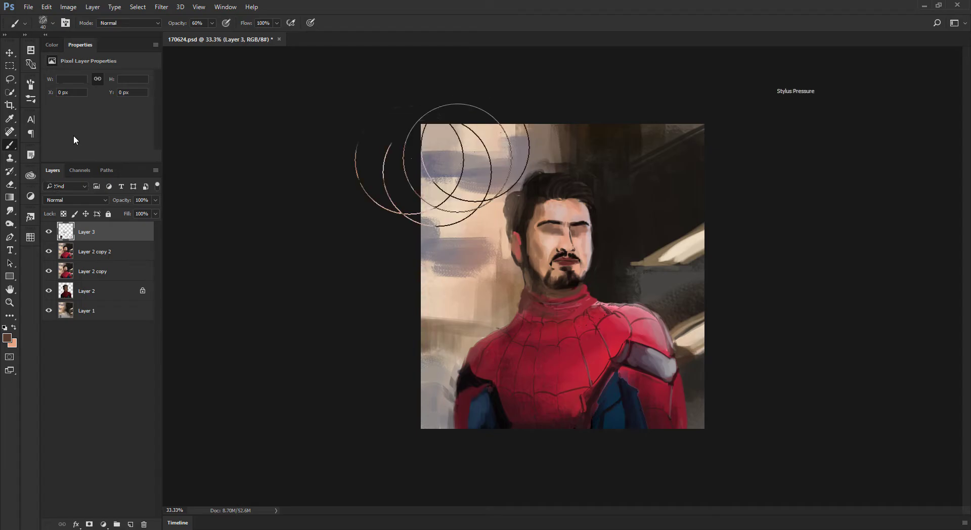
Open the merged layer in Liquify and reshape the eyebrows and upper face, reducing the brush from 400 to 300
{"action": "mouse_move", "coordinate": [455, 151]}
{"action": "left_mouse_down"}
{"action": "mouse_move", "coordinate": [395, 166]}
{"action": "mouse_move", "coordinate": [354, 192]}
{"action": "left_mouse_up"}
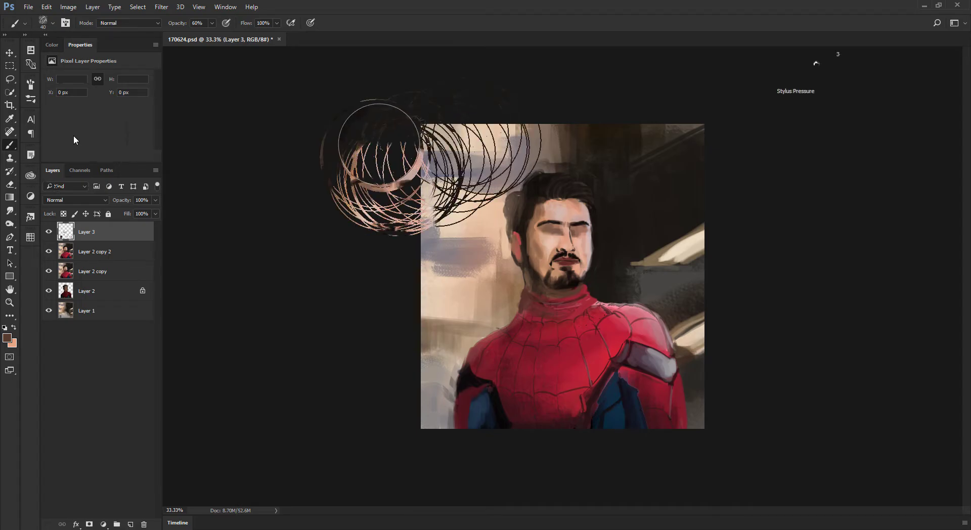
{"action": "key", "text": "ctrl+shift+x"}
{"action": "mouse_move", "coordinate": [376, 145]}
{"action": "left_mouse_down"}
{"action": "mouse_move", "coordinate": [373, 132]}
{"action": "mouse_move", "coordinate": [392, 133]}
{"action": "mouse_move", "coordinate": [348, 142]}
{"action": "mouse_move", "coordinate": [354, 152]}
{"action": "mouse_move", "coordinate": [351, 143]}
{"action": "left_mouse_up"}
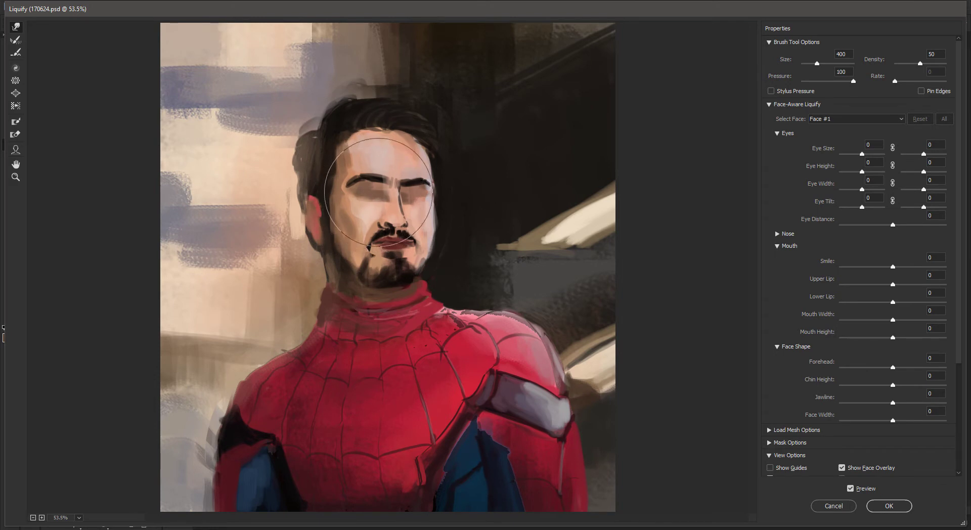
{"action": "key", "text": "bracketright"}
{"action": "key", "text": "bracketright"}
{"action": "key", "text": "bracketright"}
{"action": "key", "text": "bracketright"}
{"action": "key", "text": "bracketleft"}
{"action": "key", "text": "bracketleft"}
{"action": "key", "text": "bracketleft"}
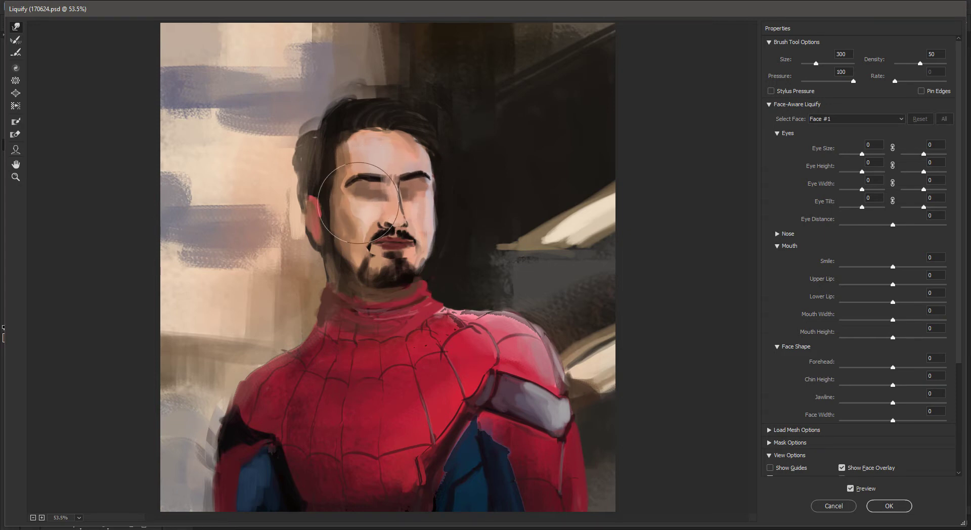
Push the mouth, moustache and cheek contour into a tilted shape in Liquify with brush sizes around 175 to 200
{"action": "key", "text": "bracketleft"}
{"action": "key", "text": "bracketleft"}
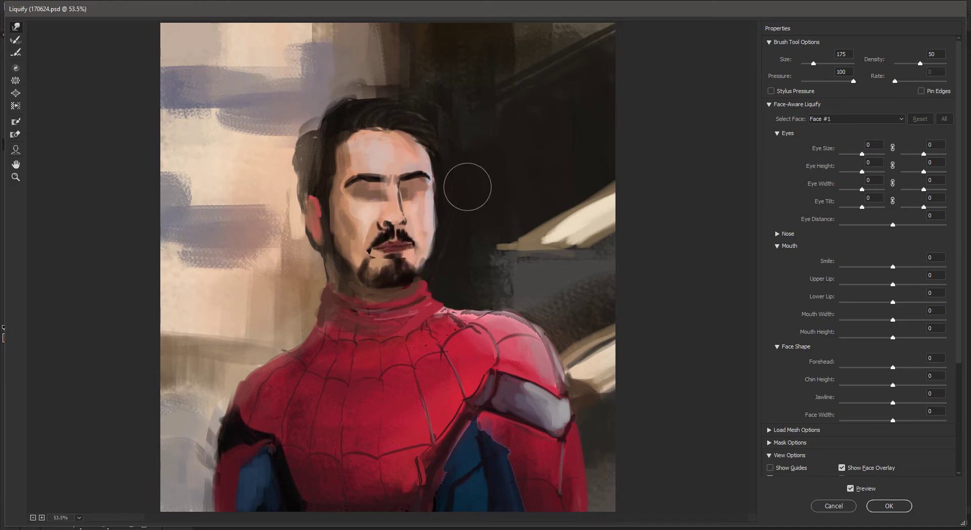
{"action": "key", "text": "bracketright"}
{"action": "key", "text": "bracketright"}
{"action": "key", "text": "bracketright"}
{"action": "key", "text": "bracketright"}
{"action": "key", "text": "bracketleft"}
{"action": "key", "text": "bracketleft"}
{"action": "key", "text": "bracketleft"}
{"action": "key", "text": "bracketleft"}
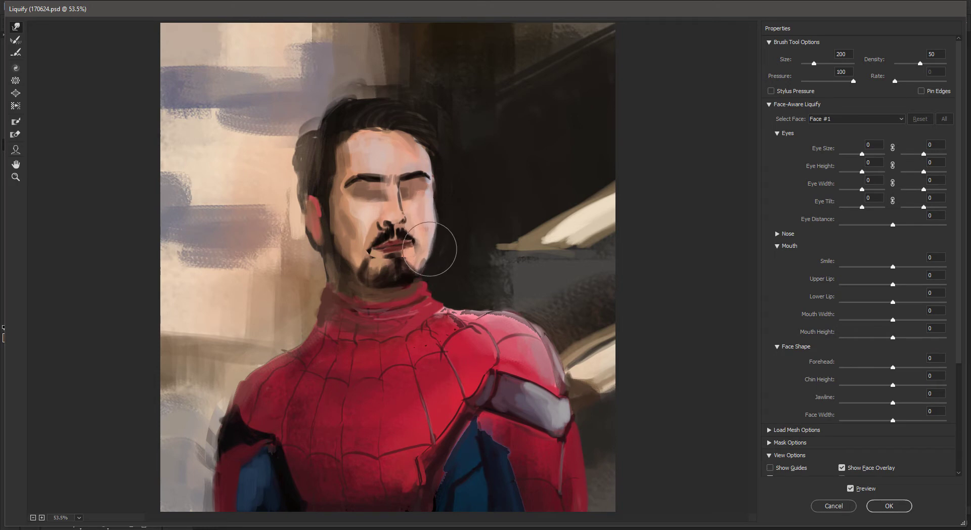
Adjust the jaw, ear side and back of the head in Liquify with brush sizes from 200 to 500, and apply the distortion
{"action": "key", "text": "bracketright"}
{"action": "key", "text": "bracketright"}
{"action": "key", "text": "bracketright"}
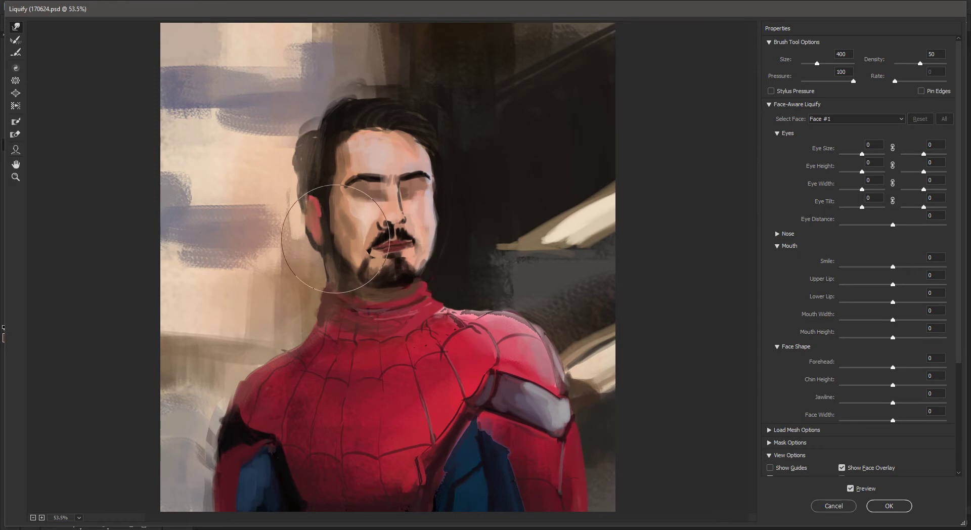
{"action": "key", "text": "bracketleft"}
{"action": "key", "text": "bracketleft"}
{"action": "key", "text": "bracketleft"}
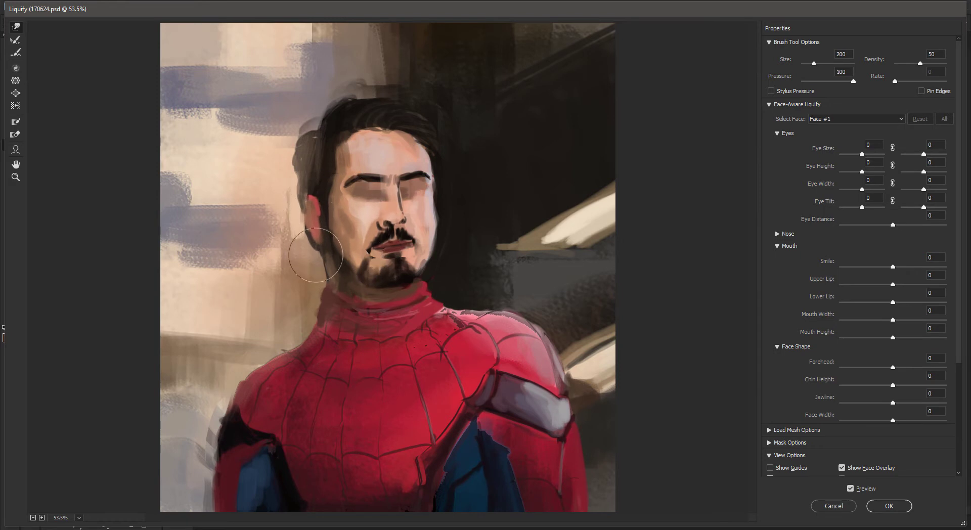
{"action": "key", "text": "bracketright"}
{"action": "key", "text": "bracketright"}
{"action": "key", "text": "bracketright"}
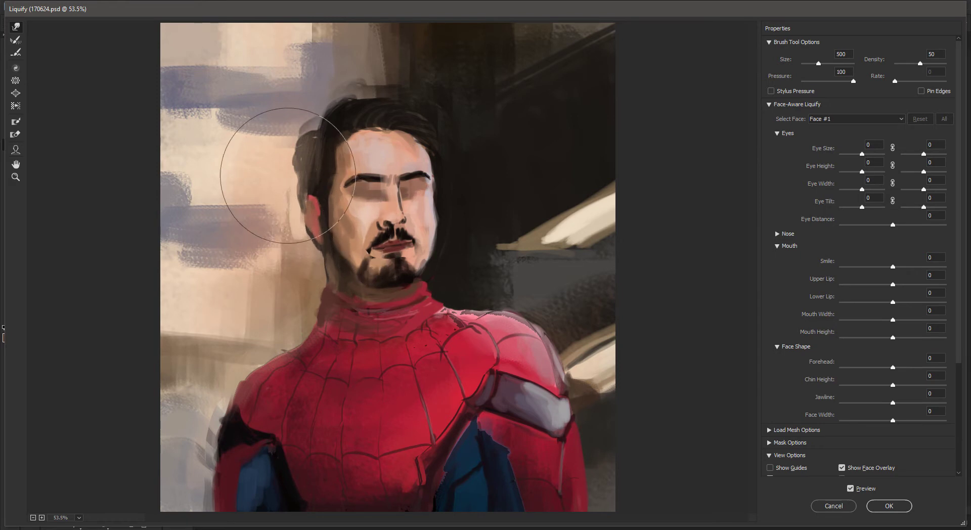
{"action": "key", "text": "Return"}
Compare the painting before and after the Liquify distortion by repeatedly undoing and restoring it
{"action": "key", "text": "ctrl+minus"}
{"action": "key", "text": "ctrl+z"}
{"action": "key", "text": "ctrl+z"}
{"action": "key", "text": "ctrl+z"}
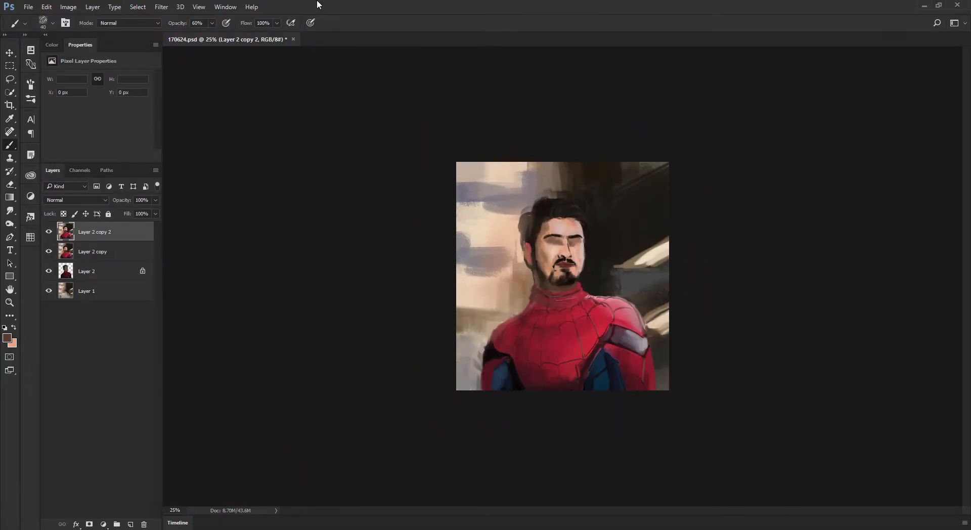
{"action": "key", "text": "ctrl+z"}
{"action": "key", "text": "ctrl+z"}
{"action": "key", "text": "ctrl+z"}
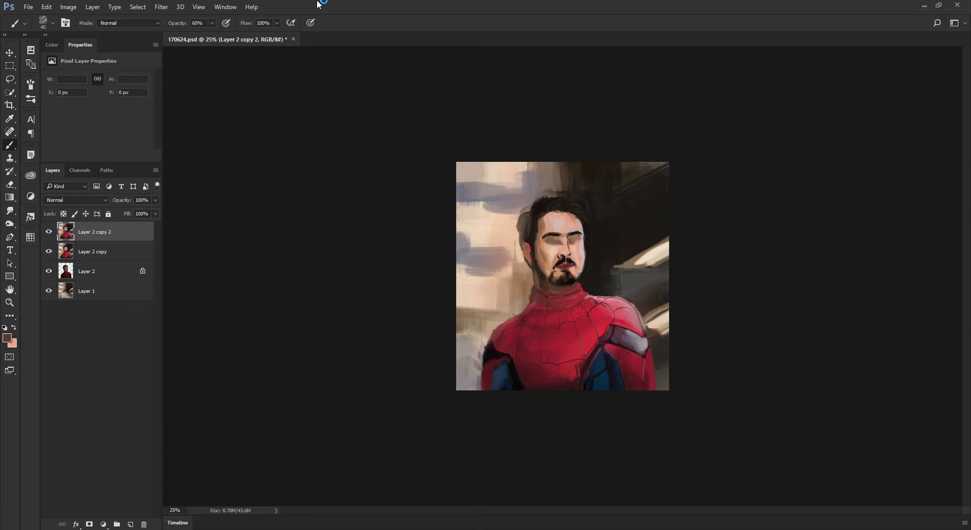
{"action": "key", "text": "ctrl+plus"}
{"action": "key", "text": "ctrl+plus"}
{"action": "key", "text": "ctrl+plus"}
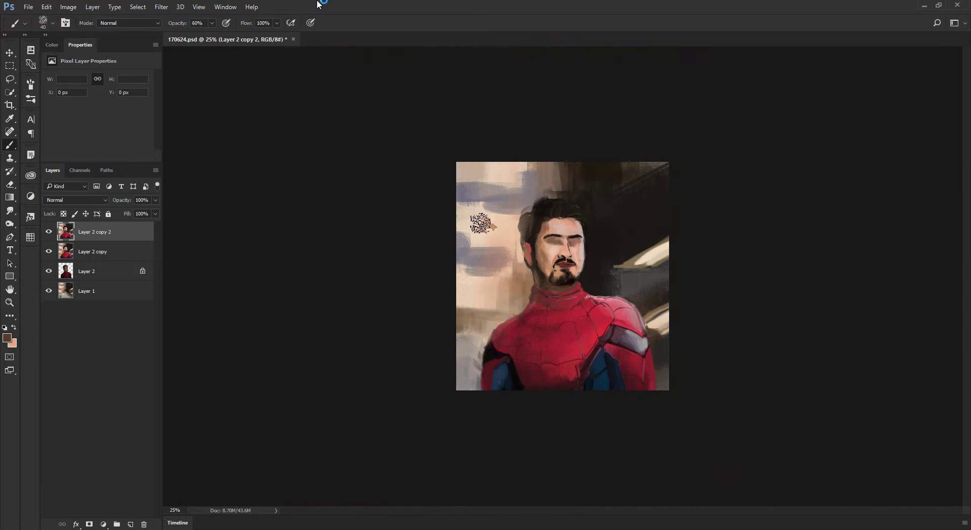
Mirror the canvas and paint the moustache over with sampled skin tones at 30% brush opacity
{"action": "key", "text": "ctrl+plus"}
{"action": "key", "text": "ctrl+plus"}
{"action": "key", "text": "ctrl+plus"}
{"action": "key", "text": "ctrl+plus"}
{"action": "mouse_move", "coordinate": [536, 210]}
{"action": "left_mouse_down"}
{"action": "mouse_move", "coordinate": [473, 253]}
{"action": "mouse_move", "coordinate": [492, 212]}
{"action": "left_mouse_up"}
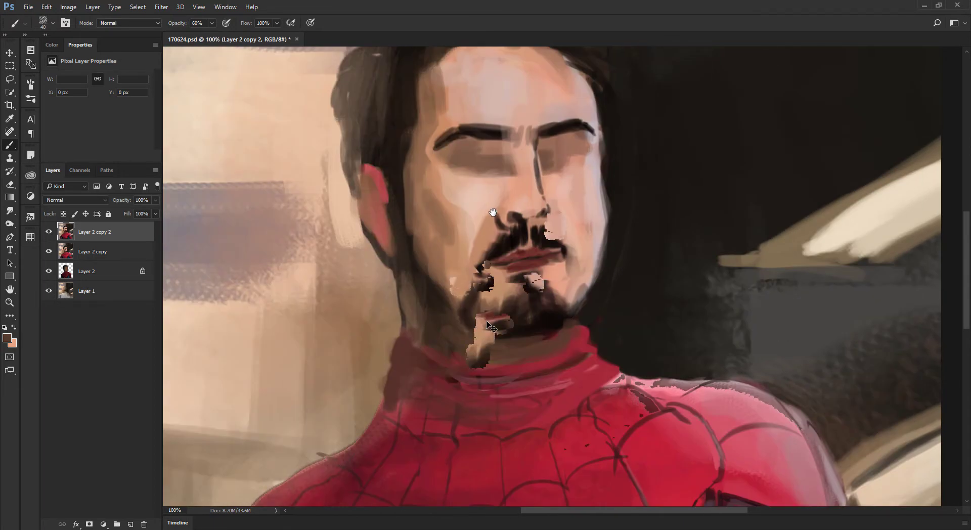
{"action": "key", "text": "ctrl+shift+h"}
{"action": "key", "text": "ctrl+shift+h"}
{"action": "key", "text": "3"}
{"action": "key", "text": "ctrl+shift+h"}
{"action": "mouse_move", "coordinate": [539, 274]}
{"action": "left_mouse_down"}
{"action": "mouse_move", "coordinate": [494, 255]}
{"action": "mouse_move", "coordinate": [460, 265]}
{"action": "mouse_move", "coordinate": [501, 262]}
{"action": "mouse_move", "coordinate": [542, 284]}
{"action": "mouse_move", "coordinate": [476, 301]}
{"action": "left_mouse_up"}
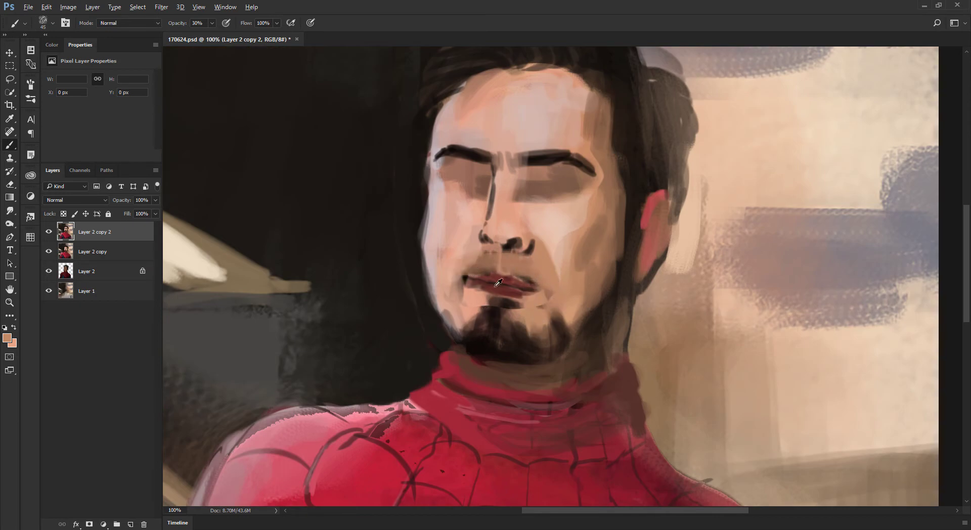
Flip the canvas back and blend sampled skin tone around the upper lip with a size 30 brush
{"action": "key", "text": "ctrl+plus"}
{"action": "left_click_drag", "start_coordinate": [399, 135], "coordinate": [432, 209]}
{"action": "key", "text": "ctrl+minus"}
{"action": "left_click_drag", "start_coordinate": [494, 219], "coordinate": [473, 182]}
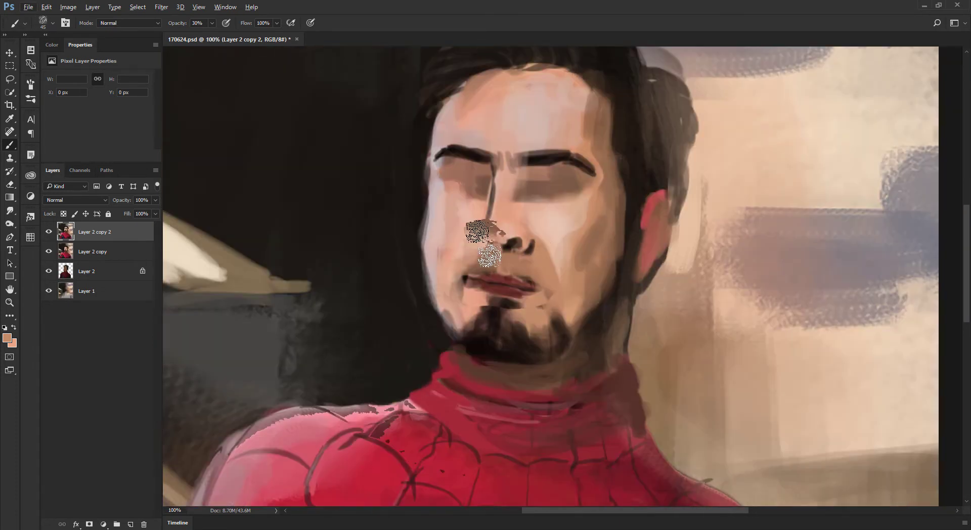
{"action": "key", "text": "ctrl+shift+h"}
{"action": "key", "text": "ctrl+plus"}
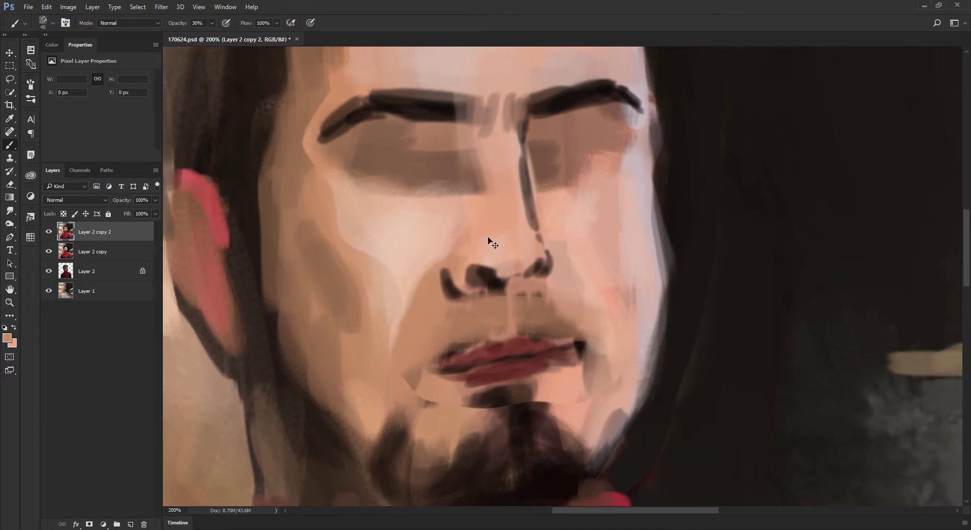
{"action": "key", "text": "ctrl+minus"}
{"action": "key", "text": "ctrl+plus"}
{"action": "left_click_drag", "start_coordinate": [507, 220], "coordinate": [498, 205]}
{"action": "left_click", "coordinate": [488, 301], "text": "alt"}
{"action": "key", "text": "bracketleft"}
{"action": "key", "text": "bracketleft"}
{"action": "key", "text": "bracketleft"}
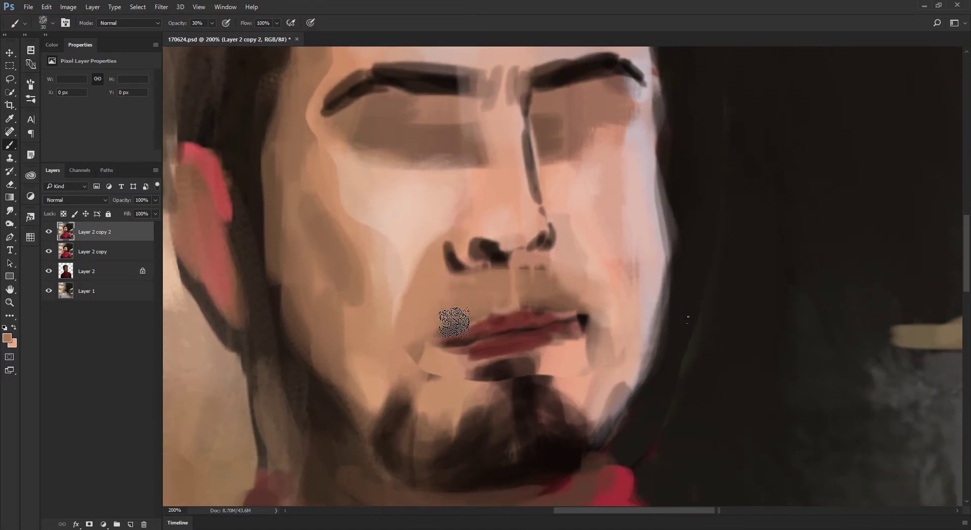
Draw a crisp dark line between the lips and at both mouth corners with a size 9 brush at 100% opacity
{"action": "left_click", "coordinate": [515, 345], "text": "alt"}
{"action": "key", "text": "0"}
{"action": "left_click", "coordinate": [513, 344], "text": "alt"}
{"action": "key", "text": "bracketleft"}
{"action": "key", "text": "bracketleft"}
{"action": "key", "text": "bracketleft"}
{"action": "key", "text": "bracketleft"}
{"action": "left_click", "coordinate": [524, 342], "text": "alt"}
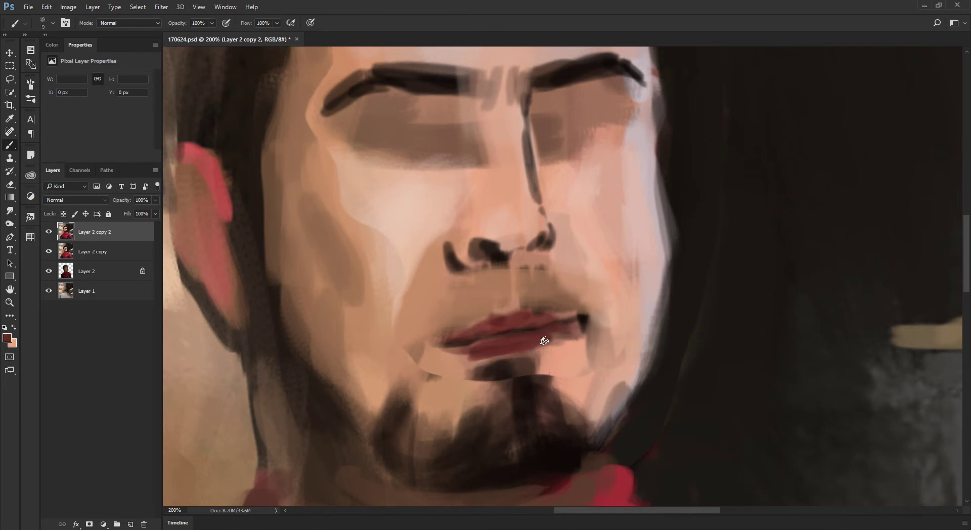
{"action": "left_click", "coordinate": [582, 319], "text": "alt"}
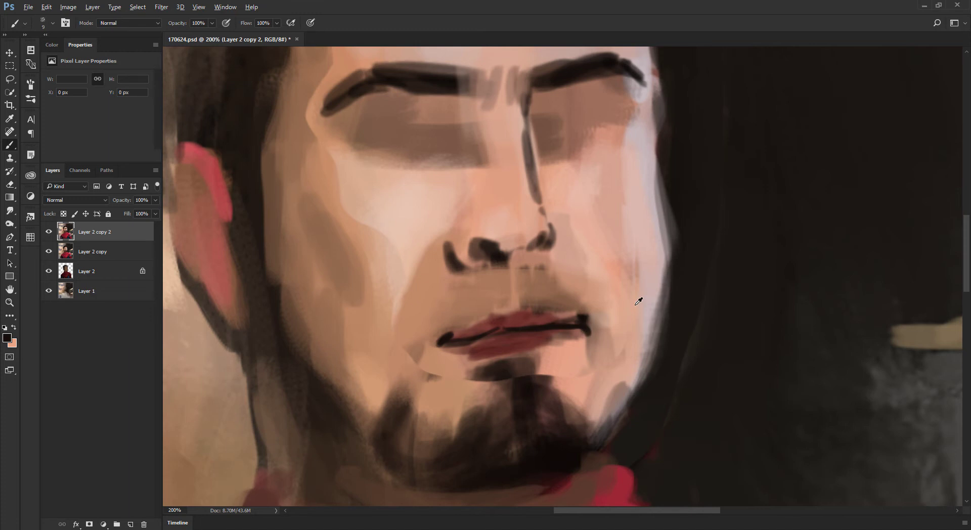
Fill out the upper lip's shape in dark red with a size 15 brush
{"action": "mouse_move", "coordinate": [484, 326]}
{"action": "left_mouse_down"}
{"action": "mouse_move", "coordinate": [536, 314]}
{"action": "mouse_move", "coordinate": [577, 319]}
{"action": "mouse_move", "coordinate": [530, 318]}
{"action": "left_mouse_up"}
{"action": "left_click", "coordinate": [526, 320], "text": "alt"}
{"action": "key", "text": "bracketright"}
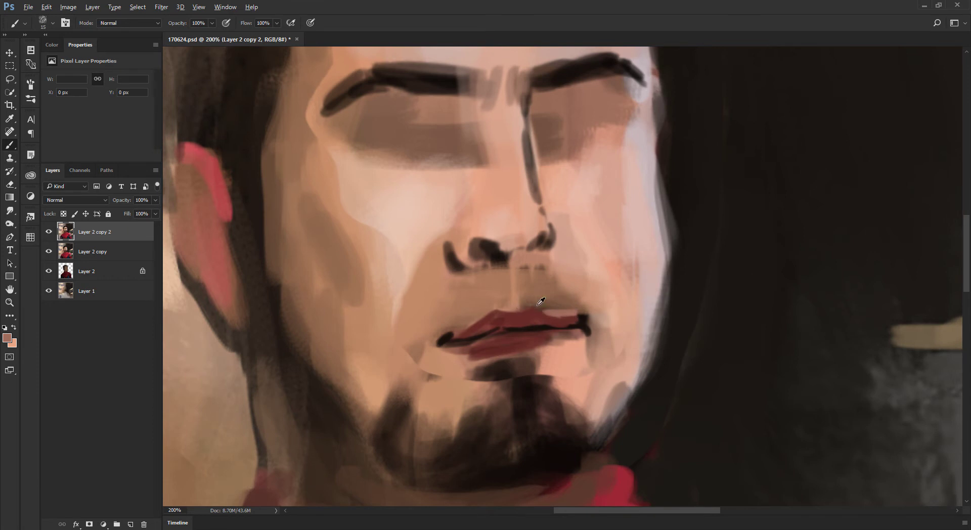
{"action": "left_click", "coordinate": [598, 202], "text": "alt"}
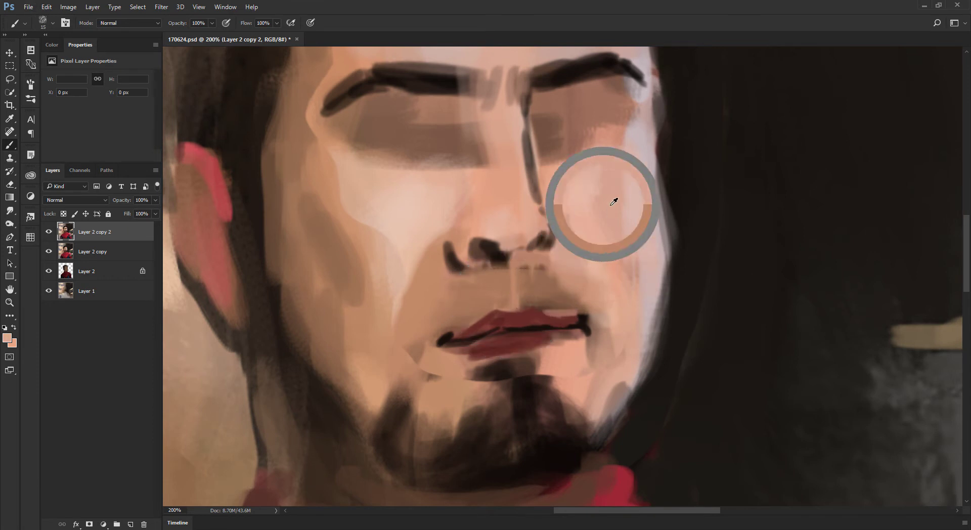
Brush sampled skin tone along the far cheek's contour and compare the stroke by undoing and restoring it
{"action": "key", "text": "ctrl+minus"}
{"action": "key", "text": "ctrl+plus"}
{"action": "key", "text": "ctrl+minus"}
{"action": "key", "text": "ctrl+plus"}
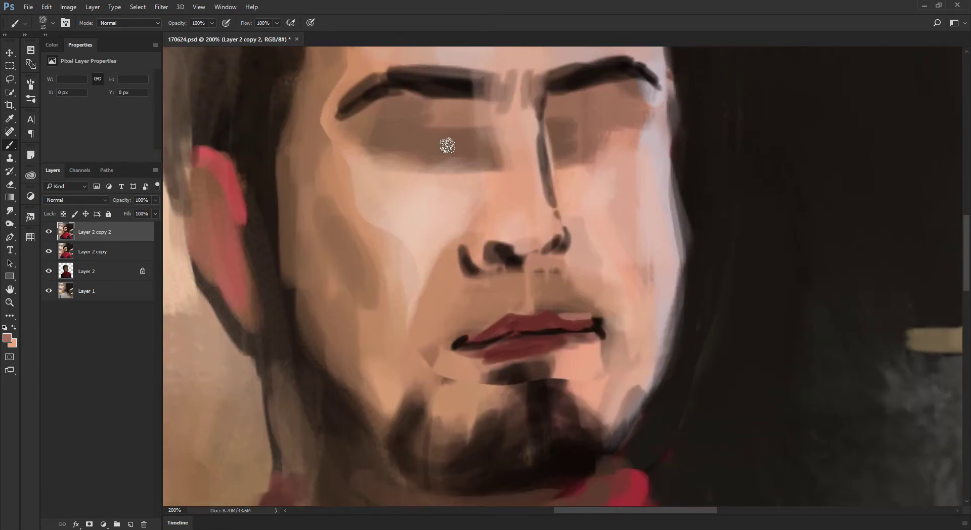
{"action": "key", "text": "ctrl+minus"}
{"action": "left_click_drag", "start_coordinate": [454, 148], "coordinate": [455, 173]}
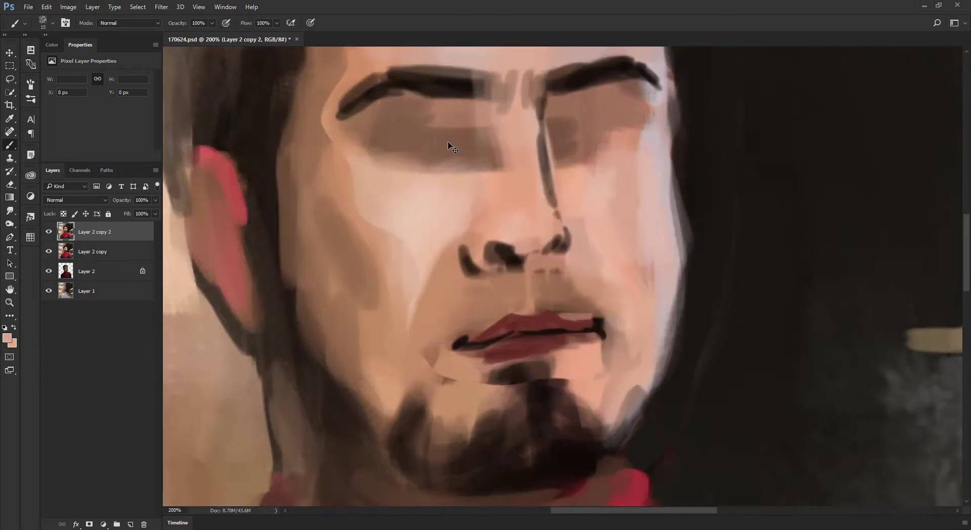
{"action": "key", "text": "ctrl+plus"}
{"action": "left_click_drag", "start_coordinate": [440, 215], "coordinate": [448, 141]}
{"action": "left_click", "coordinate": [589, 274], "text": "alt"}
{"action": "left_click_drag", "start_coordinate": [763, 183], "coordinate": [643, 252]}
{"action": "left_click_drag", "start_coordinate": [678, 200], "coordinate": [650, 261]}
{"action": "key", "text": "ctrl+minus"}
{"action": "key", "text": "ctrl+z"}
{"action": "key", "text": "ctrl+z"}
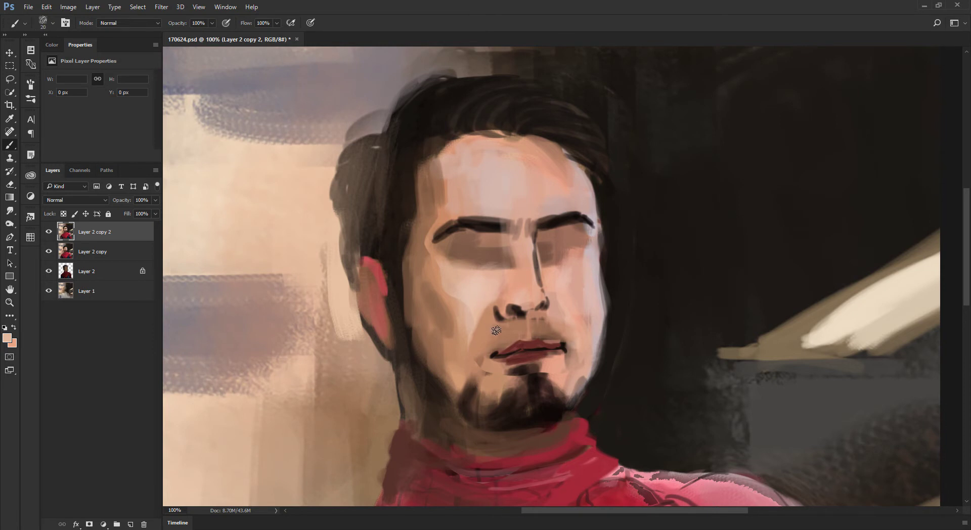
Blend skin tones beside the nose and mouth at 30% opacity, and recut the far cheek's edge with background black at 100%
{"action": "mouse_move", "coordinate": [539, 323]}
{"action": "left_mouse_down"}
{"action": "mouse_move", "coordinate": [554, 328]}
{"action": "mouse_move", "coordinate": [546, 314]}
{"action": "left_mouse_up"}
{"action": "left_click", "coordinate": [581, 293], "text": "alt"}
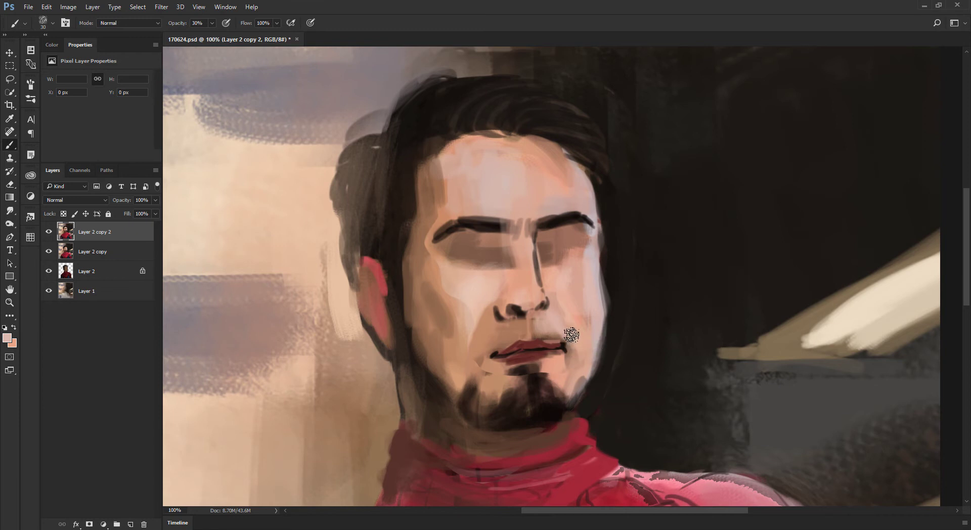
{"action": "left_click", "coordinate": [587, 316], "text": "alt"}
{"action": "left_click", "coordinate": [622, 285], "text": "alt"}
{"action": "key", "text": "0"}
{"action": "left_click", "coordinate": [613, 315], "text": "alt"}
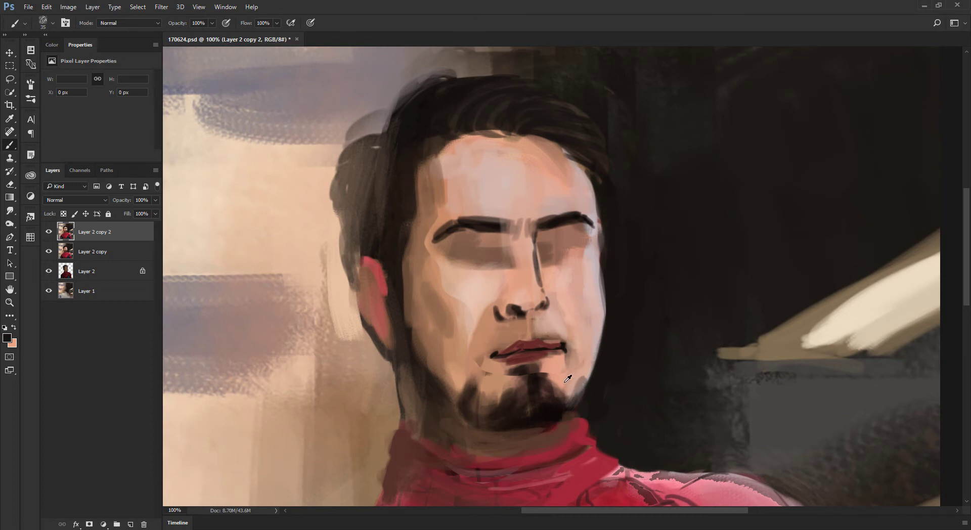
Trim the far side of the beard with skin tone, and soften it at 30% opacity with a size 40 brush
{"action": "key", "text": "bracketright"}
{"action": "left_click", "coordinate": [556, 364], "text": "alt"}
{"action": "mouse_move", "coordinate": [552, 375]}
{"action": "left_mouse_down"}
{"action": "mouse_move", "coordinate": [560, 394]}
{"action": "mouse_move", "coordinate": [539, 383]}
{"action": "mouse_move", "coordinate": [541, 393]}
{"action": "left_mouse_up"}
{"action": "key", "text": "3"}
{"action": "left_click", "coordinate": [542, 404], "text": "alt"}
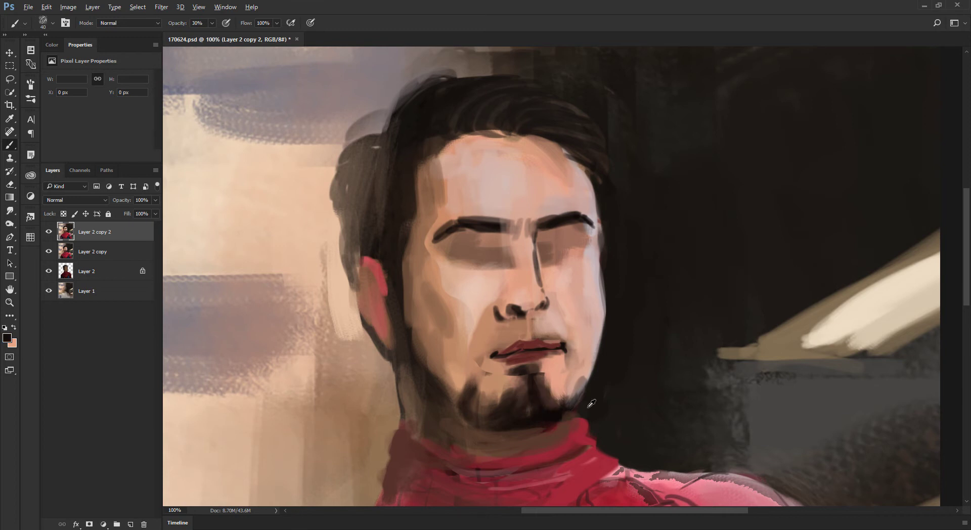
{"action": "left_click", "coordinate": [493, 392], "text": "alt"}
{"action": "left_click", "coordinate": [502, 387], "text": "alt"}
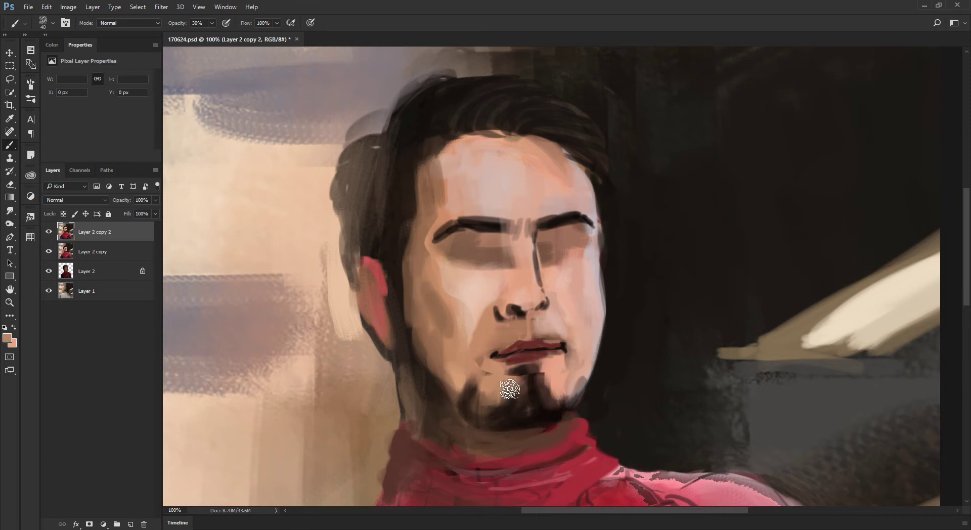
Reshape the middle and near side of the goatee with sampled skin and dark beard tones using a size 20 brush
{"action": "left_click", "coordinate": [498, 388], "text": "alt"}
{"action": "key", "text": "["}
{"action": "mouse_move", "coordinate": [510, 386]}
{"action": "left_mouse_down"}
{"action": "mouse_move", "coordinate": [489, 405]}
{"action": "mouse_move", "coordinate": [503, 405]}
{"action": "left_mouse_up"}
{"action": "left_click", "coordinate": [521, 401], "text": "alt"}
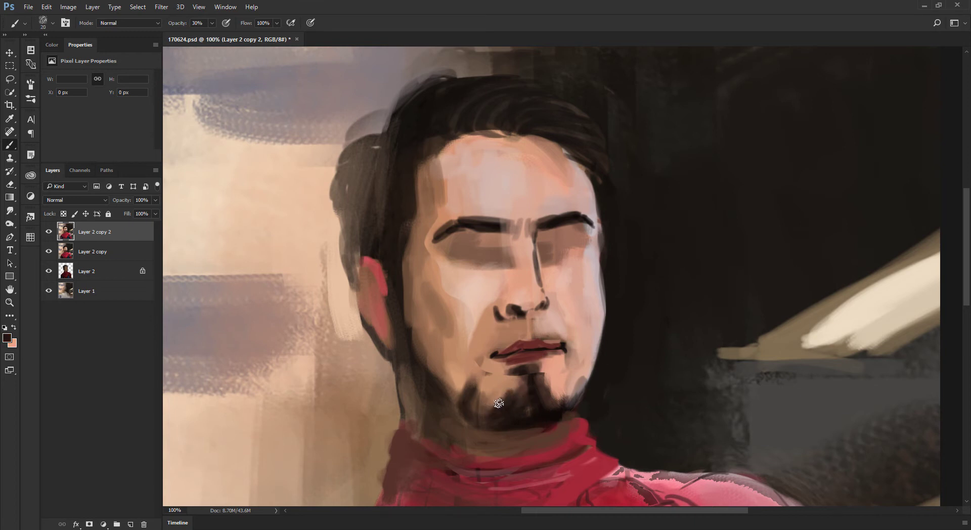
{"action": "left_click", "coordinate": [517, 405], "text": "alt"}
{"action": "left_click", "coordinate": [533, 394], "text": "alt"}
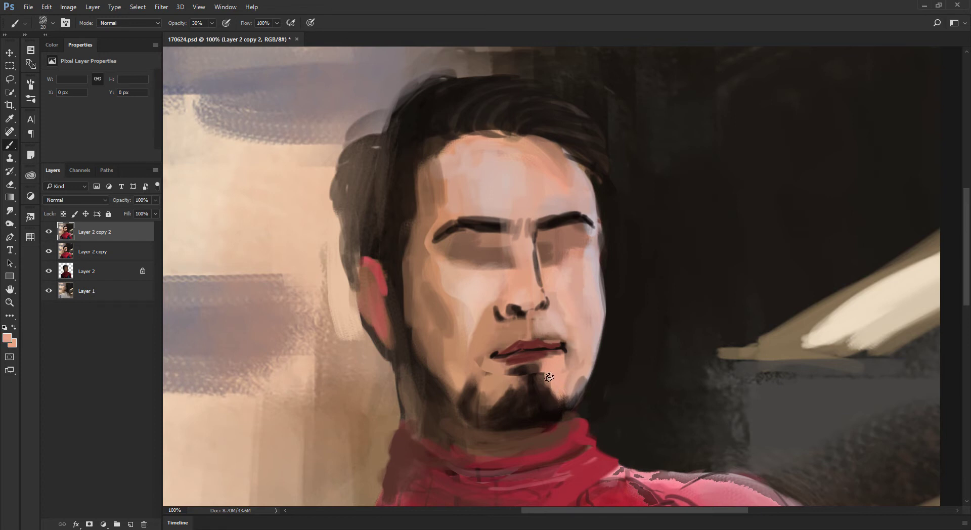
Refine the beard patch under the lower lip and the skin around it with sampled dark and skin tones
{"action": "left_click", "coordinate": [540, 407], "text": "alt"}
{"action": "left_click", "coordinate": [540, 368], "text": "alt"}
{"action": "left_click", "coordinate": [535, 371], "text": "alt"}
{"action": "left_click", "coordinate": [508, 372], "text": "alt"}
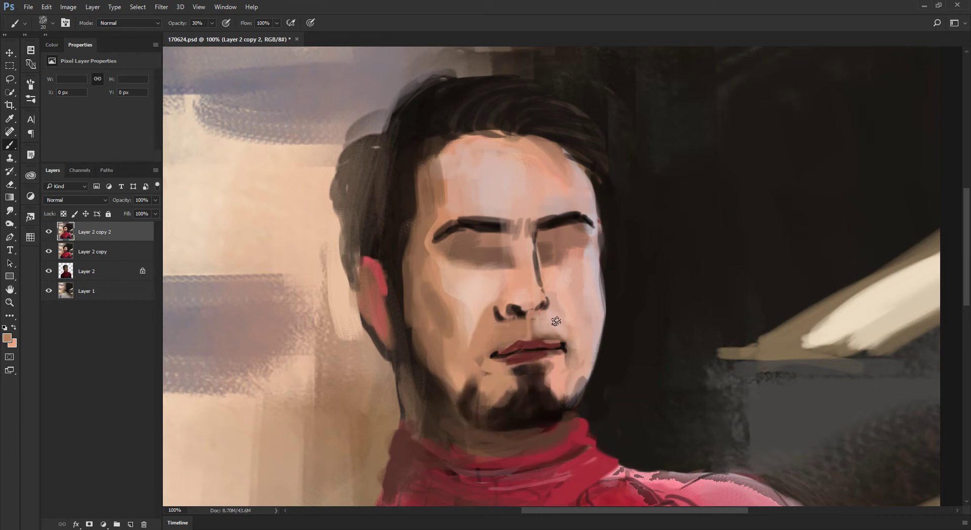
{"action": "left_click", "coordinate": [494, 388], "text": "alt"}
Soften the near nostril and shade the near side of the nose with reddish brown at 30% opacity
{"action": "left_click_drag", "start_coordinate": [493, 300], "coordinate": [507, 304]}
{"action": "left_click", "coordinate": [501, 309], "text": "alt"}
{"action": "left_click", "coordinate": [502, 315], "text": "alt"}
{"action": "left_click", "coordinate": [530, 345], "text": "alt"}
{"action": "left_click", "coordinate": [569, 230], "text": "alt"}
{"action": "left_click_drag", "start_coordinate": [515, 256], "coordinate": [520, 293]}
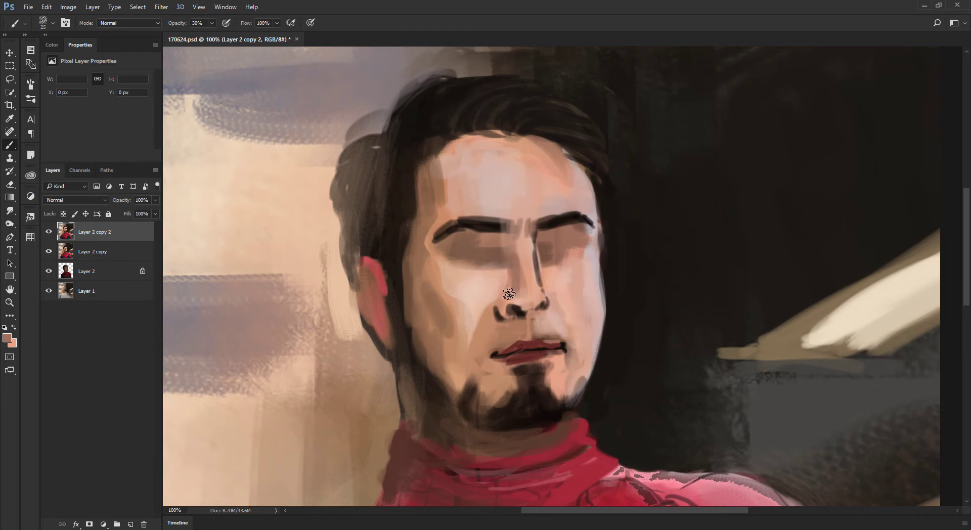
{"action": "left_click", "coordinate": [531, 277], "text": "alt"}
Paint a pale pink highlight on the tip of the nose with a size 25 brush
{"action": "key", "text": "ctrl+plus"}
{"action": "left_click", "coordinate": [506, 326], "text": "alt"}
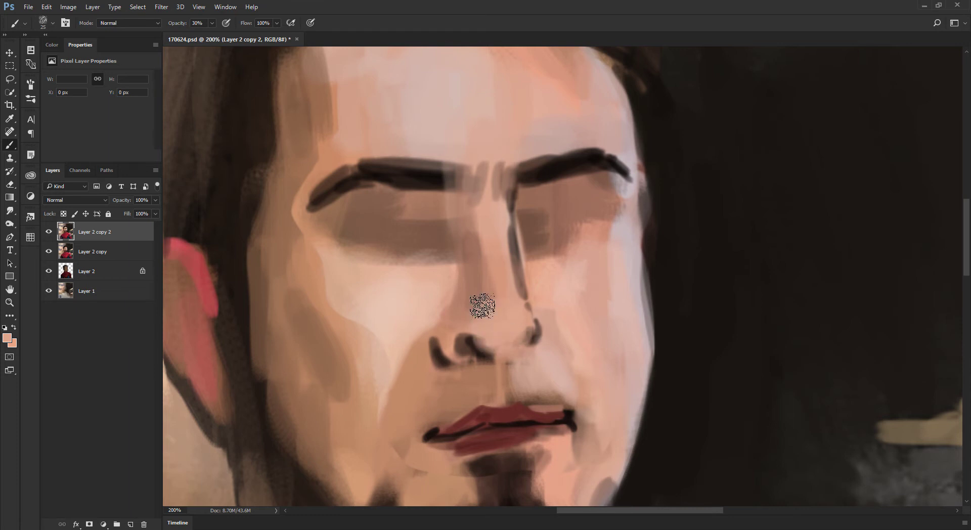
{"action": "left_click", "coordinate": [506, 319], "text": "alt"}
{"action": "right_click", "coordinate": [576, 179], "text": "alt+shift"}
{"action": "left_click", "coordinate": [632, 265], "text": "alt"}
{"action": "right_click", "coordinate": [606, 200], "text": "alt+shift"}
{"action": "left_click_drag", "start_coordinate": [606, 201], "coordinate": [604, 189]}
{"action": "left_click_drag", "start_coordinate": [508, 313], "coordinate": [511, 322]}
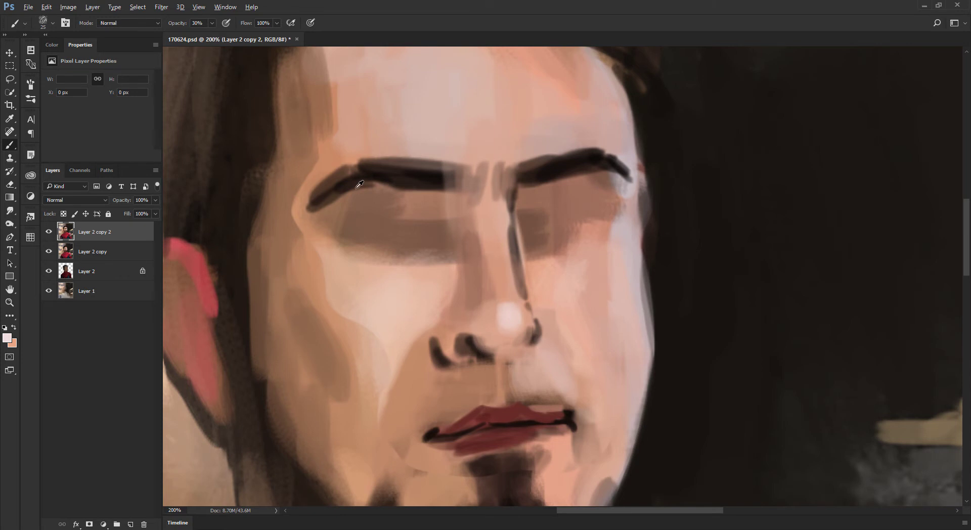
Paint a dark brown shadow under the nose tip with brush sizes 10 and 20 to define its underside
{"action": "left_click", "coordinate": [413, 246], "text": "alt"}
{"action": "right_click", "coordinate": [542, 202], "text": "alt+shift"}
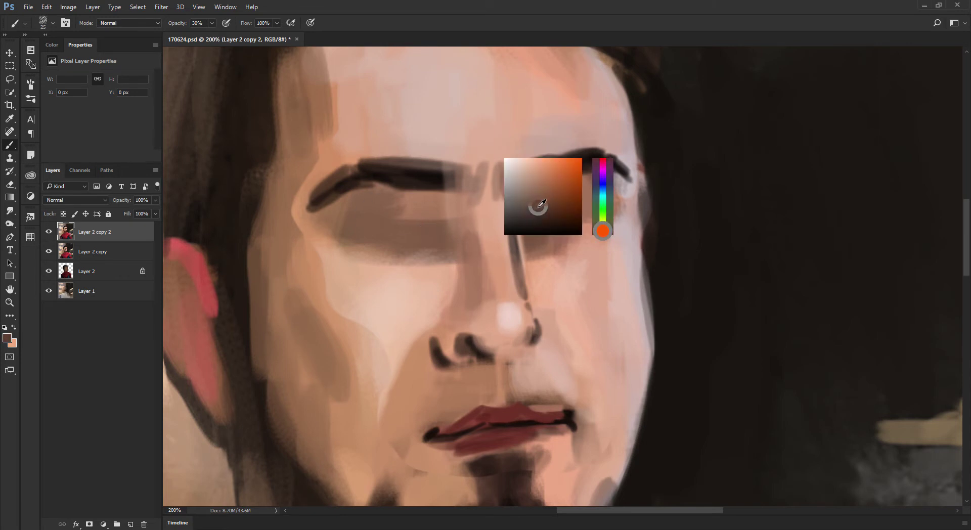
{"action": "key", "text": "bracketleft"}
{"action": "key", "text": "bracketleft"}
{"action": "key", "text": "bracketleft"}
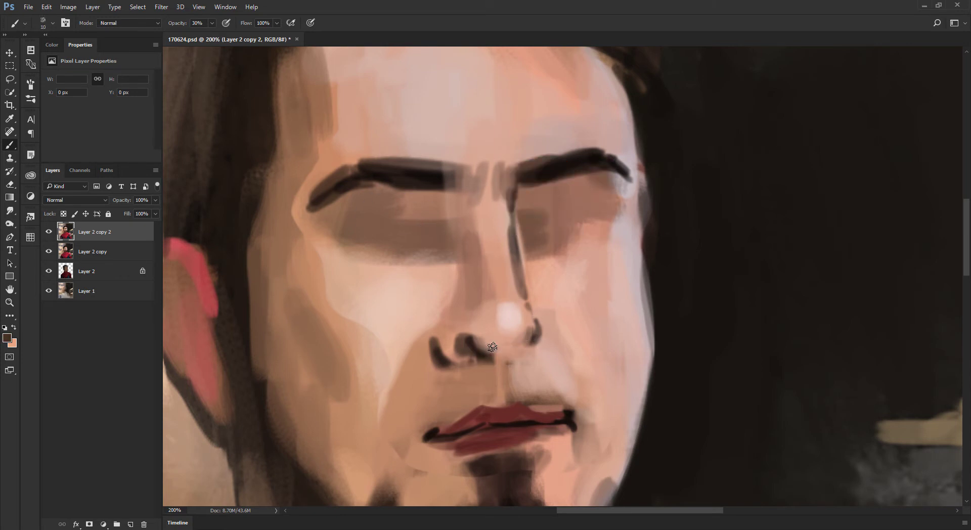
{"action": "right_click", "coordinate": [557, 257], "text": "alt+shift"}
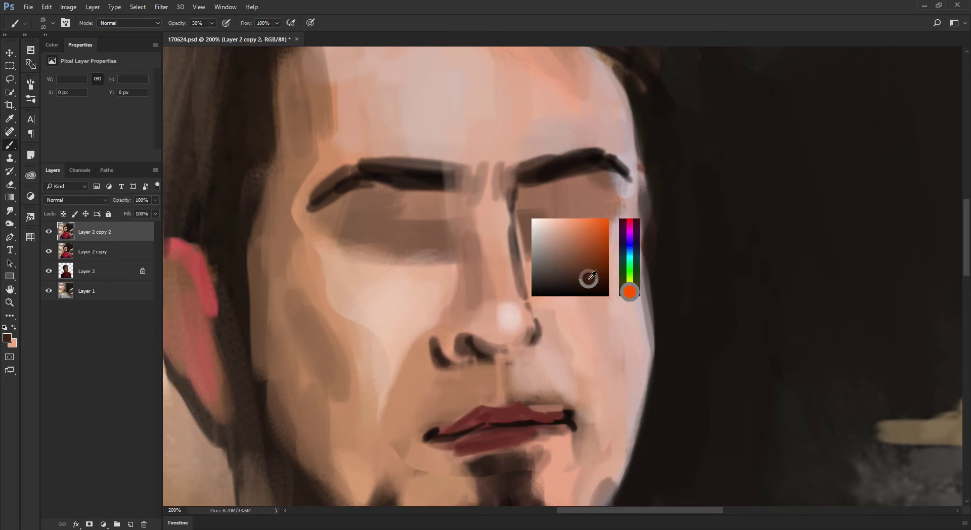
{"action": "left_click", "coordinate": [488, 343], "text": "alt"}
{"action": "key", "text": "bracketright"}
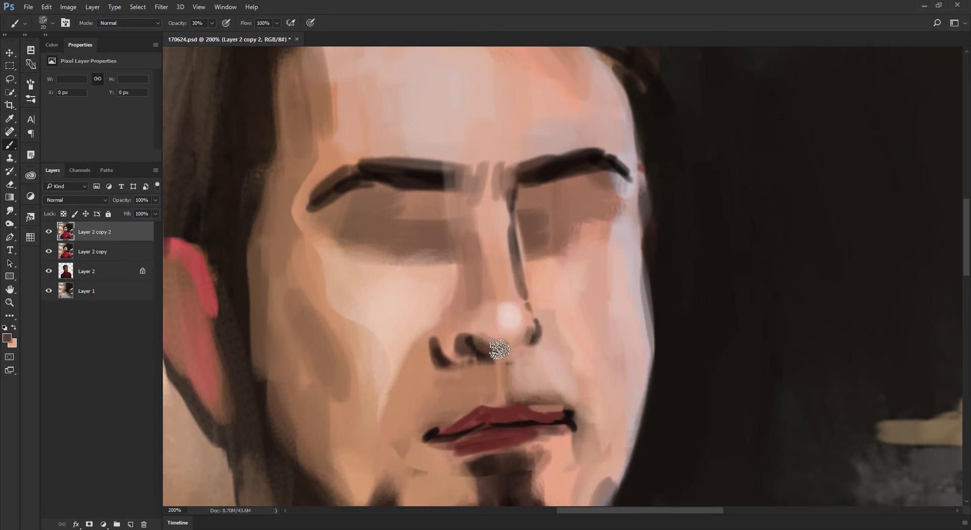
{"action": "left_click", "coordinate": [486, 344], "text": "alt"}
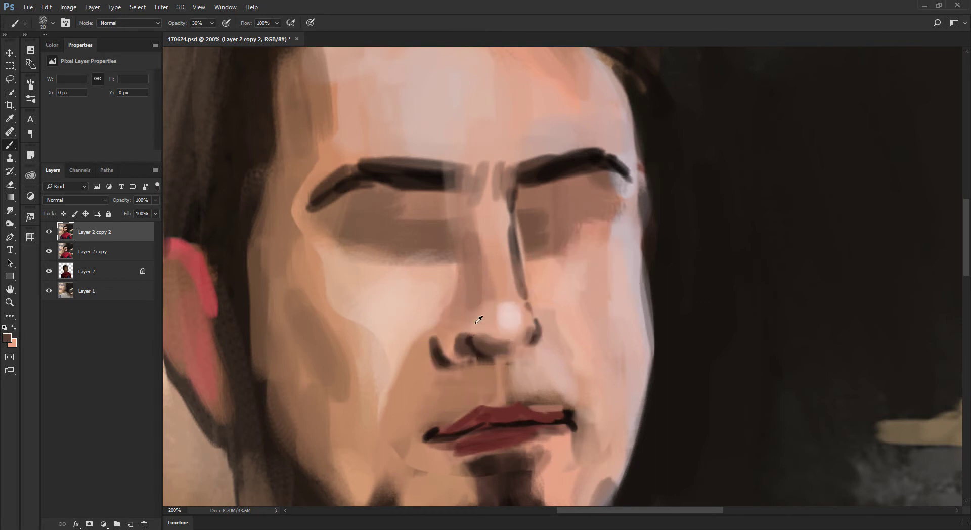
Cover the hard dark mark of the near nostril wing with skin tone and remodel it in soft reddish brown
{"action": "left_click", "coordinate": [459, 338], "text": "alt"}
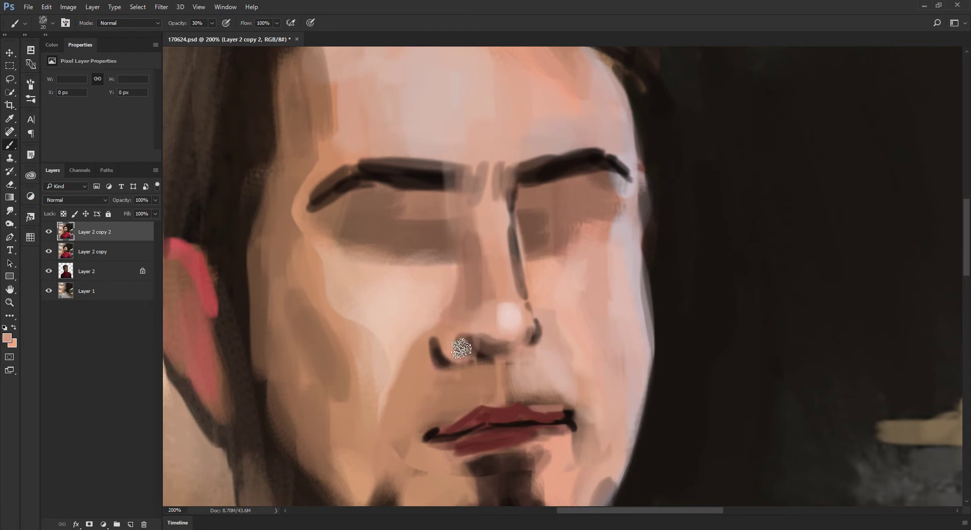
{"action": "mouse_move", "coordinate": [423, 347]}
{"action": "left_mouse_down"}
{"action": "mouse_move", "coordinate": [439, 365]}
{"action": "mouse_move", "coordinate": [441, 354]}
{"action": "mouse_move", "coordinate": [463, 372]}
{"action": "left_mouse_up"}
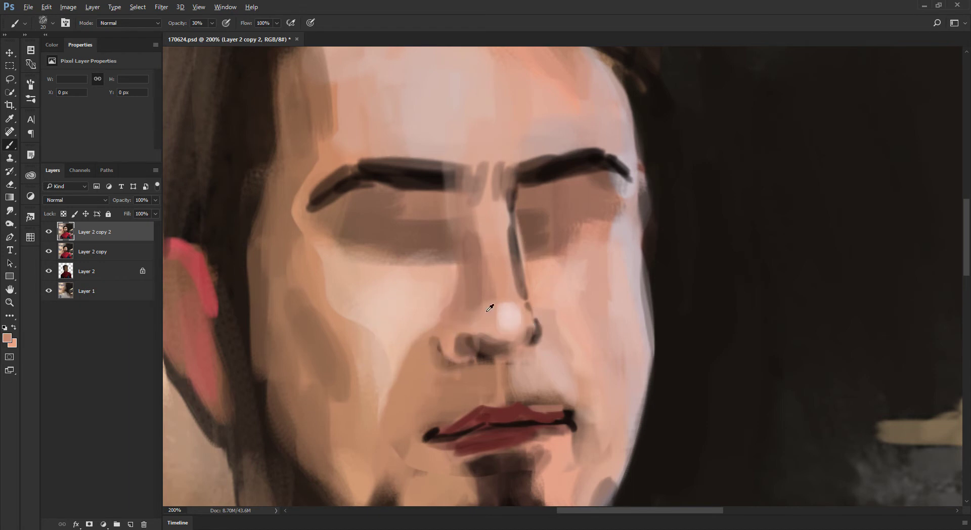
{"action": "left_click", "coordinate": [495, 348], "text": "alt"}
{"action": "left_click", "coordinate": [485, 345], "text": "alt"}
{"action": "right_click", "coordinate": [550, 299], "text": "alt+shift"}
{"action": "left_click_drag", "start_coordinate": [445, 342], "coordinate": [455, 336]}
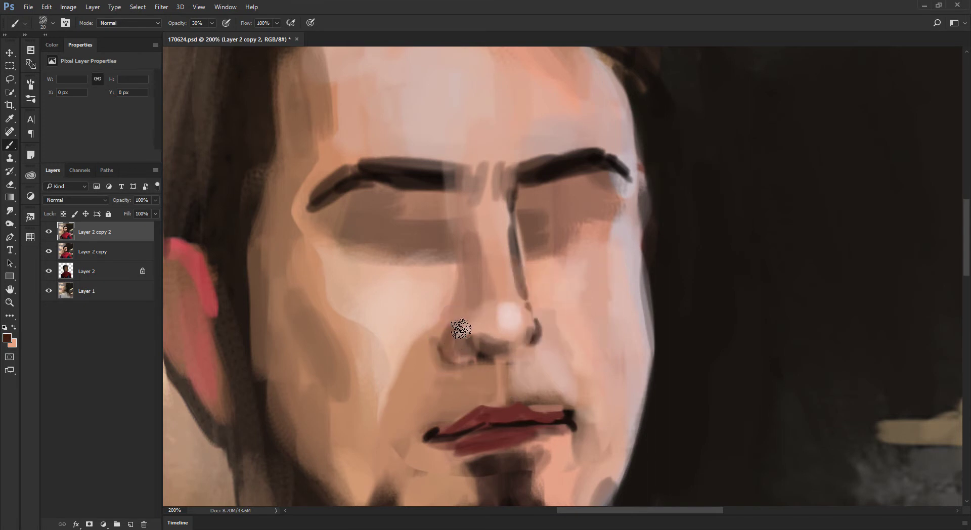
Add a light accent on the near nostril wing and soften the far nostril's dark outline with sampled tones
{"action": "left_click", "coordinate": [474, 326], "text": "alt"}
{"action": "key", "text": "bracketleft"}
{"action": "key", "text": "bracketright"}
{"action": "left_click", "coordinate": [532, 338], "text": "alt"}
{"action": "key", "text": "bracketright"}
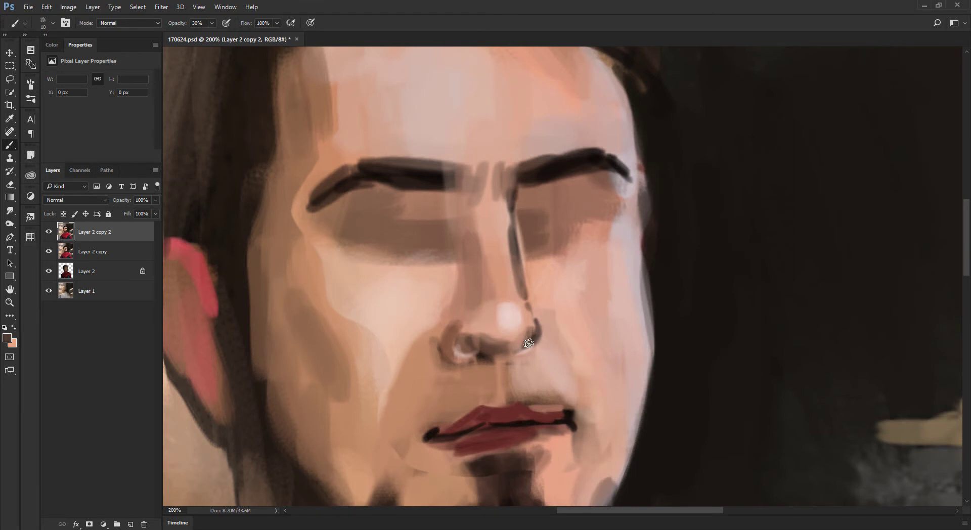
{"action": "left_click", "coordinate": [523, 322], "text": "alt"}
{"action": "key", "text": "bracketright"}
{"action": "mouse_move", "coordinate": [539, 326]}
{"action": "left_mouse_down"}
{"action": "mouse_move", "coordinate": [530, 351]}
{"action": "mouse_move", "coordinate": [597, 232]}
{"action": "mouse_move", "coordinate": [556, 337]}
{"action": "mouse_move", "coordinate": [535, 330]}
{"action": "left_mouse_up"}
Blend the skin above the lips and paint the fold from the near nostril down the cheek with light skin tones
{"action": "left_click", "coordinate": [597, 233], "text": "alt"}
{"action": "left_click", "coordinate": [546, 375], "text": "alt"}
{"action": "left_click", "coordinate": [561, 386], "text": "alt"}
{"action": "left_click", "coordinate": [399, 338], "text": "alt"}
{"action": "left_click_drag", "start_coordinate": [420, 330], "coordinate": [386, 433]}
{"action": "left_click", "coordinate": [434, 313], "text": "alt"}
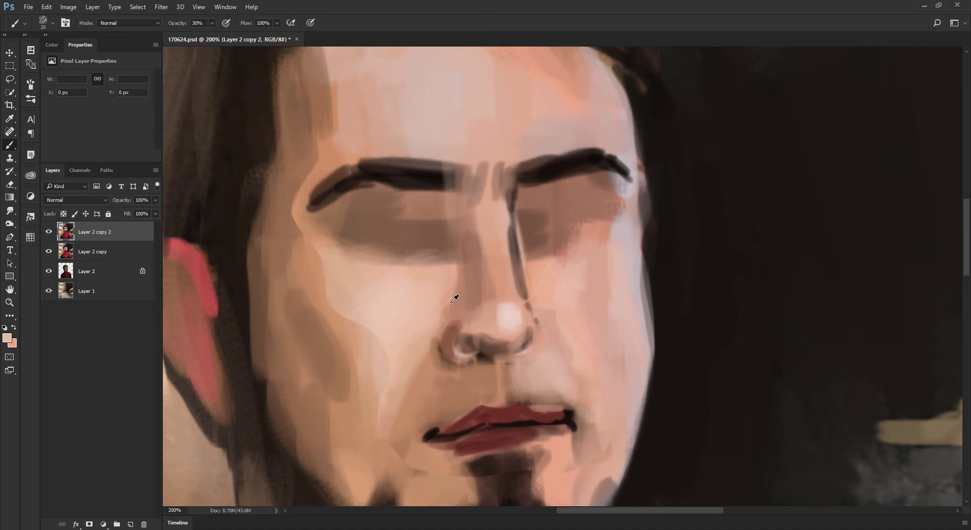
{"action": "key", "text": "bracketleft"}
{"action": "left_click_drag", "start_coordinate": [437, 320], "coordinate": [410, 374]}
Add pale strokes at the far eye's inner corner, and soften the near eyebrow's outer end with a size 25 brush
{"action": "mouse_move", "coordinate": [523, 214]}
{"action": "left_mouse_down"}
{"action": "mouse_move", "coordinate": [531, 216]}
{"action": "mouse_move", "coordinate": [522, 231]}
{"action": "left_mouse_up"}
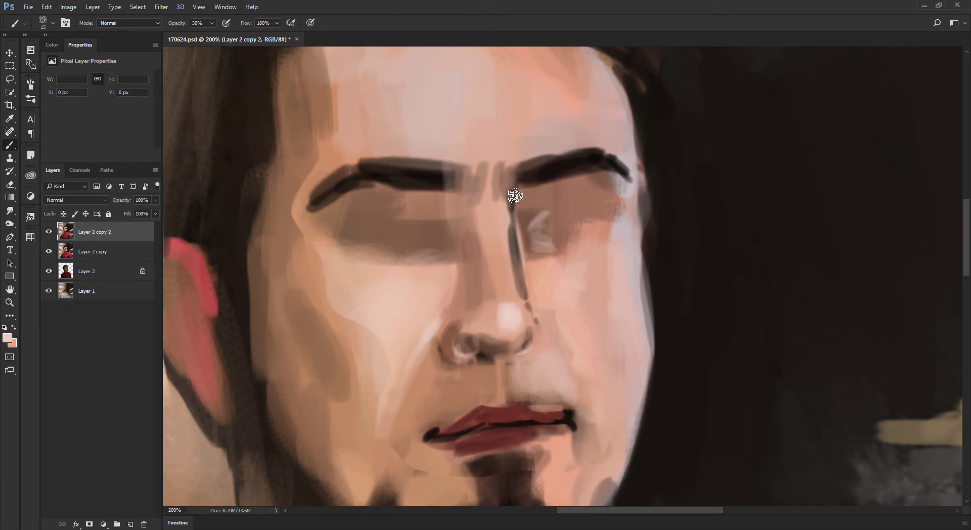
{"action": "left_click", "coordinate": [424, 194], "text": "alt"}
{"action": "key", "text": "bracketright"}
{"action": "key", "text": "bracketright"}
{"action": "mouse_move", "coordinate": [320, 215]}
{"action": "left_mouse_down"}
{"action": "mouse_move", "coordinate": [326, 176]}
{"action": "mouse_move", "coordinate": [305, 201]}
{"action": "left_mouse_up"}
{"action": "left_click", "coordinate": [340, 155], "text": "alt"}
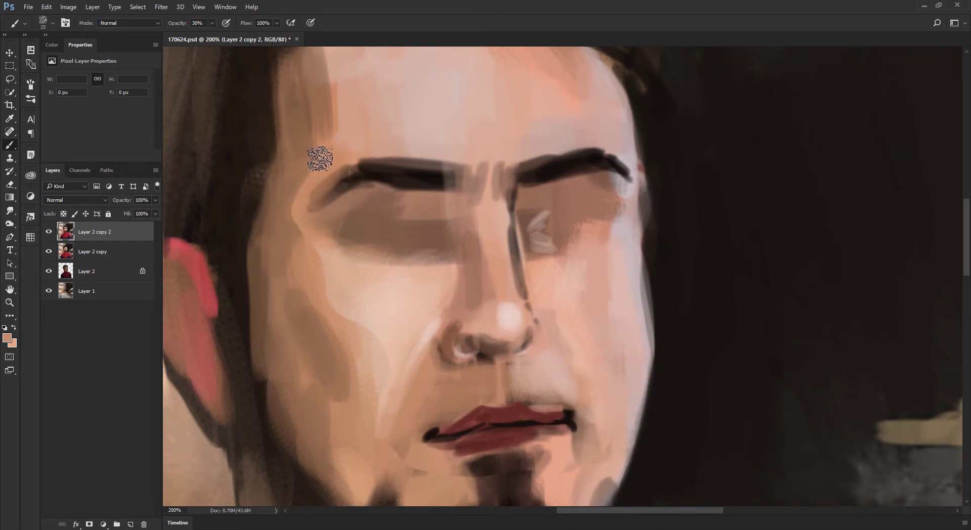
{"action": "key", "text": "bracketleft"}
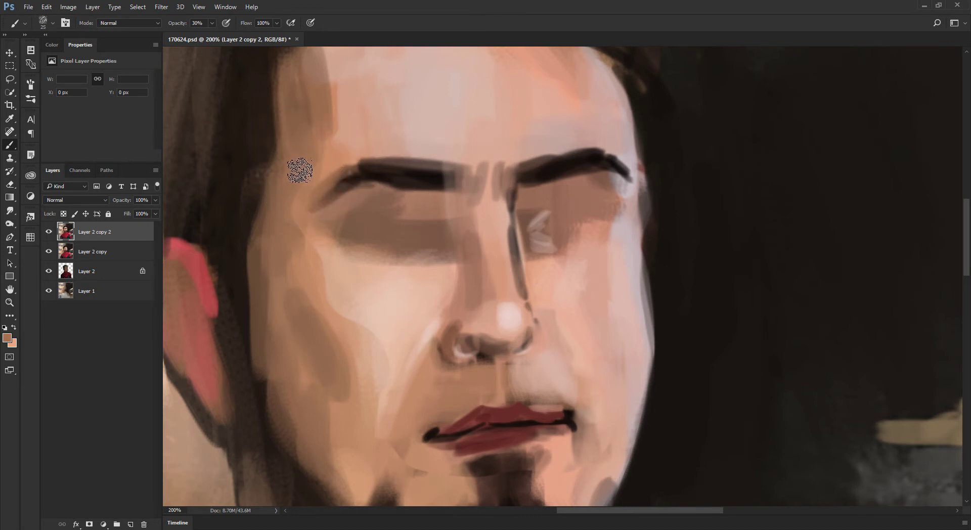
Soften the greyish blue bands and the strip beside them in the light upper background, using sampled tones and a size 100 brush
{"action": "left_click", "coordinate": [427, 191], "text": "alt"}
{"action": "scroll", "coordinate": [316, 379], "scroll_direction": "down", "scroll_amount": 6}
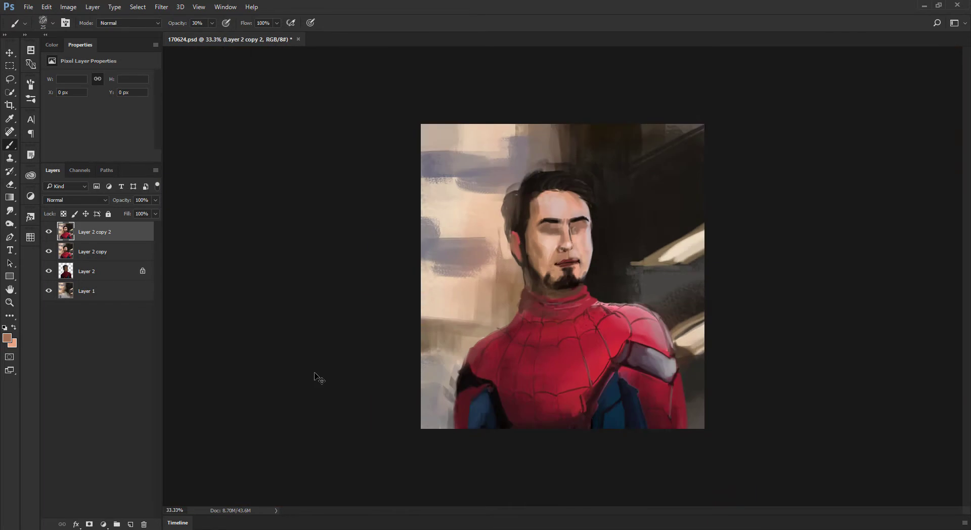
{"action": "scroll", "coordinate": [494, 147], "scroll_direction": "up", "scroll_amount": 3}
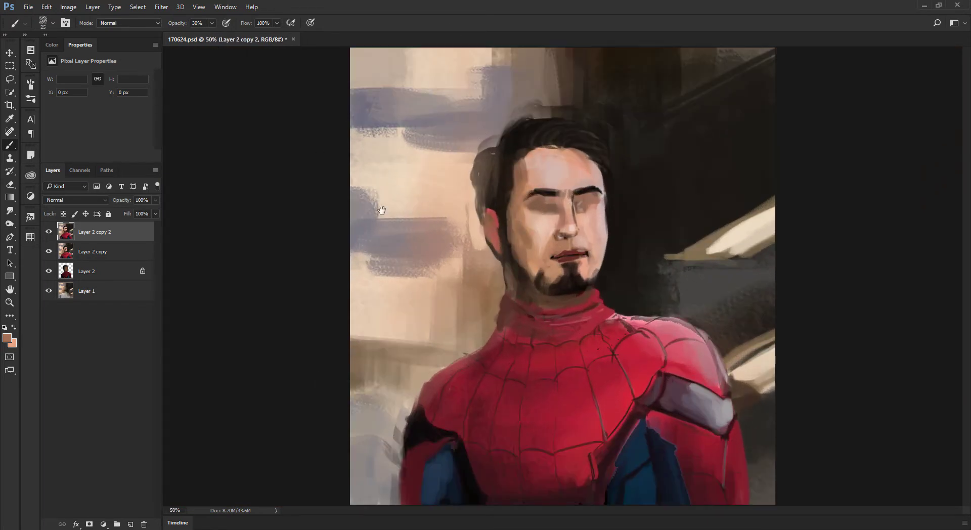
{"action": "key", "text": "bracketright"}
{"action": "key", "text": "bracketright"}
{"action": "key", "text": "bracketright"}
{"action": "key", "text": "bracketright"}
{"action": "key", "text": "bracketright"}
{"action": "key", "text": "bracketright"}
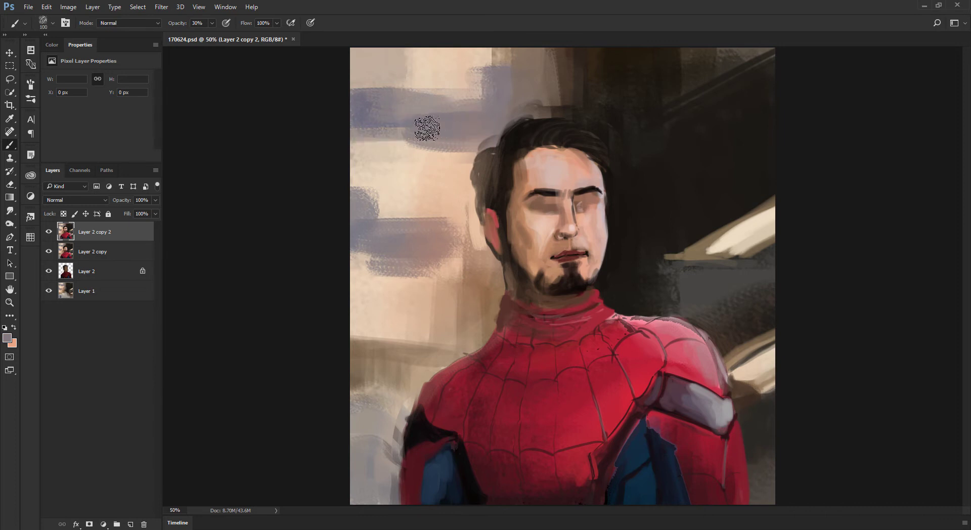
{"action": "left_click", "coordinate": [410, 103], "text": "alt"}
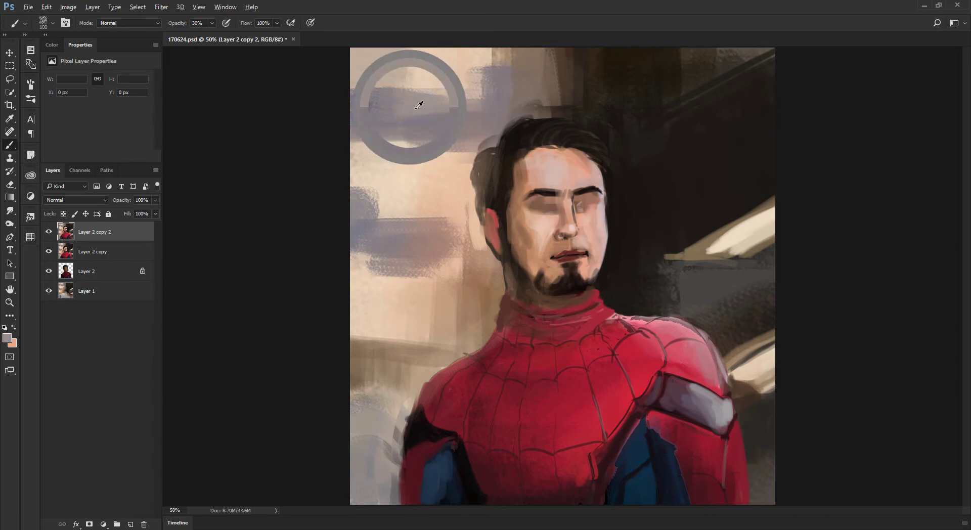
{"action": "left_click", "coordinate": [496, 89], "text": "alt"}
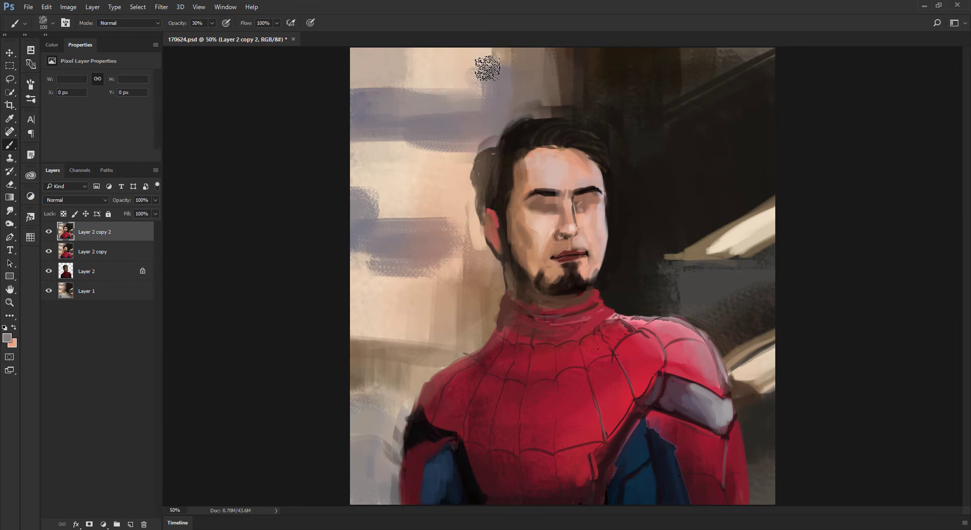
{"action": "mouse_move", "coordinate": [478, 39]}
{"action": "left_mouse_down"}
{"action": "mouse_move", "coordinate": [475, 87]}
{"action": "mouse_move", "coordinate": [484, 66]}
{"action": "left_mouse_up"}
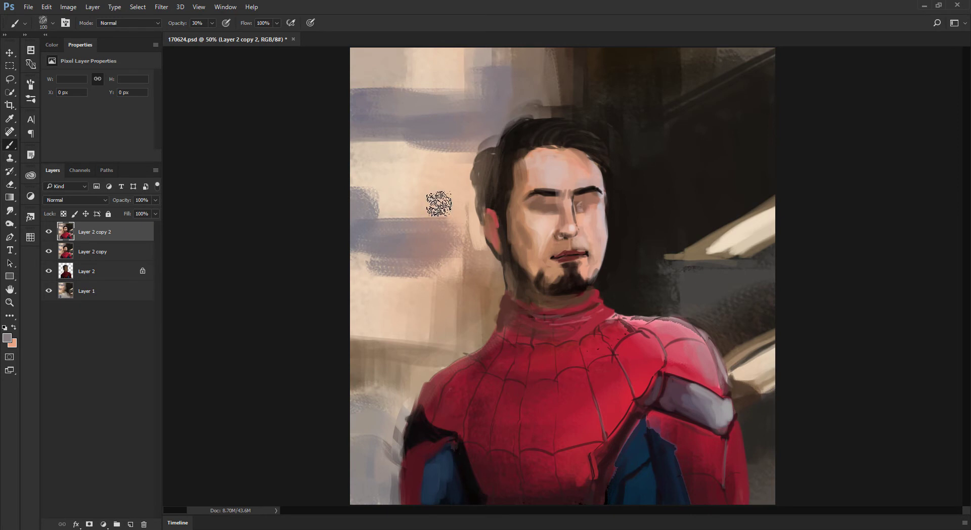
Cover the small blue patch at the outer edge of the light background with sampled peach and blend it into the lower band
{"action": "key", "text": "ctrl+minus"}
{"action": "key", "text": "ctrl+plus"}
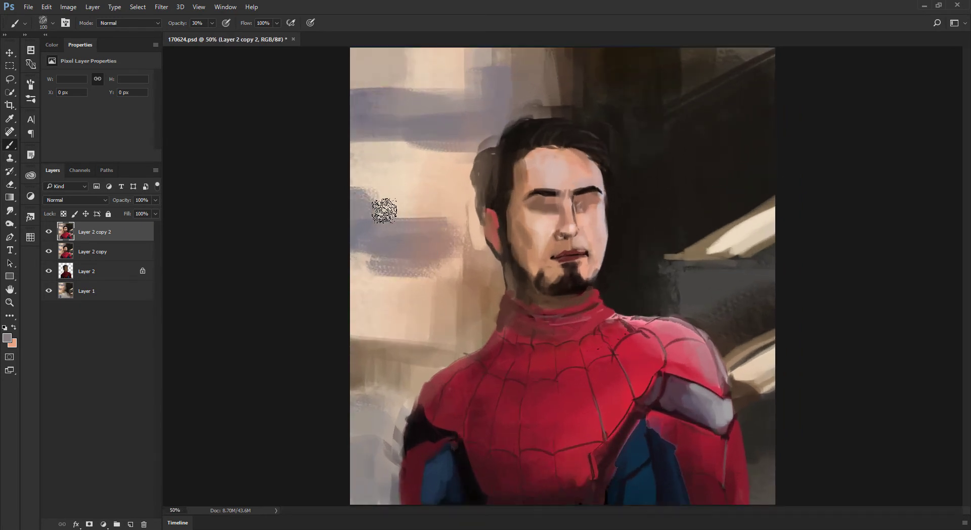
{"action": "left_click", "coordinate": [393, 187], "text": "alt"}
{"action": "left_click", "coordinate": [375, 233], "text": "alt"}
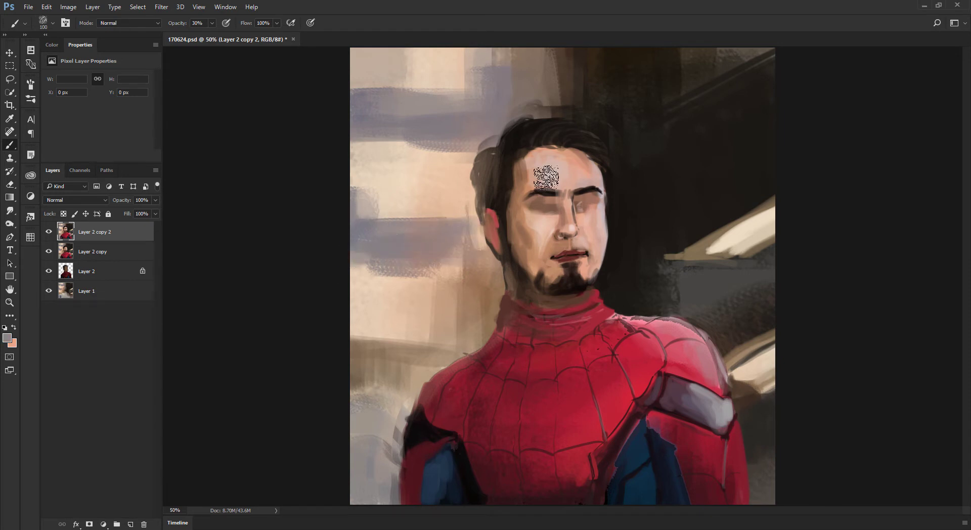
Compare the whole painting with and without Layer 2 copy 2
{"action": "key", "text": "ctrl+minus"}
{"action": "left_click", "coordinate": [49, 231]}
{"action": "left_click", "coordinate": [49, 231]}
{"action": "left_click", "coordinate": [49, 231]}
{"action": "left_click", "coordinate": [49, 232]}
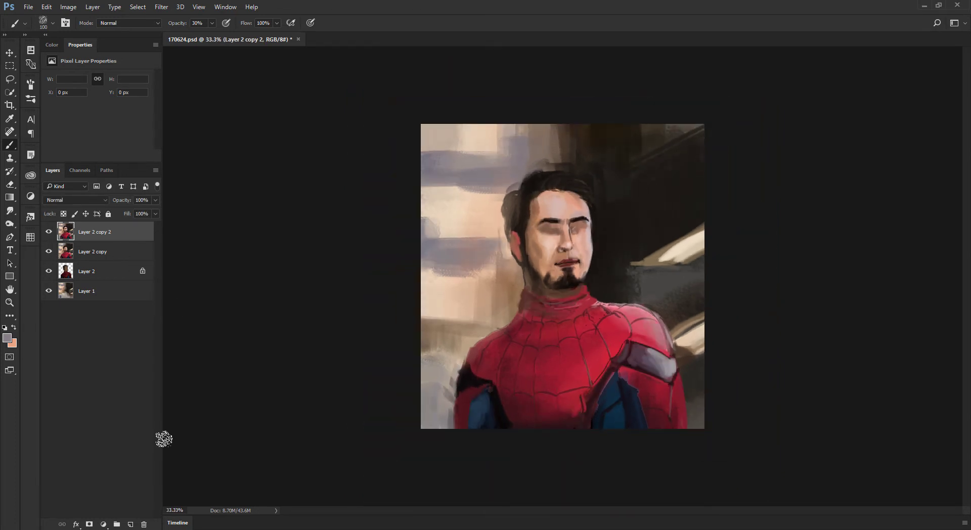
Add a Color Lookup adjustment layer using the TealOrangePlusContrast.3DL table
{"action": "left_click", "coordinate": [104, 525]}
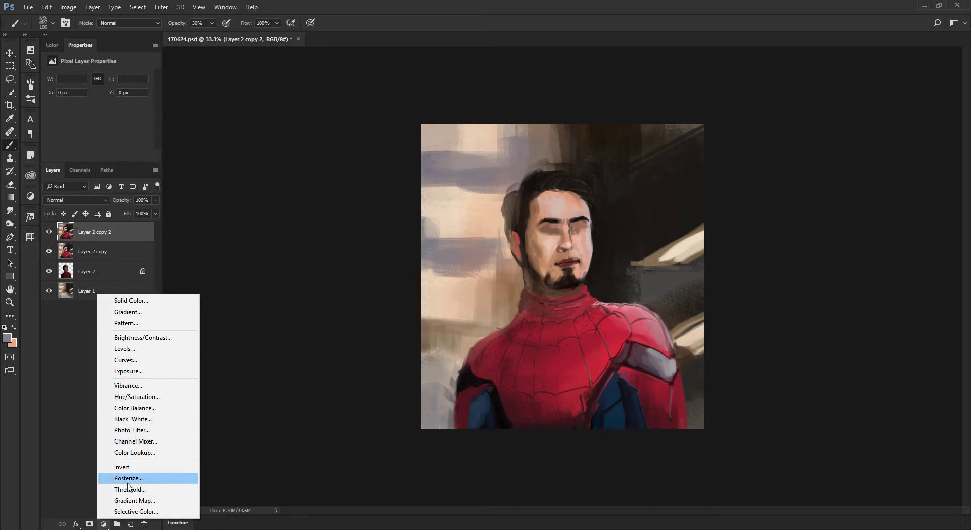
{"action": "left_click", "coordinate": [145, 453]}
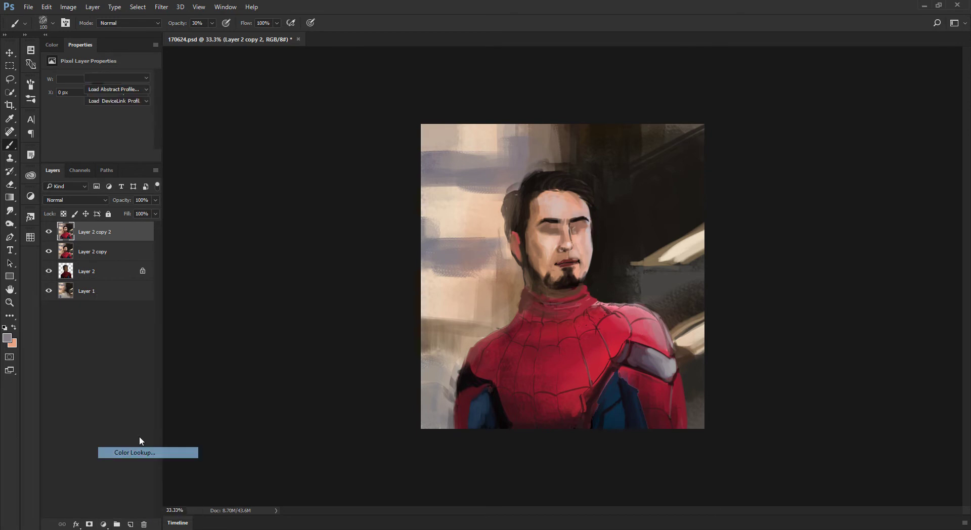
{"action": "left_click", "coordinate": [104, 79]}
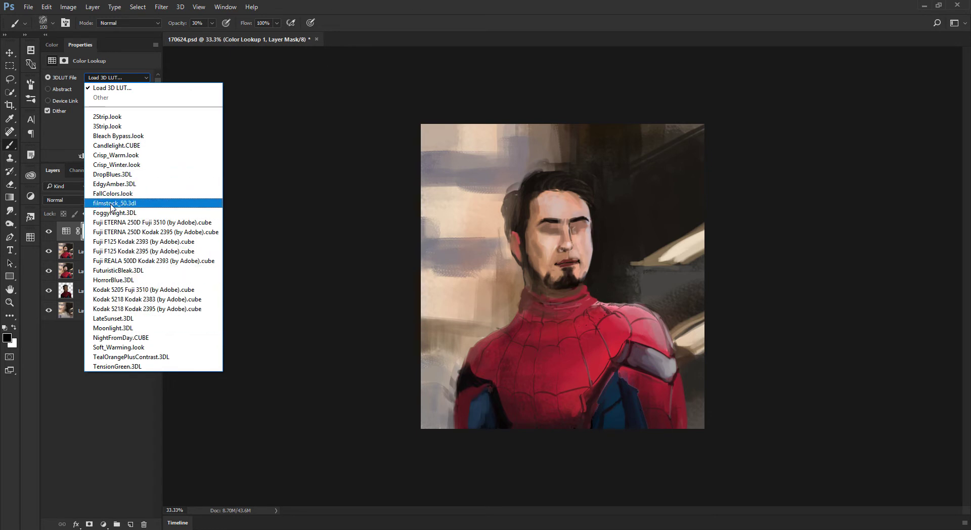
{"action": "left_click", "coordinate": [126, 357]}
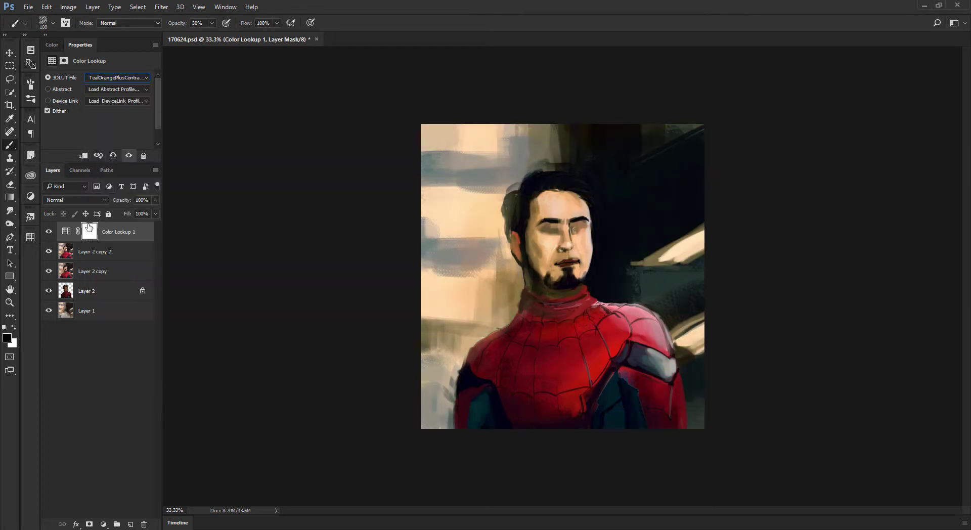
Compare the painting with and without the teal and orange colour grading
{"action": "left_click", "coordinate": [52, 234]}
{"action": "left_click", "coordinate": [51, 234]}
{"action": "left_click", "coordinate": [51, 234]}
{"action": "left_click", "coordinate": [51, 234]}
{"action": "left_click", "coordinate": [52, 234]}
{"action": "left_click", "coordinate": [52, 234]}
Try the Saturation blend mode on the Color Lookup layer, and return it to Normal
{"action": "left_click", "coordinate": [94, 229]}
{"action": "left_click", "coordinate": [65, 200]}
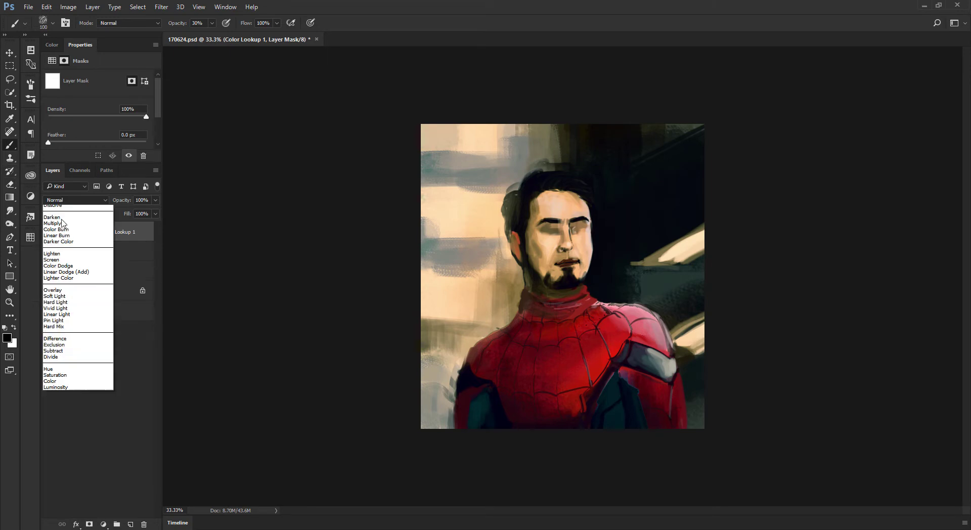
{"action": "left_click", "coordinate": [56, 385]}
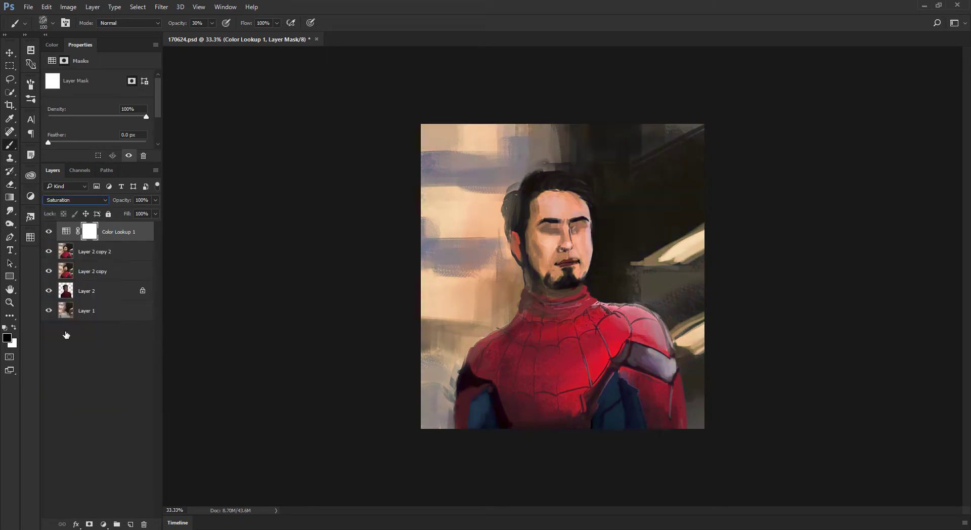
{"action": "left_click", "coordinate": [64, 200]}
{"action": "left_click", "coordinate": [56, 218]}
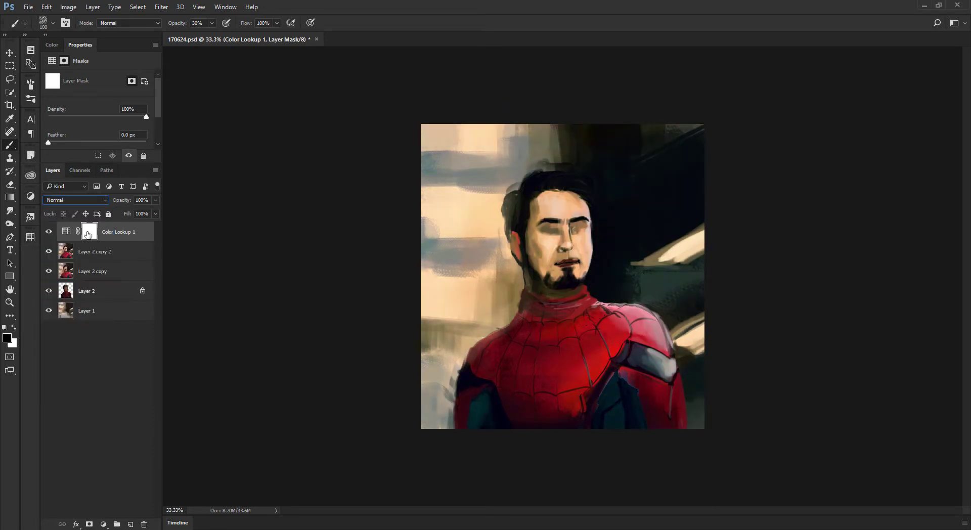
Apply a diagonal black-to-white linear gradient to the Color Lookup mask, limiting the grading to the light background side
{"action": "left_click", "coordinate": [10, 197]}
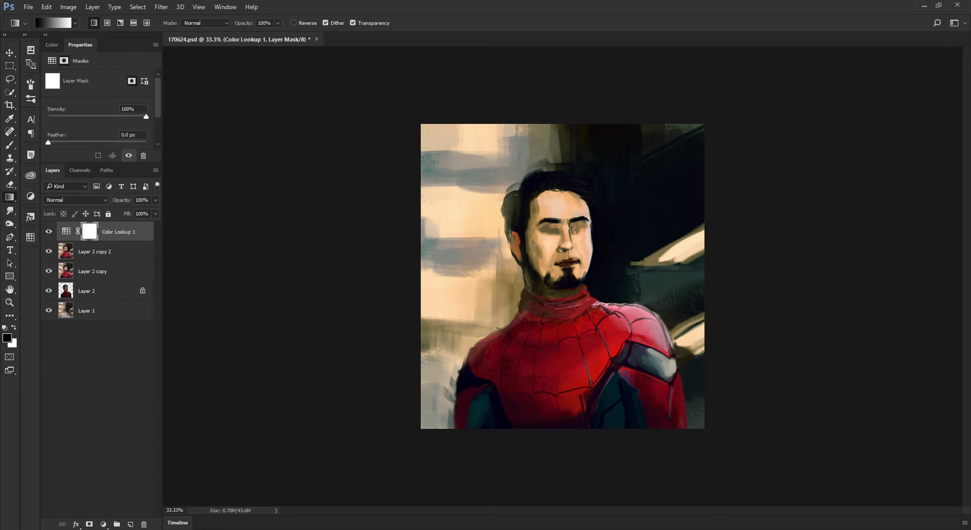
{"action": "left_click_drag", "start_coordinate": [534, 247], "coordinate": [503, 221]}
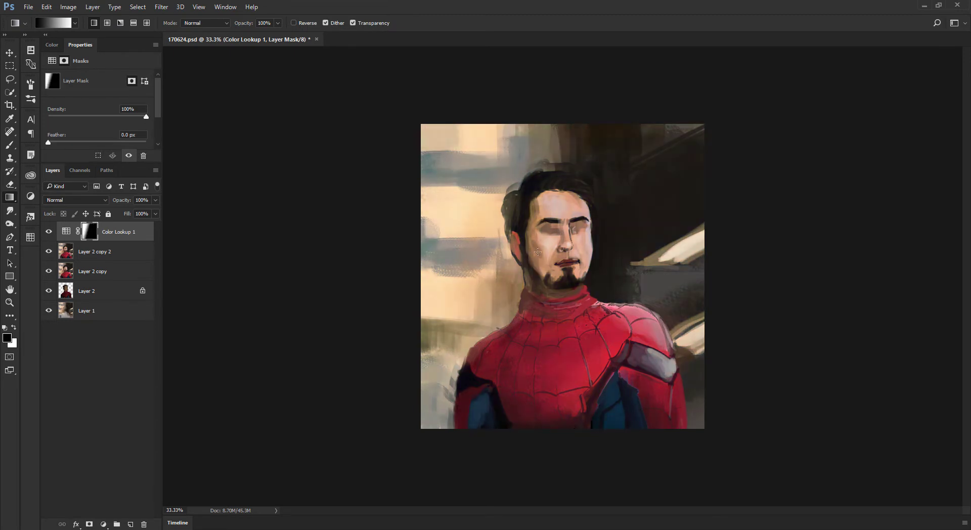
{"action": "left_click_drag", "start_coordinate": [567, 285], "coordinate": [536, 260]}
{"action": "left_click_drag", "start_coordinate": [564, 302], "coordinate": [457, 232]}
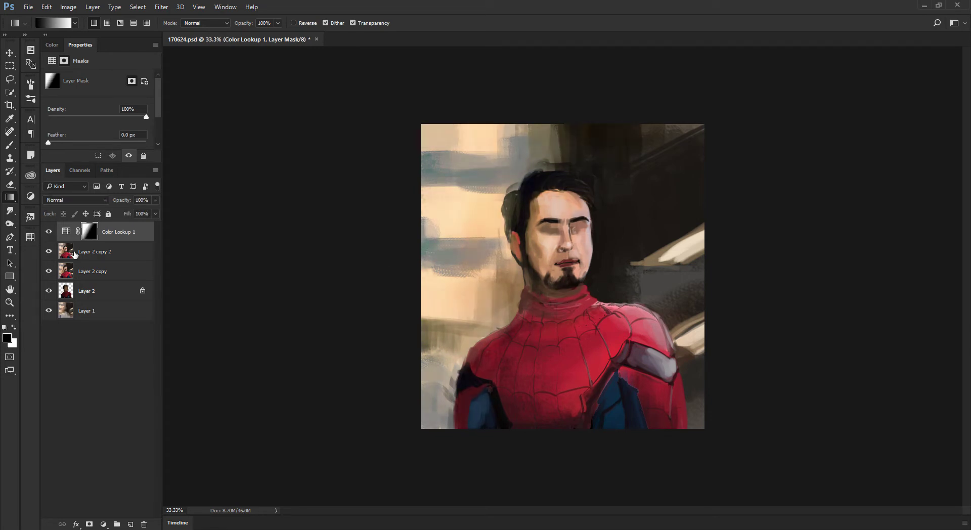
Reduce the Color Lookup layer's opacity to 50% and compare the painting with and without it
{"action": "key", "text": "ctrl+minus"}
{"action": "key", "text": "v"}
{"action": "key", "text": "5"}
{"action": "left_click", "coordinate": [49, 232]}
{"action": "left_click", "coordinate": [49, 233]}
{"action": "left_click", "coordinate": [49, 232]}
{"action": "left_click", "coordinate": [49, 236]}
{"action": "left_click", "coordinate": [49, 236]}
{"action": "left_click", "coordinate": [50, 236]}
{"action": "left_click", "coordinate": [50, 239]}
{"action": "left_click", "coordinate": [50, 240]}
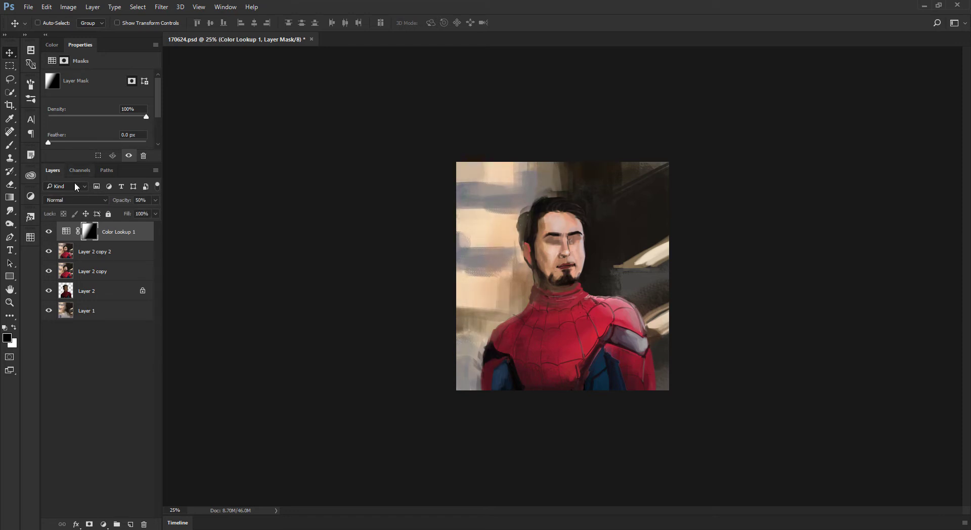
{"action": "left_click", "coordinate": [49, 237]}
{"action": "left_click", "coordinate": [50, 237]}
Merge the Color Lookup layer down into Layer 2 copy 2
{"action": "key", "text": "ctrl+e"}
{"action": "key", "text": "ctrl+plus"}
{"action": "key", "text": "ctrl+plus"}
{"action": "key", "text": "ctrl+plus"}
{"action": "key", "text": "ctrl+plus"}
{"action": "key", "text": "ctrl+shift+z"}
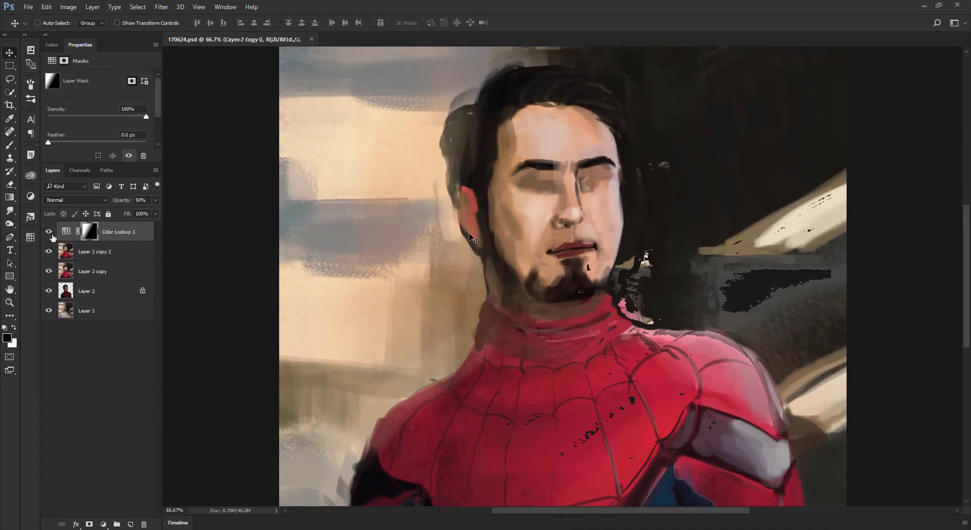
{"action": "left_click_drag", "start_coordinate": [443, 135], "coordinate": [388, 136]}
{"action": "key", "text": "ctrl+plus"}
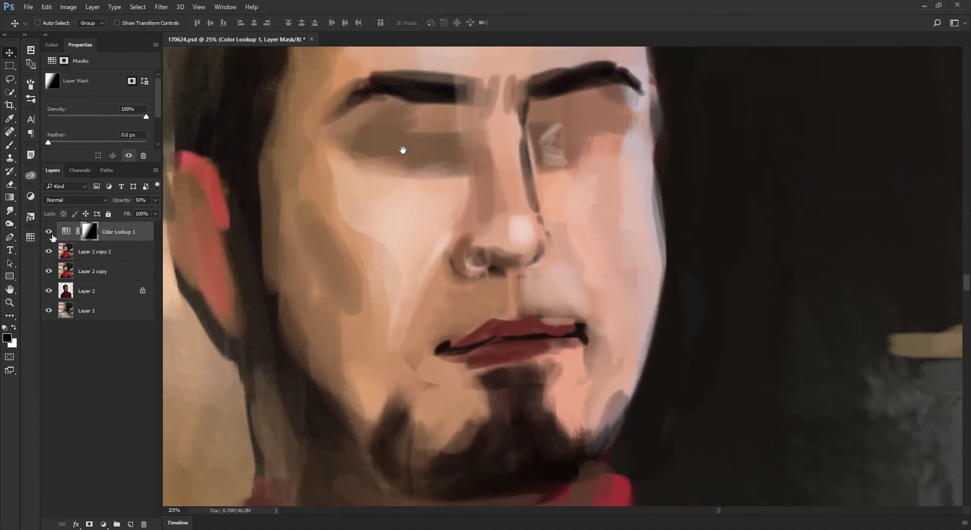
{"action": "key", "text": "ctrl+z"}
Cover the dark mark at the far mouth corner and shade the skin above it with sampled skin tones at brush size 45
{"action": "key", "text": "b"}
{"action": "left_click", "coordinate": [591, 338], "text": "alt"}
{"action": "key", "text": "bracketleft"}
{"action": "key", "text": "bracketleft"}
{"action": "key", "text": "bracketleft"}
{"action": "key", "text": "bracketleft"}
{"action": "key", "text": "bracketleft"}
{"action": "left_click", "coordinate": [573, 303], "text": "alt"}
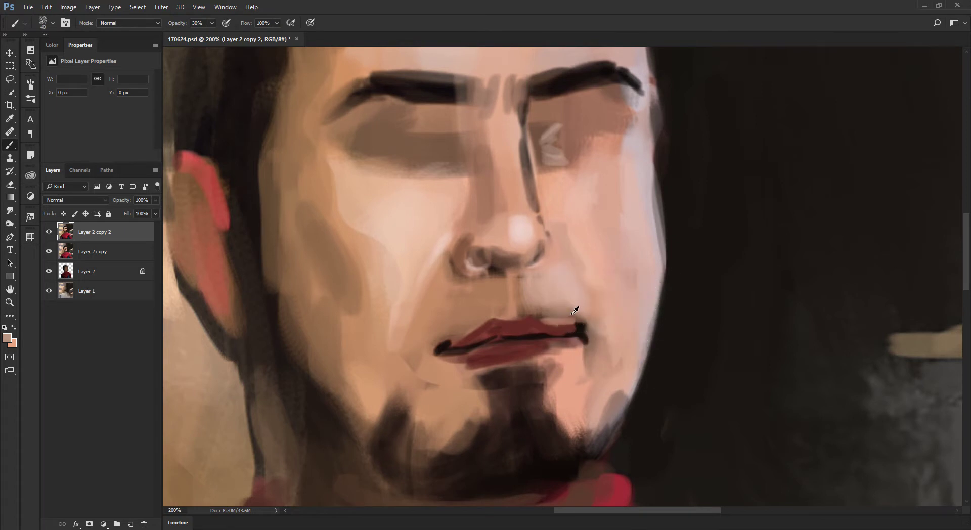
{"action": "left_click", "coordinate": [562, 310], "text": "alt"}
{"action": "left_click", "coordinate": [493, 291], "text": "alt"}
{"action": "key", "text": "bracketright"}
{"action": "left_click_drag", "start_coordinate": [546, 288], "coordinate": [565, 306]}
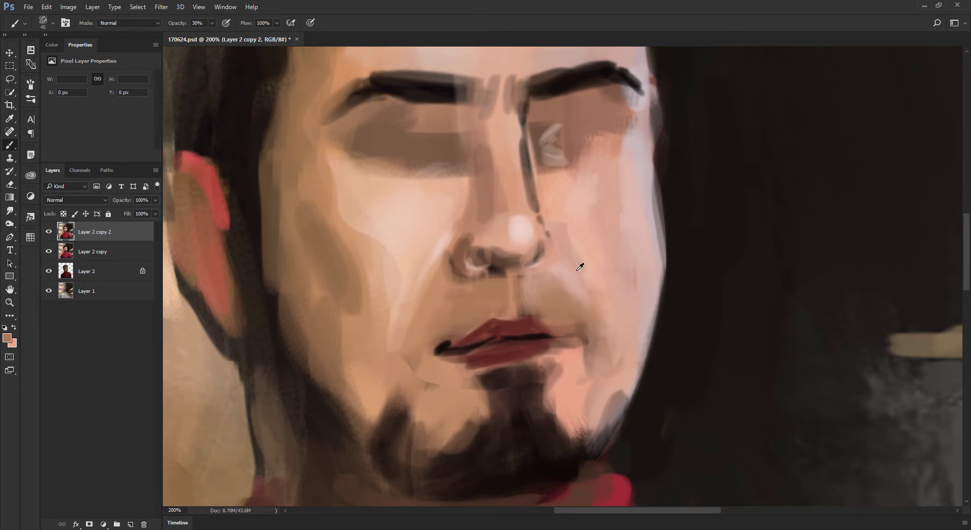
Redraw the dark mouth line at 80% opacity, then edge the upper lip and far mouth corner with light skin tone
{"action": "left_click", "coordinate": [523, 399], "text": "alt"}
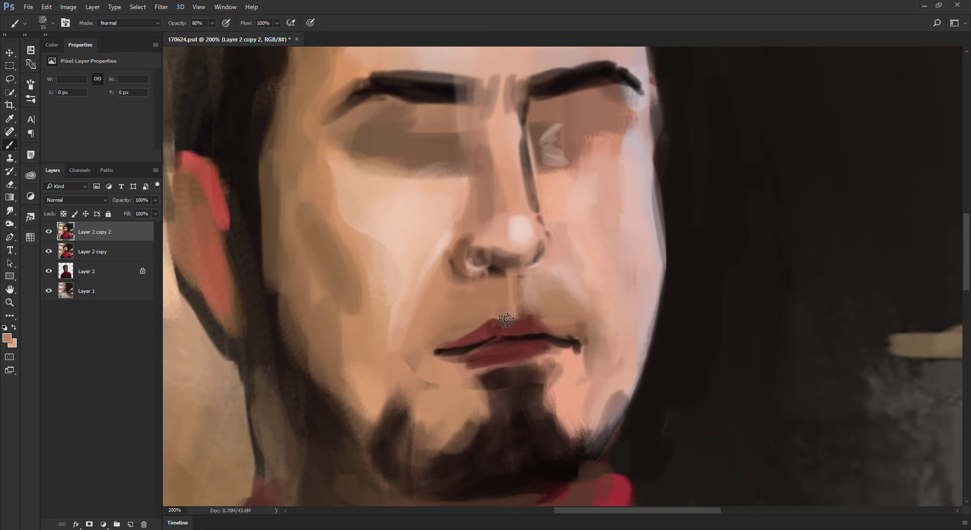
{"action": "left_click", "coordinate": [499, 236], "text": "alt"}
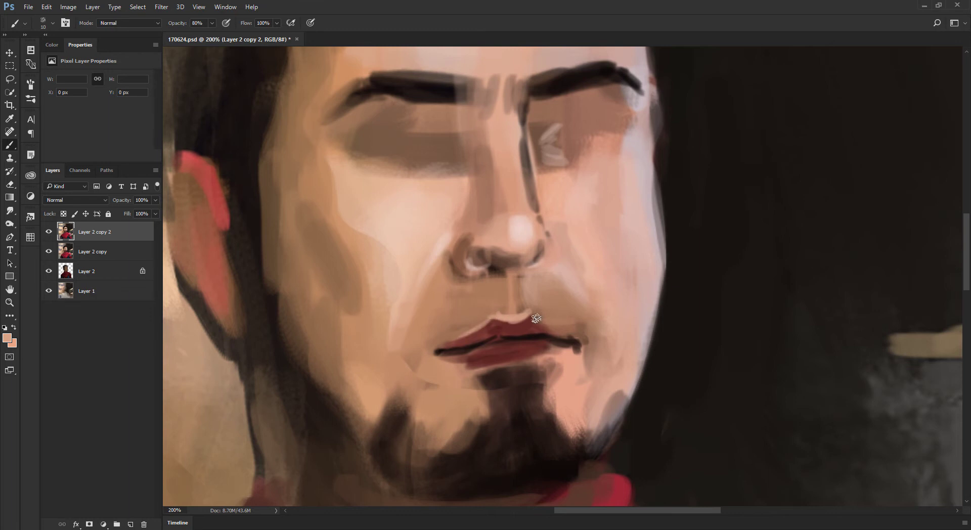
{"action": "key", "text": "bracketright"}
{"action": "key", "text": "bracketright"}
{"action": "key", "text": "bracketright"}
{"action": "left_click_drag", "start_coordinate": [590, 335], "coordinate": [588, 363]}
{"action": "left_click", "coordinate": [566, 349], "text": "alt"}
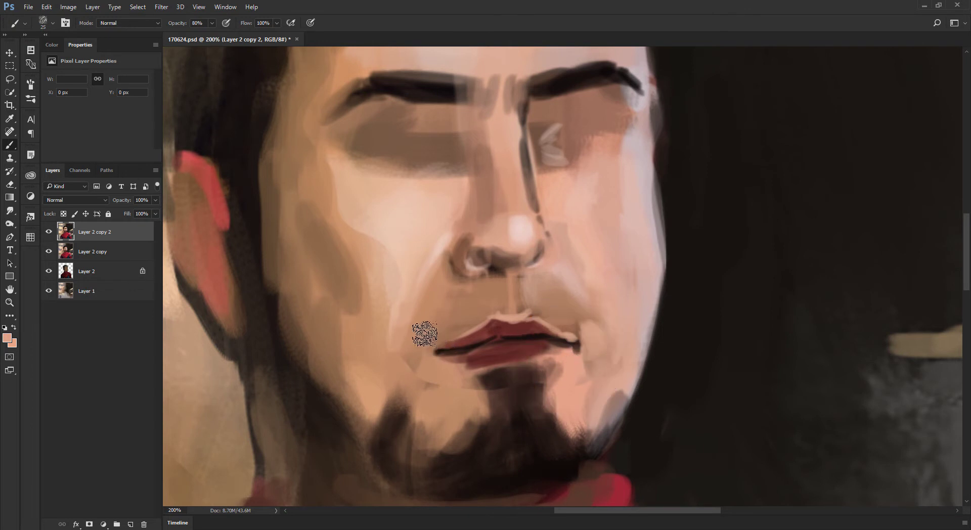
Paint the fold beside the near mouth corner with sampled skin tones at brush size 25
{"action": "left_click", "coordinate": [435, 258], "text": "alt"}
{"action": "left_click_drag", "start_coordinate": [422, 324], "coordinate": [412, 357]}
{"action": "left_click", "coordinate": [430, 325], "text": "alt"}
{"action": "mouse_move", "coordinate": [438, 304]}
{"action": "left_mouse_down"}
{"action": "mouse_move", "coordinate": [424, 328]}
{"action": "mouse_move", "coordinate": [438, 313]}
{"action": "mouse_move", "coordinate": [411, 354]}
{"action": "left_mouse_up"}
{"action": "left_click", "coordinate": [422, 329], "text": "alt"}
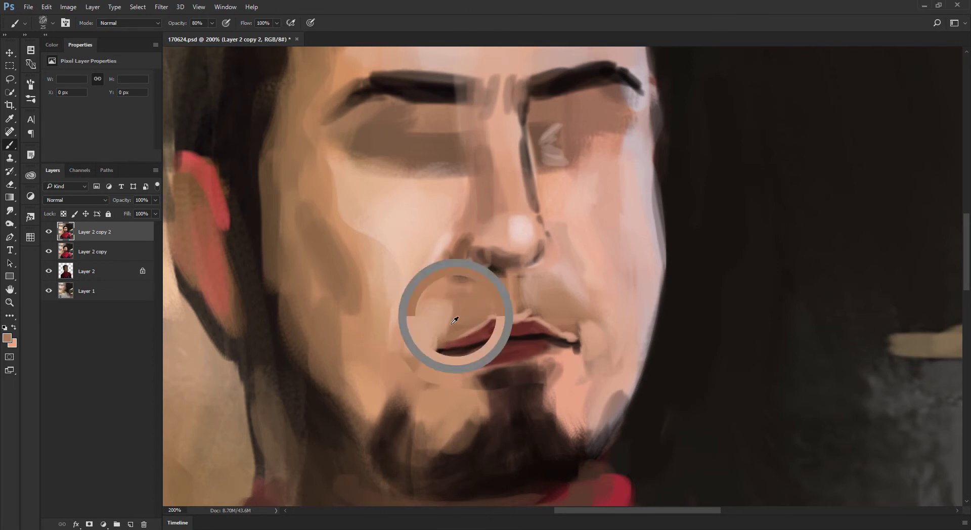
Blend the skin above the near half of the upper lip into the mouth corner fold with a size 35 brush
{"action": "left_click", "coordinate": [433, 310], "text": "alt"}
{"action": "key", "text": "bracketright"}
{"action": "key", "text": "bracketright"}
{"action": "mouse_move", "coordinate": [448, 305]}
{"action": "left_mouse_down"}
{"action": "mouse_move", "coordinate": [439, 320]}
{"action": "mouse_move", "coordinate": [471, 303]}
{"action": "left_mouse_up"}
{"action": "left_click", "coordinate": [458, 310], "text": "alt"}
{"action": "left_click", "coordinate": [486, 301], "text": "alt"}
{"action": "mouse_move", "coordinate": [455, 309]}
{"action": "left_mouse_down"}
{"action": "mouse_move", "coordinate": [427, 331]}
{"action": "mouse_move", "coordinate": [416, 356]}
{"action": "left_mouse_up"}
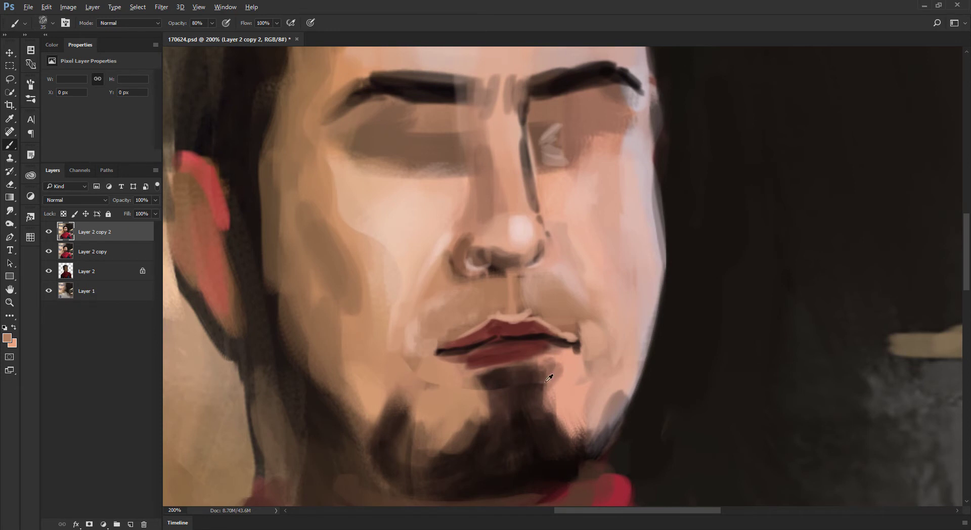
Blend skin tone beneath the far mouth corner along the goatee, and undo a trial stroke across the beard
{"action": "mouse_move", "coordinate": [563, 393]}
{"action": "left_mouse_down"}
{"action": "mouse_move", "coordinate": [581, 340]}
{"action": "mouse_move", "coordinate": [622, 391]}
{"action": "mouse_move", "coordinate": [604, 354]}
{"action": "left_mouse_up"}
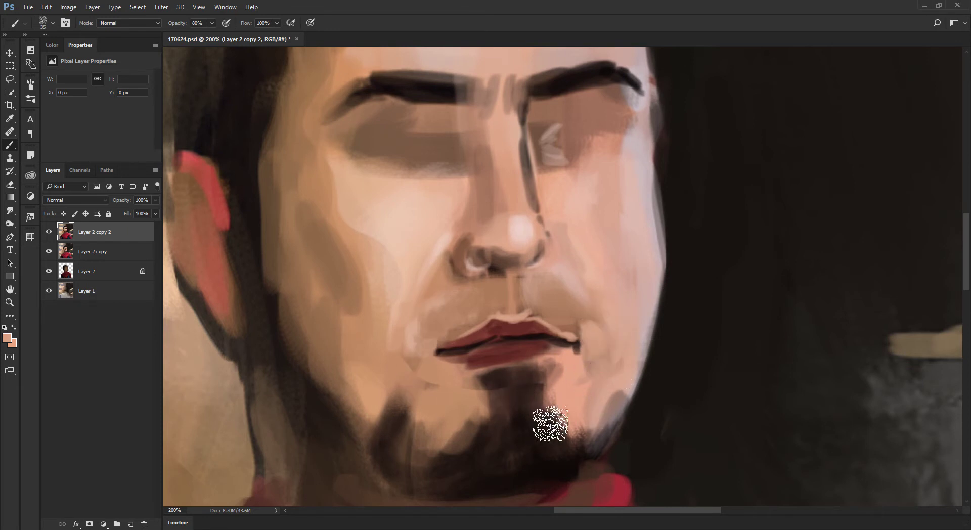
{"action": "left_click", "coordinate": [567, 267], "text": "alt"}
{"action": "mouse_move", "coordinate": [493, 416]}
{"action": "left_mouse_down"}
{"action": "mouse_move", "coordinate": [521, 426]}
{"action": "mouse_move", "coordinate": [521, 418]}
{"action": "mouse_move", "coordinate": [531, 440]}
{"action": "left_mouse_up"}
{"action": "key", "text": "ctrl+z"}
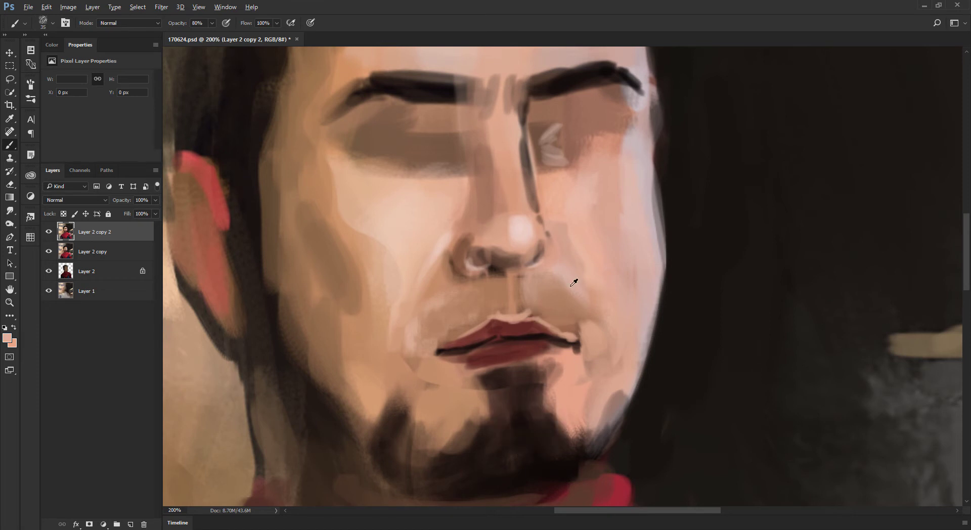
Paint a pale pink highlight on the far side of the chin beside the goatee, using sampled light tones and brush size 25
{"action": "left_click", "coordinate": [569, 422], "text": "alt"}
{"action": "left_click", "coordinate": [649, 188], "text": "alt"}
{"action": "left_click", "coordinate": [514, 233], "text": "alt"}
{"action": "left_click", "coordinate": [643, 170], "text": "alt"}
{"action": "right_click", "coordinate": [641, 189], "text": "alt+shift"}
{"action": "left_click", "coordinate": [649, 168], "text": "alt"}
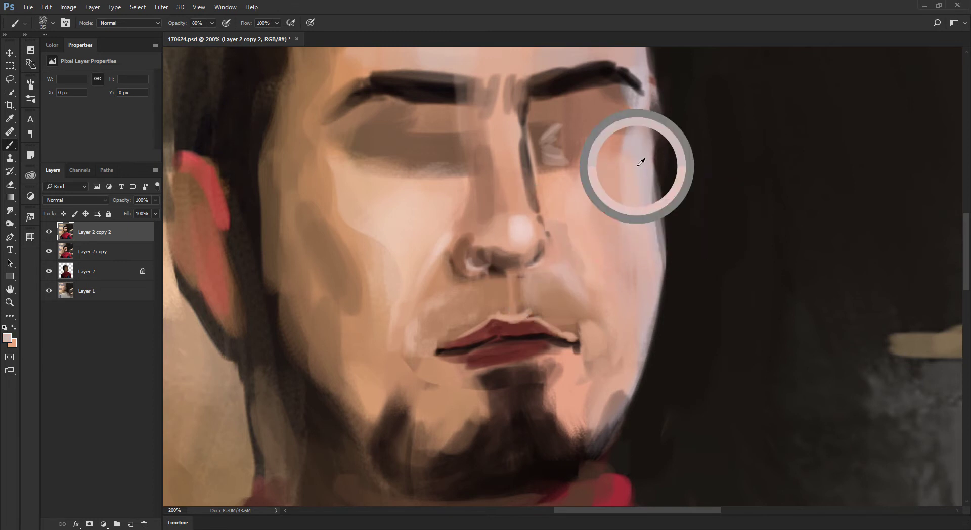
{"action": "right_click", "coordinate": [649, 168], "text": "alt+shift"}
{"action": "key", "text": "bracketleft"}
{"action": "key", "text": "bracketleft"}
{"action": "left_click_drag", "start_coordinate": [570, 423], "coordinate": [563, 420]}
Blend the chin highlight into the surrounding skin with tones sampled around it
{"action": "left_click", "coordinate": [579, 422], "text": "alt"}
{"action": "left_click", "coordinate": [575, 425], "text": "alt"}
{"action": "left_click", "coordinate": [571, 424], "text": "alt"}
{"action": "left_click", "coordinate": [564, 424], "text": "alt"}
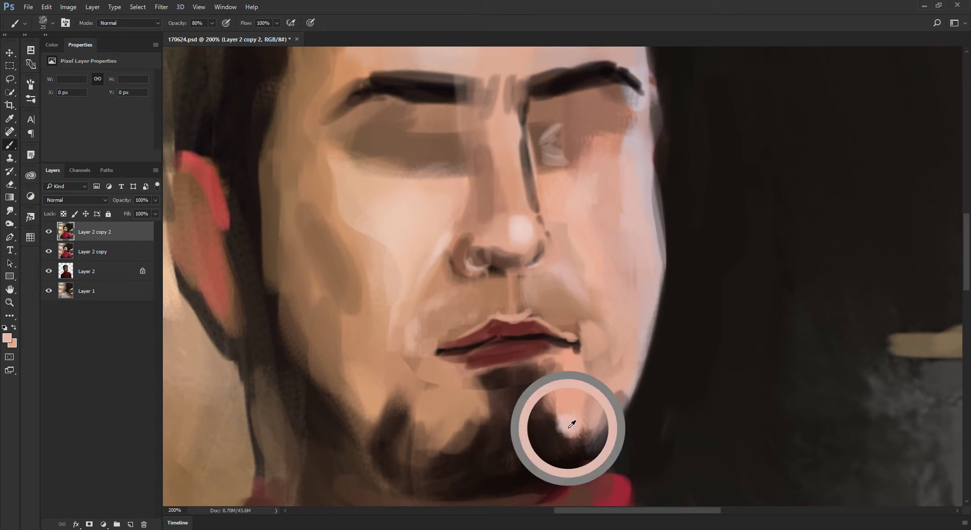
{"action": "left_click", "coordinate": [570, 404], "text": "alt"}
{"action": "left_click_drag", "start_coordinate": [579, 405], "coordinate": [585, 425]}
Paint dark beard strokes along the far jaw edge and lower chin with sampled dark brown, using small brushes around size 20
{"action": "left_click", "coordinate": [586, 446], "text": "alt"}
{"action": "key", "text": "bracketleft"}
{"action": "key", "text": "bracketleft"}
{"action": "mouse_move", "coordinate": [604, 387]}
{"action": "left_mouse_down"}
{"action": "mouse_move", "coordinate": [603, 417]}
{"action": "mouse_move", "coordinate": [583, 450]}
{"action": "left_mouse_up"}
{"action": "key", "text": "bracketright"}
{"action": "left_click", "coordinate": [605, 394], "text": "alt"}
{"action": "left_click", "coordinate": [575, 457], "text": "alt"}
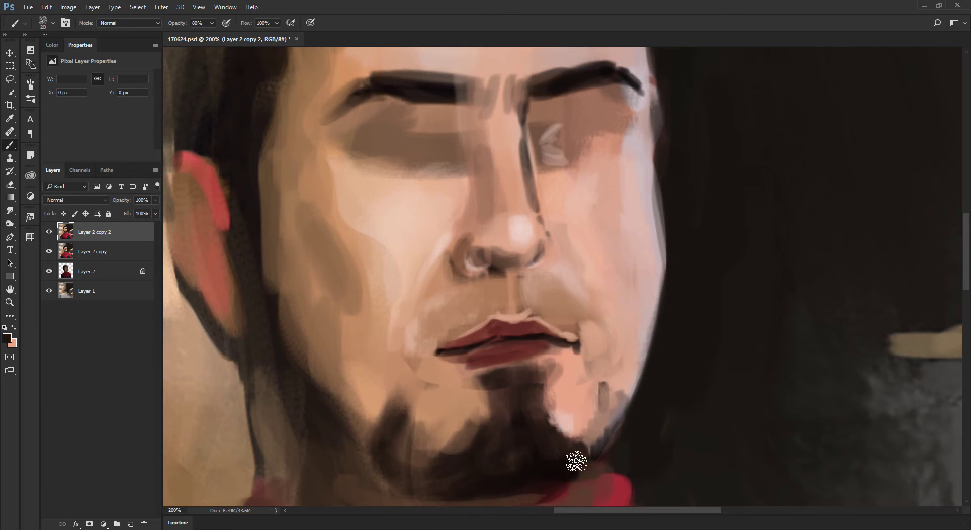
{"action": "left_click_drag", "start_coordinate": [595, 429], "coordinate": [579, 464]}
{"action": "key", "text": "bracketright"}
{"action": "key", "text": "bracketright"}
{"action": "key", "text": "bracketleft"}
Paint the dark beard along the near jawline from sideburn to goatee with sampled browns, using brush size 35 at 60% opacity
{"action": "left_click", "coordinate": [386, 383], "text": "alt"}
{"action": "mouse_move", "coordinate": [380, 413]}
{"action": "left_mouse_down"}
{"action": "mouse_move", "coordinate": [399, 394]}
{"action": "mouse_move", "coordinate": [375, 421]}
{"action": "left_mouse_up"}
{"action": "left_click", "coordinate": [356, 434], "text": "alt"}
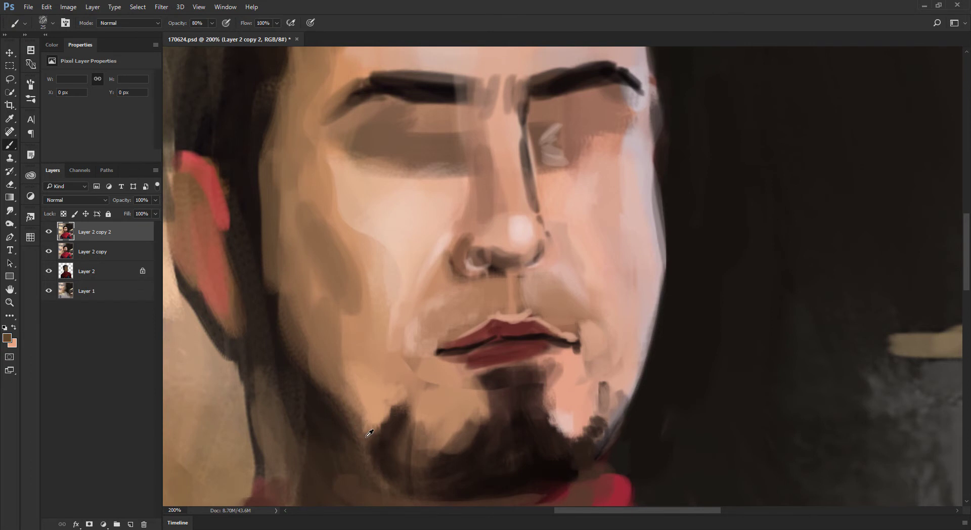
{"action": "key", "text": "bracketright"}
{"action": "key", "text": "6"}
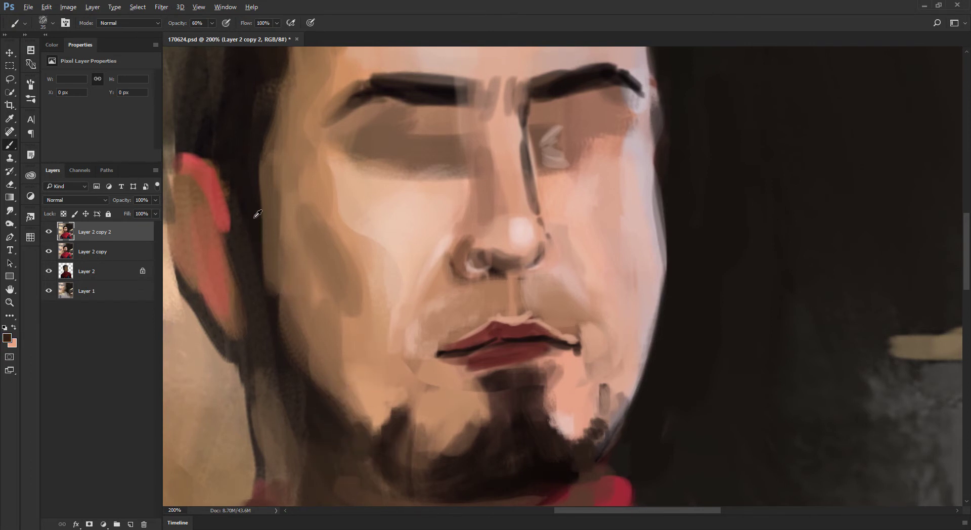
{"action": "mouse_move", "coordinate": [350, 277]}
{"action": "left_mouse_down"}
{"action": "mouse_move", "coordinate": [405, 270]}
{"action": "mouse_move", "coordinate": [399, 248]}
{"action": "mouse_move", "coordinate": [408, 292]}
{"action": "left_mouse_up"}
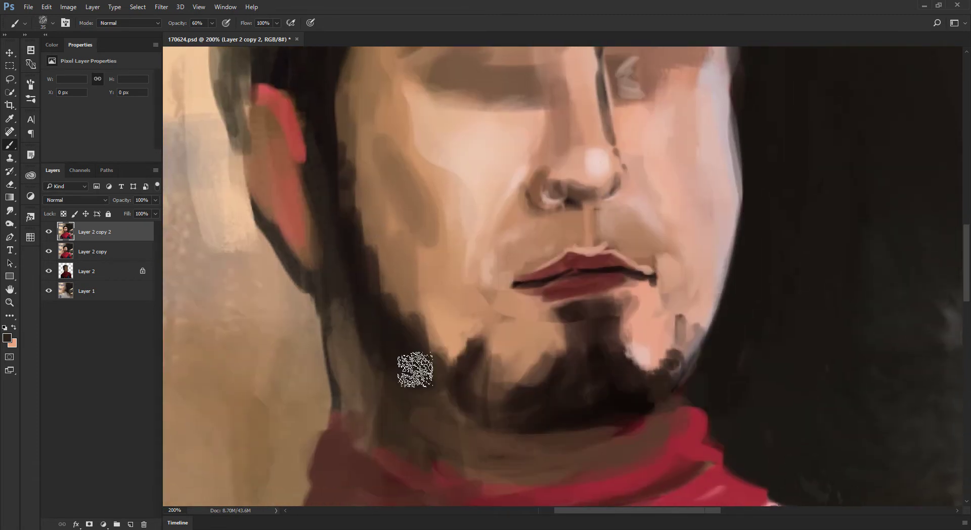
Paint sampled skin tones on the neck between the beard and collar, adding a pale greyish-pink light at 20% opacity
{"action": "left_click", "coordinate": [430, 296], "text": "alt"}
{"action": "key", "text": "ctrl+minus"}
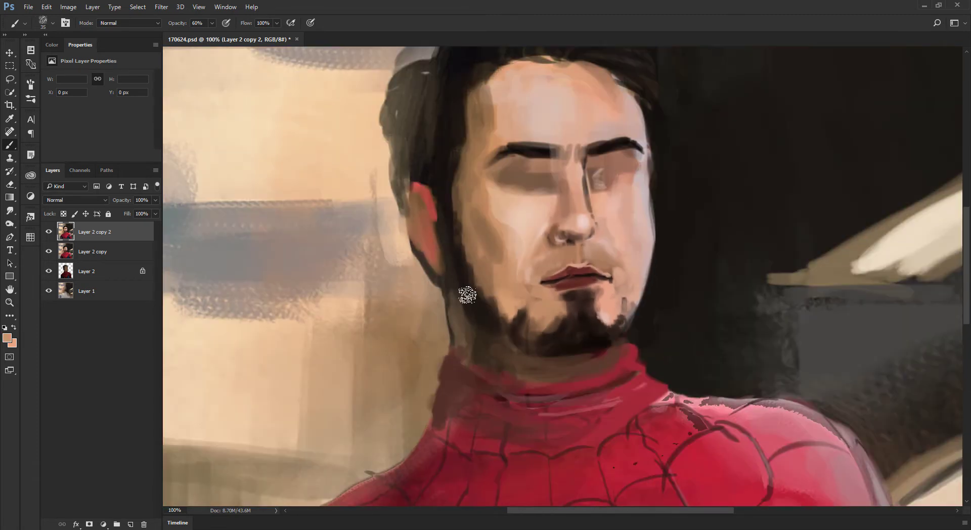
{"action": "left_click", "coordinate": [505, 288], "text": "alt"}
{"action": "mouse_move", "coordinate": [505, 360]}
{"action": "left_mouse_down"}
{"action": "mouse_move", "coordinate": [520, 277]}
{"action": "mouse_move", "coordinate": [510, 350]}
{"action": "mouse_move", "coordinate": [529, 365]}
{"action": "mouse_move", "coordinate": [513, 359]}
{"action": "mouse_move", "coordinate": [548, 361]}
{"action": "mouse_move", "coordinate": [536, 372]}
{"action": "mouse_move", "coordinate": [571, 358]}
{"action": "mouse_move", "coordinate": [562, 372]}
{"action": "mouse_move", "coordinate": [608, 355]}
{"action": "mouse_move", "coordinate": [575, 378]}
{"action": "left_mouse_up"}
{"action": "left_click", "coordinate": [648, 173], "text": "alt"}
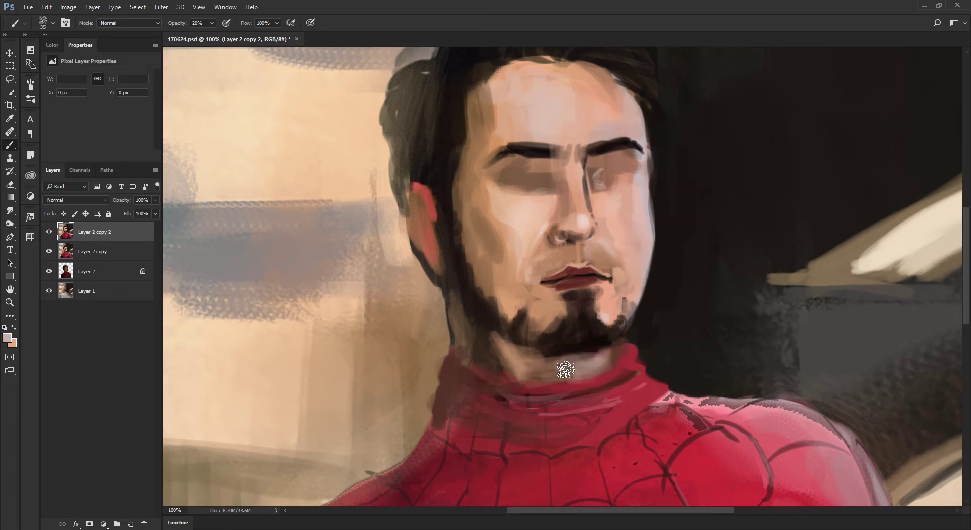
Paint pale pink highlights along the red collar folds with a lightened face tone, using brush size 25 at 20% opacity
{"action": "left_click", "coordinate": [638, 175], "text": "alt"}
{"action": "right_click", "coordinate": [675, 207], "text": "alt+shift"}
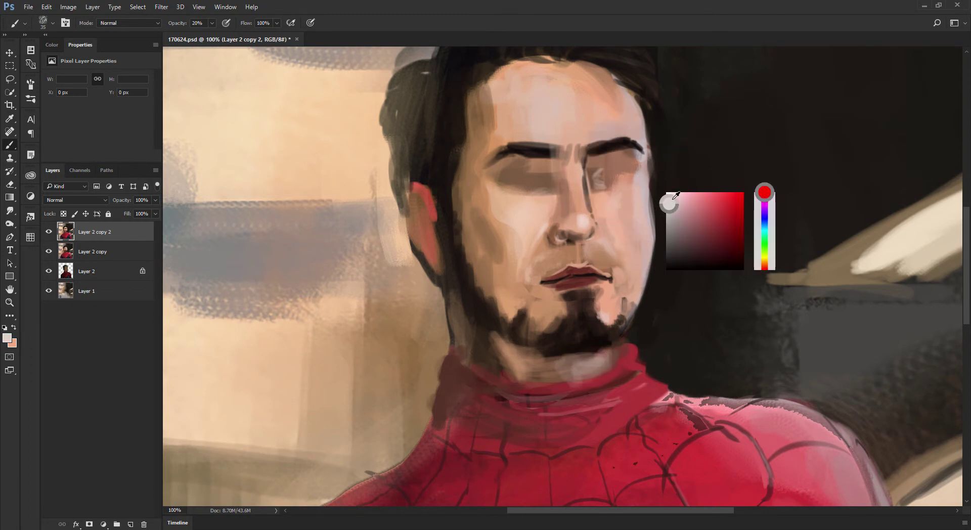
{"action": "left_click", "coordinate": [636, 178], "text": "alt"}
{"action": "right_click", "coordinate": [668, 177], "text": "alt+shift"}
{"action": "left_click_drag", "start_coordinate": [665, 178], "coordinate": [661, 177]}
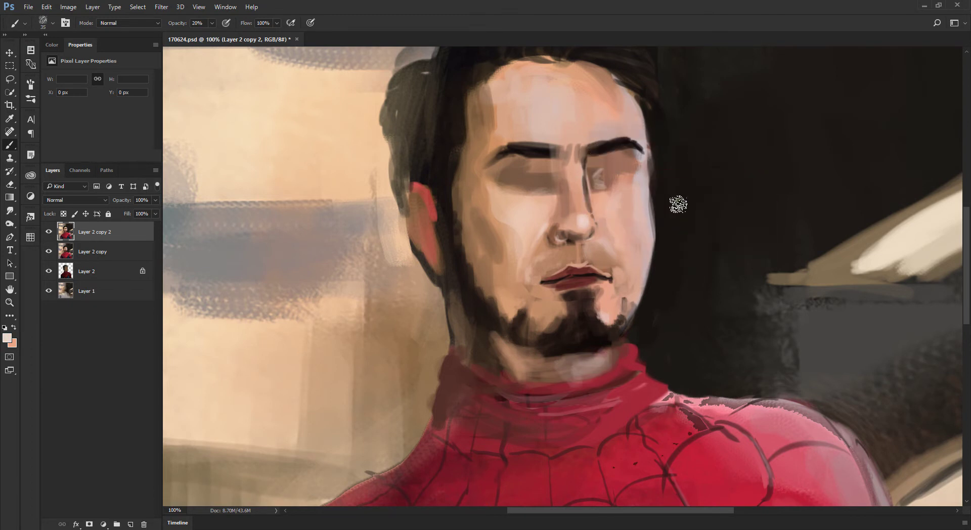
{"action": "key", "text": "bracketleft"}
{"action": "mouse_move", "coordinate": [623, 371]}
{"action": "left_mouse_down"}
{"action": "mouse_move", "coordinate": [537, 394]}
{"action": "mouse_move", "coordinate": [628, 369]}
{"action": "mouse_move", "coordinate": [603, 389]}
{"action": "mouse_move", "coordinate": [632, 382]}
{"action": "mouse_move", "coordinate": [547, 403]}
{"action": "mouse_move", "coordinate": [630, 378]}
{"action": "mouse_move", "coordinate": [620, 404]}
{"action": "mouse_move", "coordinate": [529, 392]}
{"action": "left_mouse_up"}
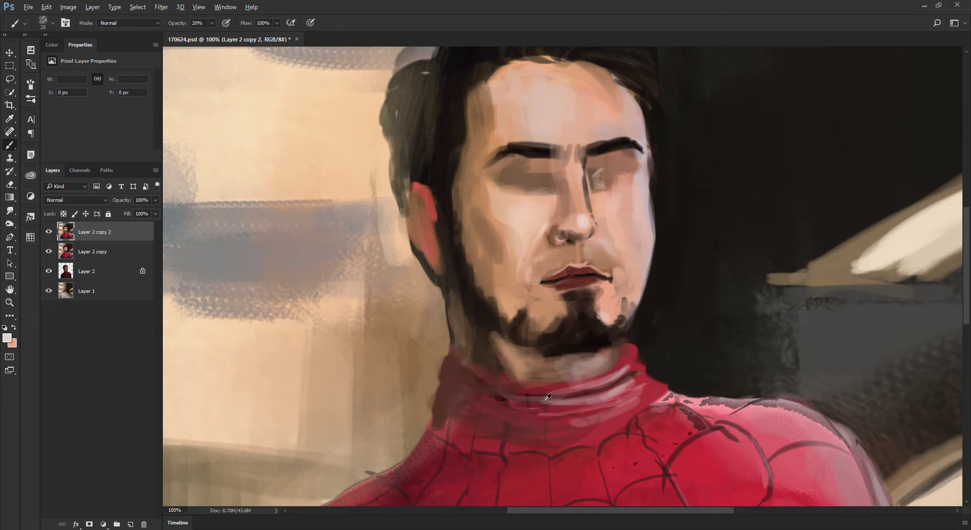
Shade the near side of the neck beneath the jaw with sampled dark browns at 60% opacity
{"action": "left_click", "coordinate": [498, 357], "text": "alt"}
{"action": "key", "text": "bracketright"}
{"action": "left_click", "coordinate": [487, 345], "text": "alt"}
{"action": "left_click_drag", "start_coordinate": [489, 336], "coordinate": [506, 358]}
{"action": "left_click", "coordinate": [506, 355], "text": "alt"}
{"action": "key", "text": "bracketleft"}
{"action": "left_click", "coordinate": [507, 339], "text": "alt"}
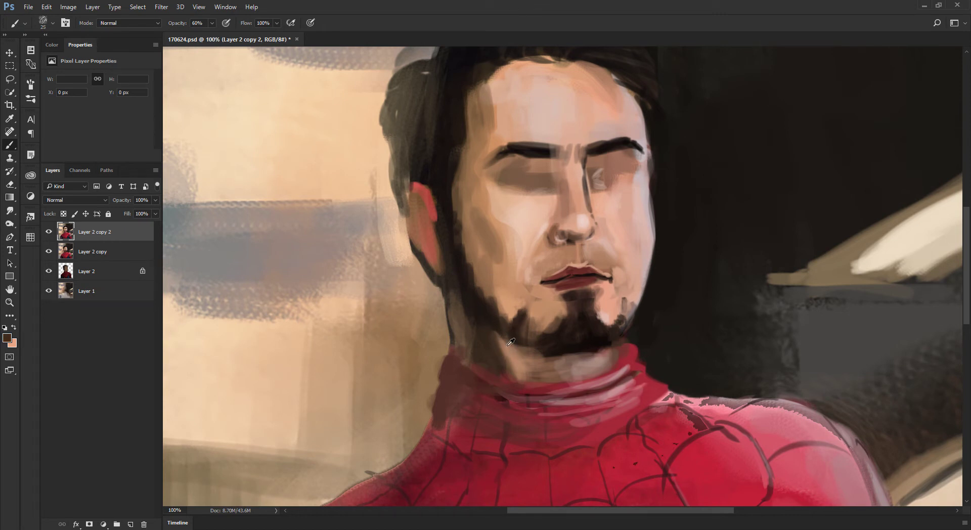
Blend the skin between the near mouth corner and the goatee with sampled tan tones, using brush size 25 at 60% opacity
{"action": "scroll", "coordinate": [562, 275], "scroll_direction": "up", "scroll_amount": 2}
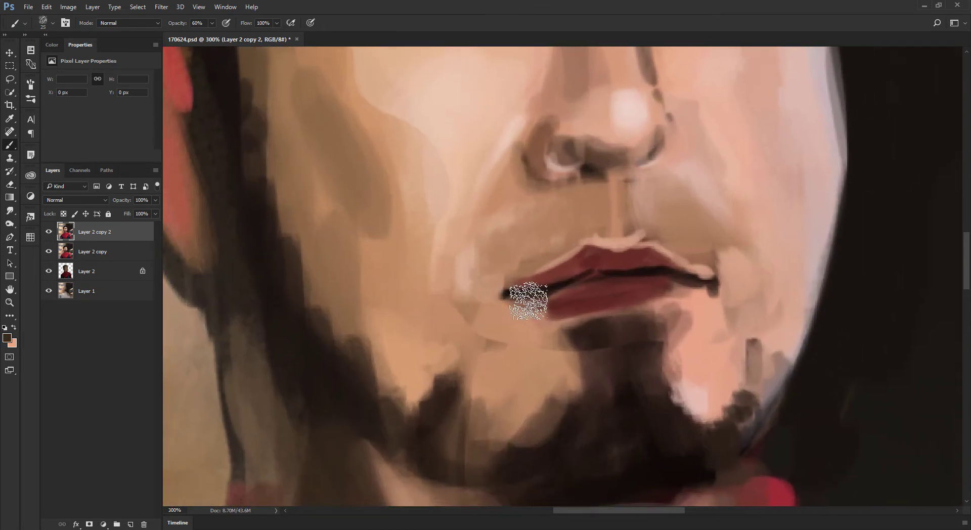
{"action": "left_click", "coordinate": [427, 376], "text": "alt"}
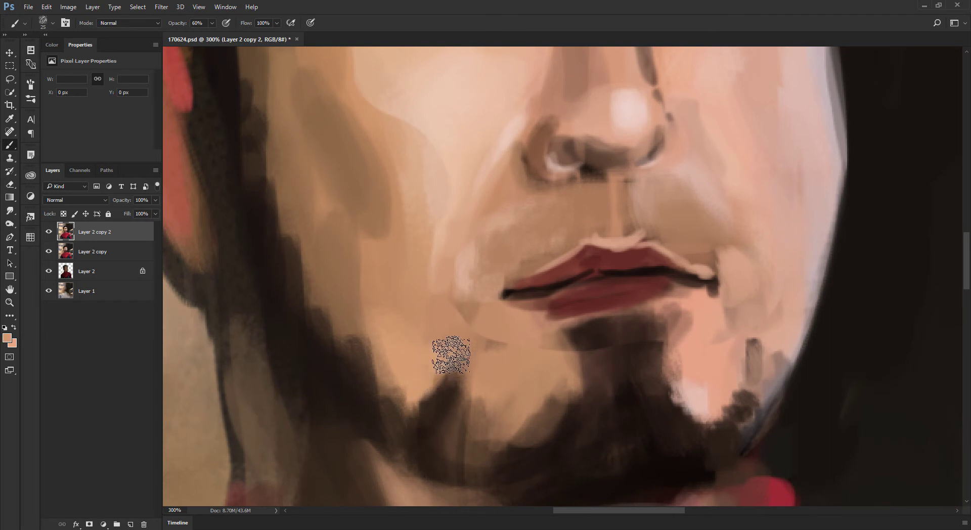
{"action": "left_click", "coordinate": [460, 351], "text": "alt"}
{"action": "left_click", "coordinate": [484, 337], "text": "alt"}
{"action": "mouse_move", "coordinate": [496, 340]}
{"action": "left_mouse_down"}
{"action": "mouse_move", "coordinate": [495, 357]}
{"action": "mouse_move", "coordinate": [569, 364]}
{"action": "left_mouse_up"}
{"action": "left_click", "coordinate": [547, 366], "text": "alt"}
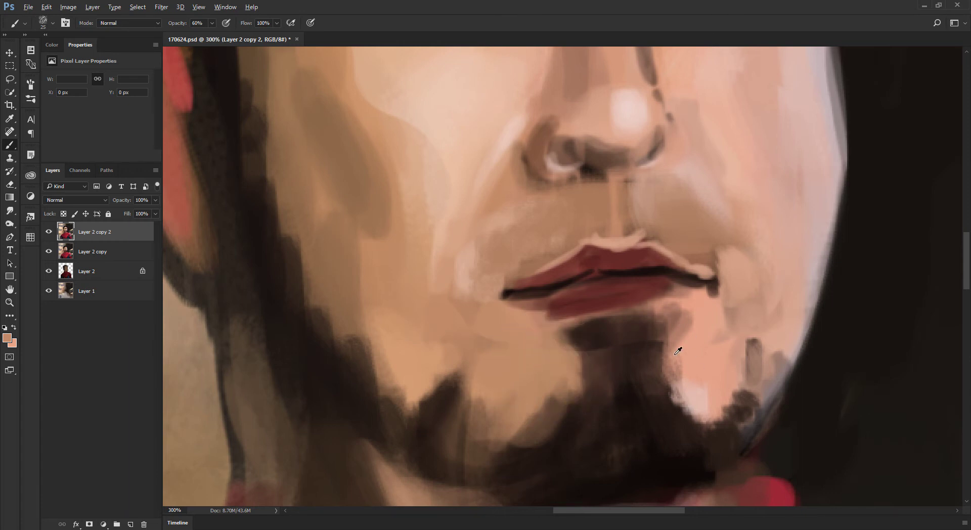
Darken the beard patch under the lower lip with near-black and trim the lower lip's edge with a smaller skin-coloured brush
{"action": "left_click", "coordinate": [682, 433], "text": "alt"}
{"action": "mouse_move", "coordinate": [640, 324]}
{"action": "left_mouse_down"}
{"action": "mouse_move", "coordinate": [622, 352]}
{"action": "mouse_move", "coordinate": [642, 359]}
{"action": "mouse_move", "coordinate": [579, 330]}
{"action": "mouse_move", "coordinate": [652, 325]}
{"action": "mouse_move", "coordinate": [656, 338]}
{"action": "mouse_move", "coordinate": [671, 315]}
{"action": "left_mouse_up"}
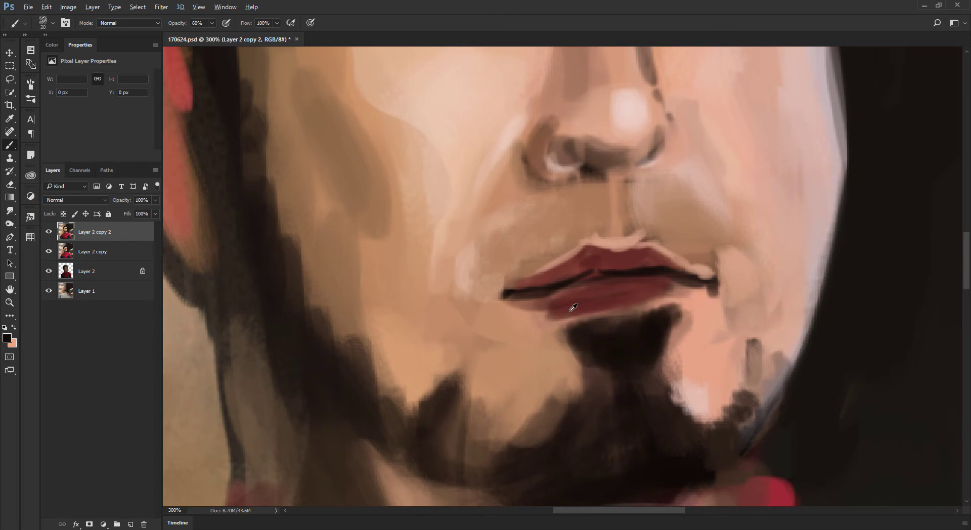
{"action": "key", "text": "bracketleft"}
{"action": "mouse_move", "coordinate": [656, 303]}
{"action": "left_mouse_down"}
{"action": "mouse_move", "coordinate": [523, 302]}
{"action": "mouse_move", "coordinate": [564, 311]}
{"action": "mouse_move", "coordinate": [532, 310]}
{"action": "left_mouse_up"}
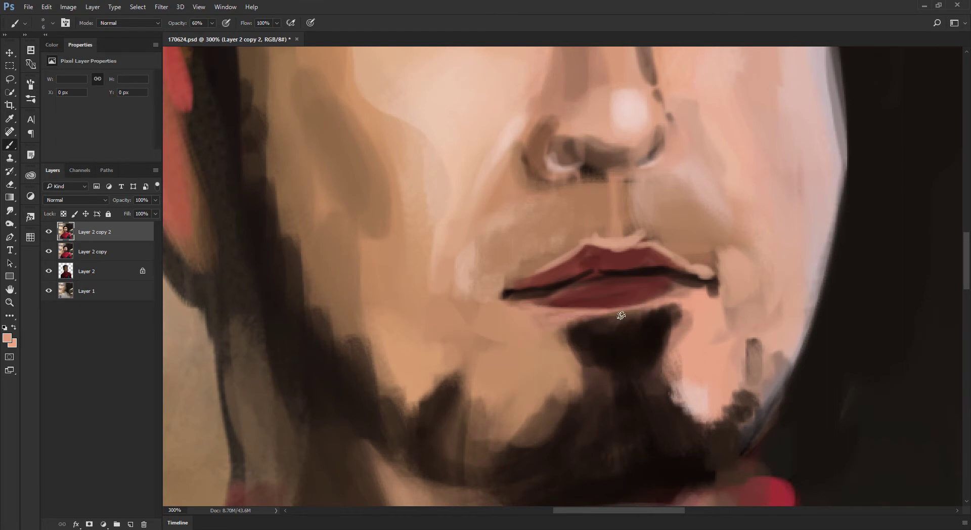
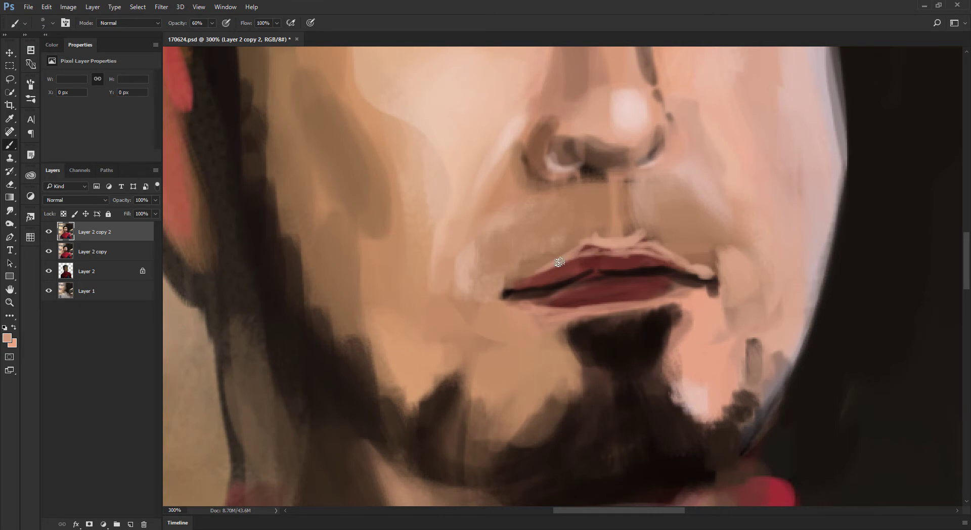
Repaint the skin above the upper lip with sampled skin tones, lowering and softening the lip's outline and the base of the philtrum
{"action": "left_click", "coordinate": [613, 242], "text": "alt"}
{"action": "left_click", "coordinate": [590, 234], "text": "alt"}
{"action": "key", "text": "bracketright"}
{"action": "key", "text": "bracketright"}
{"action": "key", "text": "bracketright"}
{"action": "left_click_drag", "start_coordinate": [606, 241], "coordinate": [590, 247]}
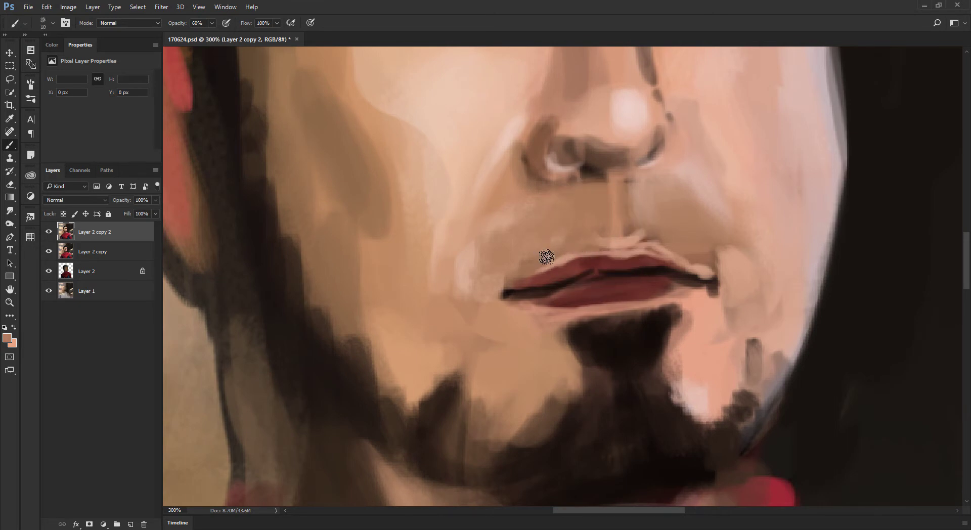
{"action": "left_click", "coordinate": [632, 229], "text": "alt"}
{"action": "left_click", "coordinate": [652, 227], "text": "alt"}
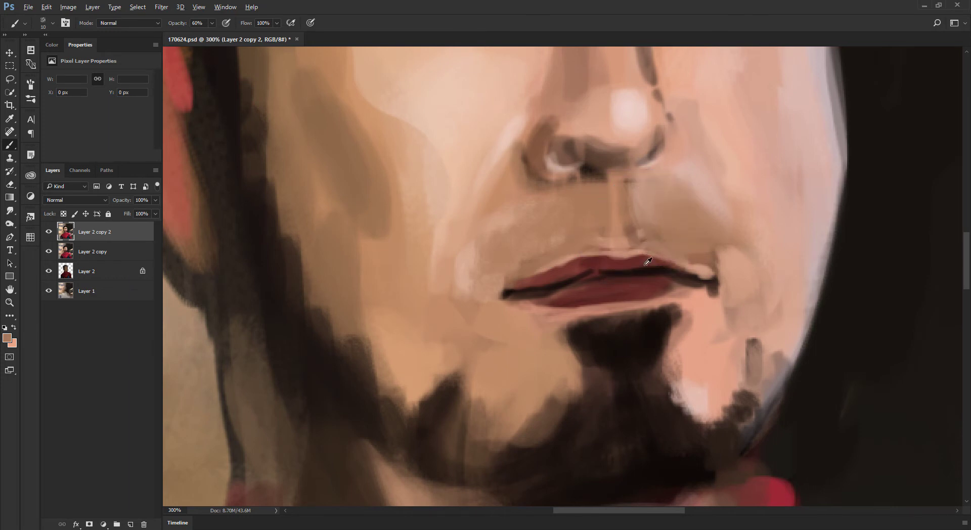
Thin the dark line between the lips with sampled lip red and paint a light pink highlight on the lower lip
{"action": "left_click", "coordinate": [649, 262], "text": "alt"}
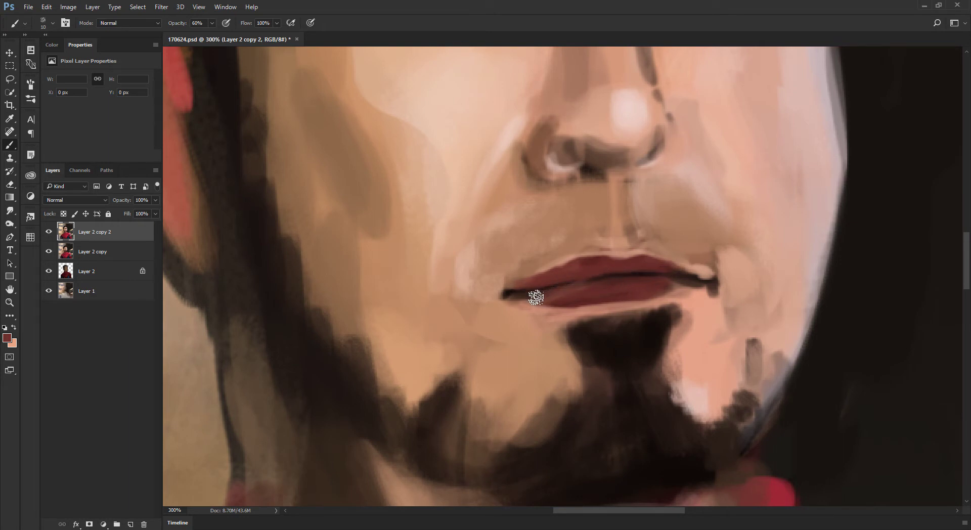
{"action": "left_click", "coordinate": [627, 287], "text": "alt"}
{"action": "left_click_drag", "start_coordinate": [664, 241], "coordinate": [644, 217]}
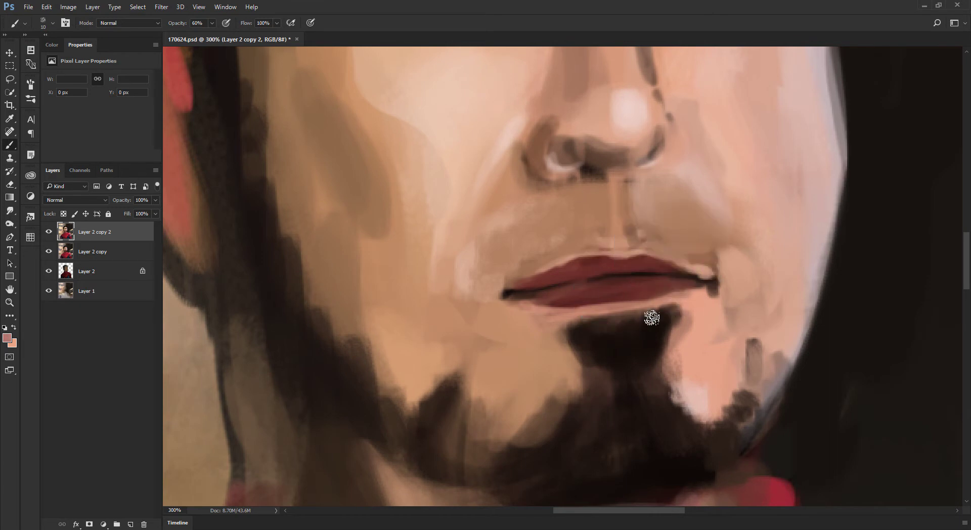
{"action": "left_click_drag", "start_coordinate": [609, 283], "coordinate": [544, 295]}
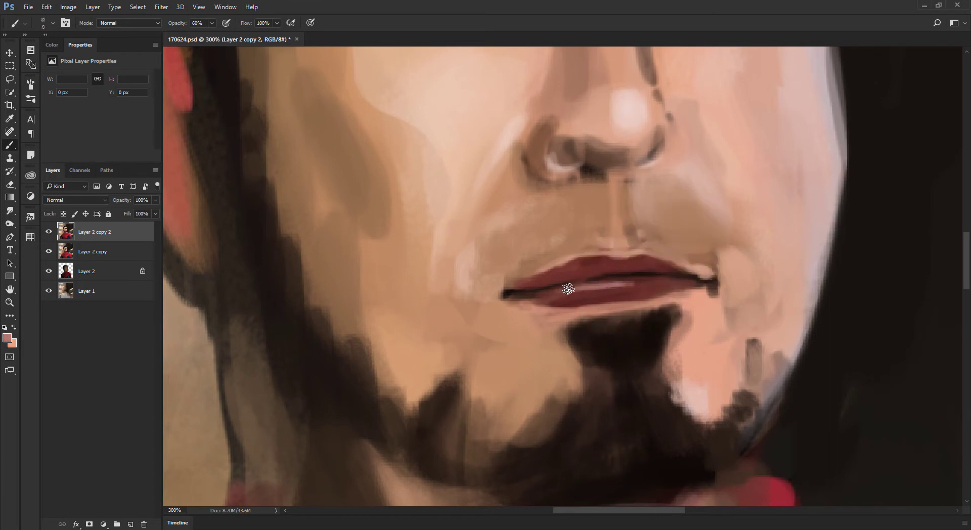
{"action": "left_click", "coordinate": [692, 175], "text": "alt"}
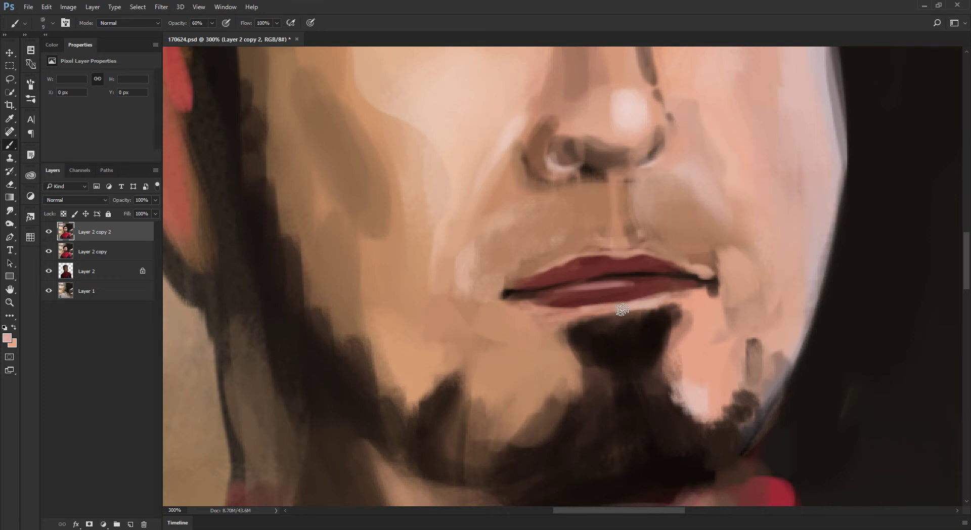
Widen the beard patch under the lower lip with near-black and trim its side with the sampled chin skin tone
{"action": "left_click", "coordinate": [591, 334], "text": "alt"}
{"action": "key", "text": "bracketright"}
{"action": "key", "text": "bracketright"}
{"action": "left_click_drag", "start_coordinate": [548, 322], "coordinate": [587, 356]}
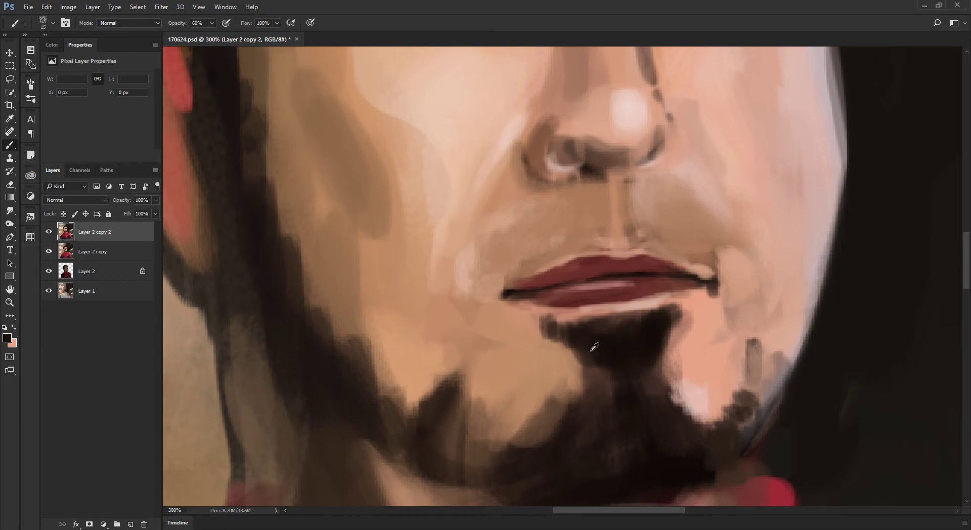
{"action": "left_click", "coordinate": [688, 324], "text": "alt"}
{"action": "key", "text": "bracketleft"}
{"action": "left_click_drag", "start_coordinate": [672, 336], "coordinate": [641, 381]}
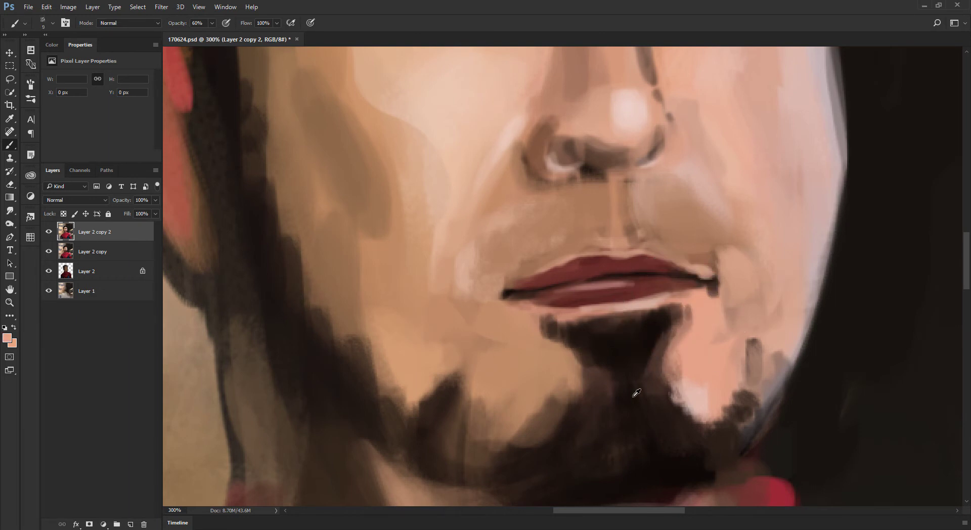
Paint short brownish skin-coloured strokes across the goatee below the soul patch to break up the dark mass
{"action": "mouse_move", "coordinate": [579, 381]}
{"action": "left_mouse_down"}
{"action": "mouse_move", "coordinate": [538, 430]}
{"action": "mouse_move", "coordinate": [548, 445]}
{"action": "left_mouse_up"}
{"action": "left_click", "coordinate": [571, 360], "text": "alt"}
{"action": "mouse_move", "coordinate": [594, 379]}
{"action": "left_mouse_down"}
{"action": "mouse_move", "coordinate": [618, 400]}
{"action": "mouse_move", "coordinate": [668, 398]}
{"action": "mouse_move", "coordinate": [621, 308]}
{"action": "left_mouse_up"}
{"action": "key", "text": "ctrl+minus"}
{"action": "left_click_drag", "start_coordinate": [518, 166], "coordinate": [544, 294]}
{"action": "left_click_drag", "start_coordinate": [526, 109], "coordinate": [487, 140]}
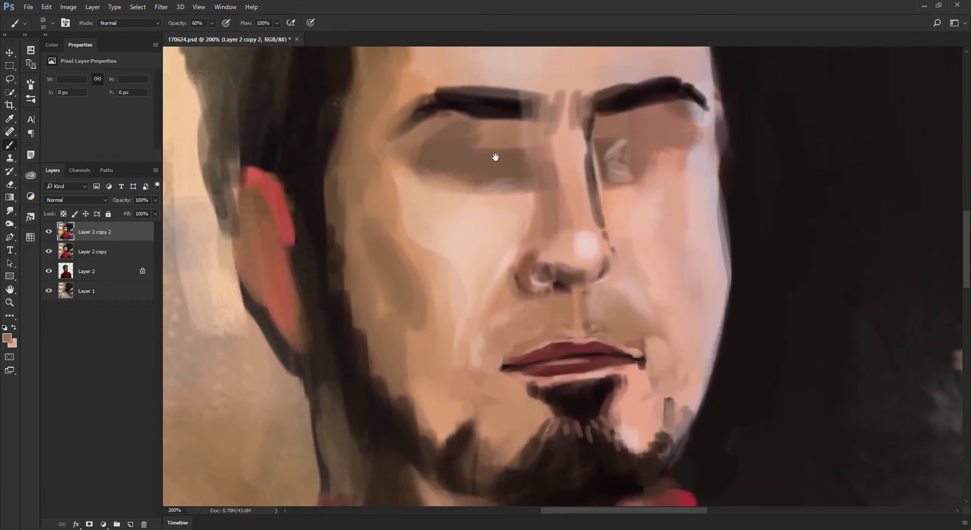
Refine the lip contours with a small skin-toned brush, defining the dip in the middle of the upper lip
{"action": "key", "text": "ctrl+plus"}
{"action": "left_click_drag", "start_coordinate": [575, 306], "coordinate": [565, 250]}
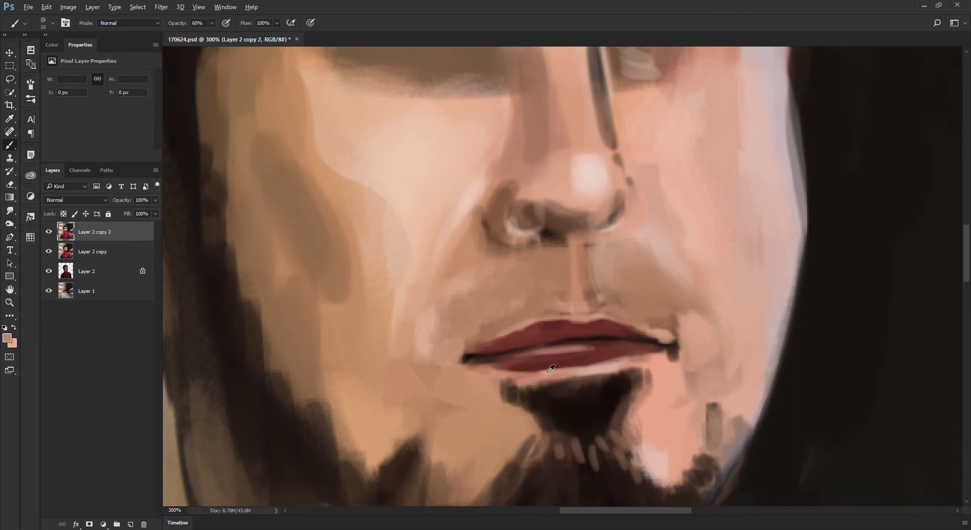
{"action": "key", "text": "bracketright"}
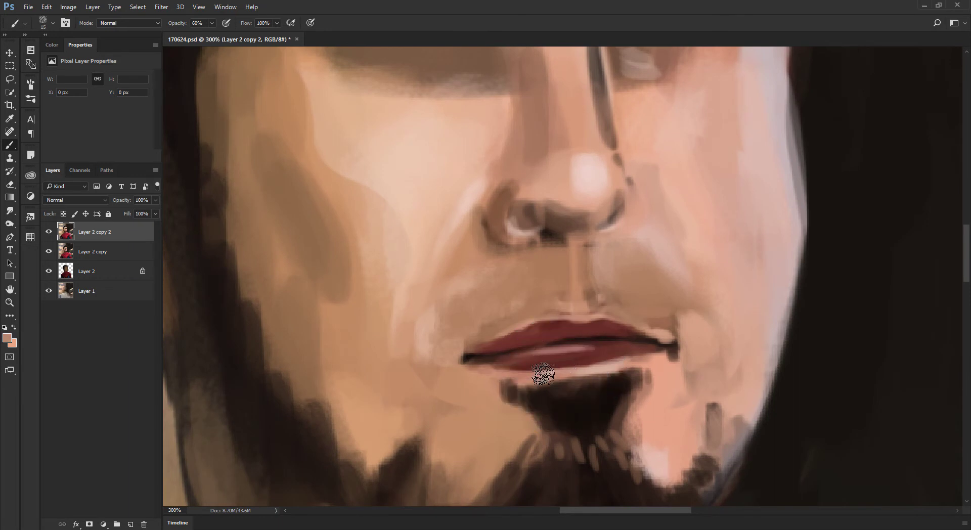
{"action": "key", "text": "bracketleft"}
{"action": "mouse_move", "coordinate": [601, 317]}
{"action": "left_mouse_down"}
{"action": "mouse_move", "coordinate": [562, 322]}
{"action": "mouse_move", "coordinate": [588, 323]}
{"action": "left_mouse_up"}
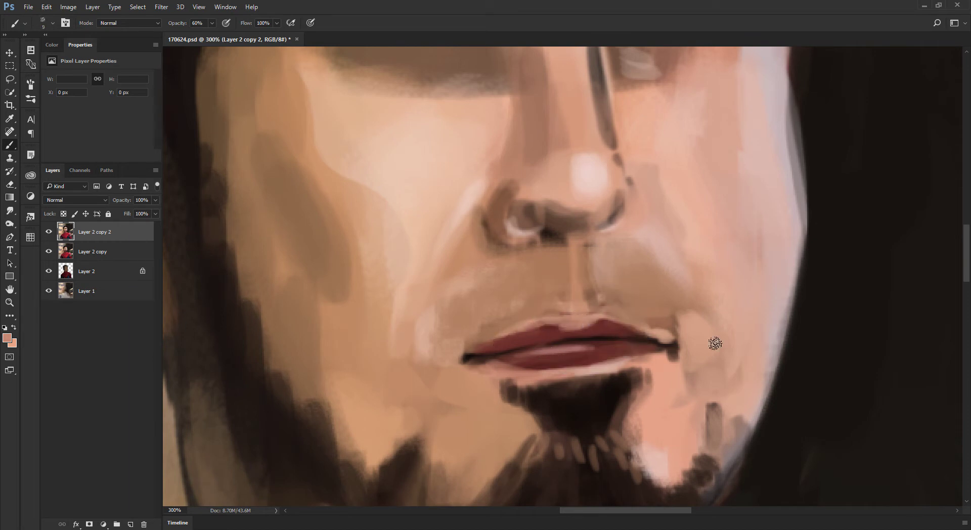
Clean up both corners of the mouth with a larger brush in sampled skin tones, narrowing the dark ends
{"action": "key", "text": "bracketright"}
{"action": "key", "text": "bracketright"}
{"action": "left_click_drag", "start_coordinate": [671, 363], "coordinate": [674, 360]}
{"action": "left_click", "coordinate": [672, 359], "text": "alt"}
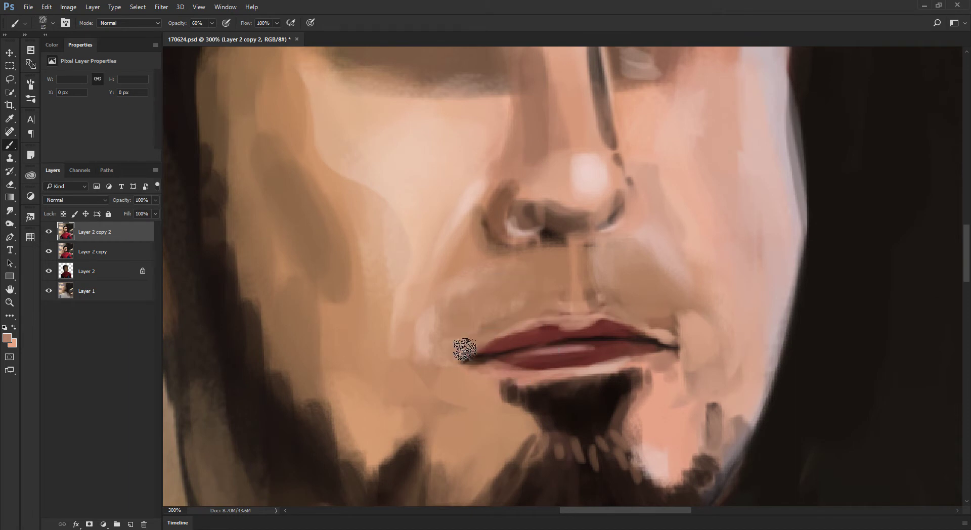
{"action": "left_click", "coordinate": [481, 363], "text": "alt"}
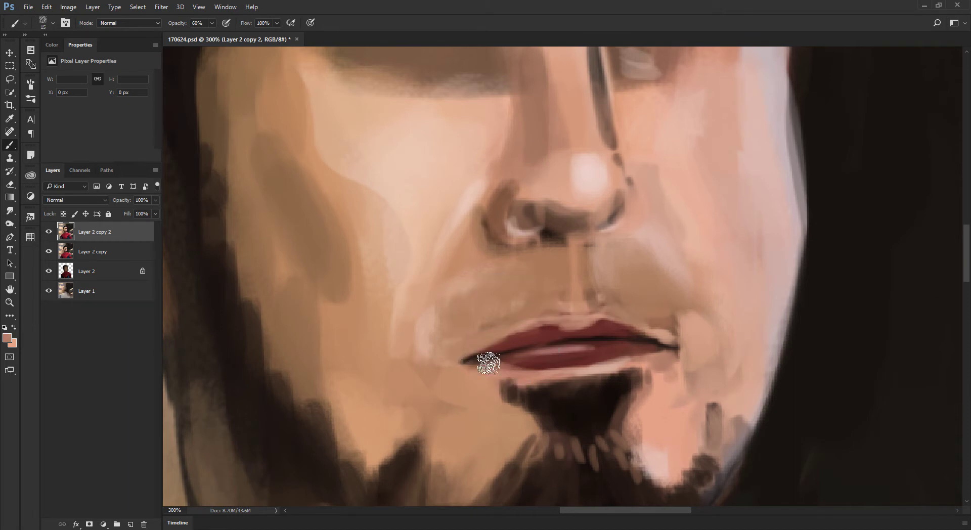
{"action": "left_click", "coordinate": [418, 386], "text": "alt"}
Examine the repainted mouth and beard against the whole portrait, then return to the lower face
{"action": "key", "text": "ctrl+minus"}
{"action": "key", "text": "ctrl+minus"}
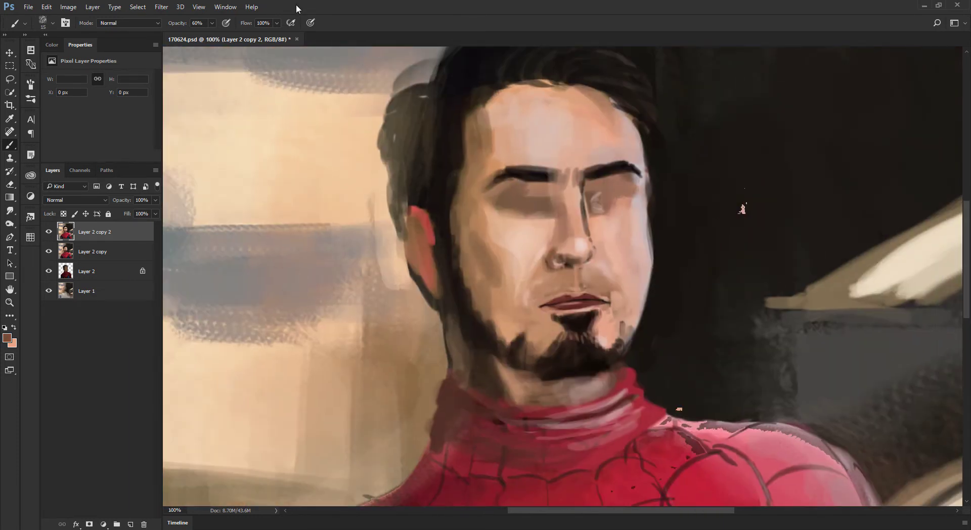
{"action": "key", "text": "ctrl+plus"}
{"action": "key", "text": "ctrl+plus"}
{"action": "left_click", "coordinate": [489, 369], "text": "alt"}
{"action": "key", "text": "ctrl+minus"}
{"action": "key", "text": "ctrl+minus"}
{"action": "key", "text": "ctrl+minus"}
{"action": "key", "text": "ctrl+minus"}
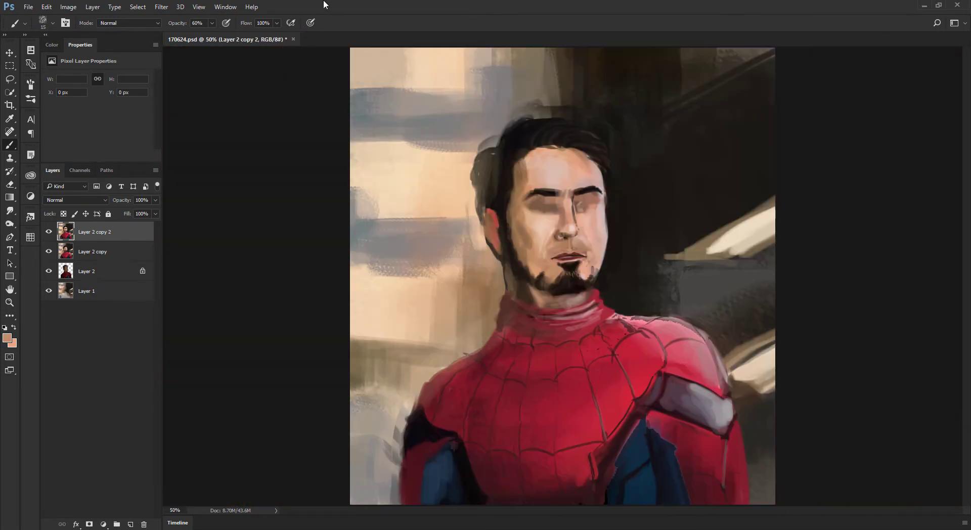
{"action": "key", "text": "ctrl+plus"}
{"action": "key", "text": "ctrl+plus"}
{"action": "key", "text": "ctrl+plus"}
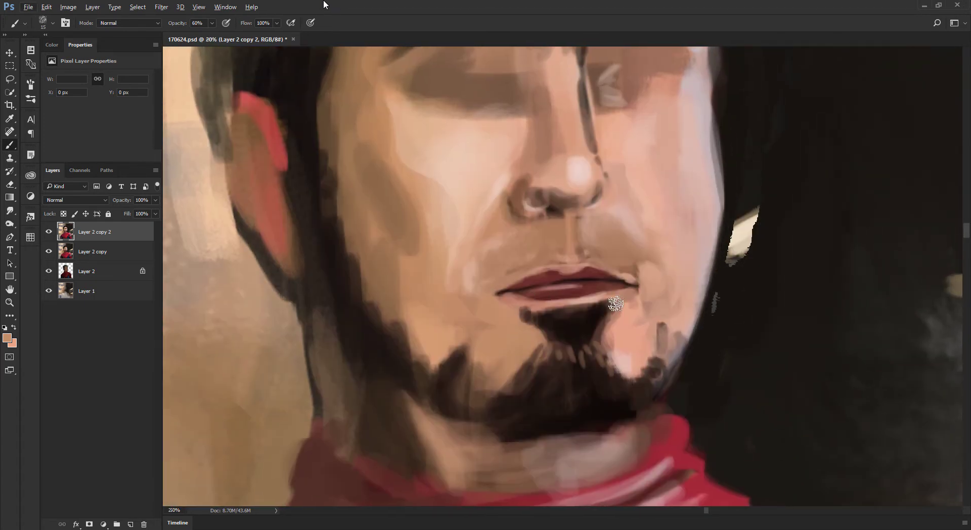
Touch up the lips with a smaller brush in the sampled dark lip red
{"action": "left_click", "coordinate": [592, 287], "text": "alt"}
{"action": "key", "text": "bracketleft"}
{"action": "key", "text": "bracketleft"}
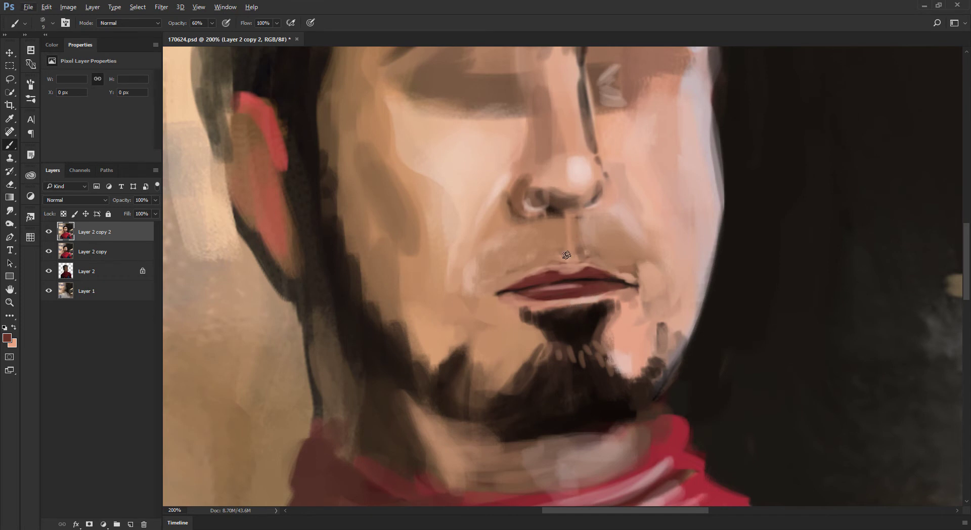
Outline the mouth with the Lasso and copy it to a new layer
{"action": "key", "text": "alt+l"}
{"action": "key", "text": "Escape"}
{"action": "key", "text": "l"}
{"action": "left_click_drag", "start_coordinate": [556, 257], "coordinate": [507, 275]}
{"action": "left_click_drag", "start_coordinate": [637, 272], "coordinate": [558, 258]}
{"action": "key", "text": "b"}
{"action": "key", "text": "ctrl+j"}
Enlarge the copied mouth slightly with Free Transform
{"action": "key", "text": "ctrl+t"}
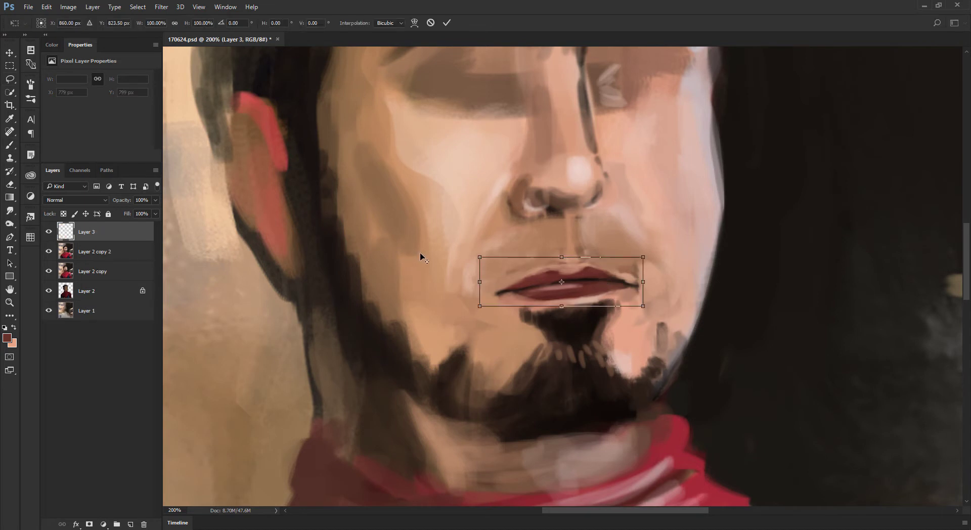
{"action": "left_click_drag", "start_coordinate": [476, 254], "coordinate": [466, 245]}
{"action": "key", "text": "Return"}
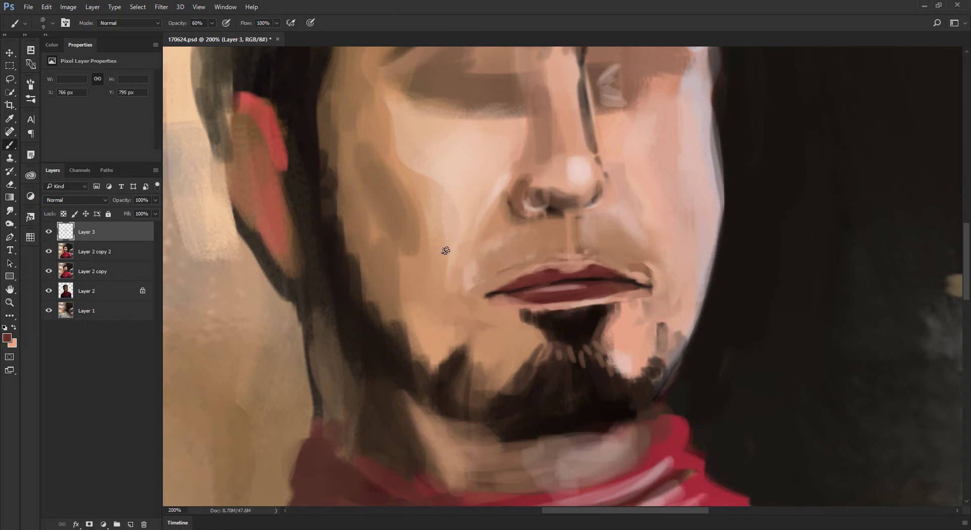
Nudge the enlarged mouth to X 764 px, Y 792 px and merge it down into Layer 2 copy 2
{"action": "key", "text": "Up"}
{"action": "key", "text": "Up"}
{"action": "key", "text": "Up"}
{"action": "key", "text": "Left"}
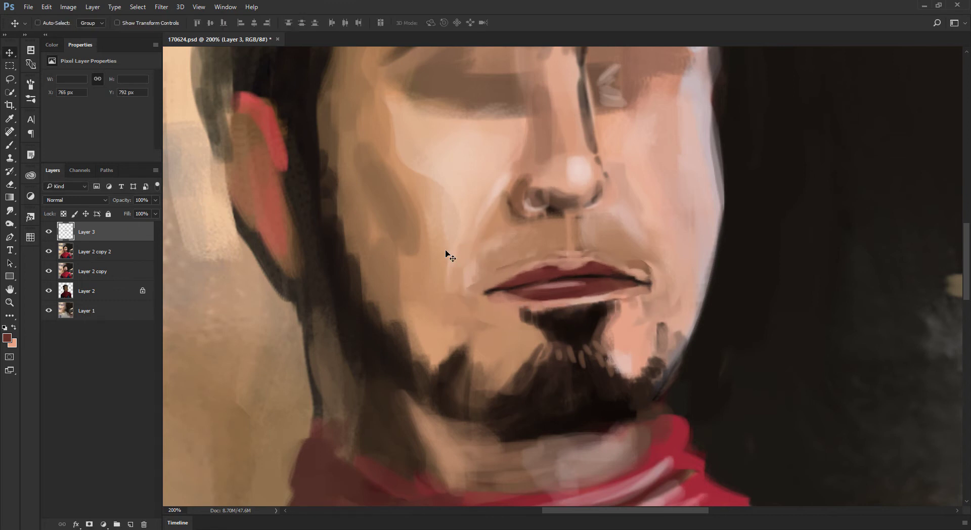
{"action": "key", "text": "Down"}
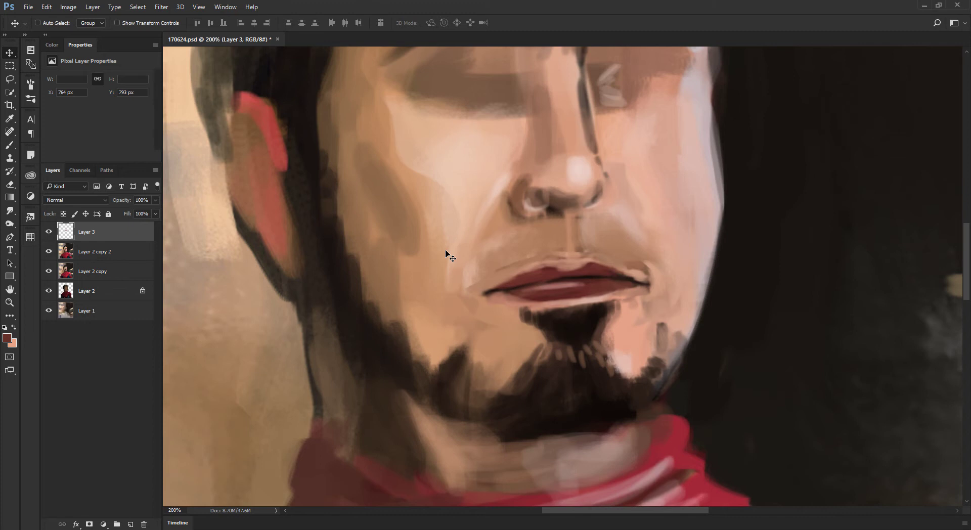
{"action": "key", "text": "Up"}
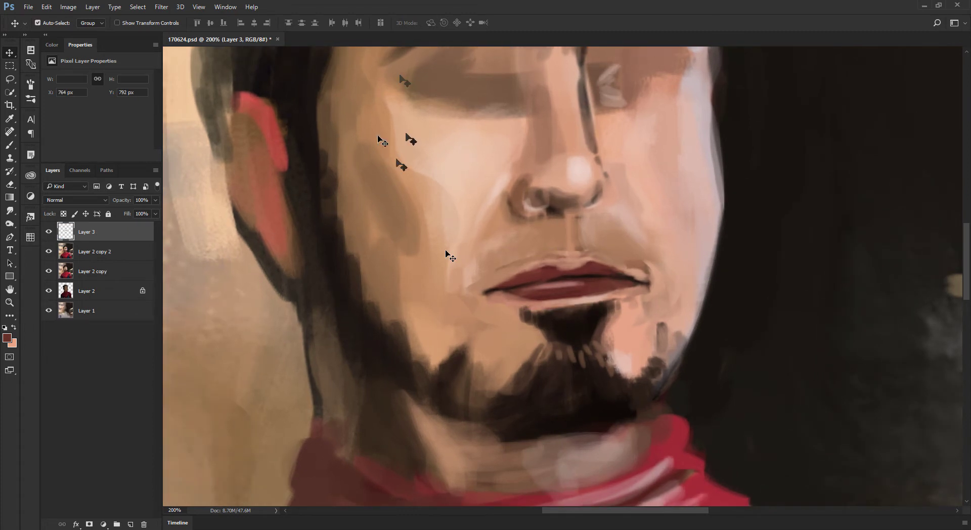
{"action": "scroll", "coordinate": [462, 126], "scroll_direction": "up", "scroll_amount": 3}
{"action": "key", "text": "ctrl+e"}
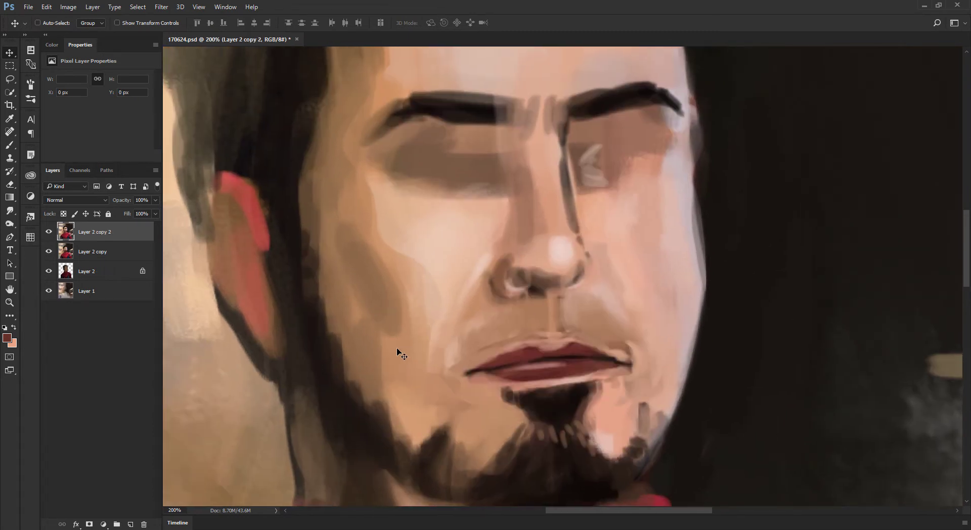
{"action": "key", "text": "b"}
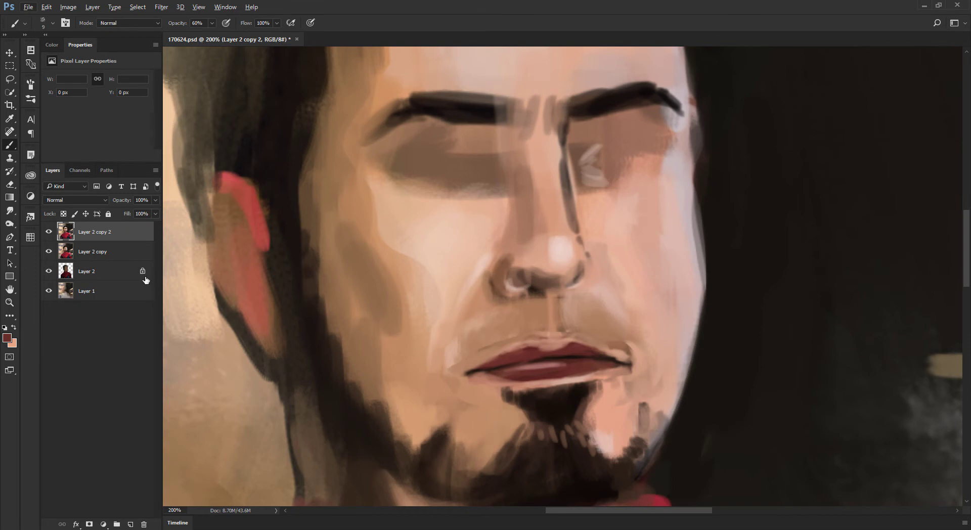
{"action": "key", "text": "alt+e"}
{"action": "key", "text": "Escape"}
{"action": "key", "text": "e"}
{"action": "key", "text": "b"}
{"action": "key", "text": "e"}
{"action": "mouse_move", "coordinate": [477, 315]}
{"action": "left_mouse_down"}
{"action": "mouse_move", "coordinate": [459, 335]}
{"action": "mouse_move", "coordinate": [481, 295]}
{"action": "left_mouse_up"}
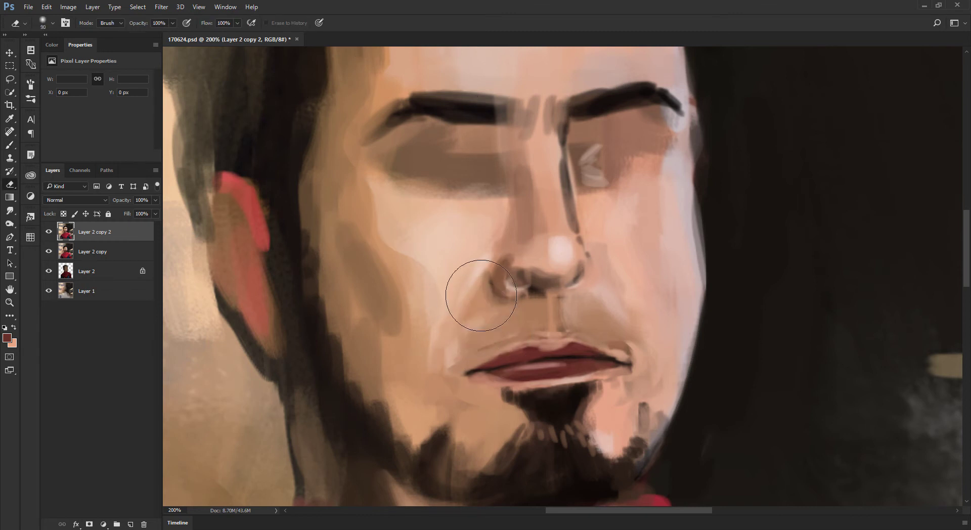
Set the brush opacity to 30% and blend the skin above the lip and on the lit cheek with sampled tones
{"action": "key", "text": "b"}
{"action": "left_click", "coordinate": [494, 335], "text": "alt"}
{"action": "key", "text": "bracketright"}
{"action": "key", "text": "bracketright"}
{"action": "key", "text": "bracketright"}
{"action": "key", "text": "3"}
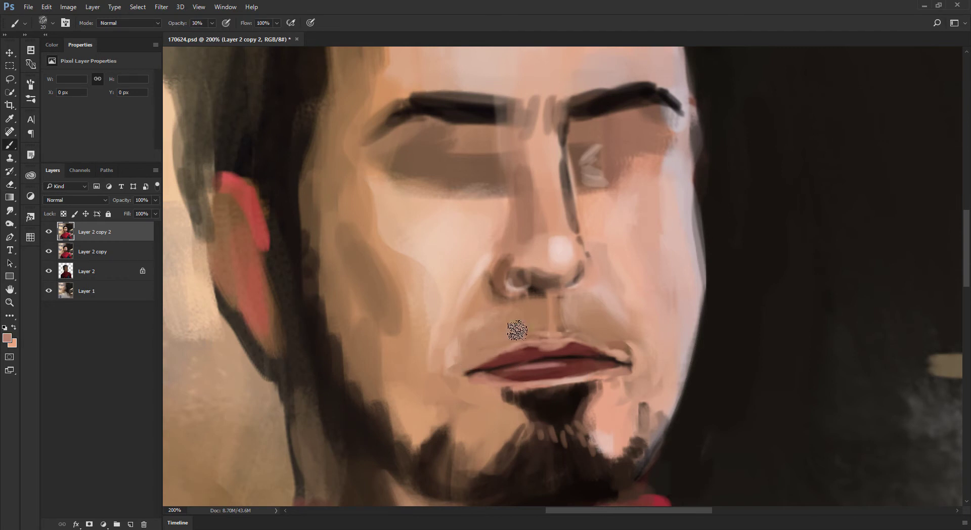
{"action": "left_click", "coordinate": [444, 253], "text": "alt"}
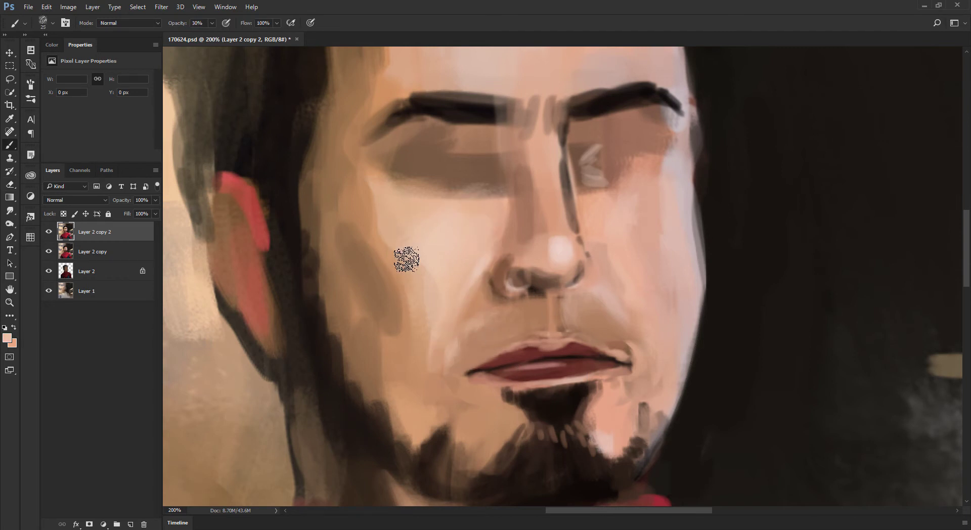
{"action": "left_click_drag", "start_coordinate": [389, 247], "coordinate": [398, 296]}
Flip the whole image horizontally to check the face's proportions
{"action": "key", "text": "ctrl+minus"}
{"action": "key", "text": "ctrl+plus"}
{"action": "key", "text": "ctrl+minus"}
{"action": "key", "text": "ctrl+minus"}
{"action": "key", "text": "ctrl+minus"}
{"action": "key", "text": "ctrl+plus"}
{"action": "key", "text": "ctrl+plus"}
{"action": "key", "text": "ctrl+plus"}
{"action": "mouse_move", "coordinate": [469, 342]}
{"action": "left_mouse_down"}
{"action": "mouse_move", "coordinate": [508, 176]}
{"action": "mouse_move", "coordinate": [451, 247]}
{"action": "mouse_move", "coordinate": [469, 247]}
{"action": "left_mouse_up"}
{"action": "key", "text": "ctrl+shift+h"}
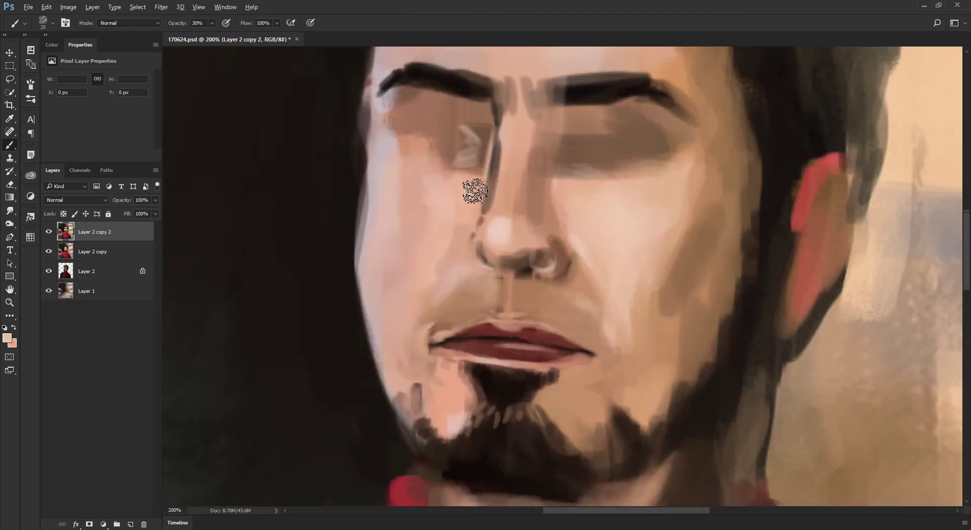
{"action": "left_click_drag", "start_coordinate": [412, 236], "coordinate": [386, 247]}
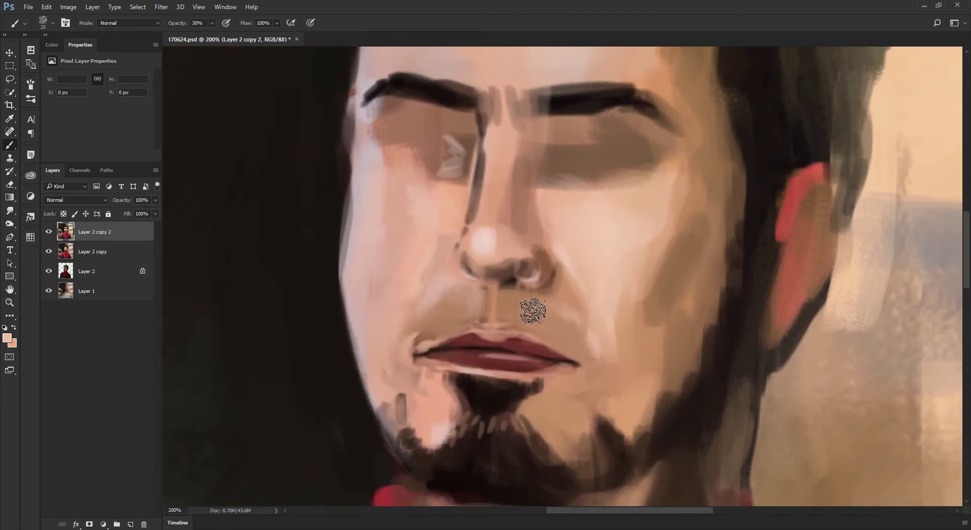
Paint over the upper lip with a smaller brush in the sampled dark red, evening out its shape
{"action": "left_click", "coordinate": [528, 353], "text": "alt"}
{"action": "key", "text": "bracketleft"}
{"action": "key", "text": "bracketleft"}
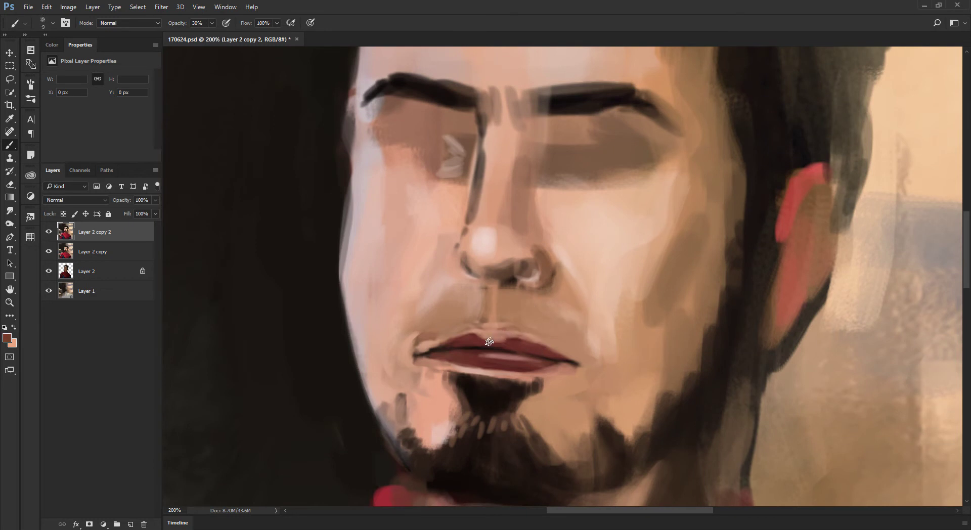
{"action": "left_click_drag", "start_coordinate": [488, 340], "coordinate": [532, 350]}
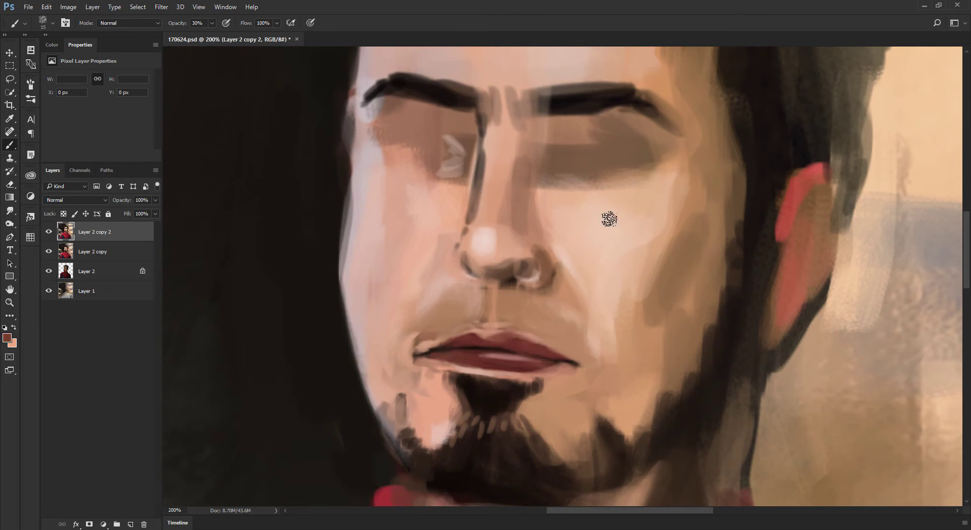
Soften the dark line down the side of the nose by painting over it with sampled skin tones
{"action": "mouse_move", "coordinate": [482, 219]}
{"action": "left_mouse_down"}
{"action": "mouse_move", "coordinate": [478, 249]}
{"action": "mouse_move", "coordinate": [471, 170]}
{"action": "mouse_move", "coordinate": [467, 229]}
{"action": "left_mouse_up"}
{"action": "left_click", "coordinate": [454, 218], "text": "alt"}
{"action": "left_click", "coordinate": [452, 232], "text": "alt"}
{"action": "left_click", "coordinate": [475, 186], "text": "alt"}
{"action": "left_click_drag", "start_coordinate": [481, 163], "coordinate": [459, 275]}
{"action": "left_click", "coordinate": [457, 257], "text": "alt"}
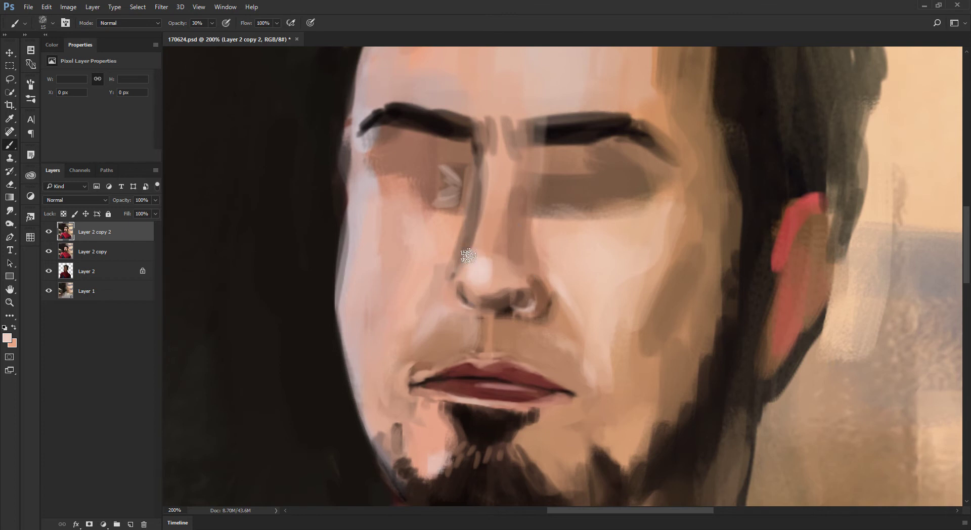
Sample the light tone of the nose tip and paint a vertical highlight between the eyebrows
{"action": "mouse_move", "coordinate": [466, 226]}
{"action": "left_mouse_down"}
{"action": "mouse_move", "coordinate": [453, 268]}
{"action": "mouse_move", "coordinate": [474, 228]}
{"action": "mouse_move", "coordinate": [460, 261]}
{"action": "mouse_move", "coordinate": [462, 250]}
{"action": "mouse_move", "coordinate": [488, 286]}
{"action": "left_mouse_up"}
{"action": "left_click", "coordinate": [485, 343], "text": "alt"}
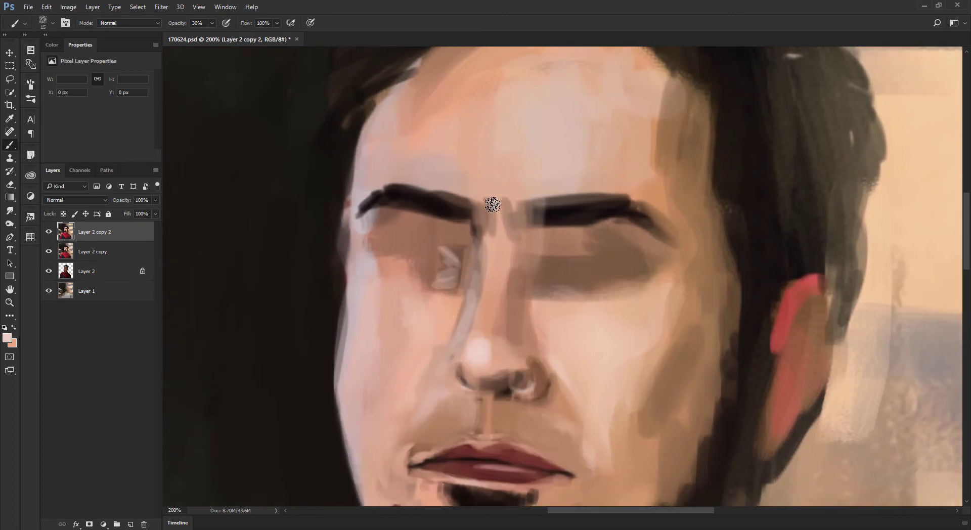
{"action": "mouse_move", "coordinate": [495, 197]}
{"action": "left_mouse_down"}
{"action": "mouse_move", "coordinate": [496, 210]}
{"action": "mouse_move", "coordinate": [496, 175]}
{"action": "left_mouse_up"}
Brighten the lit edge of the forehead above the eyebrow with sampled and lightened skin tones, using a 25 px brush
{"action": "left_click", "coordinate": [354, 263], "text": "alt"}
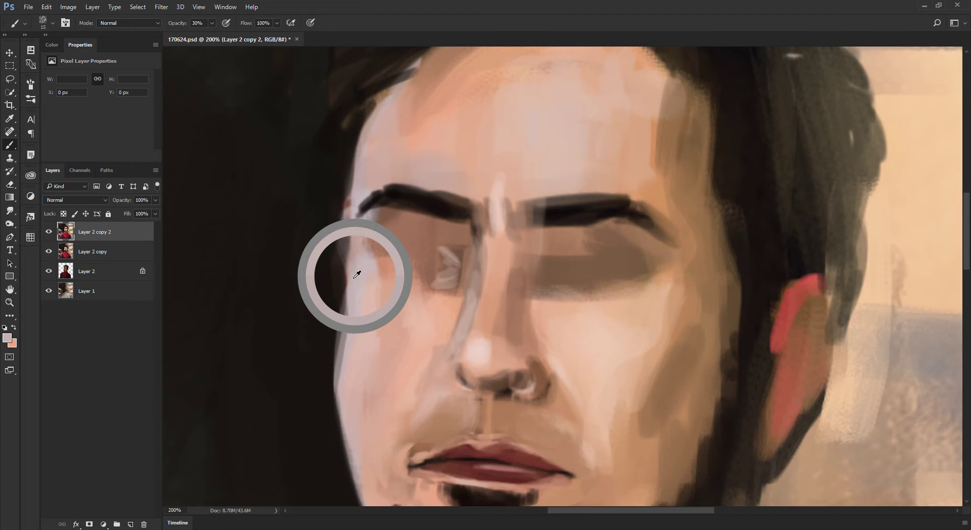
{"action": "right_click", "coordinate": [502, 102], "text": "alt+shift"}
{"action": "key", "text": "bracketright"}
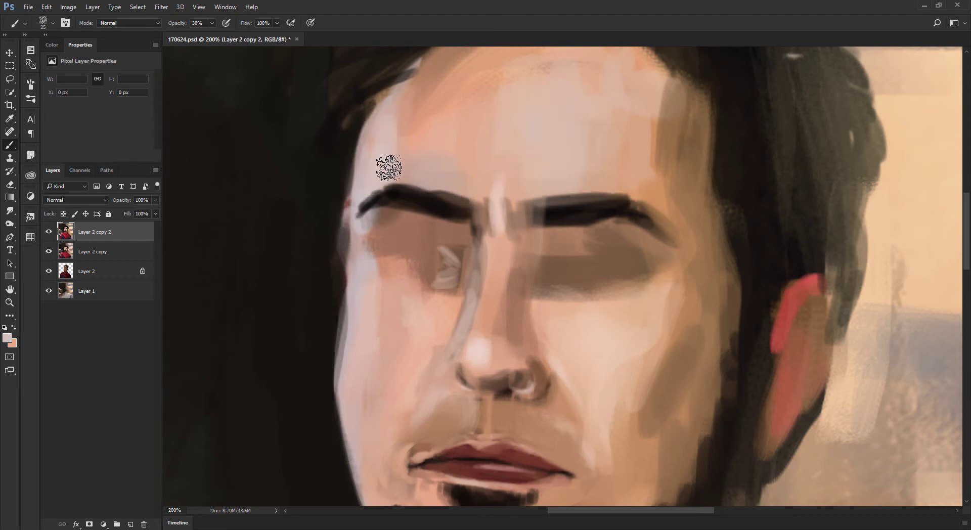
{"action": "right_click", "coordinate": [490, 100], "text": "alt+shift"}
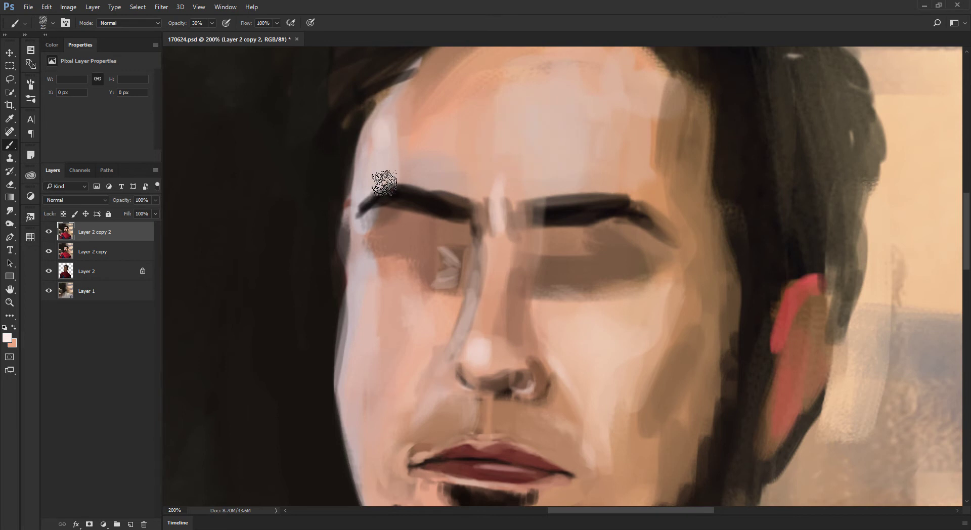
{"action": "left_click", "coordinate": [368, 256], "text": "alt"}
{"action": "left_click", "coordinate": [372, 257], "text": "alt"}
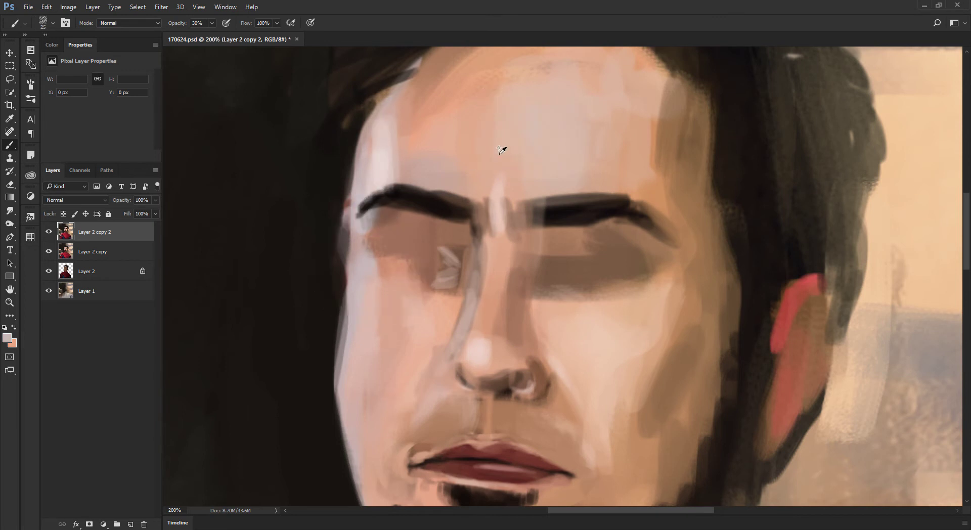
{"action": "right_click", "coordinate": [518, 141], "text": "alt+shift"}
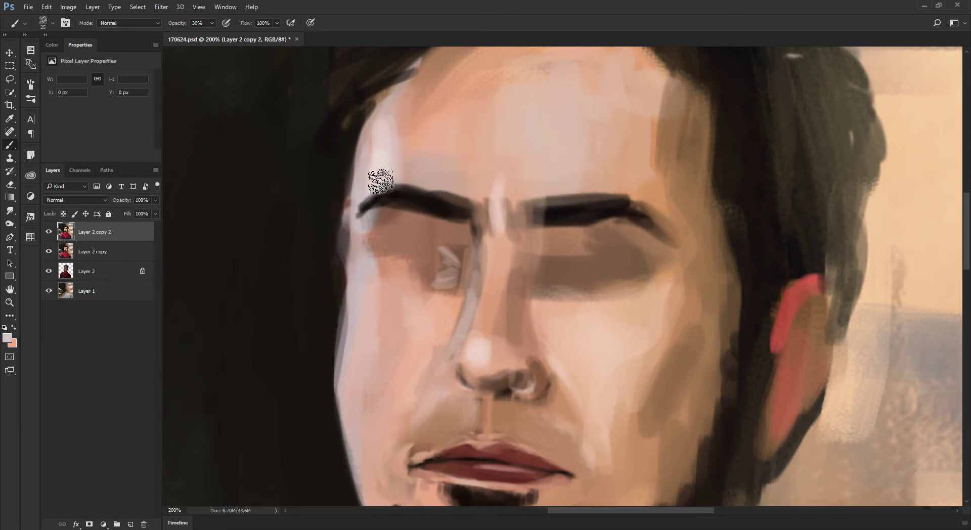
{"action": "left_click", "coordinate": [381, 140], "text": "alt"}
{"action": "mouse_move", "coordinate": [376, 131]}
{"action": "left_mouse_down"}
{"action": "mouse_move", "coordinate": [363, 172]}
{"action": "mouse_move", "coordinate": [383, 149]}
{"action": "left_mouse_up"}
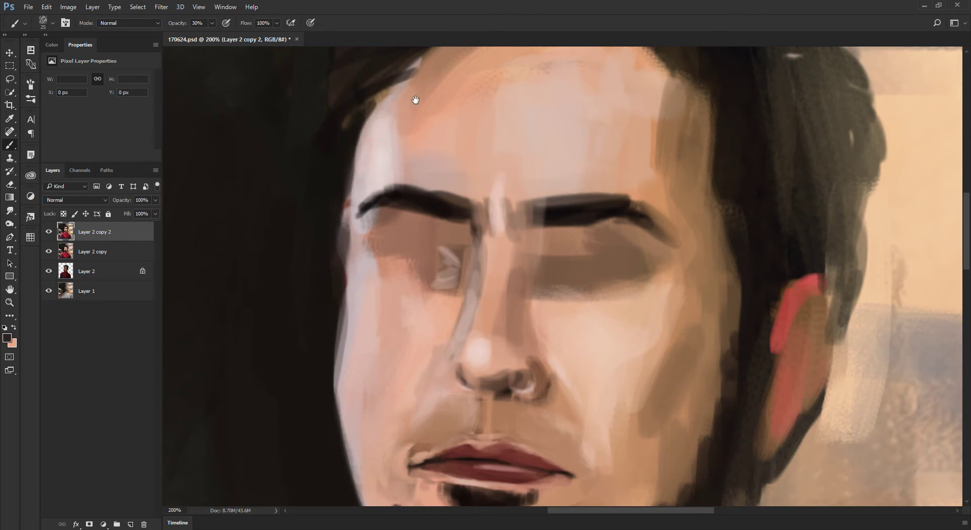
Sample the dark background colour and clean up the face's outline at the lit temple beside the eyebrow
{"action": "left_click_drag", "start_coordinate": [431, 110], "coordinate": [425, 173]}
{"action": "left_click", "coordinate": [363, 182], "text": "alt"}
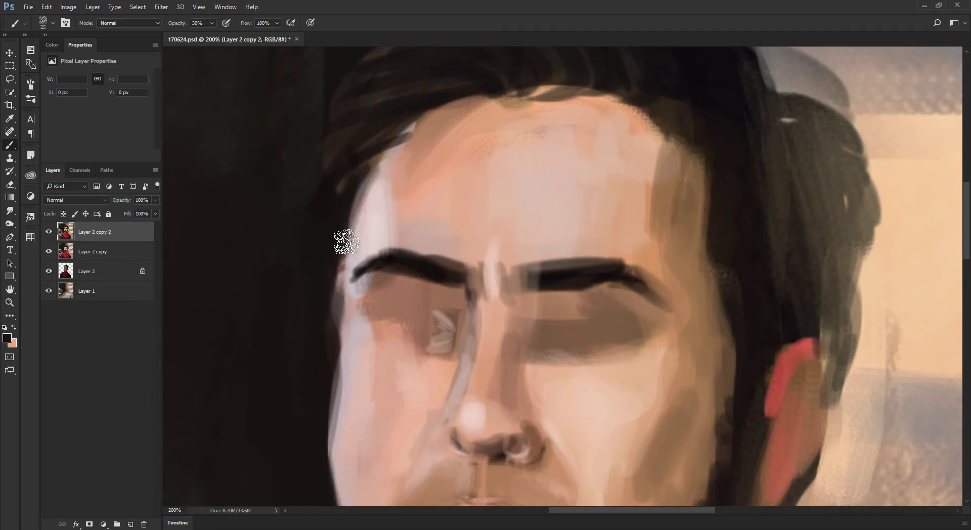
{"action": "left_click_drag", "start_coordinate": [408, 228], "coordinate": [406, 160]}
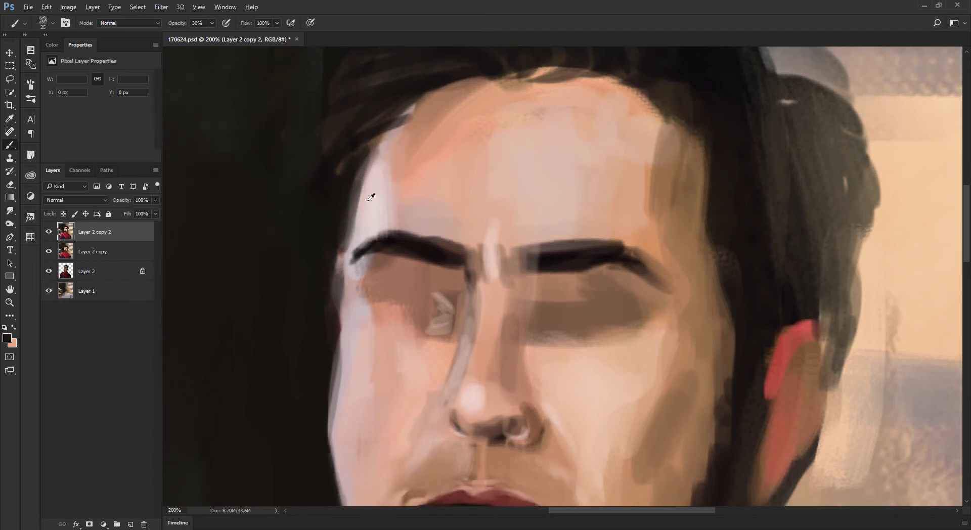
{"action": "key", "text": "bracketleft"}
{"action": "key", "text": "bracketleft"}
{"action": "left_click_drag", "start_coordinate": [369, 215], "coordinate": [346, 256]}
{"action": "left_click", "coordinate": [326, 201], "text": "alt"}
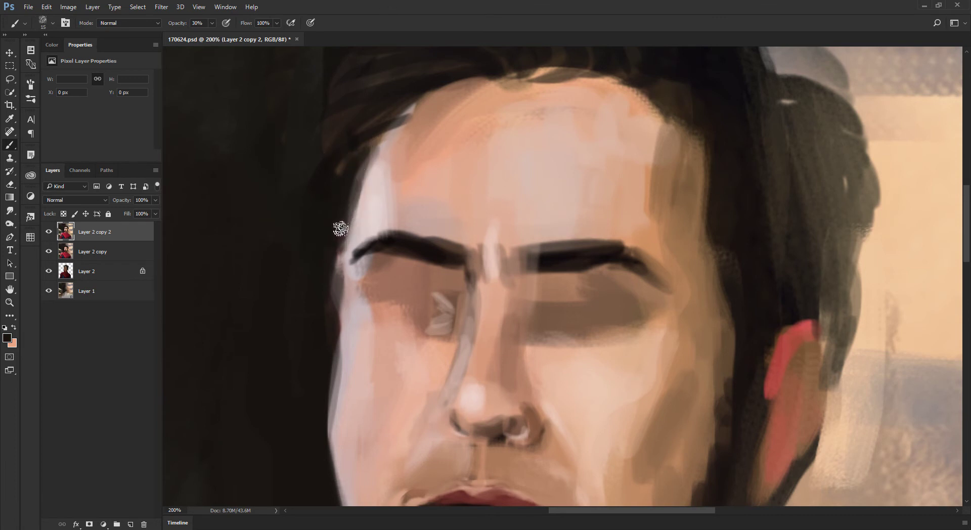
{"action": "key", "text": "bracketright"}
{"action": "key", "text": "bracketright"}
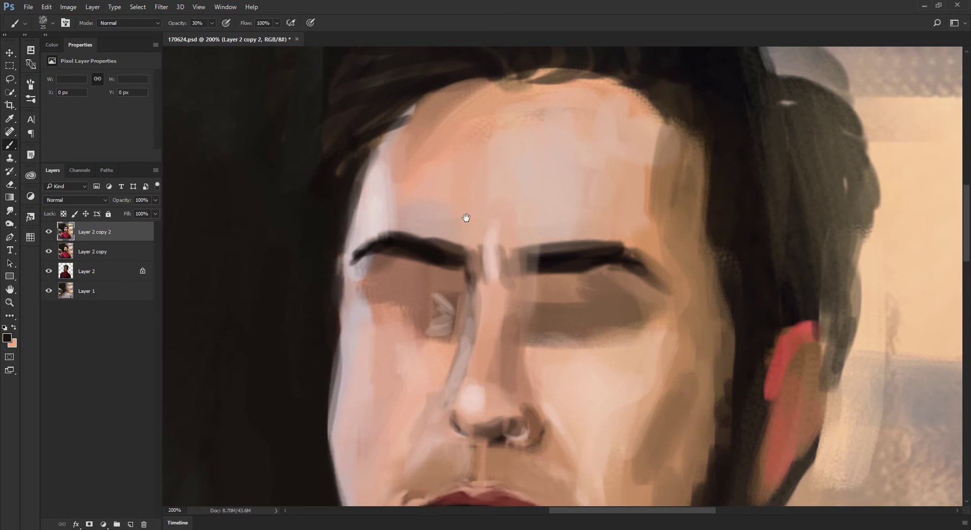
Blend the upper forehead below the hairline with sampled peach tones, using a 25 px brush
{"action": "left_click_drag", "start_coordinate": [490, 228], "coordinate": [465, 262]}
{"action": "left_click", "coordinate": [483, 257], "text": "alt"}
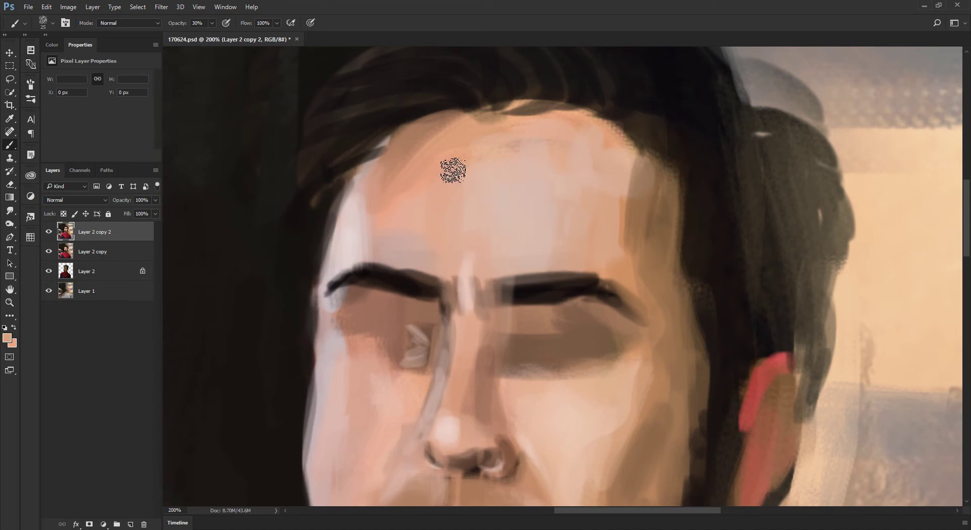
{"action": "left_click", "coordinate": [448, 146], "text": "alt"}
{"action": "key", "text": "bracketleft"}
{"action": "key", "text": "bracketright"}
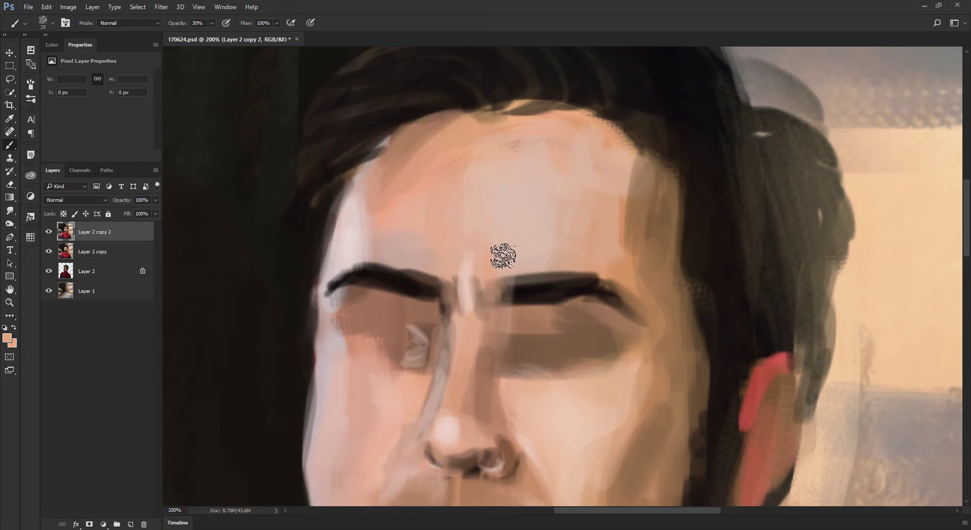
Reduce the brush to 20 px and soften the inner end of the shaded-side eyebrow with sampled tones
{"action": "left_click_drag", "start_coordinate": [492, 285], "coordinate": [490, 302]}
{"action": "left_click", "coordinate": [495, 268], "text": "alt"}
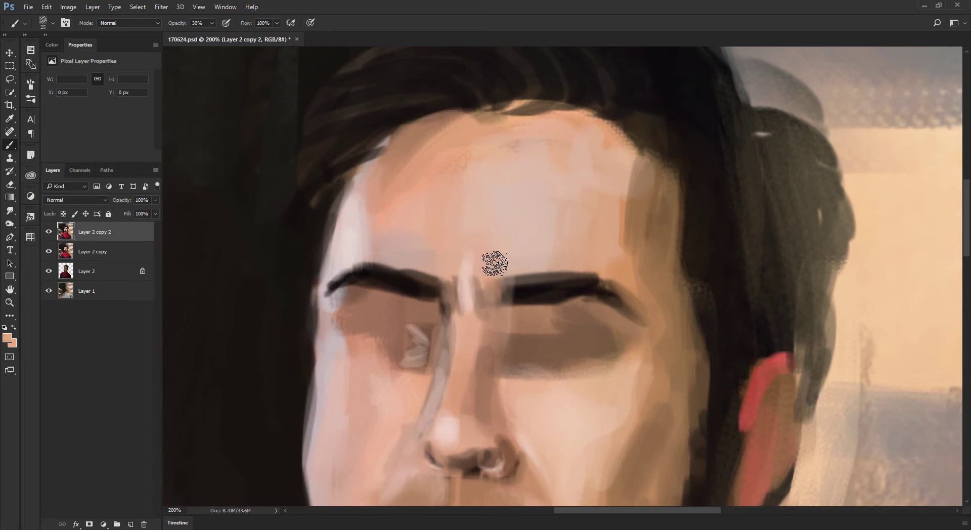
{"action": "left_click", "coordinate": [494, 266], "text": "alt"}
{"action": "key", "text": "bracketleft"}
{"action": "left_click", "coordinate": [514, 288], "text": "alt"}
{"action": "left_click_drag", "start_coordinate": [483, 273], "coordinate": [503, 282]}
{"action": "left_click", "coordinate": [503, 292], "text": "alt"}
{"action": "left_click", "coordinate": [471, 258], "text": "alt"}
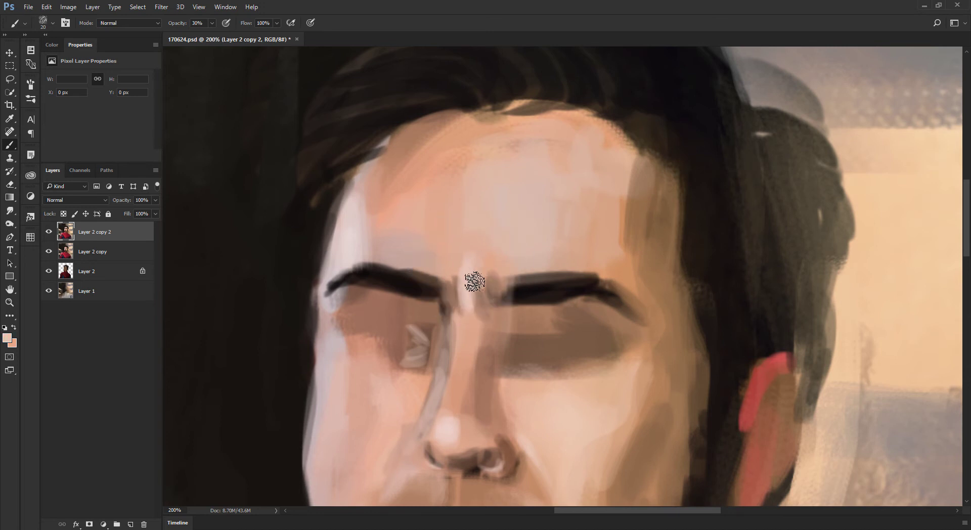
Paint light sampled skin tones over the inner ends of both eyebrows and the frown area between them
{"action": "left_click", "coordinate": [465, 267], "text": "alt"}
{"action": "mouse_move", "coordinate": [463, 253]}
{"action": "left_mouse_down"}
{"action": "mouse_move", "coordinate": [469, 289]}
{"action": "mouse_move", "coordinate": [440, 264]}
{"action": "left_mouse_up"}
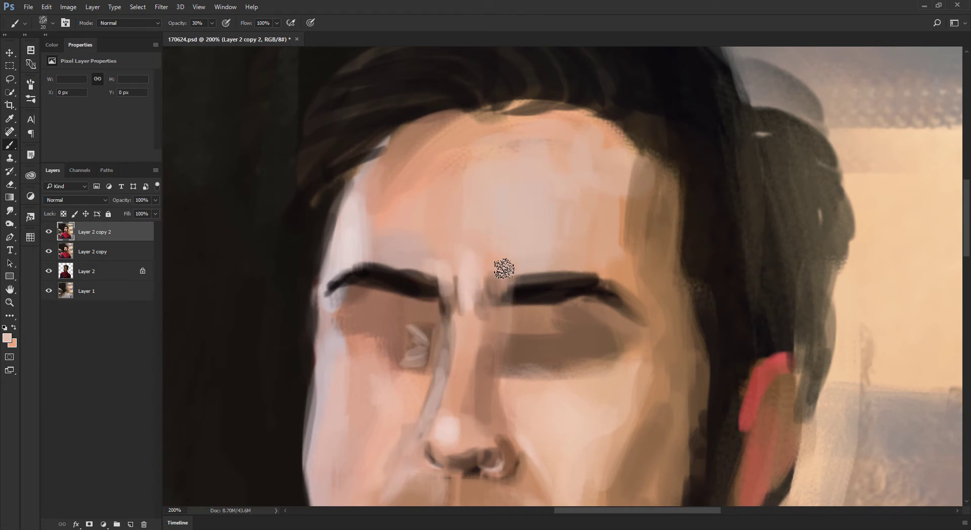
{"action": "left_click", "coordinate": [472, 272], "text": "alt"}
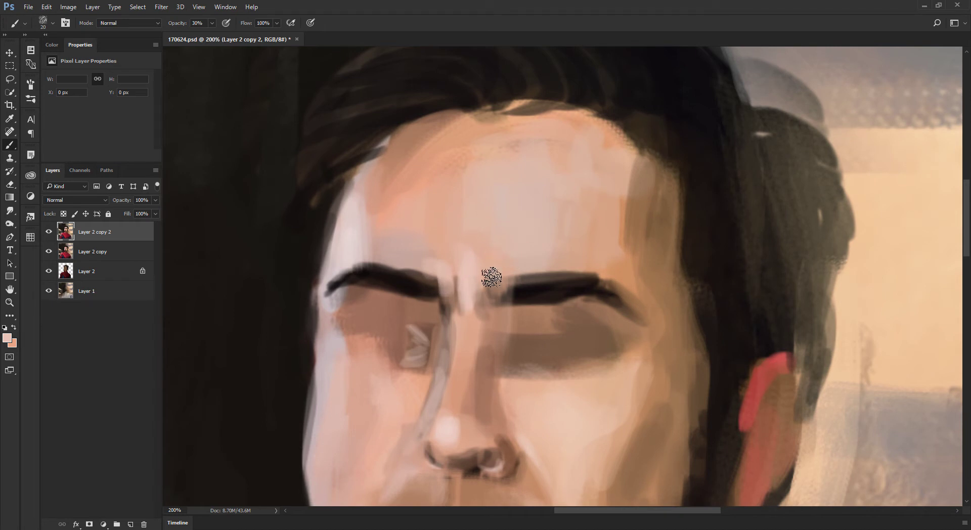
{"action": "mouse_move", "coordinate": [483, 278]}
{"action": "left_mouse_down"}
{"action": "mouse_move", "coordinate": [520, 255]}
{"action": "mouse_move", "coordinate": [511, 288]}
{"action": "left_mouse_up"}
Reshape the shaded-side eyebrow into a higher arch with sampled dark brown, and sample the skin colour beside it
{"action": "left_click", "coordinate": [564, 300], "text": "alt"}
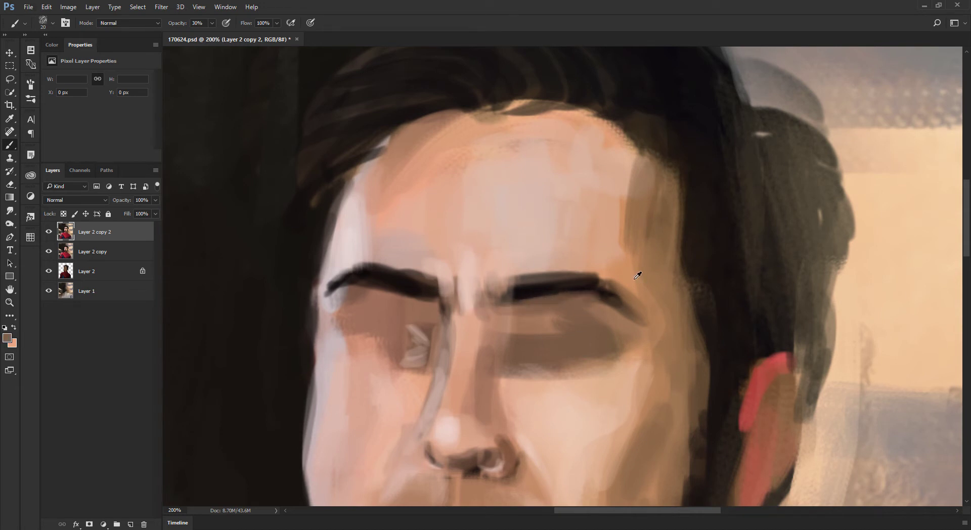
{"action": "left_click", "coordinate": [589, 273], "text": "alt"}
{"action": "left_click_drag", "start_coordinate": [581, 282], "coordinate": [564, 278]}
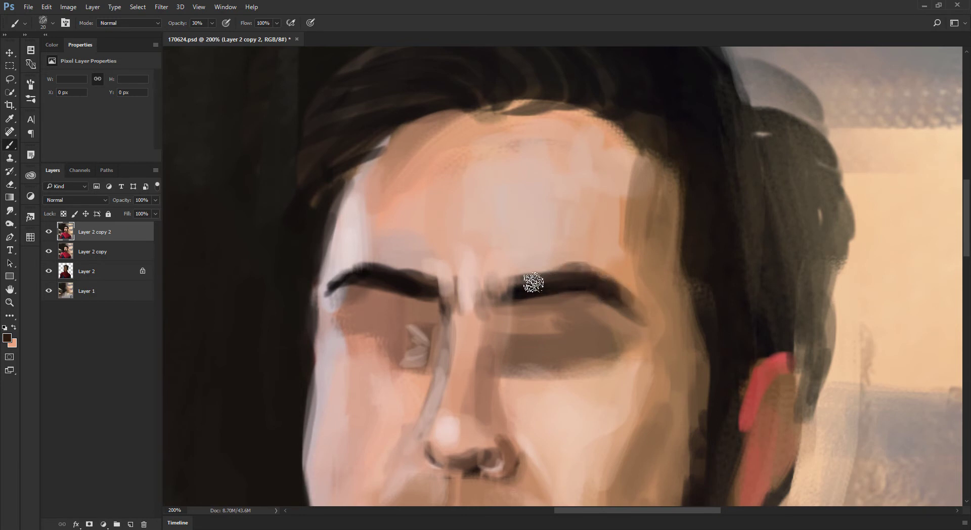
{"action": "left_click", "coordinate": [625, 272], "text": "alt"}
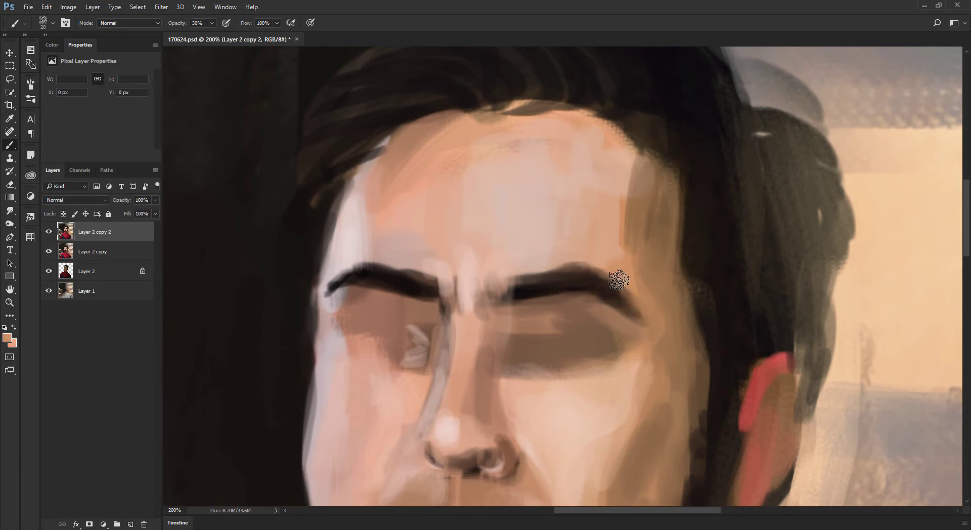
Enlarge the brush to 30 px and blend the shaded side of the forehead and temple with sampled orange-brown tones
{"action": "left_click", "coordinate": [629, 213], "text": "alt"}
{"action": "left_click", "coordinate": [618, 216], "text": "alt"}
{"action": "key", "text": "bracketright"}
{"action": "left_click_drag", "start_coordinate": [630, 186], "coordinate": [615, 255]}
{"action": "left_click_drag", "start_coordinate": [644, 223], "coordinate": [642, 241]}
{"action": "left_click", "coordinate": [643, 202], "text": "alt"}
{"action": "mouse_move", "coordinate": [647, 190]}
{"action": "left_mouse_down"}
{"action": "mouse_move", "coordinate": [652, 273]}
{"action": "mouse_move", "coordinate": [644, 275]}
{"action": "left_mouse_up"}
Cover the light outline above the mouth corner on the lit side with a sampled skin tone, using a 25 px brush
{"action": "key", "text": "ctrl+minus"}
{"action": "key", "text": "ctrl+minus"}
{"action": "key", "text": "ctrl+plus"}
{"action": "key", "text": "ctrl+plus"}
{"action": "left_click_drag", "start_coordinate": [462, 318], "coordinate": [451, 124]}
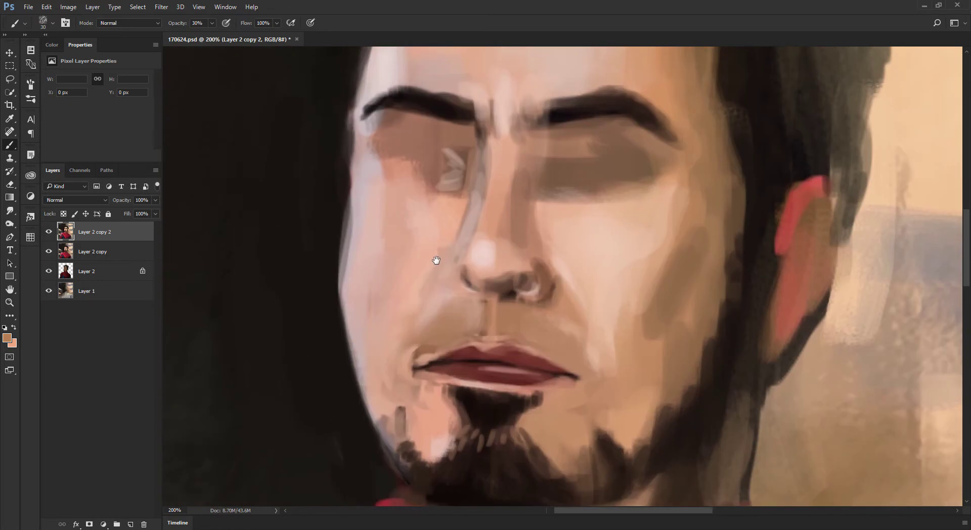
{"action": "left_click", "coordinate": [425, 356], "text": "alt"}
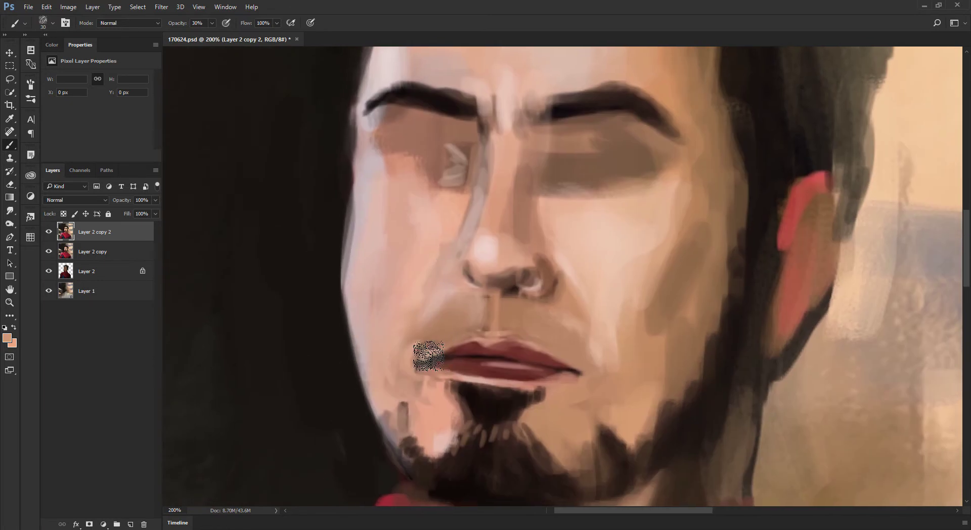
{"action": "key", "text": "bracketleft"}
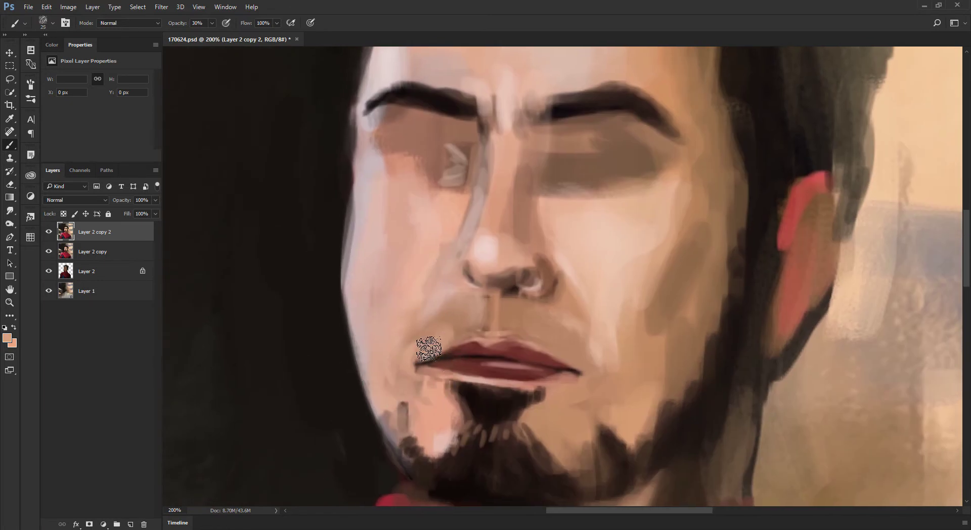
Enlarge the brush to 30 px and paint down the outer edge of the lit cheek with a sampled tone
{"action": "key", "text": "ctrl+minus"}
{"action": "key", "text": "ctrl+minus"}
{"action": "key", "text": "ctrl+minus"}
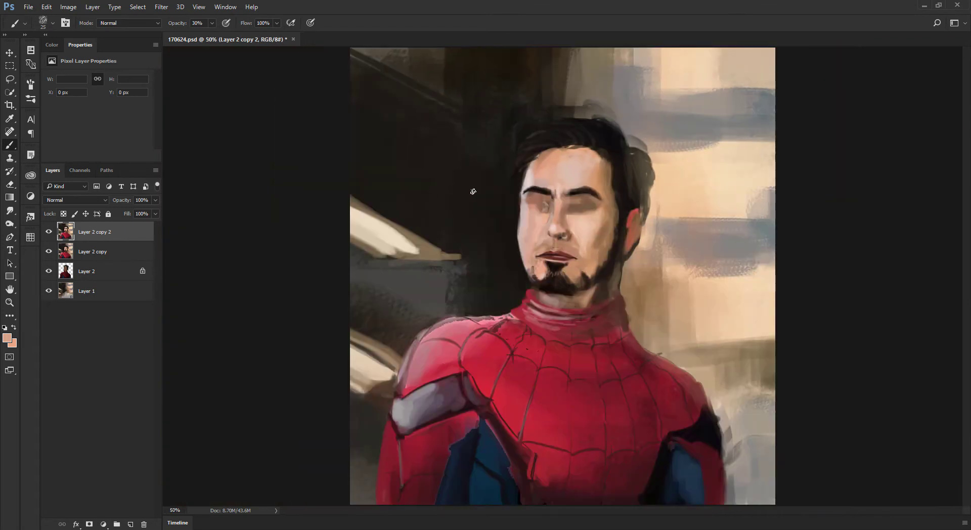
{"action": "key", "text": "ctrl+plus"}
{"action": "key", "text": "ctrl+plus"}
{"action": "key", "text": "ctrl+plus"}
{"action": "key", "text": "ctrl+minus"}
{"action": "left_click_drag", "start_coordinate": [495, 192], "coordinate": [476, 287]}
{"action": "left_click", "coordinate": [472, 234], "text": "alt"}
{"action": "key", "text": "bracketright"}
{"action": "left_click_drag", "start_coordinate": [471, 248], "coordinate": [476, 286]}
{"action": "left_click_drag", "start_coordinate": [475, 232], "coordinate": [480, 283]}
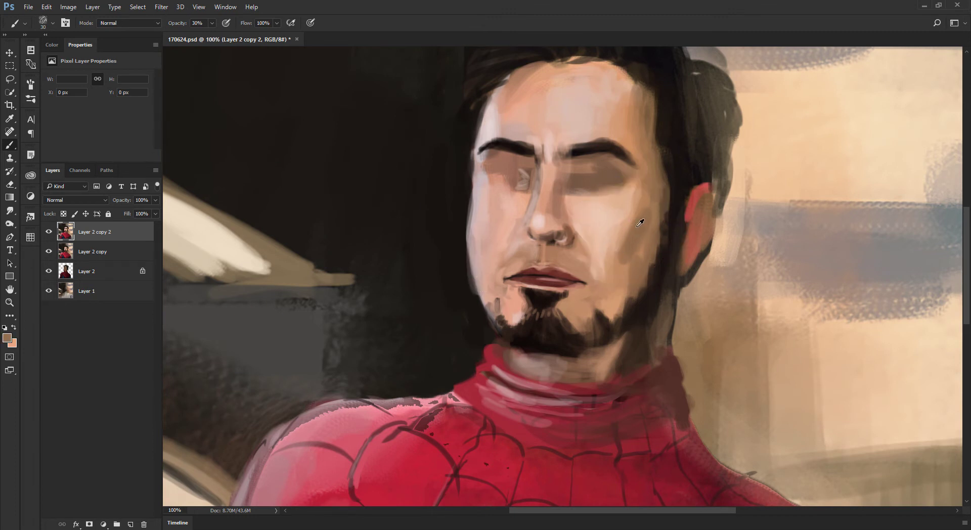
Blend the brown shadow on the cheek nearest the ear into the lighter skin with sampled tones and a 35 px brush
{"action": "left_click", "coordinate": [638, 202], "text": "alt"}
{"action": "key", "text": "bracketright"}
{"action": "left_click", "coordinate": [630, 229], "text": "alt"}
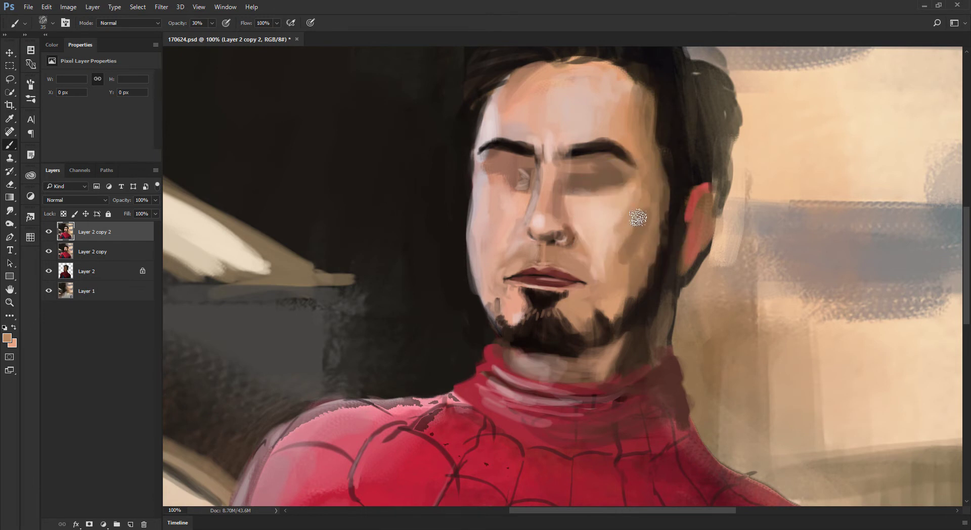
{"action": "left_click", "coordinate": [635, 215], "text": "alt"}
{"action": "left_click", "coordinate": [610, 248], "text": "alt"}
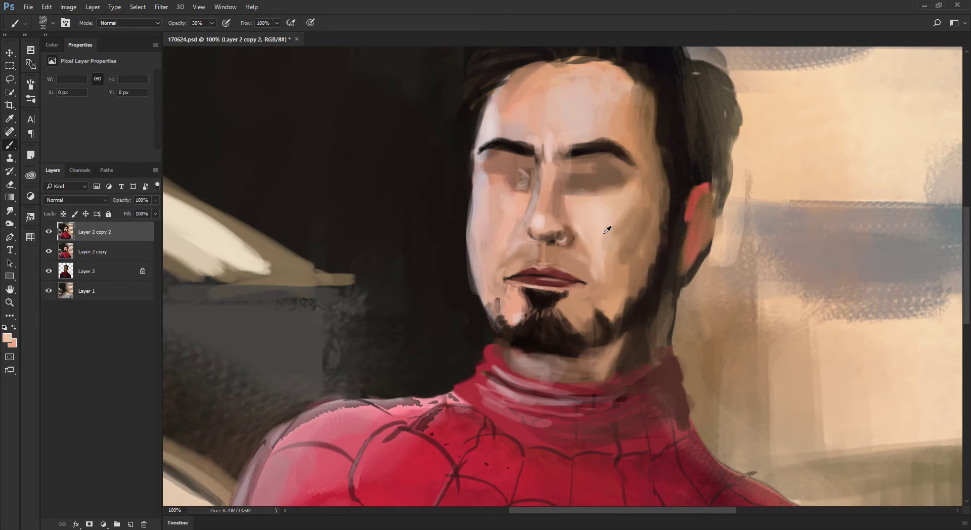
{"action": "left_click", "coordinate": [602, 266], "text": "alt"}
{"action": "left_click", "coordinate": [594, 233], "text": "alt"}
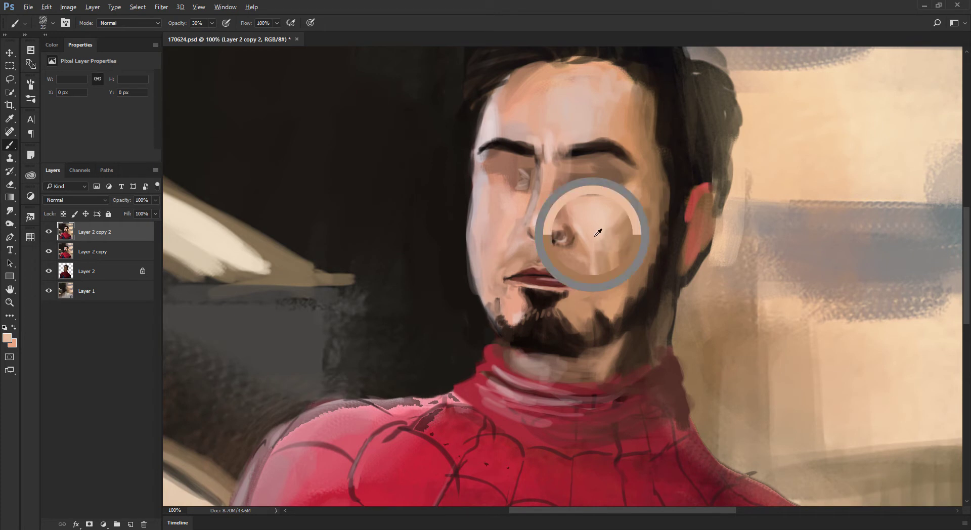
{"action": "left_click_drag", "start_coordinate": [603, 235], "coordinate": [605, 258]}
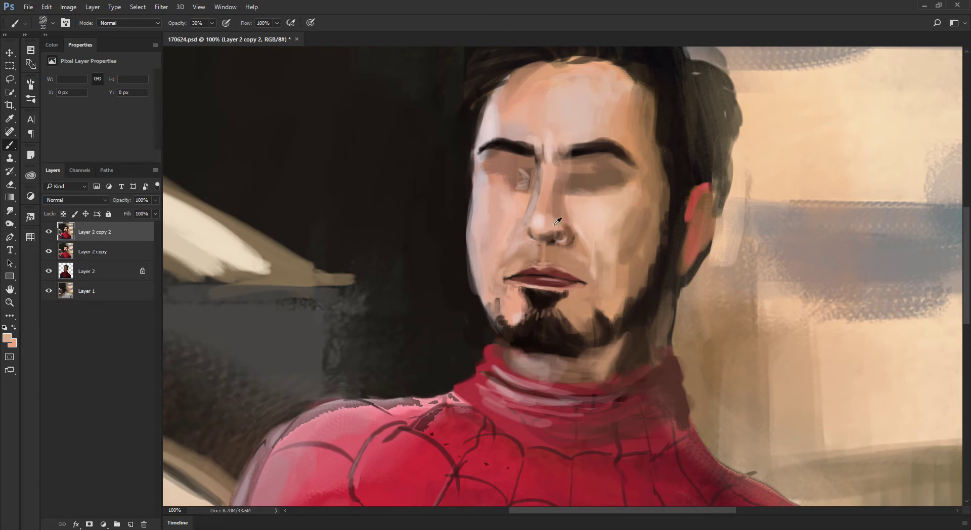
Try thin marks around the nose and eyes with a 9 px brush and a sampled skin tone
{"action": "left_click", "coordinate": [575, 226], "text": "alt"}
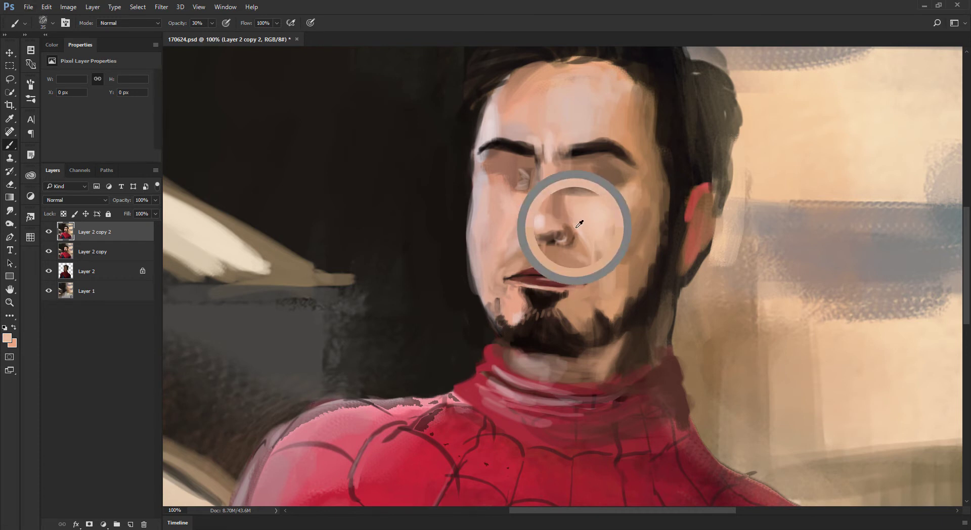
{"action": "key", "text": "bracketleft"}
{"action": "key", "text": "bracketleft"}
{"action": "key", "text": "bracketleft"}
{"action": "key", "text": "bracketleft"}
{"action": "key", "text": "bracketleft"}
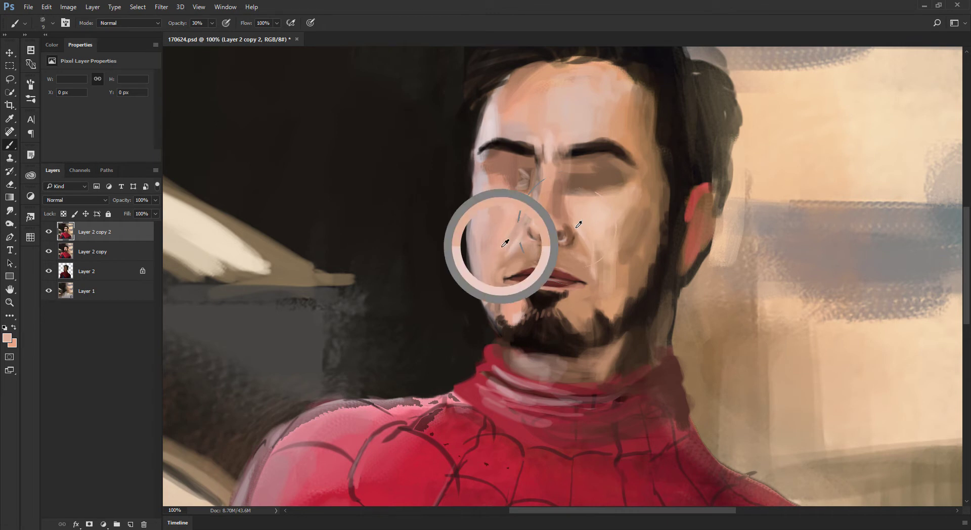
Select Layer 1, enlarge the brush to 35 px and try blending the lit cheek and jaw edge with sampled tones
{"action": "left_click", "coordinate": [506, 249], "text": "alt"}
{"action": "key", "text": "alt+bracketright"}
{"action": "key", "text": "bracketright"}
{"action": "key", "text": "bracketright"}
{"action": "key", "text": "bracketright"}
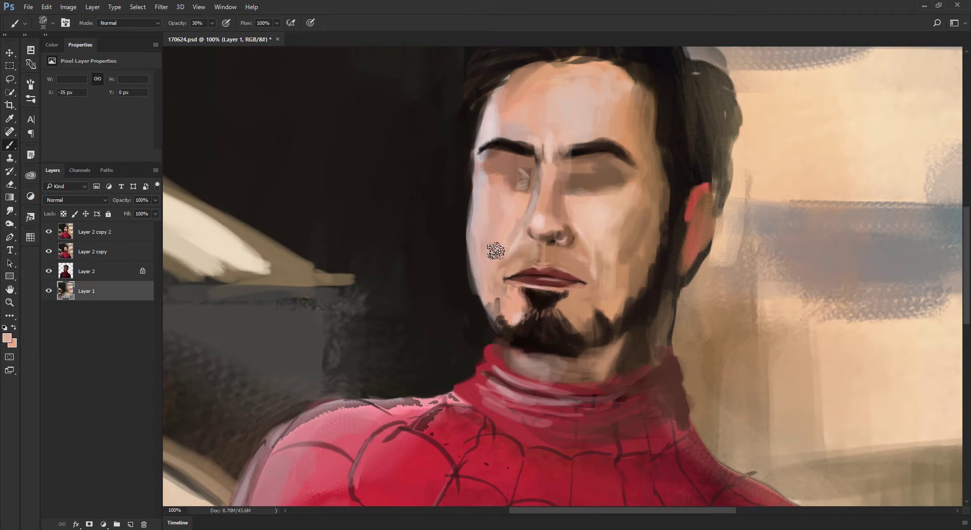
{"action": "left_click", "coordinate": [505, 239], "text": "alt"}
{"action": "left_click", "coordinate": [481, 207], "text": "alt"}
{"action": "left_click", "coordinate": [475, 190], "text": "alt"}
{"action": "right_click", "coordinate": [555, 161], "text": "alt+shift"}
{"action": "left_click", "coordinate": [478, 252], "text": "alt"}
{"action": "left_click_drag", "start_coordinate": [478, 245], "coordinate": [488, 285]}
Mix a near-white tone from the cheek's edge colour and try a highlight down the lit cheek on Layer 1
{"action": "left_click", "coordinate": [471, 202], "text": "alt"}
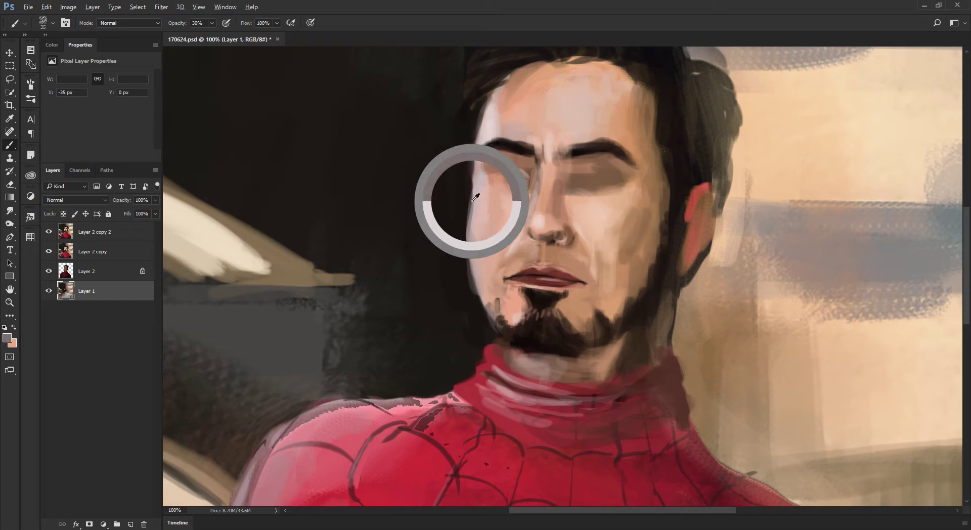
{"action": "right_click", "coordinate": [518, 131], "text": "alt+shift"}
{"action": "left_click_drag", "start_coordinate": [517, 131], "coordinate": [516, 125]}
{"action": "left_click_drag", "start_coordinate": [477, 249], "coordinate": [490, 283]}
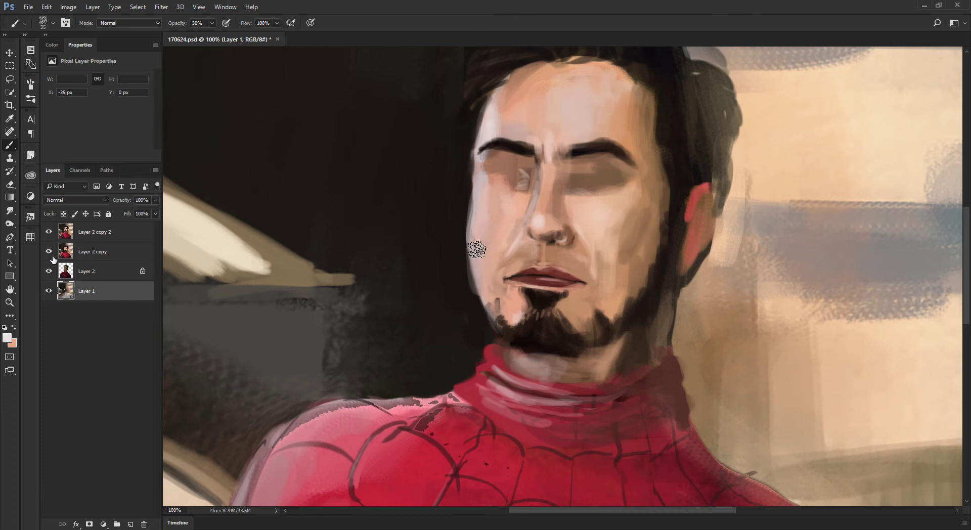
Hide and reshow the layers above Layer 1 to check its stray strokes, and make Layer 2 copy 2 active
{"action": "left_click", "coordinate": [49, 231]}
{"action": "left_click", "coordinate": [48, 252]}
{"action": "left_click", "coordinate": [49, 251]}
{"action": "left_click", "coordinate": [49, 232]}
{"action": "left_click", "coordinate": [89, 232]}
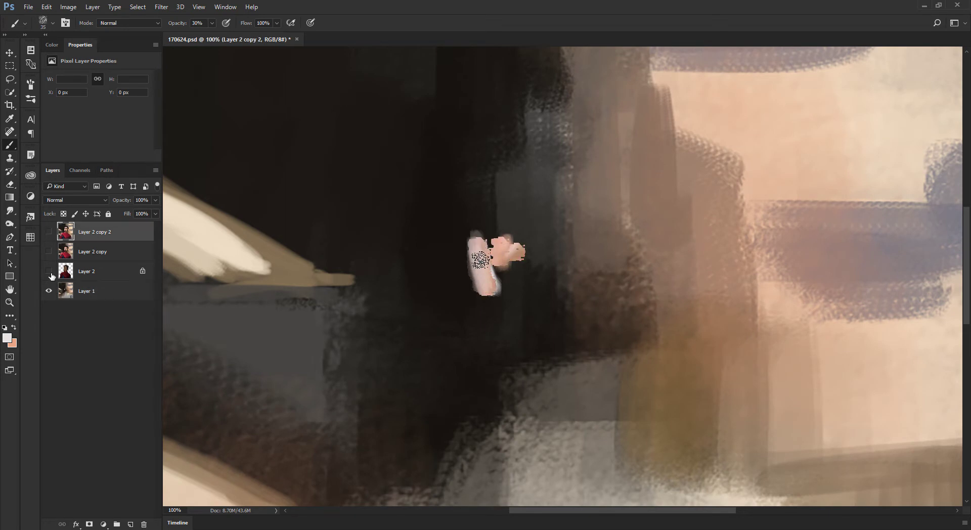
{"action": "left_click_drag", "start_coordinate": [49, 271], "coordinate": [49, 231]}
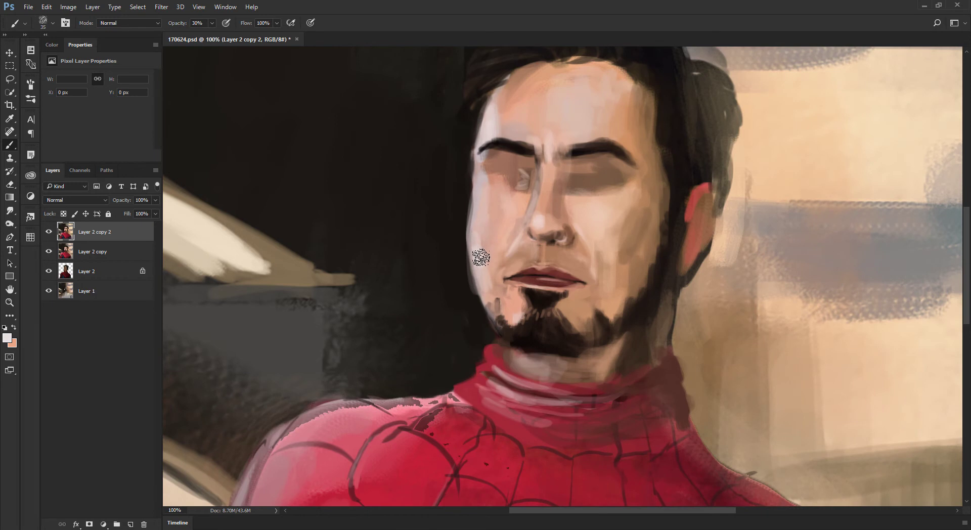
Blend the lit cheek and its outer edge on Layer 2 copy 2 using sampled skin tones and a 35 px brush
{"action": "left_click", "coordinate": [480, 253], "text": "alt"}
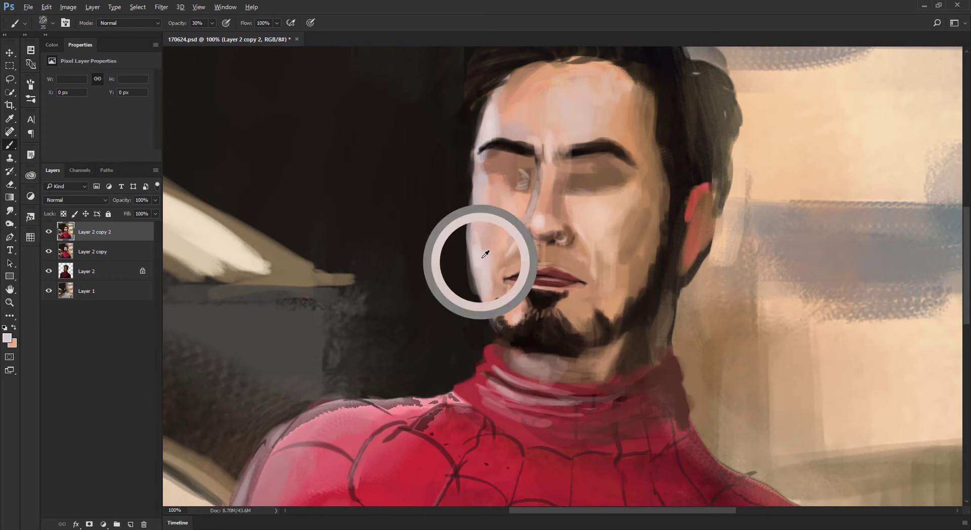
{"action": "left_click", "coordinate": [494, 230], "text": "alt"}
{"action": "left_click", "coordinate": [493, 208], "text": "alt"}
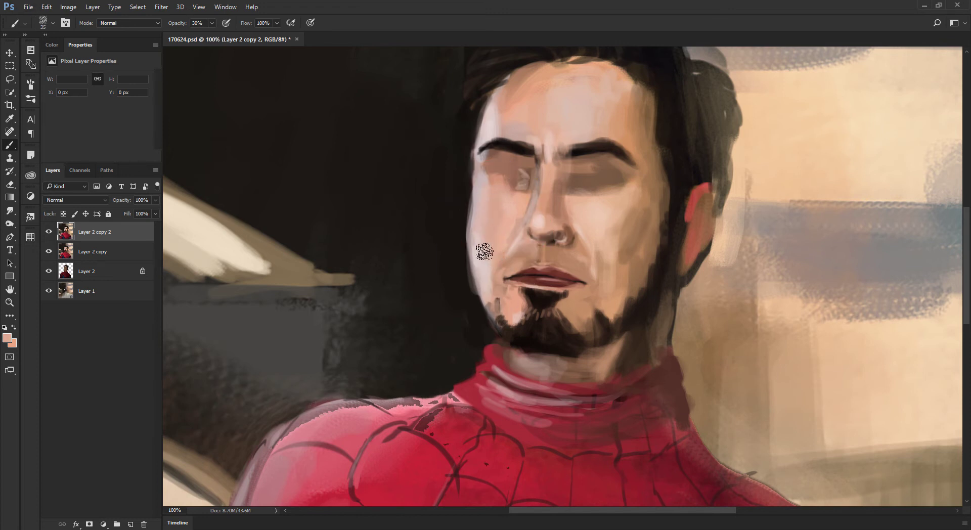
{"action": "left_click", "coordinate": [489, 243], "text": "alt"}
Refine the beard's edge along the lit side of the jaw and chin with sampled dark and skin tones and a 20 px brush
{"action": "left_click", "coordinate": [501, 319], "text": "alt"}
{"action": "key", "text": "bracketleft"}
{"action": "key", "text": "bracketleft"}
{"action": "key", "text": "bracketleft"}
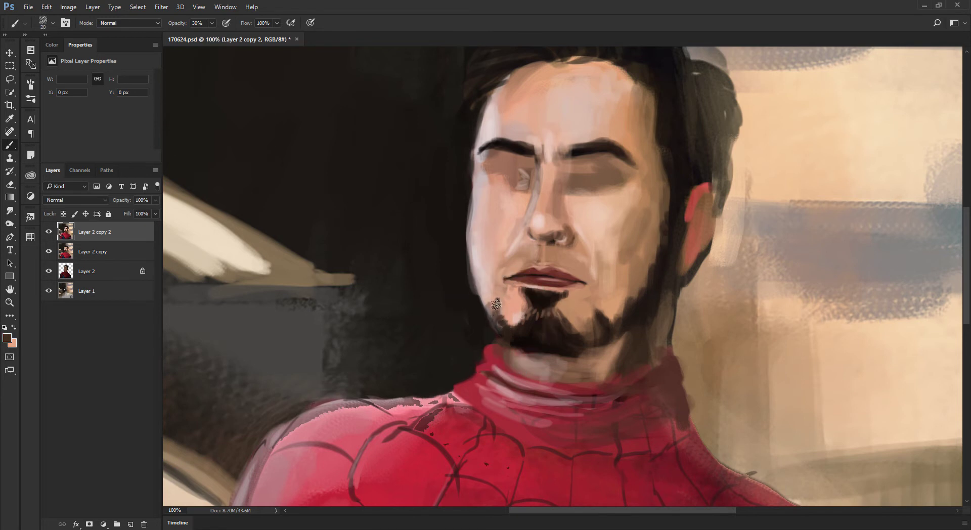
{"action": "left_click", "coordinate": [493, 304], "text": "alt"}
{"action": "left_click", "coordinate": [504, 306], "text": "alt"}
{"action": "left_click", "coordinate": [523, 296], "text": "alt"}
{"action": "left_click", "coordinate": [552, 300], "text": "alt"}
{"action": "key", "text": "bracketright"}
Soften the skin below both corners of the mouth with sampled skin tones and a 25 px brush
{"action": "scroll", "coordinate": [556, 273], "scroll_direction": "up", "scroll_amount": 2}
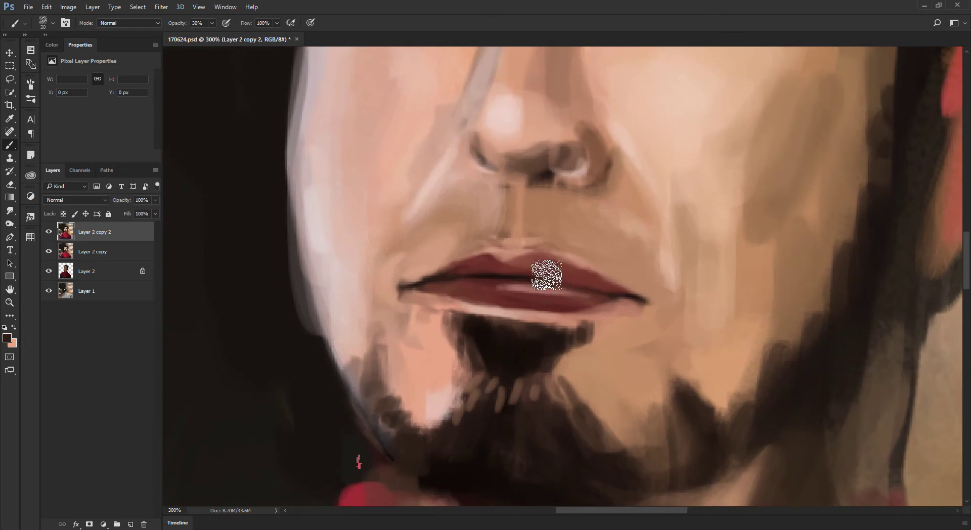
{"action": "left_click", "coordinate": [429, 307], "text": "alt"}
{"action": "key", "text": "bracketright"}
{"action": "left_click_drag", "start_coordinate": [419, 310], "coordinate": [426, 334]}
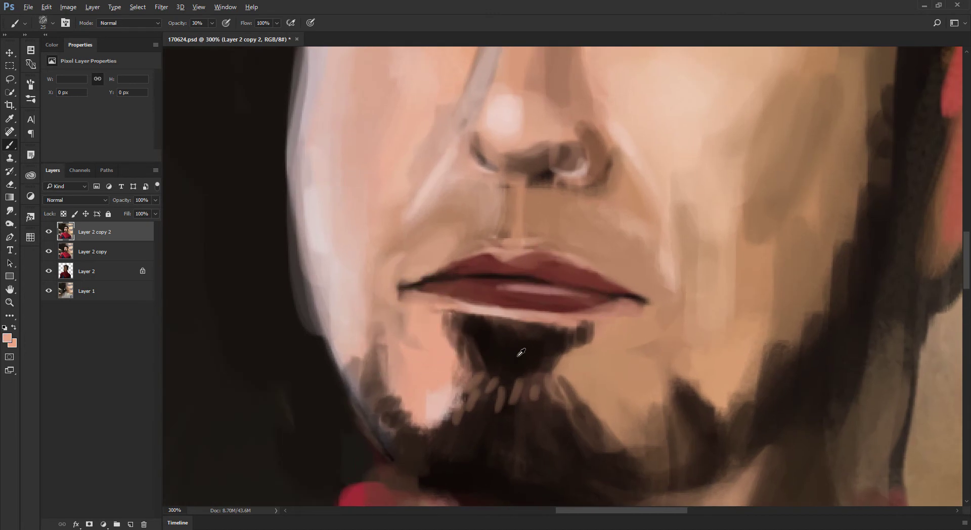
{"action": "left_click", "coordinate": [618, 328], "text": "alt"}
{"action": "left_click", "coordinate": [617, 328], "text": "alt"}
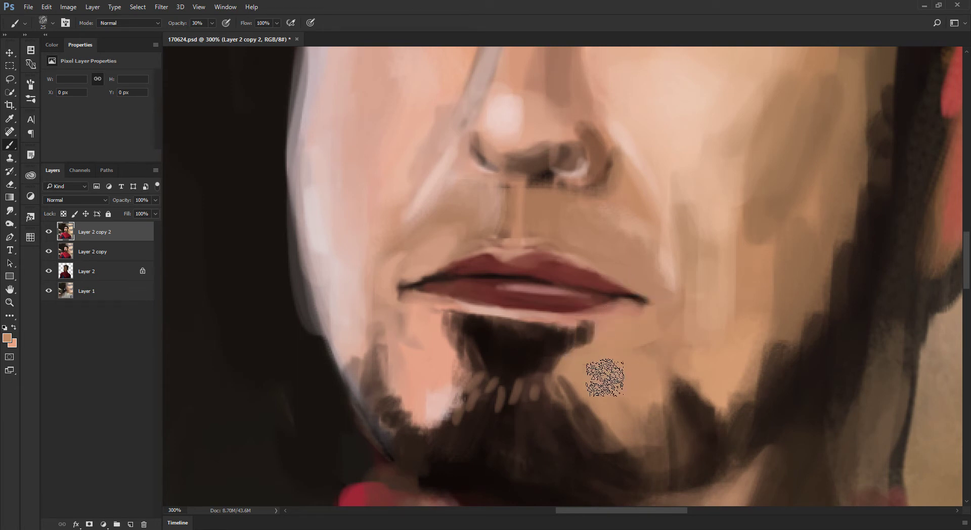
Reduce the brush and rework the upper lip's edge with tones sampled around the mouth
{"action": "left_click", "coordinate": [476, 299], "text": "alt"}
{"action": "left_click", "coordinate": [509, 254], "text": "alt"}
{"action": "key", "text": "bracketleft"}
{"action": "key", "text": "bracketleft"}
{"action": "key", "text": "bracketleft"}
{"action": "left_click_drag", "start_coordinate": [501, 259], "coordinate": [531, 256]}
{"action": "left_click", "coordinate": [520, 267], "text": "alt"}
Refine the lips and the mouth corner on the lit side with sampled lip and skin tones
{"action": "key", "text": "h"}
{"action": "left_click", "coordinate": [561, 236]}
{"action": "key", "text": "h"}
{"action": "left_click", "coordinate": [542, 220]}
{"action": "scroll", "coordinate": [542, 219], "scroll_direction": "up", "scroll_amount": 3}
{"action": "left_click", "coordinate": [511, 297], "text": "alt"}
{"action": "key", "text": "bracketright"}
{"action": "key", "text": "bracketright"}
{"action": "mouse_move", "coordinate": [487, 262]}
{"action": "left_mouse_down"}
{"action": "mouse_move", "coordinate": [469, 298]}
{"action": "mouse_move", "coordinate": [488, 286]}
{"action": "mouse_move", "coordinate": [501, 306]}
{"action": "mouse_move", "coordinate": [482, 295]}
{"action": "mouse_move", "coordinate": [473, 325]}
{"action": "mouse_move", "coordinate": [490, 315]}
{"action": "mouse_move", "coordinate": [440, 325]}
{"action": "mouse_move", "coordinate": [414, 309]}
{"action": "left_mouse_up"}
{"action": "left_click", "coordinate": [452, 301], "text": "alt"}
{"action": "left_click", "coordinate": [462, 296], "text": "alt"}
{"action": "left_click", "coordinate": [472, 326], "text": "alt"}
{"action": "key", "text": "bracketleft"}
{"action": "left_click", "coordinate": [420, 306], "text": "alt"}
Rework the dark hairline at the temple on the ear side with sampled hair and skin tones
{"action": "key", "text": "ctrl+minus"}
{"action": "key", "text": "ctrl+minus"}
{"action": "key", "text": "ctrl+minus"}
{"action": "key", "text": "ctrl+minus"}
{"action": "key", "text": "ctrl+plus"}
{"action": "key", "text": "ctrl+plus"}
{"action": "left_click_drag", "start_coordinate": [488, 172], "coordinate": [460, 300]}
{"action": "key", "text": "ctrl+plus"}
{"action": "left_click_drag", "start_coordinate": [527, 213], "coordinate": [419, 219]}
{"action": "key", "text": "ctrl+plus"}
{"action": "key", "text": "ctrl+minus"}
{"action": "left_click", "coordinate": [532, 272], "text": "alt"}
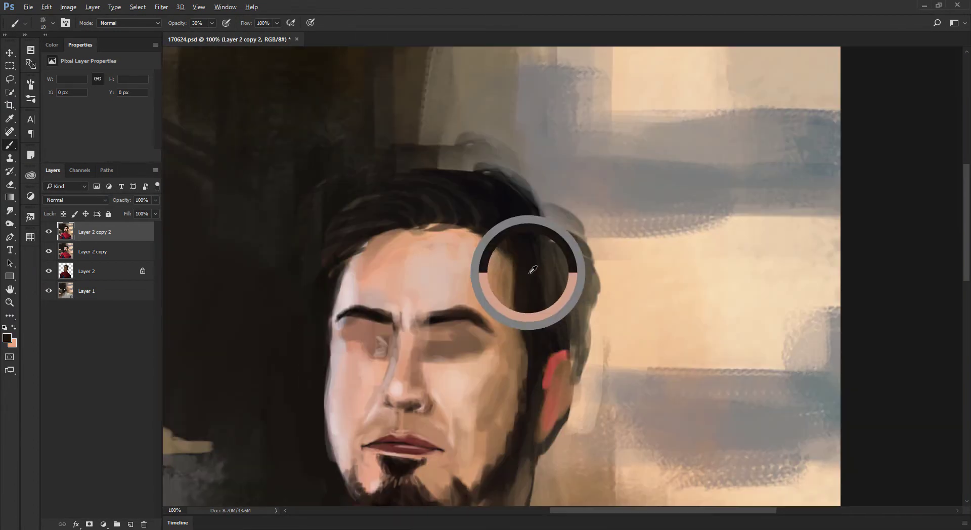
{"action": "left_click", "coordinate": [520, 272], "text": "alt"}
{"action": "left_click", "coordinate": [555, 228], "text": "alt"}
{"action": "left_click", "coordinate": [519, 303], "text": "alt"}
{"action": "left_click_drag", "start_coordinate": [529, 266], "coordinate": [505, 242]}
Paint grey streaks into the temple hair and down the sideburn, starting at 25 px and finishing with a 10 px brush
{"action": "key", "text": "bracketright"}
{"action": "key", "text": "bracketright"}
{"action": "key", "text": "bracketleft"}
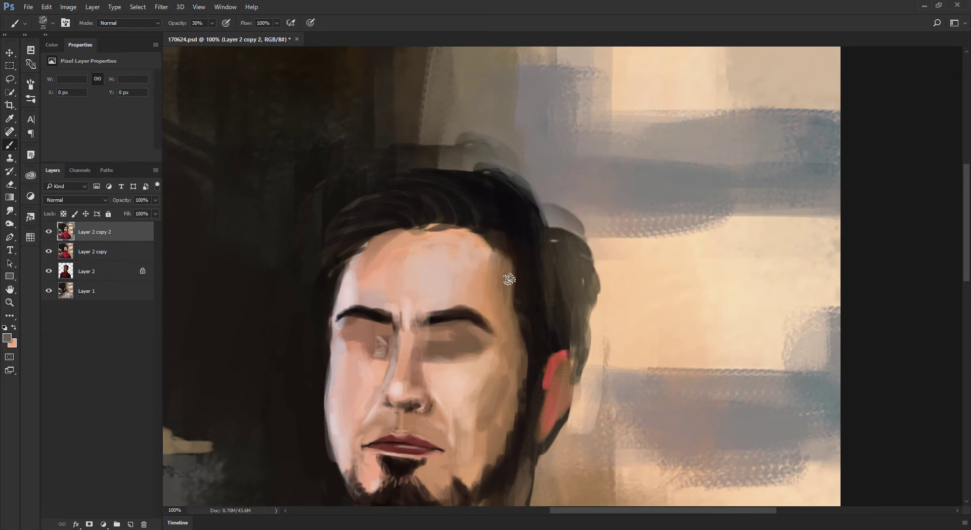
{"action": "mouse_move", "coordinate": [495, 278]}
{"action": "left_mouse_down"}
{"action": "mouse_move", "coordinate": [526, 278]}
{"action": "mouse_move", "coordinate": [511, 289]}
{"action": "mouse_move", "coordinate": [525, 280]}
{"action": "mouse_move", "coordinate": [520, 316]}
{"action": "mouse_move", "coordinate": [524, 306]}
{"action": "left_mouse_up"}
{"action": "left_click", "coordinate": [523, 290], "text": "alt"}
{"action": "left_click_drag", "start_coordinate": [537, 264], "coordinate": [510, 263]}
{"action": "key", "text": "bracketleft"}
{"action": "key", "text": "bracketleft"}
{"action": "key", "text": "bracketleft"}
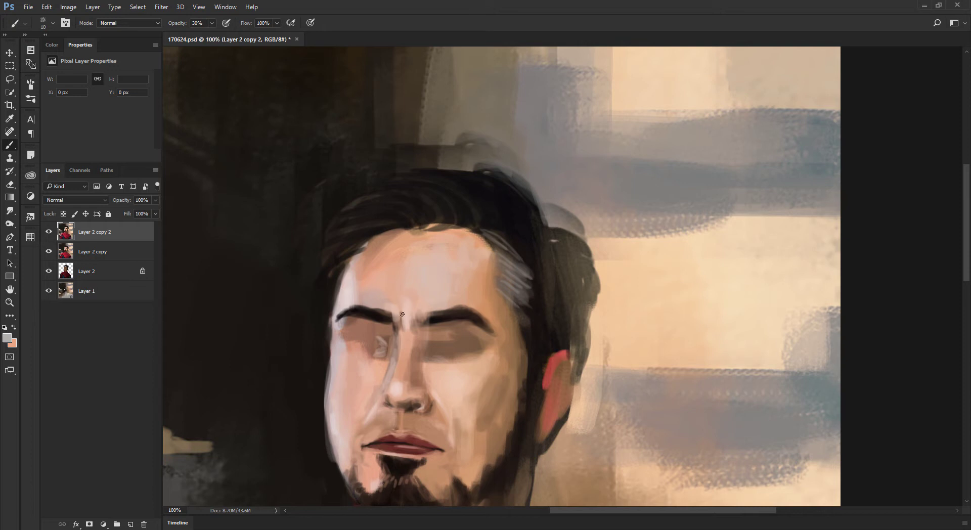
{"action": "left_click_drag", "start_coordinate": [530, 363], "coordinate": [531, 372]}
Blend the grey temple streaks into the hair and darken the hair above the ear with sampled dark tones and a 35 px brush
{"action": "left_click", "coordinate": [539, 335], "text": "alt"}
{"action": "left_click", "coordinate": [533, 313], "text": "alt"}
{"action": "left_click", "coordinate": [527, 321], "text": "alt"}
{"action": "key", "text": "bracketright"}
{"action": "key", "text": "bracketright"}
{"action": "key", "text": "bracketright"}
{"action": "key", "text": "bracketright"}
{"action": "key", "text": "bracketright"}
{"action": "mouse_move", "coordinate": [518, 271]}
{"action": "left_mouse_down"}
{"action": "mouse_move", "coordinate": [543, 331]}
{"action": "mouse_move", "coordinate": [528, 297]}
{"action": "left_mouse_up"}
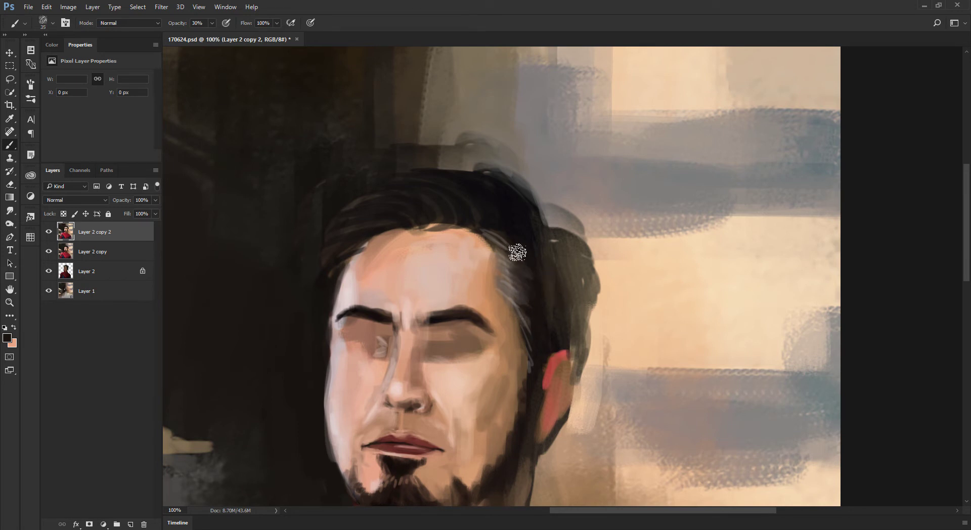
{"action": "mouse_move", "coordinate": [556, 254]}
{"action": "left_mouse_down"}
{"action": "mouse_move", "coordinate": [551, 322]}
{"action": "mouse_move", "coordinate": [539, 340]}
{"action": "left_mouse_up"}
{"action": "mouse_move", "coordinate": [561, 255]}
{"action": "left_mouse_down"}
{"action": "mouse_move", "coordinate": [564, 322]}
{"action": "mouse_move", "coordinate": [576, 323]}
{"action": "mouse_move", "coordinate": [562, 364]}
{"action": "left_mouse_up"}
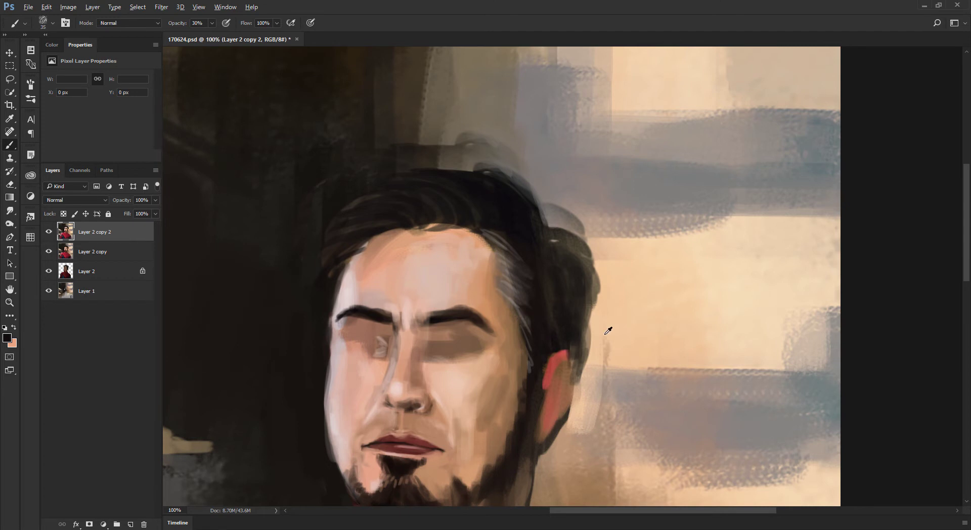
Mix a dark red from the ear's colour and shade the inner ear with a 25 px brush
{"action": "left_click", "coordinate": [561, 360], "text": "alt"}
{"action": "right_click", "coordinate": [627, 339], "text": "alt+shift"}
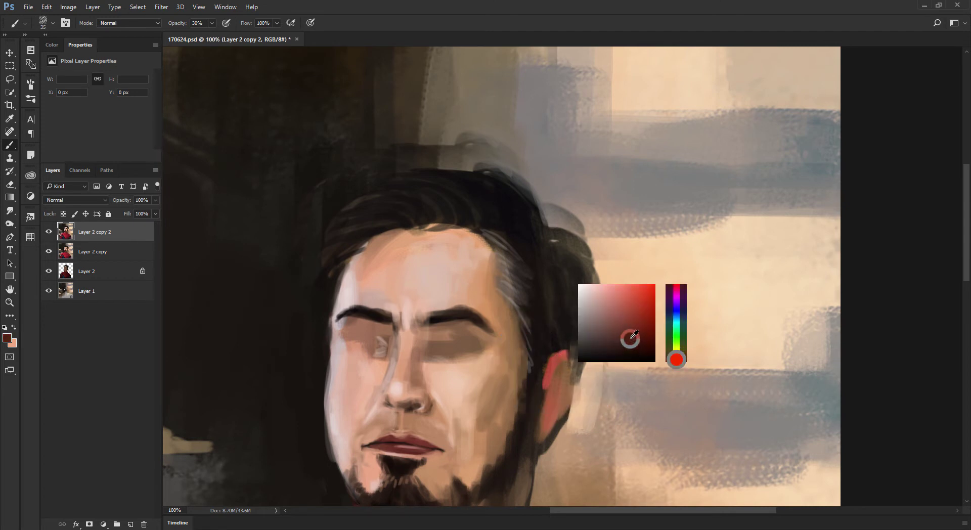
{"action": "key", "text": "bracketleft"}
{"action": "key", "text": "bracketleft"}
{"action": "left_click_drag", "start_coordinate": [559, 364], "coordinate": [553, 391]}
Shape the ear's rim, hollow and lobe with sampled red and skin tones at 80% opacity
{"action": "left_click", "coordinate": [557, 371], "text": "alt"}
{"action": "left_click", "coordinate": [563, 368], "text": "alt"}
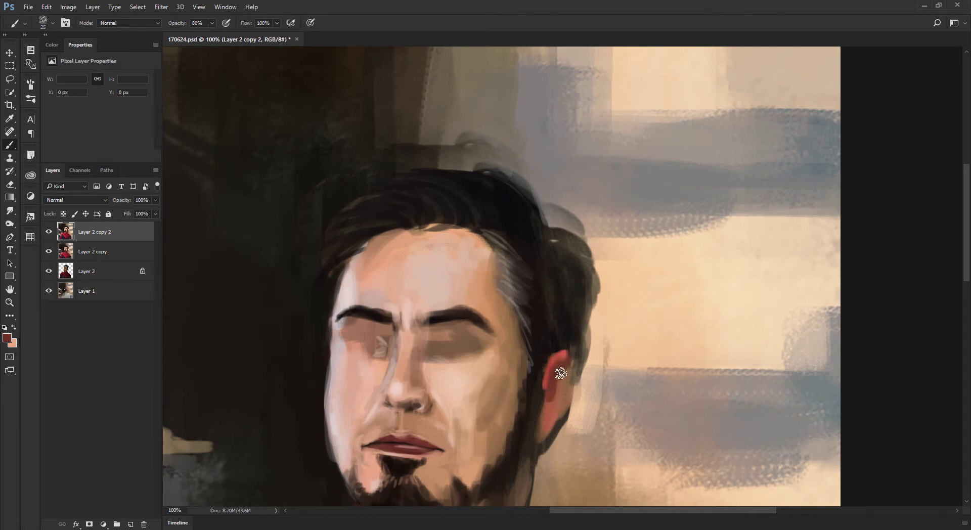
{"action": "key", "text": "bracketleft"}
{"action": "left_click", "coordinate": [565, 365], "text": "alt"}
{"action": "left_click", "coordinate": [561, 395], "text": "alt"}
{"action": "left_click", "coordinate": [570, 381], "text": "alt"}
{"action": "left_click_drag", "start_coordinate": [641, 265], "coordinate": [620, 247]}
{"action": "mouse_move", "coordinate": [564, 399]}
{"action": "left_mouse_down"}
{"action": "mouse_move", "coordinate": [556, 411]}
{"action": "mouse_move", "coordinate": [568, 390]}
{"action": "mouse_move", "coordinate": [556, 398]}
{"action": "mouse_move", "coordinate": [557, 375]}
{"action": "mouse_move", "coordinate": [546, 418]}
{"action": "mouse_move", "coordinate": [539, 415]}
{"action": "left_mouse_up"}
{"action": "left_click", "coordinate": [566, 395], "text": "alt"}
{"action": "key", "text": "bracketright"}
{"action": "left_click", "coordinate": [569, 387], "text": "alt"}
{"action": "left_click", "coordinate": [562, 390], "text": "alt"}
Blend the sideburn and adjoining cheek with sampled tones at 30% opacity, and add a light skin highlight to the earlobe
{"action": "key", "text": "3"}
{"action": "left_click", "coordinate": [527, 412], "text": "alt"}
{"action": "left_click_drag", "start_coordinate": [482, 365], "coordinate": [511, 360]}
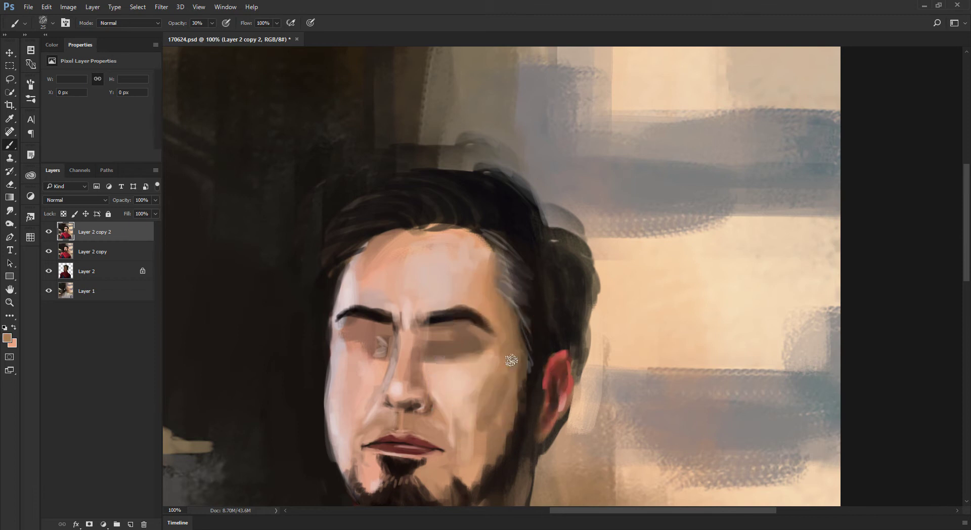
{"action": "left_click", "coordinate": [526, 391], "text": "alt"}
{"action": "key", "text": "bracketright"}
{"action": "left_click", "coordinate": [529, 421], "text": "alt"}
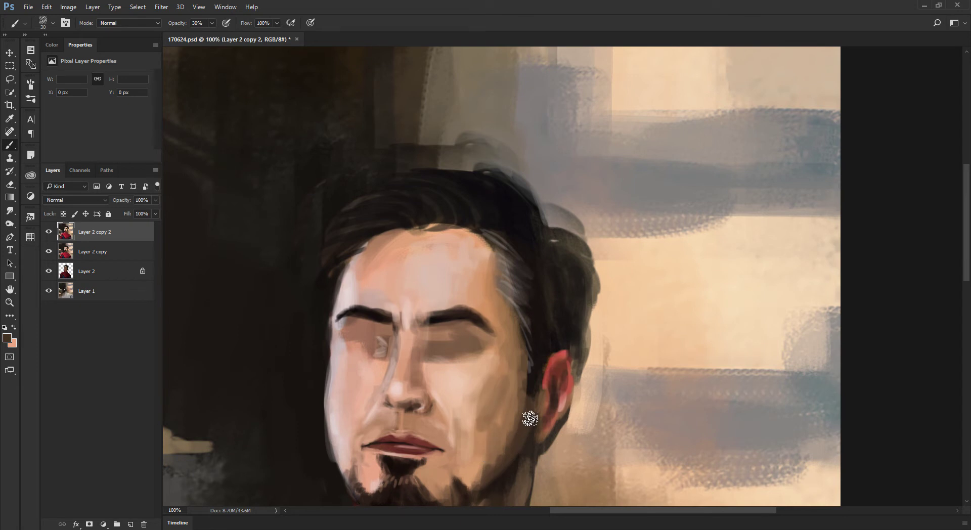
{"action": "left_click", "coordinate": [463, 364], "text": "alt"}
{"action": "key", "text": "bracketleft"}
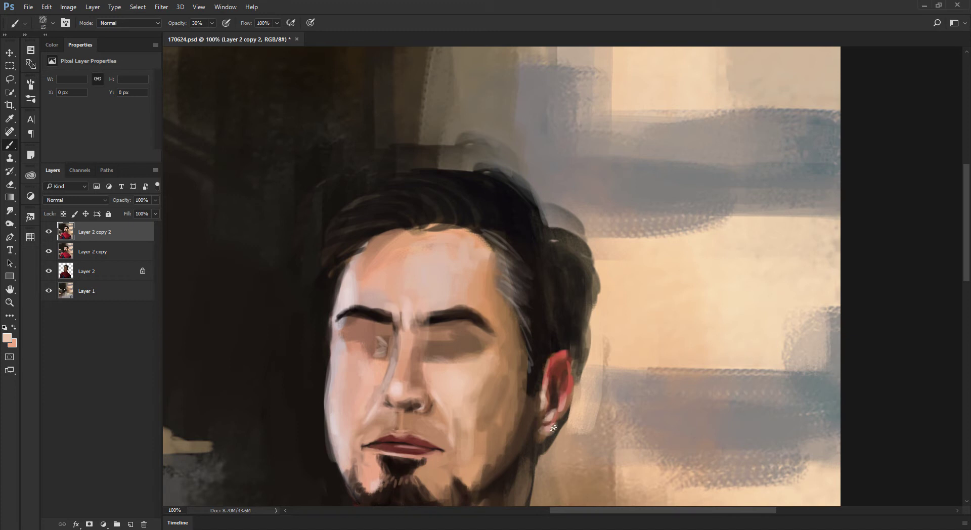
Examine the portrait as a whole and close up to judge the face, hair and ear
{"action": "key", "text": "ctrl+minus"}
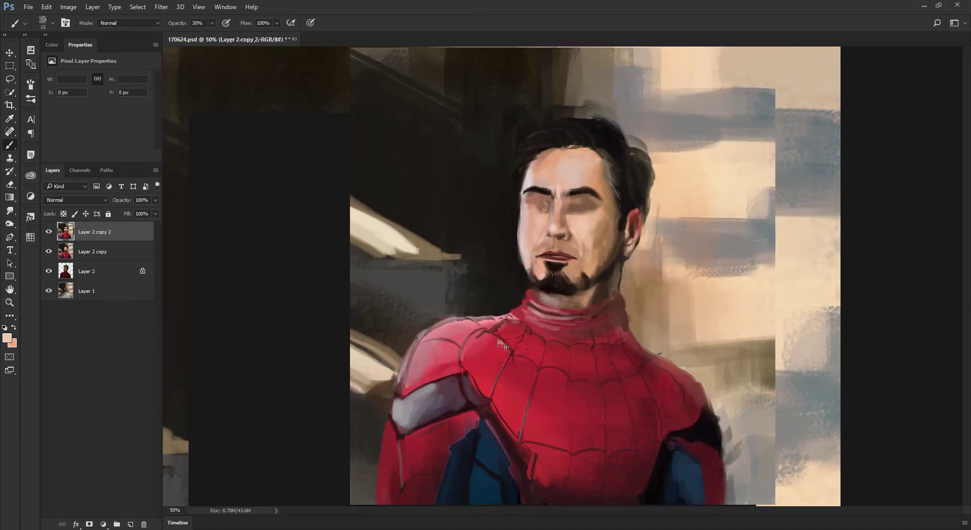
{"action": "key", "text": "ctrl+plus"}
{"action": "key", "text": "ctrl+plus"}
{"action": "key", "text": "ctrl+minus"}
{"action": "key", "text": "ctrl+minus"}
{"action": "key", "text": "ctrl+plus"}
{"action": "key", "text": "ctrl+plus"}
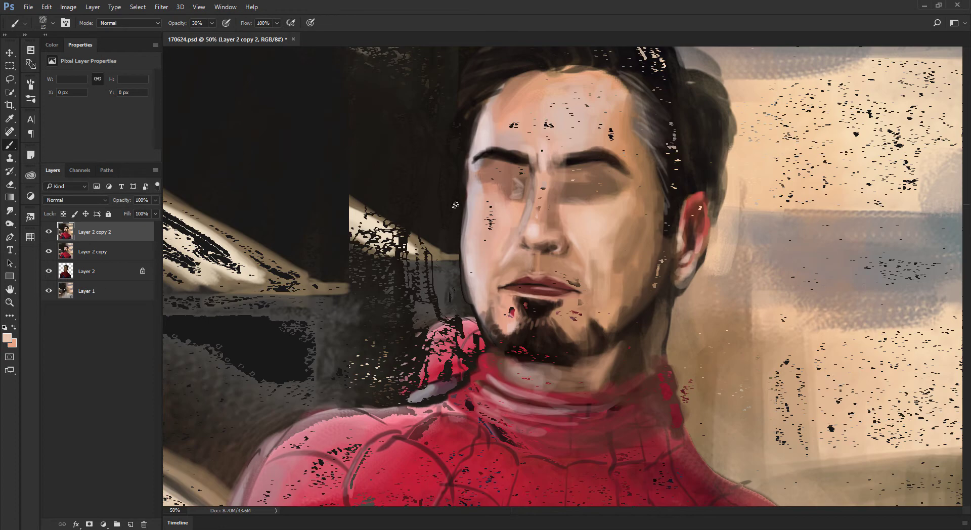
{"action": "key", "text": "ctrl+minus"}
{"action": "key", "text": "ctrl+minus"}
{"action": "key", "text": "ctrl+minus"}
{"action": "key", "text": "ctrl+plus"}
Shade the upper part of the grey armband with sampled dark tones at 60% opacity
{"action": "left_click", "coordinate": [461, 377], "text": "alt"}
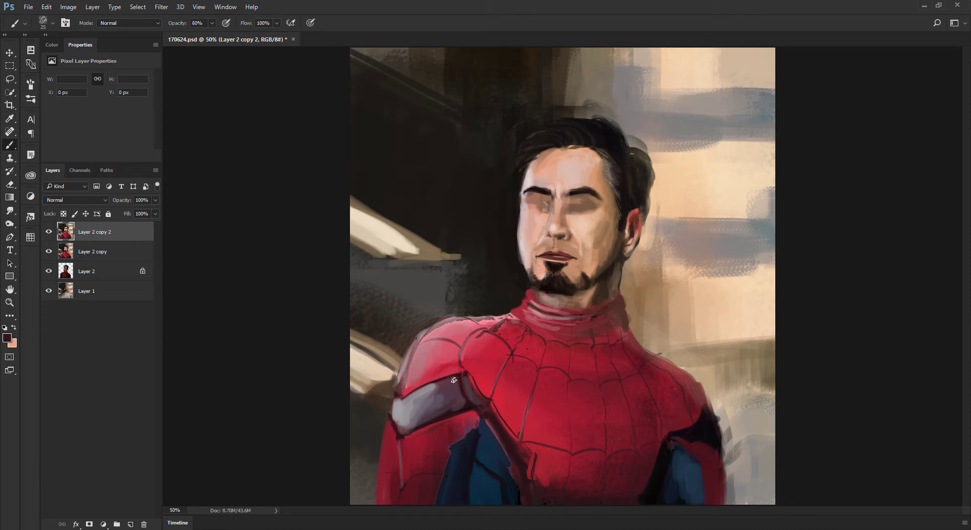
{"action": "left_click", "coordinate": [454, 379], "text": "alt"}
{"action": "key", "text": "bracketright"}
{"action": "left_click", "coordinate": [455, 379], "text": "alt"}
{"action": "left_click_drag", "start_coordinate": [458, 379], "coordinate": [421, 393]}
Define the armband's inner end and lower edge with sampled tones and a 25 px brush at 60% opacity
{"action": "left_click", "coordinate": [460, 403], "text": "alt"}
{"action": "key", "text": "bracketright"}
{"action": "key", "text": "bracketleft"}
{"action": "left_click", "coordinate": [455, 403], "text": "alt"}
{"action": "key", "text": "bracketleft"}
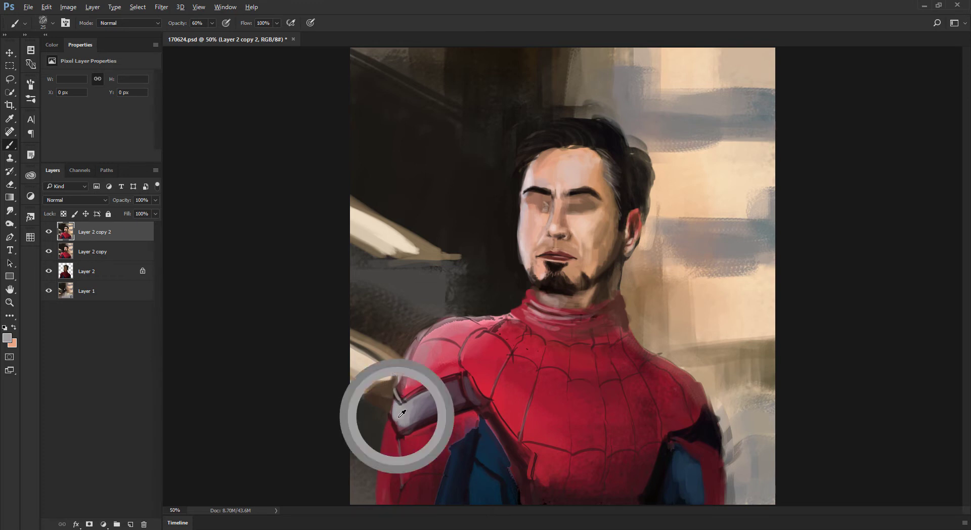
Refine the armband's outer edge, outlines and panel lines with sampled greys and dark tones, reducing the brush to 20 px
{"action": "left_click", "coordinate": [398, 399], "text": "alt"}
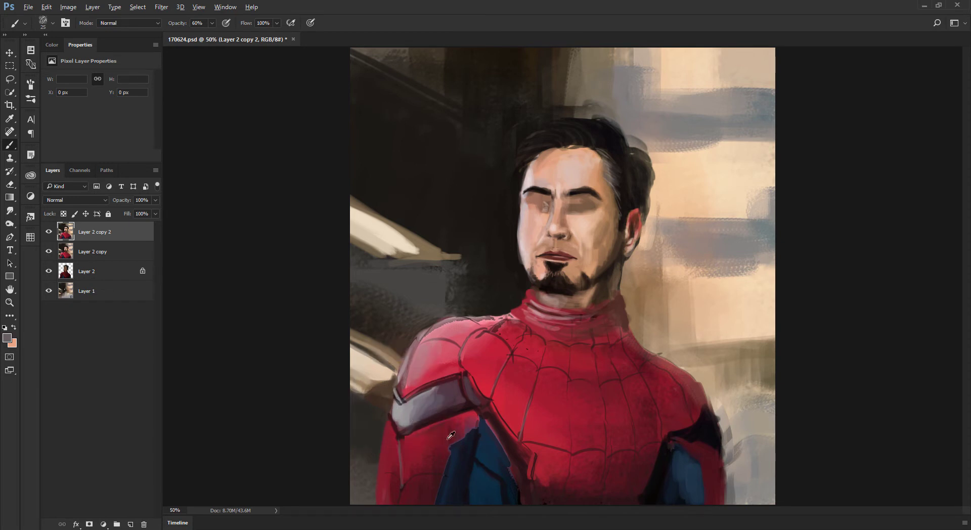
{"action": "left_click", "coordinate": [429, 418], "text": "alt"}
{"action": "key", "text": "bracketleft"}
{"action": "left_click", "coordinate": [391, 402], "text": "alt"}
{"action": "left_click", "coordinate": [399, 428], "text": "alt"}
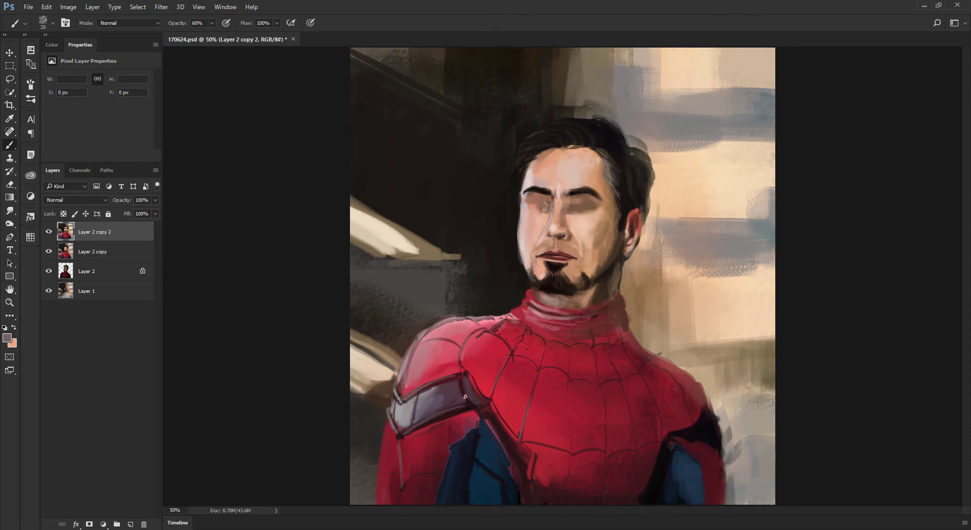
Open Liquify and push the shoulder and armband inward and upward with brush sizes of 600 and 500
{"action": "scroll", "coordinate": [467, 253], "scroll_direction": "down", "scroll_amount": 3}
{"action": "scroll", "coordinate": [430, 249], "scroll_direction": "up", "scroll_amount": 4}
{"action": "scroll", "coordinate": [443, 309], "scroll_direction": "down", "scroll_amount": 3}
{"action": "scroll", "coordinate": [428, 269], "scroll_direction": "up", "scroll_amount": 3}
{"action": "key", "text": "shift+ctrl+x"}
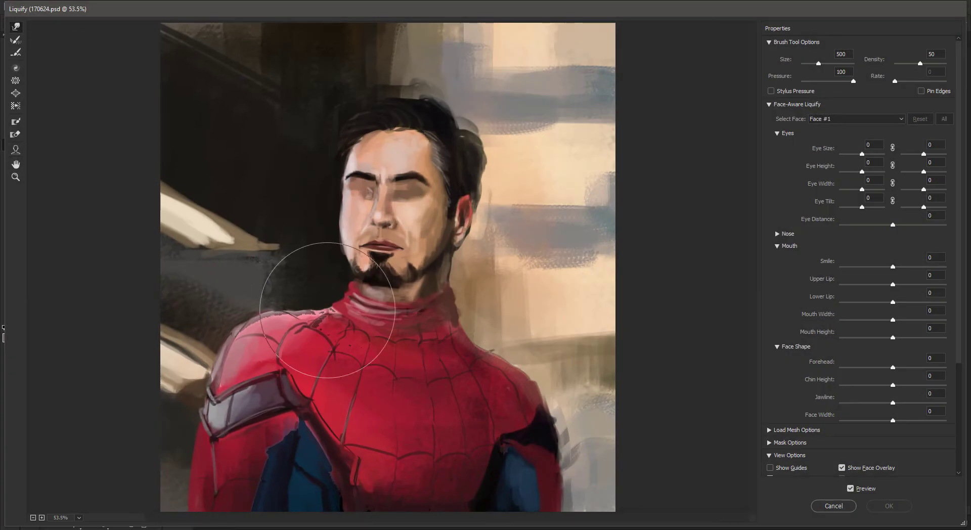
{"action": "key", "text": "bracketright"}
{"action": "left_click_drag", "start_coordinate": [245, 323], "coordinate": [255, 330]}
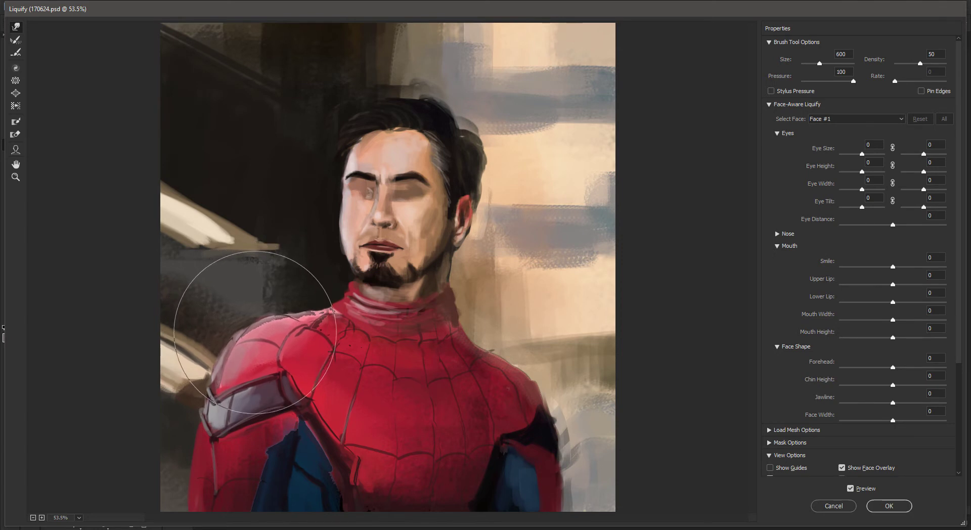
{"action": "key", "text": "bracketleft"}
{"action": "left_click_drag", "start_coordinate": [227, 403], "coordinate": [231, 400]}
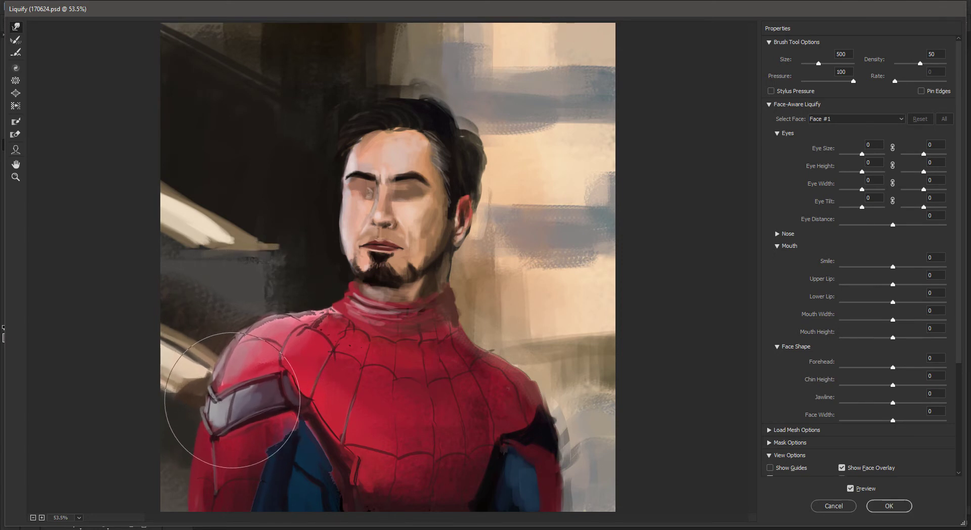
{"action": "left_click_drag", "start_coordinate": [224, 433], "coordinate": [228, 418]}
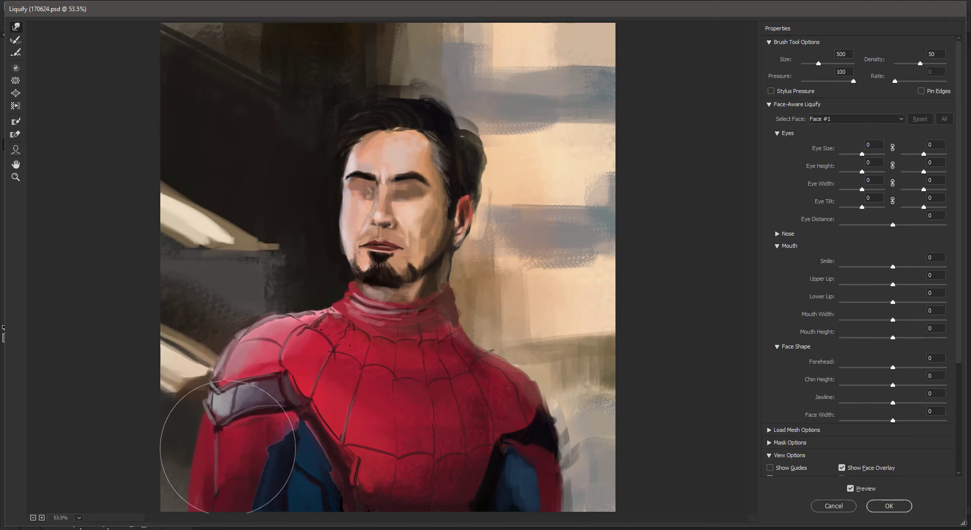
Reshape the outer edge of the upper arm just below the armband with a Liquify brush of size 200
{"action": "key", "text": "bracketleft"}
{"action": "key", "text": "bracketleft"}
{"action": "key", "text": "bracketleft"}
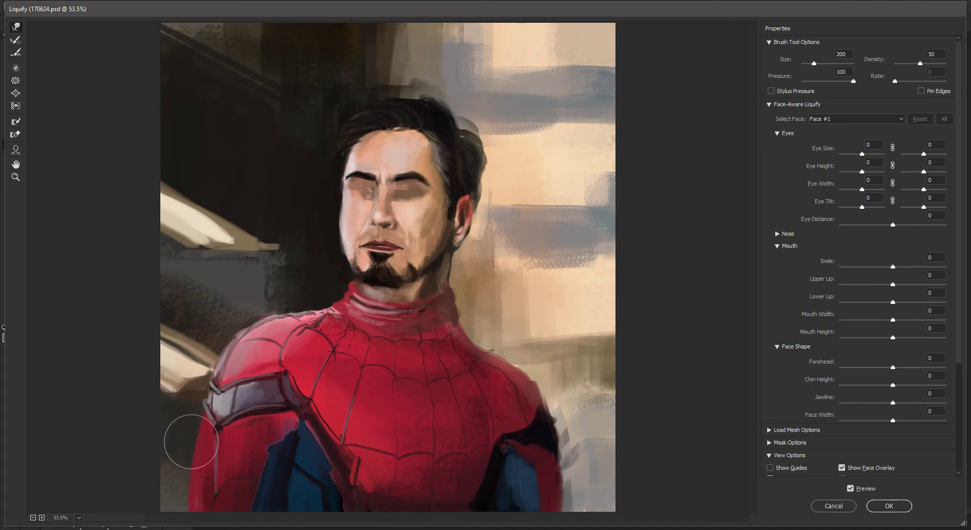
{"action": "left_click_drag", "start_coordinate": [192, 441], "coordinate": [198, 423]}
{"action": "key", "text": "bracketright"}
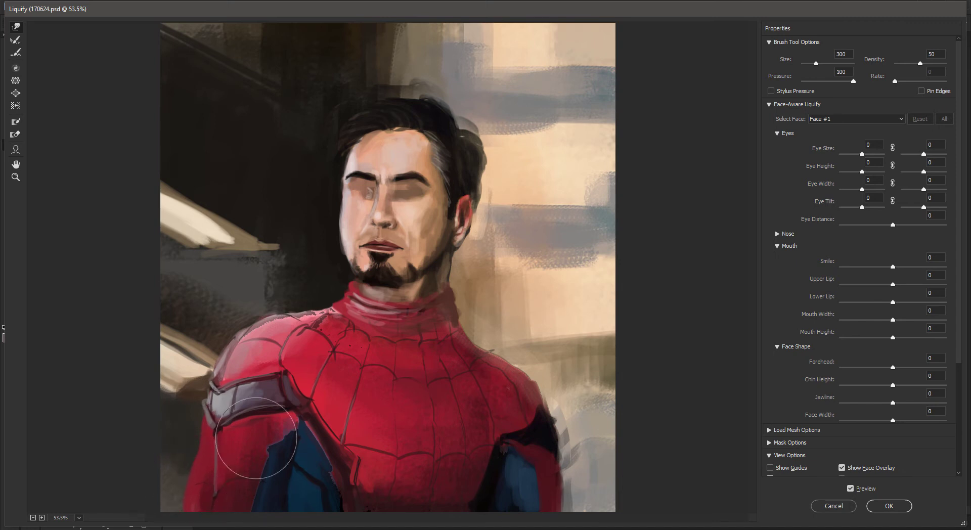
Adjust the suit's armpit area and lower chest with larger Liquify brushes, and apply the distortion
{"action": "key", "text": "bracketright"}
{"action": "key", "text": "bracketright"}
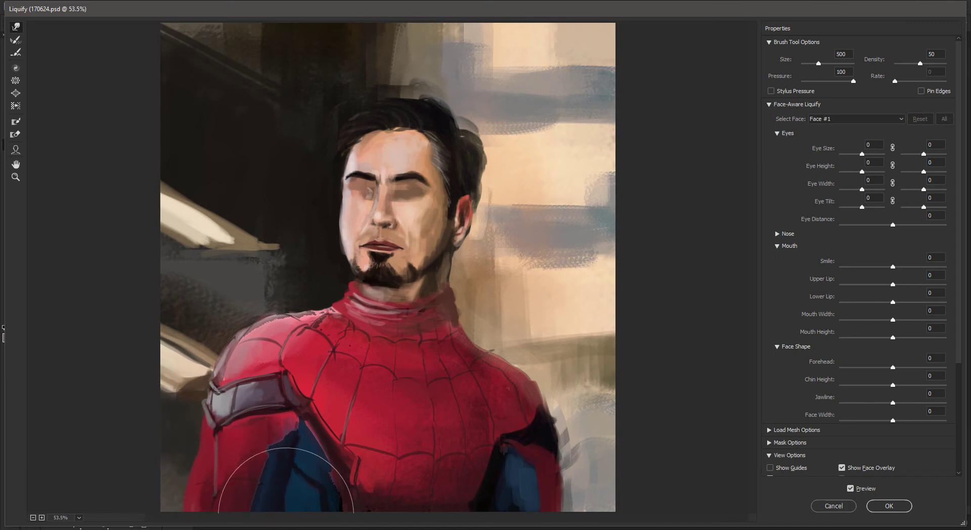
{"action": "key", "text": "bracketright"}
{"action": "left_click_drag", "start_coordinate": [332, 430], "coordinate": [333, 412]}
{"action": "key", "text": "bracketright"}
{"action": "key", "text": "bracketright"}
{"action": "left_click_drag", "start_coordinate": [422, 475], "coordinate": [405, 493]}
{"action": "key", "text": "Return"}
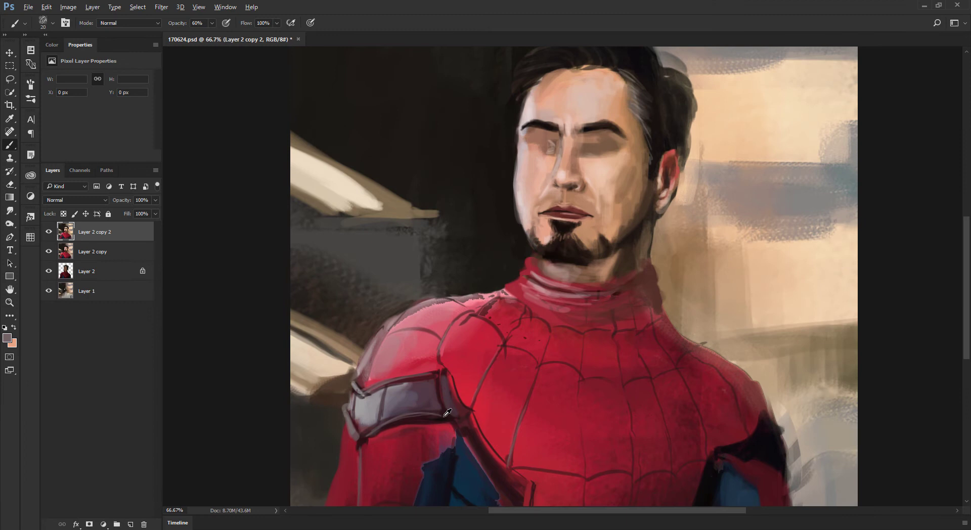
Darken the armband with sampled dark tones, using a 60 px brush at 30% opacity
{"action": "left_click", "coordinate": [447, 413], "text": "alt"}
{"action": "key", "text": "bracketright"}
{"action": "key", "text": "bracketright"}
{"action": "key", "text": "3"}
{"action": "mouse_move", "coordinate": [422, 410]}
{"action": "left_mouse_down"}
{"action": "mouse_move", "coordinate": [368, 401]}
{"action": "mouse_move", "coordinate": [438, 404]}
{"action": "mouse_move", "coordinate": [366, 418]}
{"action": "mouse_move", "coordinate": [412, 394]}
{"action": "mouse_move", "coordinate": [447, 401]}
{"action": "left_mouse_up"}
{"action": "key", "text": "ctrl+minus"}
{"action": "left_click", "coordinate": [707, 433], "text": "alt"}
{"action": "key", "text": "]"}
{"action": "key", "text": "]"}
{"action": "mouse_move", "coordinate": [460, 390]}
{"action": "left_mouse_down"}
{"action": "mouse_move", "coordinate": [418, 406]}
{"action": "mouse_move", "coordinate": [461, 396]}
{"action": "left_mouse_up"}
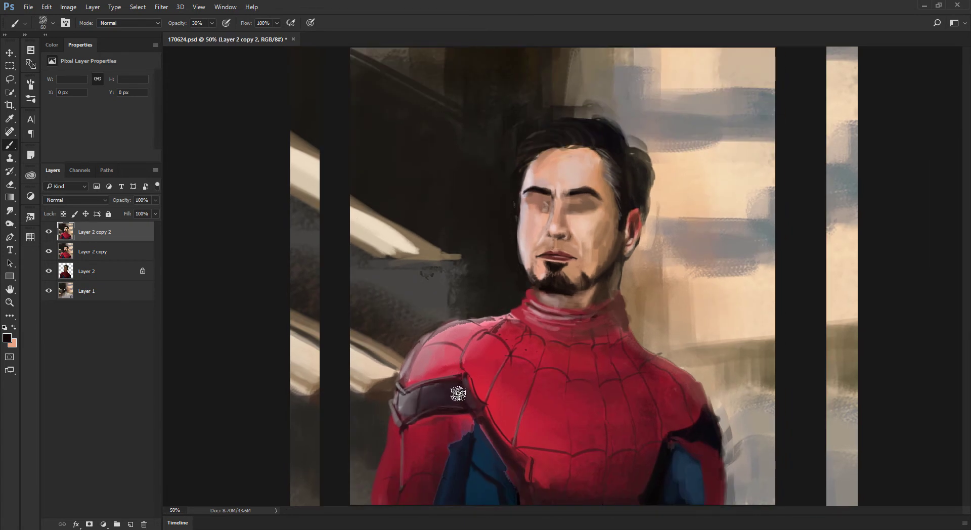
{"action": "key", "text": "ctrl+minus"}
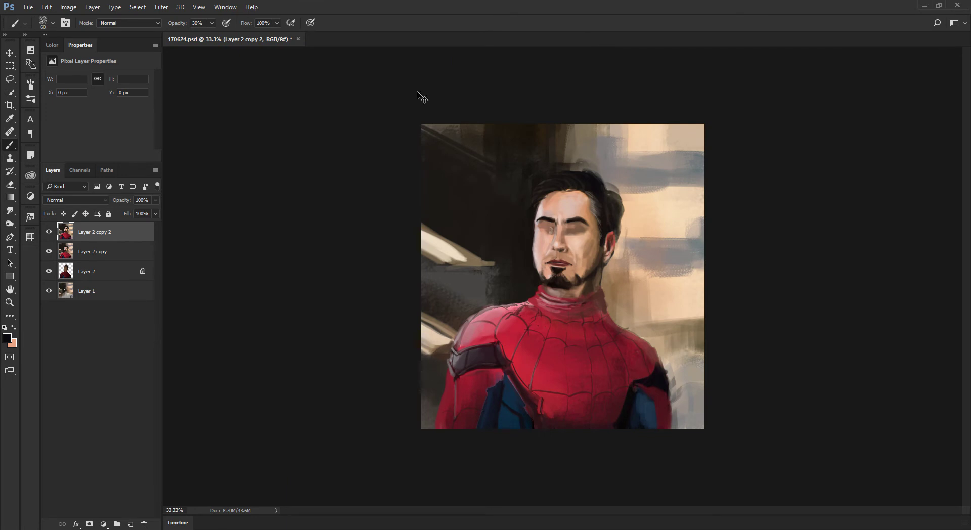
Touch up the armband's lower edge and the seam beside the armpit with sampled dark tones and a 25 px brush
{"action": "key", "text": "ctrl+plus"}
{"action": "key", "text": "ctrl+plus"}
{"action": "key", "text": "ctrl+minus"}
{"action": "key", "text": "ctrl+minus"}
{"action": "key", "text": "ctrl+plus"}
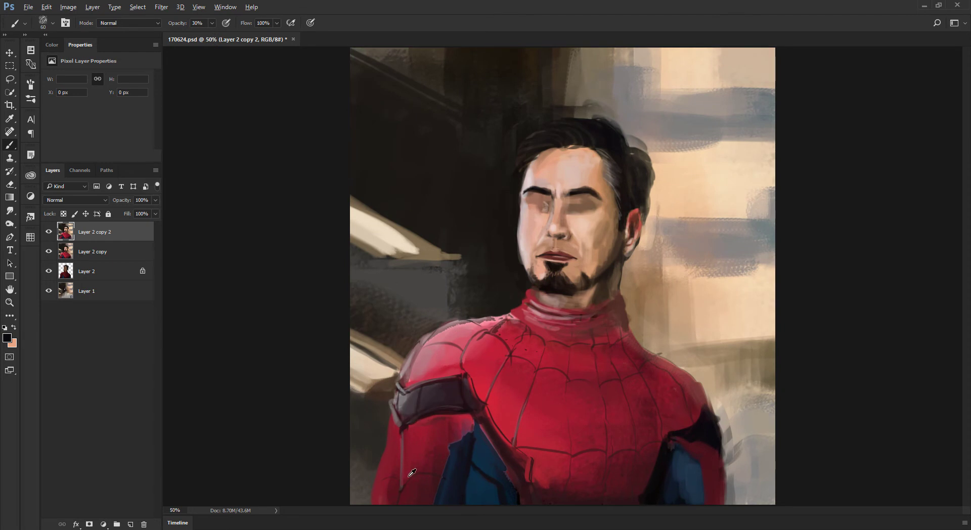
{"action": "left_click", "coordinate": [408, 417], "text": "alt"}
{"action": "left_click", "coordinate": [474, 407], "text": "alt"}
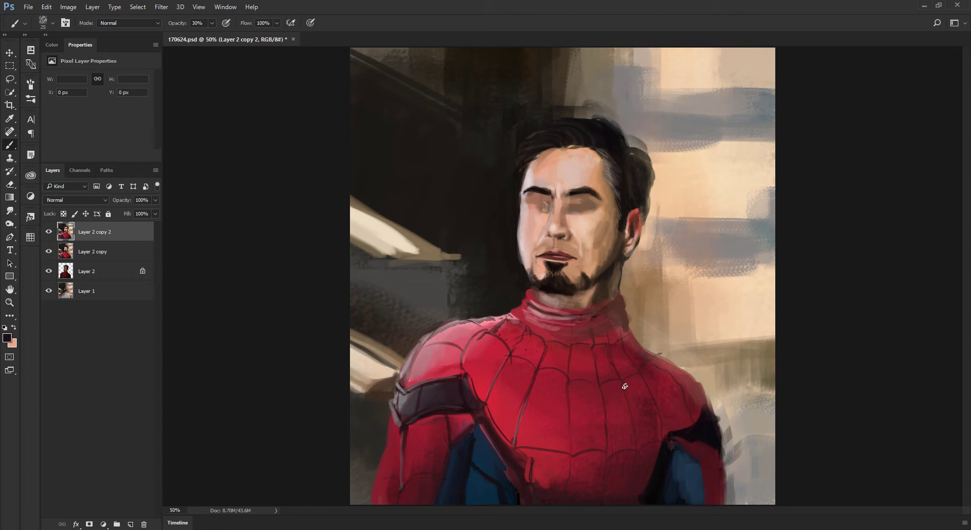
{"action": "key", "text": "ctrl+minus"}
{"action": "key", "text": "ctrl+minus"}
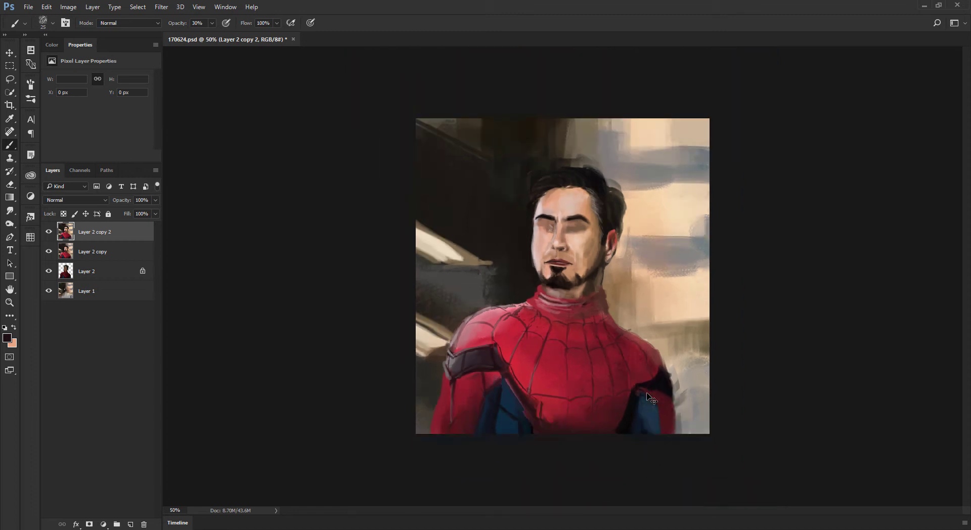
{"action": "key", "text": "ctrl+plus"}
{"action": "key", "text": "ctrl+plus"}
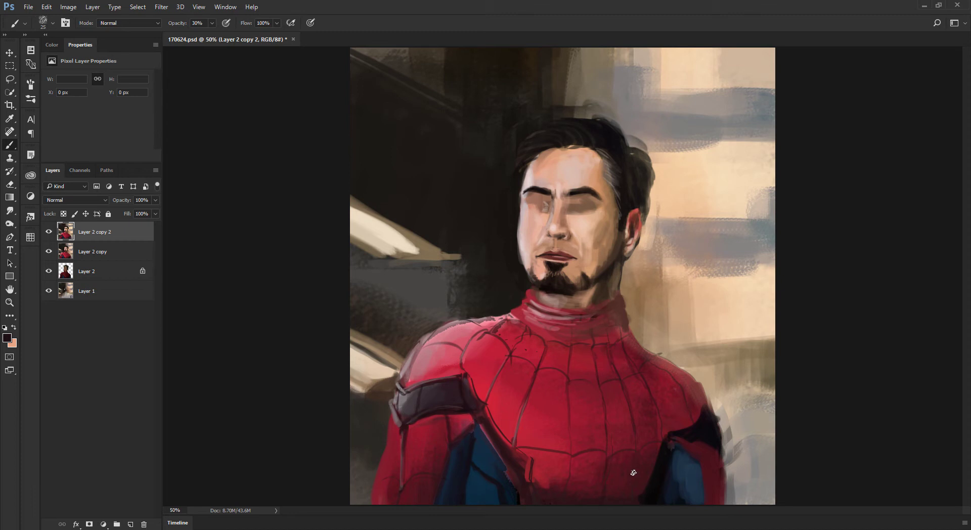
Refine the blue panel and its dark border under the opposite arm with sampled tones, enlarging the brush to 35 px
{"action": "left_click", "coordinate": [681, 454], "text": "alt"}
{"action": "key", "text": "bracketright"}
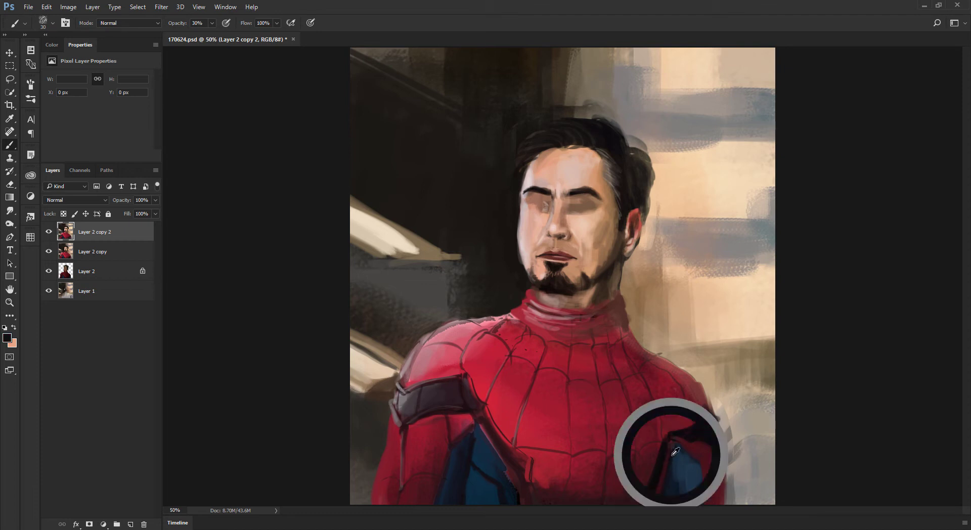
{"action": "left_click", "coordinate": [693, 466], "text": "alt"}
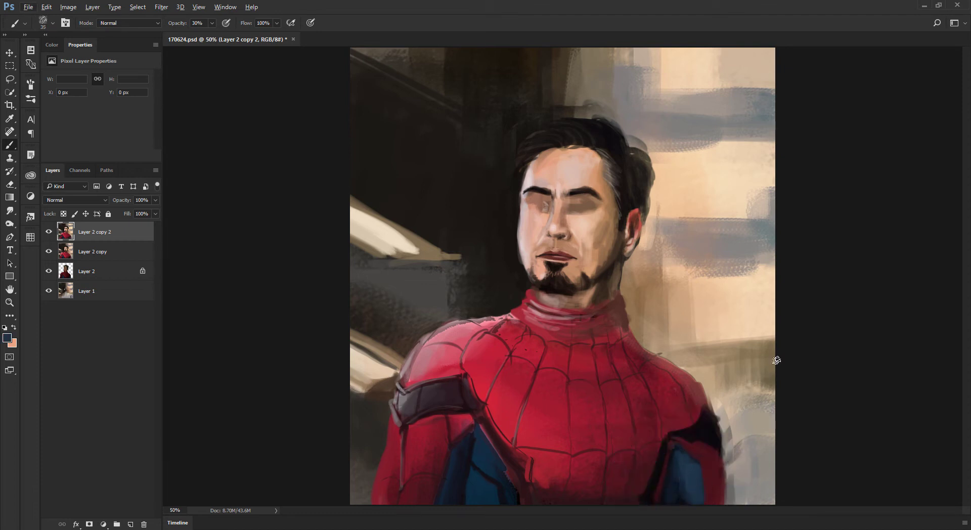
{"action": "key", "text": "ctrl+minus"}
{"action": "key", "text": "ctrl+minus"}
{"action": "key", "text": "ctrl+minus"}
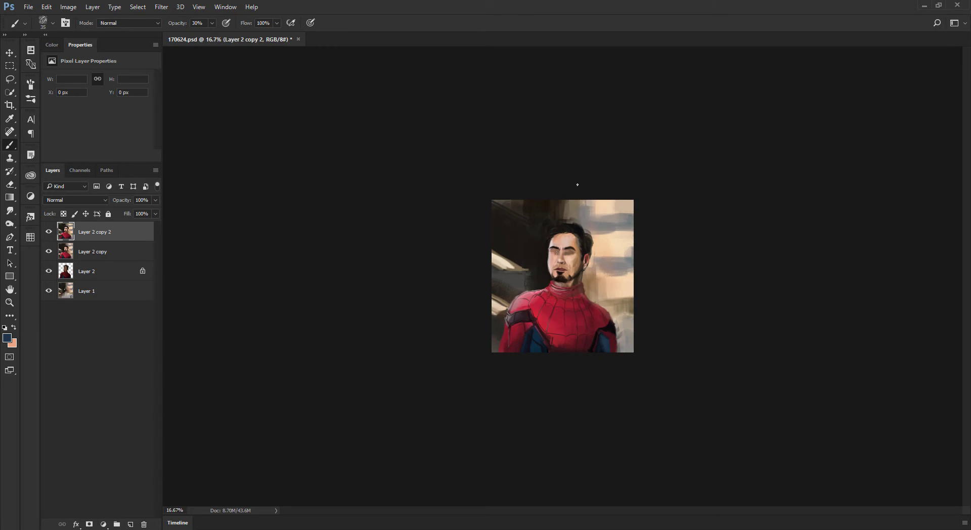
Brighten the two light streaks in the dark background with sampled cream tones, using a brush of 40 px or larger
{"action": "key", "text": "ctrl+plus"}
{"action": "key", "text": "ctrl+plus"}
{"action": "key", "text": "ctrl+plus"}
{"action": "left_click", "coordinate": [420, 248], "text": "alt"}
{"action": "key", "text": "bracketright"}
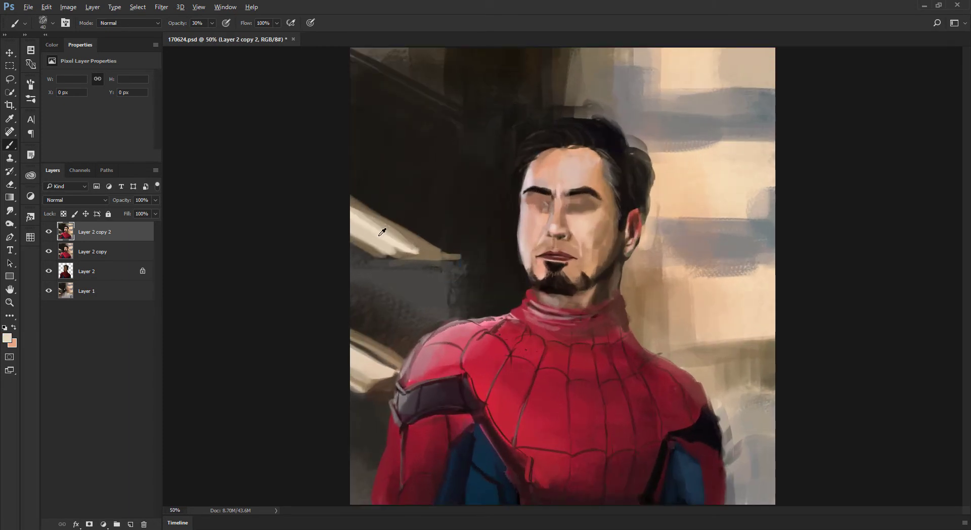
{"action": "right_click", "coordinate": [434, 217], "text": "alt+shift"}
{"action": "key", "text": "bracketright"}
{"action": "left_click_drag", "start_coordinate": [343, 344], "coordinate": [374, 373]}
{"action": "key", "text": "ctrl+minus"}
{"action": "key", "text": "ctrl+plus"}
Extend the grey background area between the light streak and the shoulder with sampled greys and a larger brush
{"action": "left_click", "coordinate": [455, 256], "text": "alt"}
{"action": "left_click", "coordinate": [436, 253], "text": "alt"}
{"action": "key", "text": "bracketright"}
{"action": "key", "text": "bracketright"}
{"action": "key", "text": "bracketright"}
{"action": "key", "text": "bracketright"}
{"action": "mouse_move", "coordinate": [438, 286]}
{"action": "left_mouse_down"}
{"action": "mouse_move", "coordinate": [422, 286]}
{"action": "mouse_move", "coordinate": [431, 305]}
{"action": "mouse_move", "coordinate": [443, 304]}
{"action": "left_mouse_up"}
{"action": "left_click", "coordinate": [440, 291], "text": "alt"}
{"action": "right_click", "coordinate": [495, 240], "text": "alt+shift"}
{"action": "left_click", "coordinate": [425, 285], "text": "alt"}
Define the dark diagonal edge beside the grey background area with sampled dark tones at 100% opacity
{"action": "left_click", "coordinate": [477, 266], "text": "alt"}
{"action": "key", "text": "0"}
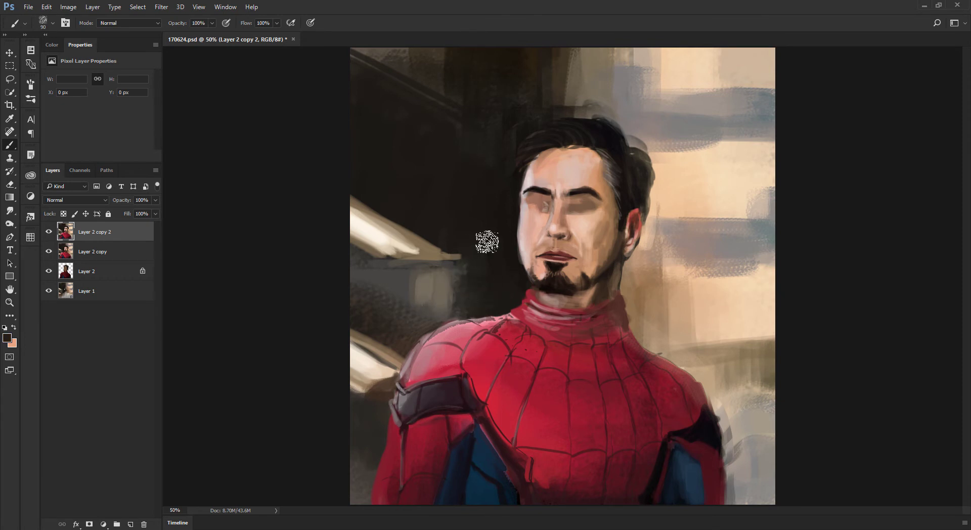
{"action": "left_click", "coordinate": [456, 257], "text": "alt"}
{"action": "left_click", "coordinate": [466, 183], "text": "alt"}
{"action": "left_click", "coordinate": [465, 274], "text": "alt"}
{"action": "key", "text": "bracketleft"}
{"action": "key", "text": "bracketleft"}
{"action": "key", "text": "bracketleft"}
{"action": "key", "text": "bracketleft"}
{"action": "key", "text": "bracketleft"}
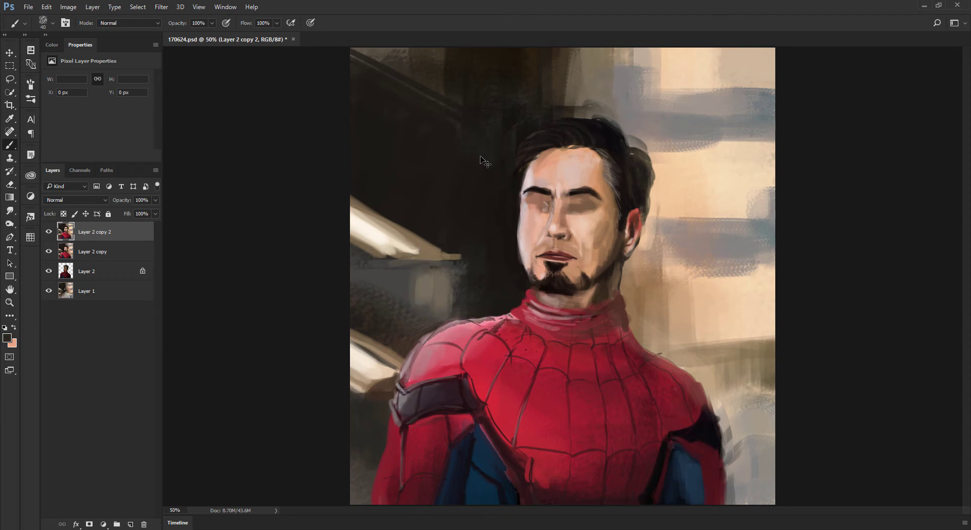
{"action": "key", "text": "ctrl+minus"}
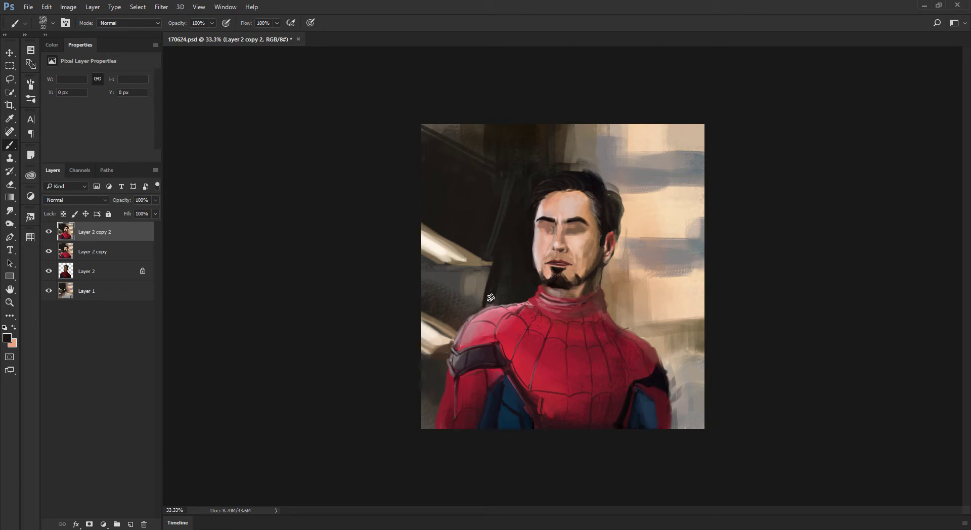
Blend the dark background around the diagonal edge with sampled tones and an enlarged brush at 10% opacity, then reduce the brush
{"action": "key", "text": "bracketright"}
{"action": "key", "text": "bracketright"}
{"action": "key", "text": "bracketright"}
{"action": "key", "text": "alt"}
{"action": "right_click", "coordinate": [519, 259], "text": "alt"}
{"action": "key", "text": "1"}
{"action": "mouse_move", "coordinate": [496, 258]}
{"action": "left_mouse_down"}
{"action": "mouse_move", "coordinate": [461, 302]}
{"action": "mouse_move", "coordinate": [476, 289]}
{"action": "mouse_move", "coordinate": [493, 298]}
{"action": "mouse_move", "coordinate": [481, 297]}
{"action": "mouse_move", "coordinate": [495, 257]}
{"action": "mouse_move", "coordinate": [461, 298]}
{"action": "mouse_move", "coordinate": [479, 316]}
{"action": "mouse_move", "coordinate": [437, 353]}
{"action": "left_mouse_up"}
{"action": "key", "text": "alt"}
{"action": "left_click", "coordinate": [516, 264], "text": "alt"}
{"action": "left_click", "coordinate": [501, 279], "text": "alt"}
{"action": "left_click_drag", "start_coordinate": [485, 292], "coordinate": [489, 281]}
{"action": "key", "text": "bracketleft"}
{"action": "key", "text": "bracketleft"}
{"action": "key", "text": "bracketleft"}
{"action": "key", "text": "bracketleft"}
{"action": "key", "text": "bracketleft"}
{"action": "key", "text": "bracketleft"}
{"action": "key", "text": "bracketleft"}
{"action": "key", "text": "bracketleft"}
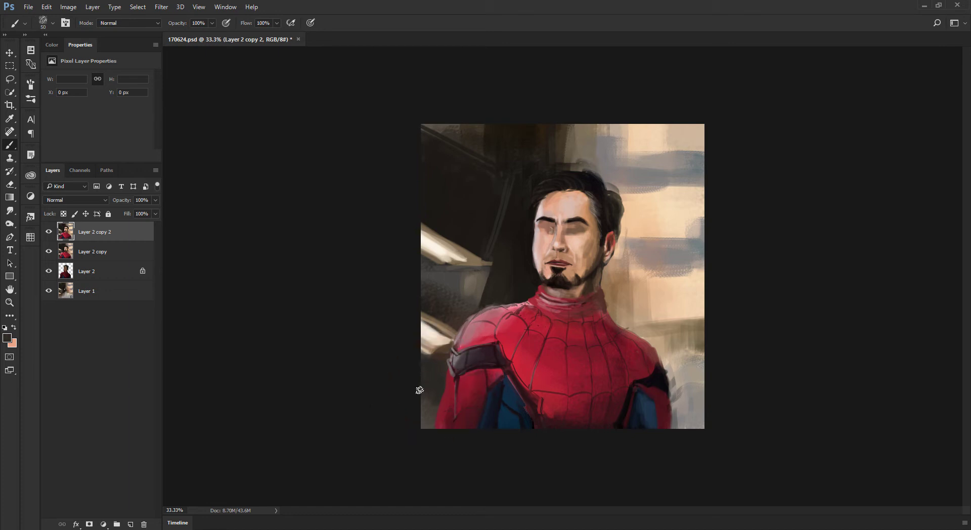
Burn the background midtones at 30% exposure with a brush enlarged to 1300 px
{"action": "left_click", "coordinate": [14, 222]}
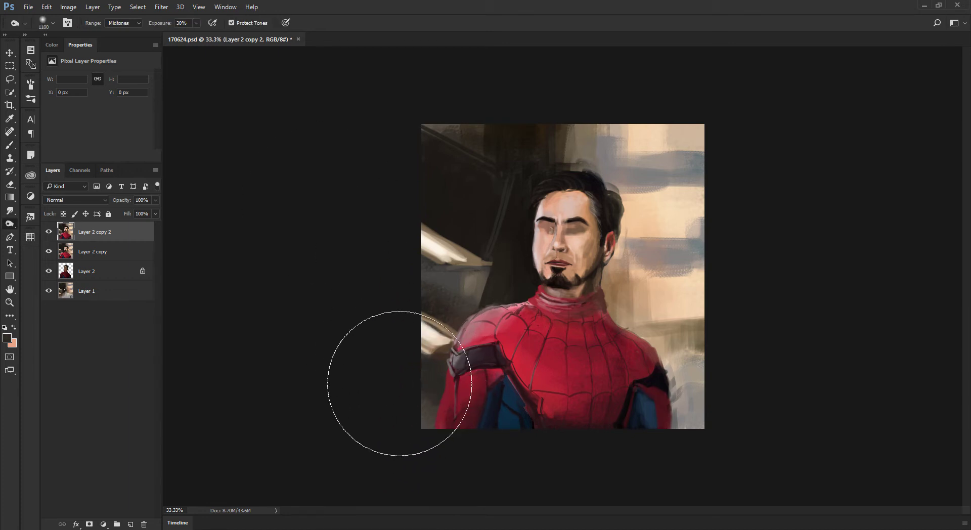
{"action": "key", "text": "bracketright"}
{"action": "key", "text": "bracketright"}
{"action": "key", "text": "ctrl+minus"}
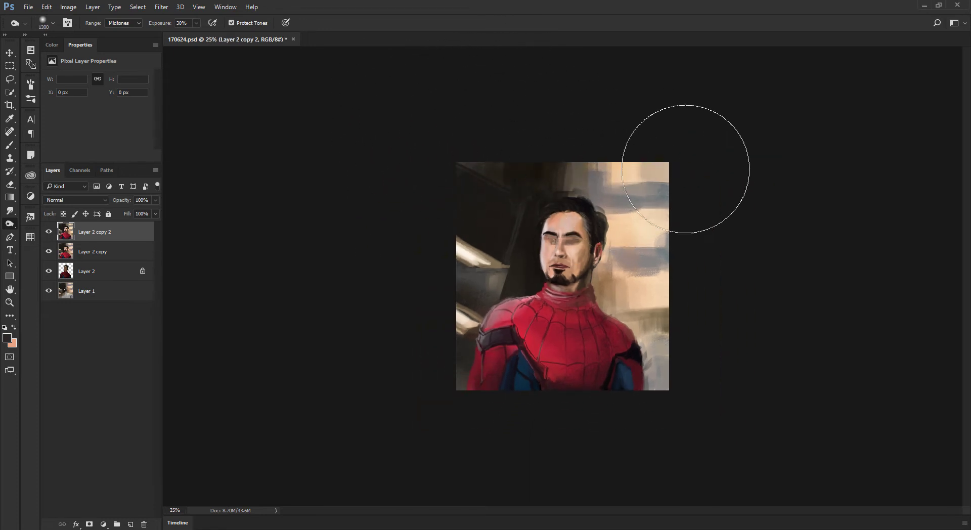
Flip the image horizontally and burn the light side of the background with a 1500 px brush
{"action": "key", "text": "ctrl+shift+h"}
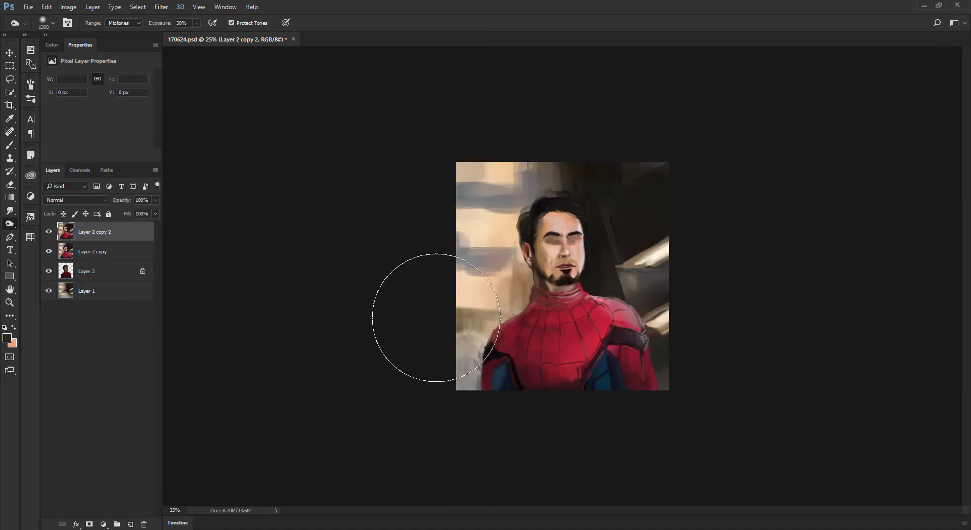
{"action": "key", "text": "bracketright"}
{"action": "key", "text": "bracketright"}
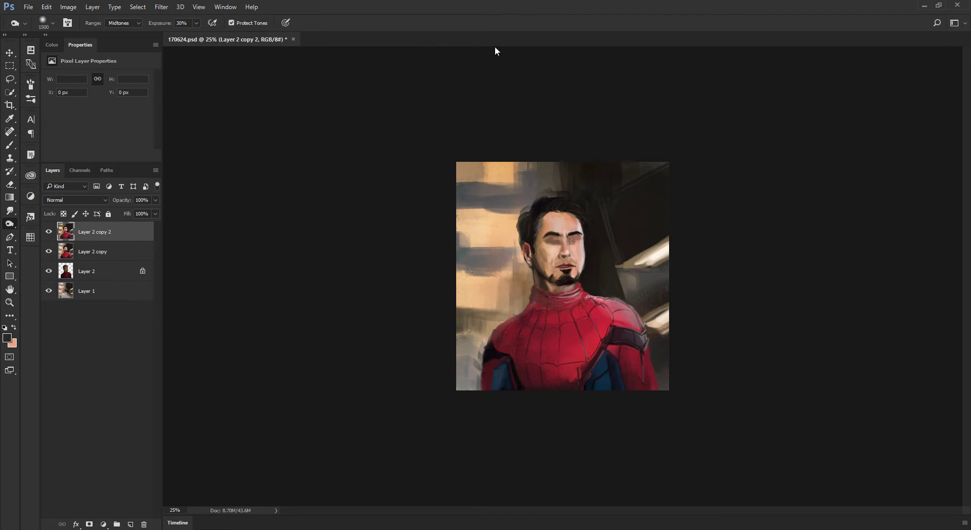
Desaturate the warm background with the Sponge tool at 30% flow and a 900 px brush
{"action": "key", "text": "ctrl+plus"}
{"action": "right_click", "coordinate": [12, 229]}
{"action": "left_click", "coordinate": [53, 245]}
{"action": "key", "text": "bracketright"}
{"action": "key", "text": "bracketright"}
{"action": "key", "text": "bracketright"}
{"action": "key", "text": "bracketright"}
{"action": "key", "text": "bracketright"}
{"action": "key", "text": "bracketright"}
{"action": "key", "text": "bracketright"}
{"action": "key", "text": "bracketright"}
{"action": "key", "text": "bracketright"}
{"action": "key", "text": "bracketright"}
{"action": "key", "text": "bracketright"}
{"action": "key", "text": "bracketright"}
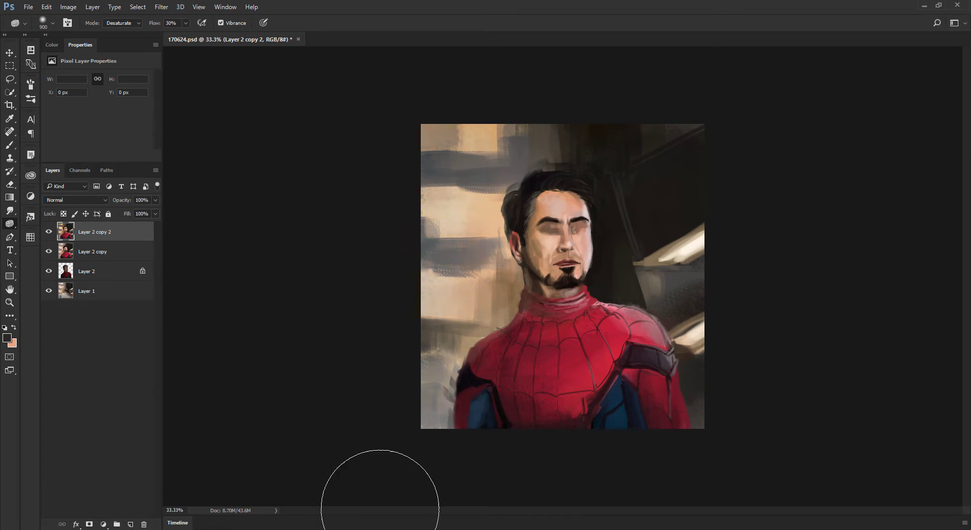
{"action": "key", "text": "ctrl+minus"}
{"action": "key", "text": "ctrl+plus"}
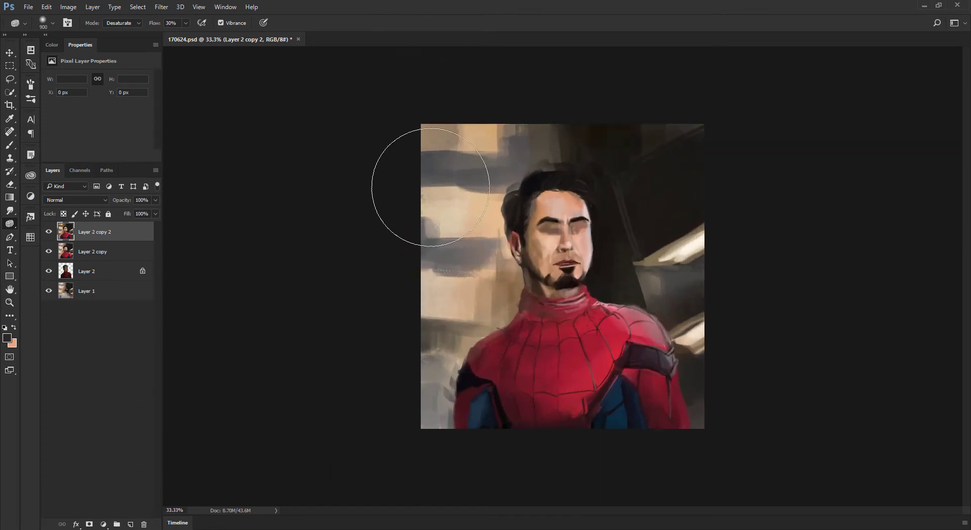
{"action": "key", "text": "ctrl+minus"}
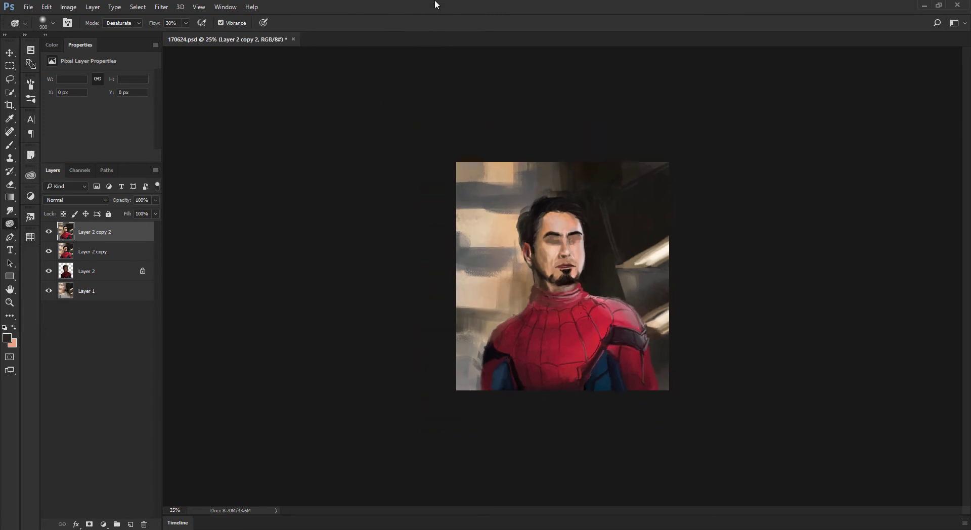
{"action": "key", "text": "ctrl+plus"}
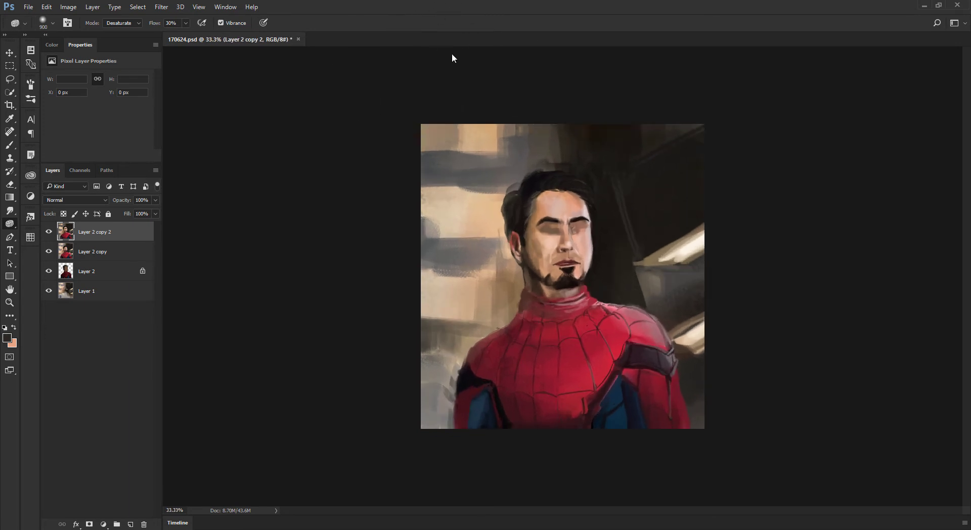
Smooth the cheek, eye area and forehead with sampled skin tones, using a 45 px brush at 30% opacity
{"action": "key", "text": "ctrl+plus"}
{"action": "key", "text": "b"}
{"action": "key", "text": "alt"}
{"action": "left_click", "coordinate": [591, 211], "text": "alt"}
{"action": "key", "text": "bracketleft"}
{"action": "key", "text": "bracketright"}
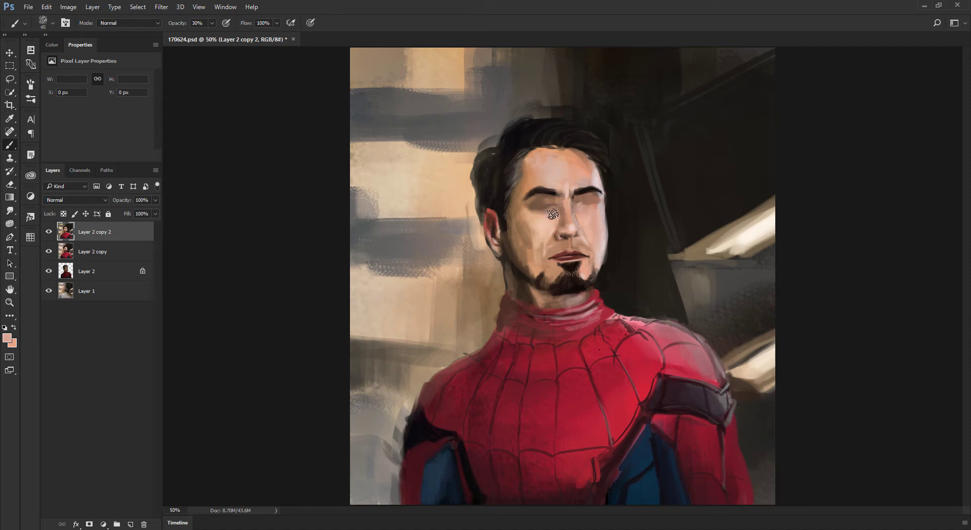
{"action": "left_click", "coordinate": [594, 203], "text": "alt"}
{"action": "left_click_drag", "start_coordinate": [588, 159], "coordinate": [552, 146]}
Clean up the hair's outer edge and the adjoining background with sampled tones, ending with a 70 px brush
{"action": "left_click", "coordinate": [510, 122], "text": "alt"}
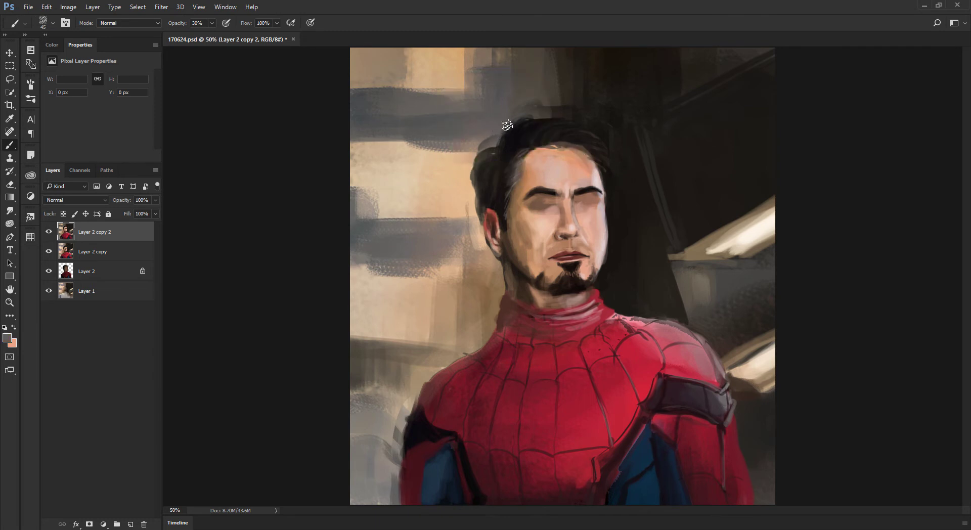
{"action": "left_click_drag", "start_coordinate": [512, 127], "coordinate": [525, 122]}
{"action": "left_click", "coordinate": [495, 122], "text": "alt"}
{"action": "left_click", "coordinate": [455, 170], "text": "alt"}
{"action": "key", "text": "bracketright"}
{"action": "key", "text": "bracketright"}
{"action": "key", "text": "bracketright"}
{"action": "key", "text": "bracketright"}
{"action": "mouse_move", "coordinate": [477, 167]}
{"action": "left_mouse_down"}
{"action": "mouse_move", "coordinate": [467, 195]}
{"action": "mouse_move", "coordinate": [476, 155]}
{"action": "mouse_move", "coordinate": [424, 140]}
{"action": "left_mouse_up"}
{"action": "key", "text": "bracketleft"}
{"action": "left_click", "coordinate": [456, 142], "text": "alt"}
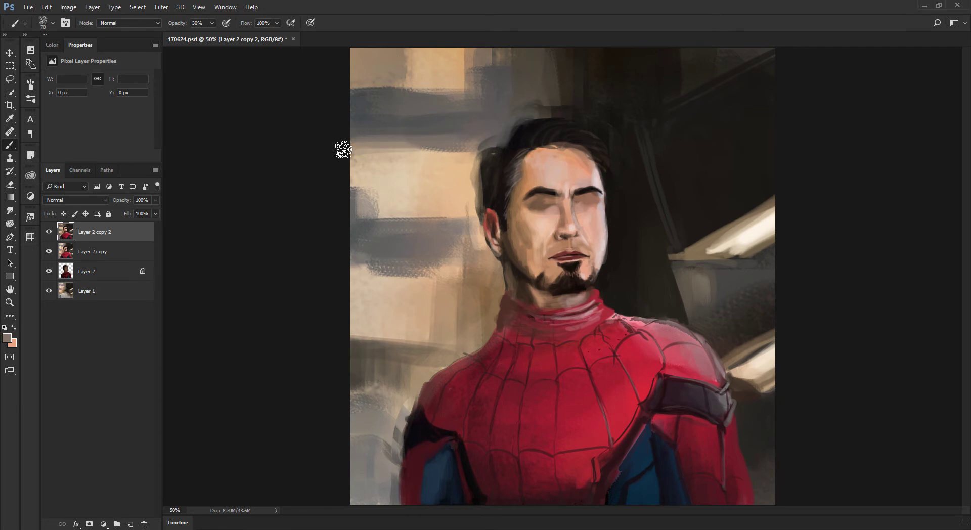
Soften the grey and beige bands of the light background with sampled colours, using the 70 px brush at 30% opacity
{"action": "left_click", "coordinate": [442, 101], "text": "alt"}
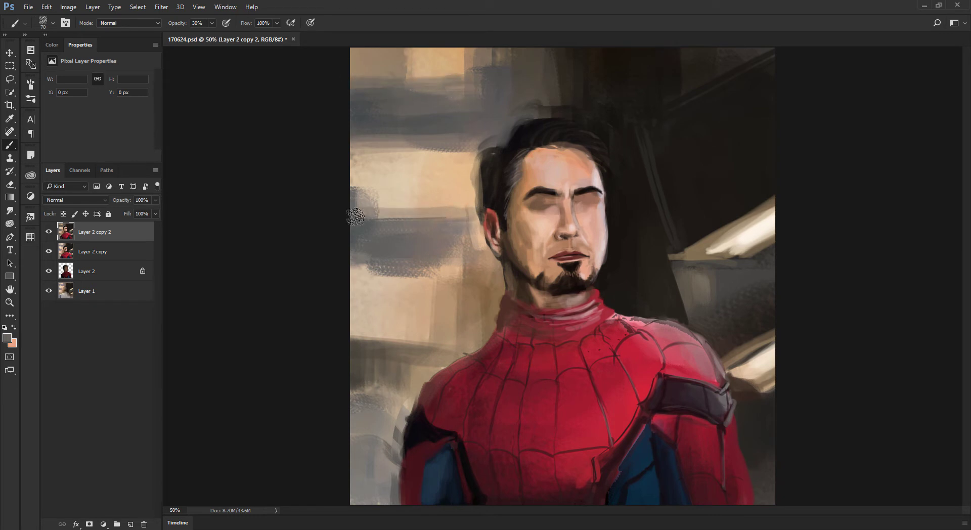
{"action": "left_click", "coordinate": [403, 254], "text": "alt"}
{"action": "mouse_move", "coordinate": [408, 265]}
{"action": "left_mouse_down"}
{"action": "mouse_move", "coordinate": [357, 264]}
{"action": "mouse_move", "coordinate": [405, 271]}
{"action": "mouse_move", "coordinate": [358, 274]}
{"action": "left_mouse_up"}
{"action": "left_click", "coordinate": [444, 314], "text": "alt"}
{"action": "left_click_drag", "start_coordinate": [362, 329], "coordinate": [367, 368]}
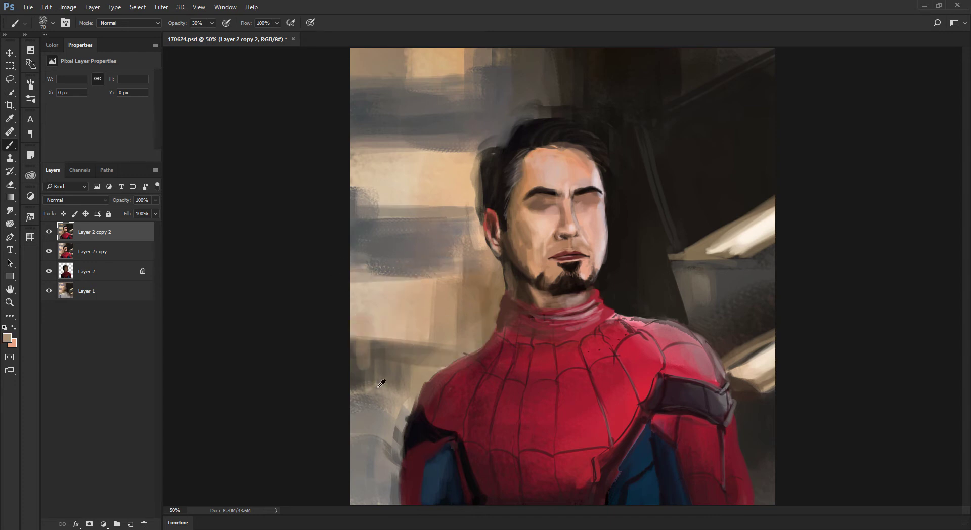
{"action": "left_click", "coordinate": [366, 374], "text": "alt"}
Reshape the neck shadow and upper collar edge with sampled skin, red and background tones at 100% opacity
{"action": "left_click", "coordinate": [566, 298], "text": "alt"}
{"action": "left_click", "coordinate": [598, 314], "text": "alt"}
{"action": "key", "text": "bracketleft"}
{"action": "left_click", "coordinate": [498, 283], "text": "alt"}
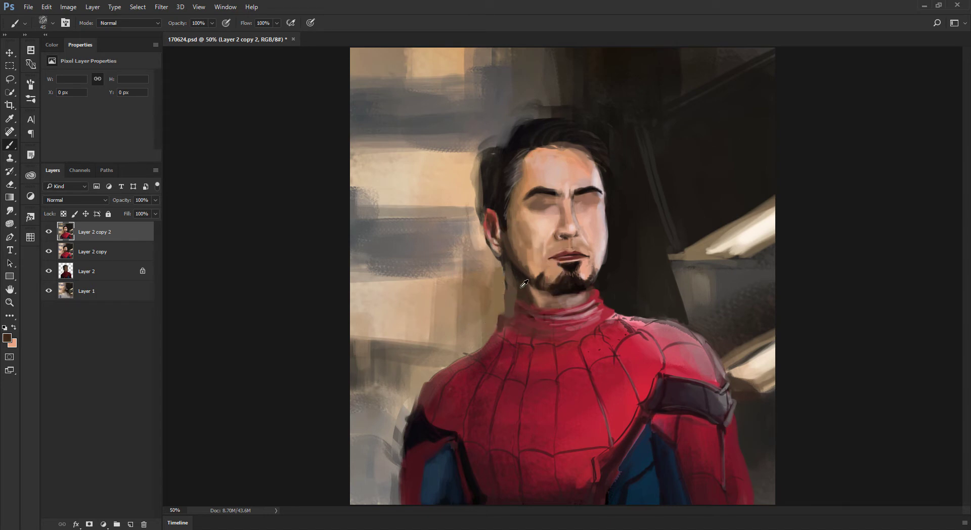
{"action": "left_click_drag", "start_coordinate": [541, 316], "coordinate": [540, 308]}
{"action": "left_click", "coordinate": [595, 299], "text": "alt"}
{"action": "key", "text": "ctrl+minus"}
{"action": "key", "text": "ctrl+plus"}
{"action": "key", "text": "ctrl+plus"}
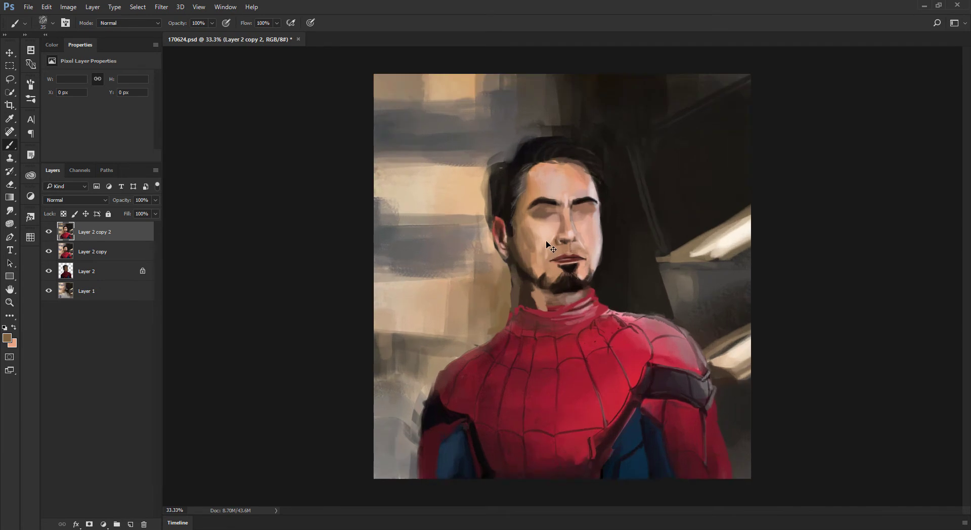
Repaint the collar folds and lower collar area with sampled reds, varying the brush size
{"action": "key", "text": "bracketright"}
{"action": "key", "text": "bracketright"}
{"action": "left_click", "coordinate": [497, 324], "text": "alt"}
{"action": "mouse_move", "coordinate": [496, 318]}
{"action": "left_mouse_down"}
{"action": "mouse_move", "coordinate": [514, 323]}
{"action": "mouse_move", "coordinate": [494, 329]}
{"action": "mouse_move", "coordinate": [494, 346]}
{"action": "mouse_move", "coordinate": [564, 324]}
{"action": "left_mouse_up"}
{"action": "left_click", "coordinate": [528, 326], "text": "alt"}
{"action": "left_click", "coordinate": [527, 333], "text": "alt"}
{"action": "key", "text": "bracketleft"}
{"action": "left_click", "coordinate": [540, 317], "text": "alt"}
{"action": "key", "text": "bracketleft"}
Repaint the shadowed outer side of the neck above the collar with sampled tones at 100% opacity
{"action": "key", "text": "ctrl+minus"}
{"action": "key", "text": "ctrl+minus"}
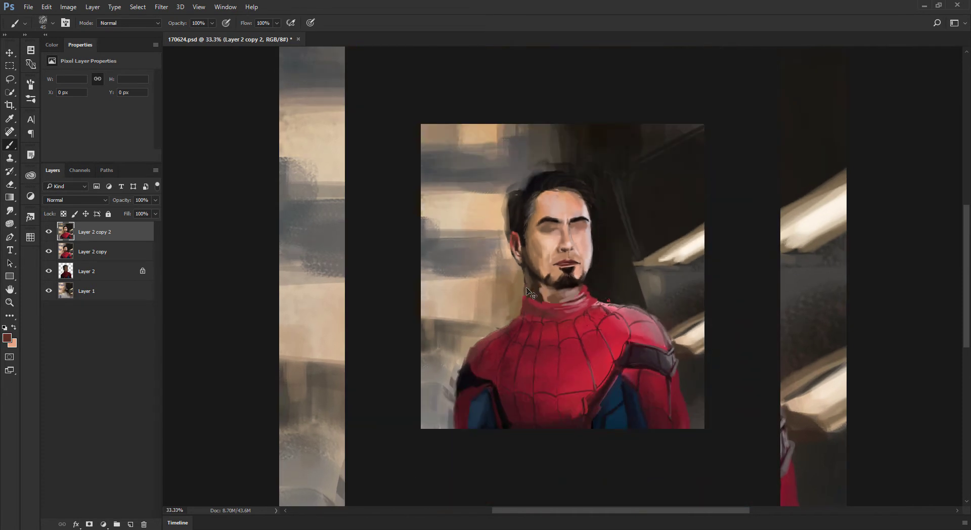
{"action": "left_click", "coordinate": [527, 292], "text": "alt"}
{"action": "key", "text": "bracketright"}
{"action": "key", "text": "ctrl+plus"}
{"action": "key", "text": "ctrl+plus"}
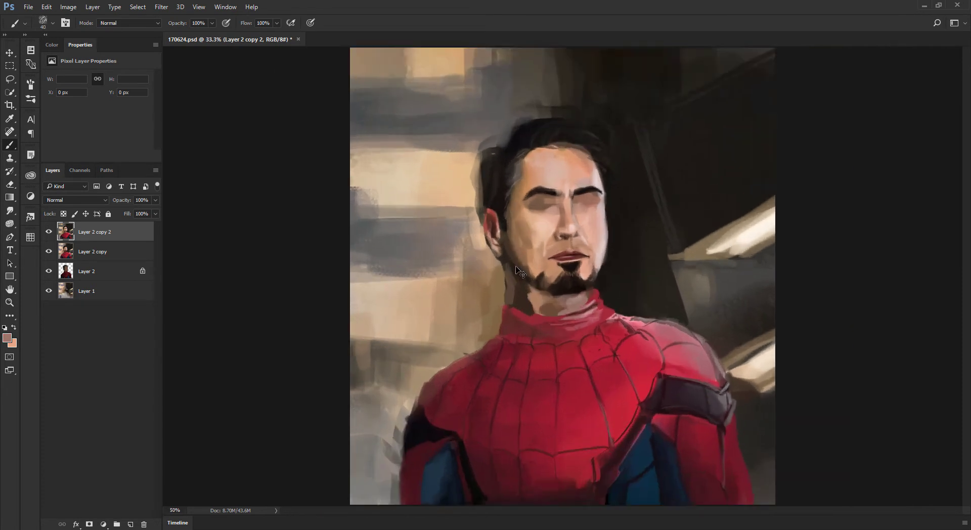
{"action": "left_click", "coordinate": [520, 303], "text": "alt"}
{"action": "key", "text": "bracketright"}
{"action": "mouse_move", "coordinate": [517, 294]}
{"action": "left_mouse_down"}
{"action": "mouse_move", "coordinate": [526, 319]}
{"action": "mouse_move", "coordinate": [509, 285]}
{"action": "mouse_move", "coordinate": [515, 315]}
{"action": "left_mouse_up"}
Blend the neck's shadowed edge with the adjoining tan background using sampled colours at 30% opacity
{"action": "left_click", "coordinate": [496, 273], "text": "alt"}
{"action": "key", "text": "3"}
{"action": "left_click", "coordinate": [507, 305], "text": "alt"}
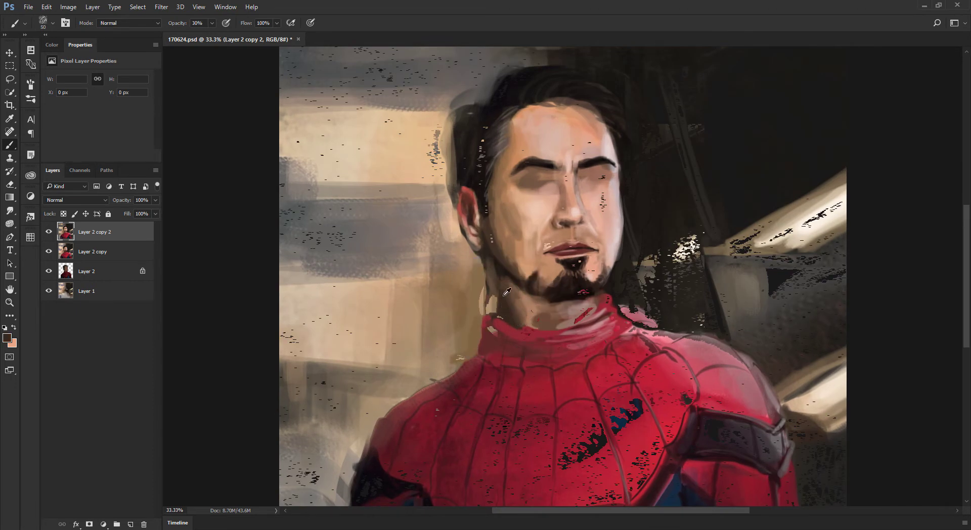
{"action": "key", "text": "bracketleft"}
{"action": "left_click", "coordinate": [496, 303], "text": "alt"}
{"action": "left_click_drag", "start_coordinate": [500, 308], "coordinate": [494, 277]}
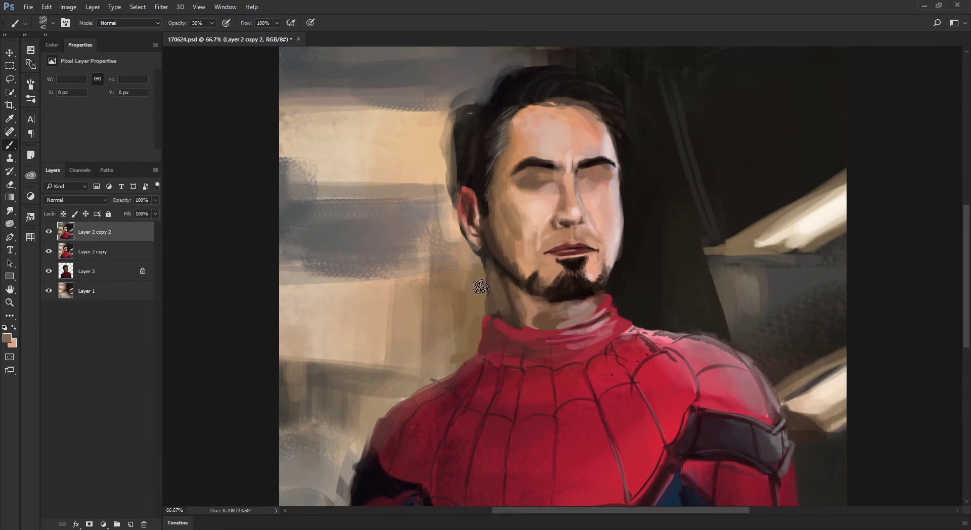
Refine the base of the neck and the collar's upper rim below the beard with sampled skin and red tones
{"action": "left_click", "coordinate": [601, 307], "text": "alt"}
{"action": "key", "text": "bracketleft"}
{"action": "left_click", "coordinate": [524, 322], "text": "alt"}
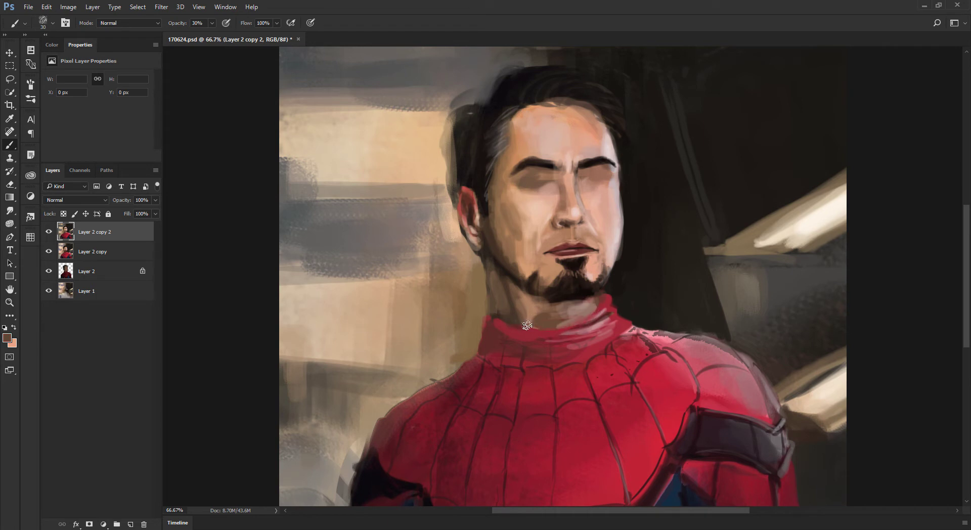
{"action": "left_click", "coordinate": [595, 319], "text": "alt"}
{"action": "key", "text": "bracketright"}
{"action": "left_click", "coordinate": [609, 307], "text": "alt"}
{"action": "left_click", "coordinate": [599, 317], "text": "alt"}
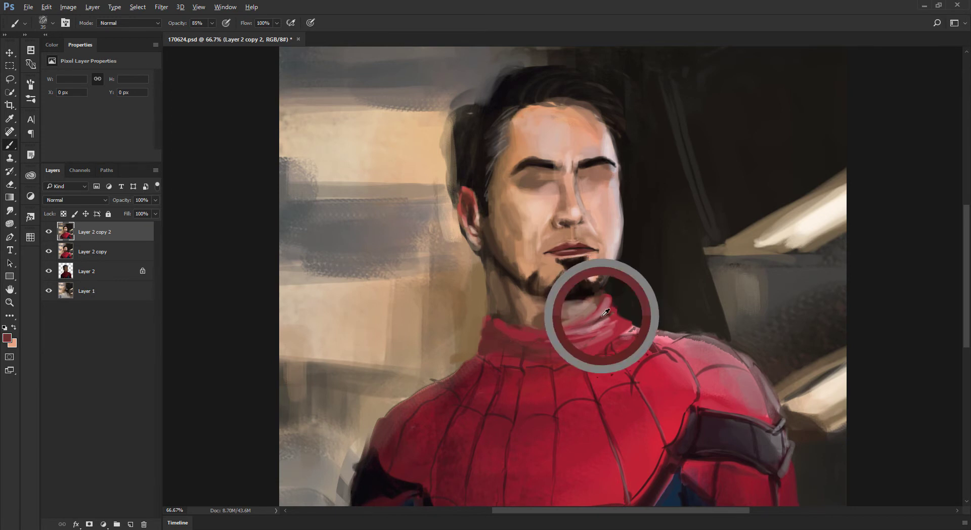
{"action": "left_click", "coordinate": [593, 320], "text": "alt"}
Deepen and blend the collar folds with dark and mid reds at 30% opacity, using 25 to 30 px brushes
{"action": "left_click", "coordinate": [507, 346], "text": "alt"}
{"action": "right_click", "coordinate": [667, 374], "text": "alt+shift"}
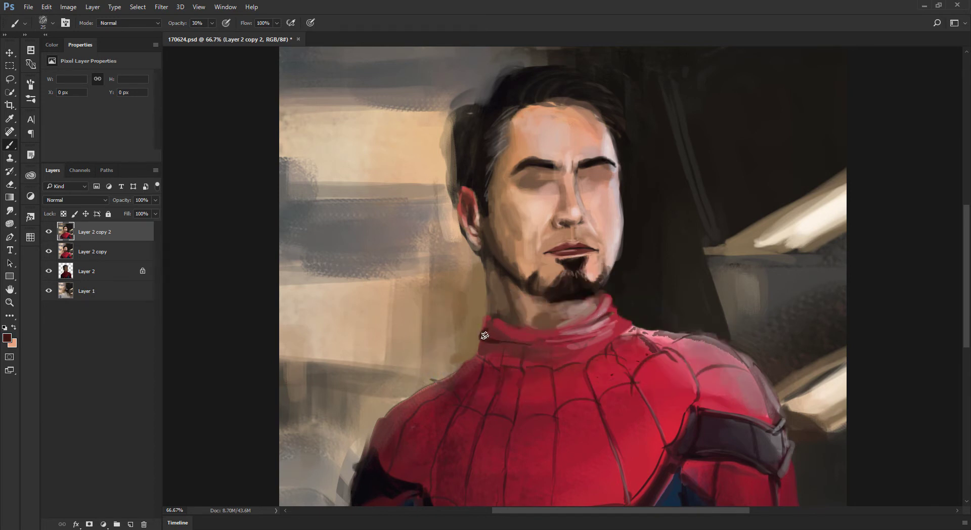
{"action": "left_click", "coordinate": [612, 312], "text": "alt"}
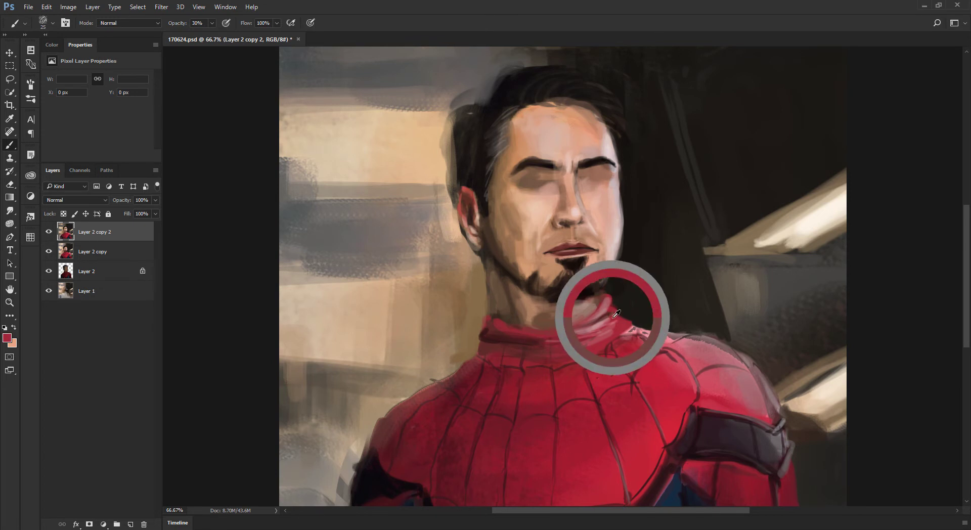
{"action": "left_click", "coordinate": [501, 331], "text": "alt"}
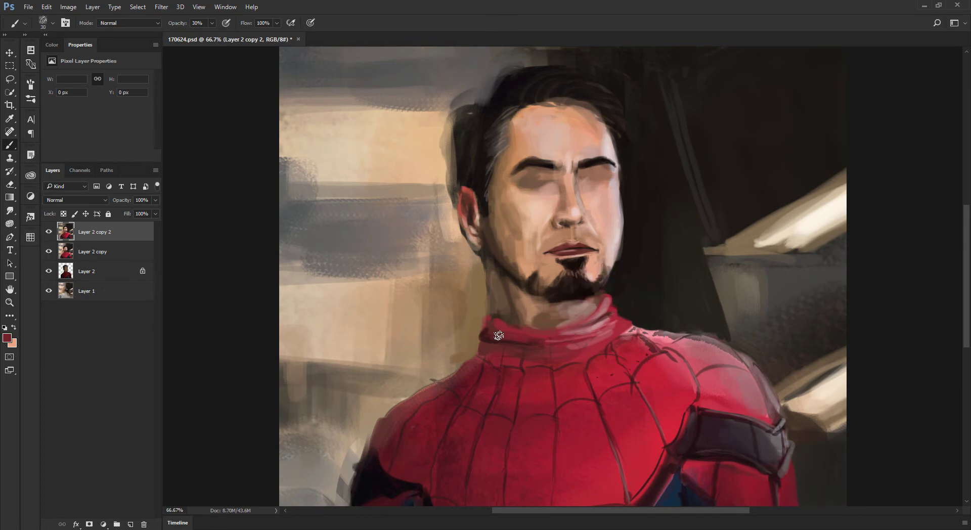
{"action": "left_click", "coordinate": [619, 329], "text": "alt"}
{"action": "left_click", "coordinate": [621, 320], "text": "alt"}
{"action": "left_click", "coordinate": [487, 334], "text": "alt"}
{"action": "left_click", "coordinate": [620, 317], "text": "alt"}
{"action": "left_click", "coordinate": [620, 329], "text": "alt"}
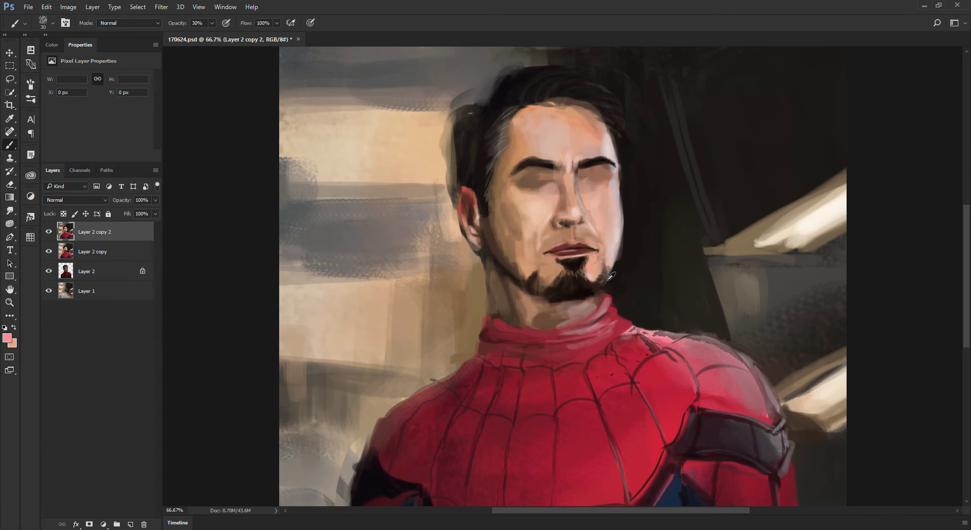
Soften the pink highlight and dark marks where the collar meets the shoulder with repeatedly sampled tones
{"action": "left_click", "coordinate": [655, 335], "text": "alt"}
{"action": "left_click", "coordinate": [654, 339], "text": "alt"}
{"action": "left_click", "coordinate": [656, 337], "text": "alt"}
{"action": "left_click", "coordinate": [652, 335], "text": "alt"}
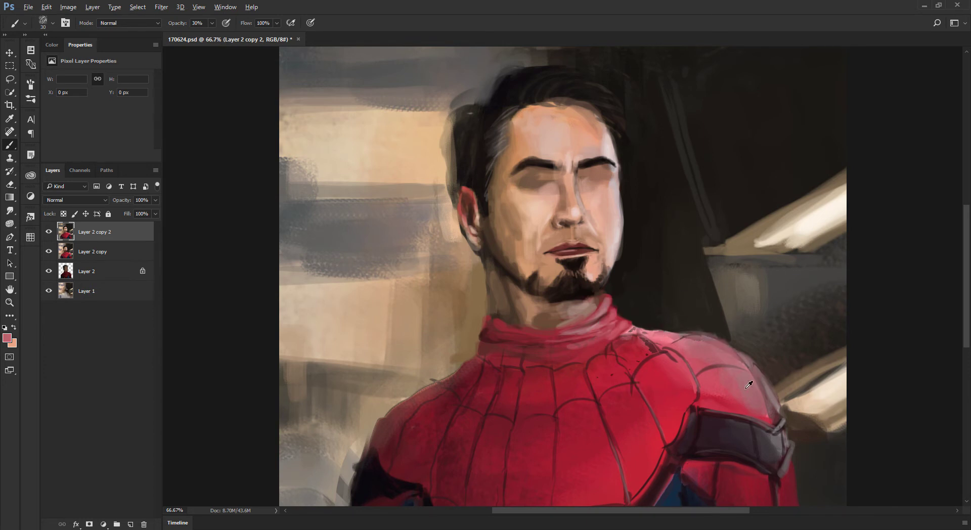
Paint the outer edge of the shoulder above the armband with sampled reds and a paler greyish pink at 30% opacity
{"action": "left_click", "coordinate": [770, 395], "text": "alt"}
{"action": "left_click_drag", "start_coordinate": [802, 327], "coordinate": [790, 306]}
{"action": "left_click_drag", "start_coordinate": [764, 378], "coordinate": [775, 410]}
{"action": "left_click", "coordinate": [768, 384], "text": "alt"}
{"action": "left_click", "coordinate": [769, 390], "text": "alt"}
{"action": "right_click", "coordinate": [779, 319], "text": "alt+shift"}
{"action": "left_click", "coordinate": [750, 384], "text": "alt"}
{"action": "right_click", "coordinate": [785, 332], "text": "alt+shift"}
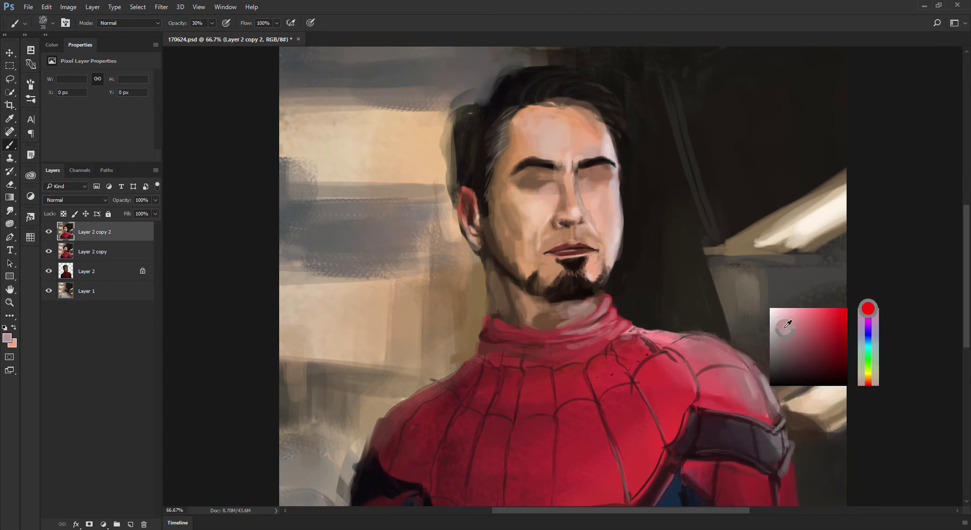
Blend the pale shoulder highlight into the surrounding red with sampled pinks, varying the brush size up to 70 px
{"action": "key", "text": "bracketright"}
{"action": "key", "text": "bracketright"}
{"action": "key", "text": "bracketright"}
{"action": "right_click", "coordinate": [782, 343], "text": "alt+shift"}
{"action": "key", "text": "bracketleft"}
{"action": "key", "text": "bracketleft"}
{"action": "key", "text": "bracketleft"}
{"action": "left_click", "coordinate": [745, 391], "text": "alt"}
{"action": "key", "text": "bracketright"}
{"action": "key", "text": "bracketright"}
{"action": "key", "text": "bracketright"}
{"action": "key", "text": "bracketright"}
{"action": "left_click", "coordinate": [748, 386], "text": "alt"}
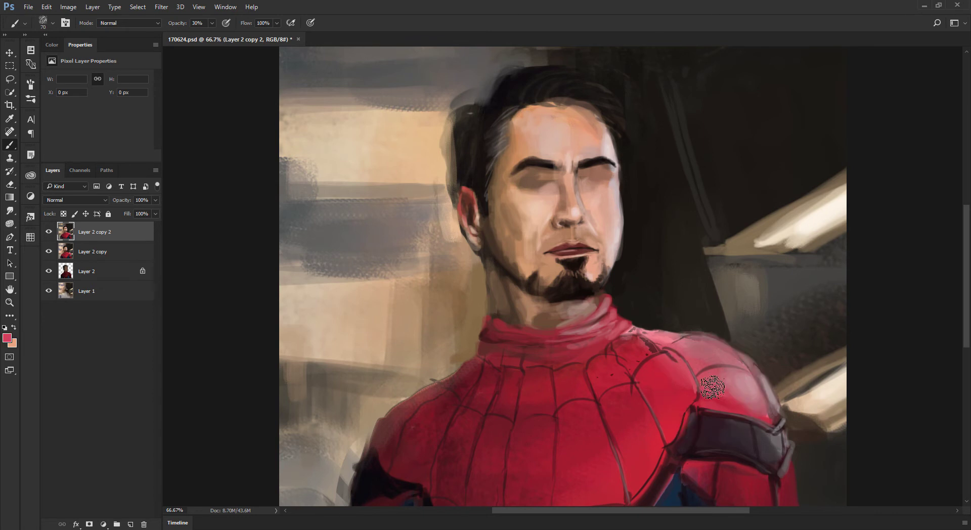
Examine the whole portrait from a distance and the face up close to judge its colours
{"action": "key", "text": "ctrl+minus"}
{"action": "key", "text": "ctrl+minus"}
{"action": "key", "text": "ctrl+minus"}
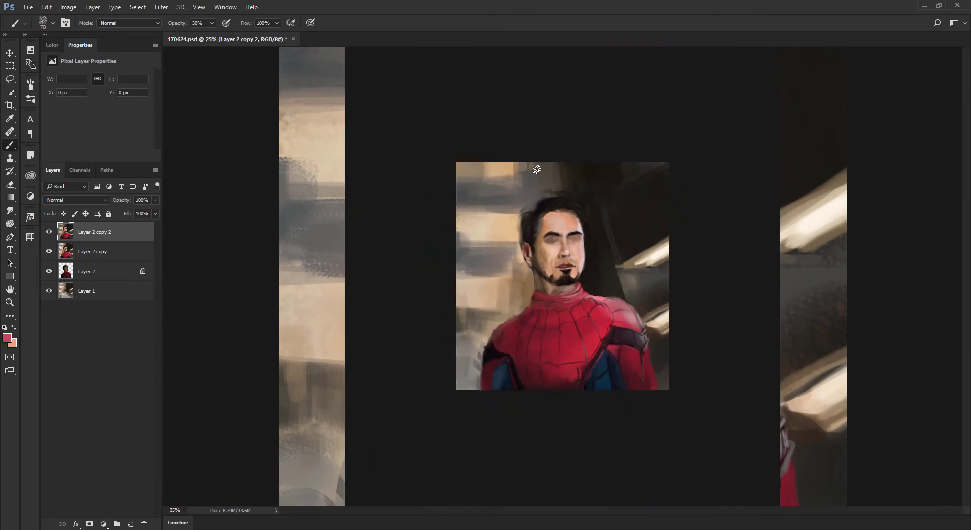
{"action": "key", "text": "ctrl+plus"}
{"action": "key", "text": "ctrl+plus"}
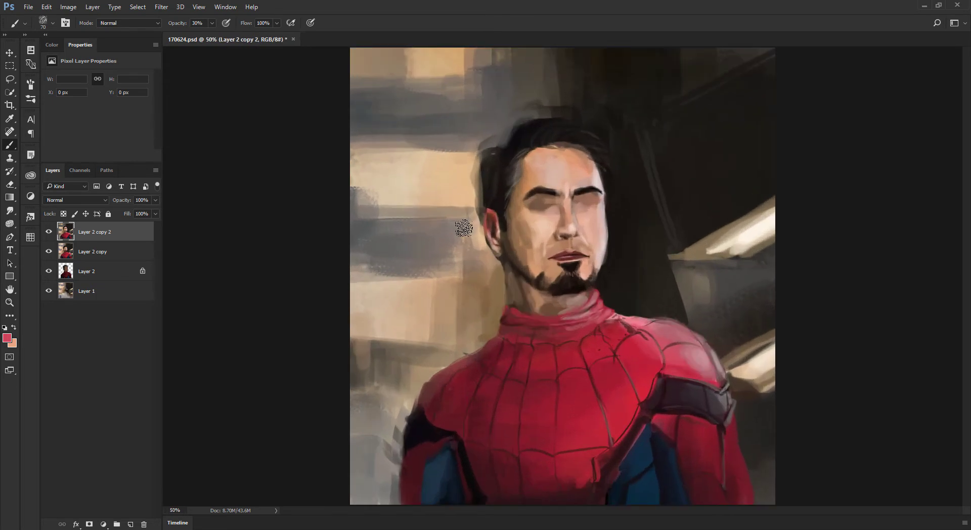
{"action": "key", "text": "ctrl+minus"}
{"action": "key", "text": "ctrl+minus"}
{"action": "key", "text": "ctrl+plus"}
{"action": "key", "text": "ctrl+plus"}
{"action": "key", "text": "ctrl+plus"}
{"action": "key", "text": "ctrl+plus"}
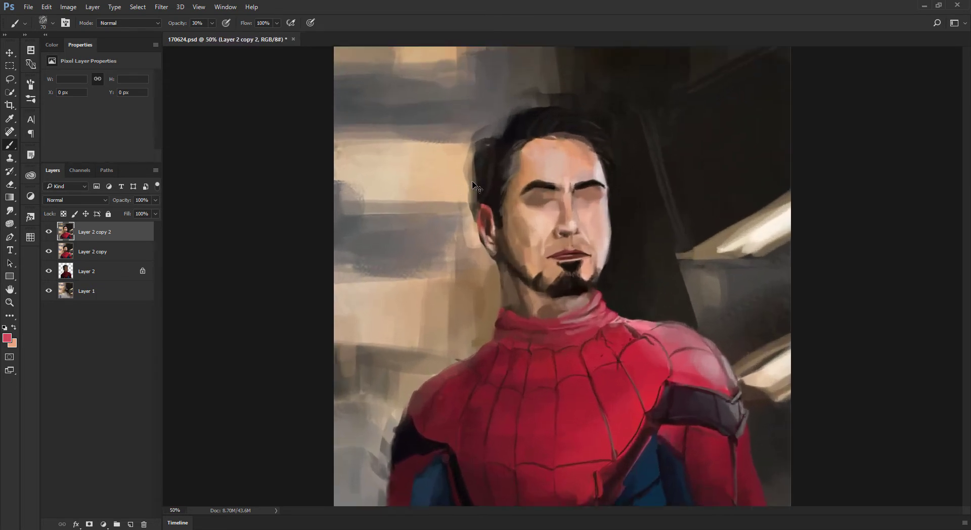
{"action": "key", "text": "ctrl+minus"}
{"action": "key", "text": "ctrl+minus"}
{"action": "key", "text": "ctrl+plus"}
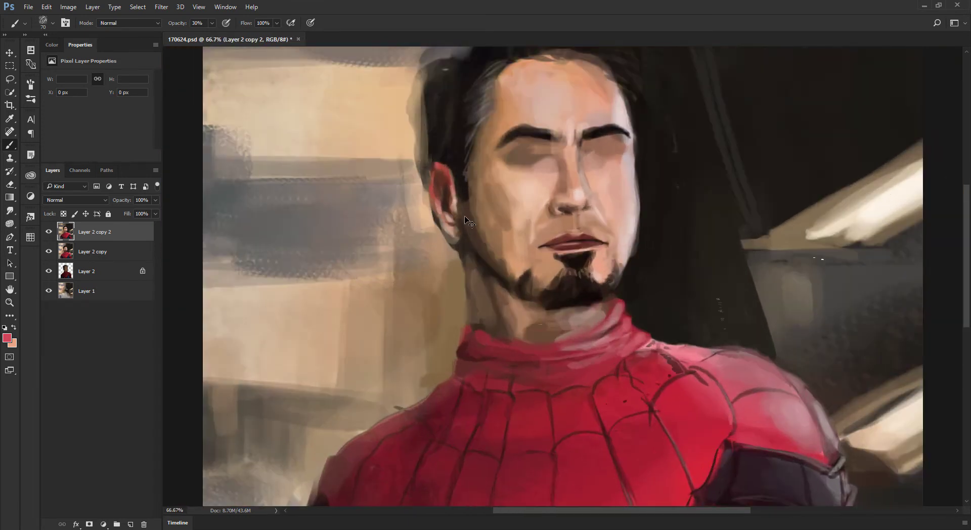
{"action": "key", "text": "ctrl+plus"}
{"action": "key", "text": "ctrl+plus"}
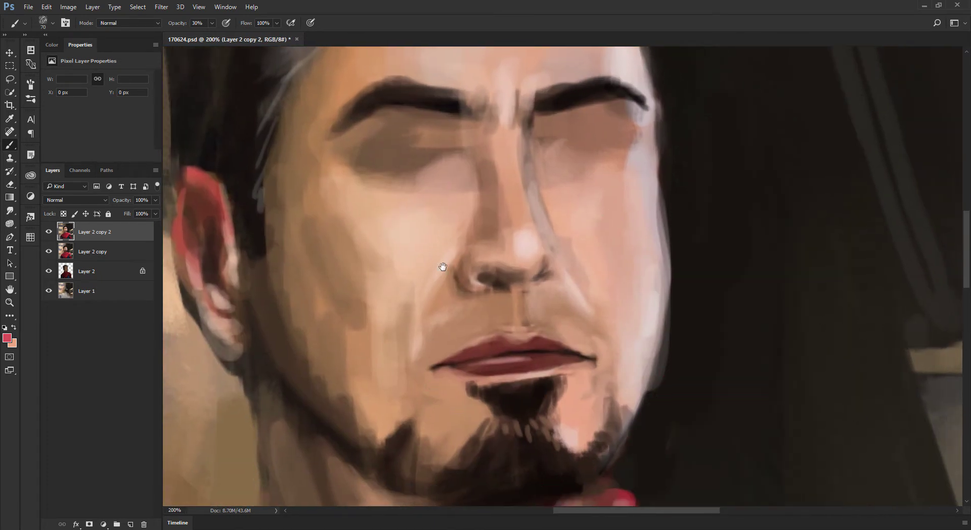
{"action": "key", "text": "ctrl+minus"}
{"action": "key", "text": "ctrl+plus"}
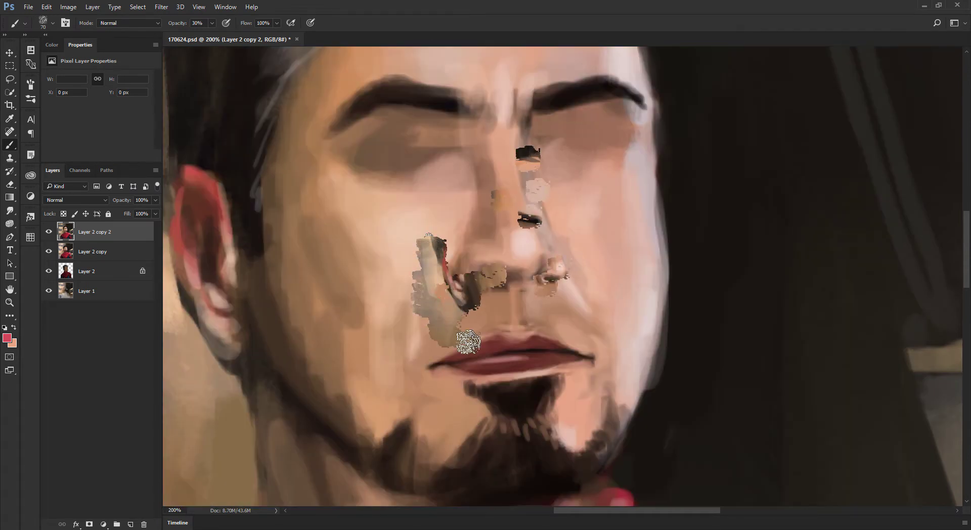
Mix a pinkish red from a sampled skin tone and glaze it over the cheeks and forehead at 10% opacity with a large brush
{"action": "key", "text": "ctrl+minus"}
{"action": "key", "text": "ctrl+minus"}
{"action": "left_click", "coordinate": [503, 193], "text": "alt"}
{"action": "left_click", "coordinate": [4, 340]}
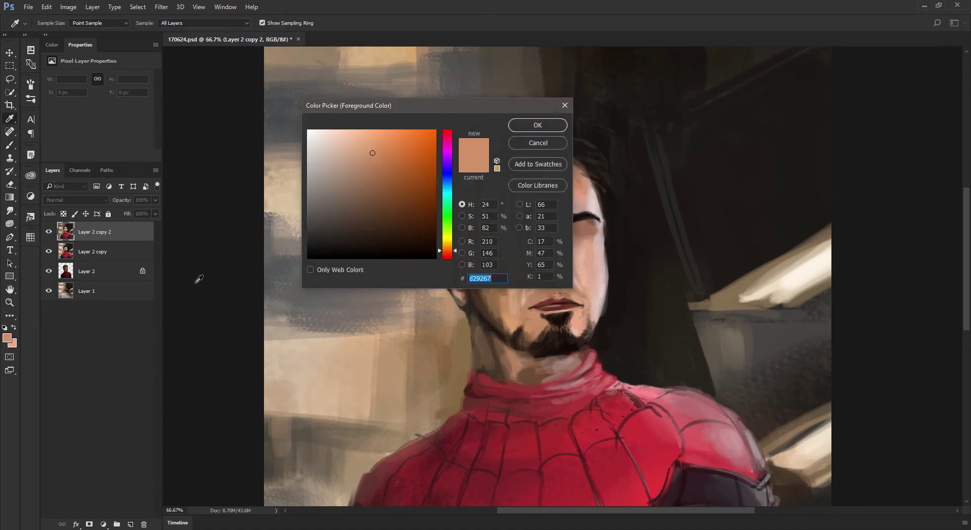
{"action": "left_click", "coordinate": [449, 140]}
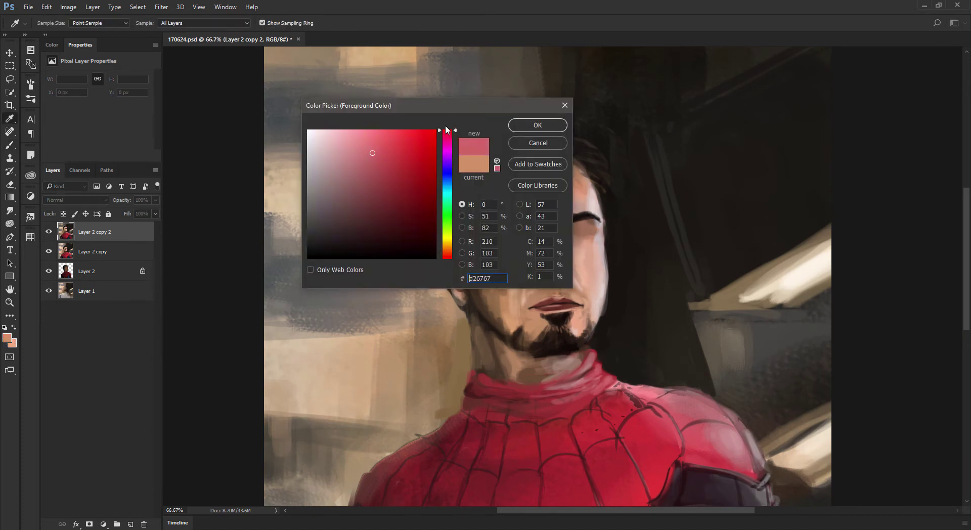
{"action": "left_click", "coordinate": [367, 150]}
{"action": "left_click", "coordinate": [537, 125]}
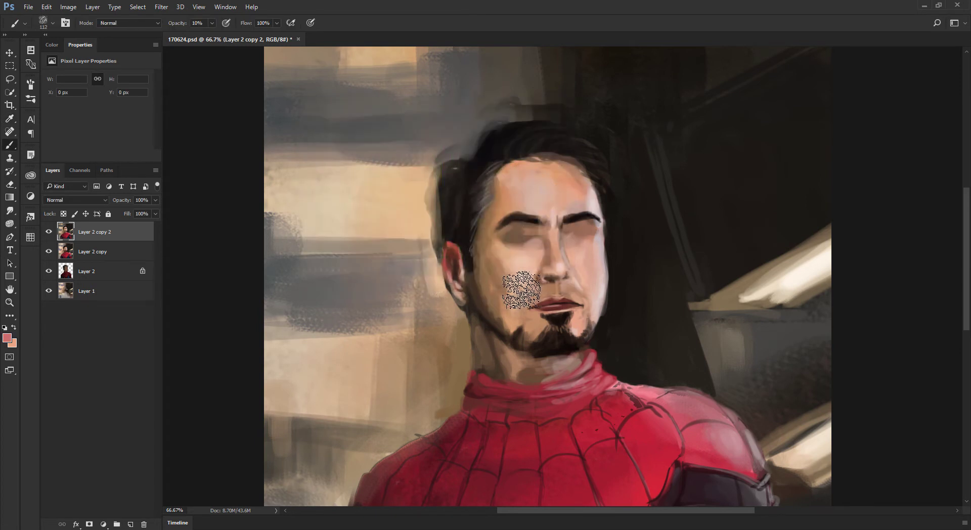
{"action": "key", "text": "1"}
{"action": "mouse_move", "coordinate": [478, 244]}
{"action": "left_mouse_down"}
{"action": "mouse_move", "coordinate": [519, 306]}
{"action": "mouse_move", "coordinate": [558, 313]}
{"action": "left_mouse_up"}
{"action": "key", "text": "bracketleft"}
{"action": "mouse_move", "coordinate": [579, 246]}
{"action": "left_mouse_down"}
{"action": "mouse_move", "coordinate": [587, 268]}
{"action": "mouse_move", "coordinate": [581, 307]}
{"action": "left_mouse_up"}
{"action": "mouse_move", "coordinate": [543, 201]}
{"action": "left_mouse_down"}
{"action": "mouse_move", "coordinate": [526, 186]}
{"action": "mouse_move", "coordinate": [497, 194]}
{"action": "mouse_move", "coordinate": [507, 205]}
{"action": "mouse_move", "coordinate": [533, 172]}
{"action": "left_mouse_up"}
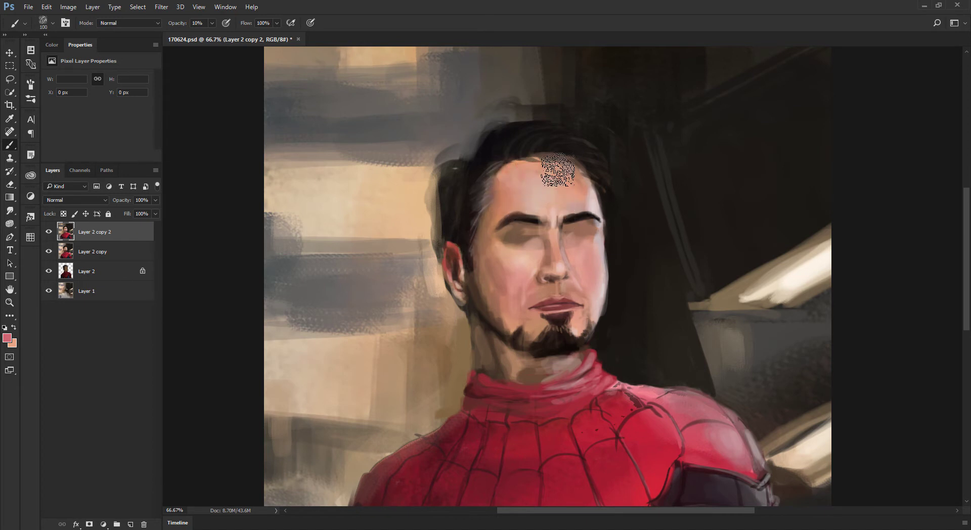
Copy the lassoed head area to a new layer and shift its midtones toward blue with Color Balance
{"action": "key", "text": "l"}
{"action": "mouse_move", "coordinate": [468, 173]}
{"action": "left_mouse_down"}
{"action": "mouse_move", "coordinate": [577, 383]}
{"action": "mouse_move", "coordinate": [444, 102]}
{"action": "left_mouse_up"}
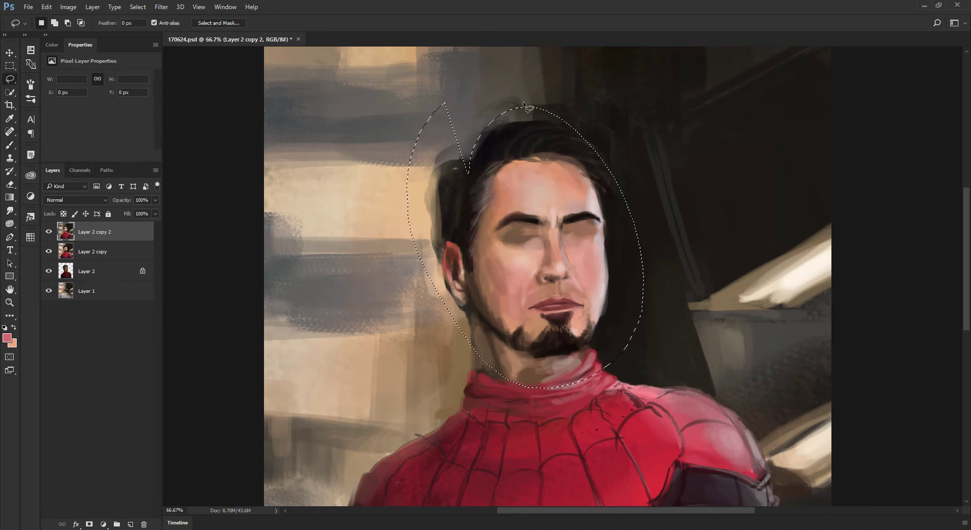
{"action": "key", "text": "ctrl+j"}
{"action": "key", "text": "i"}
{"action": "key", "text": "ctrl+b"}
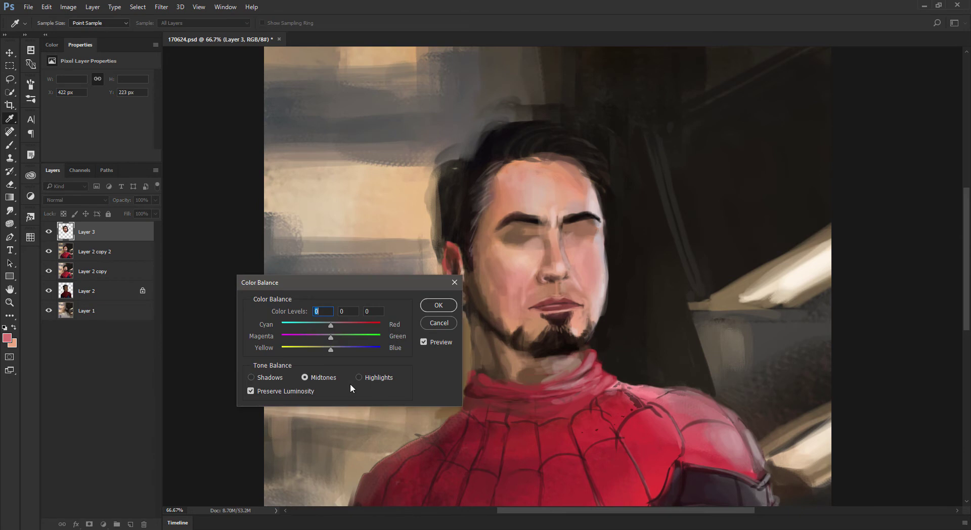
{"action": "left_click_drag", "start_coordinate": [329, 347], "coordinate": [339, 347]}
{"action": "key", "text": "Return"}
Erase around the outside of the copied head with a 400 px eraser at 100% opacity
{"action": "key", "text": "e"}
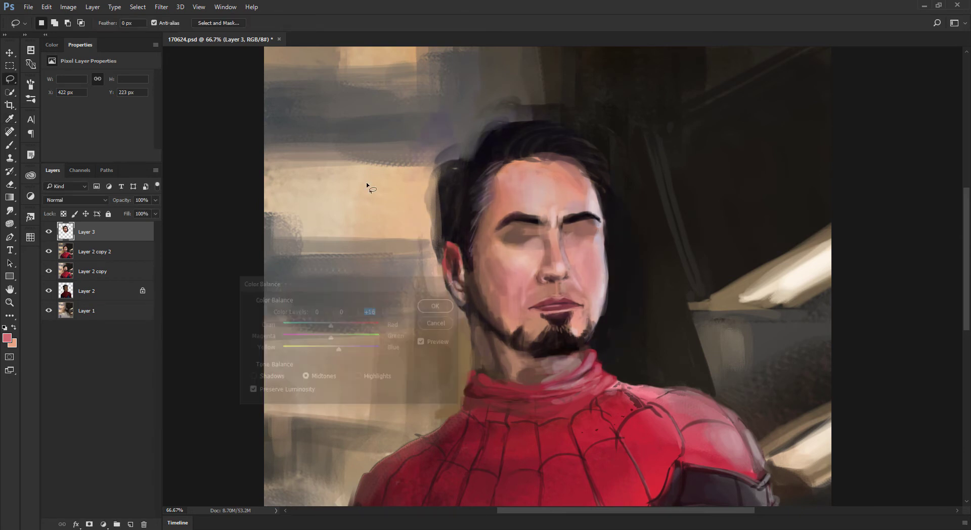
{"action": "key", "text": "bracketright"}
{"action": "key", "text": "bracketright"}
{"action": "key", "text": "bracketright"}
{"action": "key", "text": "bracketright"}
{"action": "key", "text": "bracketright"}
{"action": "key", "text": "bracketright"}
{"action": "key", "text": "bracketright"}
{"action": "key", "text": "bracketright"}
{"action": "mouse_move", "coordinate": [648, 218]}
{"action": "left_mouse_down"}
{"action": "mouse_move", "coordinate": [613, 295]}
{"action": "mouse_move", "coordinate": [474, 340]}
{"action": "mouse_move", "coordinate": [434, 186]}
{"action": "mouse_move", "coordinate": [607, 124]}
{"action": "mouse_move", "coordinate": [552, 394]}
{"action": "left_mouse_up"}
Compare the portrait with and without the recoloured head layer and delete that layer
{"action": "left_click", "coordinate": [49, 233]}
{"action": "left_click", "coordinate": [49, 233]}
{"action": "left_click", "coordinate": [50, 234]}
{"action": "left_click", "coordinate": [49, 235]}
{"action": "left_click", "coordinate": [50, 233]}
{"action": "left_click", "coordinate": [50, 235]}
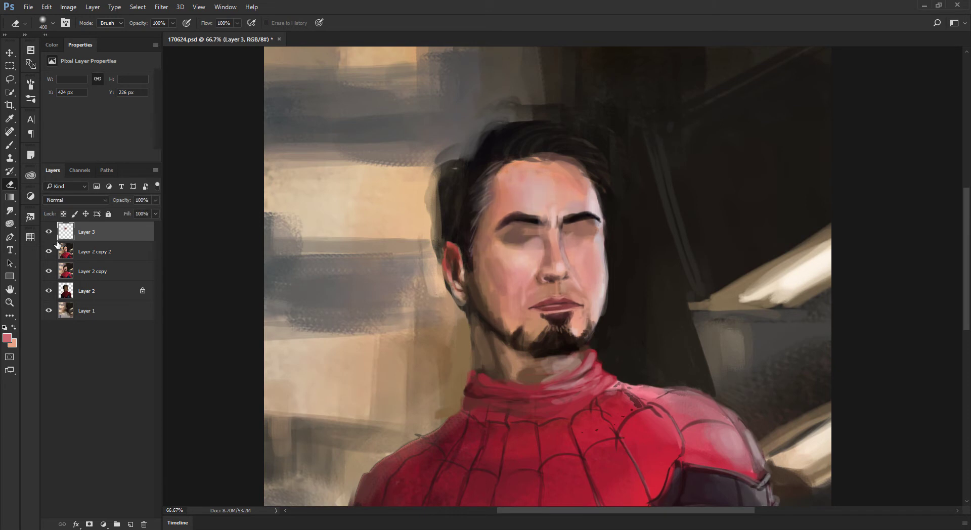
{"action": "key", "text": "ctrl+minus"}
{"action": "key", "text": "ctrl+minus"}
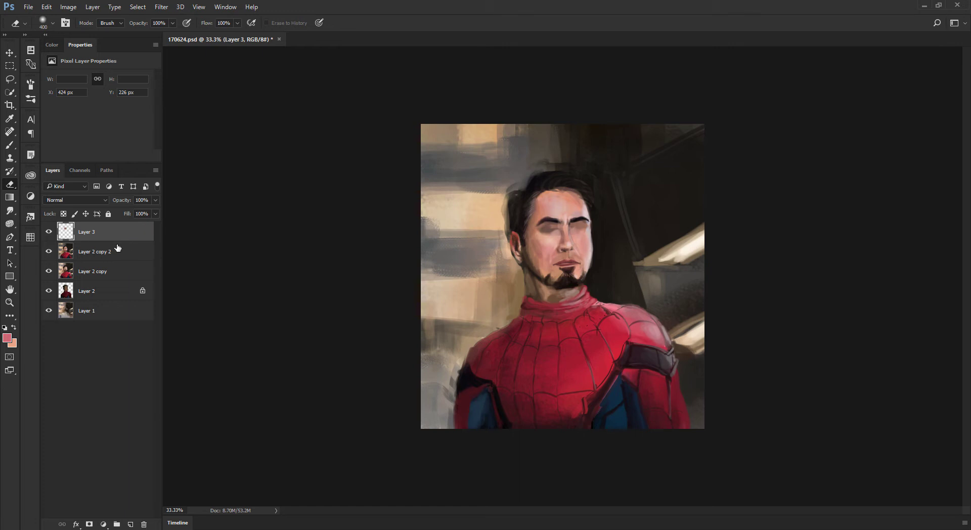
{"action": "left_click", "coordinate": [50, 233]}
{"action": "key", "text": "ctrl+plus"}
{"action": "key", "text": "ctrl+plus"}
{"action": "key", "text": "Delete"}
Blend the face and the neck shadow under the jaw with sampled skin and dark brown tones at 10% opacity
{"action": "key", "text": "b"}
{"action": "left_click", "coordinate": [600, 205], "text": "alt"}
{"action": "key", "text": "bracketleft"}
{"action": "key", "text": "bracketleft"}
{"action": "left_click", "coordinate": [526, 226], "text": "alt"}
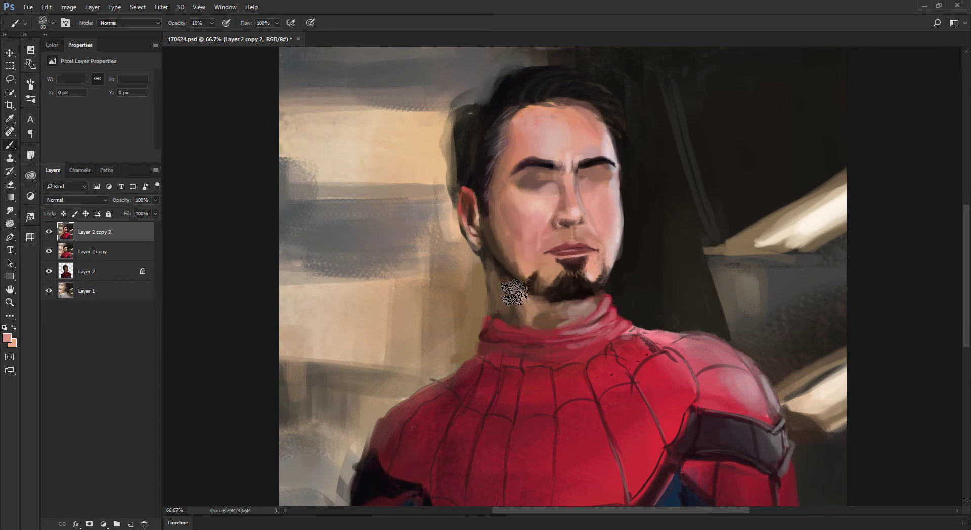
{"action": "left_click", "coordinate": [506, 277], "text": "alt"}
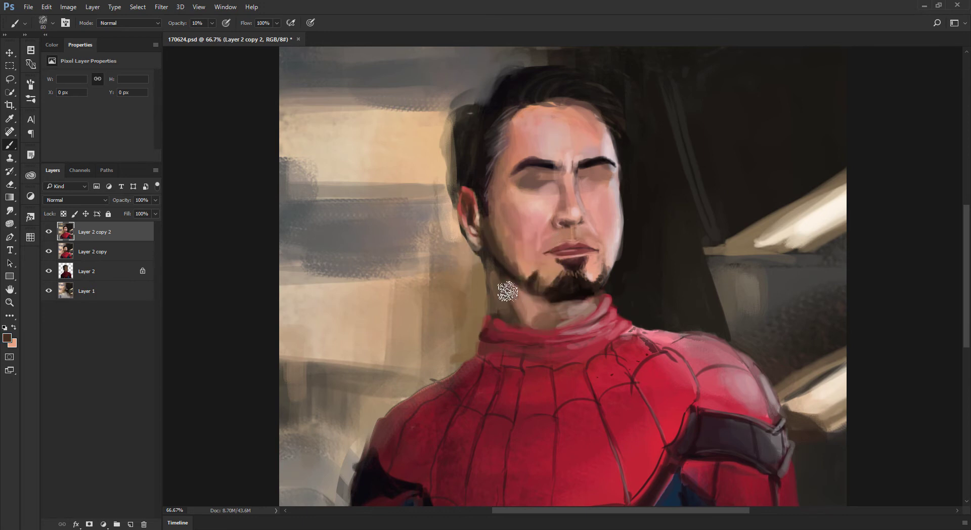
{"action": "left_click", "coordinate": [511, 286], "text": "alt"}
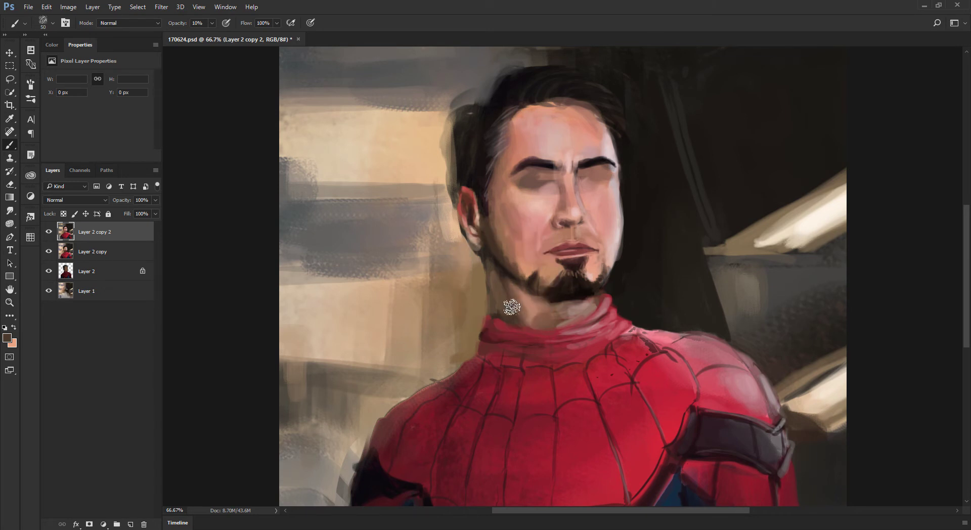
Tint the neck and collar border beneath the chin with sampled reds, using a 35 px brush at 10% opacity
{"action": "left_click", "coordinate": [603, 304], "text": "alt"}
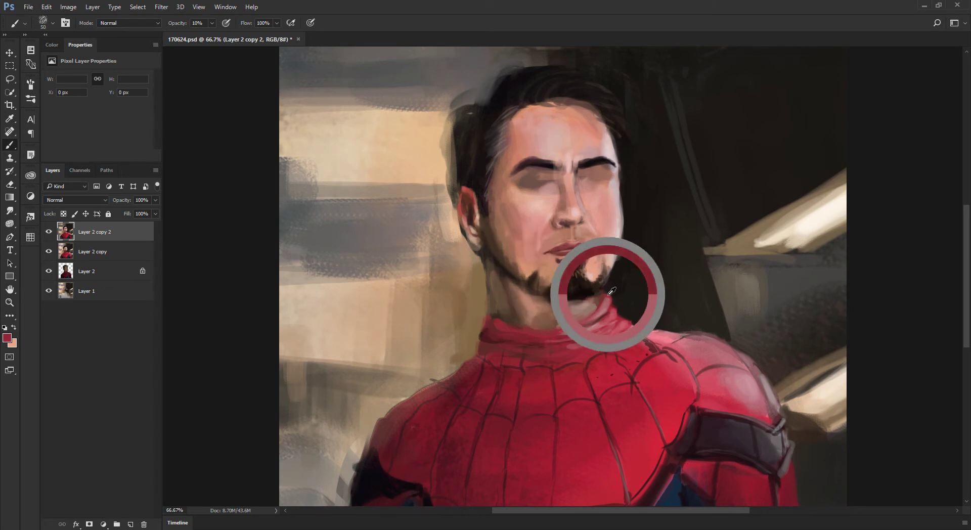
{"action": "key", "text": "bracketleft"}
{"action": "key", "text": "bracketleft"}
{"action": "key", "text": "bracketleft"}
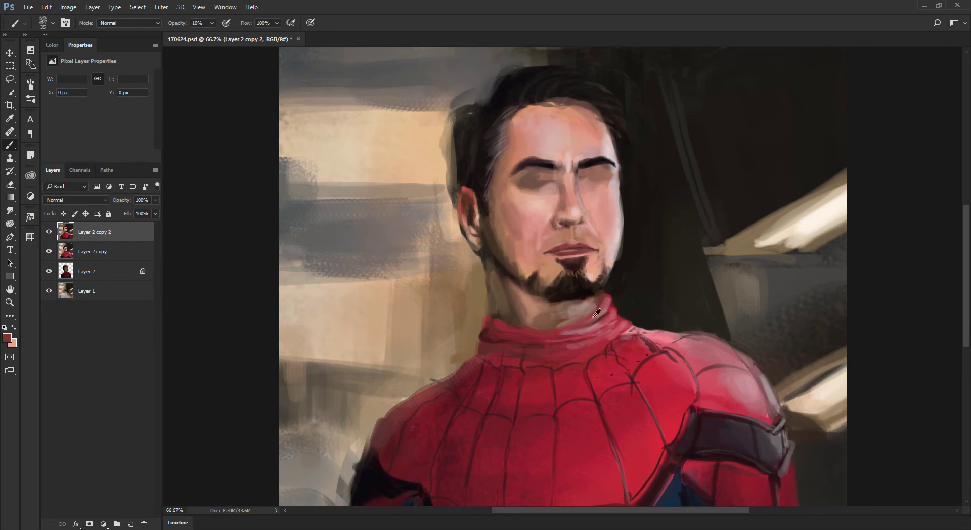
Repaint the highlighted seam between collar and shoulder with sampled tones and a small brush at 100% opacity
{"action": "scroll", "coordinate": [625, 305], "scroll_direction": "up", "scroll_amount": 2}
{"action": "left_click", "coordinate": [672, 344], "text": "alt"}
{"action": "key", "text": "bracketleft"}
{"action": "key", "text": "bracketleft"}
{"action": "key", "text": "bracketleft"}
{"action": "key", "text": "0"}
{"action": "left_click", "coordinate": [643, 335], "text": "alt"}
{"action": "key", "text": "bracketleft"}
{"action": "mouse_move", "coordinate": [663, 329]}
{"action": "left_mouse_down"}
{"action": "mouse_move", "coordinate": [634, 344]}
{"action": "mouse_move", "coordinate": [663, 345]}
{"action": "left_mouse_up"}
{"action": "mouse_move", "coordinate": [674, 334]}
{"action": "left_mouse_down"}
{"action": "mouse_move", "coordinate": [644, 343]}
{"action": "mouse_move", "coordinate": [671, 357]}
{"action": "mouse_move", "coordinate": [662, 344]}
{"action": "mouse_move", "coordinate": [504, 397]}
{"action": "mouse_move", "coordinate": [658, 343]}
{"action": "left_mouse_up"}
{"action": "left_click", "coordinate": [679, 348], "text": "alt"}
Clean up the collar folds and edges on both sides of the neck with sampled reds and a slightly larger brush
{"action": "key", "text": "bracketright"}
{"action": "key", "text": "bracketright"}
{"action": "left_click", "coordinate": [490, 350], "text": "alt"}
{"action": "left_click", "coordinate": [500, 401], "text": "alt"}
{"action": "left_click", "coordinate": [656, 362], "text": "alt"}
{"action": "left_click", "coordinate": [687, 342], "text": "alt"}
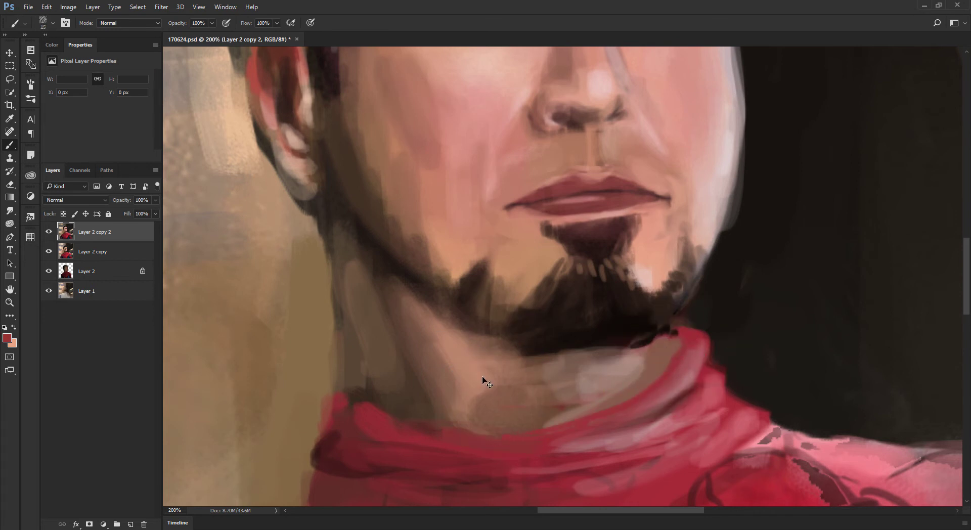
{"action": "key", "text": "ctrl+minus"}
{"action": "key", "text": "ctrl+minus"}
{"action": "key", "text": "ctrl+plus"}
{"action": "key", "text": "ctrl+plus"}
{"action": "left_click_drag", "start_coordinate": [389, 134], "coordinate": [460, 366]}
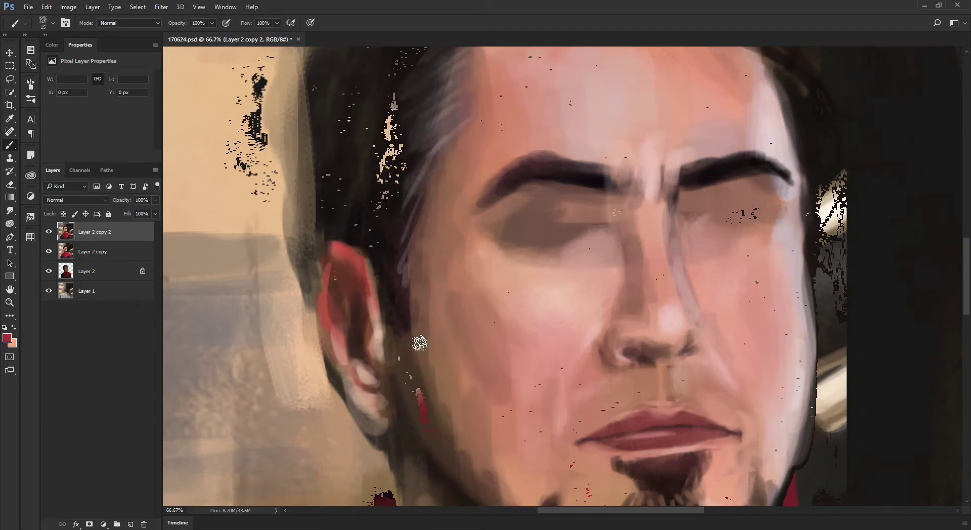
Trim the outer edge of the hair above the ear by painting over it with sampled tan background colour
{"action": "key", "text": "ctrl+minus"}
{"action": "key", "text": "ctrl+minus"}
{"action": "left_click", "coordinate": [410, 242], "text": "alt"}
{"action": "left_click_drag", "start_coordinate": [424, 241], "coordinate": [437, 297]}
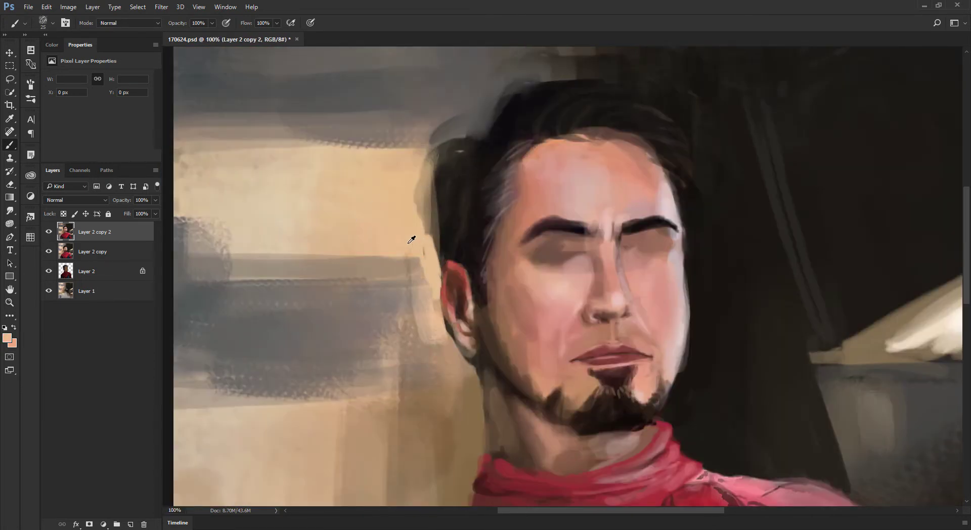
Paint loose dark strands along the back edge of the hair with a sampled near-black and a 9 px brush
{"action": "left_click", "coordinate": [434, 219], "text": "alt"}
{"action": "left_click", "coordinate": [450, 168], "text": "alt"}
{"action": "key", "text": "bracketleft"}
{"action": "key", "text": "bracketright"}
{"action": "mouse_move", "coordinate": [461, 152]}
{"action": "left_mouse_down"}
{"action": "mouse_move", "coordinate": [431, 193]}
{"action": "mouse_move", "coordinate": [432, 216]}
{"action": "left_mouse_up"}
{"action": "left_click_drag", "start_coordinate": [436, 180], "coordinate": [435, 217]}
{"action": "left_click_drag", "start_coordinate": [427, 195], "coordinate": [439, 236]}
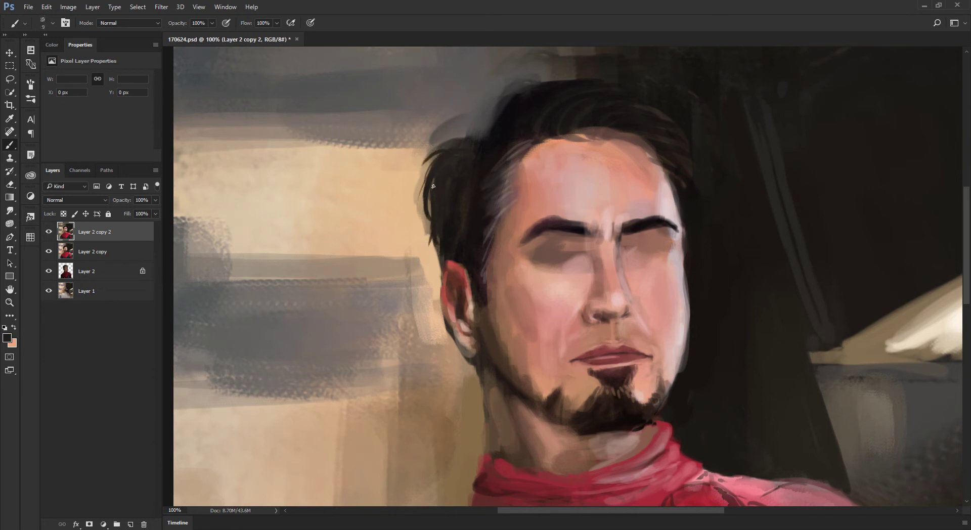
Add curved dark strands over the top of the side tuft, extending them outward onto the background
{"action": "left_click_drag", "start_coordinate": [471, 156], "coordinate": [430, 290]}
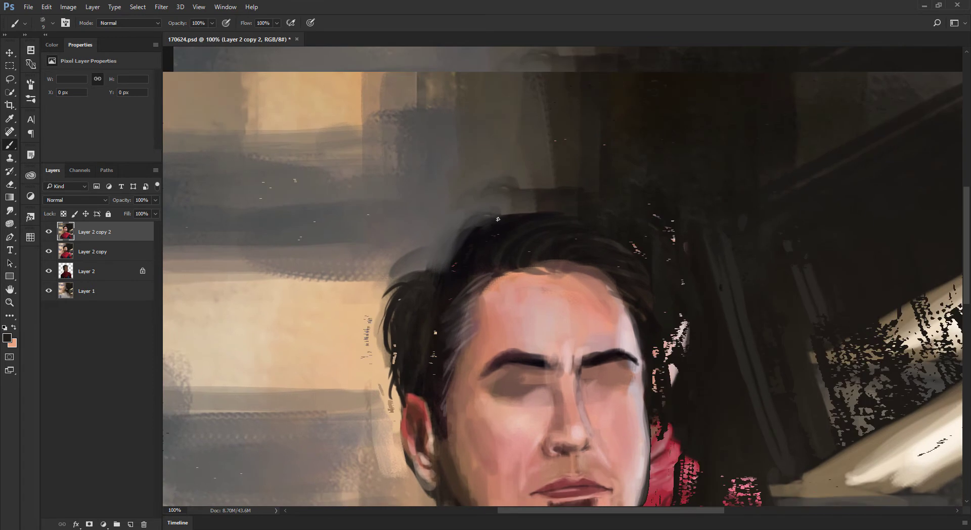
{"action": "left_click_drag", "start_coordinate": [450, 256], "coordinate": [403, 281]}
{"action": "key", "text": "bracketright"}
{"action": "left_click_drag", "start_coordinate": [452, 255], "coordinate": [393, 289]}
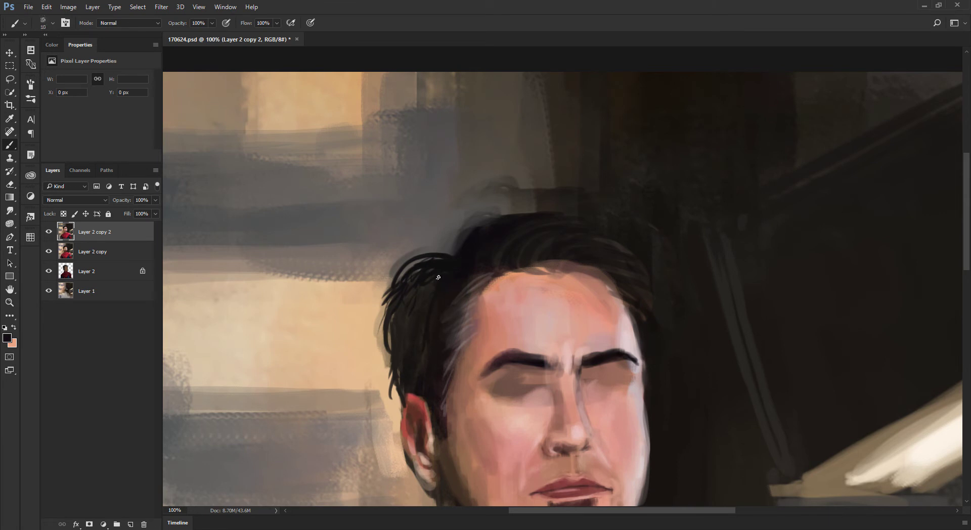
Flip the whole canvas horizontally so the portrait faces the other way
{"action": "key", "text": "ctrl+minus"}
{"action": "key", "text": "ctrl+minus"}
{"action": "key", "text": "ctrl+shift+h"}
{"action": "key", "text": "ctrl+plus"}
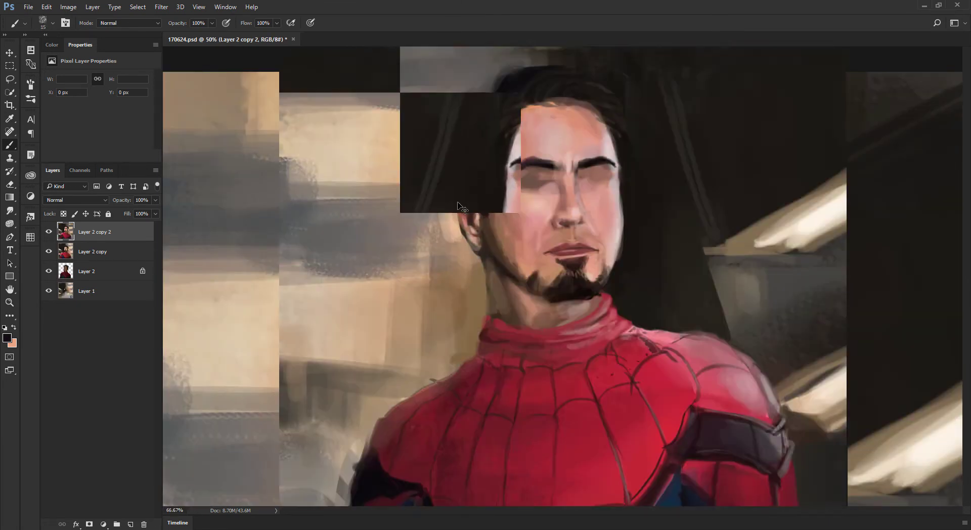
{"action": "key", "text": "ctrl+plus"}
{"action": "key", "text": "ctrl+shift+h"}
{"action": "left_click_drag", "start_coordinate": [523, 83], "coordinate": [443, 233]}
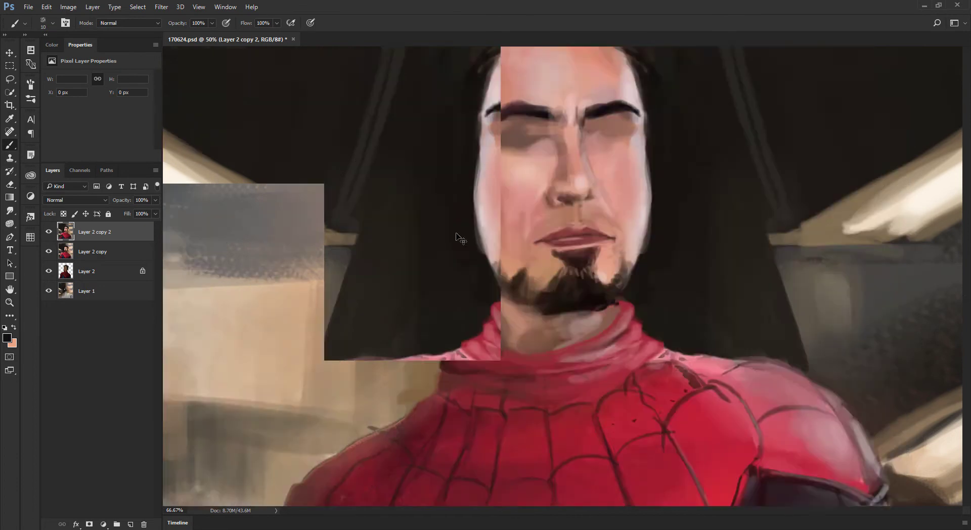
{"action": "key", "text": "ctrl+minus"}
Draw long, thin curved highlight strands across the top of the hair with a sampled tan and a very small brush
{"action": "left_click", "coordinate": [557, 193], "text": "alt"}
{"action": "left_click", "coordinate": [666, 90], "text": "alt"}
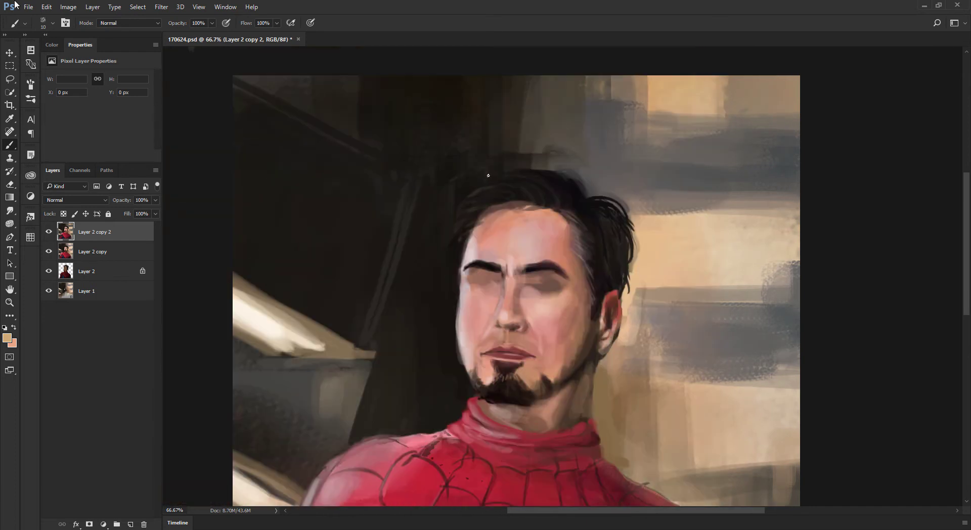
{"action": "key", "text": "r"}
{"action": "left_click_drag", "start_coordinate": [446, 146], "coordinate": [620, 112]}
{"action": "mouse_move", "coordinate": [582, 50]}
{"action": "left_mouse_down"}
{"action": "mouse_move", "coordinate": [531, 231]}
{"action": "mouse_move", "coordinate": [562, 286]}
{"action": "left_mouse_up"}
{"action": "key", "text": "r"}
{"action": "key", "text": "b"}
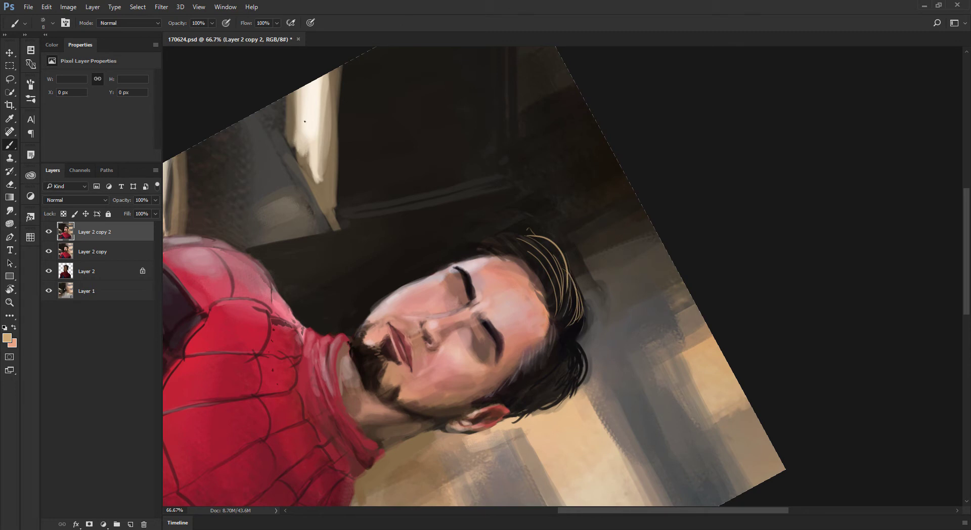
{"action": "key", "text": "r"}
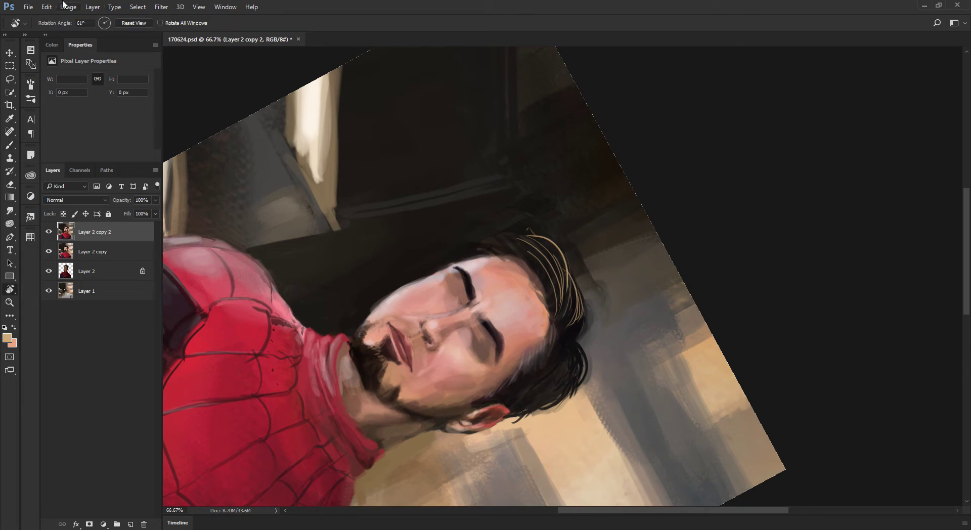
{"action": "left_click", "coordinate": [133, 23]}
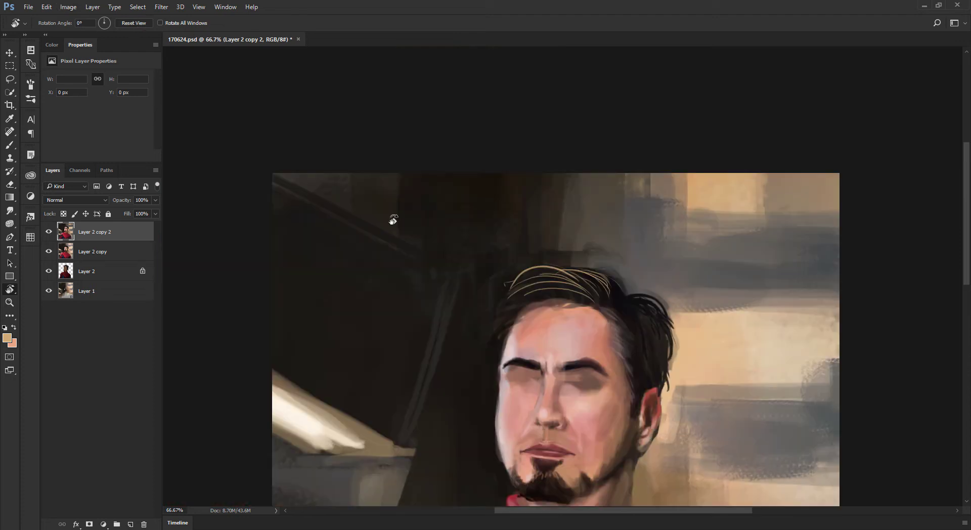
{"action": "key", "text": "b"}
{"action": "key", "text": "ctrl+plus"}
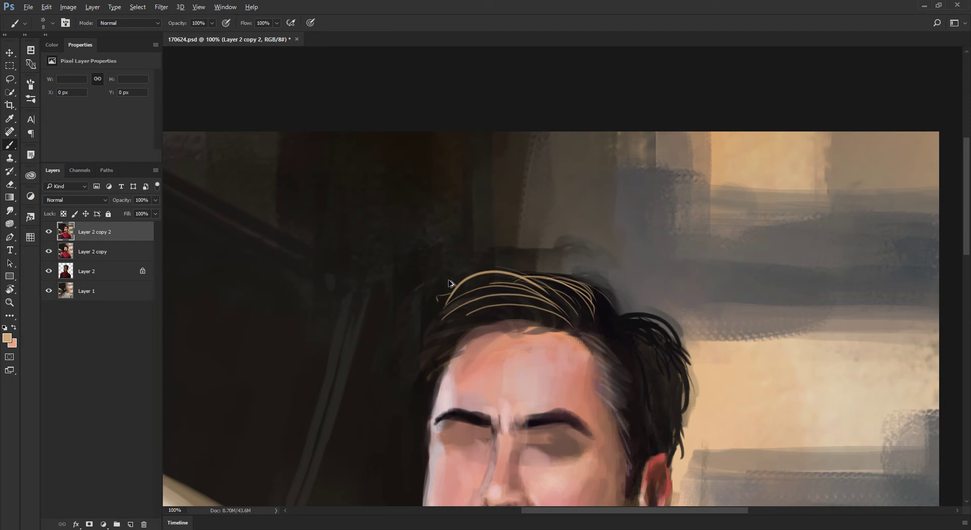
Undo the last long tan strands and redraw the highlights as short curved strands across the quiff and front hairline
{"action": "key", "text": "ctrl+alt+z"}
{"action": "key", "text": "ctrl+alt+z"}
{"action": "key", "text": "ctrl+alt+z"}
{"action": "key", "text": "ctrl+alt+z"}
{"action": "key", "text": "ctrl+alt+z"}
{"action": "key", "text": "ctrl+alt+z"}
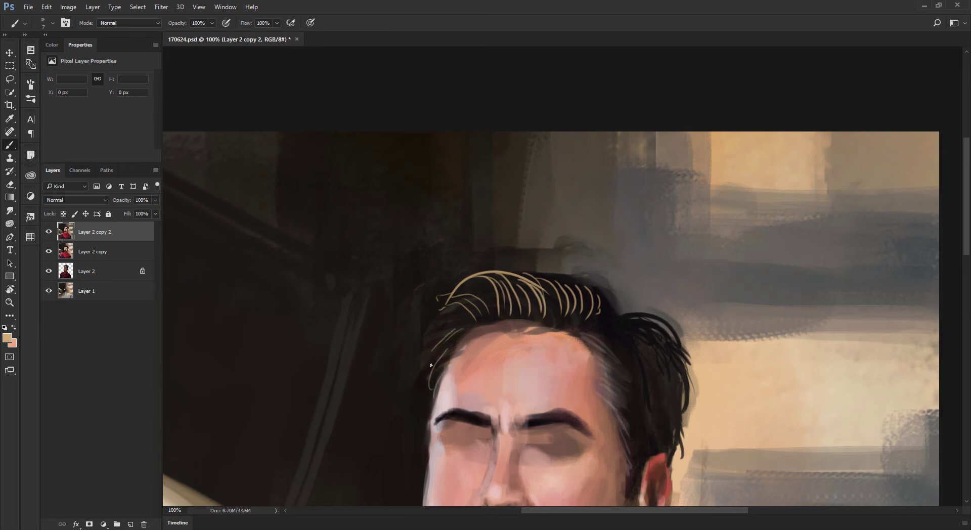
Add muted brown strands between the tan highlights at the front of the hair, using a tone sampled near the temple
{"action": "left_click", "coordinate": [592, 374], "text": "alt"}
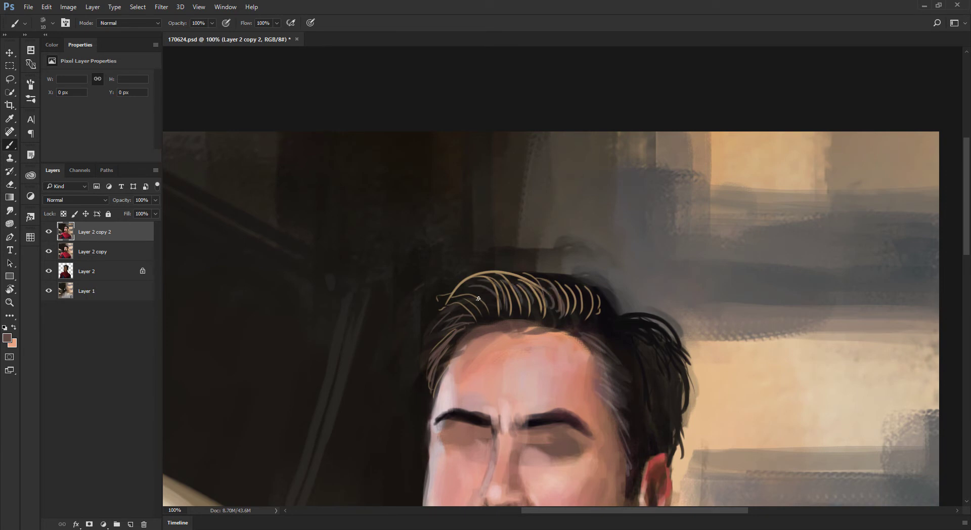
{"action": "left_click_drag", "start_coordinate": [465, 292], "coordinate": [494, 312]}
{"action": "key", "text": "ctrl+minus"}
Darken the tan strands at the back of the quiff on Layer 2 copy 2 with sampled near-black, using a 60 px brush at 30% opacity
{"action": "left_click", "coordinate": [590, 309], "text": "alt"}
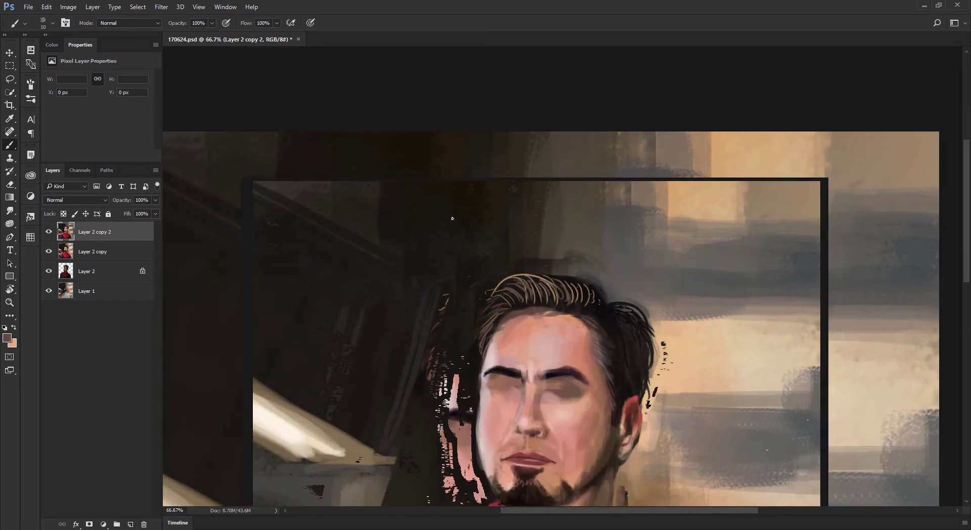
{"action": "left_click", "coordinate": [603, 297], "text": "alt"}
{"action": "key", "text": "alt+]"}
{"action": "key", "text": "bracketright"}
{"action": "key", "text": "bracketright"}
{"action": "key", "text": "bracketright"}
{"action": "key", "text": "bracketright"}
{"action": "key", "text": "bracketright"}
{"action": "key", "text": "2"}
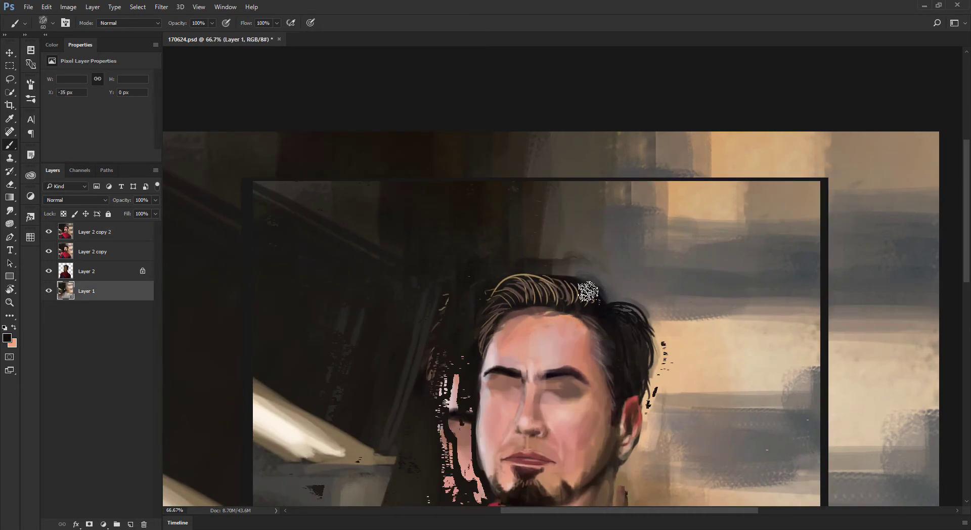
{"action": "key", "text": "3"}
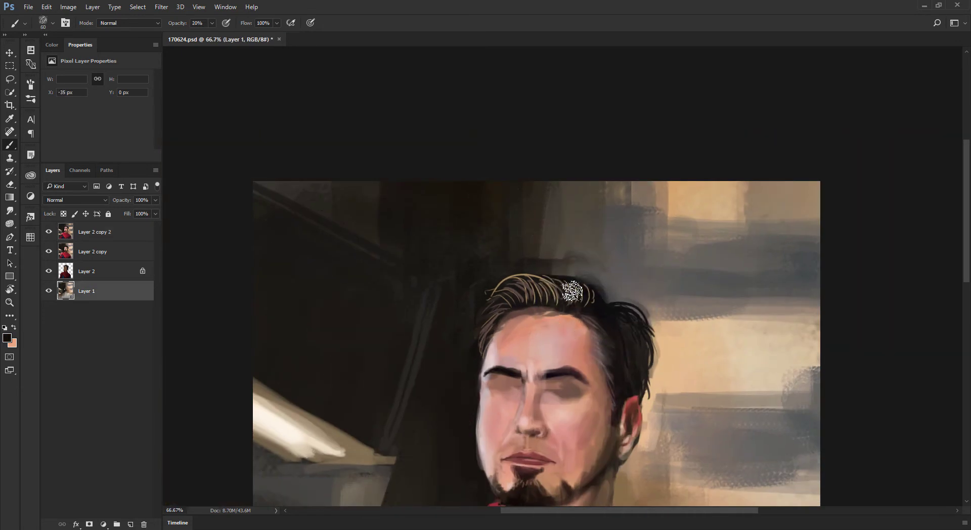
{"action": "left_click", "coordinate": [134, 239]}
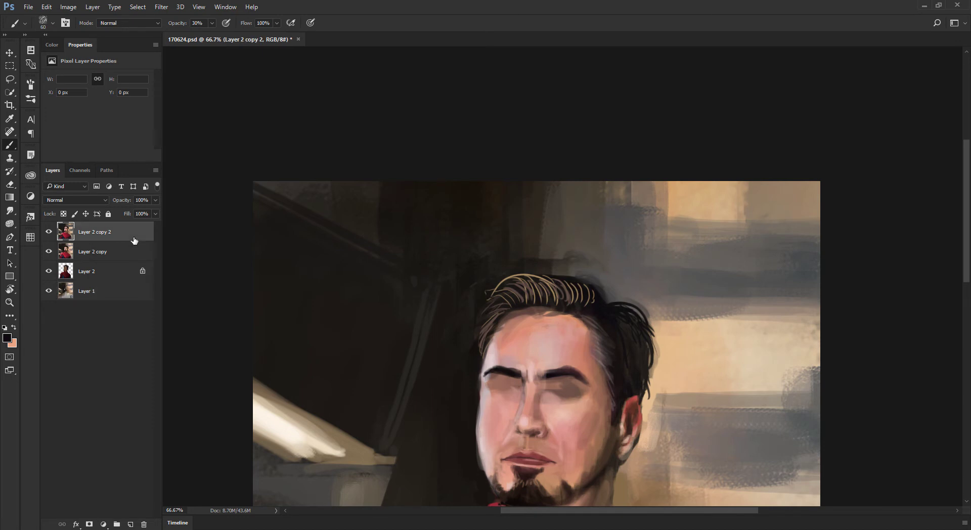
{"action": "left_click", "coordinate": [595, 297], "text": "alt"}
{"action": "mouse_move", "coordinate": [592, 297]}
{"action": "left_mouse_down"}
{"action": "mouse_move", "coordinate": [572, 287]}
{"action": "mouse_move", "coordinate": [575, 302]}
{"action": "left_mouse_up"}
Soften the strands further with a 45 px brush at 10% opacity, and check Layer 1 on its own before restoring all layers
{"action": "key", "text": "bracketleft"}
{"action": "key", "text": "bracketleft"}
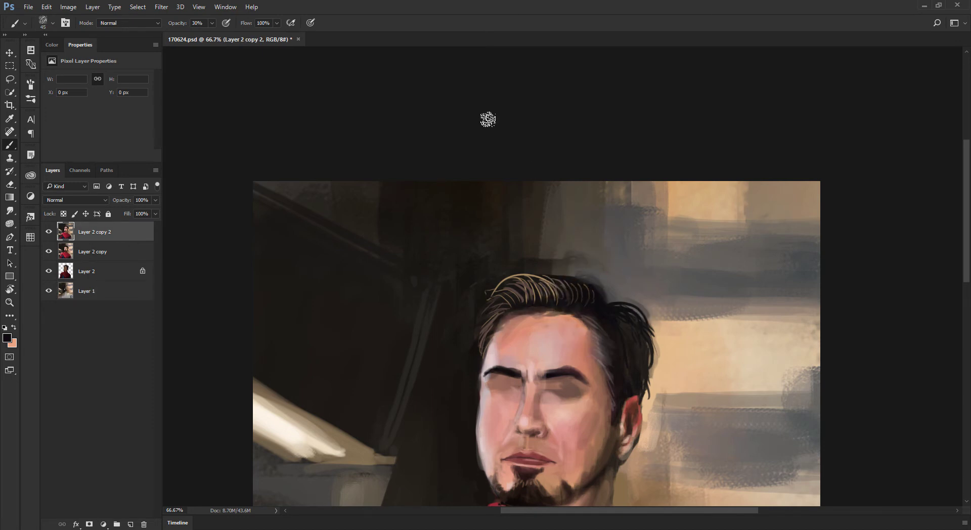
{"action": "key", "text": "1"}
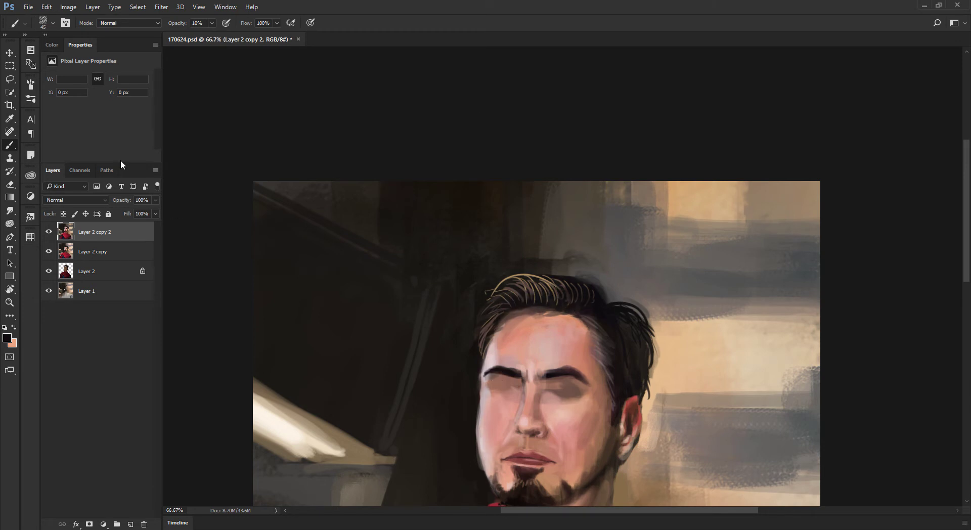
{"action": "left_click", "coordinate": [48, 286], "text": "alt"}
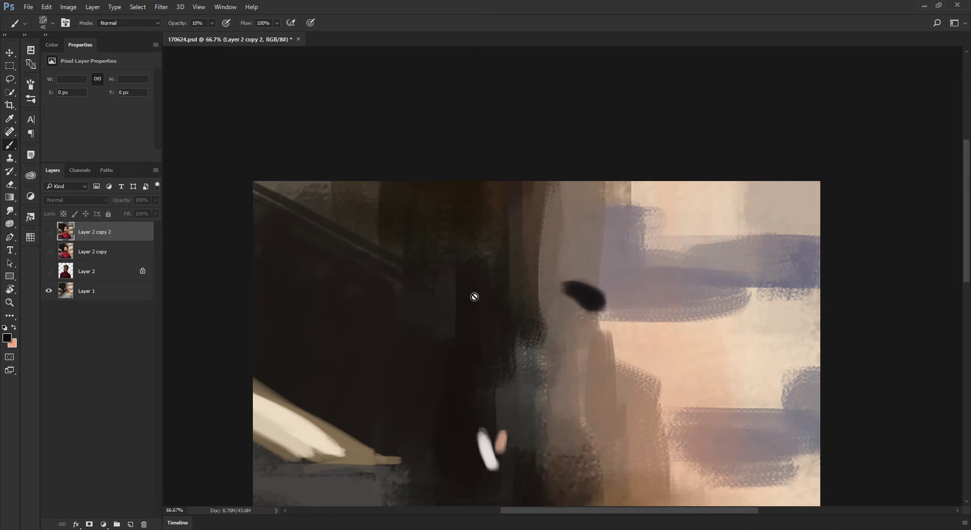
{"action": "left_click", "coordinate": [52, 276], "text": "alt"}
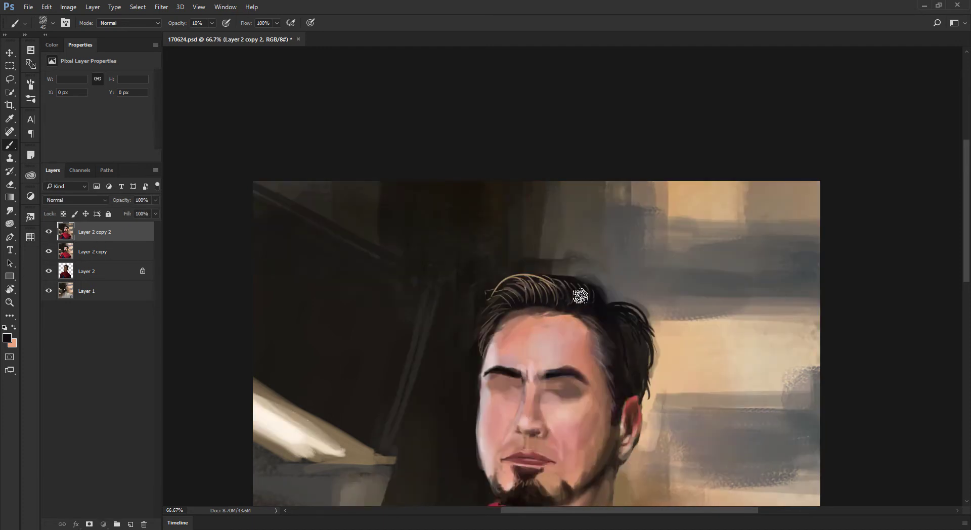
Fade the highlight strands across the quiff with sampled dark hair tones, using 35 to 45 px brushes at 10% and 30% opacity
{"action": "scroll", "coordinate": [552, 274], "scroll_direction": "up", "scroll_amount": 1}
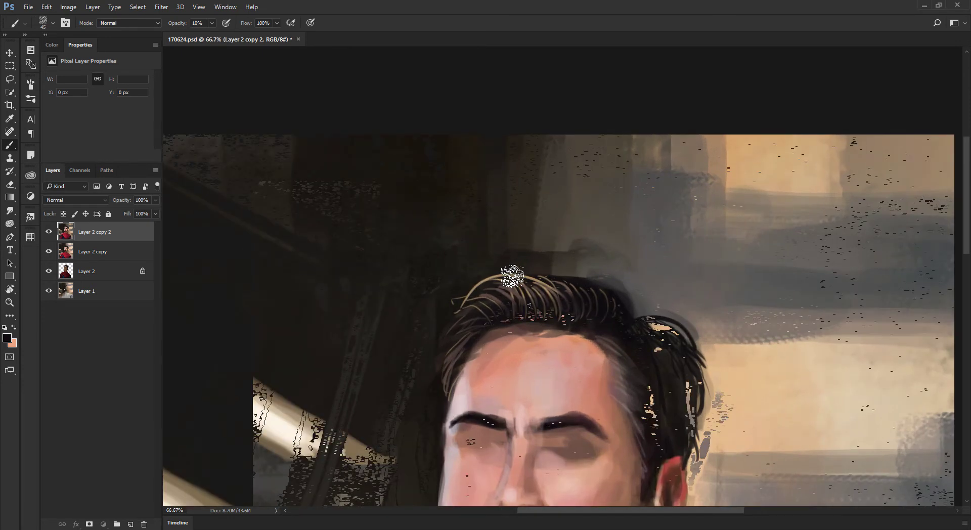
{"action": "key", "text": "["}
{"action": "key", "text": "["}
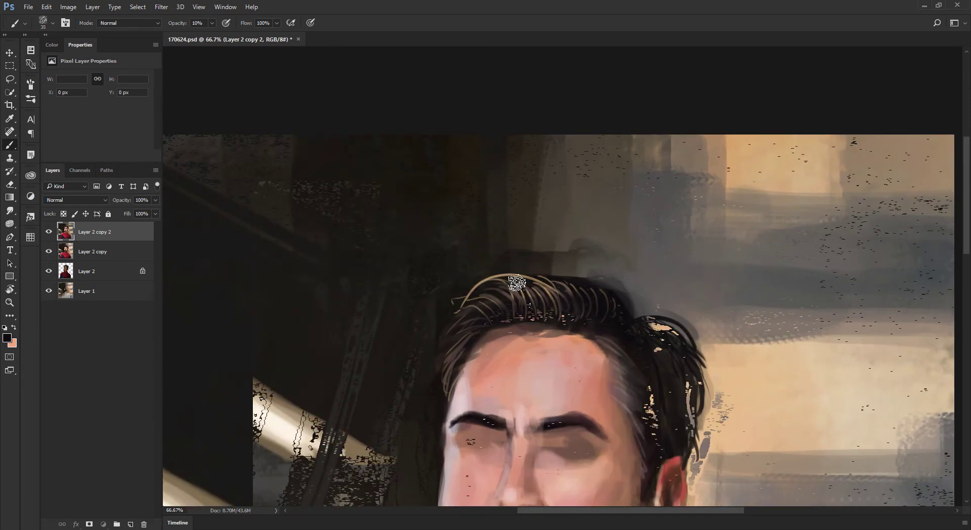
{"action": "key", "text": "alt"}
{"action": "left_click", "coordinate": [624, 300], "text": "alt"}
{"action": "key", "text": "bracketright"}
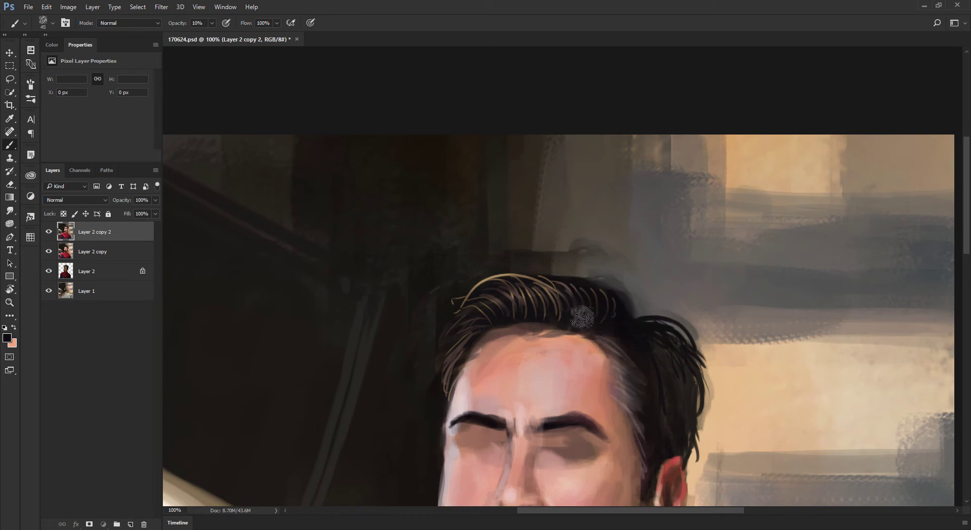
{"action": "left_click", "coordinate": [630, 312], "text": "alt"}
{"action": "key", "text": "3"}
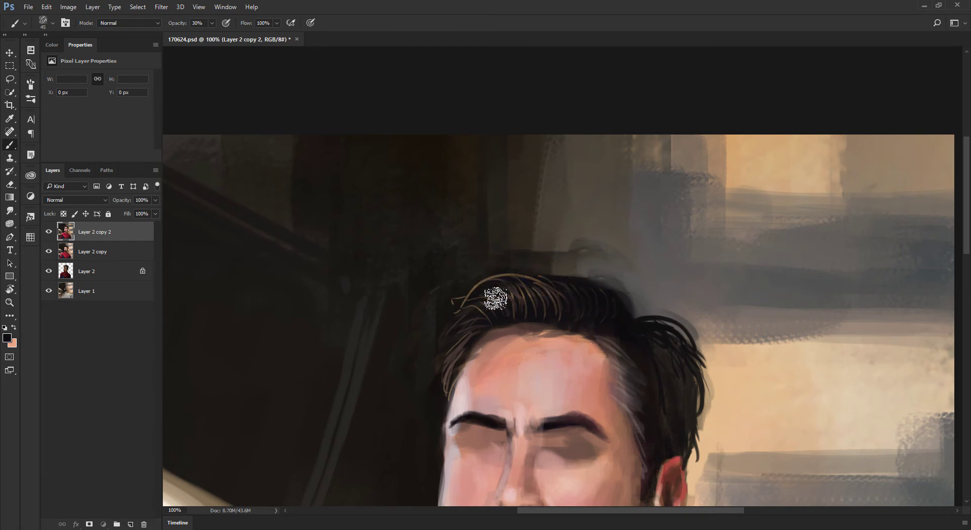
Cover the stray strands at the quiff's front edge with sampled dark background tones, using a 30 px brush at 60% opacity
{"action": "left_click", "coordinate": [485, 264], "text": "alt"}
{"action": "key", "text": "bracketleft"}
{"action": "key", "text": "bracketleft"}
{"action": "key", "text": "bracketleft"}
{"action": "left_click", "coordinate": [461, 281], "text": "alt"}
{"action": "mouse_move", "coordinate": [483, 276]}
{"action": "left_mouse_down"}
{"action": "mouse_move", "coordinate": [503, 271]}
{"action": "mouse_move", "coordinate": [455, 295]}
{"action": "mouse_move", "coordinate": [492, 275]}
{"action": "mouse_move", "coordinate": [466, 291]}
{"action": "left_mouse_up"}
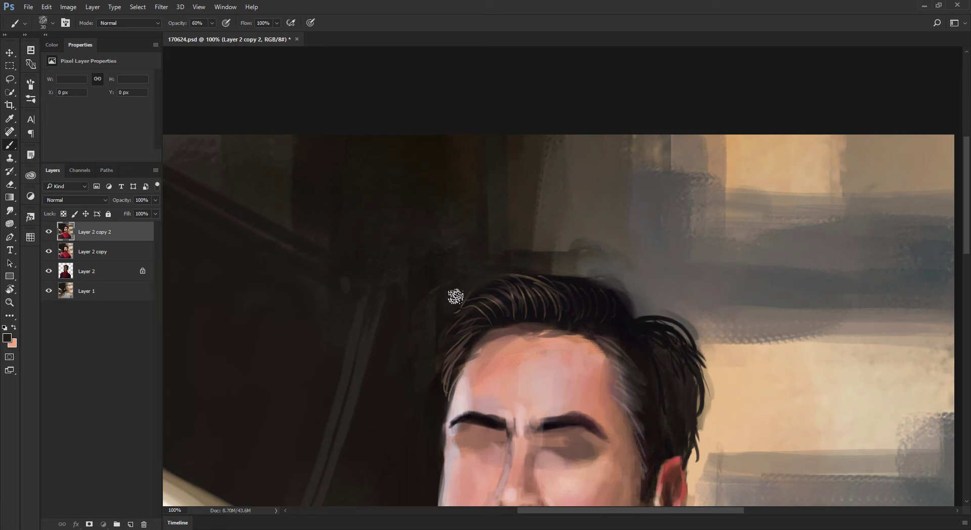
{"action": "key", "text": "6"}
{"action": "key", "text": "ctrl+minus"}
{"action": "key", "text": "ctrl+minus"}
{"action": "key", "text": "ctrl+minus"}
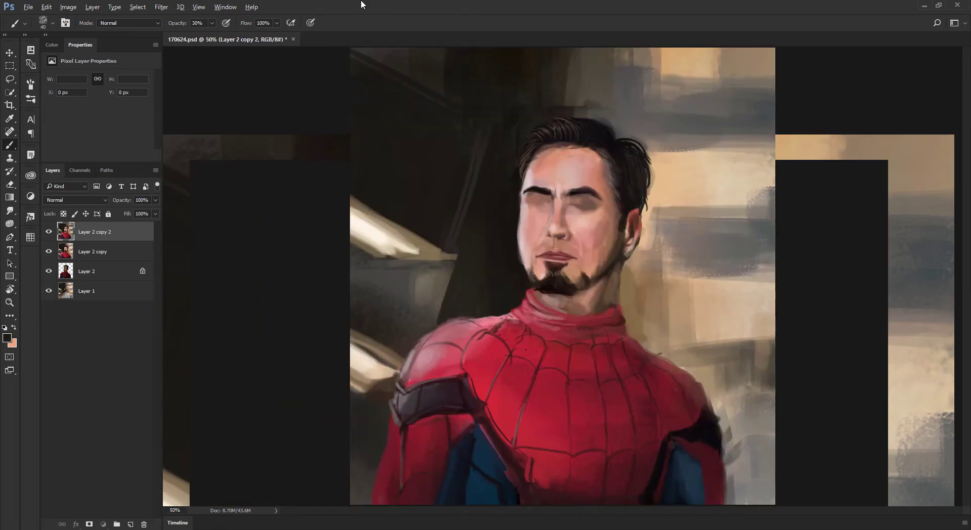
{"action": "key", "text": "ctrl+plus"}
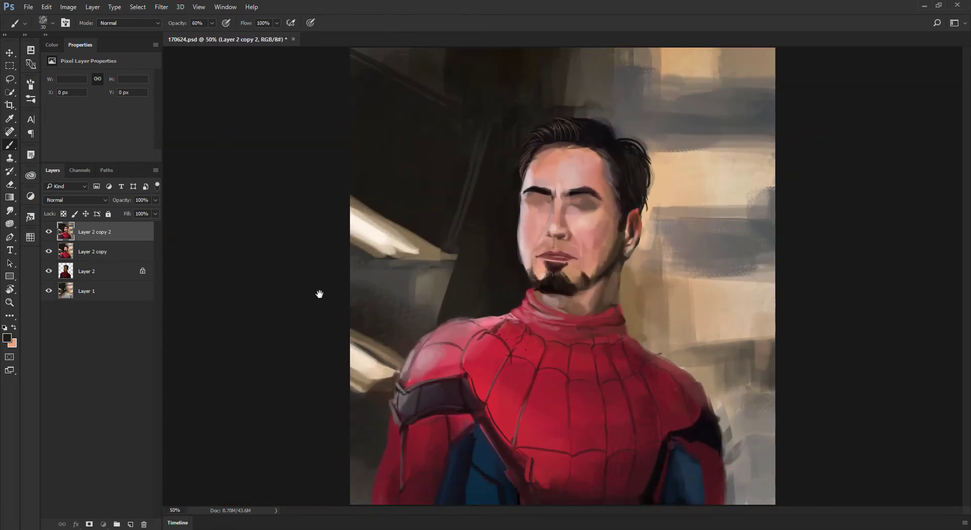
{"action": "key", "text": "ctrl+minus"}
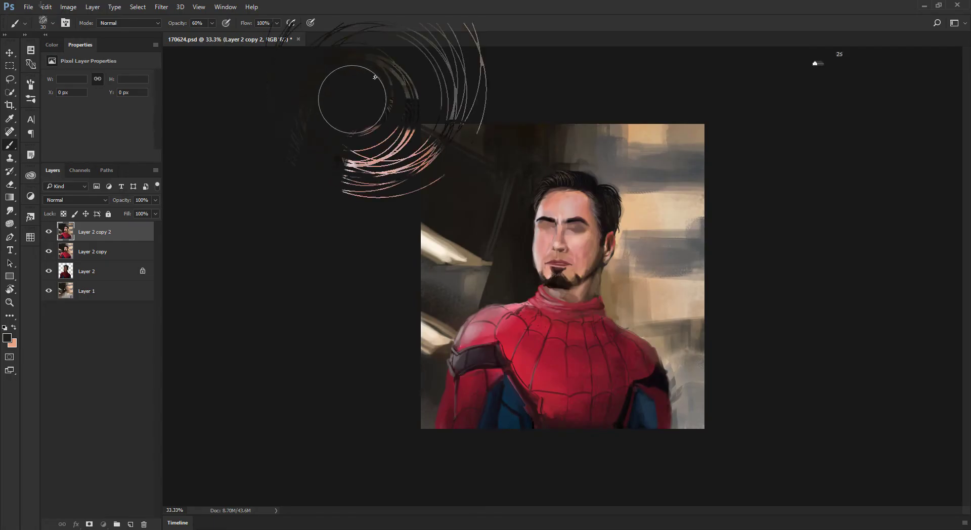
Open Liquify and push the hair outline at the front and top of the head with brushes of size 250 and 200
{"action": "key", "text": "ctrl+shift+x"}
{"action": "left_click_drag", "start_coordinate": [361, 103], "coordinate": [348, 111]}
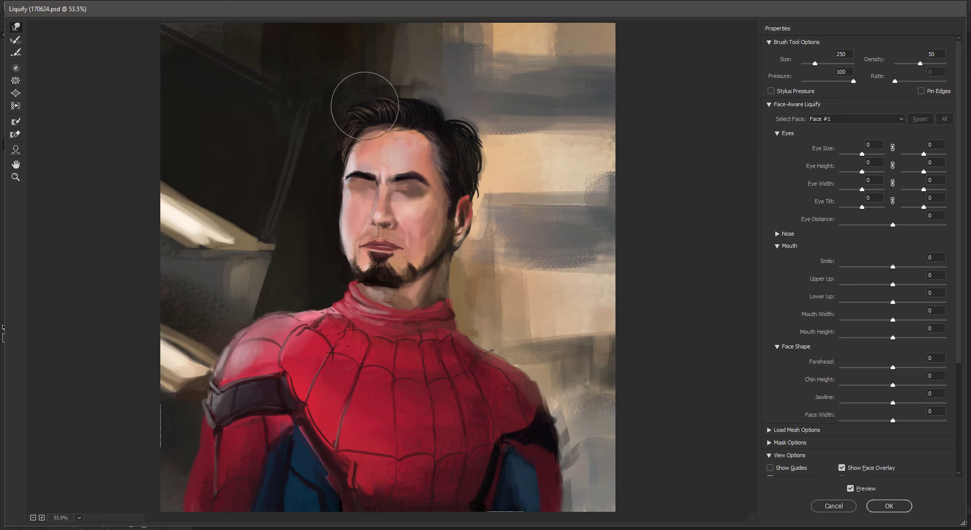
{"action": "key", "text": "bracketright"}
{"action": "key", "text": "bracketleft"}
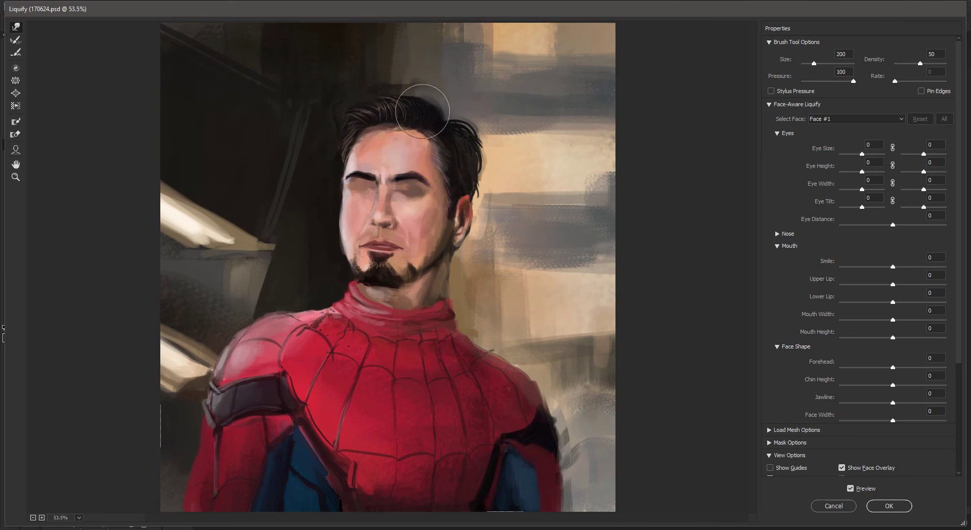
Push the hair, head and face shape in Liquify with large brushes of size 800, 700 and 500
{"action": "key", "text": "bracketright"}
{"action": "key", "text": "bracketright"}
{"action": "key", "text": "bracketright"}
{"action": "key", "text": "bracketright"}
{"action": "key", "text": "bracketright"}
{"action": "key", "text": "bracketright"}
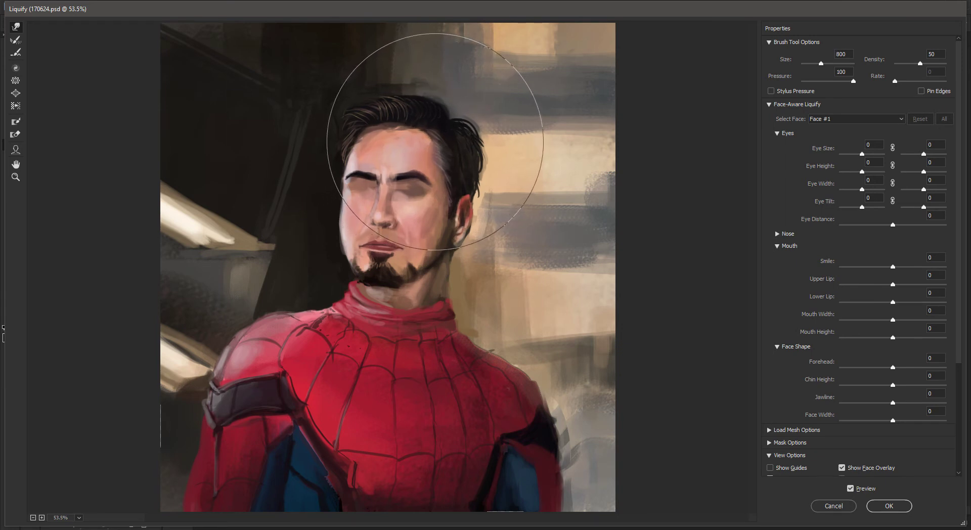
{"action": "key", "text": "bracketleft"}
{"action": "key", "text": "bracketleft"}
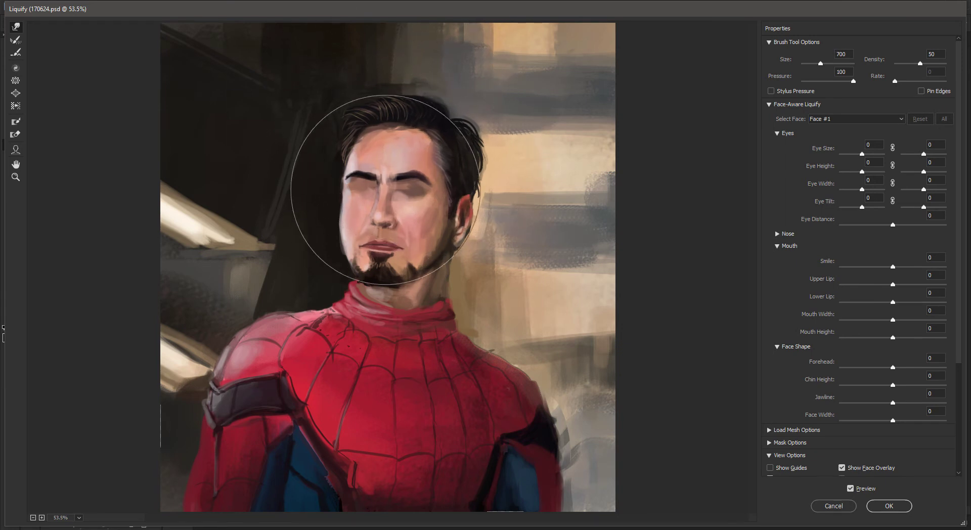
{"action": "key", "text": "bracketleft"}
{"action": "key", "text": "bracketleft"}
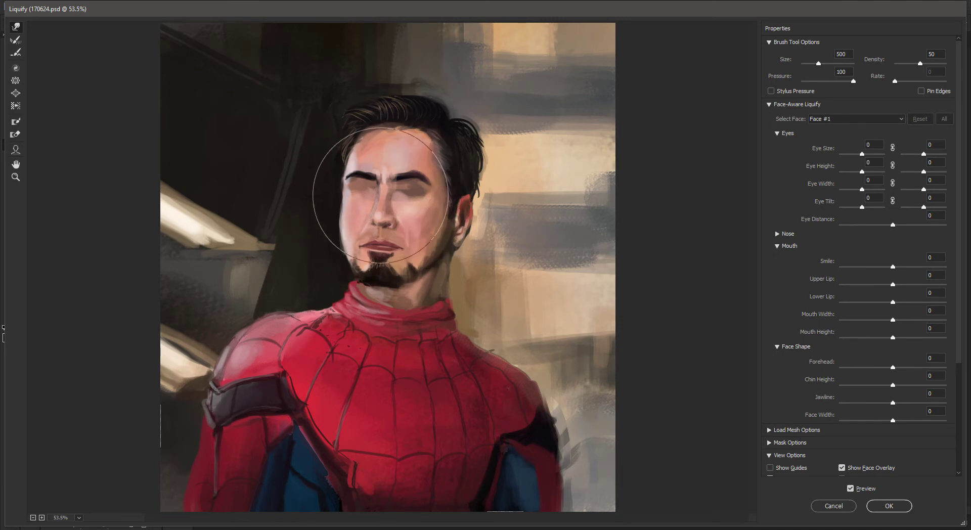
Adjust the jaw, collar and chest shapes in Liquify with brushes of size 500 to 700
{"action": "key", "text": "bracketright"}
{"action": "key", "text": "bracketright"}
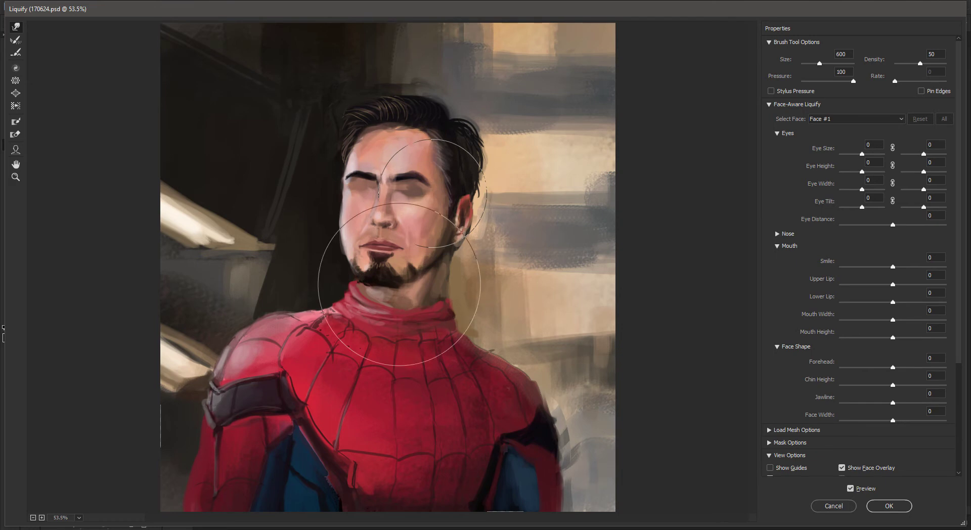
{"action": "key", "text": "bracketleft"}
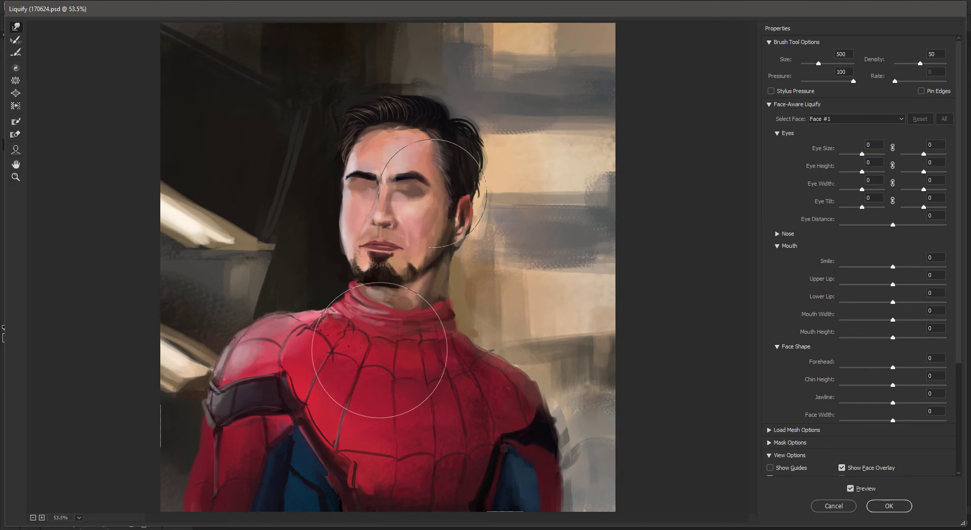
{"action": "key", "text": "bracketright"}
{"action": "key", "text": "bracketright"}
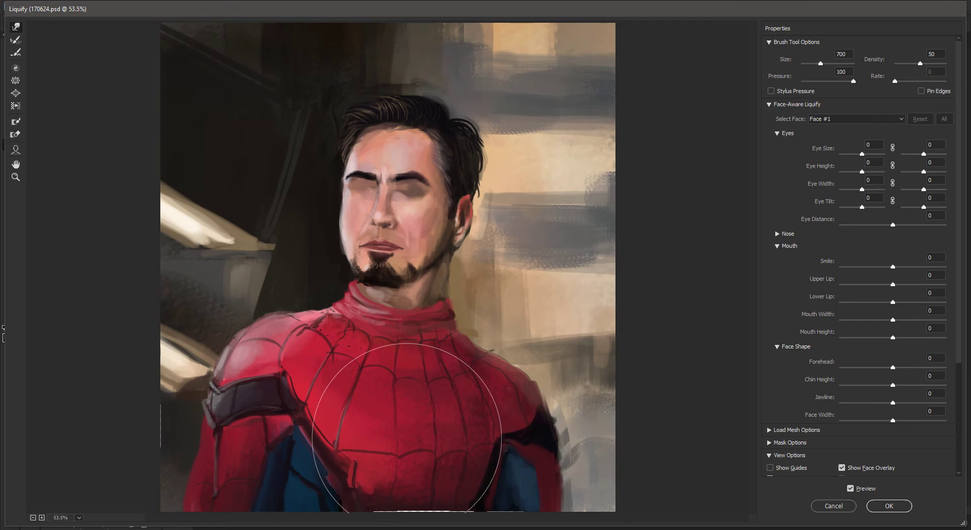
Adjust the whole figure's proportions with a size 1000 Liquify brush and apply the distortion
{"action": "key", "text": "ctrl+minus"}
{"action": "key", "text": "bracketright"}
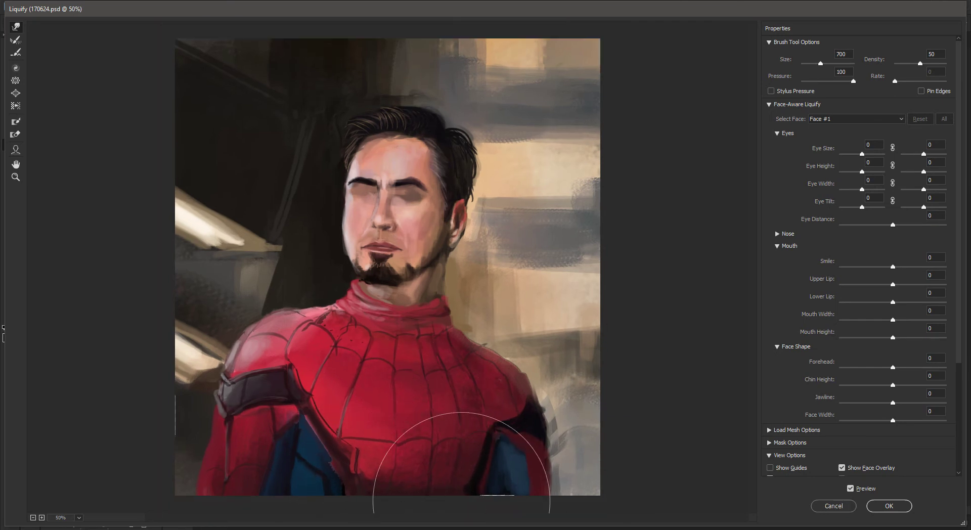
{"action": "key", "text": "ctrl+minus"}
{"action": "key", "text": "bracketright"}
{"action": "key", "text": "bracketright"}
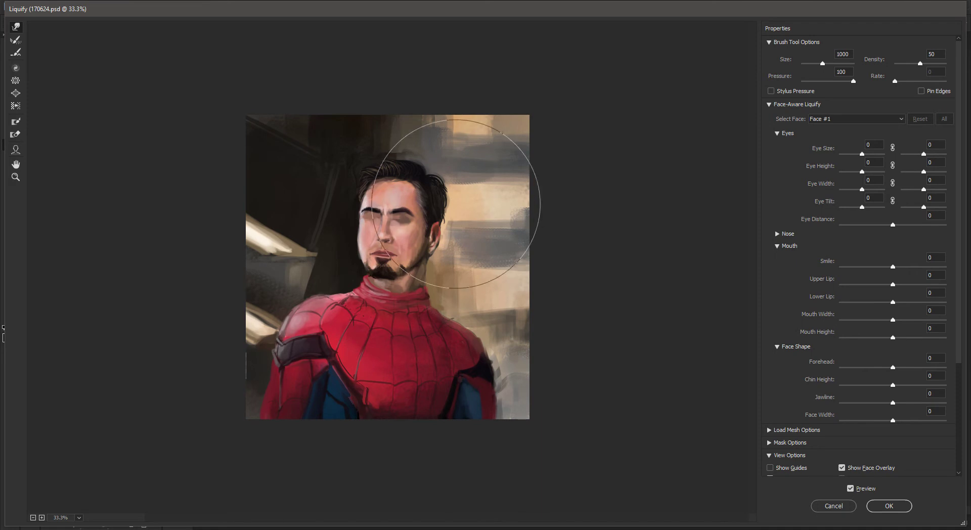
{"action": "key", "text": "Return"}
{"action": "key", "text": "ctrl+minus"}
{"action": "key", "text": "ctrl+minus"}
{"action": "key", "text": "ctrl+minus"}
{"action": "key", "text": "ctrl+minus"}
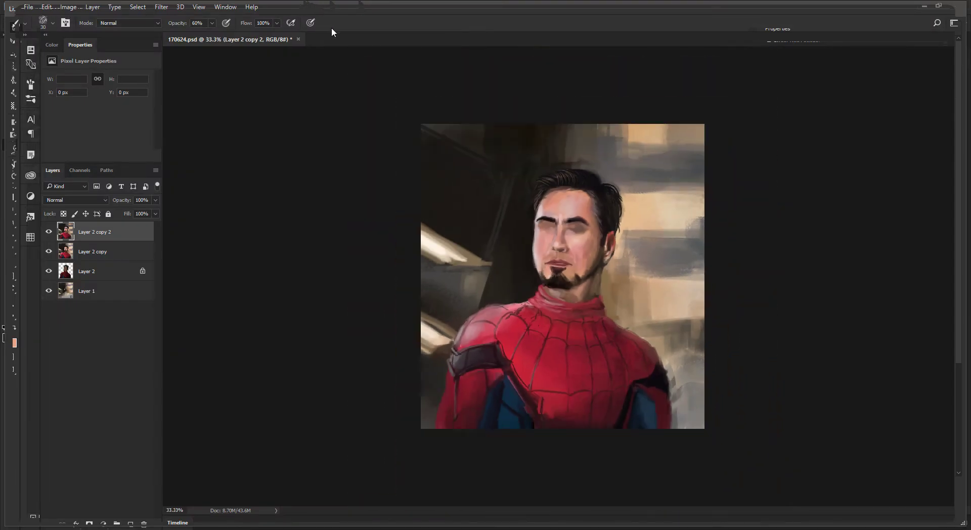
Darken the beard's lower edge under the chin with sampled skin and beard tones, using a 35 px brush at 30% opacity
{"action": "key", "text": "ctrl+plus"}
{"action": "key", "text": "ctrl+plus"}
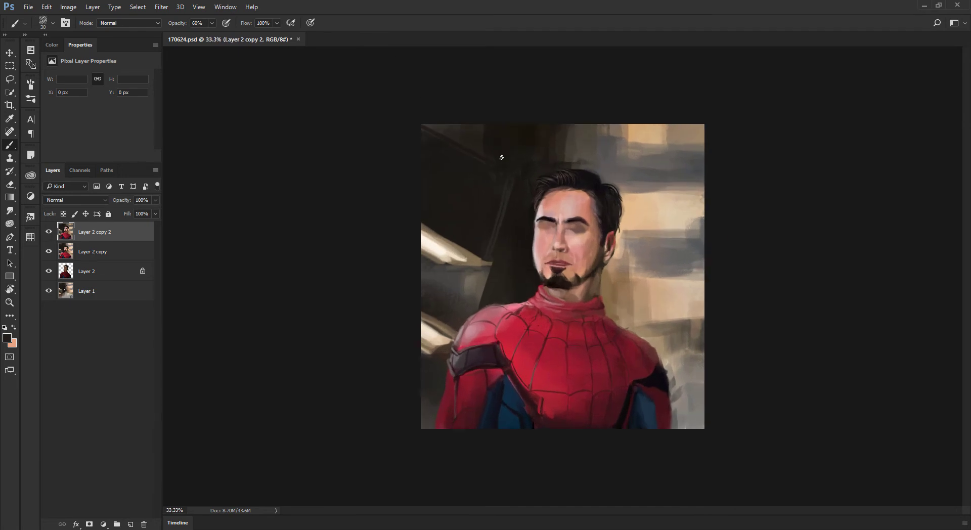
{"action": "key", "text": "ctrl+plus"}
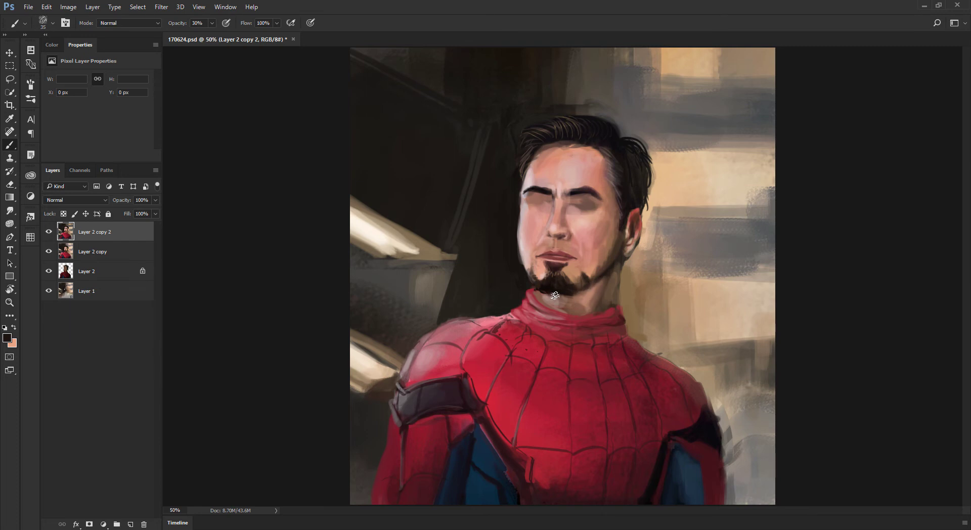
{"action": "key", "text": "ctrl+plus"}
{"action": "key", "text": "ctrl+minus"}
{"action": "left_click_drag", "start_coordinate": [592, 294], "coordinate": [541, 297]}
{"action": "left_click", "coordinate": [595, 300], "text": "alt"}
{"action": "key", "text": "ctrl+plus"}
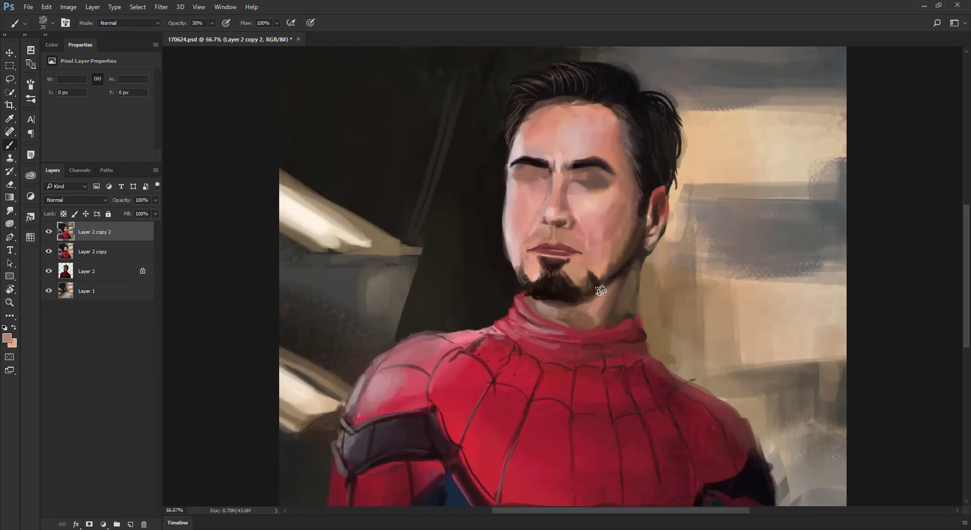
{"action": "left_click", "coordinate": [561, 293], "text": "alt"}
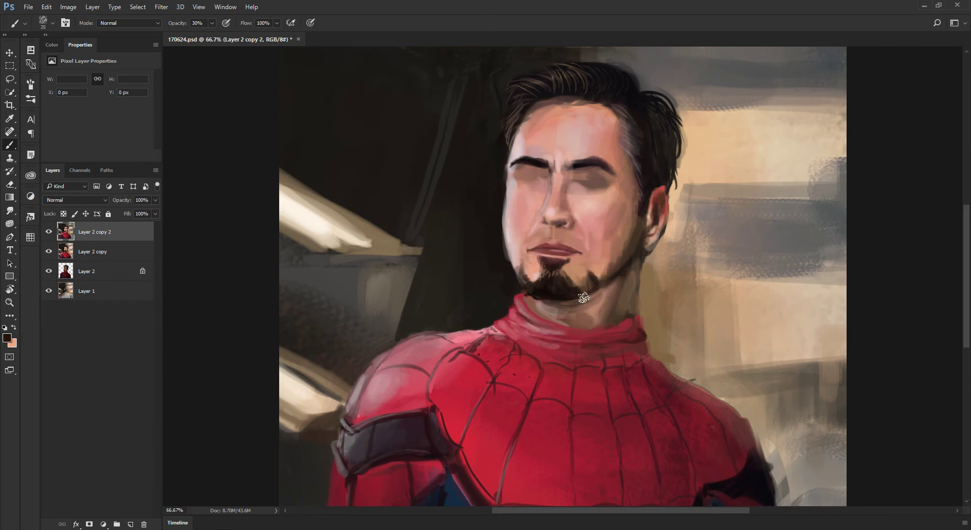
{"action": "mouse_move", "coordinate": [552, 302]}
{"action": "left_mouse_down"}
{"action": "mouse_move", "coordinate": [609, 291]}
{"action": "mouse_move", "coordinate": [527, 297]}
{"action": "left_mouse_up"}
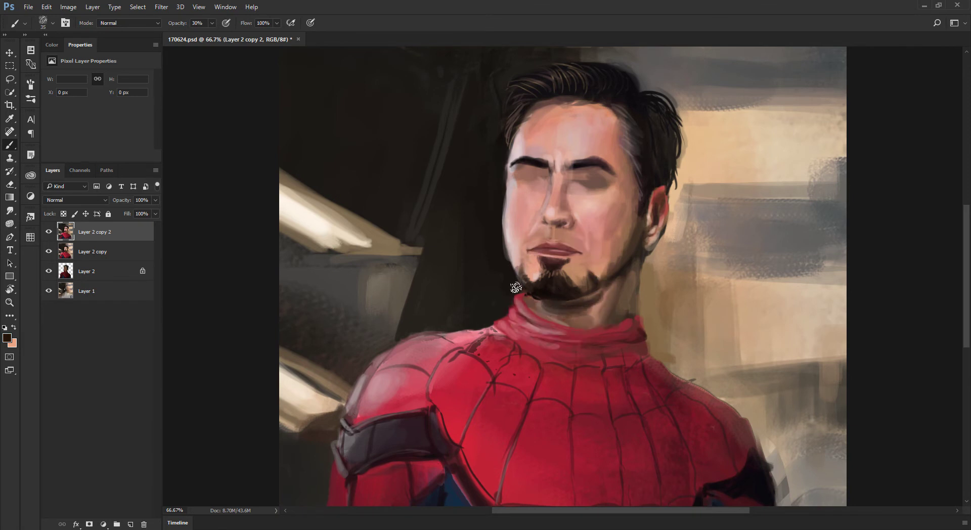
Duplicate Layer 2 copy 2 to continue the face details on a new copy
{"action": "key", "text": "ctrl+minus"}
{"action": "key", "text": "ctrl+minus"}
{"action": "key", "text": "ctrl+plus"}
{"action": "key", "text": "ctrl+plus"}
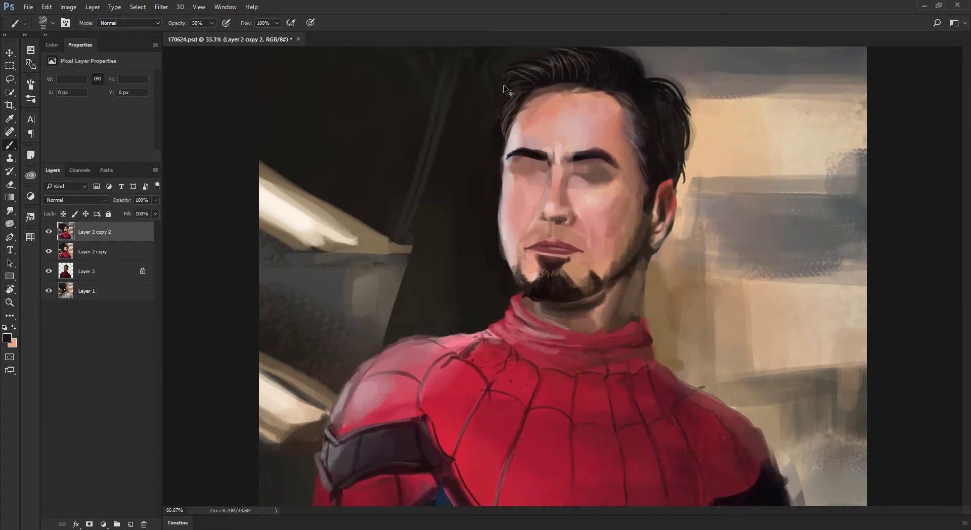
{"action": "key", "text": "ctrl+plus"}
{"action": "key", "text": "ctrl+plus"}
{"action": "mouse_move", "coordinate": [448, 217]}
{"action": "left_mouse_down"}
{"action": "mouse_move", "coordinate": [469, 262]}
{"action": "mouse_move", "coordinate": [440, 212]}
{"action": "mouse_move", "coordinate": [444, 223]}
{"action": "left_mouse_up"}
{"action": "key", "text": "ctrl+j"}
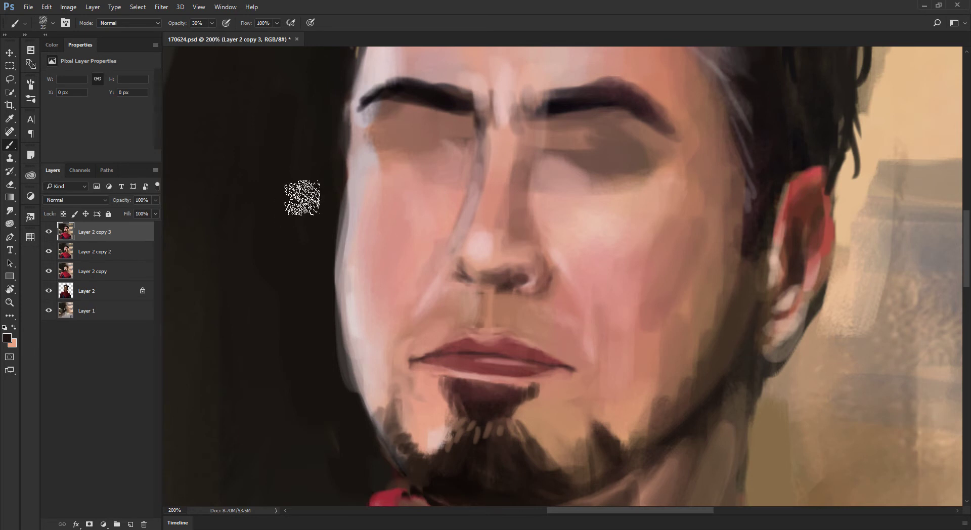
Paint a moustache in two halves above the lips with the sampled beard colour, using a small brush at 100% opacity
{"action": "left_click", "coordinate": [504, 466], "text": "alt"}
{"action": "key", "text": "bracketleft"}
{"action": "key", "text": "0"}
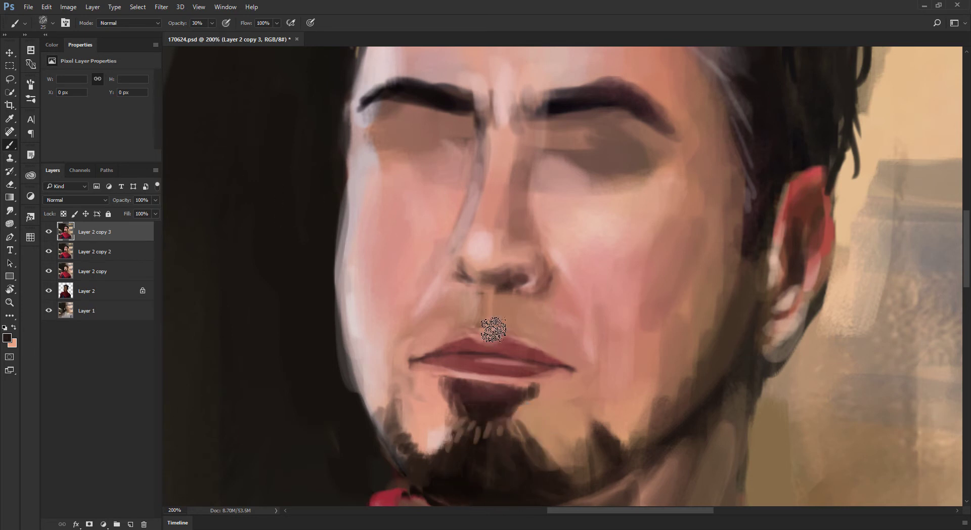
{"action": "key", "text": "bracketleft"}
{"action": "mouse_move", "coordinate": [471, 309]}
{"action": "left_mouse_down"}
{"action": "mouse_move", "coordinate": [447, 316]}
{"action": "mouse_move", "coordinate": [461, 319]}
{"action": "mouse_move", "coordinate": [462, 304]}
{"action": "mouse_move", "coordinate": [424, 341]}
{"action": "mouse_move", "coordinate": [405, 345]}
{"action": "mouse_move", "coordinate": [425, 339]}
{"action": "left_mouse_up"}
{"action": "mouse_move", "coordinate": [493, 310]}
{"action": "left_mouse_down"}
{"action": "mouse_move", "coordinate": [536, 335]}
{"action": "mouse_move", "coordinate": [552, 329]}
{"action": "mouse_move", "coordinate": [562, 342]}
{"action": "mouse_move", "coordinate": [554, 349]}
{"action": "mouse_move", "coordinate": [557, 341]}
{"action": "mouse_move", "coordinate": [572, 355]}
{"action": "mouse_move", "coordinate": [574, 346]}
{"action": "mouse_move", "coordinate": [586, 389]}
{"action": "left_mouse_up"}
{"action": "key", "text": "bracketleft"}
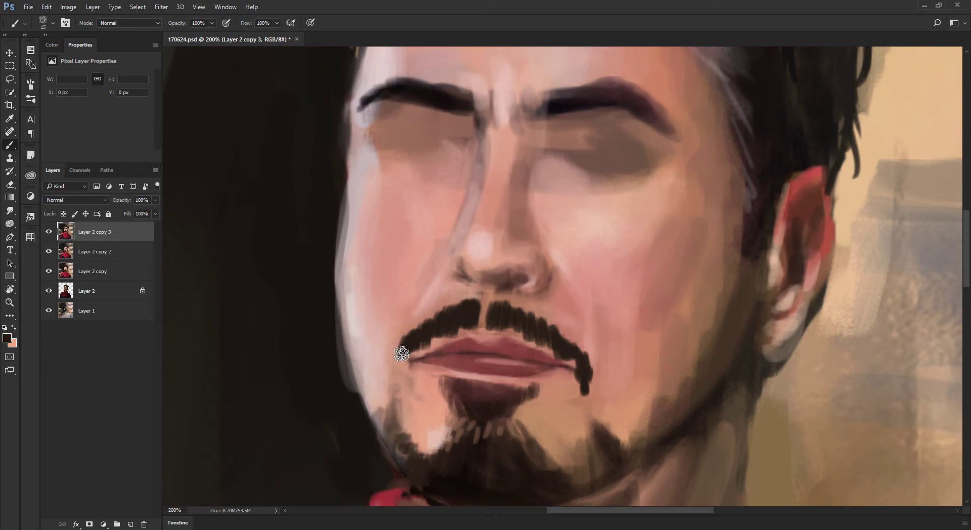
{"action": "left_click_drag", "start_coordinate": [402, 351], "coordinate": [398, 366]}
Soften and shorten the moustache's outer ends with the Eraser, reducing its size to 125 px
{"action": "key", "text": "e"}
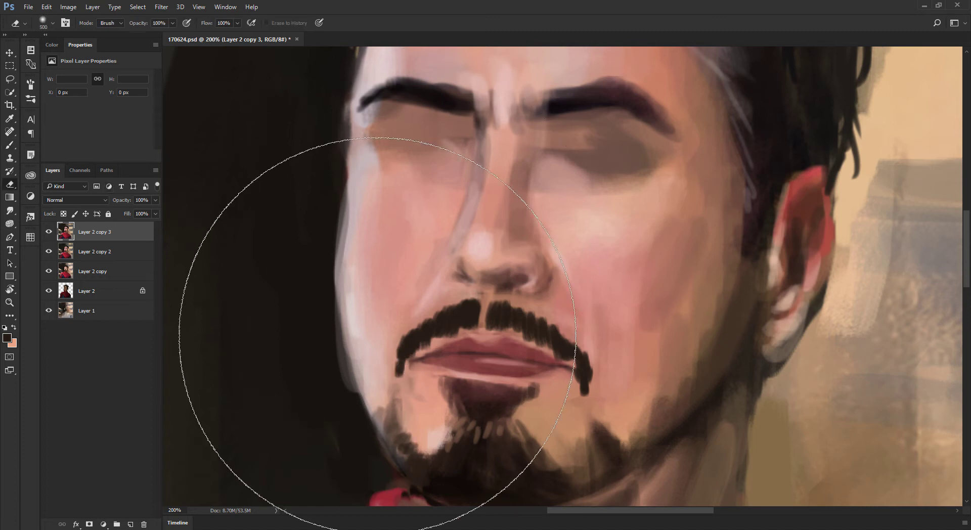
{"action": "key", "text": "bracketleft"}
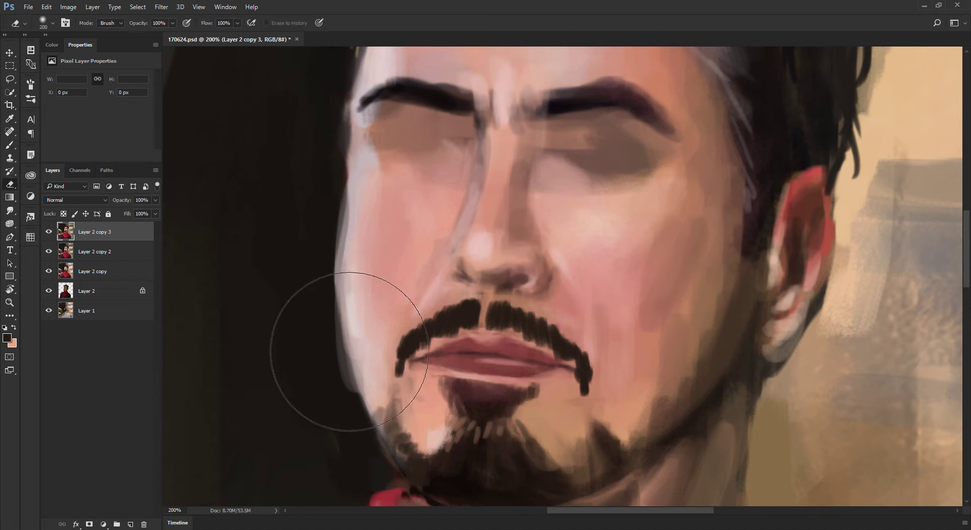
{"action": "key", "text": "bracketleft"}
{"action": "key", "text": "bracketleft"}
{"action": "key", "text": "bracketleft"}
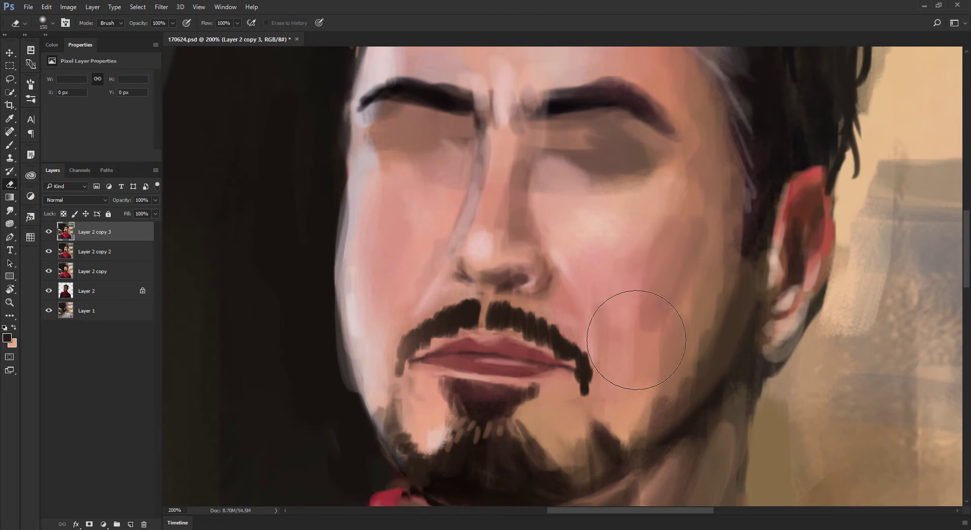
{"action": "mouse_move", "coordinate": [626, 382]}
{"action": "left_mouse_down"}
{"action": "mouse_move", "coordinate": [624, 347]}
{"action": "mouse_move", "coordinate": [626, 367]}
{"action": "mouse_move", "coordinate": [613, 360]}
{"action": "mouse_move", "coordinate": [606, 374]}
{"action": "mouse_move", "coordinate": [615, 355]}
{"action": "mouse_move", "coordinate": [622, 361]}
{"action": "mouse_move", "coordinate": [634, 347]}
{"action": "mouse_move", "coordinate": [614, 346]}
{"action": "mouse_move", "coordinate": [618, 390]}
{"action": "left_mouse_up"}
{"action": "key", "text": "bracketleft"}
{"action": "key", "text": "bracketleft"}
{"action": "key", "text": "bracketleft"}
{"action": "key", "text": "bracketleft"}
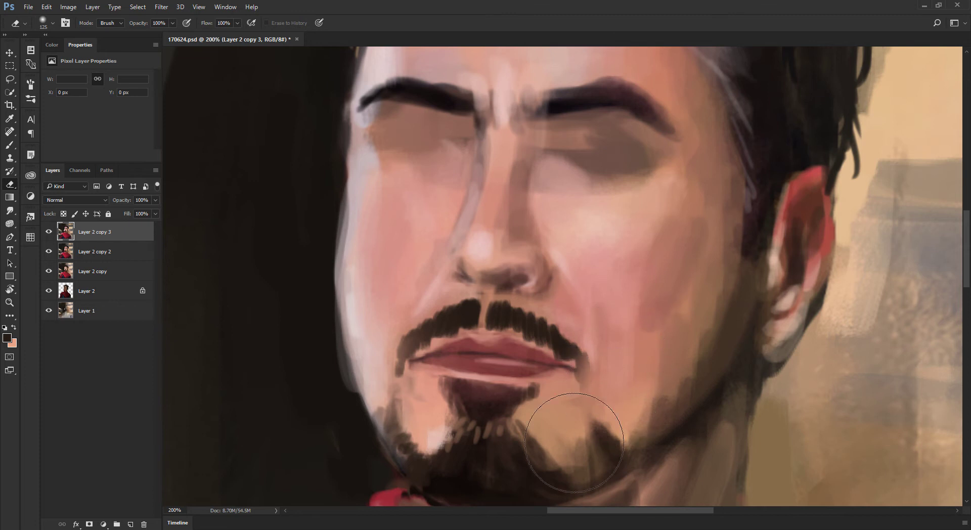
Trim the moustache's upper edge with the Eraser and check it against the whole portrait
{"action": "mouse_move", "coordinate": [425, 298]}
{"action": "left_mouse_down"}
{"action": "mouse_move", "coordinate": [385, 314]}
{"action": "mouse_move", "coordinate": [431, 288]}
{"action": "mouse_move", "coordinate": [534, 271]}
{"action": "mouse_move", "coordinate": [484, 270]}
{"action": "mouse_move", "coordinate": [479, 284]}
{"action": "mouse_move", "coordinate": [571, 318]}
{"action": "mouse_move", "coordinate": [539, 307]}
{"action": "left_mouse_up"}
{"action": "key", "text": "bracketleft"}
{"action": "key", "text": "ctrl+minus"}
{"action": "key", "text": "ctrl+plus"}
{"action": "key", "text": "bracketright"}
{"action": "key", "text": "ctrl+minus"}
{"action": "key", "text": "ctrl+minus"}
{"action": "key", "text": "ctrl+minus"}
{"action": "key", "text": "ctrl+minus"}
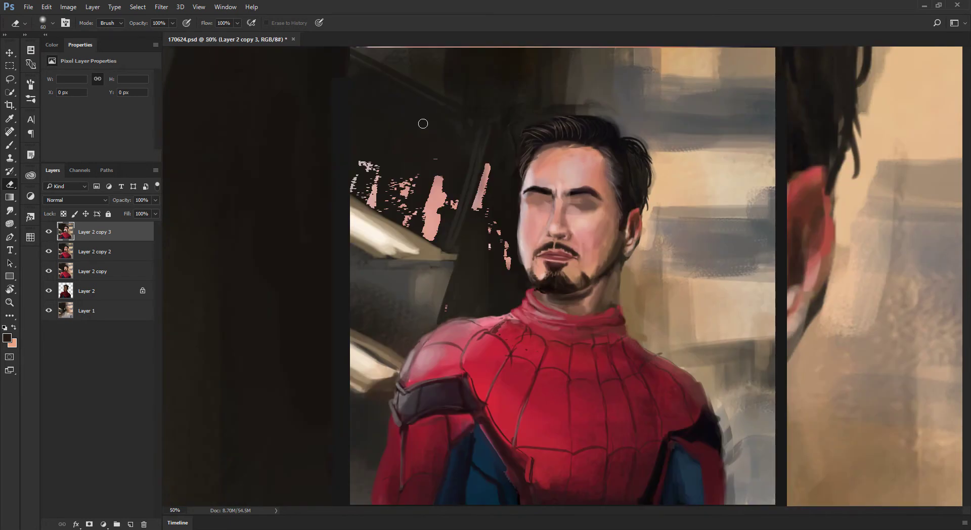
Extend both moustache ends down beside the mouth with a sampled dark tone, using a 15 px brush at 30% opacity
{"action": "key", "text": "ctrl+plus"}
{"action": "key", "text": "ctrl+plus"}
{"action": "key", "text": "ctrl+plus"}
{"action": "key", "text": "bracketleft"}
{"action": "key", "text": "b"}
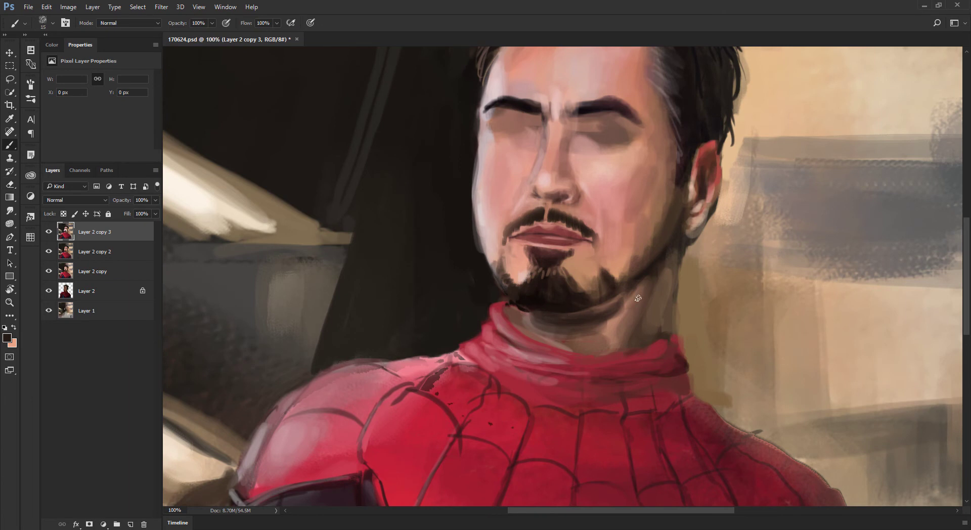
{"action": "key", "text": "ctrl+plus"}
{"action": "left_click", "coordinate": [608, 190], "text": "alt"}
{"action": "key", "text": "bracketleft"}
{"action": "key", "text": "bracketleft"}
{"action": "key", "text": "bracketleft"}
{"action": "key", "text": "b"}
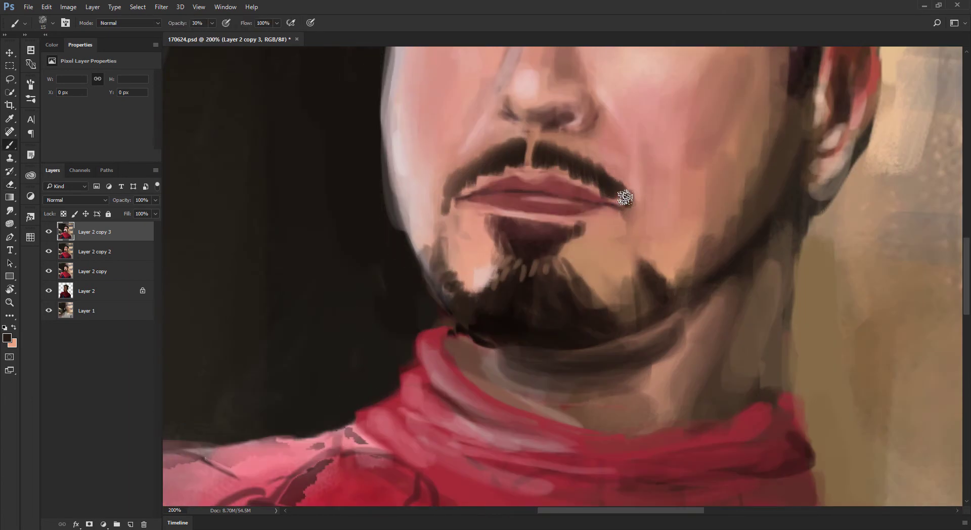
{"action": "left_click_drag", "start_coordinate": [622, 198], "coordinate": [630, 232]}
{"action": "left_click_drag", "start_coordinate": [450, 190], "coordinate": [443, 244]}
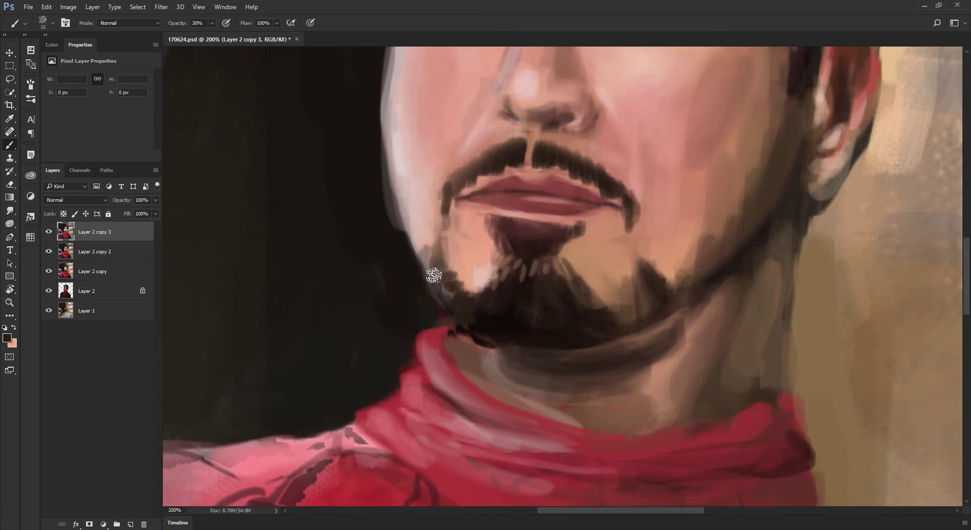
Paint the area below the lower lip with sampled pink and deepen the upper lip with dark red at 30% opacity
{"action": "left_click", "coordinate": [537, 218], "text": "alt"}
{"action": "mouse_move", "coordinate": [514, 219]}
{"action": "left_mouse_down"}
{"action": "mouse_move", "coordinate": [488, 215]}
{"action": "mouse_move", "coordinate": [576, 223]}
{"action": "left_mouse_up"}
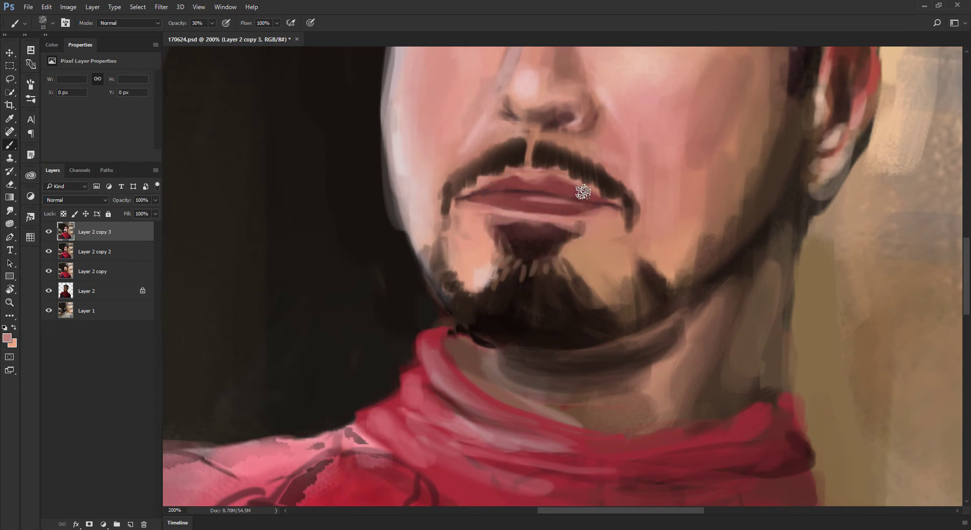
{"action": "right_click", "coordinate": [630, 186], "text": "alt+shift"}
{"action": "mouse_move", "coordinate": [532, 187]}
{"action": "left_mouse_down"}
{"action": "mouse_move", "coordinate": [501, 188]}
{"action": "mouse_move", "coordinate": [565, 191]}
{"action": "left_mouse_up"}
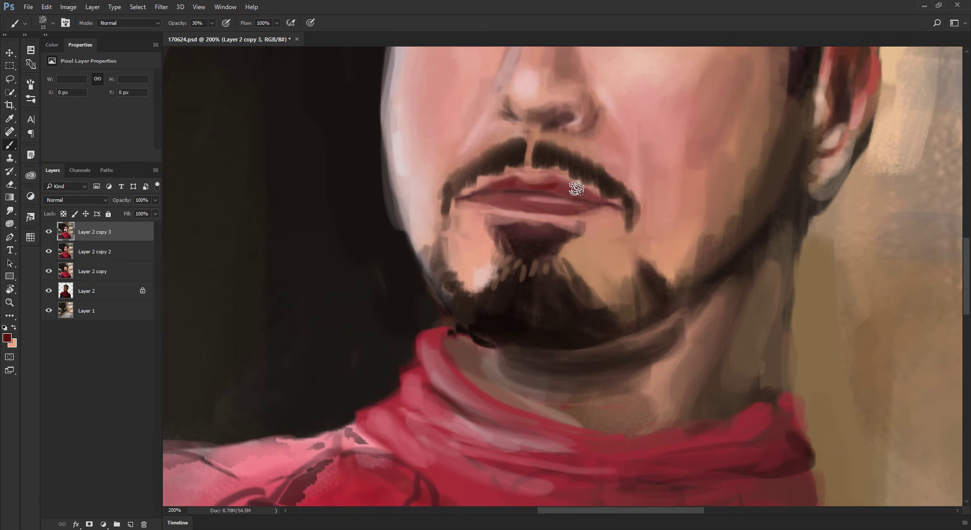
Tint the lips with crimson and sampled lip tones, using a 15 px brush at 20% opacity
{"action": "left_click", "coordinate": [565, 184], "text": "alt"}
{"action": "right_click", "coordinate": [623, 182], "text": "alt+shift"}
{"action": "mouse_move", "coordinate": [623, 182]}
{"action": "left_mouse_down"}
{"action": "mouse_move", "coordinate": [647, 167]}
{"action": "mouse_move", "coordinate": [674, 212]}
{"action": "mouse_move", "coordinate": [676, 152]}
{"action": "mouse_move", "coordinate": [617, 174]}
{"action": "left_mouse_up"}
{"action": "key", "text": "2"}
{"action": "mouse_move", "coordinate": [554, 187]}
{"action": "left_mouse_down"}
{"action": "mouse_move", "coordinate": [479, 184]}
{"action": "mouse_move", "coordinate": [554, 204]}
{"action": "mouse_move", "coordinate": [504, 189]}
{"action": "mouse_move", "coordinate": [447, 201]}
{"action": "mouse_move", "coordinate": [541, 198]}
{"action": "left_mouse_up"}
{"action": "left_click", "coordinate": [566, 186], "text": "alt"}
{"action": "left_click", "coordinate": [535, 186], "text": "alt"}
{"action": "key", "text": "bracketleft"}
{"action": "key", "text": "bracketright"}
{"action": "key", "text": "bracketright"}
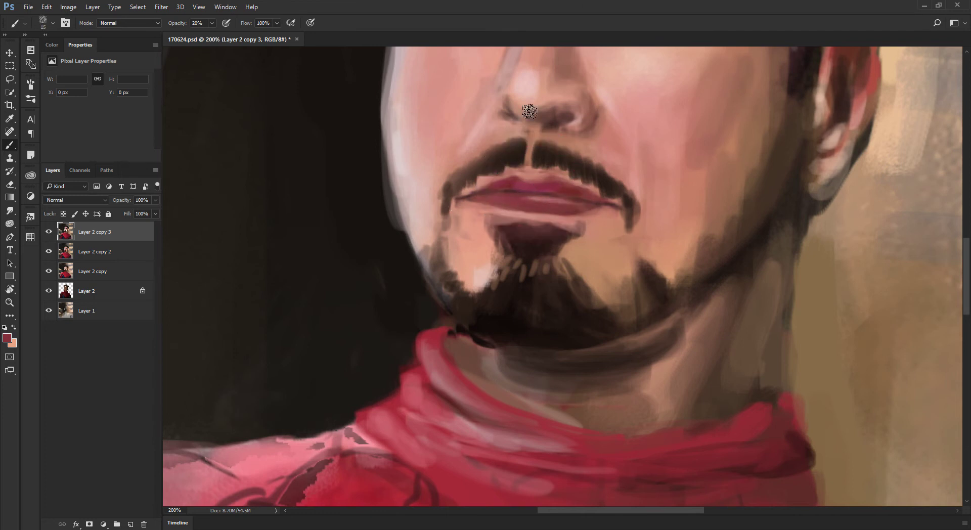
{"action": "key", "text": "ctrl+minus"}
{"action": "key", "text": "ctrl+minus"}
{"action": "key", "text": "ctrl+minus"}
{"action": "key", "text": "ctrl+minus"}
{"action": "key", "text": "ctrl+minus"}
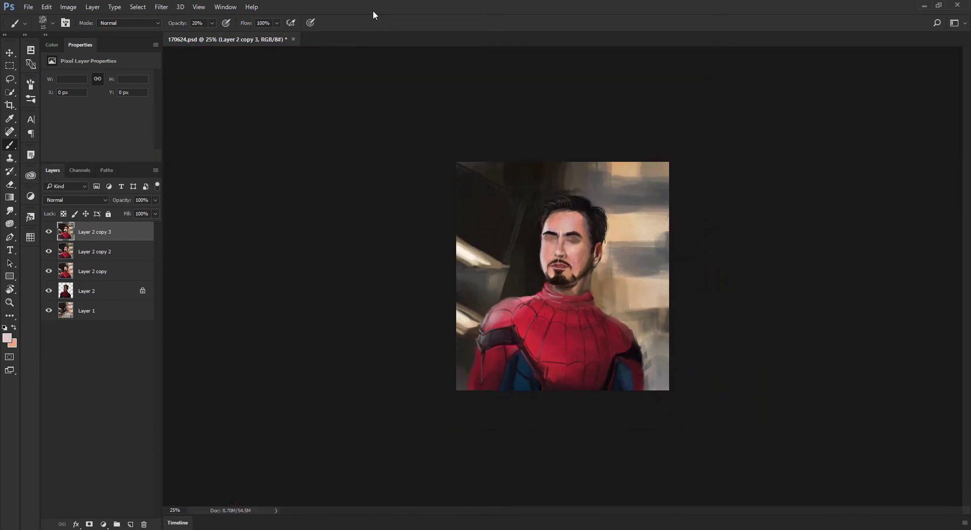
{"action": "key", "text": "ctrl+shift+x"}
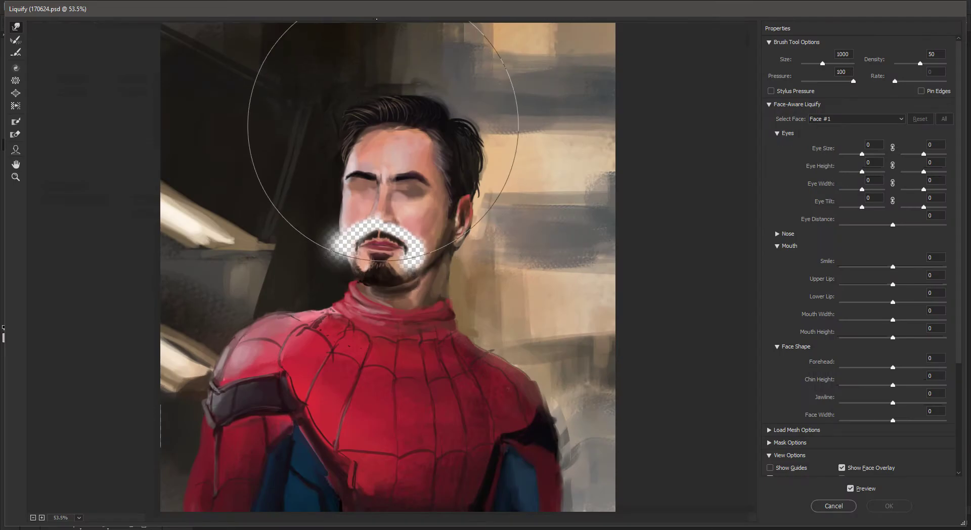
{"action": "key", "text": "Escape"}
Compare the face with and without the new moustache by toggling the visibility of Layer 2 copy 3
{"action": "left_click", "coordinate": [48, 233]}
{"action": "left_click", "coordinate": [48, 232]}
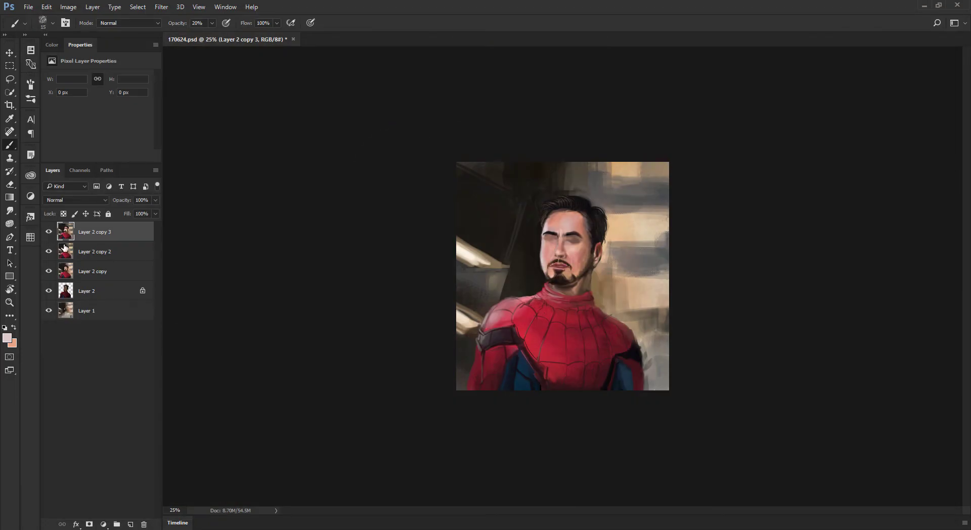
{"action": "left_click", "coordinate": [49, 232]}
{"action": "left_click", "coordinate": [49, 232]}
Compare the portrait's earlier versions by toggling the visibility of the Layer 2 copies, ending with Layer 2 copy 3 shown and active
{"action": "left_click", "coordinate": [48, 251]}
{"action": "left_click", "coordinate": [49, 289]}
{"action": "left_click", "coordinate": [48, 232]}
{"action": "left_click", "coordinate": [49, 294]}
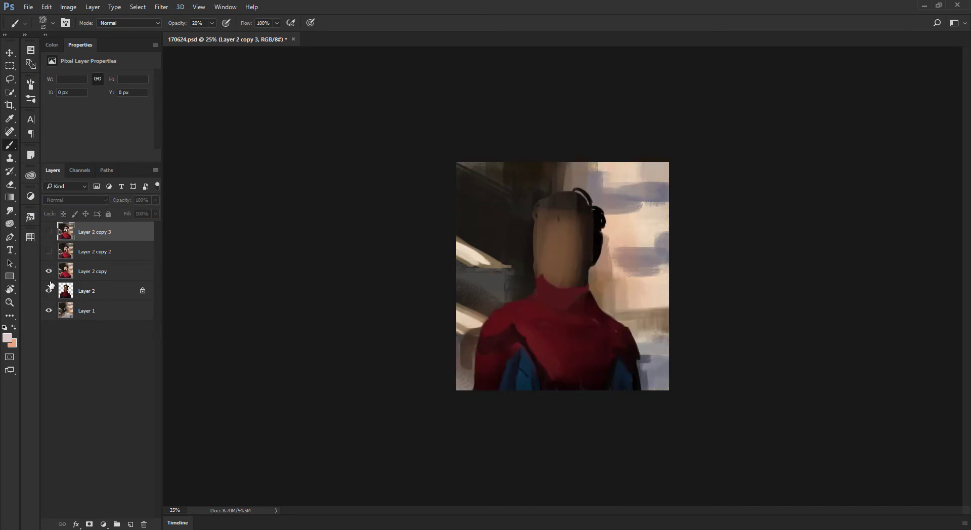
{"action": "left_click", "coordinate": [47, 272]}
{"action": "left_click", "coordinate": [48, 273]}
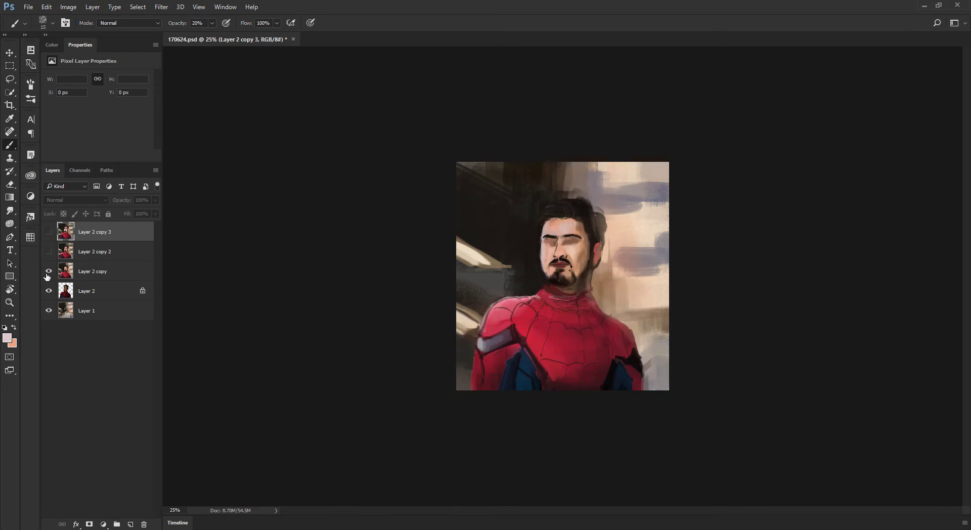
{"action": "left_click", "coordinate": [48, 272]}
{"action": "left_click", "coordinate": [48, 272]}
{"action": "left_click", "coordinate": [48, 258]}
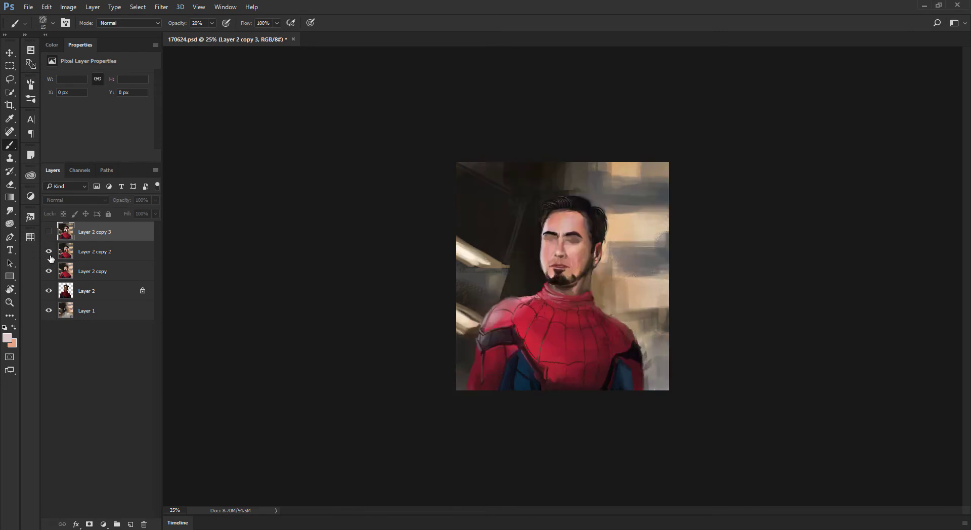
{"action": "left_click", "coordinate": [49, 251]}
{"action": "left_click", "coordinate": [48, 252]}
{"action": "left_click", "coordinate": [66, 250]}
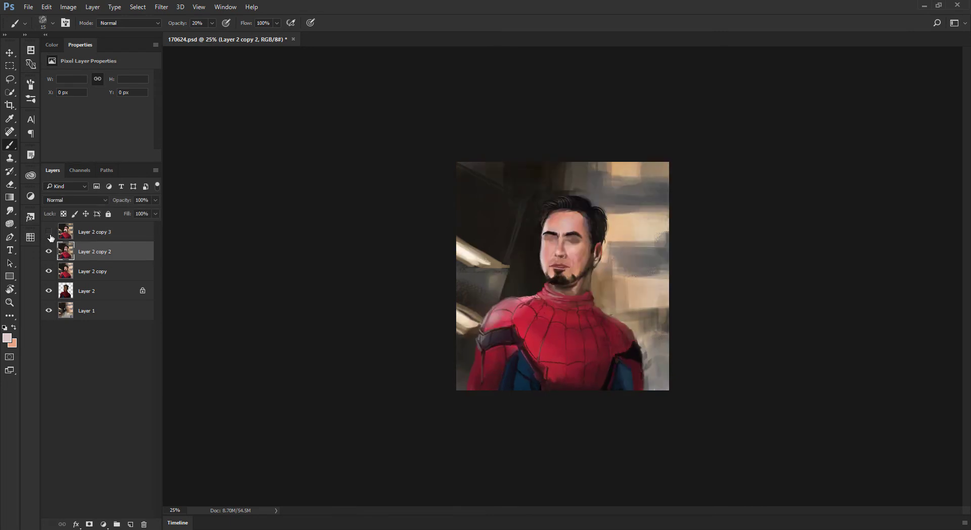
{"action": "left_click", "coordinate": [76, 231]}
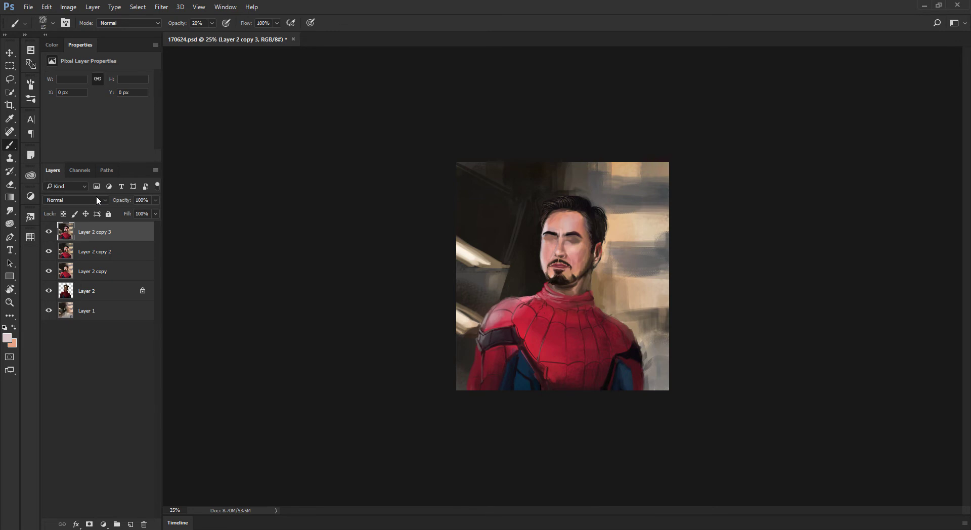
Examine the portrait's overall likeness and proportions at several magnifications
{"action": "key", "text": "ctrl+plus"}
{"action": "key", "text": "ctrl+plus"}
{"action": "key", "text": "ctrl+plus"}
{"action": "key", "text": "ctrl+minus"}
{"action": "key", "text": "ctrl+minus"}
{"action": "key", "text": "ctrl+minus"}
{"action": "key", "text": "ctrl+plus"}
{"action": "key", "text": "ctrl+plus"}
{"action": "key", "text": "ctrl+plus"}
{"action": "key", "text": "ctrl+plus"}
{"action": "key", "text": "ctrl+minus"}
{"action": "key", "text": "ctrl+minus"}
{"action": "key", "text": "ctrl+minus"}
{"action": "key", "text": "ctrl+minus"}
Sketch the man's left eye with eyelids, corners and a dark iris in a sampled dark tone, using a 10 px brush at 60% opacity
{"action": "key", "text": "ctrl+plus"}
{"action": "key", "text": "ctrl+plus"}
{"action": "key", "text": "ctrl+plus"}
{"action": "key", "text": "ctrl+plus"}
{"action": "key", "text": "ctrl+plus"}
{"action": "left_click_drag", "start_coordinate": [482, 93], "coordinate": [468, 340]}
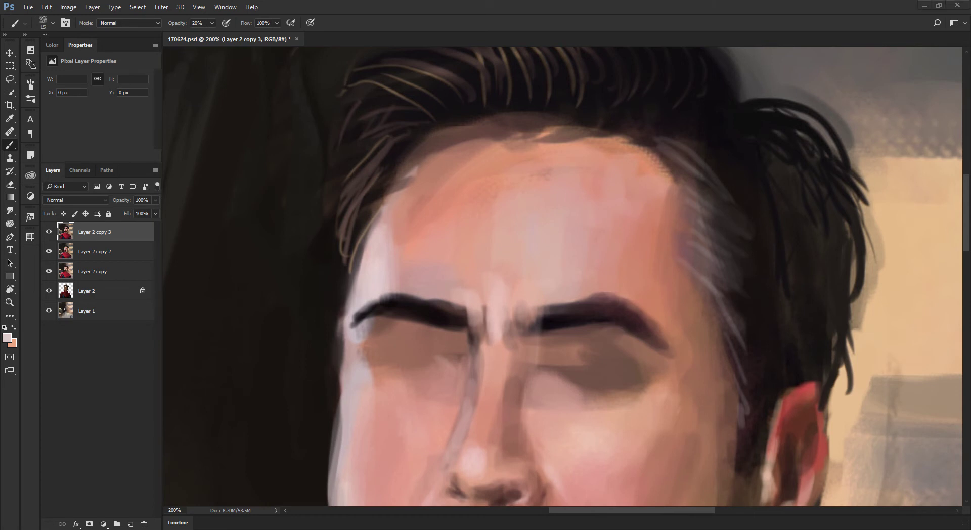
{"action": "left_click_drag", "start_coordinate": [459, 201], "coordinate": [451, 140]}
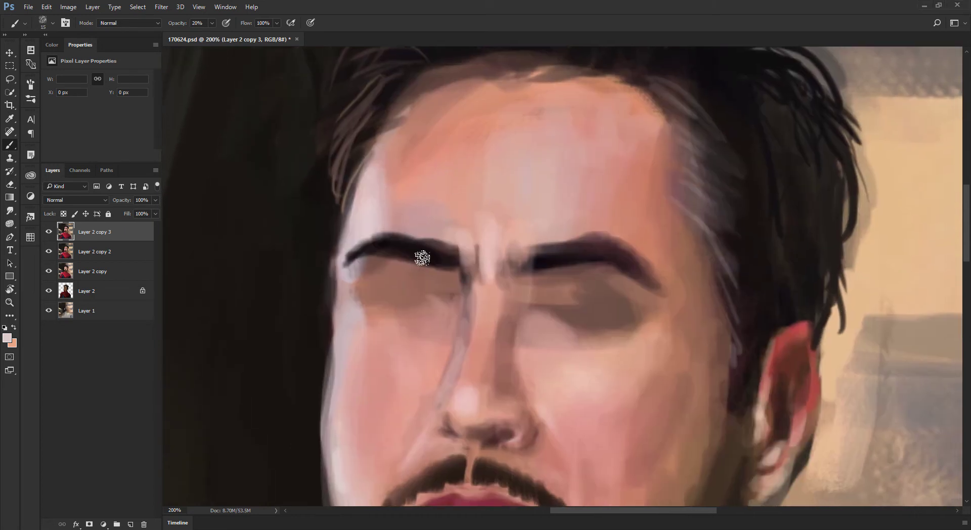
{"action": "left_click", "coordinate": [580, 386], "text": "alt"}
{"action": "key", "text": "bracketleft"}
{"action": "left_click", "coordinate": [609, 250], "text": "alt"}
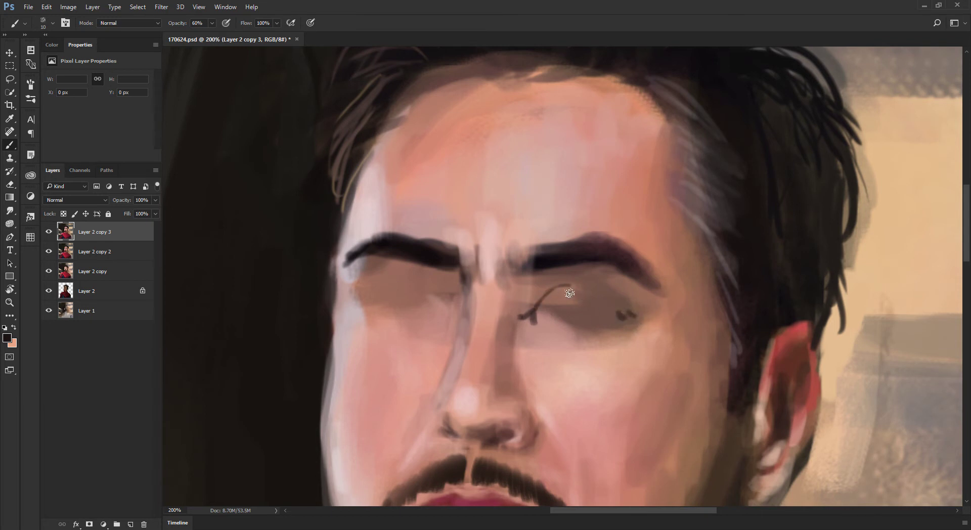
{"action": "left_click_drag", "start_coordinate": [539, 293], "coordinate": [579, 292]}
{"action": "mouse_move", "coordinate": [623, 314]}
{"action": "left_mouse_down"}
{"action": "mouse_move", "coordinate": [573, 288]}
{"action": "mouse_move", "coordinate": [547, 292]}
{"action": "mouse_move", "coordinate": [589, 288]}
{"action": "mouse_move", "coordinate": [583, 296]}
{"action": "mouse_move", "coordinate": [592, 290]}
{"action": "mouse_move", "coordinate": [557, 288]}
{"action": "mouse_move", "coordinate": [615, 309]}
{"action": "left_mouse_up"}
{"action": "mouse_move", "coordinate": [559, 289]}
{"action": "left_mouse_down"}
{"action": "mouse_move", "coordinate": [627, 314]}
{"action": "mouse_move", "coordinate": [548, 296]}
{"action": "left_mouse_up"}
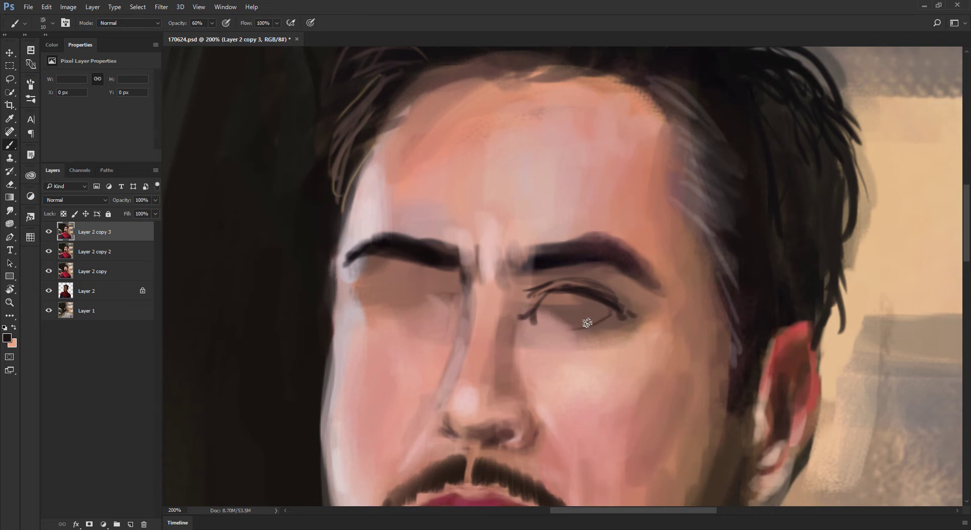
{"action": "left_click_drag", "start_coordinate": [587, 324], "coordinate": [545, 321]}
{"action": "mouse_move", "coordinate": [539, 314]}
{"action": "left_mouse_down"}
{"action": "mouse_move", "coordinate": [572, 328]}
{"action": "mouse_move", "coordinate": [592, 318]}
{"action": "left_mouse_up"}
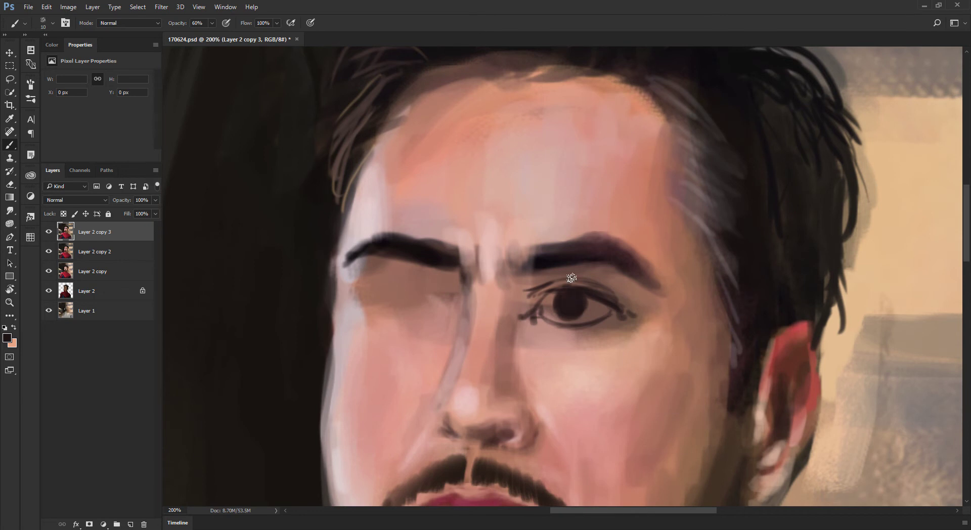
Tint the left iris dark red and lighten the eye white and inner corner with pink, using a 9 px brush at 30% opacity
{"action": "left_click", "coordinate": [571, 302], "text": "alt"}
{"action": "right_click", "coordinate": [663, 224], "text": "alt+shift"}
{"action": "left_click", "coordinate": [608, 202], "text": "alt"}
{"action": "right_click", "coordinate": [657, 195], "text": "alt+shift"}
{"action": "left_click_drag", "start_coordinate": [666, 190], "coordinate": [632, 264]}
{"action": "left_click", "coordinate": [585, 256], "text": "alt"}
{"action": "key", "text": "bracketright"}
{"action": "key", "text": "6"}
{"action": "key", "text": "bracketright"}
{"action": "key", "text": "bracketleft"}
{"action": "left_click", "coordinate": [565, 293], "text": "alt"}
{"action": "mouse_move", "coordinate": [557, 286]}
{"action": "left_mouse_down"}
{"action": "mouse_move", "coordinate": [526, 306]}
{"action": "mouse_move", "coordinate": [481, 382]}
{"action": "mouse_move", "coordinate": [502, 345]}
{"action": "left_mouse_up"}
{"action": "mouse_move", "coordinate": [530, 303]}
{"action": "left_mouse_down"}
{"action": "mouse_move", "coordinate": [559, 330]}
{"action": "mouse_move", "coordinate": [659, 317]}
{"action": "mouse_move", "coordinate": [549, 317]}
{"action": "mouse_move", "coordinate": [601, 312]}
{"action": "mouse_move", "coordinate": [558, 317]}
{"action": "left_mouse_up"}
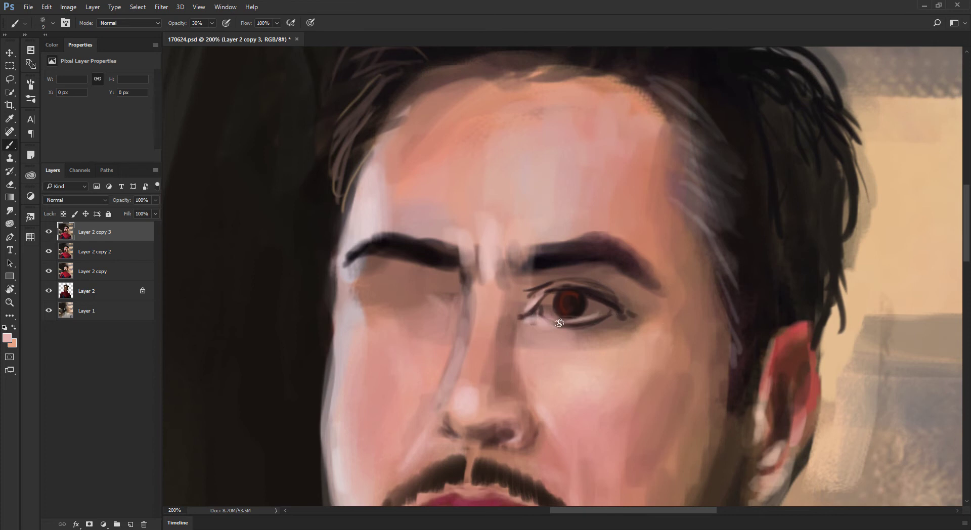
Shade the skin just under the left eye's lower lid with a sampled dark tone at 30% opacity
{"action": "left_click", "coordinate": [606, 317], "text": "alt"}
{"action": "left_click", "coordinate": [588, 323], "text": "alt"}
{"action": "left_click_drag", "start_coordinate": [602, 331], "coordinate": [547, 324]}
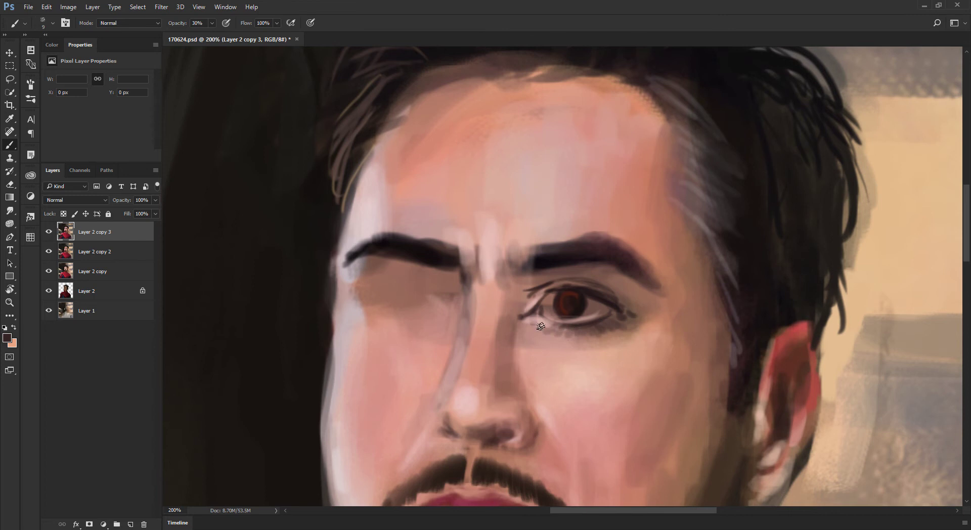
Soften the shadow under the left eye with sampled cheek tones, using a 20 px brush at 10% opacity
{"action": "left_click", "coordinate": [596, 314], "text": "alt"}
{"action": "left_click", "coordinate": [598, 392], "text": "alt"}
{"action": "left_click_drag", "start_coordinate": [590, 384], "coordinate": [602, 429], "text": "alt"}
{"action": "right_click", "coordinate": [709, 383], "text": "alt+shift"}
{"action": "left_click_drag", "start_coordinate": [739, 372], "coordinate": [737, 376], "text": "alt+shift"}
{"action": "key", "text": "bracketright"}
{"action": "key", "text": "bracketright"}
{"action": "key", "text": "bracketright"}
{"action": "left_click_drag", "start_coordinate": [613, 322], "coordinate": [542, 339]}
{"action": "left_click_drag", "start_coordinate": [607, 339], "coordinate": [555, 345]}
Blend the area between the left eye and cheek with lighter sampled peach tones at 10% opacity, using a larger brush
{"action": "left_click", "coordinate": [590, 369], "text": "alt"}
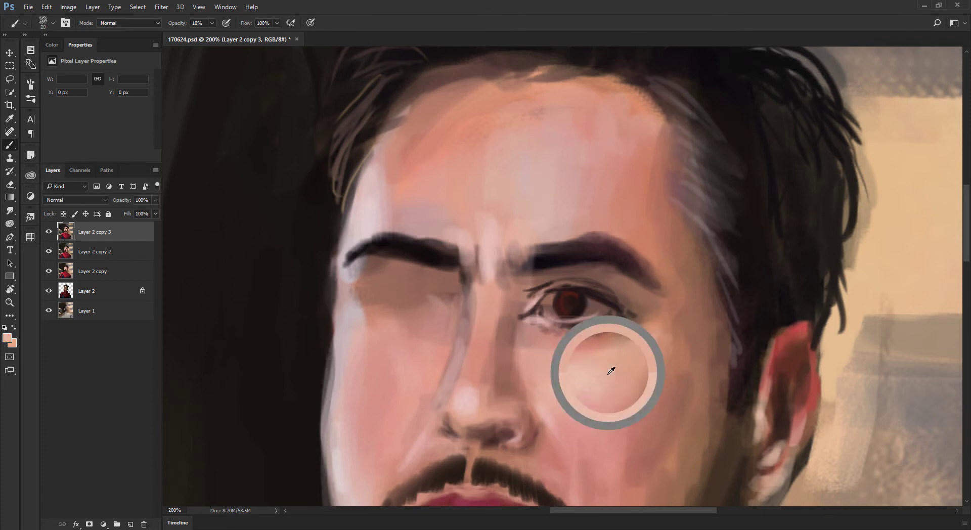
{"action": "right_click", "coordinate": [713, 320], "text": "alt+shift"}
{"action": "key", "text": "bracketright"}
{"action": "key", "text": "bracketright"}
{"action": "key", "text": "bracketright"}
{"action": "left_click", "coordinate": [579, 372], "text": "alt"}
{"action": "right_click", "coordinate": [664, 339], "text": "alt+shift"}
{"action": "key", "text": "bracketleft"}
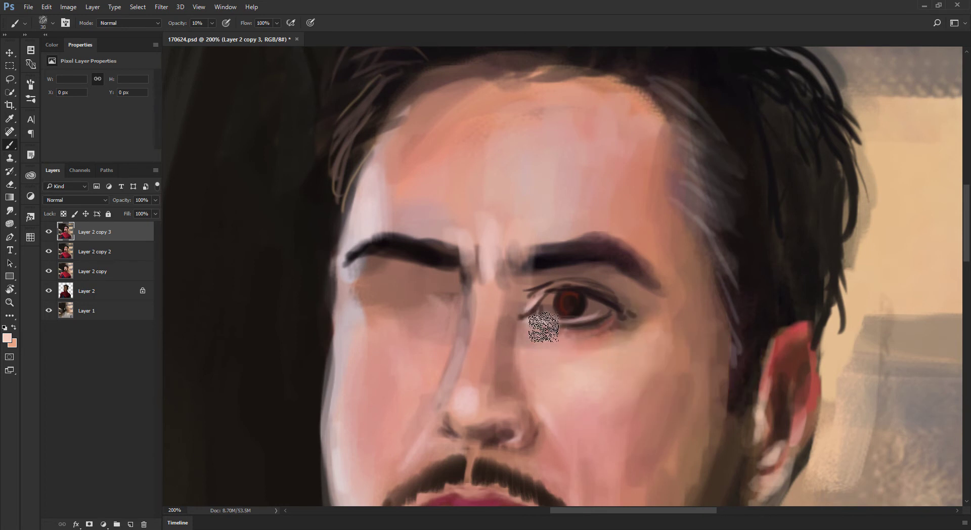
{"action": "mouse_move", "coordinate": [585, 349]}
{"action": "left_mouse_down"}
{"action": "mouse_move", "coordinate": [577, 366]}
{"action": "mouse_move", "coordinate": [593, 346]}
{"action": "mouse_move", "coordinate": [567, 363]}
{"action": "mouse_move", "coordinate": [567, 351]}
{"action": "left_mouse_up"}
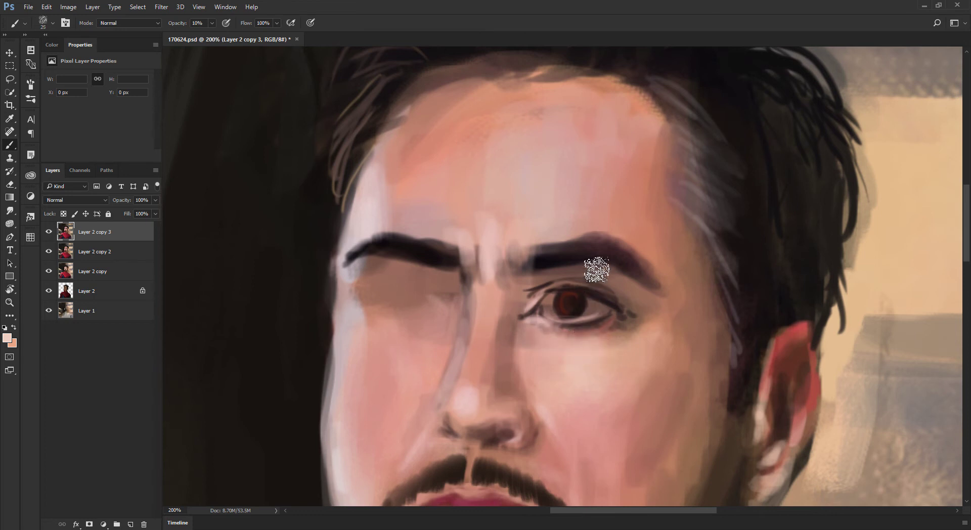
Lighten the upper eyelid between the left eye and brow with peach at 10% opacity, using brush sizes from 10 to 25 px
{"action": "key", "text": "bracketleft"}
{"action": "key", "text": "bracketleft"}
{"action": "key", "text": "bracketleft"}
{"action": "key", "text": "bracketleft"}
{"action": "left_click", "coordinate": [648, 231], "text": "alt"}
{"action": "left_click", "coordinate": [657, 233], "text": "alt"}
{"action": "left_click_drag", "start_coordinate": [650, 204], "coordinate": [642, 189]}
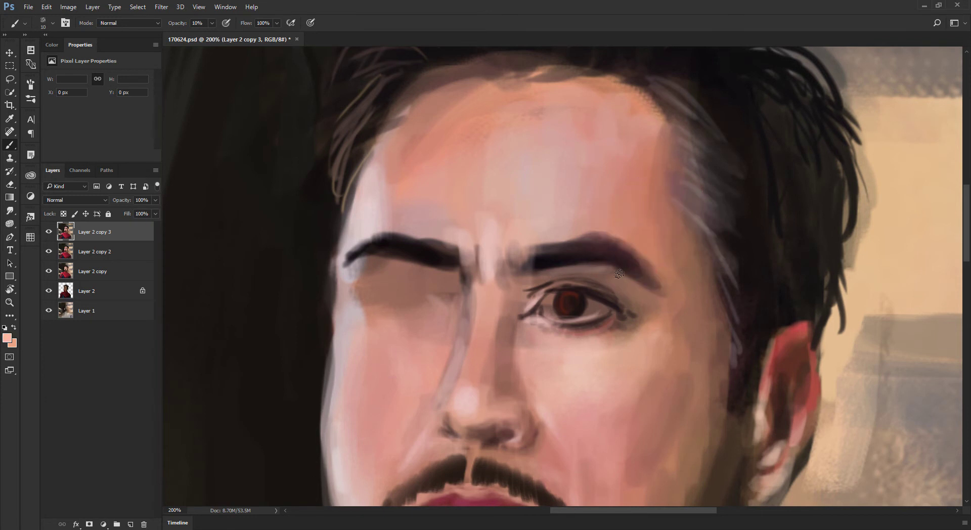
{"action": "key", "text": "bracketright"}
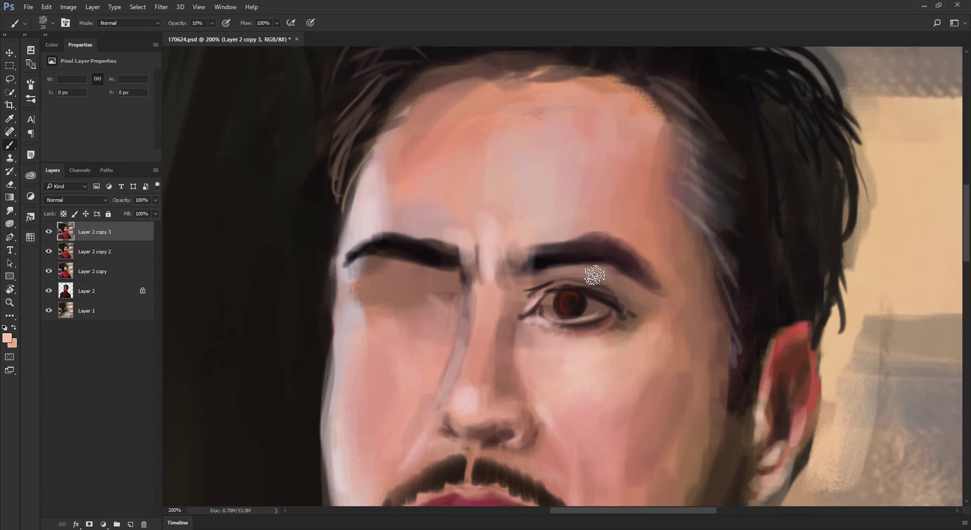
{"action": "key", "text": "bracketleft"}
{"action": "key", "text": "bracketright"}
{"action": "key", "text": "bracketright"}
{"action": "key", "text": "bracketright"}
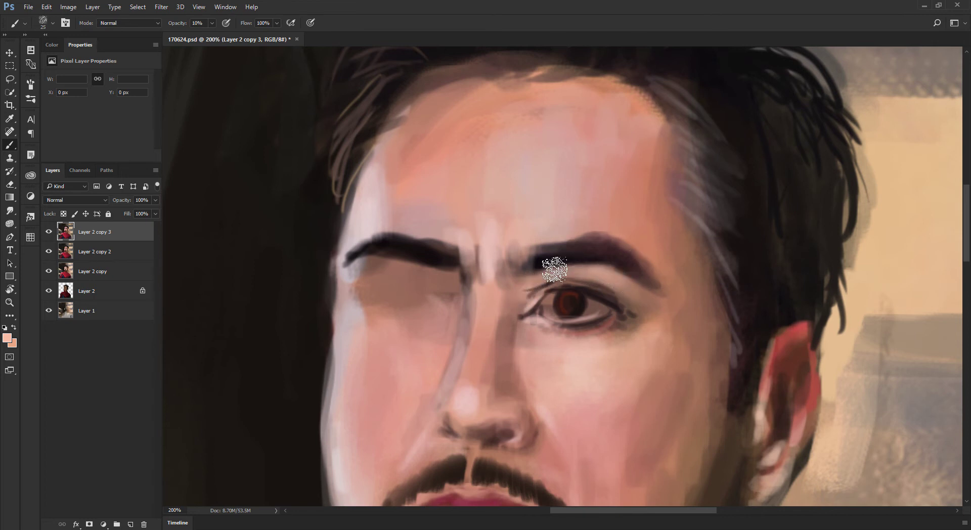
Refine the left eye's lid crease and outer corner with sampled skin tones, using a 7 px brush at 10% opacity
{"action": "key", "text": "bracketleft"}
{"action": "key", "text": "bracketleft"}
{"action": "key", "text": "bracketleft"}
{"action": "key", "text": "bracketleft"}
{"action": "key", "text": "bracketleft"}
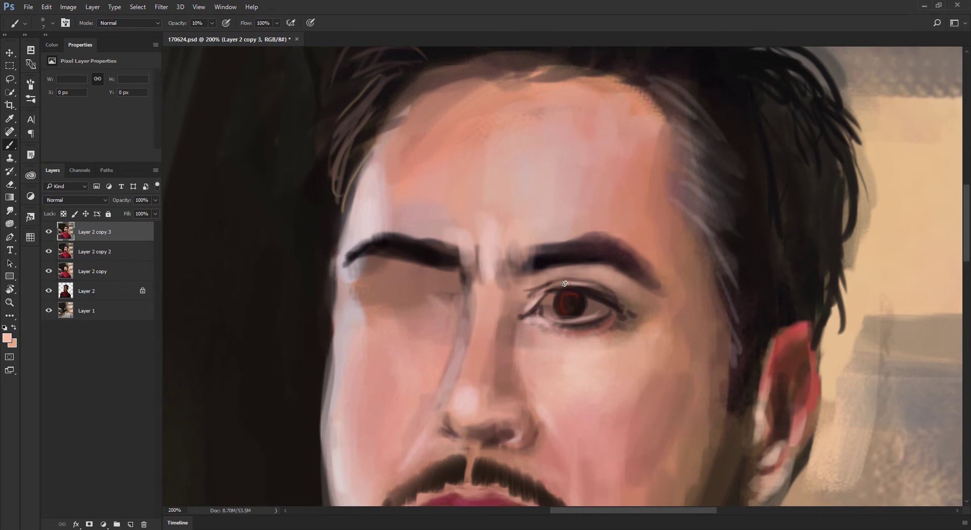
{"action": "left_click", "coordinate": [587, 316], "text": "alt"}
{"action": "left_click", "coordinate": [590, 306], "text": "alt"}
{"action": "right_click", "coordinate": [635, 279], "text": "alt+shift"}
{"action": "mouse_move", "coordinate": [635, 269]}
{"action": "left_mouse_down"}
{"action": "mouse_move", "coordinate": [620, 256]}
{"action": "mouse_move", "coordinate": [629, 262]}
{"action": "left_mouse_up"}
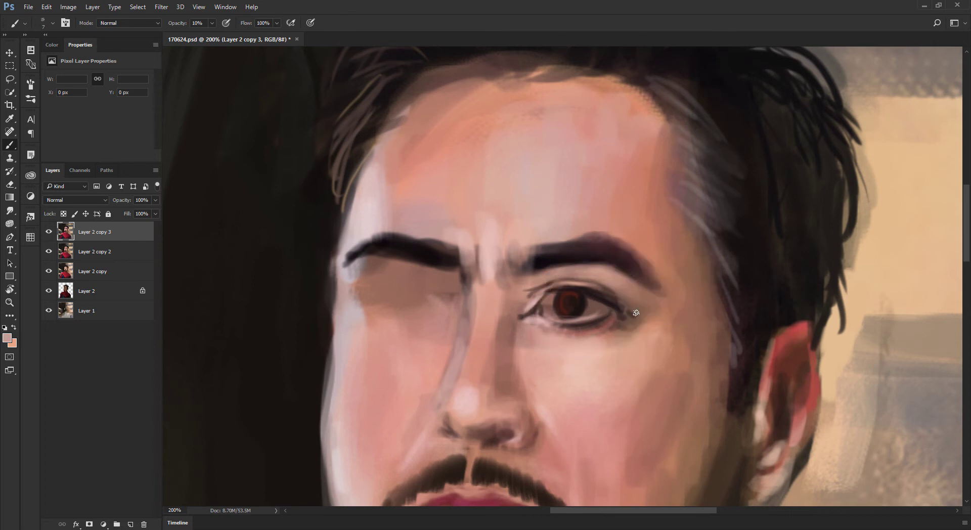
Add a pale pink catchlight to the left iris at 80% opacity
{"action": "left_click", "coordinate": [581, 305], "text": "alt"}
{"action": "left_click", "coordinate": [594, 303], "text": "alt"}
{"action": "left_click_drag", "start_coordinate": [635, 217], "coordinate": [613, 185], "text": "alt+shift"}
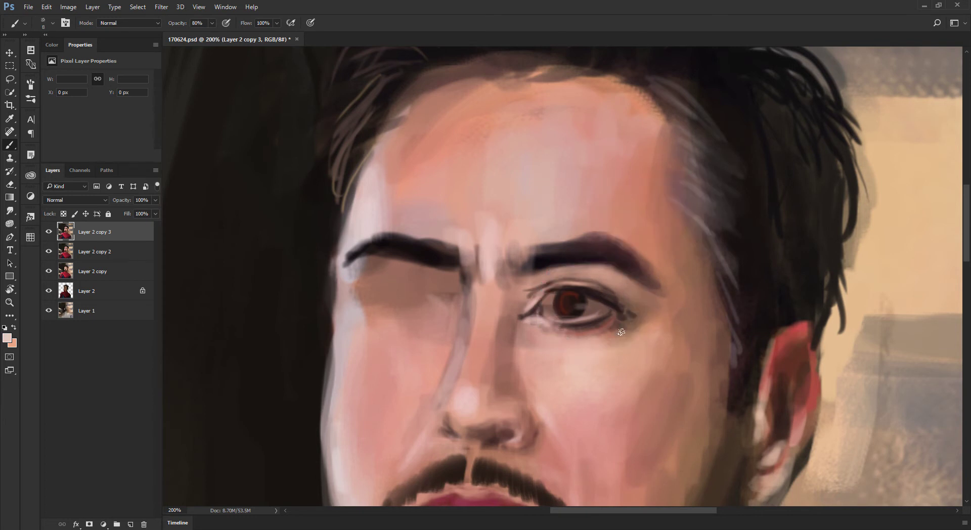
{"action": "left_click", "coordinate": [583, 304]}
{"action": "left_click_drag", "start_coordinate": [584, 305], "coordinate": [594, 307]}
Enlarge the left eye's catchlight and tint the inner corner with sampled tones, varying the small brush size
{"action": "left_click", "coordinate": [458, 499], "text": "alt"}
{"action": "key", "text": "bracketleft"}
{"action": "key", "text": "bracketleft"}
{"action": "left_click", "coordinate": [540, 307], "text": "alt"}
{"action": "left_click", "coordinate": [588, 307], "text": "alt"}
{"action": "key", "text": "bracketright"}
{"action": "key", "text": "bracketright"}
{"action": "left_click_drag", "start_coordinate": [587, 308], "coordinate": [598, 310]}
{"action": "key", "text": "bracketleft"}
Brighten the left eye's catchlight with the Dodge tool, set to Highlights at 10% exposure
{"action": "left_click", "coordinate": [11, 212]}
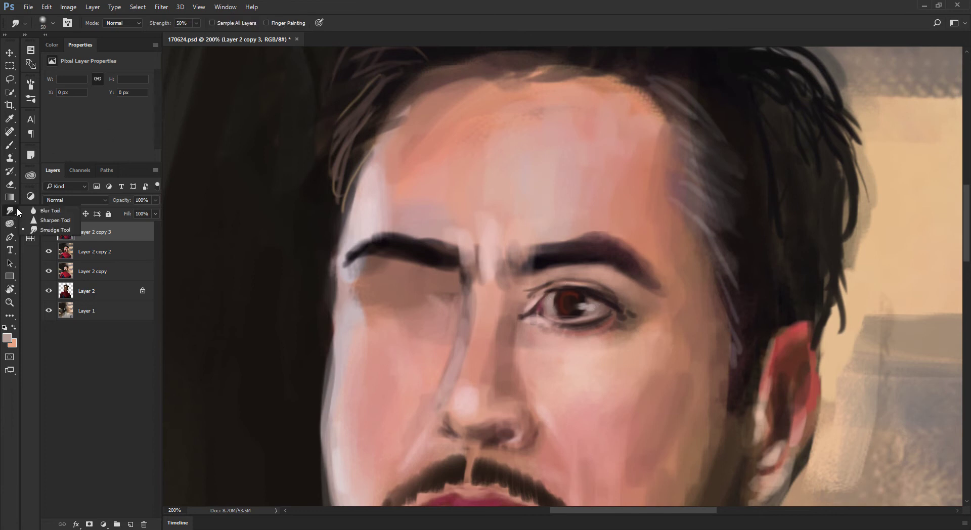
{"action": "left_click", "coordinate": [10, 237]}
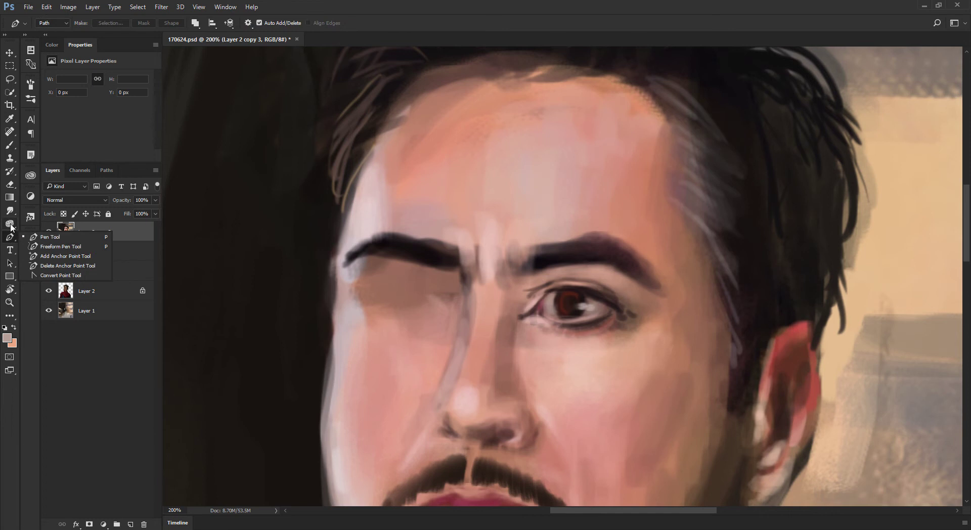
{"action": "left_click", "coordinate": [10, 223]}
{"action": "key", "text": "bracketleft"}
{"action": "key", "text": "bracketleft"}
{"action": "key", "text": "bracketleft"}
{"action": "key", "text": "bracketleft"}
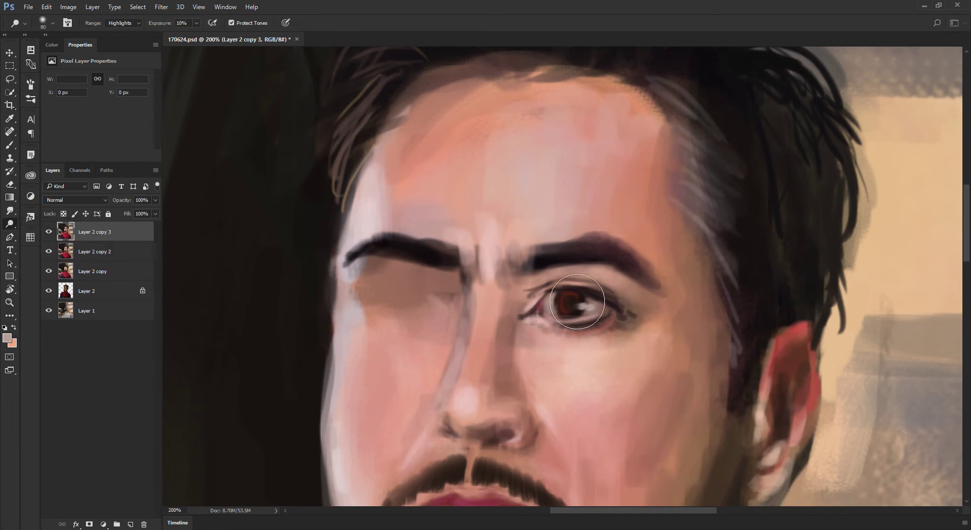
{"action": "left_click_drag", "start_coordinate": [585, 304], "coordinate": [585, 307]}
{"action": "key", "text": "bracketleft"}
{"action": "key", "text": "bracketleft"}
{"action": "key", "text": "bracketleft"}
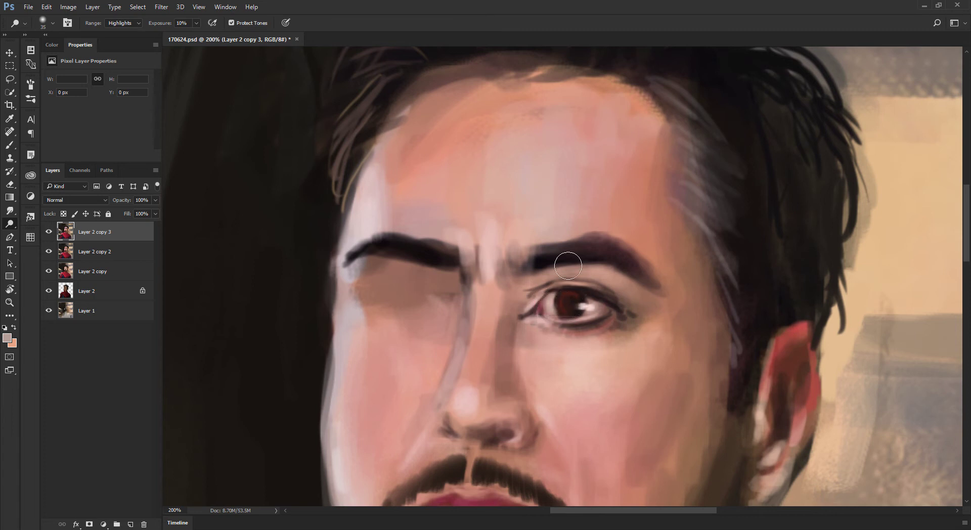
Reshape the inner end and lower edge of the man's left eyebrow with sampled tones at 60% opacity
{"action": "key", "text": "b"}
{"action": "left_click", "coordinate": [602, 298], "text": "alt"}
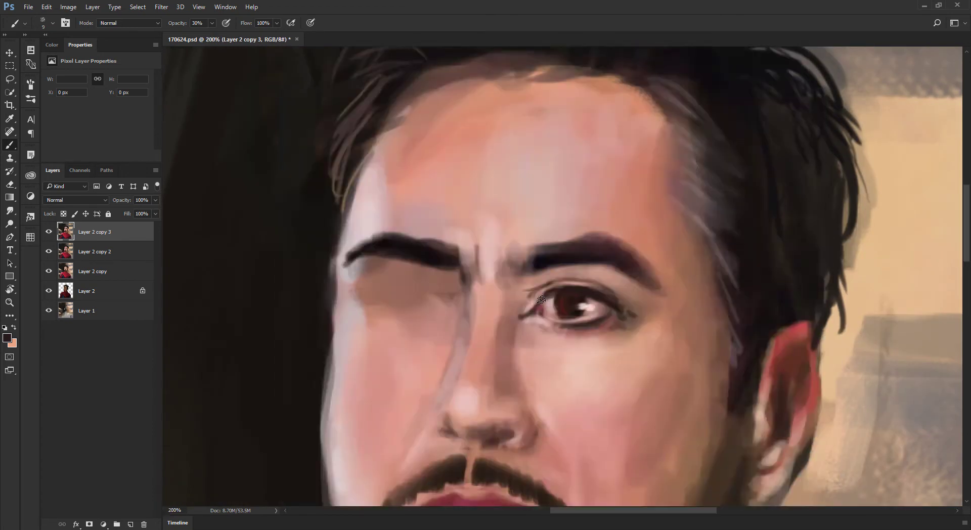
{"action": "key", "text": "ctrl+minus"}
{"action": "mouse_move", "coordinate": [541, 299]}
{"action": "left_mouse_down"}
{"action": "mouse_move", "coordinate": [576, 142]}
{"action": "mouse_move", "coordinate": [516, 223]}
{"action": "mouse_move", "coordinate": [480, 216]}
{"action": "mouse_move", "coordinate": [509, 227]}
{"action": "left_mouse_up"}
{"action": "key", "text": "ctrl+plus"}
{"action": "key", "text": "ctrl+plus"}
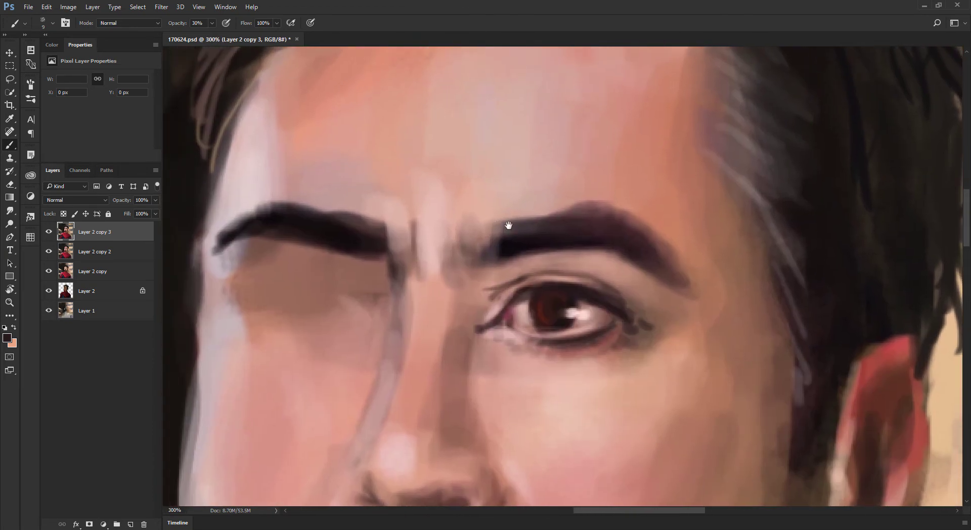
{"action": "left_click", "coordinate": [505, 260], "text": "alt"}
{"action": "key", "text": "bracketright"}
{"action": "left_click", "coordinate": [517, 243], "text": "alt"}
{"action": "key", "text": "6"}
{"action": "mouse_move", "coordinate": [482, 279]}
{"action": "left_mouse_down"}
{"action": "mouse_move", "coordinate": [524, 253]}
{"action": "mouse_move", "coordinate": [581, 244]}
{"action": "mouse_move", "coordinate": [650, 268]}
{"action": "mouse_move", "coordinate": [611, 264]}
{"action": "mouse_move", "coordinate": [678, 281]}
{"action": "left_mouse_up"}
{"action": "left_click", "coordinate": [508, 267], "text": "alt"}
Define the left eyebrow's upper edge and extend its outer tail with hair-like strokes, using an 8 px brush at 60% opacity
{"action": "left_click", "coordinate": [576, 197], "text": "alt"}
{"action": "key", "text": "bracketleft"}
{"action": "key", "text": "bracketleft"}
{"action": "mouse_move", "coordinate": [588, 202]}
{"action": "left_mouse_down"}
{"action": "mouse_move", "coordinate": [605, 191]}
{"action": "mouse_move", "coordinate": [585, 207]}
{"action": "mouse_move", "coordinate": [482, 230]}
{"action": "mouse_move", "coordinate": [518, 234]}
{"action": "mouse_move", "coordinate": [505, 248]}
{"action": "mouse_move", "coordinate": [487, 249]}
{"action": "mouse_move", "coordinate": [499, 235]}
{"action": "mouse_move", "coordinate": [476, 242]}
{"action": "mouse_move", "coordinate": [494, 230]}
{"action": "mouse_move", "coordinate": [503, 249]}
{"action": "left_mouse_up"}
{"action": "left_click", "coordinate": [587, 211], "text": "alt"}
{"action": "left_click", "coordinate": [512, 231], "text": "alt"}
{"action": "left_click", "coordinate": [502, 247], "text": "alt"}
{"action": "left_click", "coordinate": [612, 232], "text": "alt"}
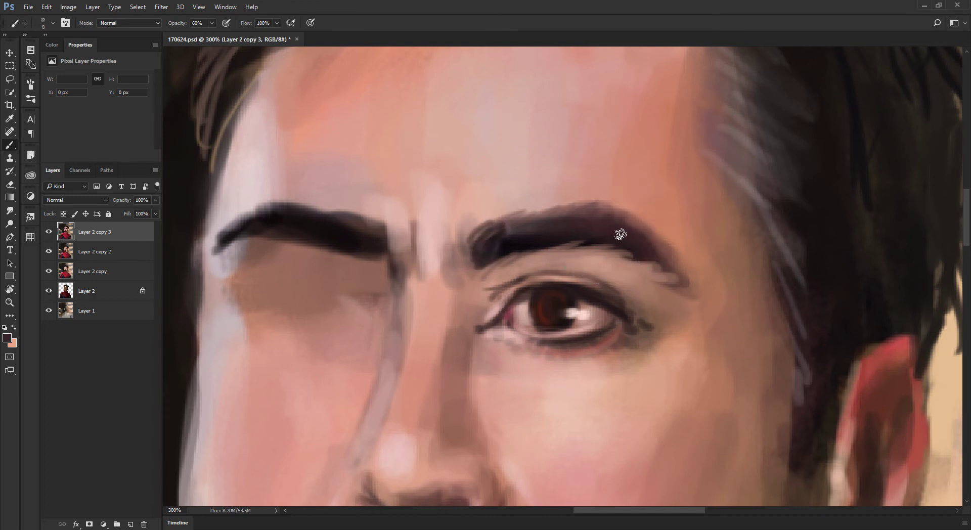
{"action": "mouse_move", "coordinate": [641, 251]}
{"action": "left_mouse_down"}
{"action": "mouse_move", "coordinate": [670, 261]}
{"action": "mouse_move", "coordinate": [700, 292]}
{"action": "left_mouse_up"}
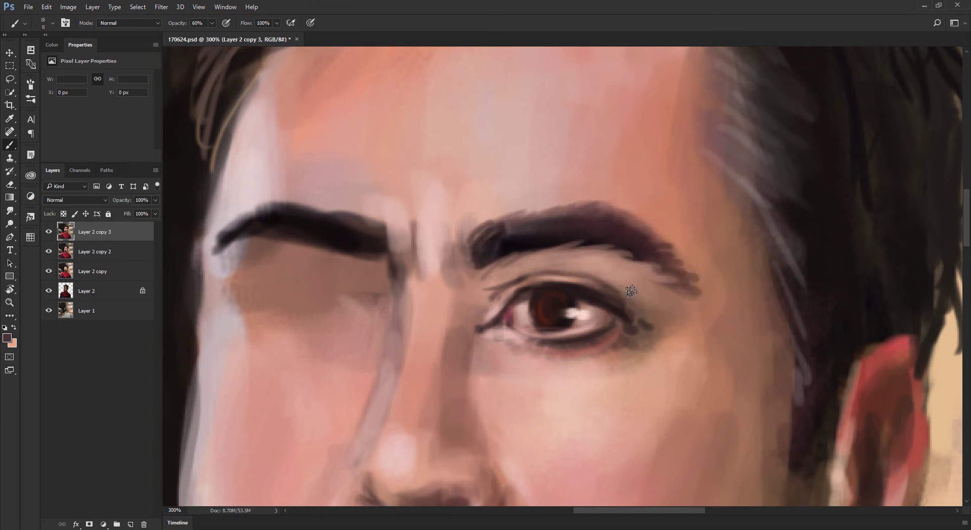
Sketch the upper eyelid arc of the man's right eye with a dark sampled brown at 60% opacity
{"action": "key", "text": "ctrl+minus"}
{"action": "key", "text": "ctrl+minus"}
{"action": "key", "text": "ctrl+minus"}
{"action": "key", "text": "ctrl+plus"}
{"action": "key", "text": "ctrl+plus"}
{"action": "key", "text": "ctrl+plus"}
{"action": "left_click", "coordinate": [663, 261], "text": "alt"}
{"action": "left_click_drag", "start_coordinate": [391, 170], "coordinate": [476, 179]}
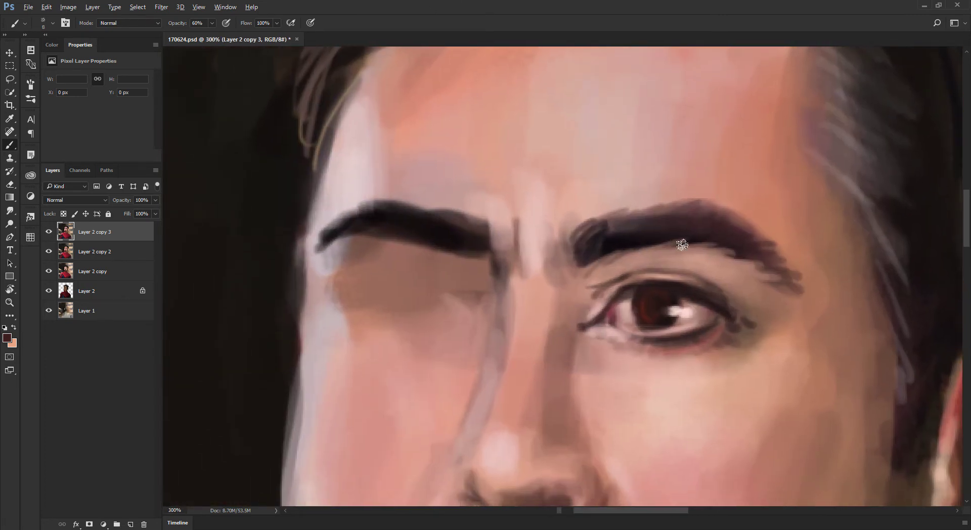
{"action": "key", "text": "l"}
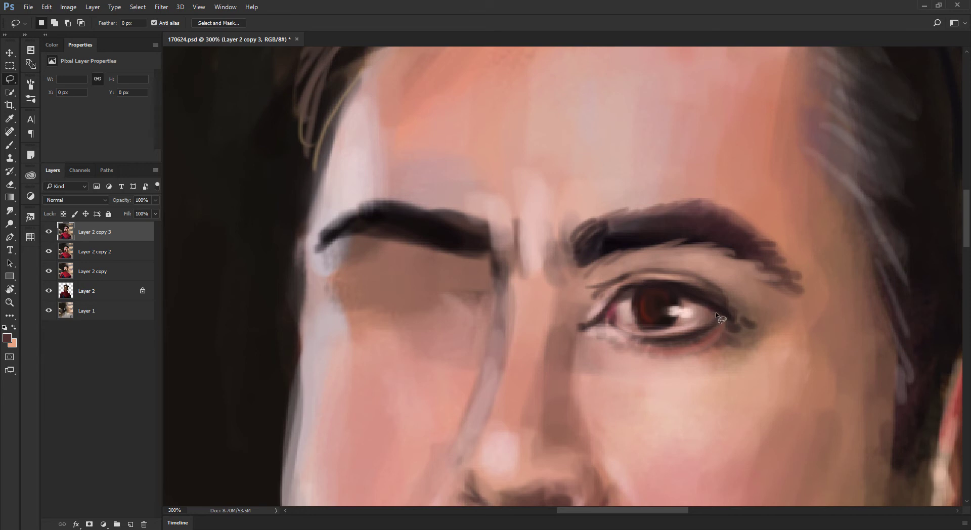
{"action": "key", "text": "b"}
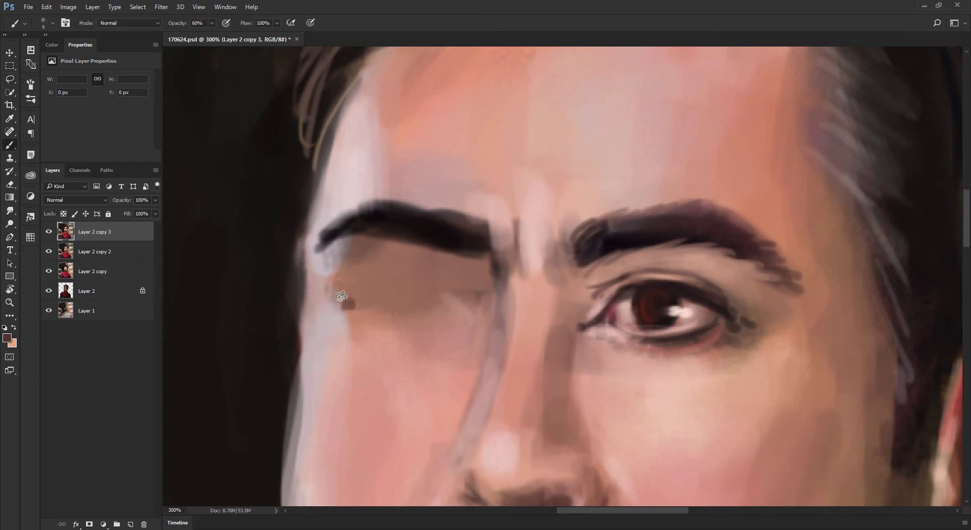
{"action": "left_click_drag", "start_coordinate": [345, 292], "coordinate": [421, 275]}
{"action": "mouse_move", "coordinate": [466, 310]}
{"action": "left_mouse_down"}
{"action": "mouse_move", "coordinate": [425, 278]}
{"action": "mouse_move", "coordinate": [458, 301]}
{"action": "left_mouse_up"}
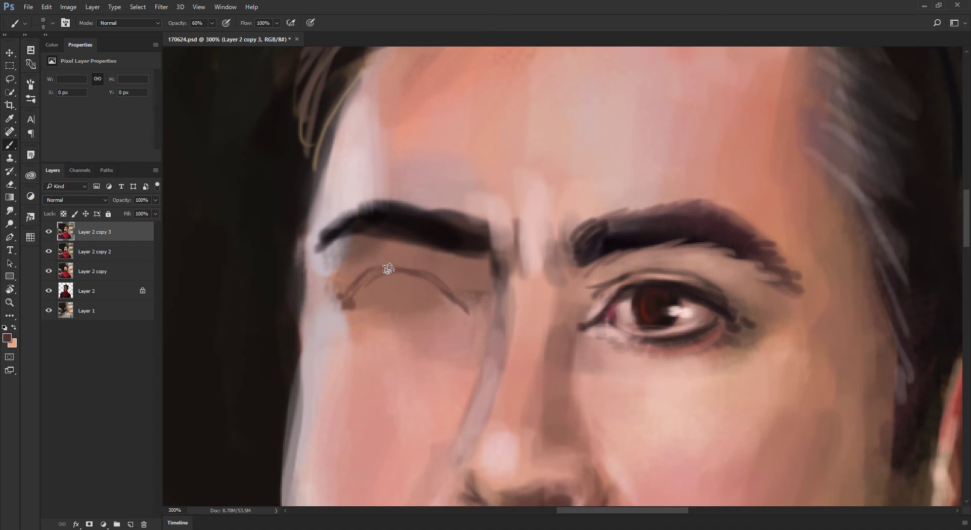
Darken the right eye's upper lid line and add a crease above it, using a tone sampled from the eyebrow
{"action": "left_click_drag", "start_coordinate": [353, 291], "coordinate": [397, 267]}
{"action": "left_click", "coordinate": [416, 221], "text": "alt"}
{"action": "left_click_drag", "start_coordinate": [342, 295], "coordinate": [394, 258]}
{"action": "mouse_move", "coordinate": [349, 281]}
{"action": "left_mouse_down"}
{"action": "mouse_move", "coordinate": [387, 263]}
{"action": "mouse_move", "coordinate": [454, 271]}
{"action": "left_mouse_up"}
{"action": "mouse_move", "coordinate": [345, 283]}
{"action": "left_mouse_down"}
{"action": "mouse_move", "coordinate": [448, 264]}
{"action": "mouse_move", "coordinate": [461, 290]}
{"action": "left_mouse_up"}
Block in the right eye's socket and soften its underside with sampled skin tones, enlarging the brush to 20 px
{"action": "left_click", "coordinate": [460, 274], "text": "alt"}
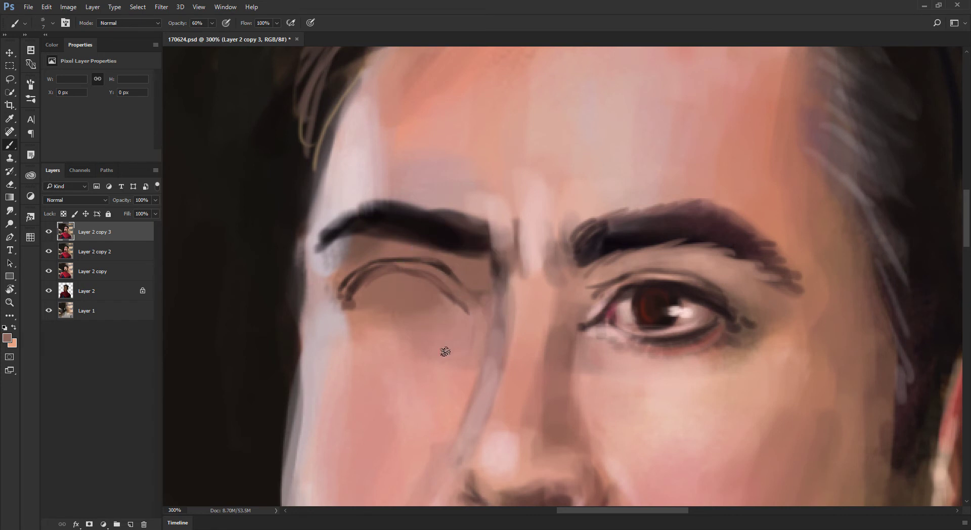
{"action": "left_click", "coordinate": [682, 350], "text": "alt"}
{"action": "left_click_drag", "start_coordinate": [399, 319], "coordinate": [433, 307]}
{"action": "key", "text": "bracketright"}
{"action": "key", "text": "bracketright"}
{"action": "mouse_move", "coordinate": [378, 325]}
{"action": "left_mouse_down"}
{"action": "mouse_move", "coordinate": [427, 325]}
{"action": "mouse_move", "coordinate": [378, 325]}
{"action": "left_mouse_up"}
{"action": "left_click", "coordinate": [445, 325], "text": "alt"}
{"action": "key", "text": "bracketright"}
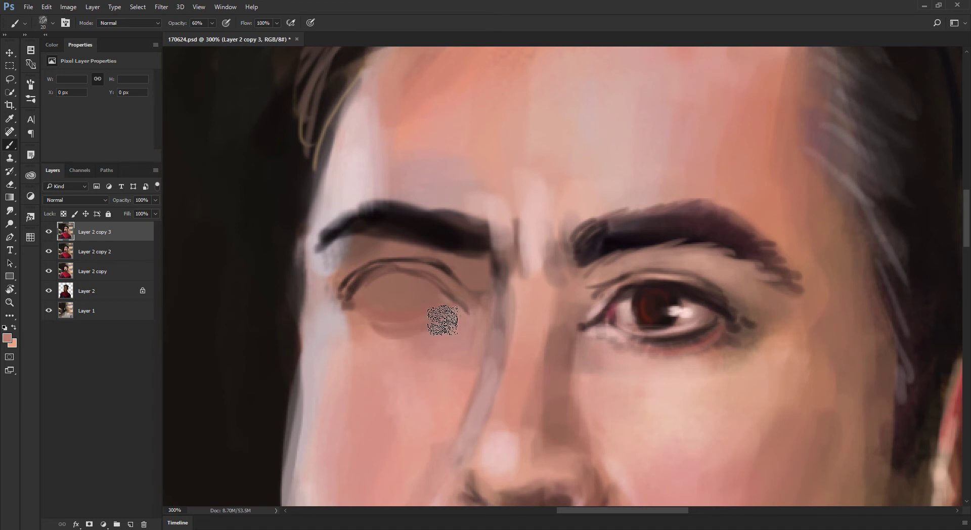
Draw the right eye's lower lid contour and thicken its upper lash line with sampled dark tones and a smaller brush
{"action": "left_click", "coordinate": [653, 336], "text": "alt"}
{"action": "key", "text": "bracketleft"}
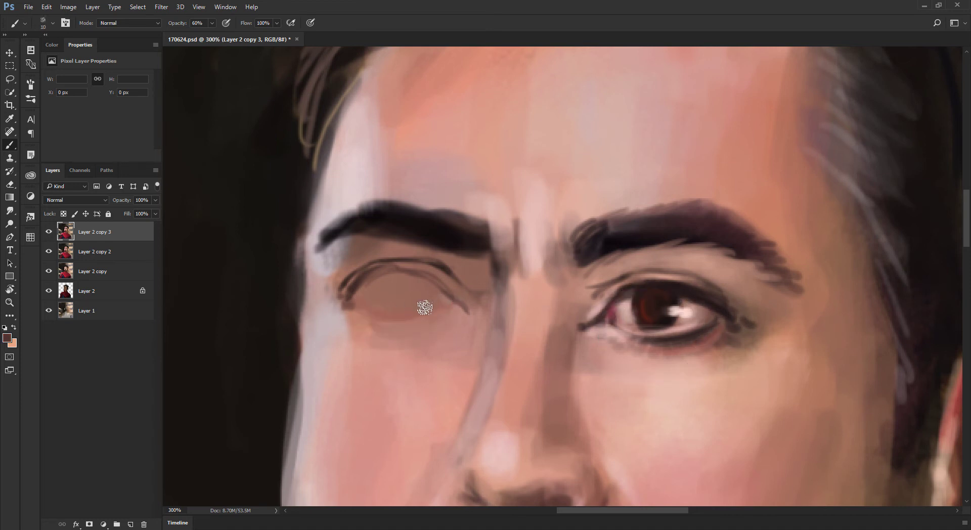
{"action": "left_click_drag", "start_coordinate": [351, 307], "coordinate": [401, 318]}
{"action": "left_click", "coordinate": [368, 316], "text": "alt"}
{"action": "key", "text": "bracketleft"}
{"action": "left_click", "coordinate": [463, 232], "text": "alt"}
{"action": "mouse_move", "coordinate": [406, 269]}
{"action": "left_mouse_down"}
{"action": "mouse_move", "coordinate": [353, 279]}
{"action": "mouse_move", "coordinate": [354, 292]}
{"action": "left_mouse_up"}
Copy the left eye's iris and eye white onto a new layer and position it in the right eye socket
{"action": "key", "text": "l"}
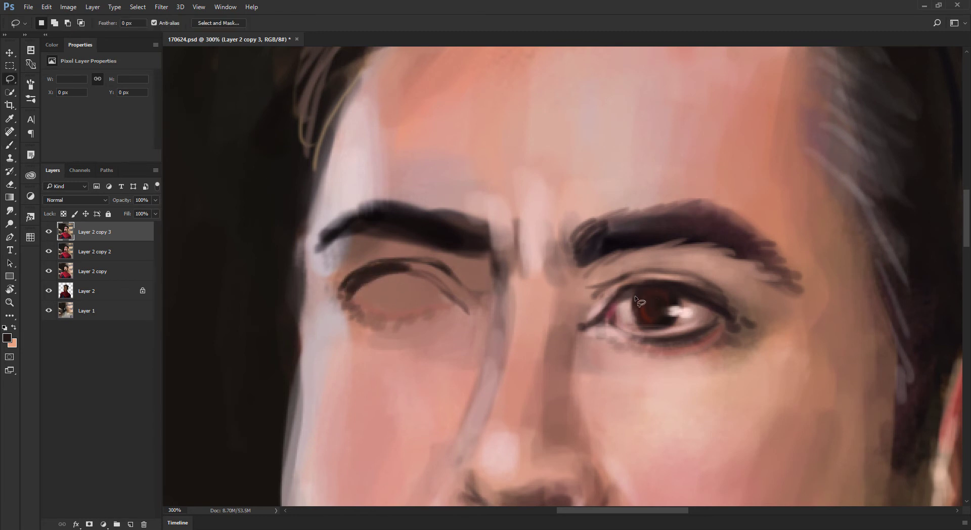
{"action": "mouse_move", "coordinate": [711, 312]}
{"action": "left_mouse_down"}
{"action": "mouse_move", "coordinate": [678, 293]}
{"action": "mouse_move", "coordinate": [686, 312]}
{"action": "mouse_move", "coordinate": [640, 299]}
{"action": "mouse_move", "coordinate": [463, 287]}
{"action": "mouse_move", "coordinate": [422, 297]}
{"action": "left_mouse_up"}
{"action": "key", "text": "ctrl+j"}
{"action": "key", "text": "v"}
{"action": "key", "text": "e"}
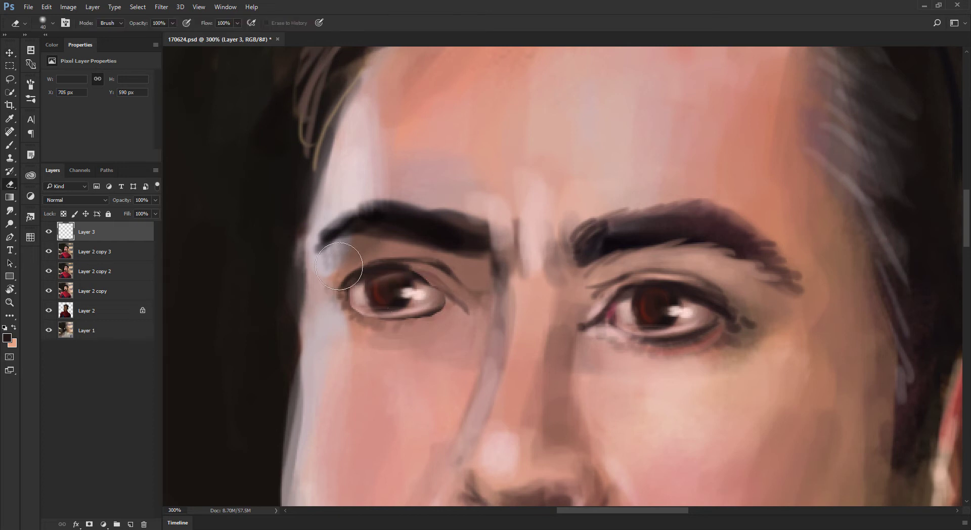
Erase the hard edges around the copied eye with a smaller soft eraser and merge it into the portrait layer
{"action": "key", "text": "["}
{"action": "mouse_move", "coordinate": [390, 255]}
{"action": "left_mouse_down"}
{"action": "mouse_move", "coordinate": [426, 266]}
{"action": "mouse_move", "coordinate": [415, 259]}
{"action": "left_mouse_up"}
{"action": "key", "text": "bracketleft"}
{"action": "mouse_move", "coordinate": [394, 327]}
{"action": "left_mouse_down"}
{"action": "mouse_move", "coordinate": [427, 322]}
{"action": "mouse_move", "coordinate": [370, 335]}
{"action": "mouse_move", "coordinate": [429, 321]}
{"action": "mouse_move", "coordinate": [354, 314]}
{"action": "mouse_move", "coordinate": [325, 297]}
{"action": "mouse_move", "coordinate": [368, 325]}
{"action": "mouse_move", "coordinate": [354, 320]}
{"action": "mouse_move", "coordinate": [399, 317]}
{"action": "left_mouse_up"}
{"action": "mouse_move", "coordinate": [343, 275]}
{"action": "left_mouse_down"}
{"action": "mouse_move", "coordinate": [354, 274]}
{"action": "mouse_move", "coordinate": [342, 288]}
{"action": "left_mouse_up"}
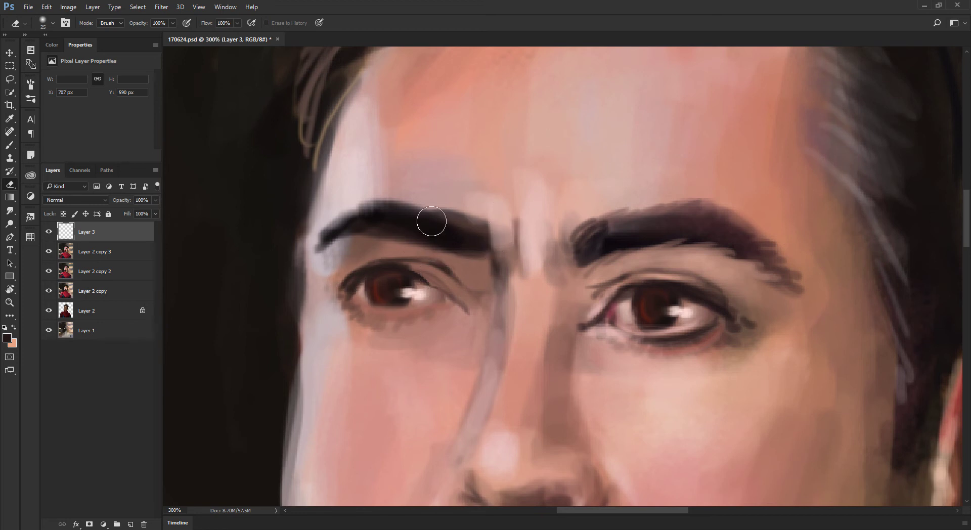
{"action": "key", "text": "Delete"}
Lighten the right eye's white beside the iris and redraw its upper lash line down to the inner corner at 60% opacity
{"action": "key", "text": "b"}
{"action": "left_click", "coordinate": [422, 280], "text": "alt"}
{"action": "left_click", "coordinate": [417, 277], "text": "alt"}
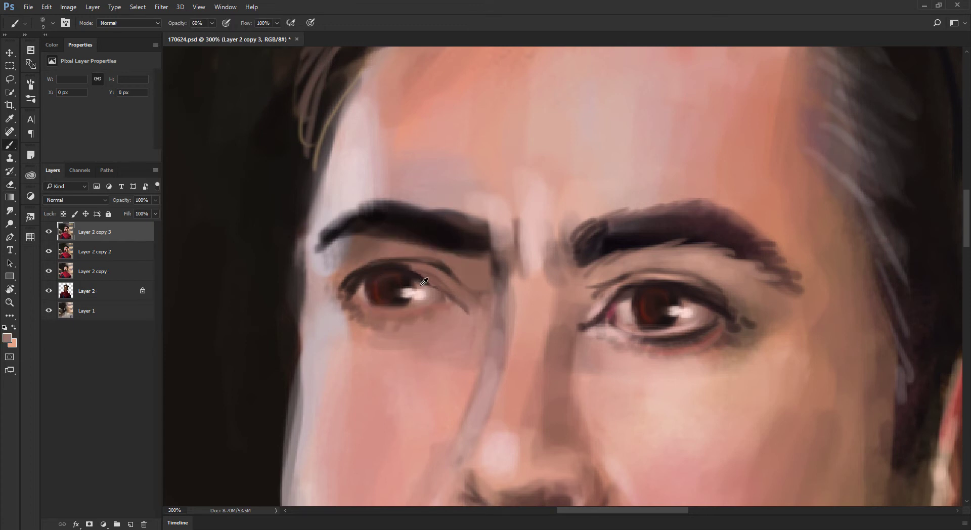
{"action": "left_click", "coordinate": [423, 282], "text": "alt"}
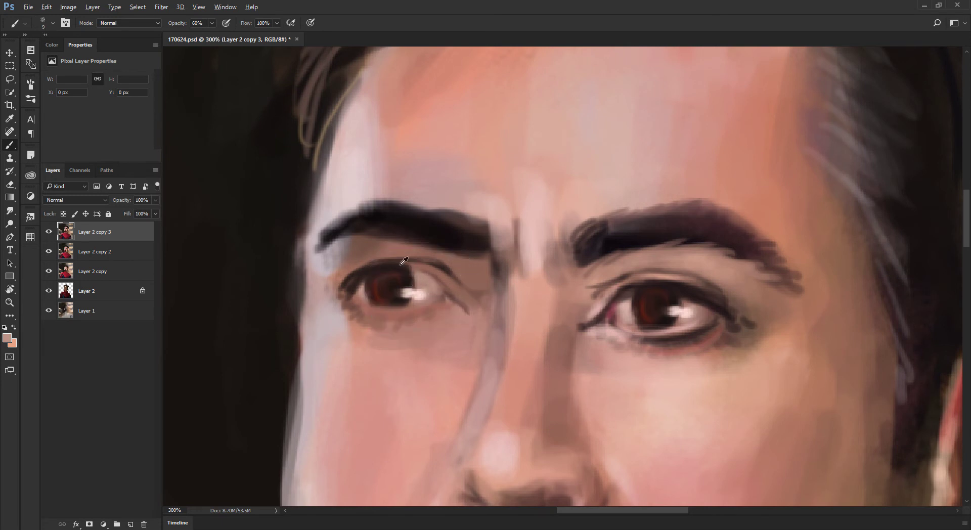
{"action": "mouse_move", "coordinate": [397, 263]}
{"action": "left_mouse_down"}
{"action": "mouse_move", "coordinate": [438, 279]}
{"action": "mouse_move", "coordinate": [400, 267]}
{"action": "mouse_move", "coordinate": [461, 303]}
{"action": "left_mouse_up"}
{"action": "mouse_move", "coordinate": [392, 266]}
{"action": "left_mouse_down"}
{"action": "mouse_move", "coordinate": [368, 263]}
{"action": "mouse_move", "coordinate": [384, 265]}
{"action": "left_mouse_up"}
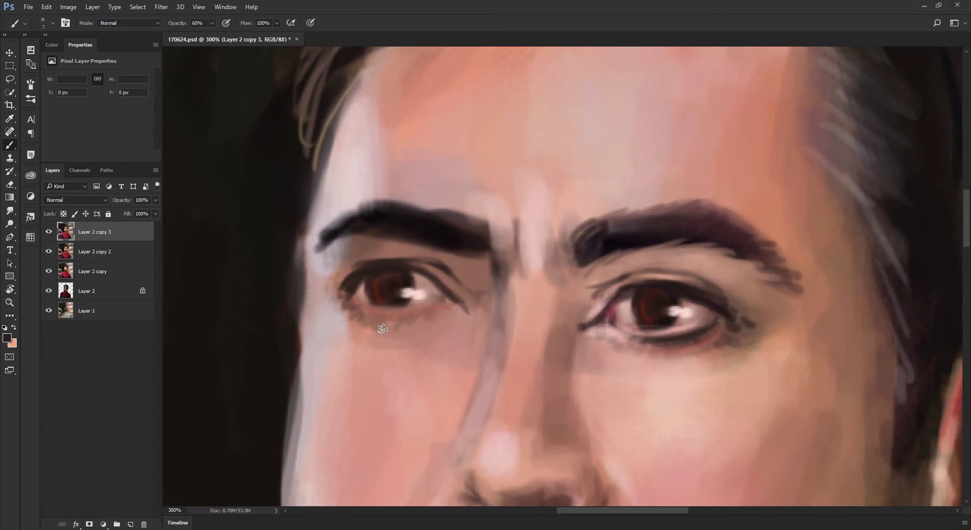
Paint the right eye's lower lid and inner corner with pinkish tones sampled from both eyes
{"action": "left_click", "coordinate": [428, 281], "text": "alt"}
{"action": "left_click", "coordinate": [607, 321], "text": "alt"}
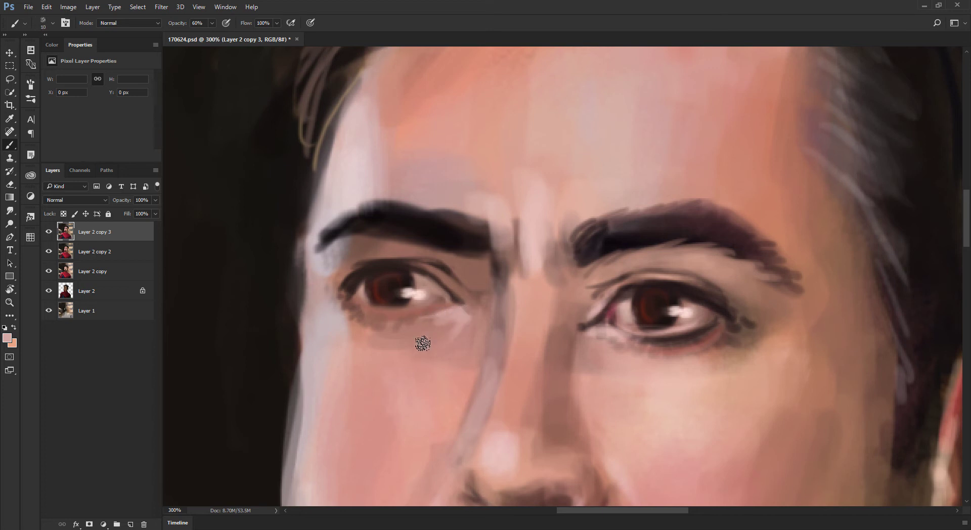
{"action": "mouse_move", "coordinate": [489, 284]}
{"action": "left_mouse_down"}
{"action": "mouse_move", "coordinate": [474, 300]}
{"action": "mouse_move", "coordinate": [445, 276]}
{"action": "mouse_move", "coordinate": [467, 296]}
{"action": "mouse_move", "coordinate": [532, 299]}
{"action": "mouse_move", "coordinate": [443, 279]}
{"action": "mouse_move", "coordinate": [454, 288]}
{"action": "mouse_move", "coordinate": [426, 268]}
{"action": "left_mouse_up"}
Fill the lid area between the right eye and its eyebrow with sampled warm skin tones
{"action": "left_click", "coordinate": [405, 247], "text": "alt"}
{"action": "left_click_drag", "start_coordinate": [474, 222], "coordinate": [459, 213]}
{"action": "left_click_drag", "start_coordinate": [370, 250], "coordinate": [407, 252]}
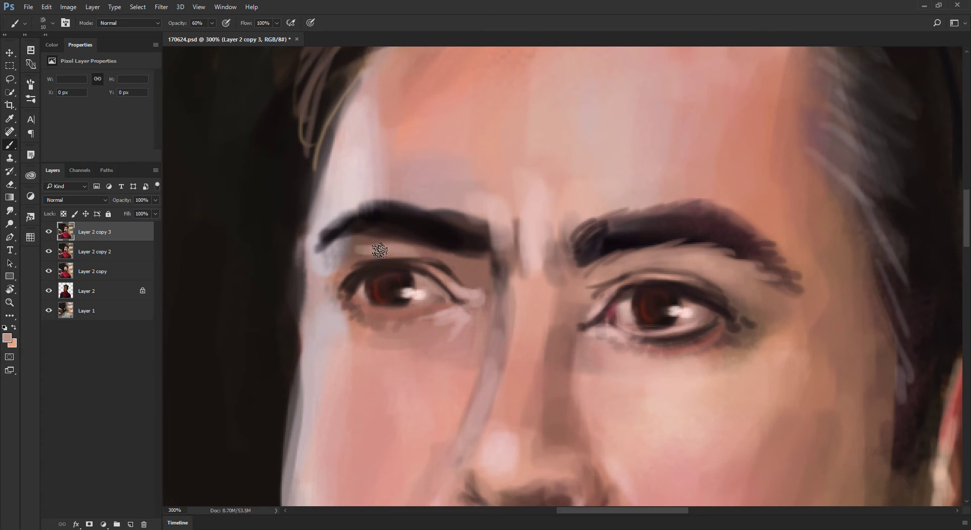
{"action": "left_click", "coordinate": [384, 251], "text": "alt"}
{"action": "left_click_drag", "start_coordinate": [511, 172], "coordinate": [521, 163]}
{"action": "left_click_drag", "start_coordinate": [375, 254], "coordinate": [425, 252]}
{"action": "left_click", "coordinate": [441, 254], "text": "alt"}
{"action": "left_click", "coordinate": [415, 249], "text": "alt"}
{"action": "left_click_drag", "start_coordinate": [406, 251], "coordinate": [342, 260]}
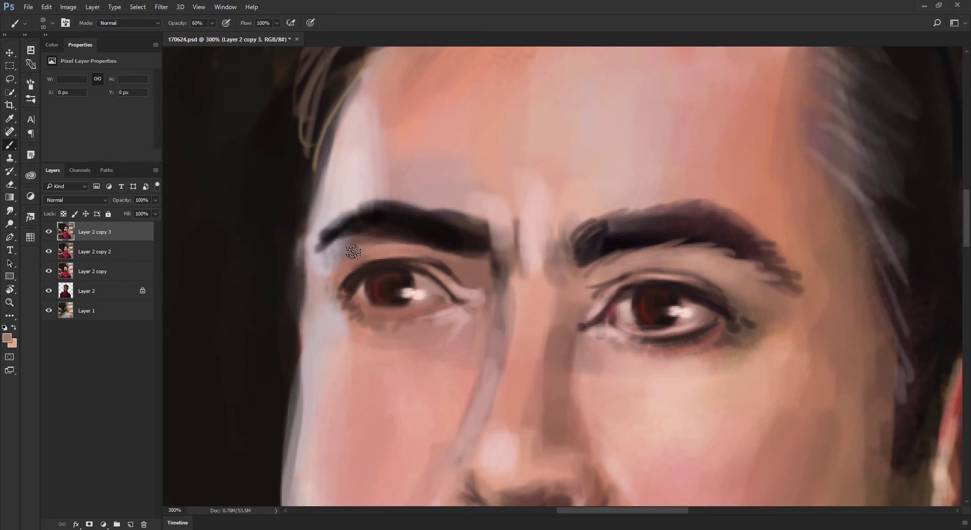
Lighten the brow bone at the right eye's outer end and rework the outer corner with sampled tones
{"action": "left_click", "coordinate": [425, 260], "text": "alt"}
{"action": "key", "text": "bracketleft"}
{"action": "left_click", "coordinate": [324, 257], "text": "alt"}
{"action": "left_click", "coordinate": [356, 254], "text": "alt"}
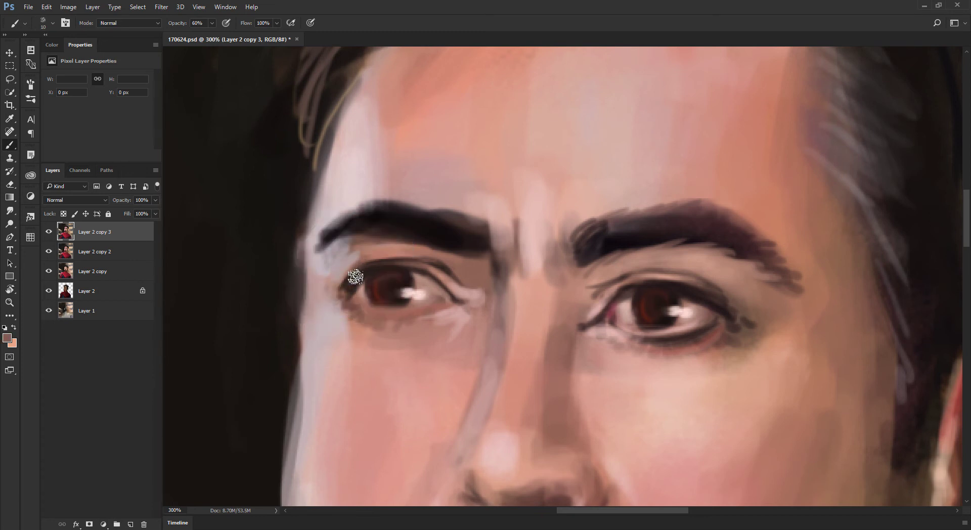
{"action": "left_click", "coordinate": [344, 292], "text": "alt"}
{"action": "left_click_drag", "start_coordinate": [343, 291], "coordinate": [330, 291]}
{"action": "left_click", "coordinate": [357, 280], "text": "alt"}
Blend the skin around the right eye's outer corner at 30% opacity and add a pale highlight below the eyebrow's tail
{"action": "key", "text": "3"}
{"action": "mouse_move", "coordinate": [357, 279]}
{"action": "left_mouse_down"}
{"action": "mouse_move", "coordinate": [335, 298]}
{"action": "mouse_move", "coordinate": [339, 254]}
{"action": "mouse_move", "coordinate": [330, 293]}
{"action": "mouse_move", "coordinate": [318, 287]}
{"action": "left_mouse_up"}
{"action": "left_click", "coordinate": [328, 289], "text": "alt"}
{"action": "left_click", "coordinate": [341, 292], "text": "alt"}
{"action": "left_click", "coordinate": [316, 289], "text": "alt"}
{"action": "key", "text": "bracketright"}
{"action": "key", "text": "bracketright"}
{"action": "left_click_drag", "start_coordinate": [326, 223], "coordinate": [350, 262], "text": "alt"}
{"action": "right_click", "coordinate": [433, 141], "text": "alt+shift"}
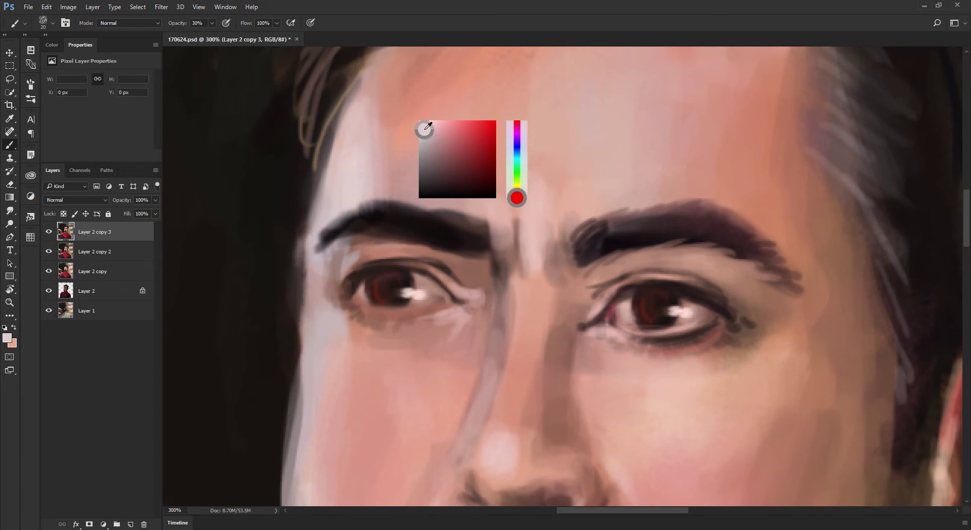
{"action": "key", "text": "bracketleft"}
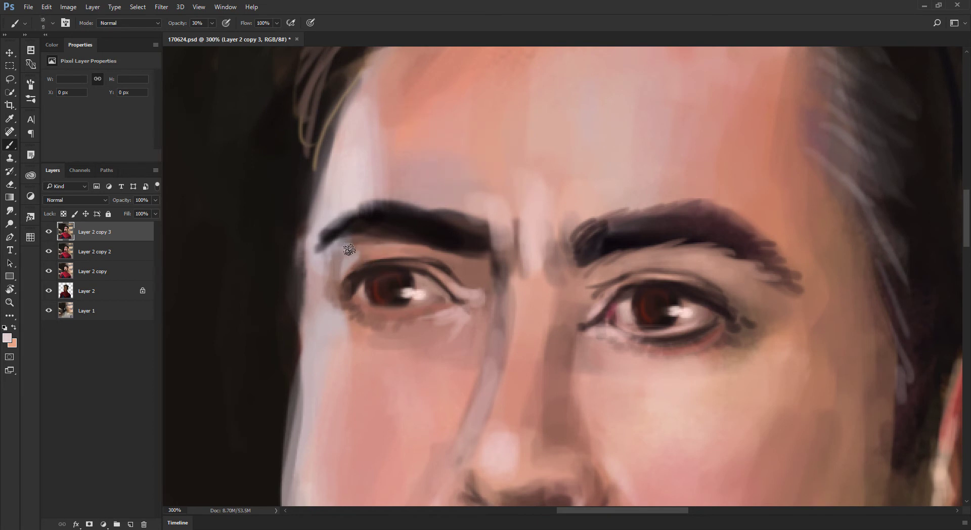
Soften the lid crease above the left eye's inner corner with sampled pink tones at 30% opacity, using a larger brush
{"action": "key", "text": "bracketright"}
{"action": "key", "text": "bracketleft"}
{"action": "key", "text": "bracketleft"}
{"action": "left_click", "coordinate": [594, 312], "text": "alt"}
{"action": "key", "text": "bracketright"}
{"action": "key", "text": "bracketright"}
{"action": "key", "text": "bracketright"}
{"action": "left_click", "coordinate": [595, 307], "text": "alt"}
{"action": "key", "text": "bracketright"}
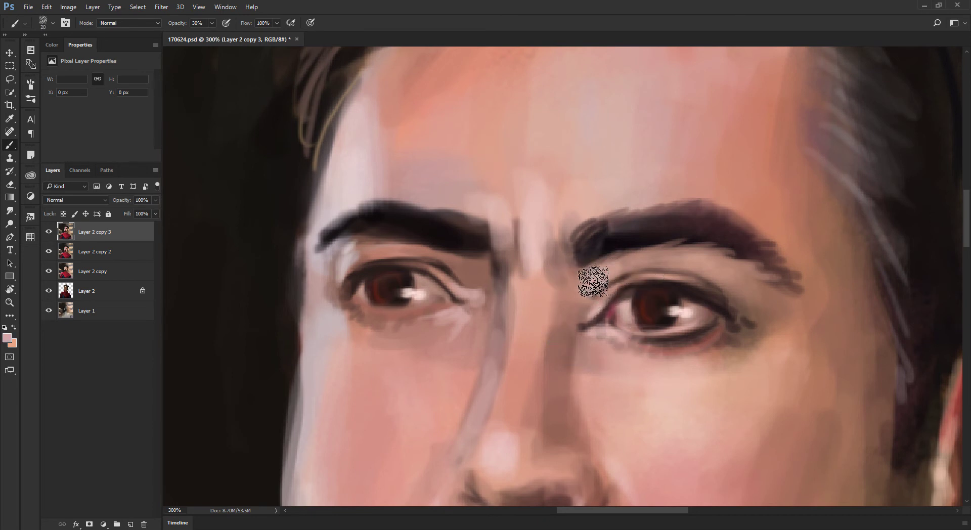
{"action": "key", "text": "bracketleft"}
View the whole portrait to check how the eyes sit in the face
{"action": "key", "text": "ctrl+minus"}
{"action": "key", "text": "ctrl+minus"}
{"action": "key", "text": "ctrl+minus"}
{"action": "key", "text": "ctrl+minus"}
{"action": "key", "text": "ctrl+minus"}
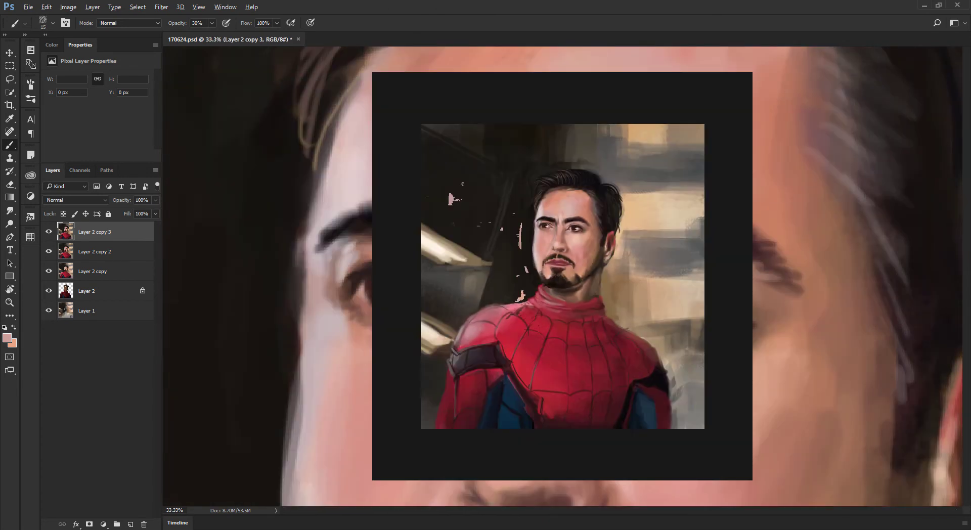
{"action": "key", "text": "ctrl+plus"}
{"action": "key", "text": "ctrl+plus"}
{"action": "key", "text": "ctrl+plus"}
{"action": "key", "text": "ctrl+plus"}
{"action": "mouse_move", "coordinate": [475, 76]}
{"action": "left_mouse_down"}
{"action": "mouse_move", "coordinate": [436, 170]}
{"action": "mouse_move", "coordinate": [423, 147]}
{"action": "left_mouse_up"}
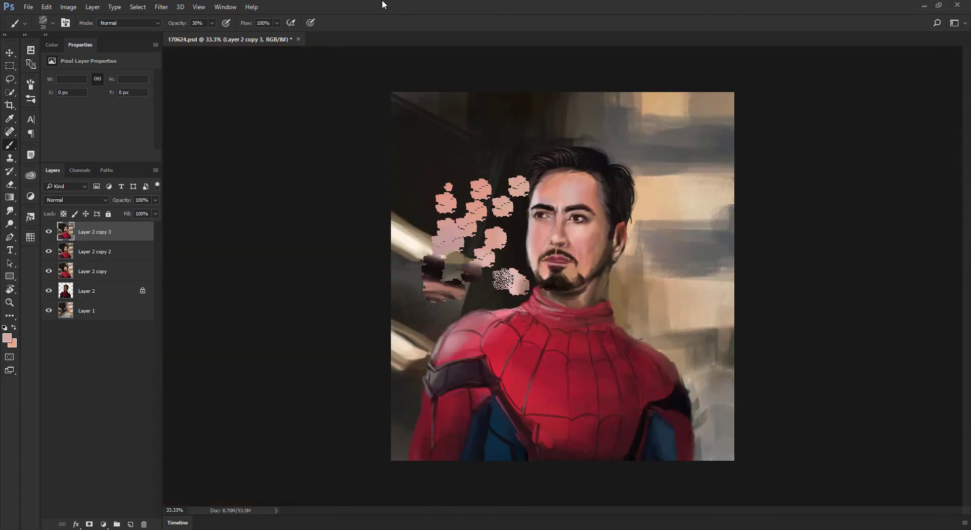
Select the area around the right eye and copy it onto a new layer with a free transform active
{"action": "key", "text": "l"}
{"action": "key", "text": "ctrl+plus"}
{"action": "key", "text": "ctrl+plus"}
{"action": "key", "text": "ctrl+plus"}
{"action": "key", "text": "ctrl+plus"}
{"action": "key", "text": "ctrl+plus"}
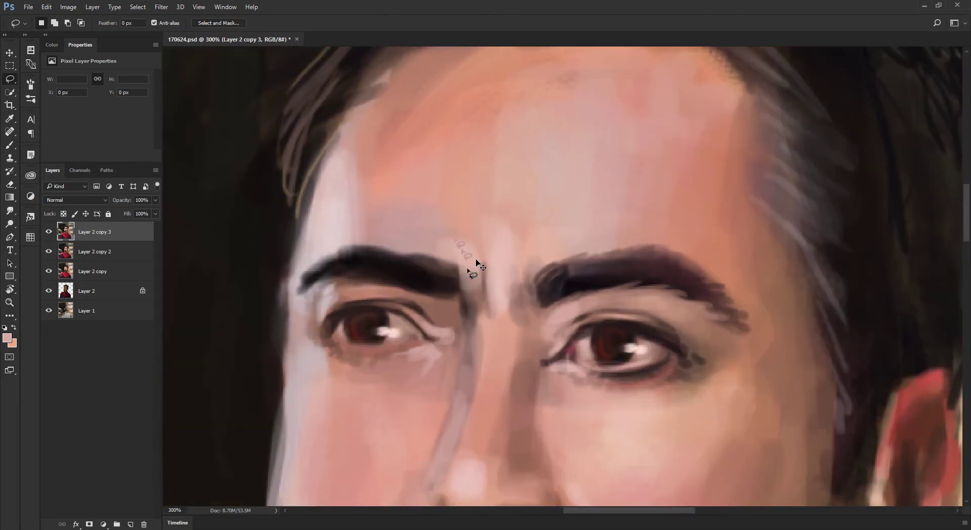
{"action": "mouse_move", "coordinate": [473, 275]}
{"action": "left_mouse_down"}
{"action": "mouse_move", "coordinate": [470, 293]}
{"action": "mouse_move", "coordinate": [490, 325]}
{"action": "mouse_move", "coordinate": [386, 325]}
{"action": "mouse_move", "coordinate": [489, 328]}
{"action": "left_mouse_up"}
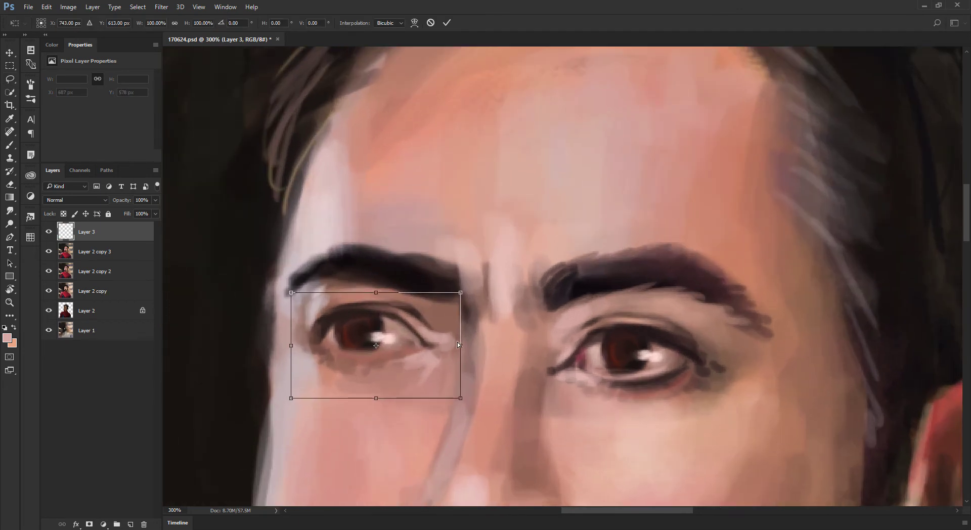
Skew the copied right eye outward and down at its inner side, and warp its upper lid into shape
{"action": "left_click_drag", "start_coordinate": [458, 346], "coordinate": [472, 358]}
{"action": "left_click", "coordinate": [414, 23]}
{"action": "mouse_move", "coordinate": [343, 305]}
{"action": "left_mouse_down"}
{"action": "mouse_move", "coordinate": [353, 292]}
{"action": "mouse_move", "coordinate": [361, 301]}
{"action": "left_mouse_up"}
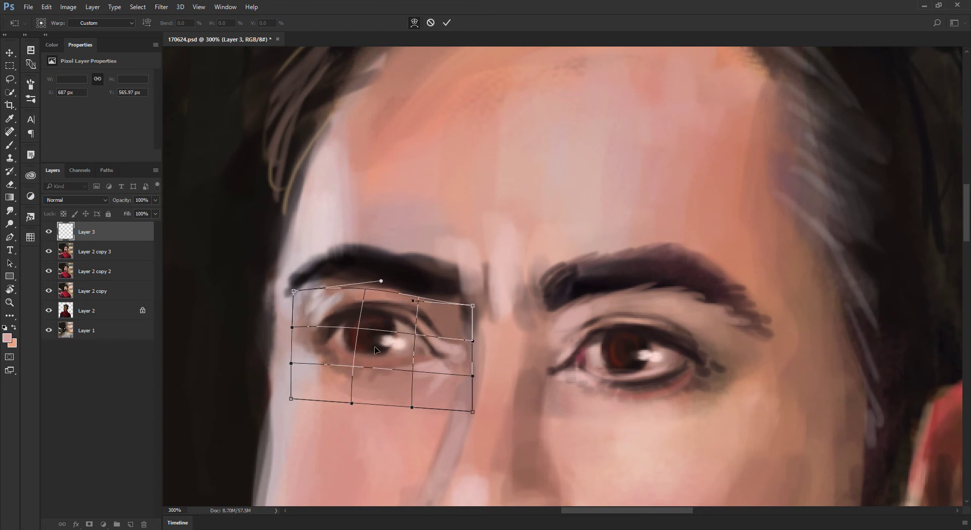
{"action": "key", "text": "Return"}
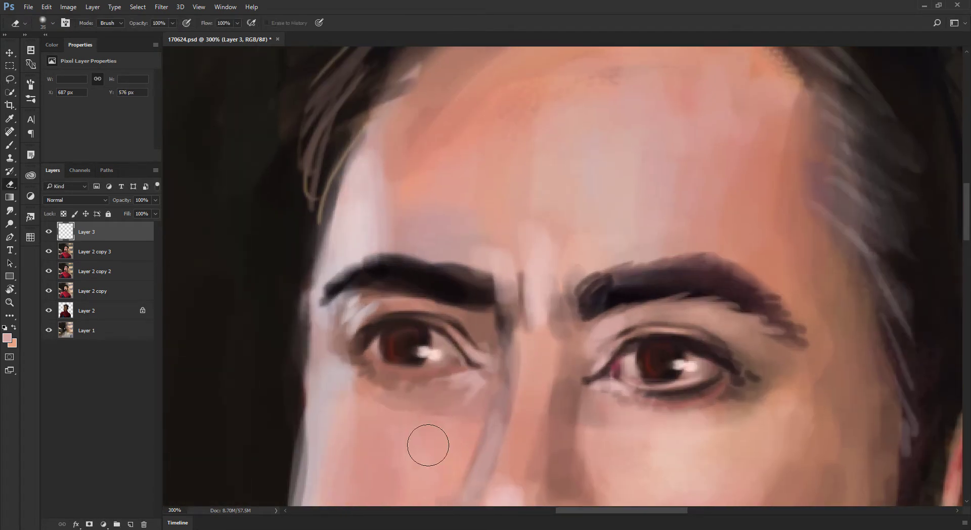
Darken the right eye's upper iris and lash line with a sampled near-black, varying the opacity between 30% and 60%
{"action": "key", "text": "b"}
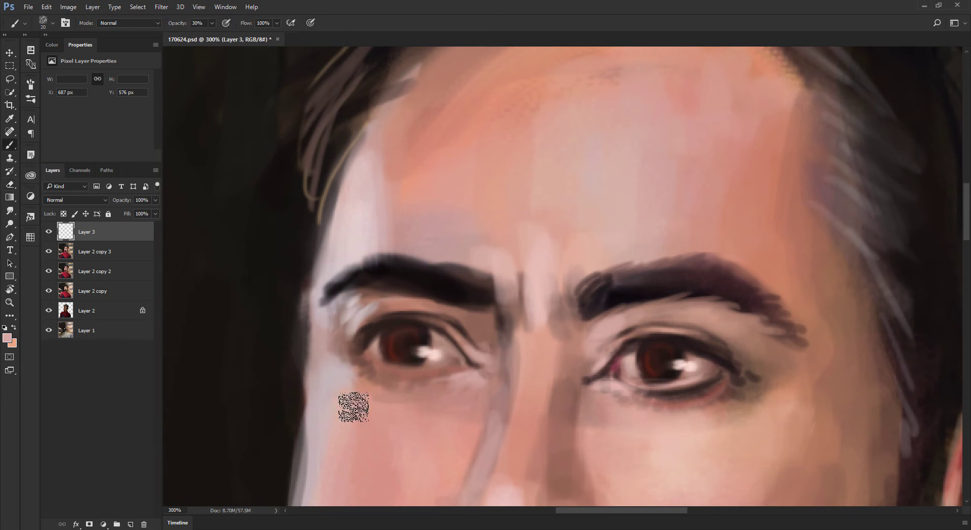
{"action": "left_click_drag", "start_coordinate": [700, 376], "coordinate": [495, 273]}
{"action": "left_click_drag", "start_coordinate": [434, 301], "coordinate": [407, 335]}
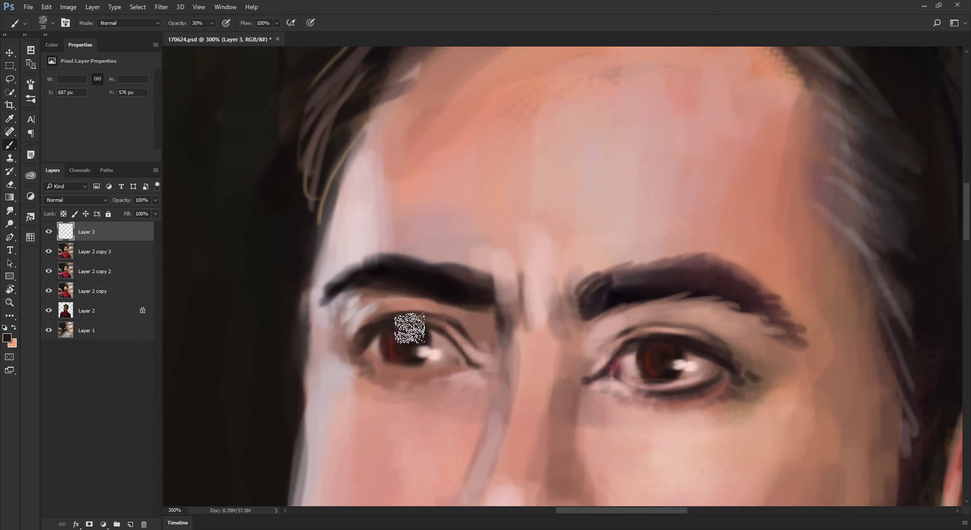
{"action": "left_click", "coordinate": [416, 337], "text": "alt"}
{"action": "key", "text": "bracketleft"}
{"action": "key", "text": "bracketleft"}
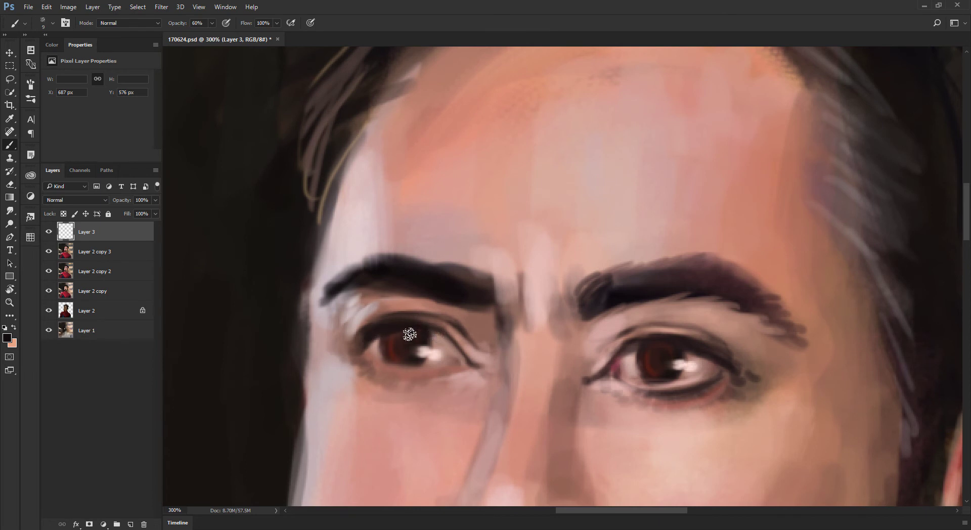
{"action": "key", "text": "6"}
{"action": "key", "text": "3"}
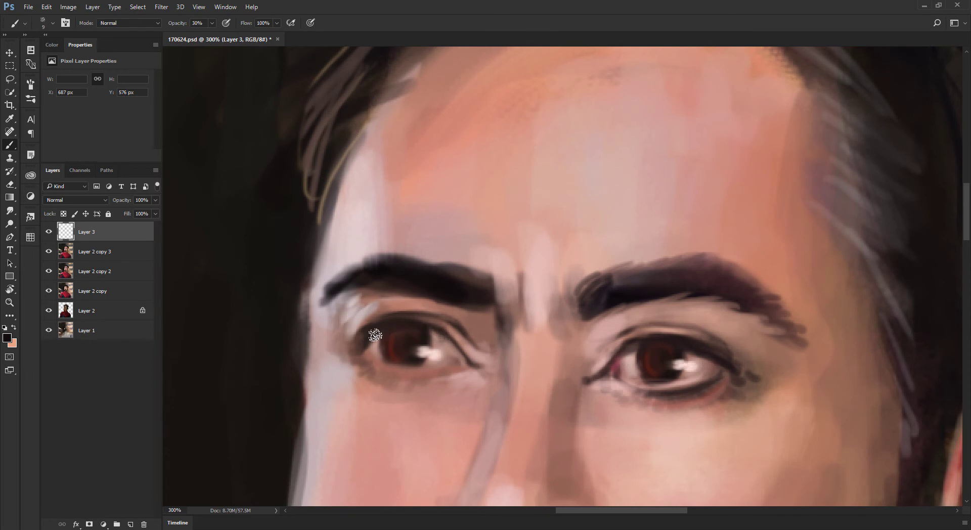
Lay in a curved shadow for the bag beneath the right eye with sampled skin tones at 30% opacity
{"action": "left_click_drag", "start_coordinate": [406, 287], "coordinate": [382, 240]}
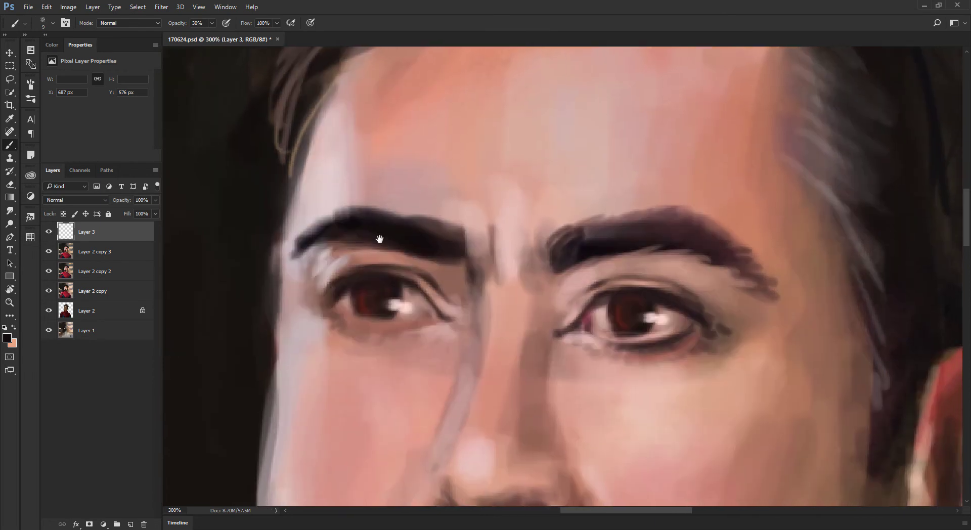
{"action": "key", "text": "bracketright"}
{"action": "key", "text": "bracketright"}
{"action": "key", "text": "bracketleft"}
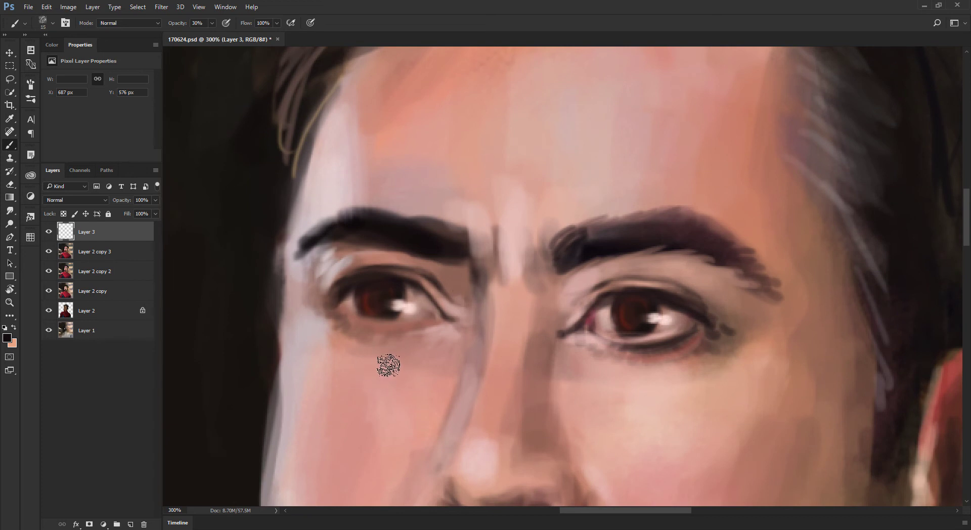
{"action": "left_click", "coordinate": [395, 357], "text": "alt"}
{"action": "key", "text": "bracketleft"}
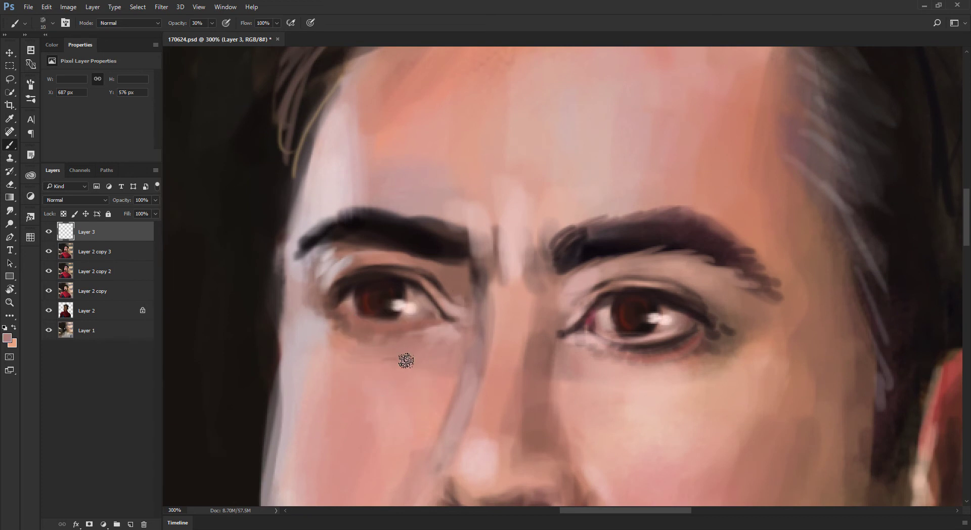
{"action": "left_click", "coordinate": [377, 295], "text": "alt"}
{"action": "left_click", "coordinate": [387, 298], "text": "alt"}
{"action": "left_click", "coordinate": [398, 353], "text": "alt"}
{"action": "left_click_drag", "start_coordinate": [388, 355], "coordinate": [428, 347]}
{"action": "left_click_drag", "start_coordinate": [400, 367], "coordinate": [340, 347]}
Deepen and blend the shadow beneath the right eye with resampled reddish browns and a 15 px brush
{"action": "left_click", "coordinate": [397, 366], "text": "alt"}
{"action": "key", "text": "bracketright"}
{"action": "mouse_move", "coordinate": [415, 361]}
{"action": "left_mouse_down"}
{"action": "mouse_move", "coordinate": [366, 359]}
{"action": "mouse_move", "coordinate": [431, 351]}
{"action": "left_mouse_up"}
{"action": "left_click", "coordinate": [401, 346], "text": "alt"}
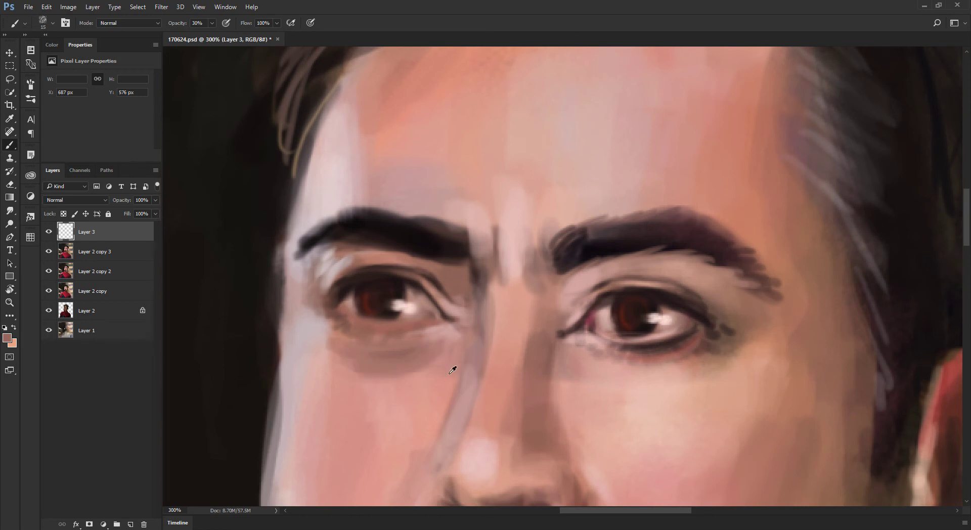
Soften the shadow beneath the left eye with sampled skin tones at 30% opacity and a 15 px brush
{"action": "left_click", "coordinate": [703, 357], "text": "alt"}
{"action": "left_click", "coordinate": [705, 371], "text": "alt"}
{"action": "left_click", "coordinate": [705, 364], "text": "alt"}
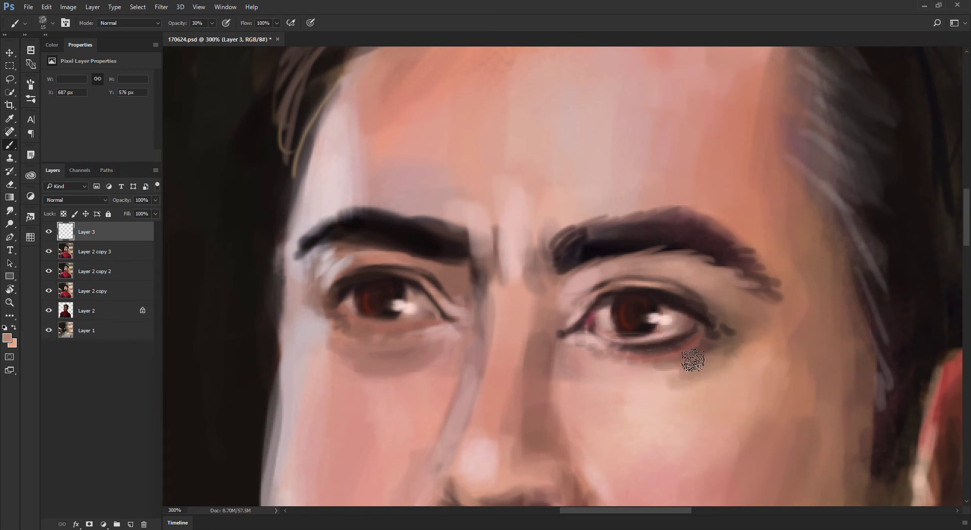
{"action": "left_click", "coordinate": [596, 374], "text": "alt"}
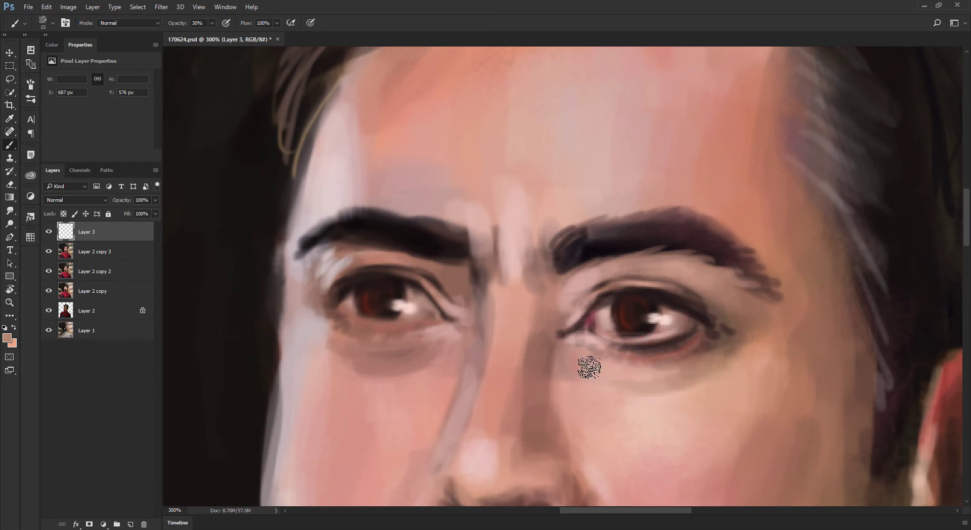
{"action": "left_click", "coordinate": [663, 374], "text": "alt"}
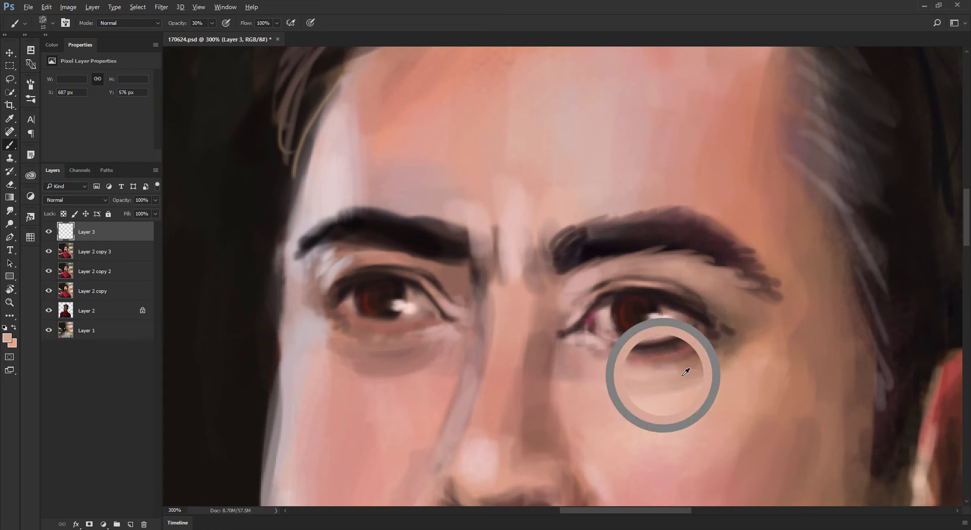
Blend the bag beneath the right eye into the cheek with sampled pinkish skin tones and a larger brush
{"action": "left_click", "coordinate": [358, 391], "text": "alt"}
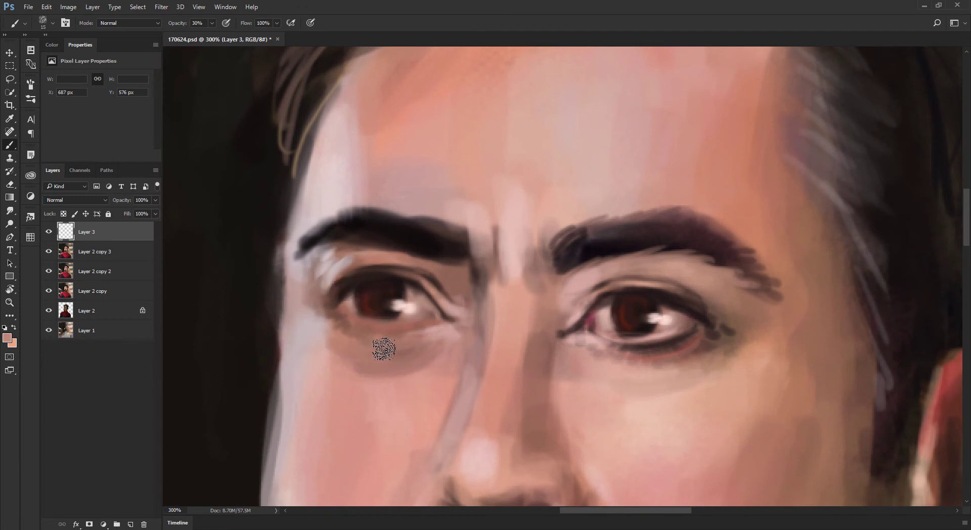
{"action": "key", "text": "bracketright"}
{"action": "left_click", "coordinate": [335, 351], "text": "alt"}
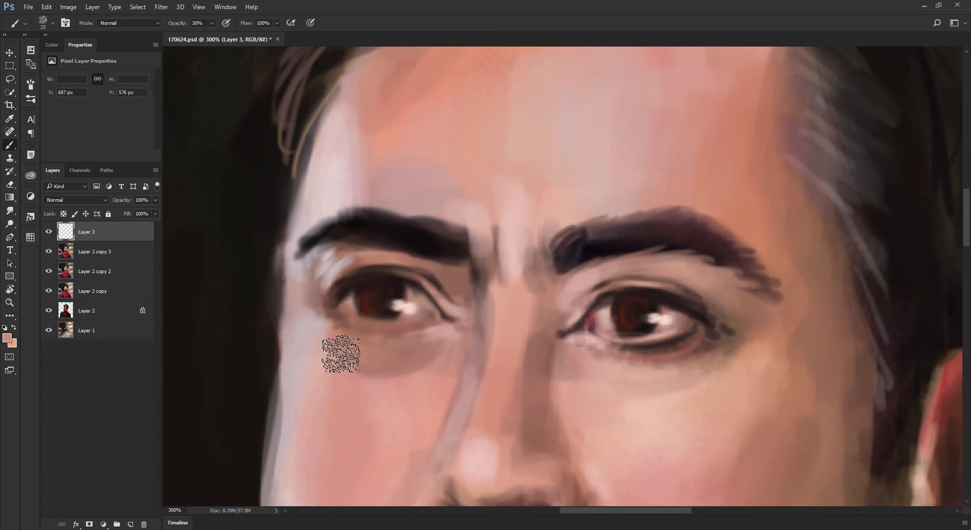
{"action": "key", "text": "ctrl+minus"}
{"action": "key", "text": "ctrl+minus"}
{"action": "key", "text": "ctrl+minus"}
{"action": "key", "text": "ctrl+minus"}
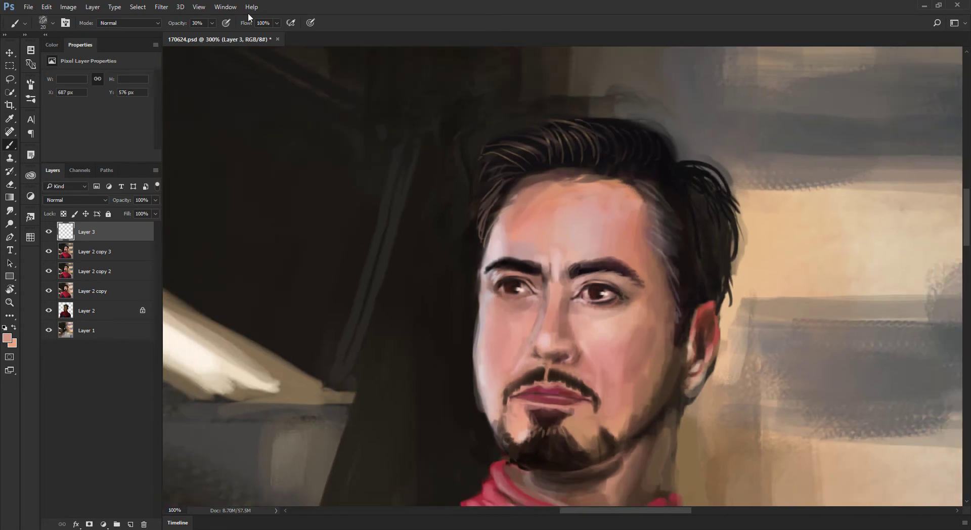
{"action": "key", "text": "bracketleft"}
{"action": "key", "text": "ctrl+plus"}
{"action": "key", "text": "ctrl+plus"}
{"action": "key", "text": "ctrl+plus"}
{"action": "key", "text": "ctrl+plus"}
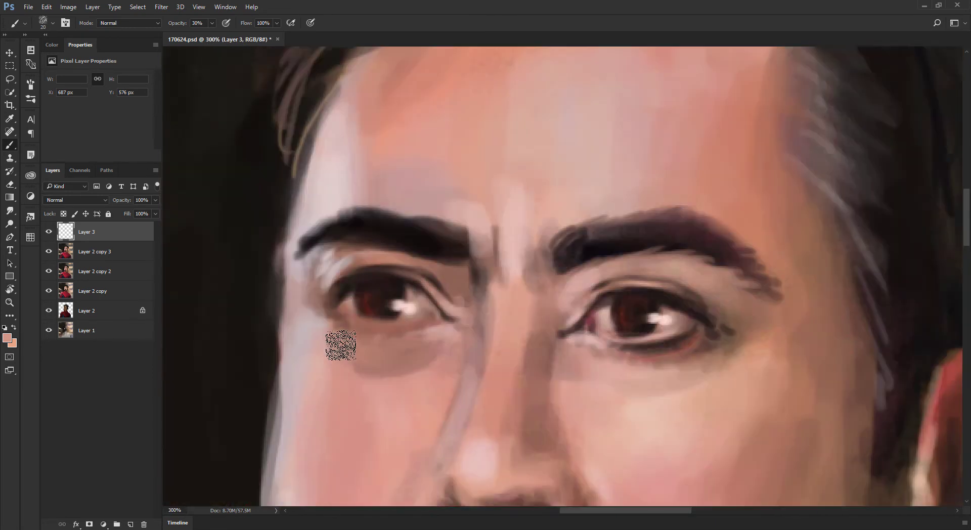
Soften the outer end of the right eyebrow and the skin beside it with sampled temple and brow colors
{"action": "key", "text": "ctrl+minus"}
{"action": "left_click", "coordinate": [351, 196], "text": "alt"}
{"action": "left_click_drag", "start_coordinate": [352, 206], "coordinate": [342, 227]}
{"action": "left_click", "coordinate": [335, 175], "text": "alt"}
{"action": "left_click_drag", "start_coordinate": [340, 191], "coordinate": [331, 213]}
{"action": "key", "text": "bracketright"}
{"action": "left_click_drag", "start_coordinate": [357, 176], "coordinate": [335, 212]}
{"action": "left_click", "coordinate": [354, 190], "text": "alt"}
Refine the inner end of the right eyebrow with sampled brow and skin tones and a 9 px brush
{"action": "key", "text": "bracketleft"}
{"action": "key", "text": "bracketleft"}
{"action": "key", "text": "bracketleft"}
{"action": "key", "text": "bracketleft"}
{"action": "key", "text": "bracketleft"}
{"action": "key", "text": "bracketright"}
{"action": "key", "text": "bracketright"}
{"action": "key", "text": "alt"}
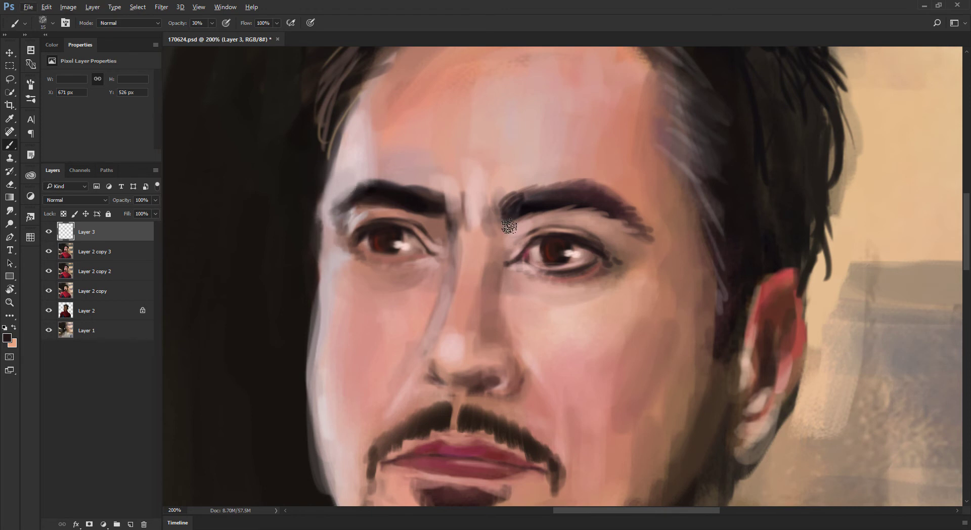
{"action": "left_click", "coordinate": [447, 192], "text": "alt"}
{"action": "left_click", "coordinate": [427, 200], "text": "alt"}
{"action": "key", "text": "bracketleft"}
{"action": "key", "text": "bracketleft"}
{"action": "left_click_drag", "start_coordinate": [436, 186], "coordinate": [450, 210]}
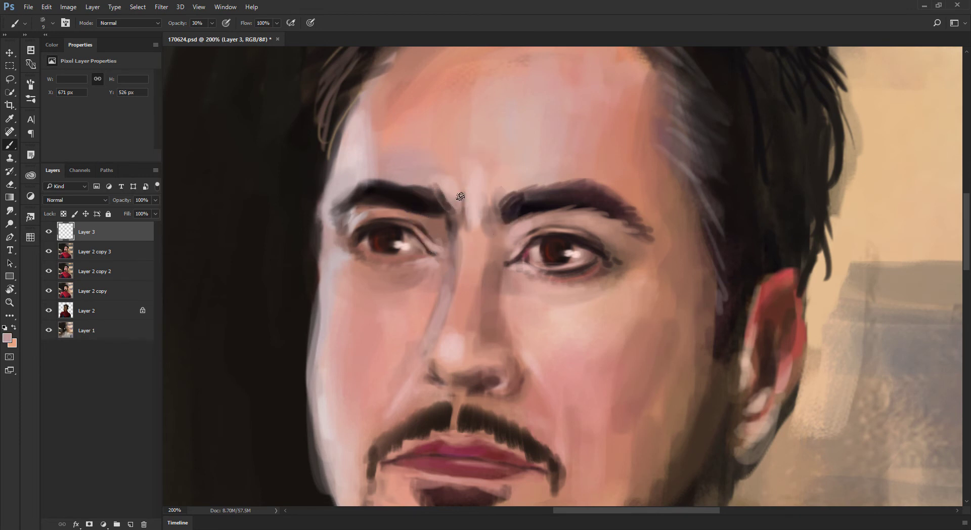
Select Layer 3 and merge it into Layer 2 copy 3
{"action": "key", "text": "alt+bracketright"}
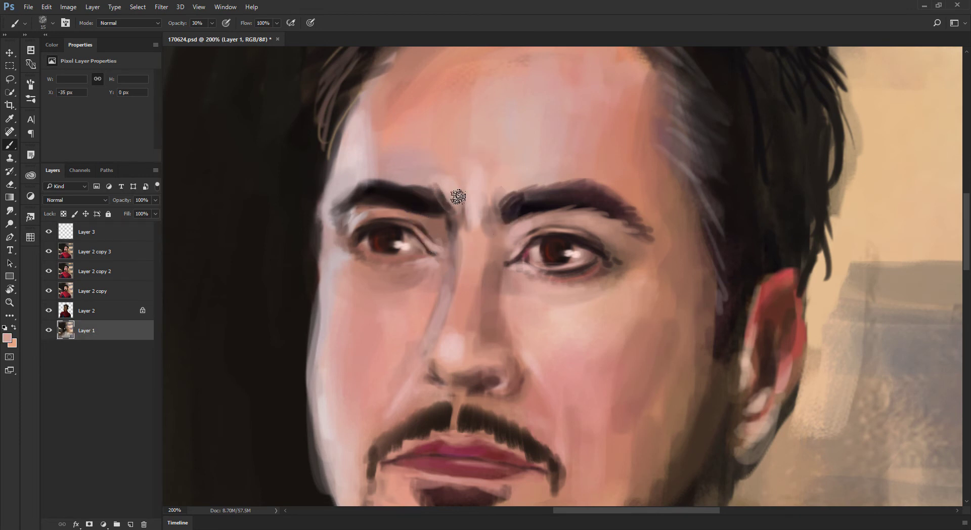
{"action": "key", "text": "bracketright"}
{"action": "left_click", "coordinate": [131, 254]}
{"action": "left_click", "coordinate": [88, 232]}
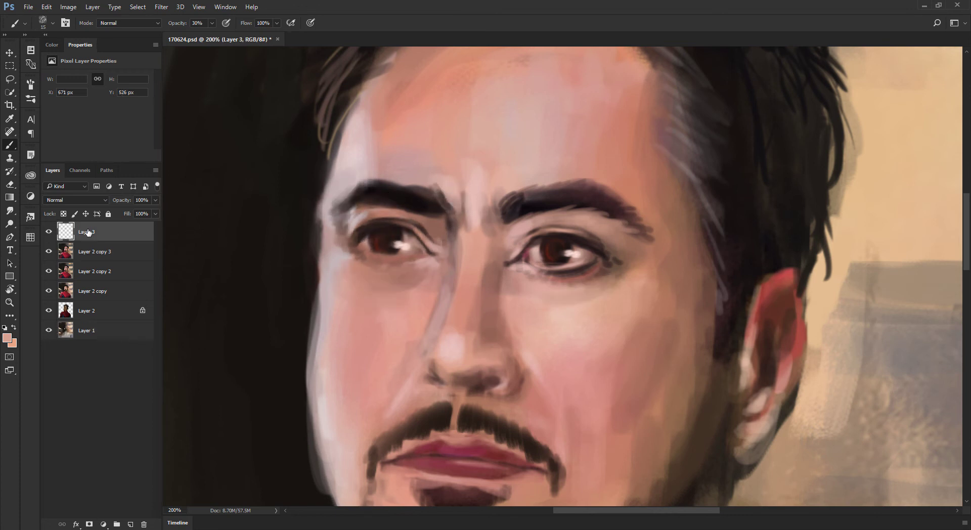
{"action": "key", "text": "Delete"}
Smooth the skin between the eyebrows and along the bridge of the nose with sampled skin tones at 30% opacity
{"action": "left_click", "coordinate": [454, 158], "text": "alt"}
{"action": "left_click_drag", "start_coordinate": [458, 186], "coordinate": [486, 227]}
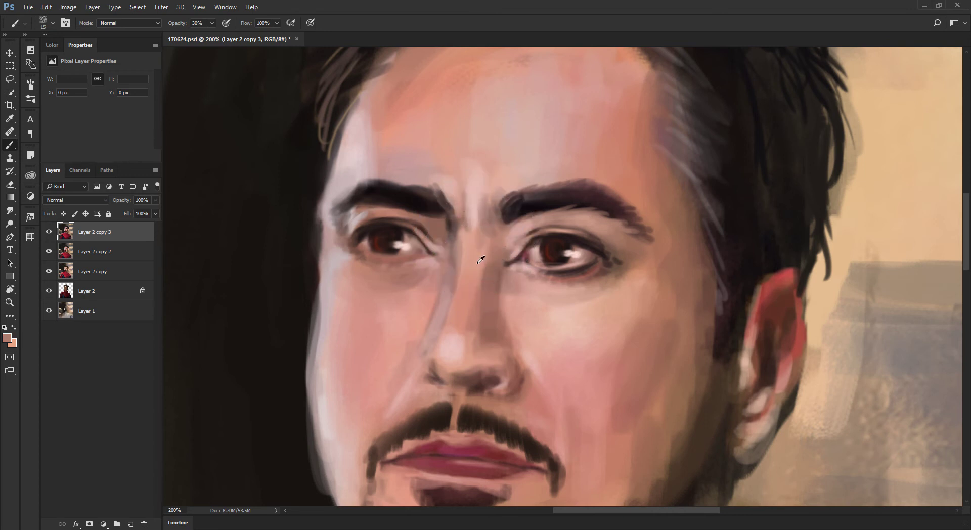
{"action": "left_click", "coordinate": [487, 301], "text": "alt"}
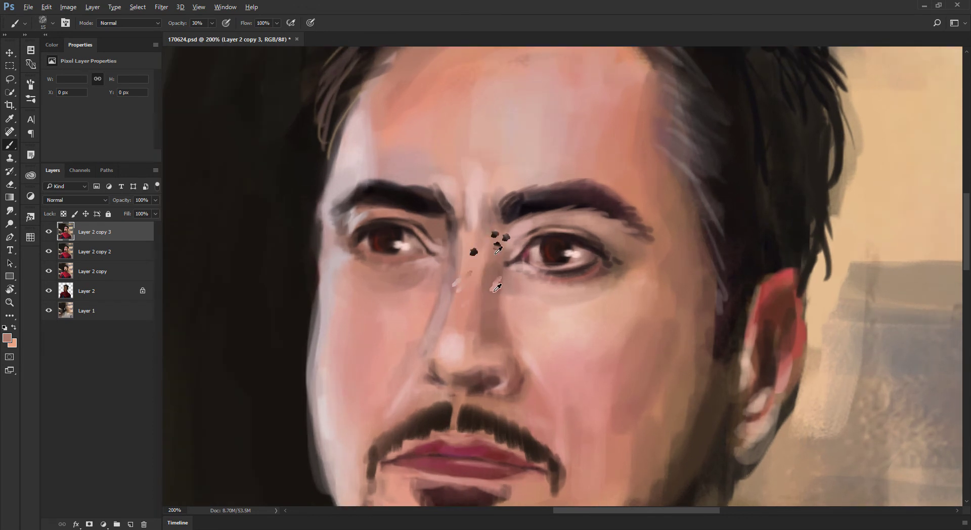
{"action": "left_click_drag", "start_coordinate": [495, 288], "coordinate": [530, 241]}
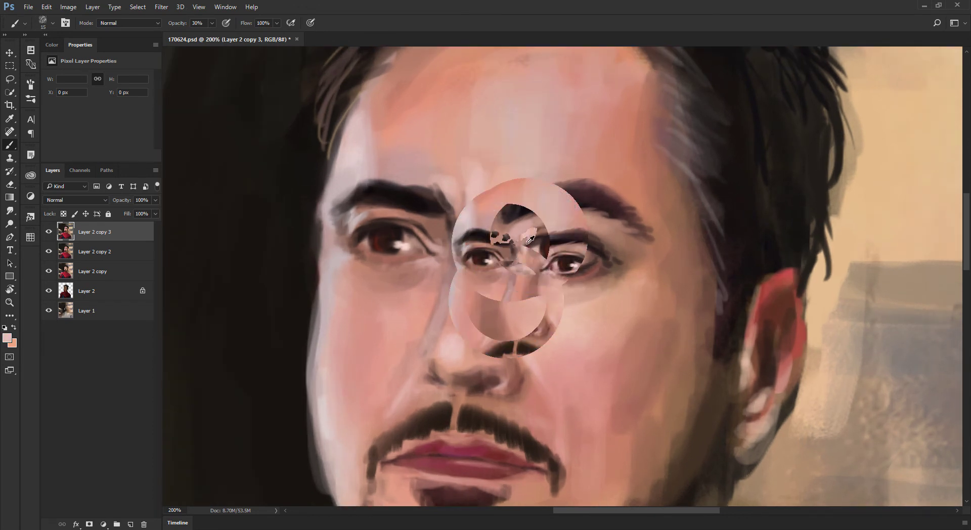
Blend the shading along both sides of the nose with resampled skin tones and a larger brush
{"action": "key", "text": "ctrl+minus"}
{"action": "left_click", "coordinate": [505, 289], "text": "alt"}
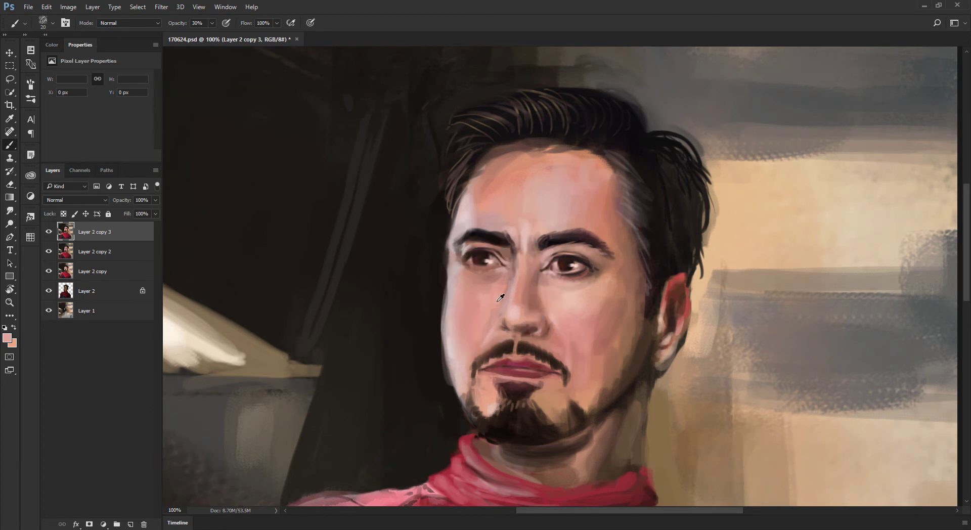
{"action": "left_click", "coordinate": [507, 282], "text": "alt"}
{"action": "left_click", "coordinate": [507, 290], "text": "alt"}
{"action": "left_click", "coordinate": [487, 303], "text": "alt"}
{"action": "left_click", "coordinate": [539, 286], "text": "alt"}
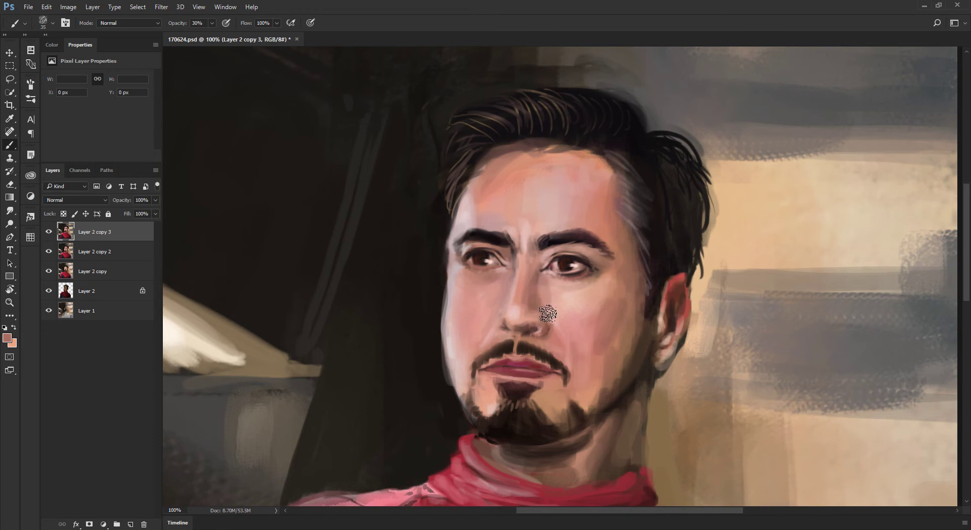
Even out the left cheek beside the nose with sampled light skin tones, and check the whole portrait
{"action": "left_click", "coordinate": [556, 306], "text": "alt"}
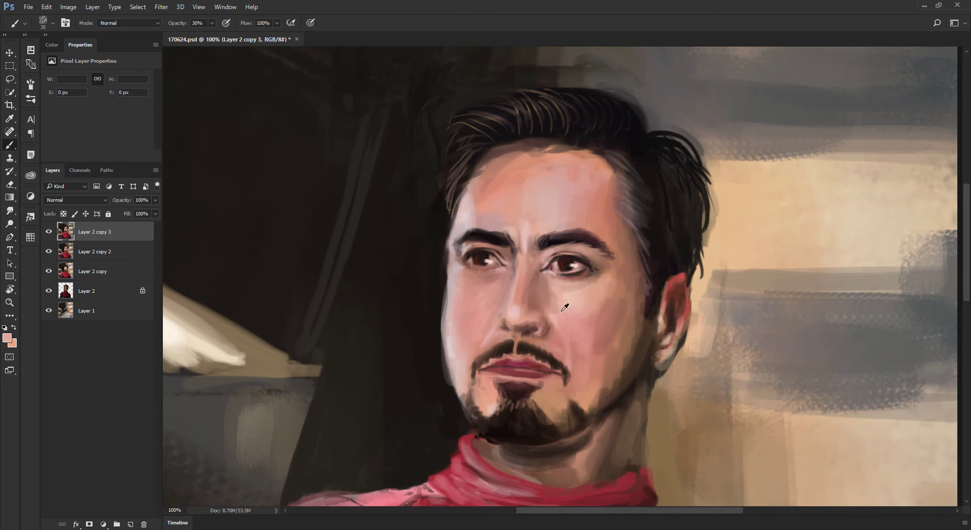
{"action": "left_click", "coordinate": [566, 314], "text": "alt"}
{"action": "left_click", "coordinate": [568, 317], "text": "alt"}
{"action": "left_click", "coordinate": [571, 307], "text": "alt"}
{"action": "scroll", "coordinate": [598, 142], "scroll_direction": "down", "scroll_amount": 2}
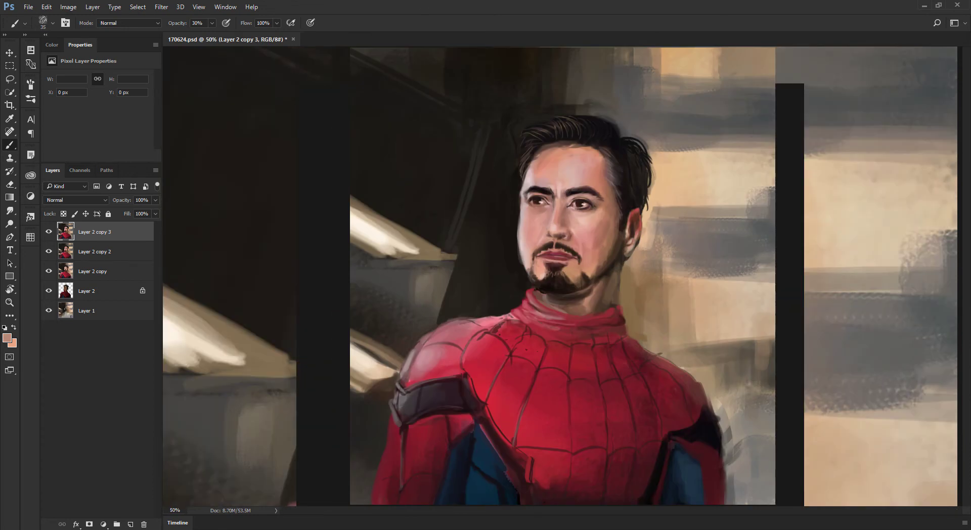
{"action": "key", "text": "ctrl+minus"}
{"action": "key", "text": "ctrl+minus"}
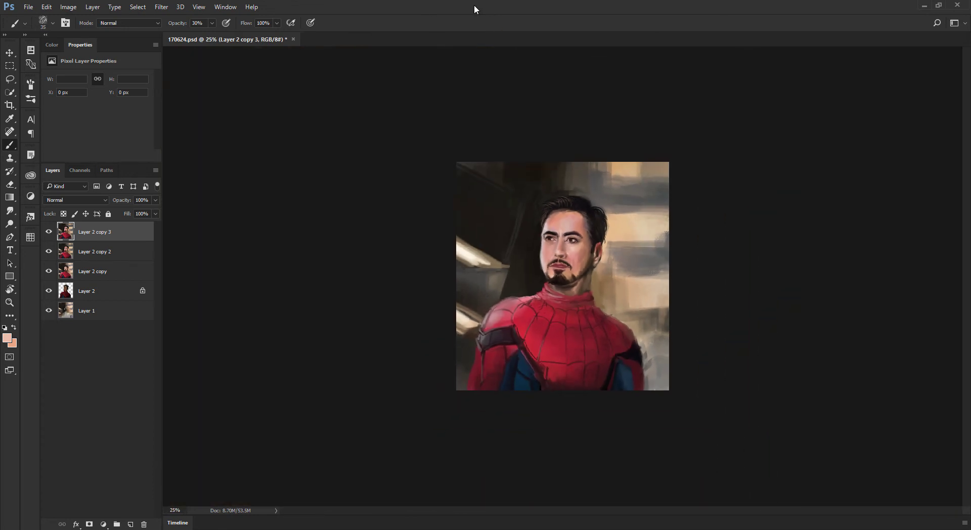
{"action": "key", "text": "ctrl+plus"}
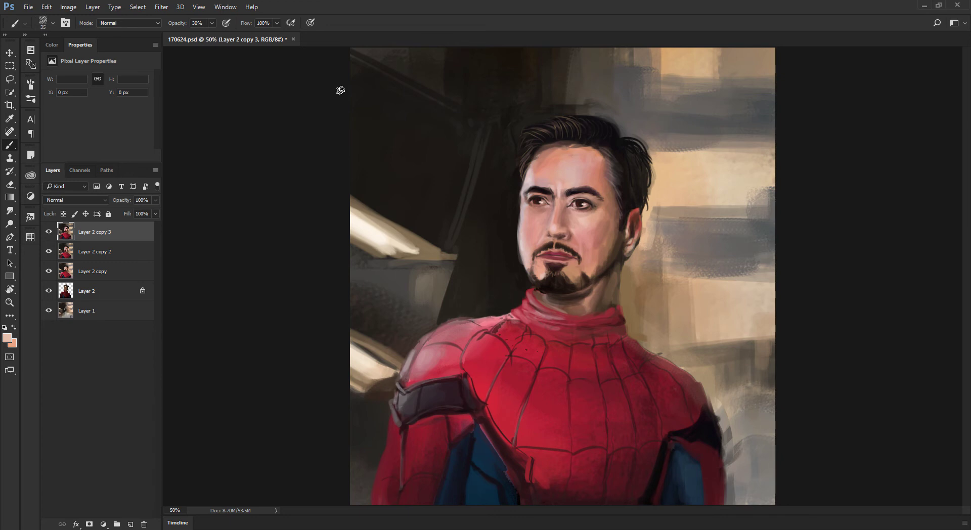
Add a new Layer 3 and paint a small near-black diamond at 100% opacity on the lower chest of the suit
{"action": "key", "text": "ctrl+shift+n"}
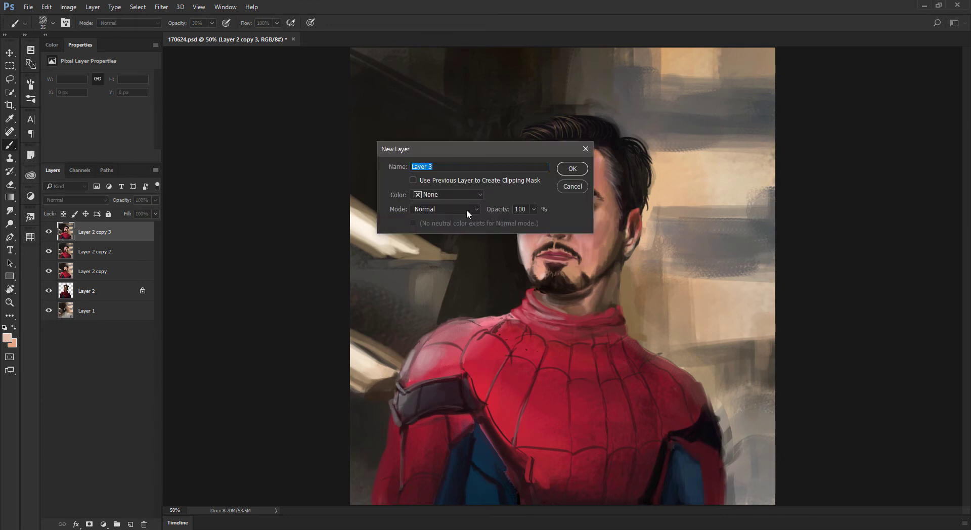
{"action": "key", "text": "Return"}
{"action": "key", "text": "ctrl+plus"}
{"action": "left_click_drag", "start_coordinate": [453, 284], "coordinate": [406, 129]}
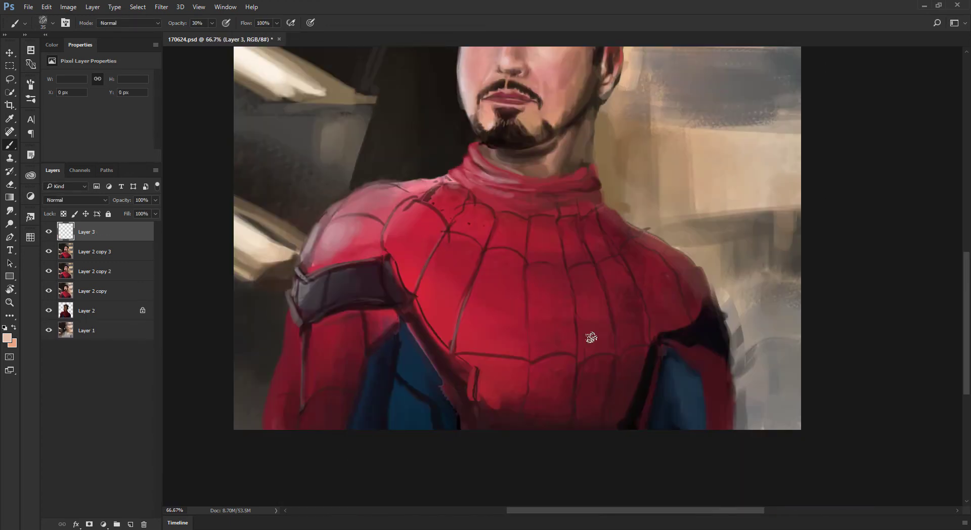
{"action": "left_click", "coordinate": [652, 359], "text": "alt"}
{"action": "key", "text": "0"}
{"action": "left_click_drag", "start_coordinate": [576, 338], "coordinate": [570, 348]}
{"action": "left_click_drag", "start_coordinate": [567, 346], "coordinate": [575, 362]}
Duplicate the diamond layer, then enlarge the copy and place it directly below the original as the spider's abdomen
{"action": "key", "text": "l"}
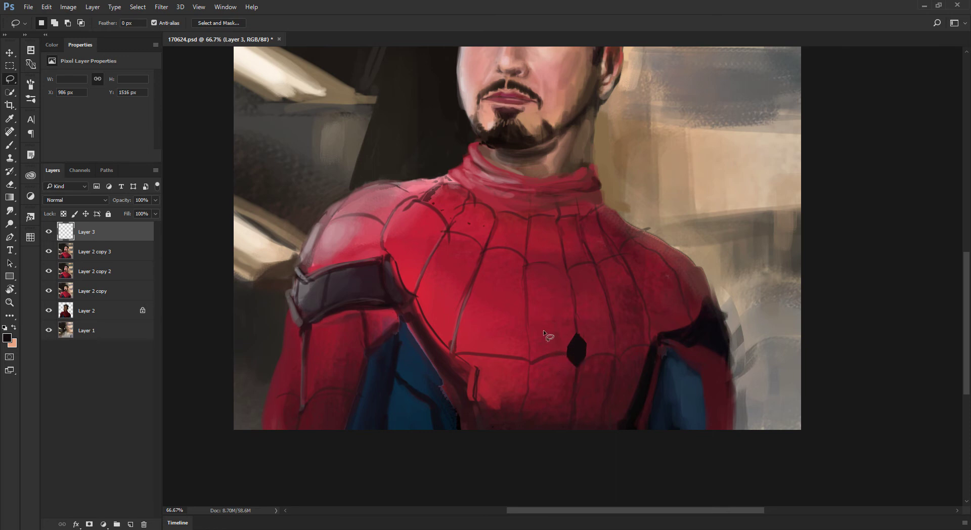
{"action": "key", "text": "ctrl+j"}
{"action": "key", "text": "ctrl+t"}
{"action": "left_click_drag", "start_coordinate": [577, 336], "coordinate": [554, 387]}
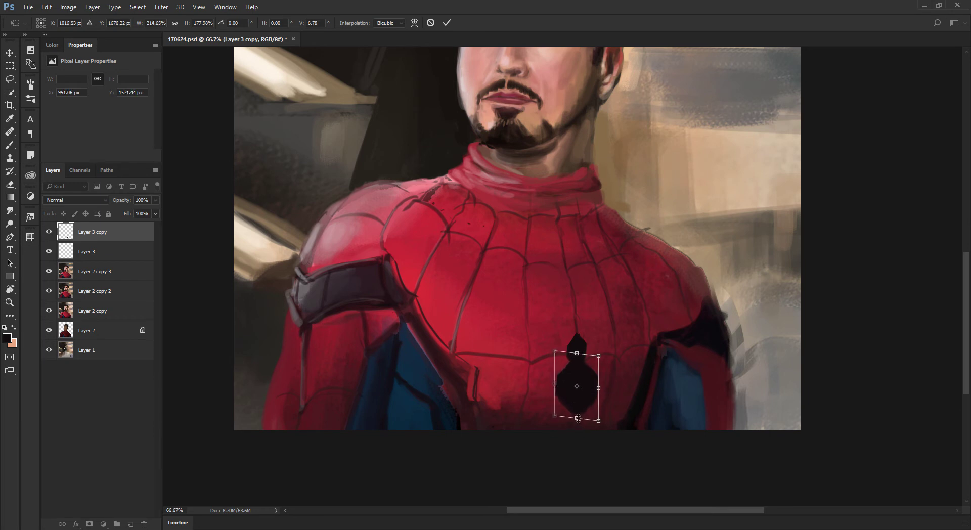
{"action": "key", "text": "Return"}
{"action": "key", "text": "l"}
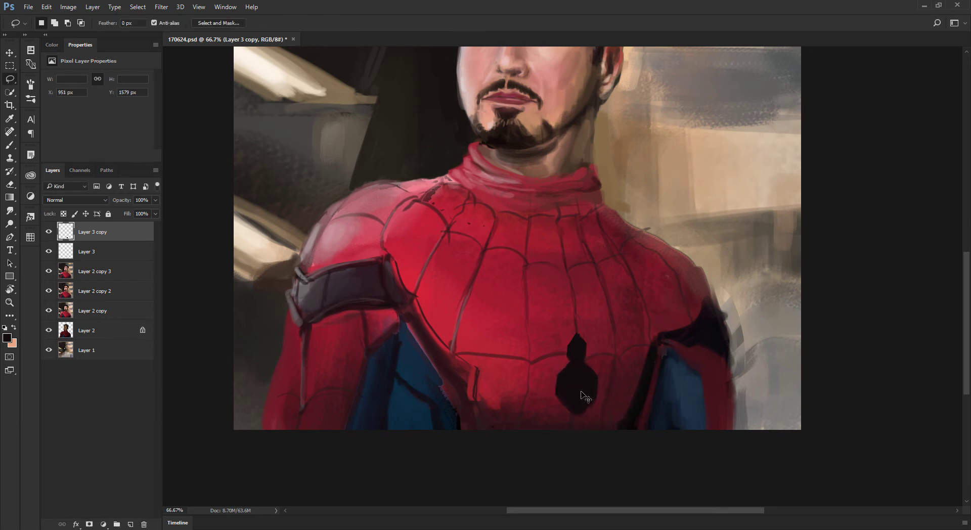
Merge the diamond copy into Layer 3 and scale the combined spider body down slightly
{"action": "key", "text": "ctrl+t"}
{"action": "key", "text": "Return"}
{"action": "key", "text": "ctrl+e"}
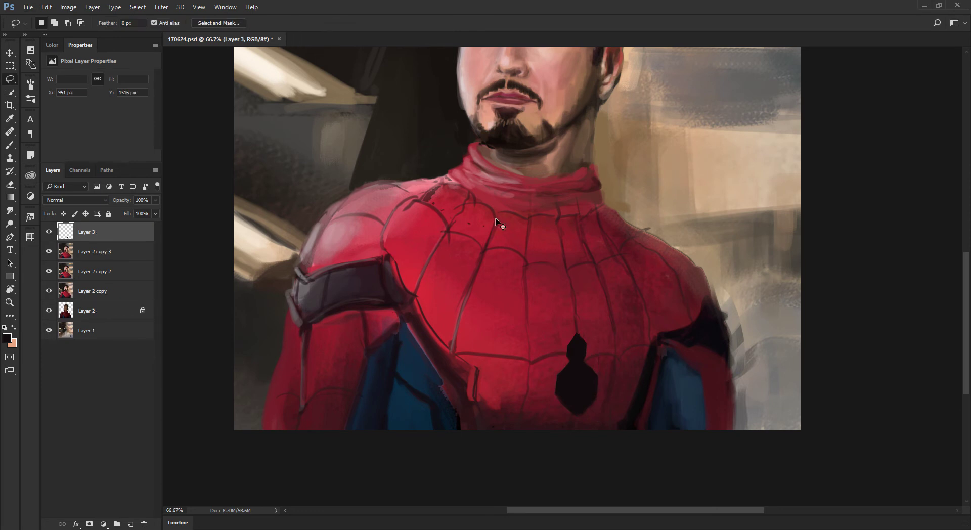
{"action": "key", "text": "ctrl+t"}
{"action": "left_click_drag", "start_coordinate": [550, 421], "coordinate": [563, 400]}
{"action": "key", "text": "Return"}
{"action": "key", "text": "l"}
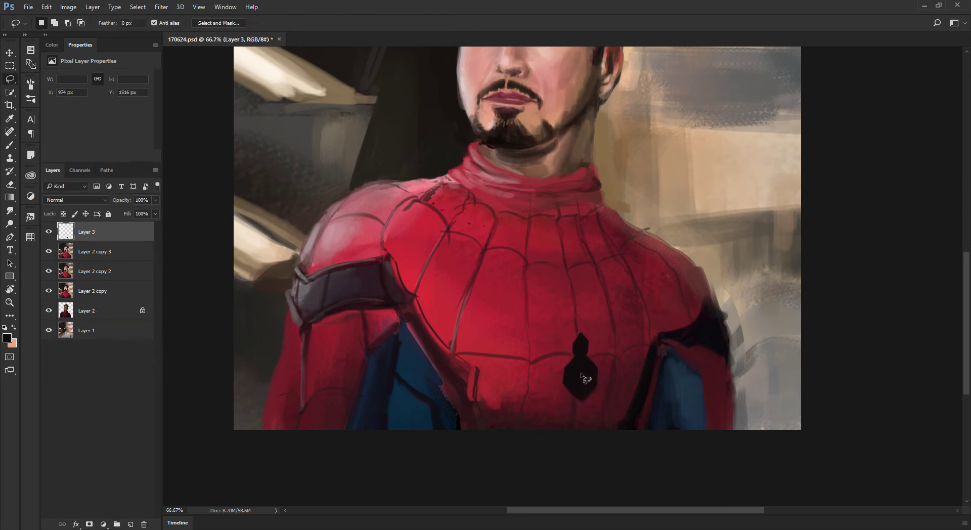
{"action": "key", "text": "b"}
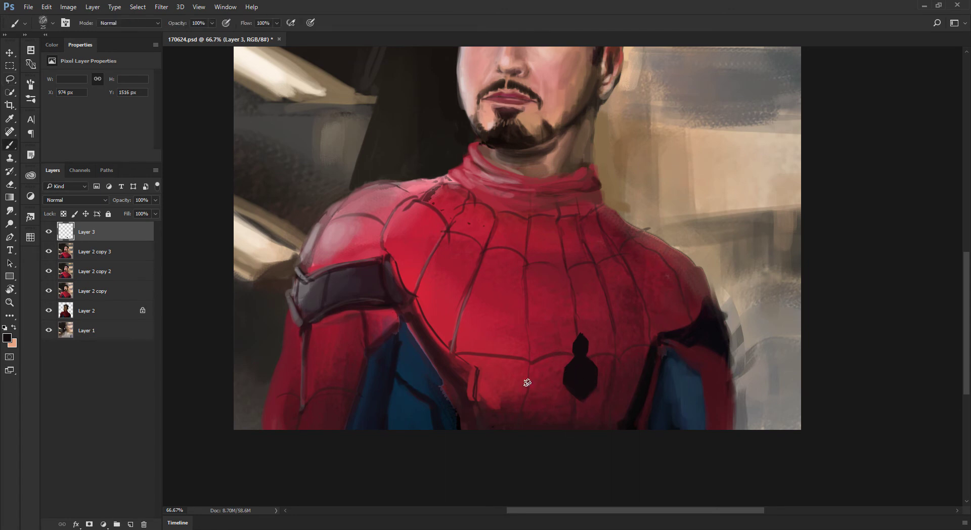
Shift the spider body slightly left to line it up with the suit's central web line
{"action": "key", "text": "v"}
{"action": "left_click_drag", "start_coordinate": [586, 386], "coordinate": [584, 387]}
{"action": "key", "text": "Left"}
{"action": "key", "text": "Left"}
{"action": "key", "text": "Left"}
{"action": "key", "text": "Left"}
{"action": "key", "text": "Left"}
{"action": "key", "text": "Left"}
{"action": "key", "text": "Left"}
{"action": "key", "text": "Left"}
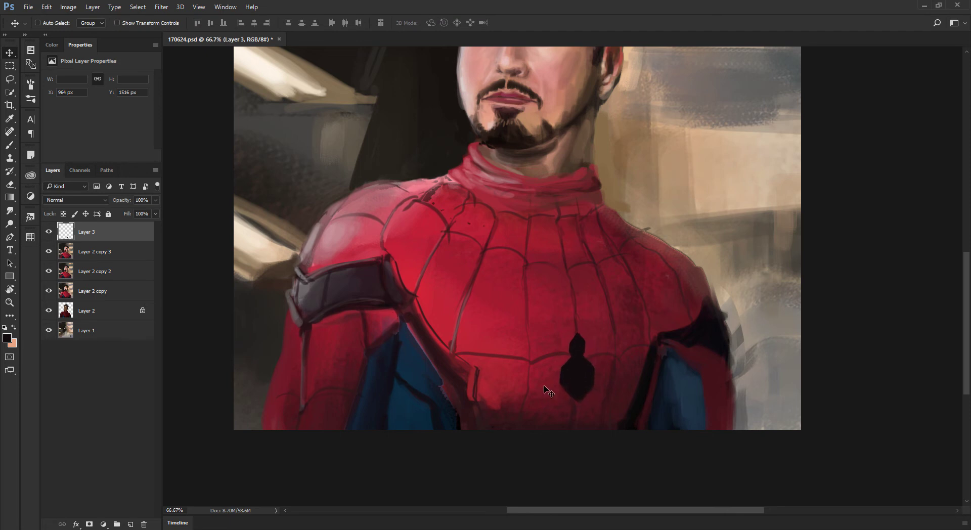
Paint the spider emblem's four bent upper legs in near-black at 100% opacity, redoing one stroke
{"action": "key", "text": "b"}
{"action": "scroll", "coordinate": [561, 334], "scroll_direction": "up", "scroll_amount": 3}
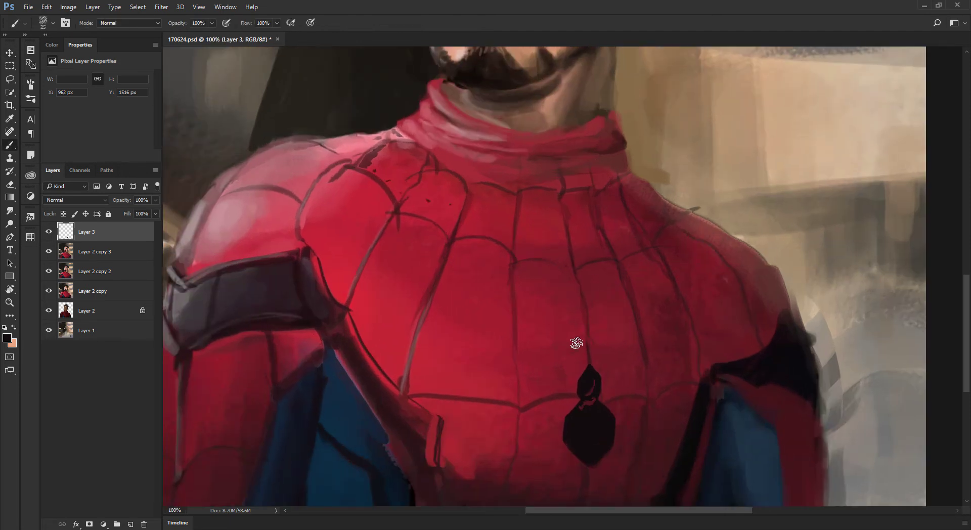
{"action": "mouse_move", "coordinate": [566, 347]}
{"action": "left_mouse_down"}
{"action": "mouse_move", "coordinate": [538, 353]}
{"action": "mouse_move", "coordinate": [587, 369]}
{"action": "left_mouse_up"}
{"action": "left_click", "coordinate": [573, 391], "text": "alt"}
{"action": "key", "text": "["}
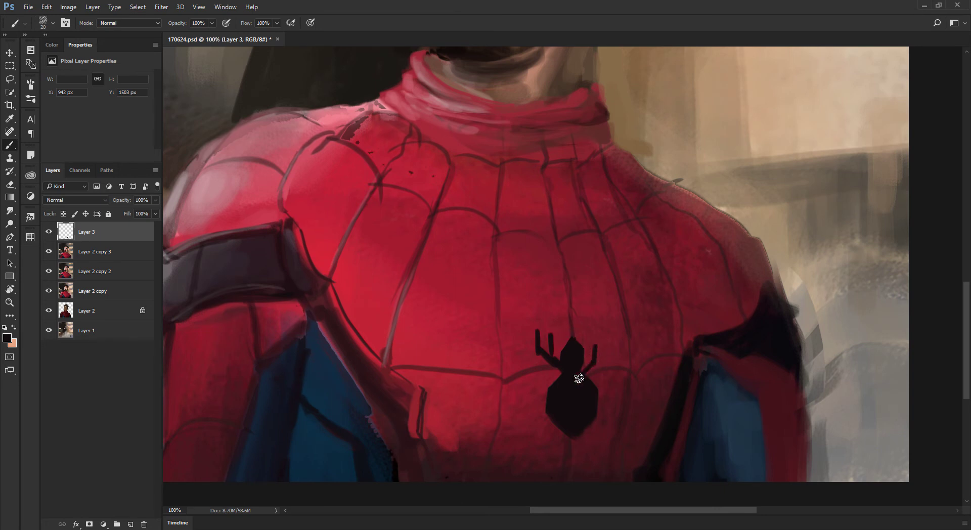
{"action": "key", "text": "ctrl+z"}
{"action": "left_click_drag", "start_coordinate": [601, 341], "coordinate": [579, 377]}
Paint the spider emblem's four long lower legs in near-black with a 15 px brush
{"action": "mouse_move", "coordinate": [552, 364]}
{"action": "left_mouse_down"}
{"action": "mouse_move", "coordinate": [525, 391]}
{"action": "mouse_move", "coordinate": [531, 431]}
{"action": "left_mouse_up"}
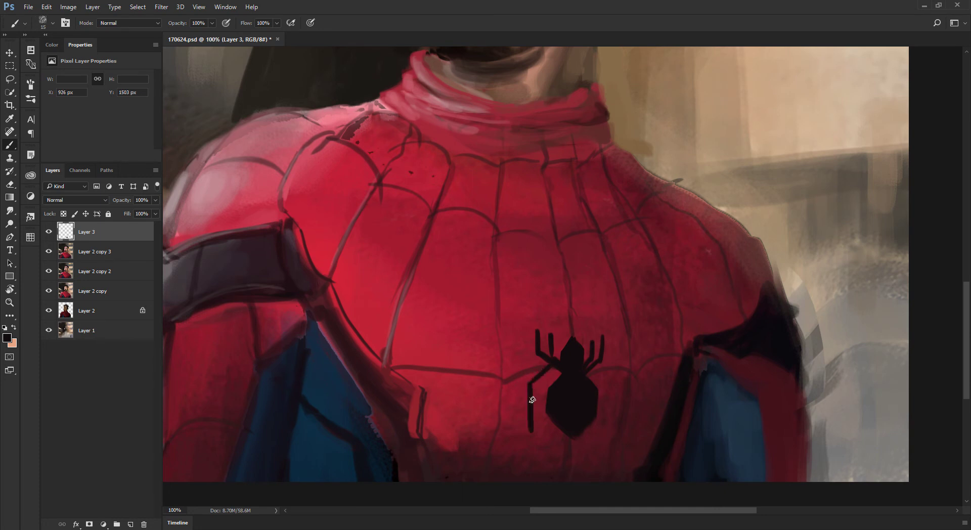
{"action": "left_click_drag", "start_coordinate": [528, 393], "coordinate": [529, 430]}
{"action": "left_click_drag", "start_coordinate": [541, 398], "coordinate": [540, 426]}
{"action": "mouse_move", "coordinate": [591, 370]}
{"action": "left_mouse_down"}
{"action": "mouse_move", "coordinate": [605, 411]}
{"action": "mouse_move", "coordinate": [596, 366]}
{"action": "mouse_move", "coordinate": [613, 416]}
{"action": "left_mouse_up"}
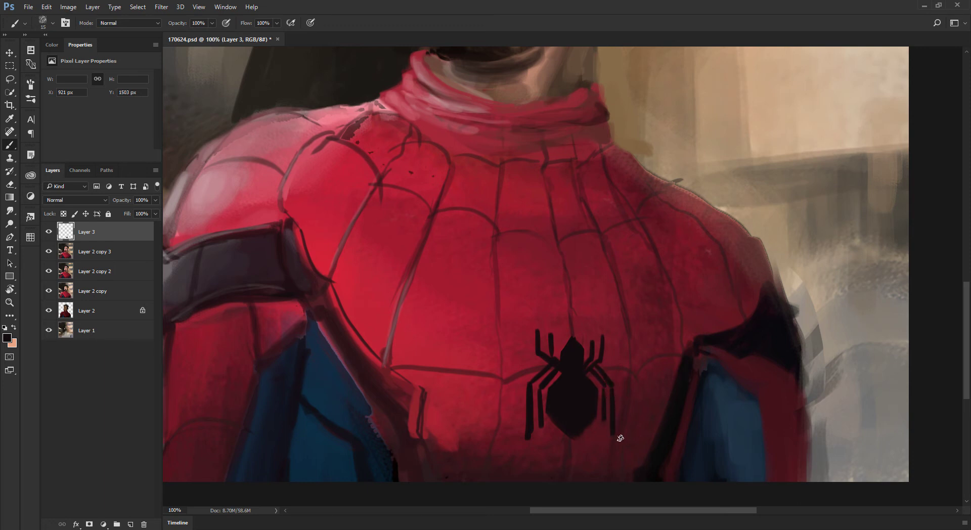
Trim the edges of the spider's abdomen and head into cleaner points by lassoing and deleting the excess paint
{"action": "key", "text": "l"}
{"action": "left_click_drag", "start_coordinate": [596, 416], "coordinate": [562, 443]}
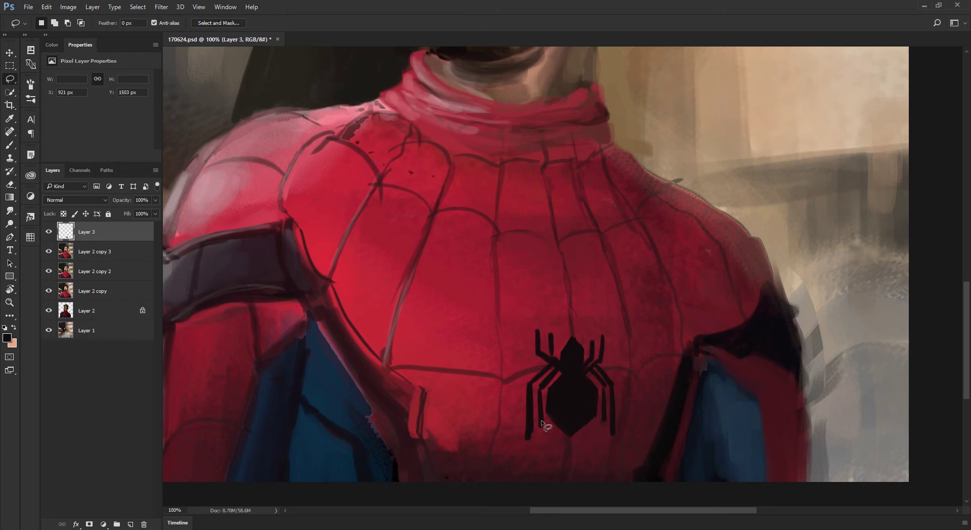
{"action": "mouse_move", "coordinate": [544, 415]}
{"action": "left_mouse_down"}
{"action": "mouse_move", "coordinate": [547, 444]}
{"action": "mouse_move", "coordinate": [557, 434]}
{"action": "mouse_move", "coordinate": [592, 445]}
{"action": "left_mouse_up"}
{"action": "key", "text": "Delete"}
{"action": "key", "text": "ctrl+d"}
{"action": "left_click_drag", "start_coordinate": [545, 414], "coordinate": [574, 453]}
{"action": "left_click_drag", "start_coordinate": [559, 336], "coordinate": [556, 314]}
{"action": "key", "text": "Delete"}
{"action": "key", "text": "ctrl+d"}
{"action": "left_click_drag", "start_coordinate": [585, 345], "coordinate": [582, 305]}
Duplicate the spider emblem layer and offset the copy about 5 px up and to the right
{"action": "key", "text": "ctrl+j"}
{"action": "key", "text": "v"}
{"action": "key", "text": "shift+Up"}
{"action": "key", "text": "shift+Right"}
{"action": "key", "text": "Left"}
{"action": "key", "text": "Left"}
{"action": "key", "text": "Left"}
{"action": "key", "text": "Left"}
{"action": "key", "text": "Left"}
{"action": "key", "text": "Down"}
{"action": "key", "text": "Down"}
{"action": "key", "text": "Down"}
{"action": "key", "text": "Down"}
Lighten the duplicated spider layer with Levels by setting its output black level to 45
{"action": "key", "text": "ctrl+l"}
{"action": "left_click_drag", "start_coordinate": [245, 329], "coordinate": [266, 328]}
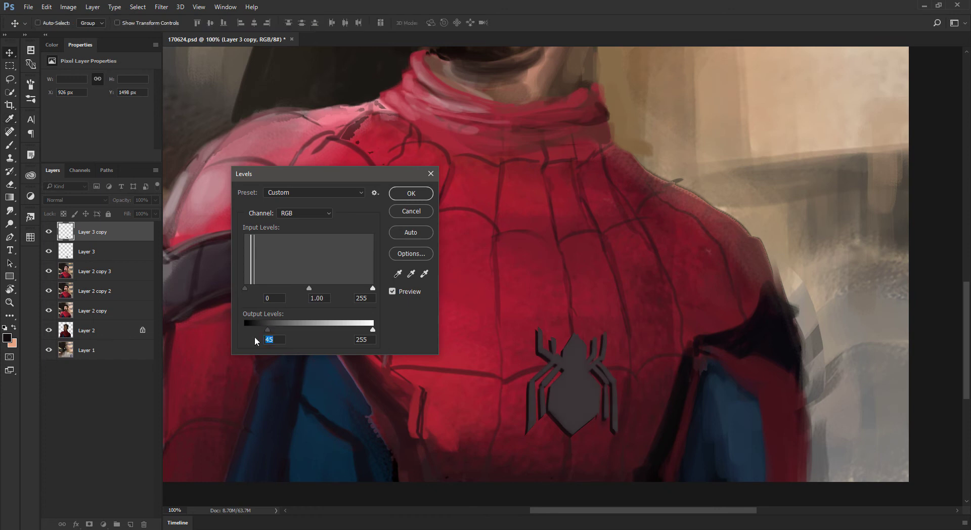
{"action": "key", "text": "Return"}
Darken the lower body and legs of the lightened spider with a small Burn brush on midtones at 30% exposure
{"action": "right_click", "coordinate": [16, 233]}
{"action": "left_click", "coordinate": [48, 234]}
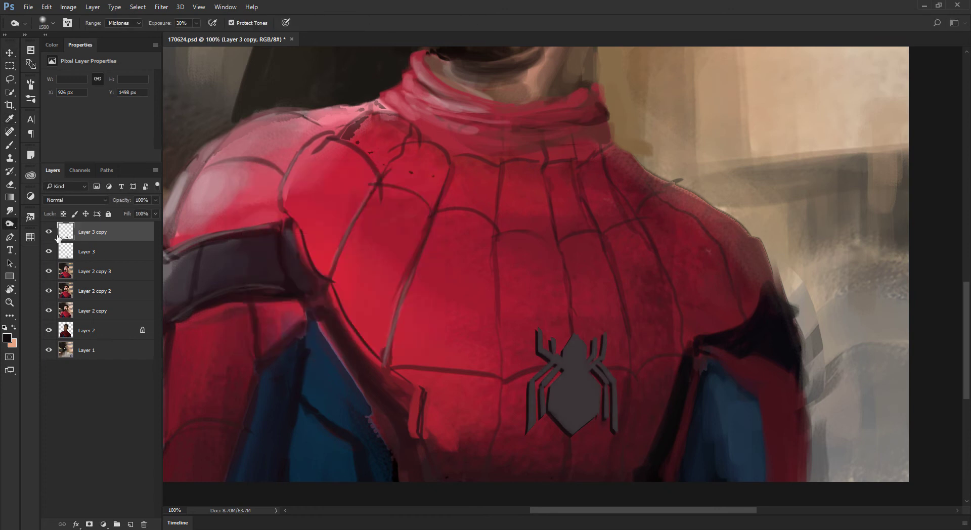
{"action": "key", "text": "bracketleft"}
{"action": "key", "text": "bracketleft"}
{"action": "key", "text": "bracketleft"}
{"action": "key", "text": "bracketleft"}
{"action": "key", "text": "bracketleft"}
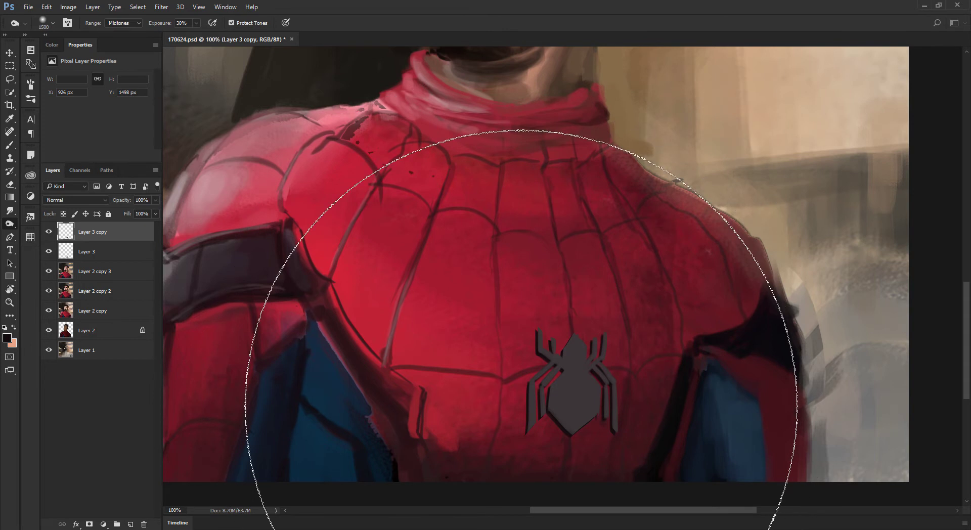
{"action": "key", "text": "bracketleft"}
{"action": "key", "text": "bracketleft"}
{"action": "key", "text": "bracketleft"}
{"action": "key", "text": "bracketleft"}
{"action": "key", "text": "bracketleft"}
{"action": "key", "text": "bracketleft"}
{"action": "key", "text": "bracketleft"}
{"action": "key", "text": "bracketleft"}
{"action": "key", "text": "bracketleft"}
{"action": "key", "text": "bracketleft"}
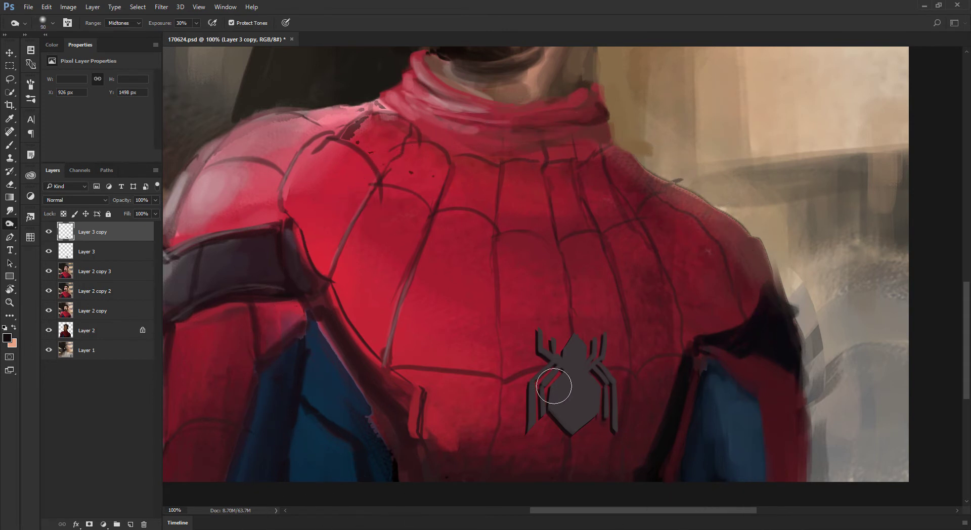
{"action": "mouse_move", "coordinate": [554, 410]}
{"action": "left_mouse_down"}
{"action": "mouse_move", "coordinate": [614, 450]}
{"action": "mouse_move", "coordinate": [590, 432]}
{"action": "mouse_move", "coordinate": [590, 454]}
{"action": "mouse_move", "coordinate": [573, 436]}
{"action": "mouse_move", "coordinate": [607, 460]}
{"action": "mouse_move", "coordinate": [585, 440]}
{"action": "mouse_move", "coordinate": [612, 437]}
{"action": "mouse_move", "coordinate": [543, 412]}
{"action": "mouse_move", "coordinate": [598, 461]}
{"action": "mouse_move", "coordinate": [622, 445]}
{"action": "mouse_move", "coordinate": [570, 364]}
{"action": "mouse_move", "coordinate": [599, 417]}
{"action": "left_mouse_up"}
{"action": "key", "text": "ctrl+minus"}
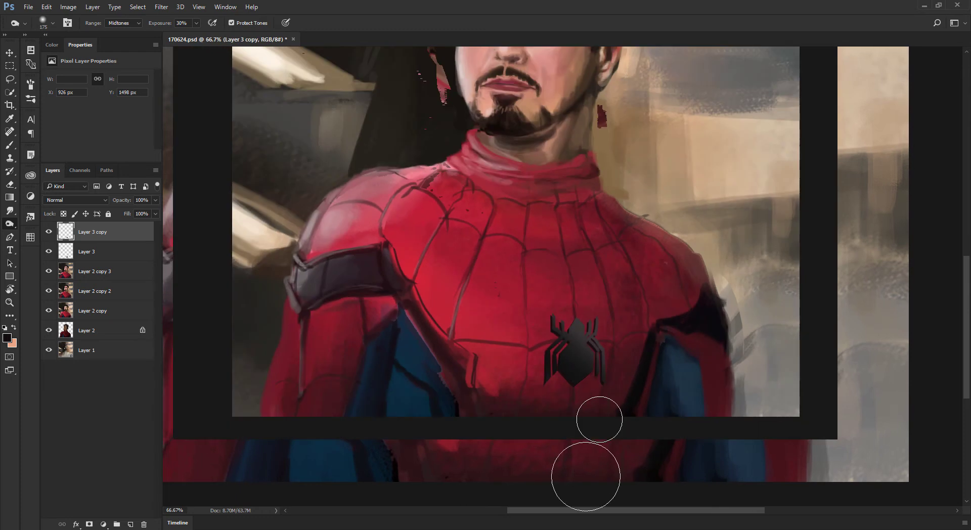
Merge the shaded spider copy with the black spider layer beneath it
{"action": "key", "text": "Delete"}
{"action": "key", "text": "v"}
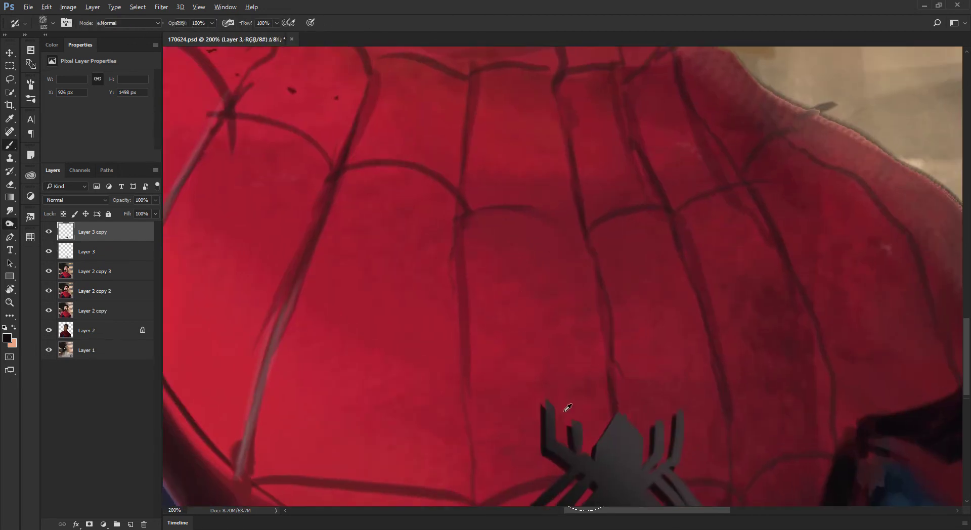
{"action": "key", "text": "Delete"}
Sample colours around the portrait to get a pale blue-grey brush colour for the emblem's highlights
{"action": "key", "text": "b"}
{"action": "left_click_drag", "start_coordinate": [531, 328], "coordinate": [468, 226]}
{"action": "mouse_move", "coordinate": [399, 164]}
{"action": "left_mouse_down"}
{"action": "mouse_move", "coordinate": [556, 347]}
{"action": "mouse_move", "coordinate": [613, 286]}
{"action": "left_mouse_up"}
{"action": "left_click_drag", "start_coordinate": [500, 100], "coordinate": [348, 87]}
{"action": "key", "text": "bracketright"}
{"action": "key", "text": "bracketright"}
{"action": "key", "text": "ctrl+minus"}
{"action": "key", "text": "ctrl+minus"}
{"action": "left_click", "coordinate": [379, 234], "text": "alt"}
{"action": "left_click_drag", "start_coordinate": [429, 109], "coordinate": [410, 312]}
{"action": "key", "text": "bracketleft"}
{"action": "key", "text": "bracketleft"}
{"action": "left_click", "coordinate": [505, 198], "text": "alt"}
{"action": "right_click", "coordinate": [557, 181], "text": "alt+shift"}
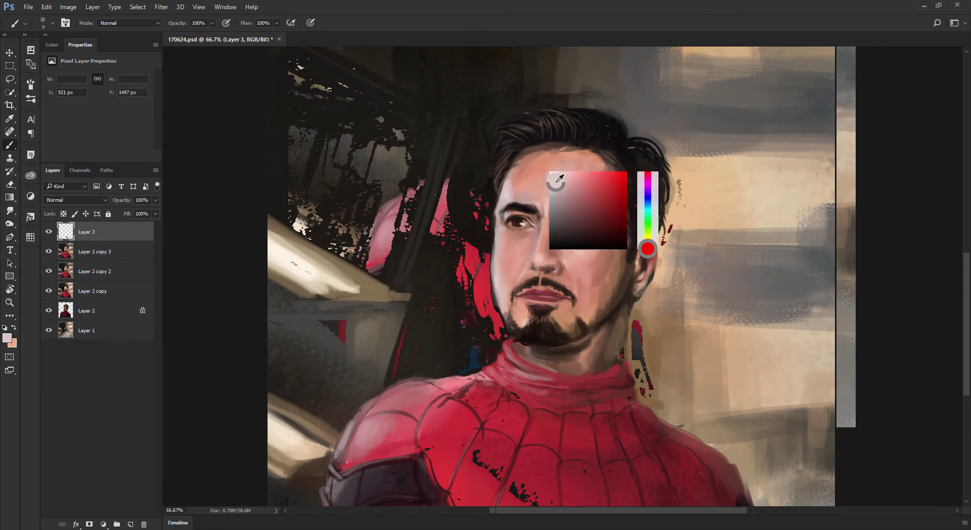
{"action": "left_click_drag", "start_coordinate": [537, 397], "coordinate": [484, 214]}
{"action": "left_click_drag", "start_coordinate": [599, 261], "coordinate": [572, 193]}
{"action": "left_click", "coordinate": [667, 404], "text": "alt"}
{"action": "left_click_drag", "start_coordinate": [639, 347], "coordinate": [604, 292]}
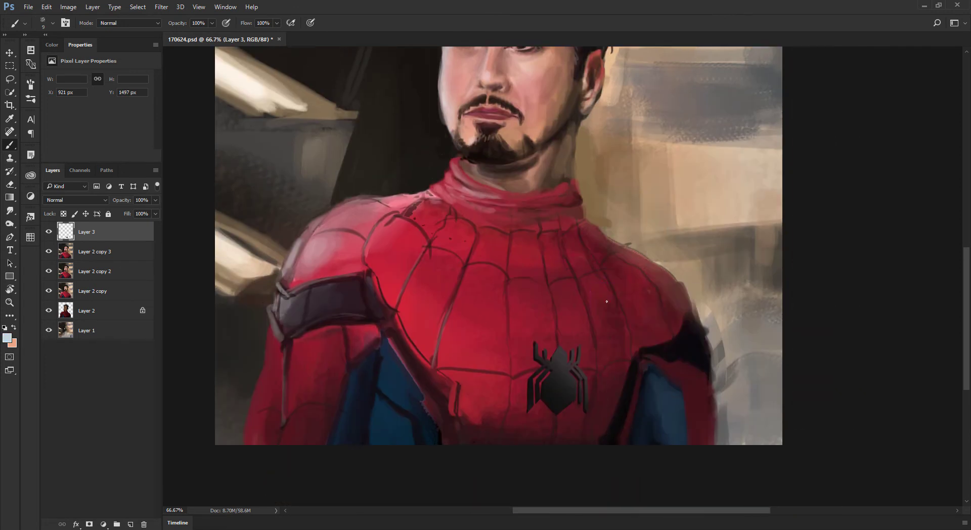
Paint a thin pale blue-grey highlight down the outer edge of the spider's upper-left leg at 20% opacity
{"action": "left_click", "coordinate": [663, 394], "text": "alt"}
{"action": "key", "text": "ctrl+plus"}
{"action": "key", "text": "ctrl+plus"}
{"action": "left_click_drag", "start_coordinate": [526, 354], "coordinate": [481, 157]}
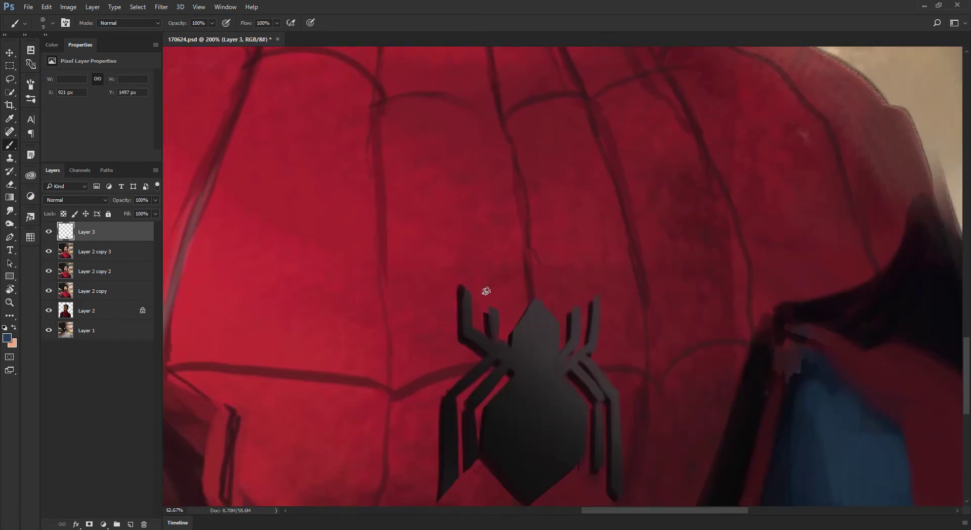
{"action": "mouse_move", "coordinate": [461, 287]}
{"action": "left_mouse_down"}
{"action": "mouse_move", "coordinate": [461, 328]}
{"action": "mouse_move", "coordinate": [463, 333]}
{"action": "left_mouse_up"}
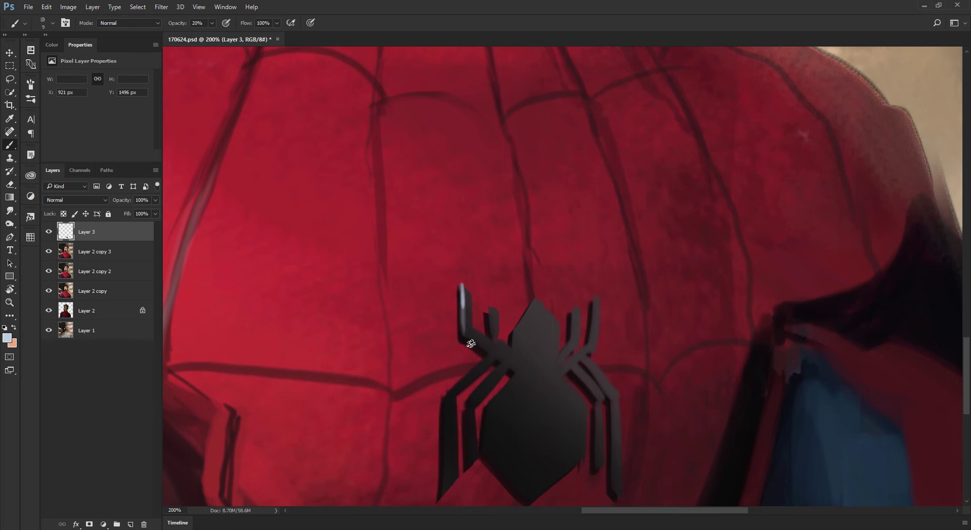
Blend the highlight into the spider's upper-left leg using greys sampled from the emblem at 20% opacity
{"action": "left_click", "coordinate": [468, 303], "text": "alt"}
{"action": "mouse_move", "coordinate": [462, 286]}
{"action": "left_mouse_down"}
{"action": "mouse_move", "coordinate": [466, 318]}
{"action": "mouse_move", "coordinate": [494, 342]}
{"action": "left_mouse_up"}
{"action": "left_click", "coordinate": [468, 305], "text": "alt"}
{"action": "key", "text": "bracketright"}
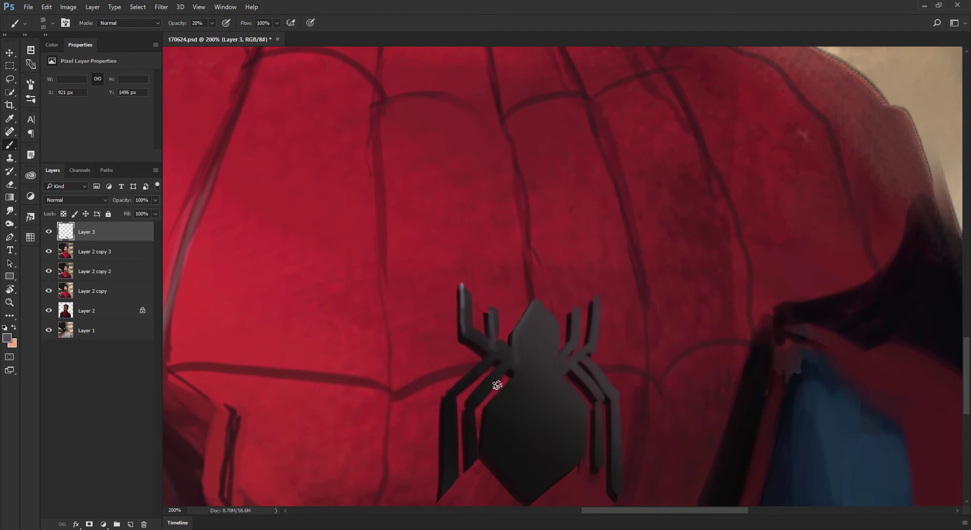
Paint thin grey highlights along the edges of the spider emblem's left legs and body at 80% brush opacity
{"action": "key", "text": "8"}
{"action": "left_click_drag", "start_coordinate": [519, 344], "coordinate": [521, 324]}
{"action": "left_click_drag", "start_coordinate": [516, 379], "coordinate": [488, 414]}
{"action": "mouse_move", "coordinate": [498, 365]}
{"action": "left_mouse_down"}
{"action": "mouse_move", "coordinate": [469, 403]}
{"action": "mouse_move", "coordinate": [469, 445]}
{"action": "left_mouse_up"}
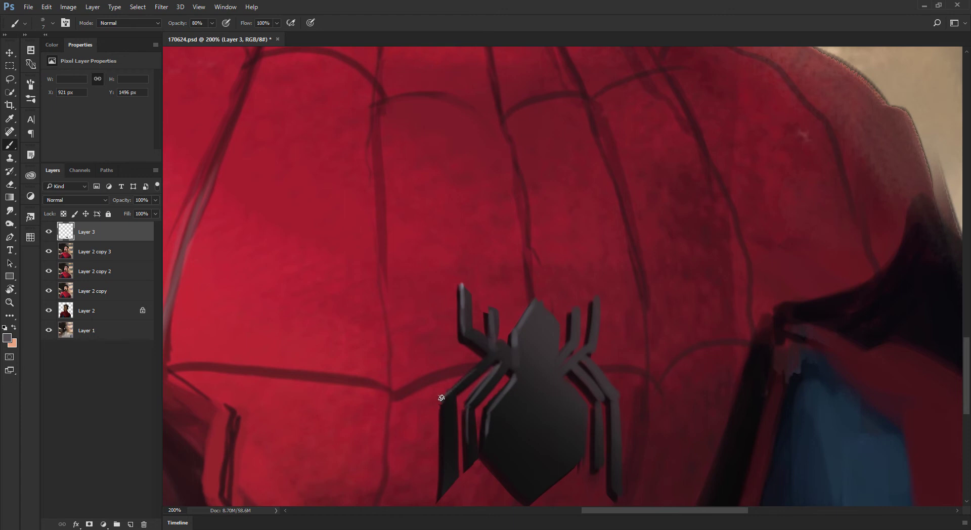
{"action": "left_click_drag", "start_coordinate": [444, 404], "coordinate": [442, 458]}
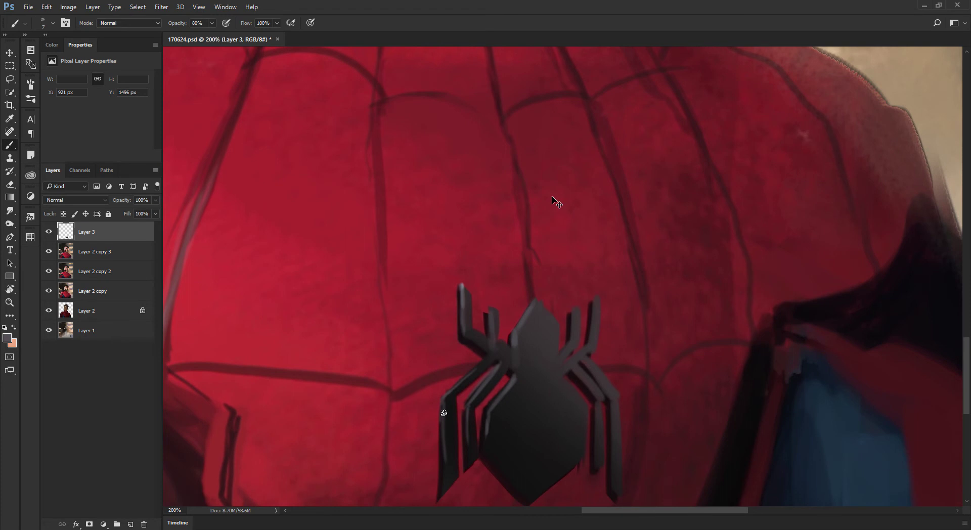
{"action": "key", "text": "ctrl+minus"}
{"action": "key", "text": "ctrl+minus"}
{"action": "key", "text": "ctrl+minus"}
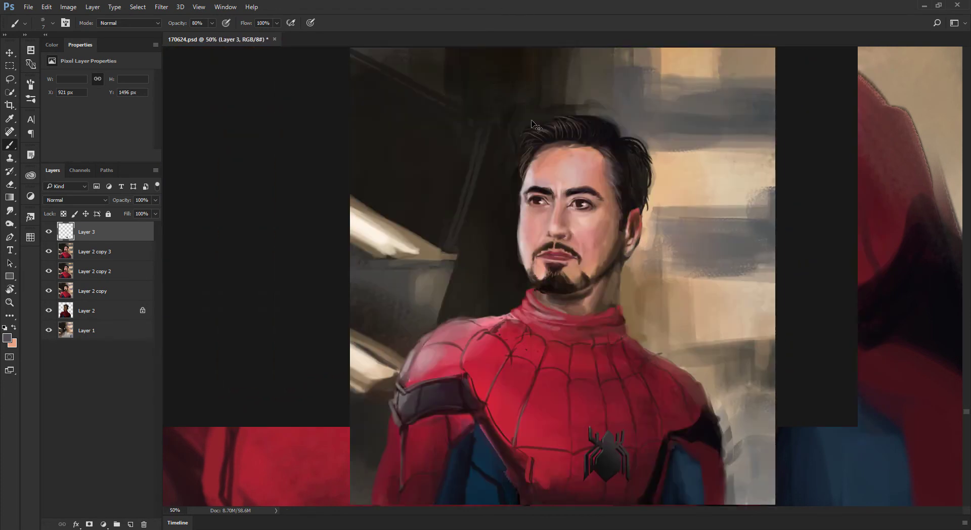
{"action": "key", "text": "ctrl+plus"}
{"action": "key", "text": "ctrl+plus"}
{"action": "left_click_drag", "start_coordinate": [550, 326], "coordinate": [480, 148]}
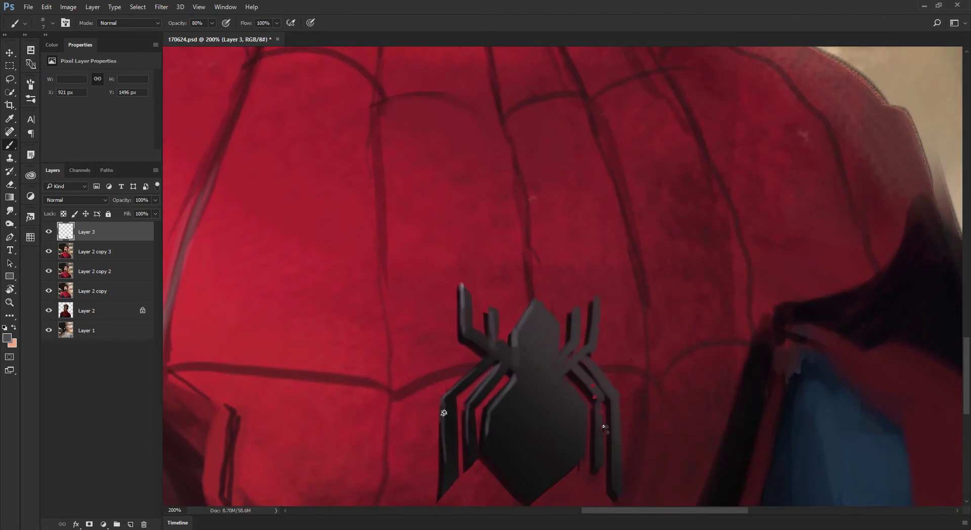
Try merging the emblem layer into the suit painting and retouching the area around the spider's left legs at 60% opacity
{"action": "key", "text": "ctrl+minus"}
{"action": "left_click_drag", "start_coordinate": [585, 376], "coordinate": [564, 259]}
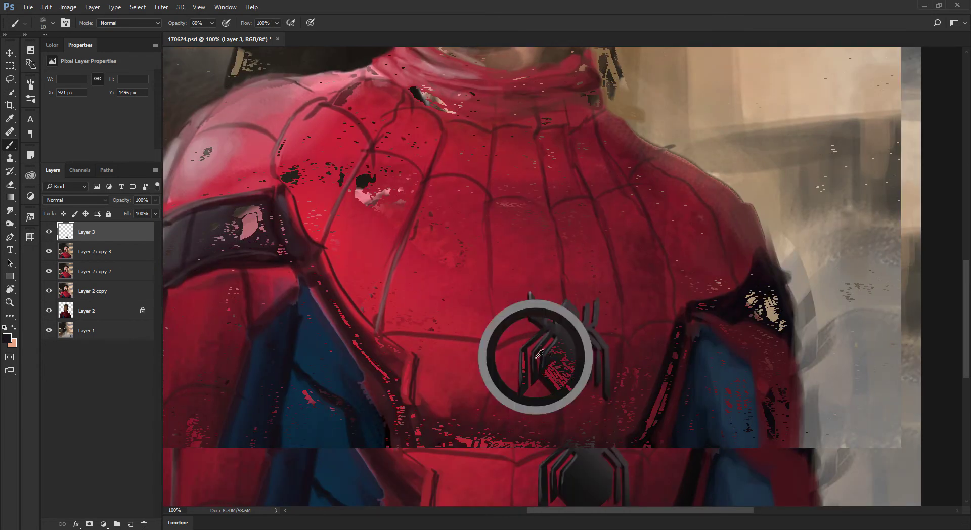
{"action": "key", "text": "bracketright"}
{"action": "key", "text": "Delete"}
{"action": "left_click", "coordinate": [538, 398], "text": "alt"}
{"action": "key", "text": "bracketleft"}
{"action": "left_click", "coordinate": [529, 350], "text": "alt"}
{"action": "left_click_drag", "start_coordinate": [529, 352], "coordinate": [526, 389]}
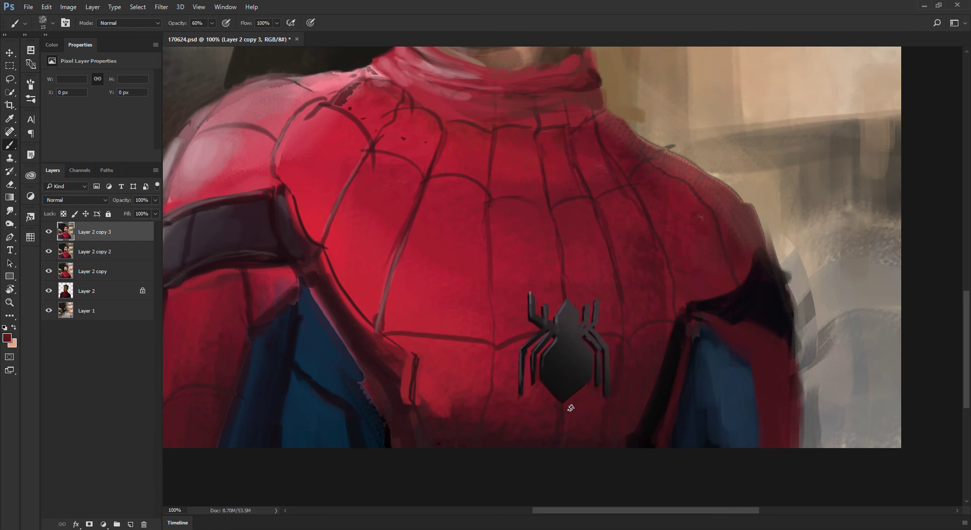
Try touching up the red fabric around the spider emblem with colours sampled from the chest
{"action": "left_click", "coordinate": [566, 272], "text": "alt"}
{"action": "key", "text": "h"}
{"action": "left_click", "coordinate": [566, 272]}
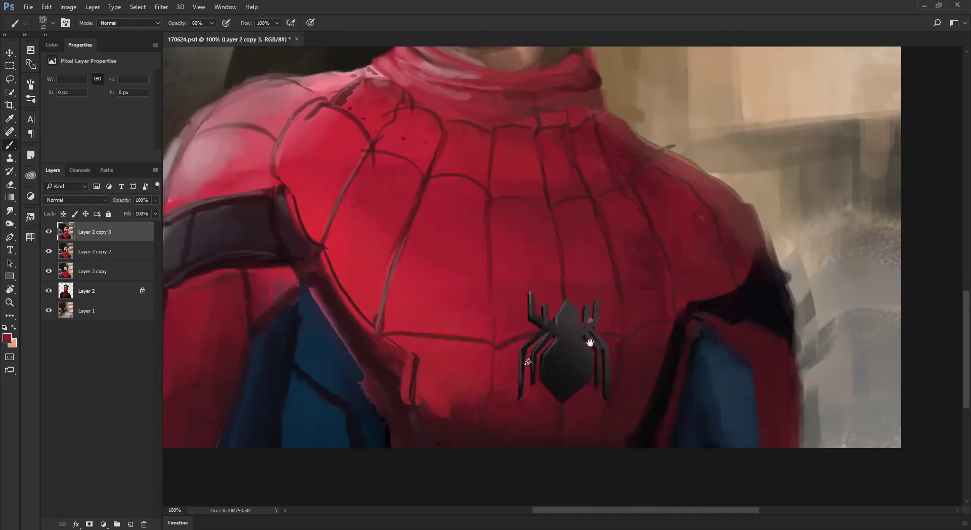
{"action": "key", "text": "h"}
{"action": "left_click", "coordinate": [514, 242]}
{"action": "mouse_move", "coordinate": [508, 256]}
{"action": "left_mouse_down"}
{"action": "mouse_move", "coordinate": [490, 226]}
{"action": "mouse_move", "coordinate": [473, 244]}
{"action": "mouse_move", "coordinate": [494, 246]}
{"action": "left_mouse_up"}
{"action": "key", "text": "ctrl+minus"}
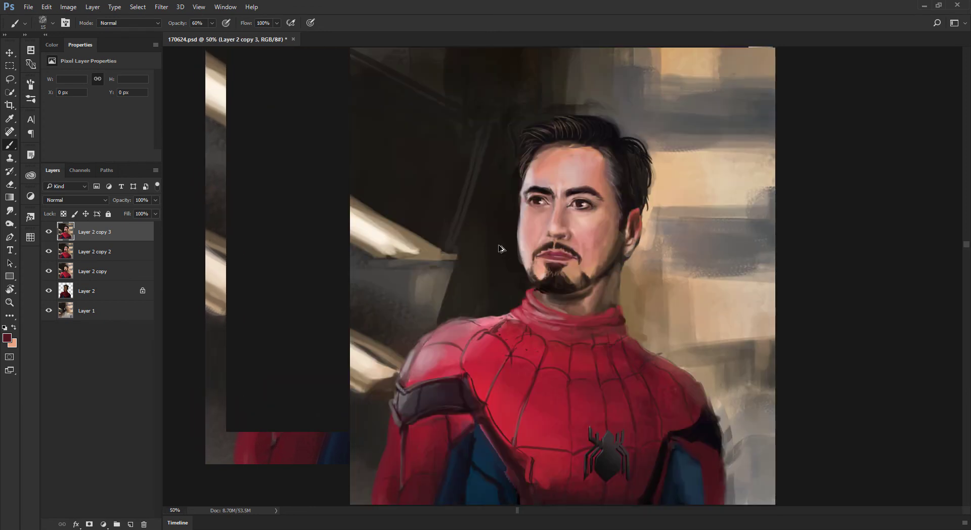
Undo the layer merge and touch-ups, and move the spider emblem up the chest to X 900 px, Y 1347 px
{"action": "key", "text": "ctrl+shift+alt+n"}
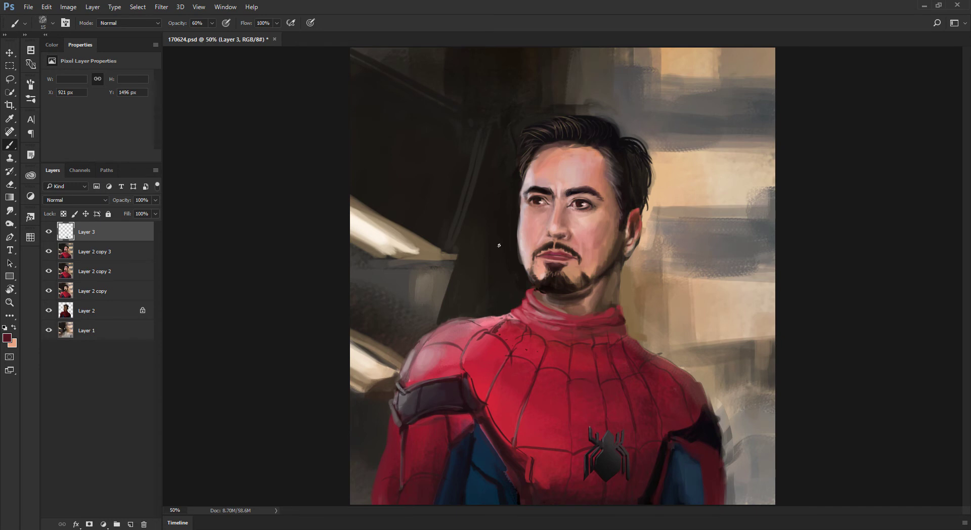
{"action": "key", "text": "v"}
{"action": "left_click_drag", "start_coordinate": [607, 442], "coordinate": [602, 404]}
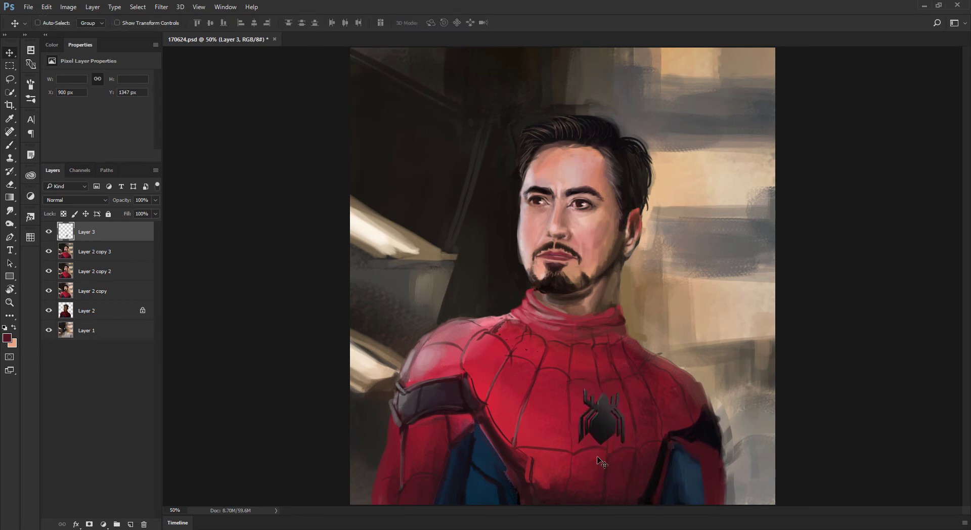
Warp the chest web lines on Layer 2 copy 3 into curves with Liquify, using brush sizes between 600 and 400
{"action": "left_click", "coordinate": [119, 252]}
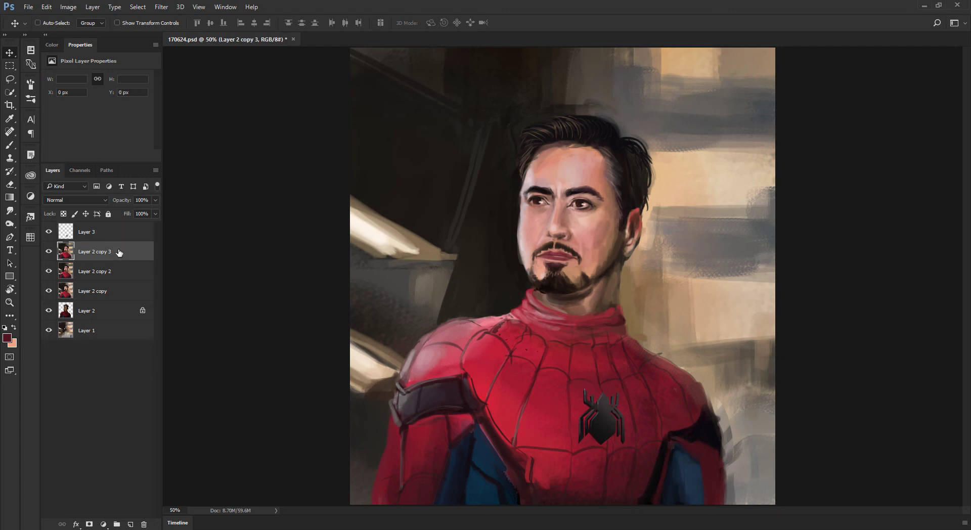
{"action": "key", "text": "shift+ctrl+x"}
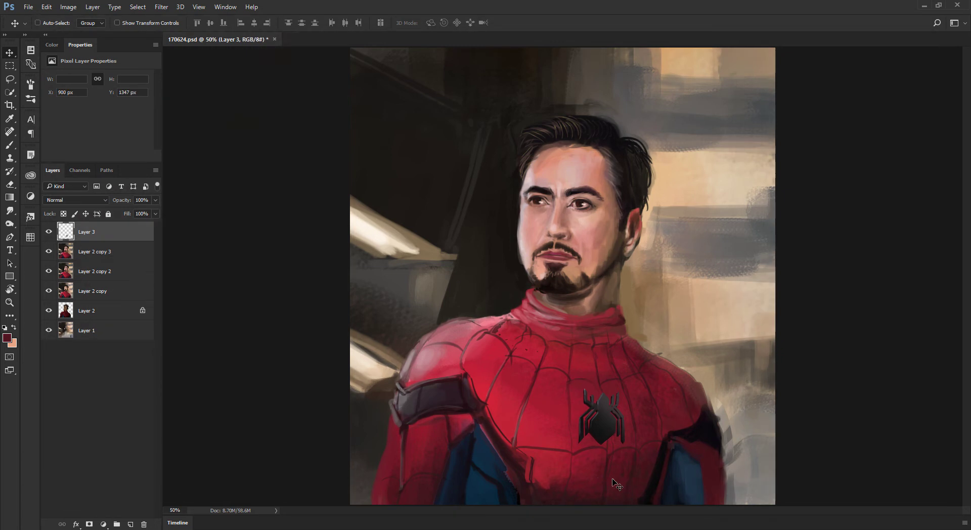
{"action": "key", "text": "bracketleft"}
{"action": "key", "text": "bracketleft"}
{"action": "key", "text": "bracketleft"}
{"action": "key", "text": "bracketleft"}
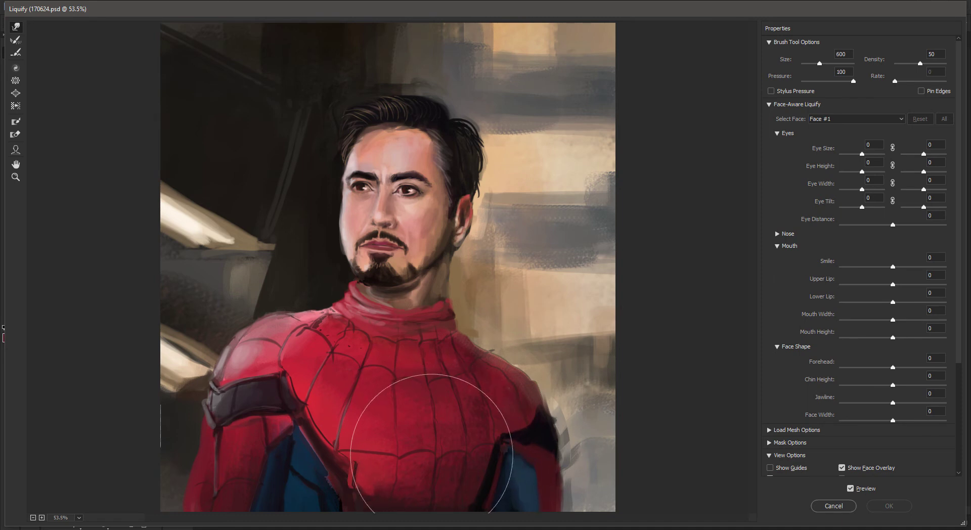
{"action": "key", "text": "bracketleft"}
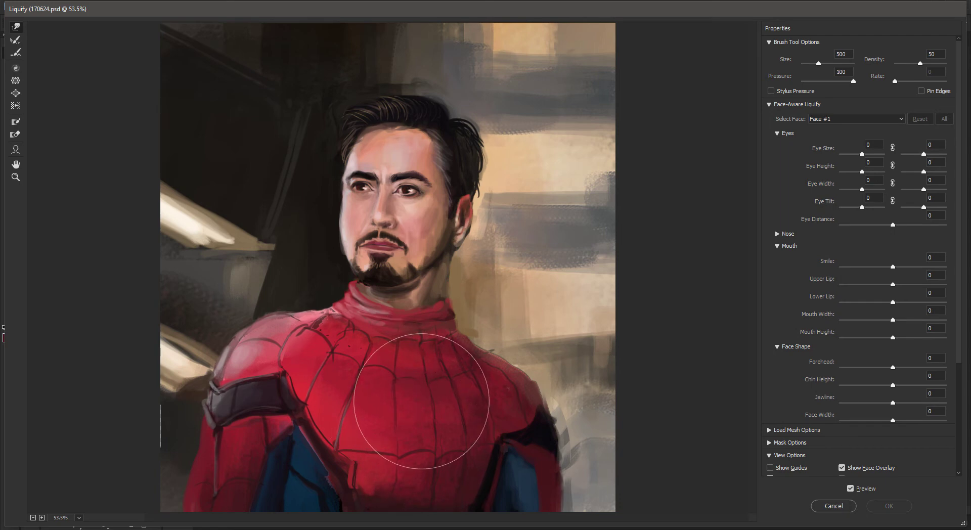
{"action": "key", "text": "bracketright"}
{"action": "key", "text": "bracketleft"}
{"action": "key", "text": "bracketleft"}
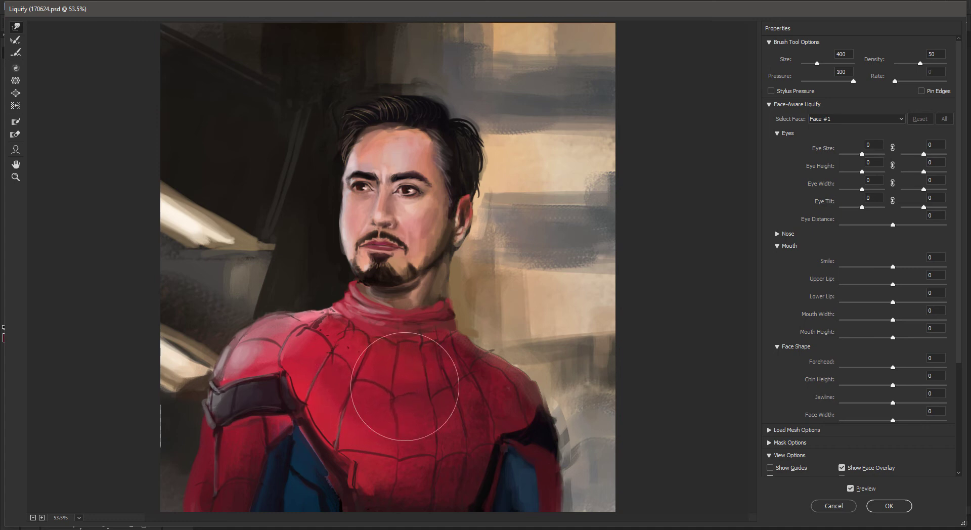
{"action": "key", "text": "bracketright"}
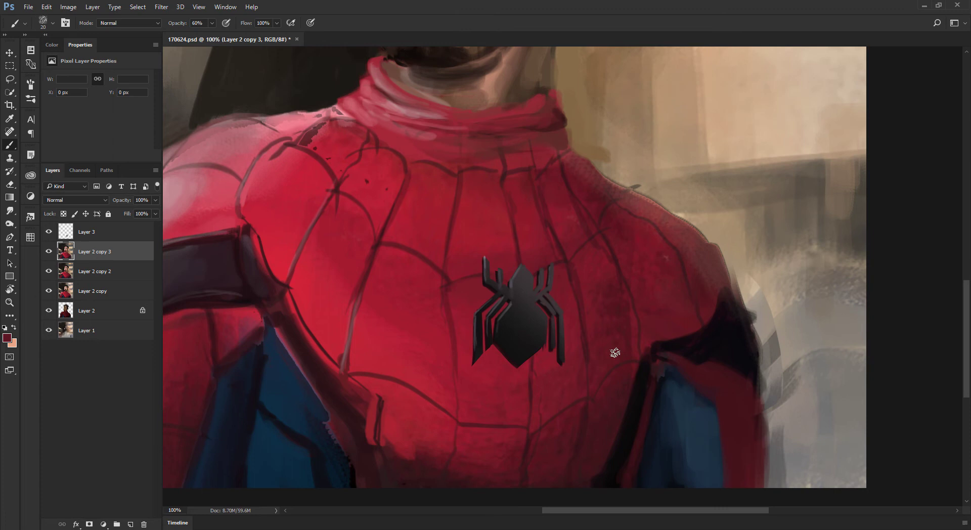
Blend sampled reds over the lower chest to the right of and below the spider emblem with a larger brush
{"action": "key", "text": "bracketright"}
{"action": "key", "text": "bracketright"}
{"action": "mouse_move", "coordinate": [617, 360]}
{"action": "left_mouse_down"}
{"action": "mouse_move", "coordinate": [610, 388]}
{"action": "mouse_move", "coordinate": [619, 362]}
{"action": "left_mouse_up"}
{"action": "left_click", "coordinate": [555, 403], "text": "alt"}
{"action": "key", "text": "bracketright"}
{"action": "key", "text": "bracketright"}
{"action": "left_click_drag", "start_coordinate": [542, 428], "coordinate": [575, 388]}
Paint a thin dark curved web line across the lower chest, below and right of the emblem, with a size 15 brush
{"action": "left_click", "coordinate": [637, 408], "text": "alt"}
{"action": "key", "text": "bracketleft"}
{"action": "key", "text": "bracketleft"}
{"action": "key", "text": "bracketleft"}
{"action": "key", "text": "bracketleft"}
{"action": "left_click_drag", "start_coordinate": [580, 423], "coordinate": [544, 424]}
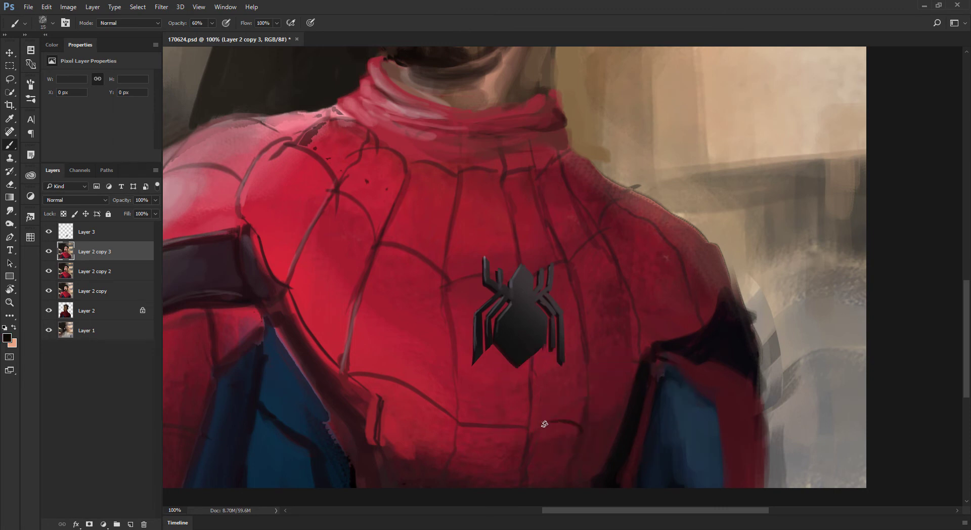
Repaint the dark armpit edge on the right side of the chest and blend sampled reds beside it
{"action": "left_click_drag", "start_coordinate": [620, 422], "coordinate": [607, 458]}
{"action": "left_click", "coordinate": [624, 396], "text": "alt"}
{"action": "key", "text": "bracketright"}
{"action": "key", "text": "bracketright"}
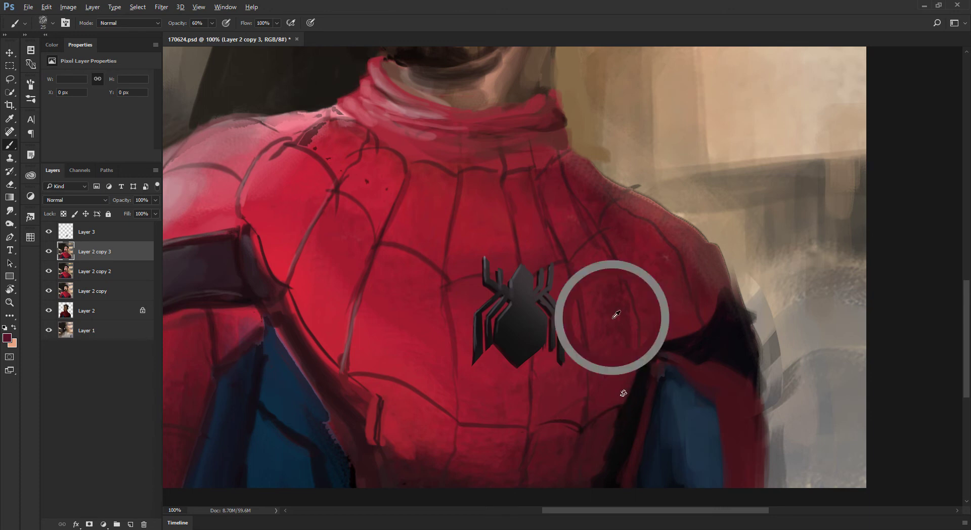
{"action": "left_click", "coordinate": [621, 300], "text": "alt"}
{"action": "key", "text": "bracketright"}
Extend the dark shoulder band's edge into the right side of the chest with sampled dark tones at brush size 20
{"action": "left_click", "coordinate": [684, 347], "text": "alt"}
{"action": "key", "text": "bracketleft"}
{"action": "key", "text": "bracketleft"}
{"action": "left_click", "coordinate": [706, 328], "text": "alt"}
{"action": "mouse_move", "coordinate": [684, 333]}
{"action": "left_mouse_down"}
{"action": "mouse_move", "coordinate": [697, 318]}
{"action": "mouse_move", "coordinate": [694, 332]}
{"action": "mouse_move", "coordinate": [718, 288]}
{"action": "mouse_move", "coordinate": [706, 310]}
{"action": "mouse_move", "coordinate": [656, 338]}
{"action": "left_mouse_up"}
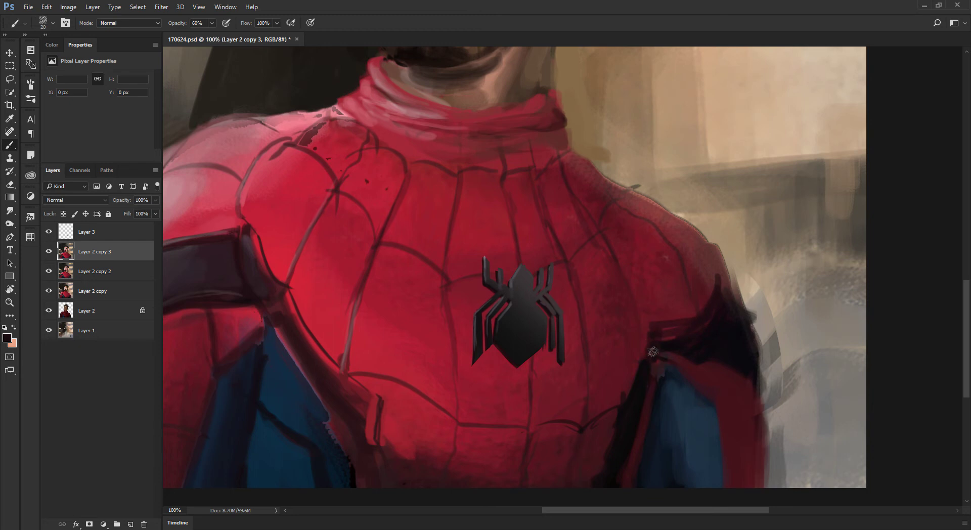
{"action": "left_click", "coordinate": [617, 281], "text": "alt"}
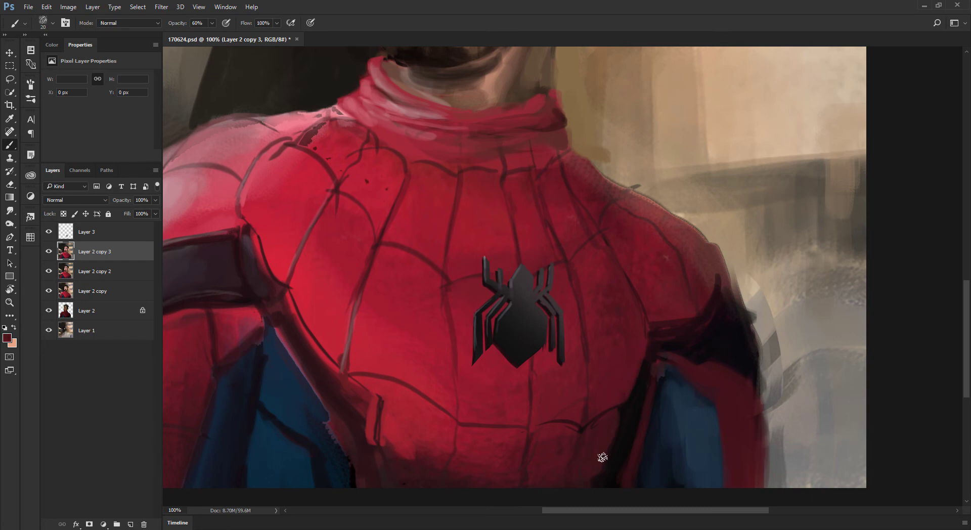
Darken the edge of the diagonal strap along the left side of the chest with sampled dark tones
{"action": "left_click", "coordinate": [407, 375], "text": "alt"}
{"action": "left_click", "coordinate": [328, 385], "text": "alt"}
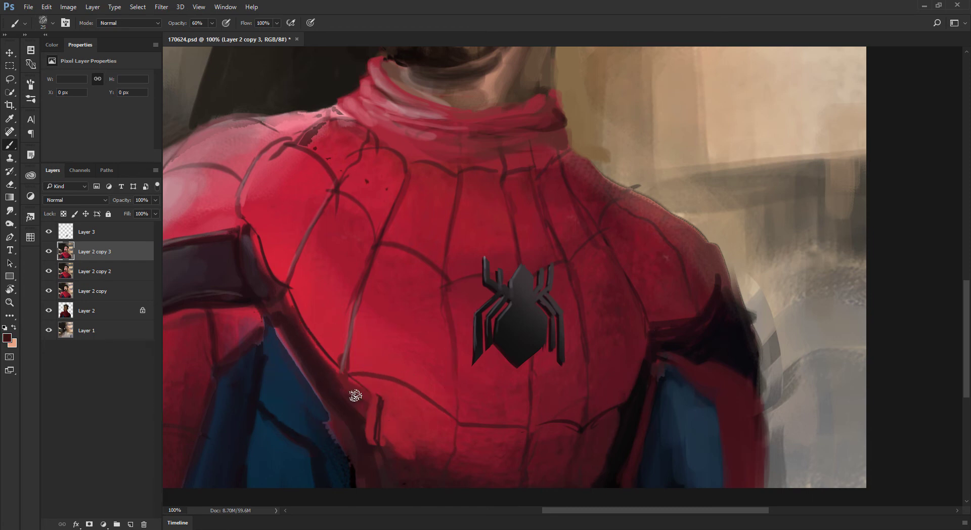
{"action": "left_click", "coordinate": [243, 278], "text": "alt"}
{"action": "key", "text": "bracketleft"}
{"action": "mouse_move", "coordinate": [290, 291]}
{"action": "left_mouse_down"}
{"action": "mouse_move", "coordinate": [375, 410]}
{"action": "mouse_move", "coordinate": [379, 442]}
{"action": "left_mouse_up"}
Paint the web line running from the lower end of the diagonal strap into the chest, using sampled suit colours
{"action": "left_click", "coordinate": [398, 367], "text": "alt"}
{"action": "key", "text": "bracketright"}
{"action": "left_click", "coordinate": [378, 401], "text": "alt"}
{"action": "key", "text": "bracketleft"}
{"action": "mouse_move", "coordinate": [383, 401]}
{"action": "left_mouse_down"}
{"action": "mouse_move", "coordinate": [435, 412]}
{"action": "mouse_move", "coordinate": [415, 401]}
{"action": "mouse_move", "coordinate": [447, 413]}
{"action": "left_mouse_up"}
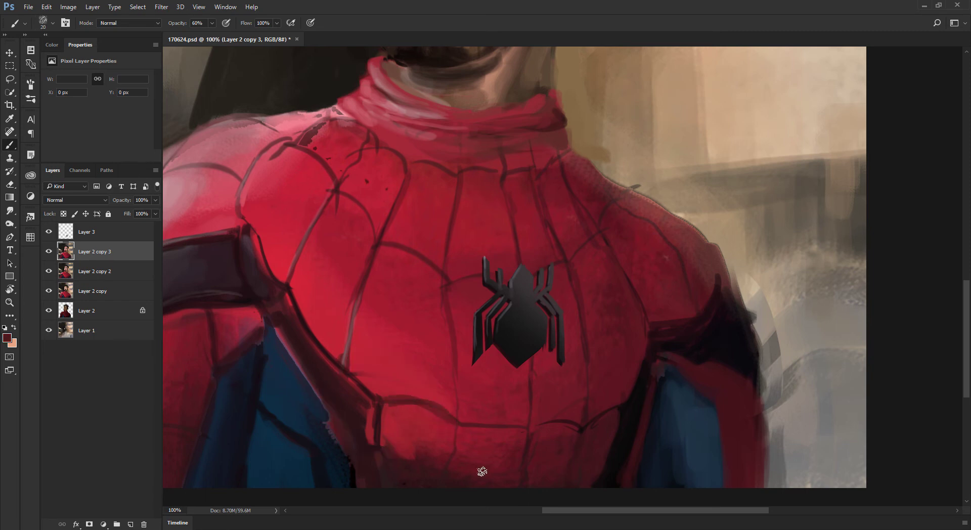
Paint a dark arched web segment across the lower chest directly below the spider emblem with a size 10 brush
{"action": "left_click", "coordinate": [638, 377], "text": "alt"}
{"action": "key", "text": "bracketleft"}
{"action": "left_click_drag", "start_coordinate": [526, 420], "coordinate": [462, 421]}
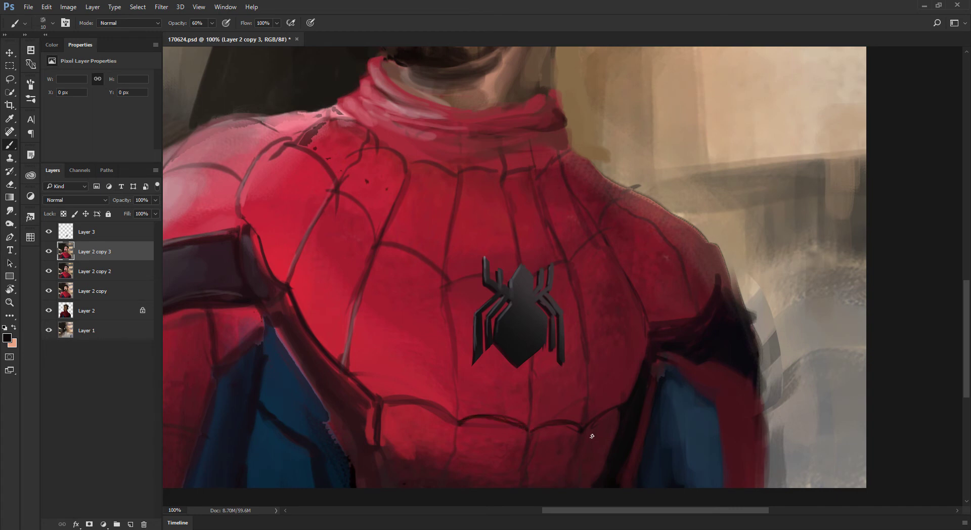
Undo the last two brush strokes on the chest and check the whole portrait
{"action": "key", "text": "ctrl+alt+z"}
{"action": "key", "text": "ctrl+alt+z"}
{"action": "key", "text": "ctrl+minus"}
{"action": "key", "text": "ctrl+minus"}
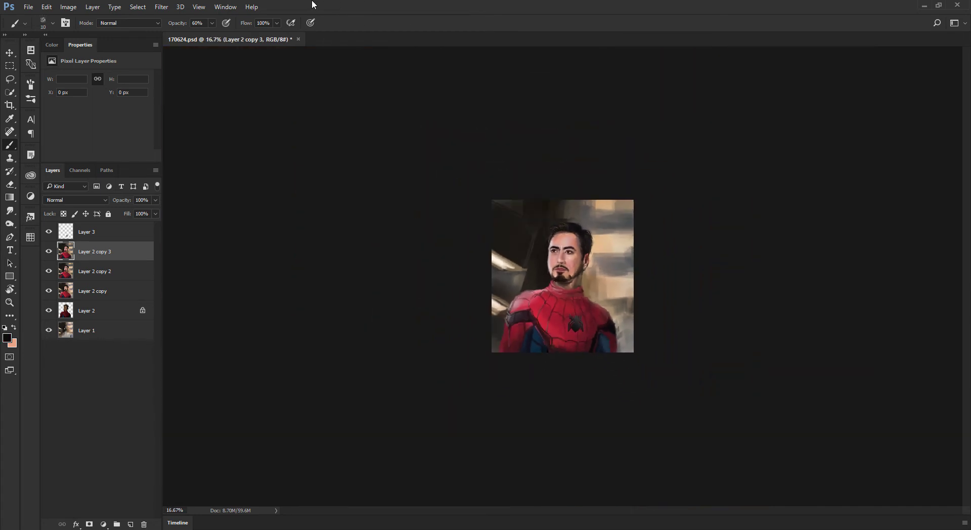
{"action": "key", "text": "ctrl+plus"}
{"action": "key", "text": "ctrl+plus"}
{"action": "key", "text": "ctrl+plus"}
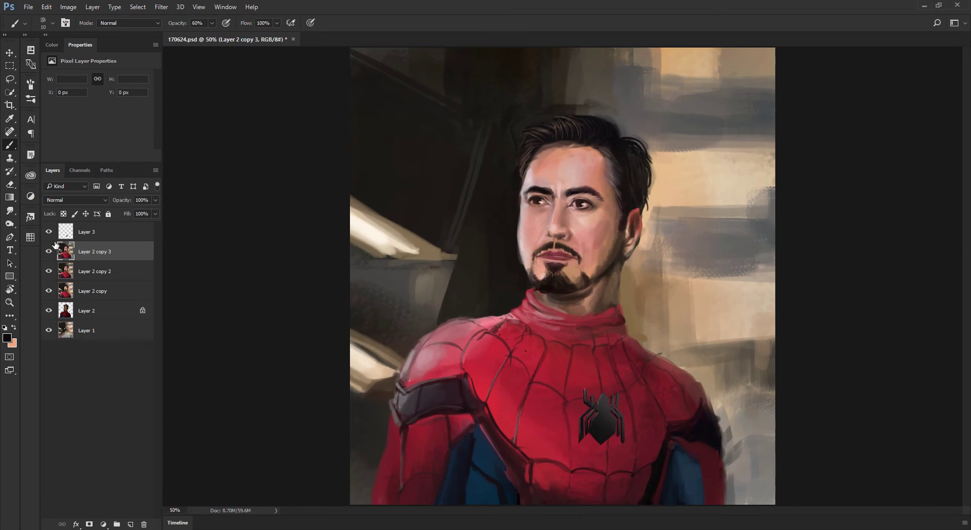
Scale the spider emblem on Layer 3 down and place it at X 933 px, Y 1429 px on the chest
{"action": "left_click", "coordinate": [71, 234]}
{"action": "key", "text": "ctrl+t"}
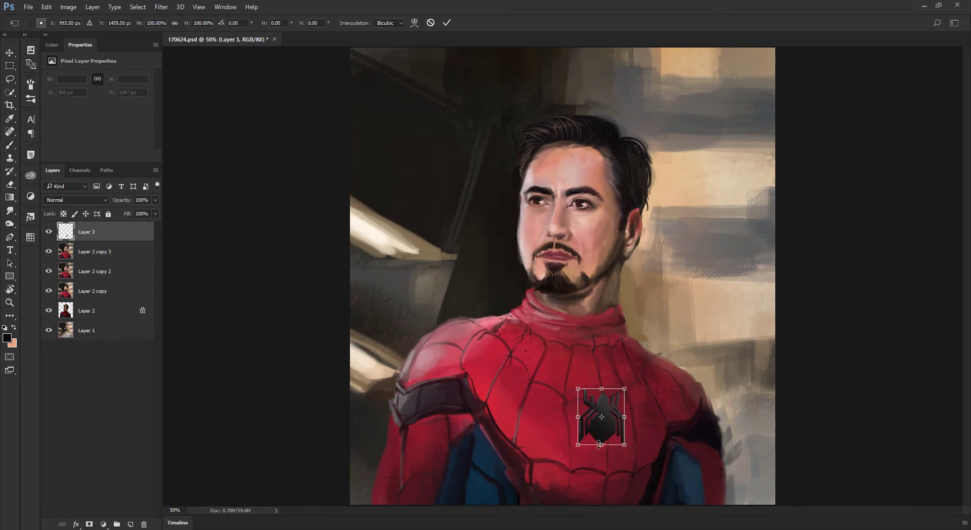
{"action": "left_click_drag", "start_coordinate": [578, 445], "coordinate": [609, 444]}
{"action": "key", "text": "Return"}
{"action": "key", "text": "b"}
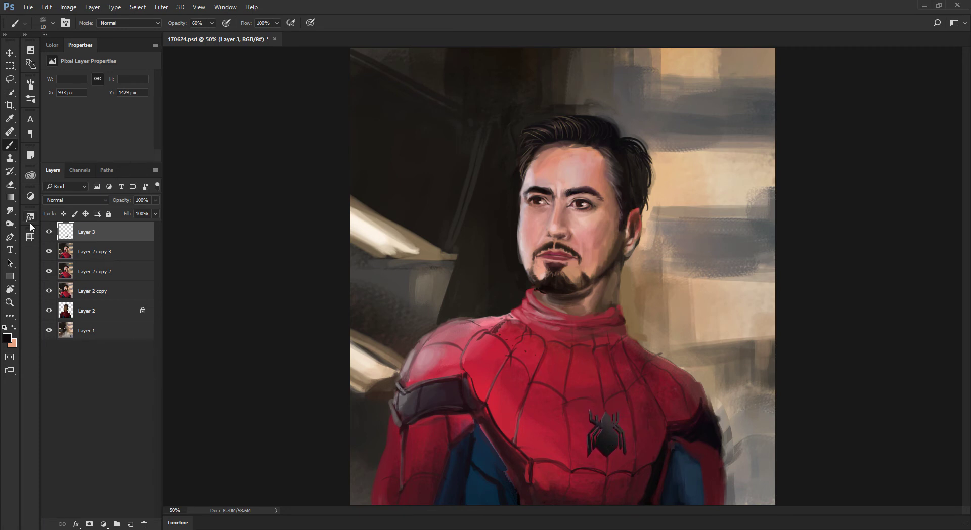
Dodge the spider emblem's highlights at 10% exposure, reducing the brush size from 500 to 175
{"action": "right_click", "coordinate": [9, 225]}
{"action": "left_click", "coordinate": [28, 224]}
{"action": "key", "text": "]"}
{"action": "key", "text": "]"}
{"action": "key", "text": "]"}
{"action": "key", "text": "]"}
{"action": "key", "text": "]"}
{"action": "key", "text": "]"}
{"action": "key", "text": "]"}
{"action": "key", "text": "]"}
{"action": "key", "text": "]"}
{"action": "key", "text": "]"}
{"action": "key", "text": "]"}
{"action": "key", "text": "]"}
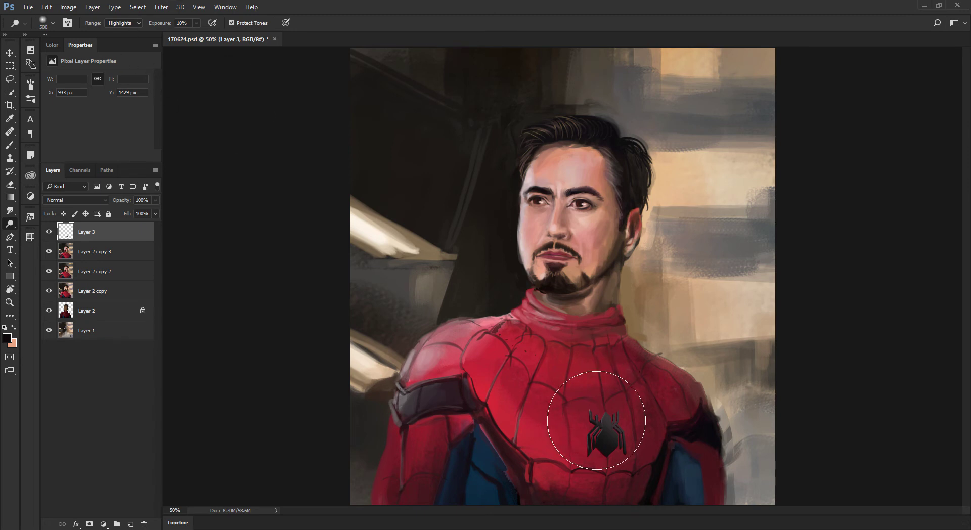
{"action": "key", "text": "bracketleft"}
{"action": "key", "text": "bracketleft"}
{"action": "key", "text": "bracketleft"}
{"action": "key", "text": "bracketleft"}
{"action": "key", "text": "bracketleft"}
{"action": "key", "text": "bracketleft"}
{"action": "key", "text": "bracketleft"}
{"action": "key", "text": "bracketleft"}
Lighten the spider emblem's darkest tones by raising the black output level with Levels
{"action": "key", "text": "ctrl+l"}
{"action": "left_click_drag", "start_coordinate": [244, 330], "coordinate": [251, 331]}
{"action": "key", "text": "Return"}
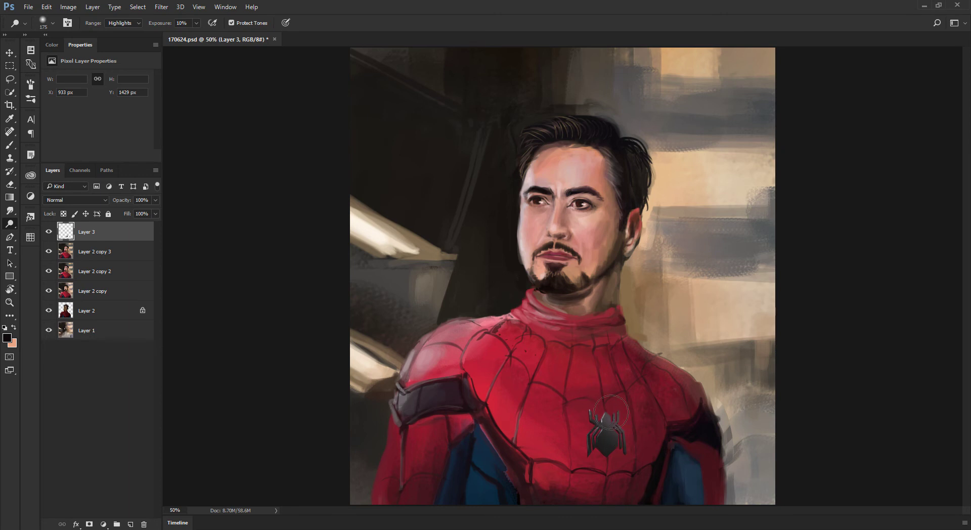
Deepen the emblem's shadows by raising the black input level with Levels, and merge Layer 3 into Layer 2 copy 3
{"action": "key", "text": "ctrl+minus"}
{"action": "key", "text": "ctrl+l"}
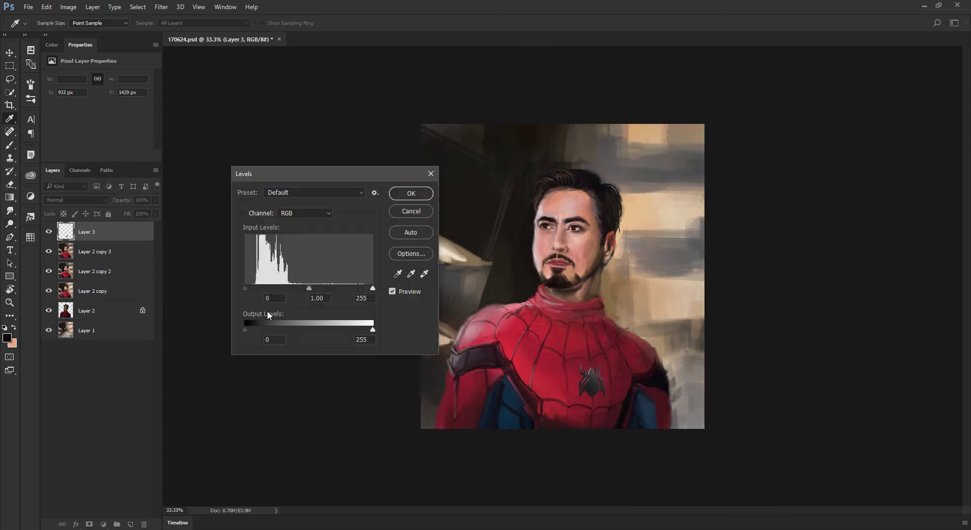
{"action": "left_click_drag", "start_coordinate": [243, 290], "coordinate": [253, 290]}
{"action": "key", "text": "Return"}
{"action": "key", "text": "o"}
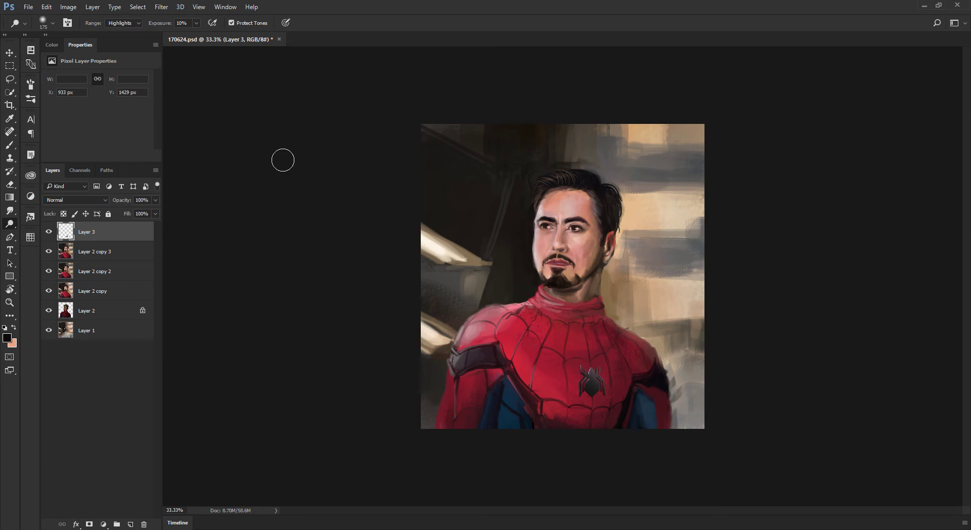
{"action": "key", "text": "Delete"}
{"action": "key", "text": "ctrl+plus"}
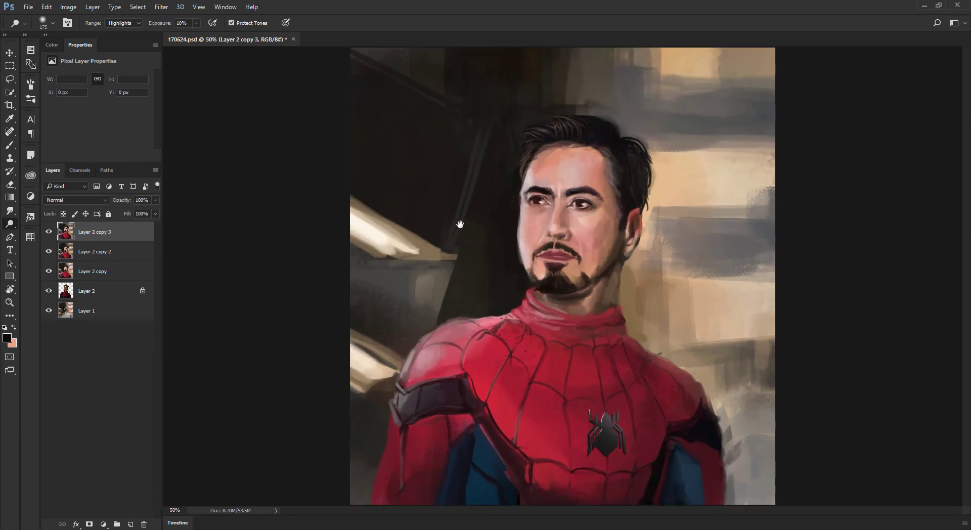
Touch up the upper chest and the left side below the collar with sampled reds, using a size 15 brush
{"action": "key", "text": "b"}
{"action": "left_click", "coordinate": [552, 347], "text": "alt"}
{"action": "key", "text": "bracketleft"}
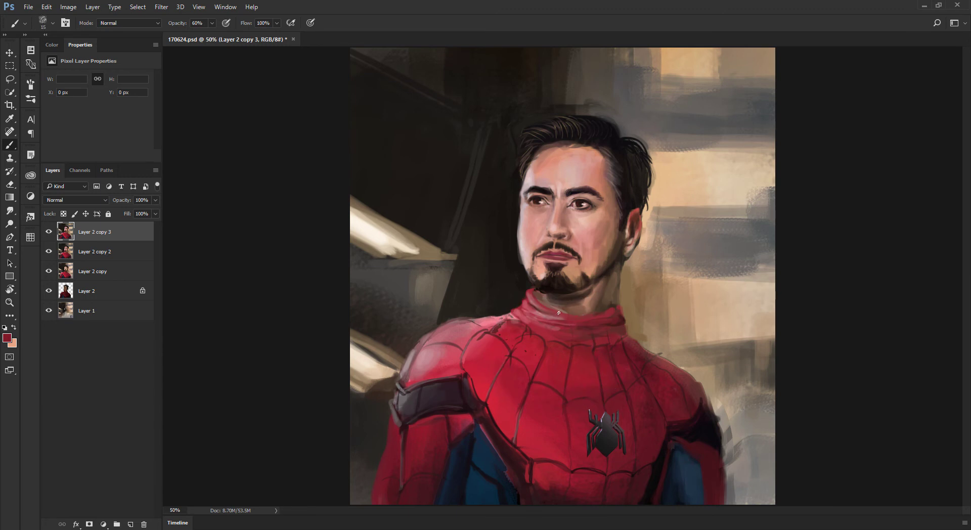
{"action": "left_click", "coordinate": [537, 367], "text": "alt"}
{"action": "left_click", "coordinate": [508, 324], "text": "alt"}
Refine the collar base and the web lines on the right upper chest with sampled suit colours at brush size 20
{"action": "key", "text": "bracketright"}
{"action": "left_click", "coordinate": [575, 349], "text": "alt"}
{"action": "left_click", "coordinate": [595, 342], "text": "alt"}
{"action": "left_click", "coordinate": [621, 317], "text": "alt"}
{"action": "key", "text": "ctrl+minus"}
{"action": "key", "text": "ctrl+minus"}
{"action": "key", "text": "ctrl+minus"}
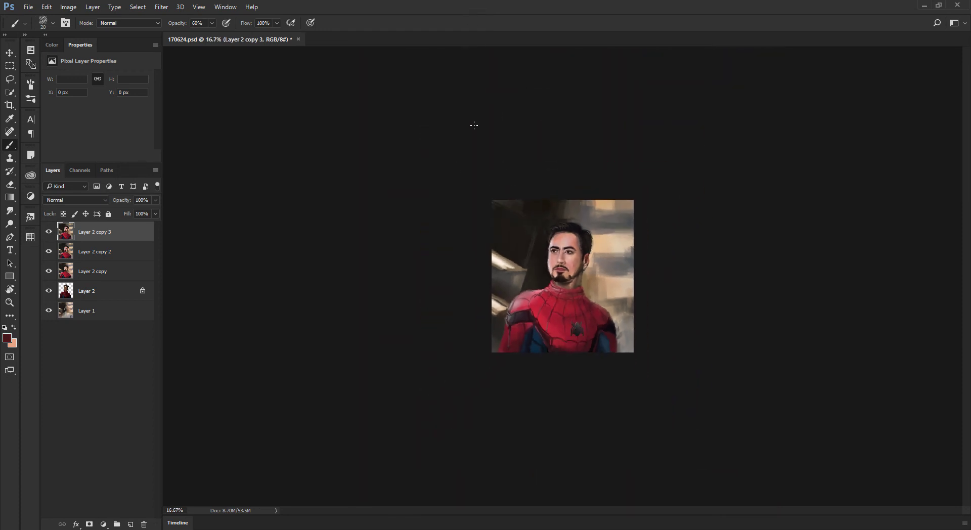
Flip the whole canvas horizontally to check the portrait's proportions
{"action": "key", "text": "ctrl+shift+h"}
{"action": "key", "text": "ctrl+plus"}
{"action": "key", "text": "ctrl+plus"}
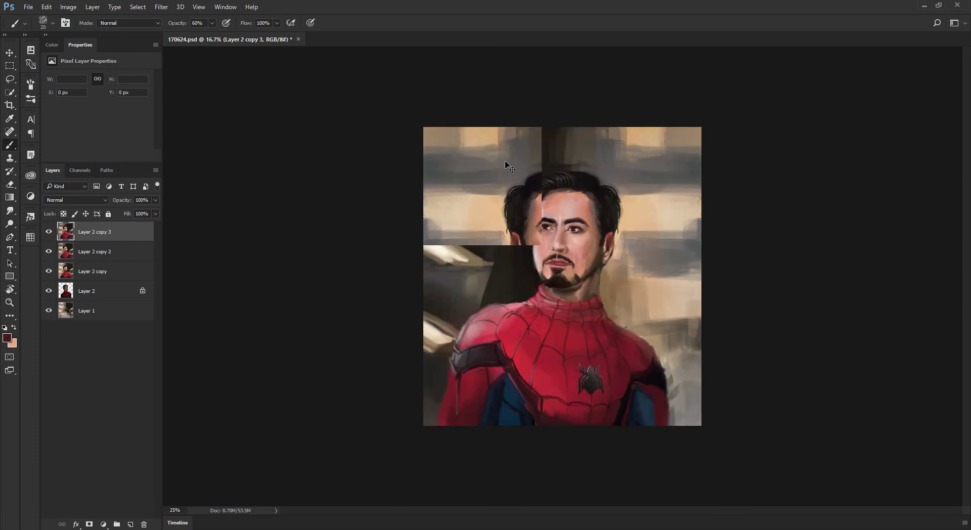
Smooth the beige background beside the head and neck with sampled tan, using a size 250 brush at 30% opacity
{"action": "key", "text": "ctrl+minus"}
{"action": "left_click", "coordinate": [498, 222], "text": "alt"}
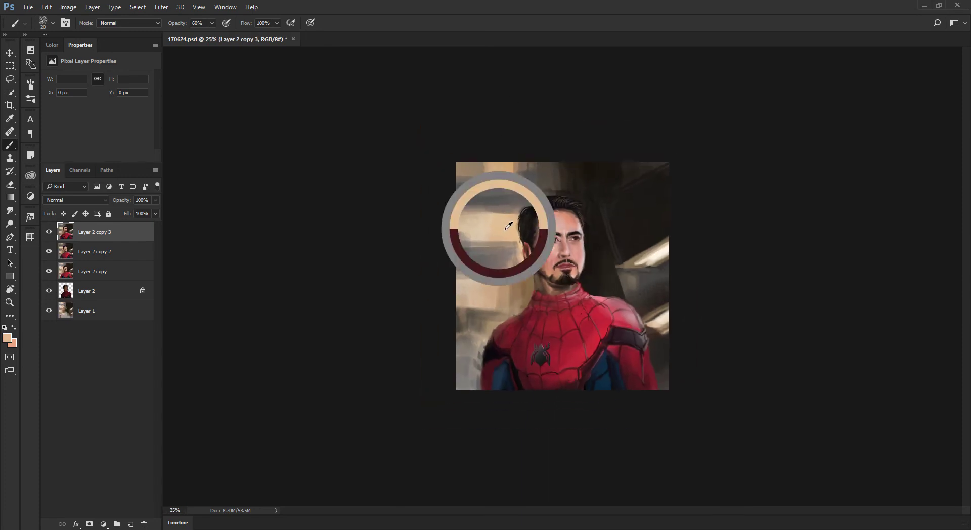
{"action": "key", "text": "bracketright"}
{"action": "key", "text": "bracketright"}
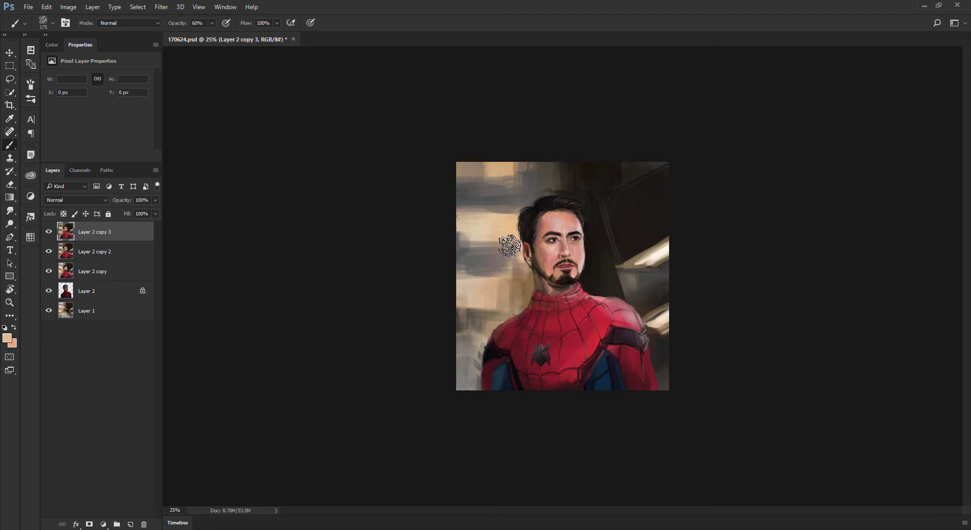
{"action": "key", "text": "3"}
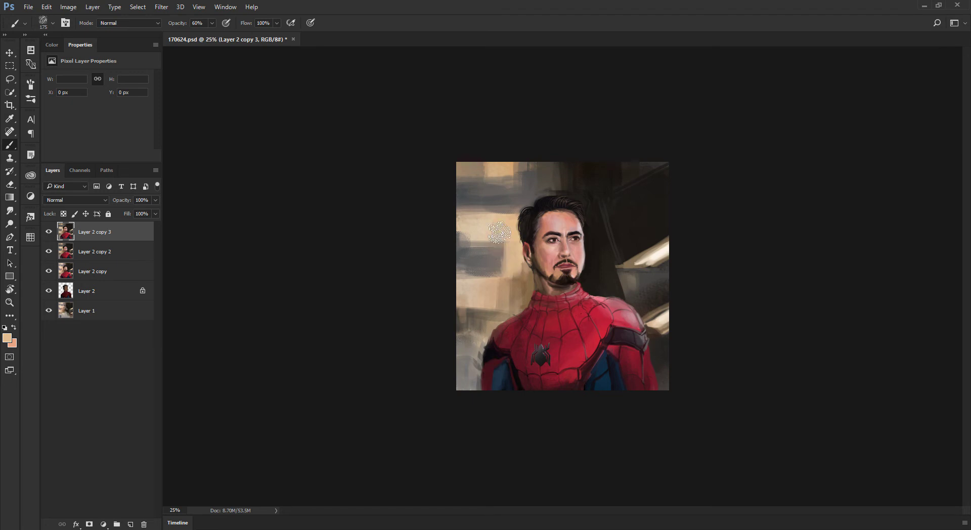
{"action": "key", "text": "bracketright"}
{"action": "key", "text": "bracketright"}
{"action": "left_click", "coordinate": [500, 232], "text": "alt"}
{"action": "mouse_move", "coordinate": [501, 278]}
{"action": "left_mouse_down"}
{"action": "mouse_move", "coordinate": [460, 264]}
{"action": "mouse_move", "coordinate": [466, 252]}
{"action": "mouse_move", "coordinate": [505, 274]}
{"action": "mouse_move", "coordinate": [470, 276]}
{"action": "mouse_move", "coordinate": [502, 266]}
{"action": "left_mouse_up"}
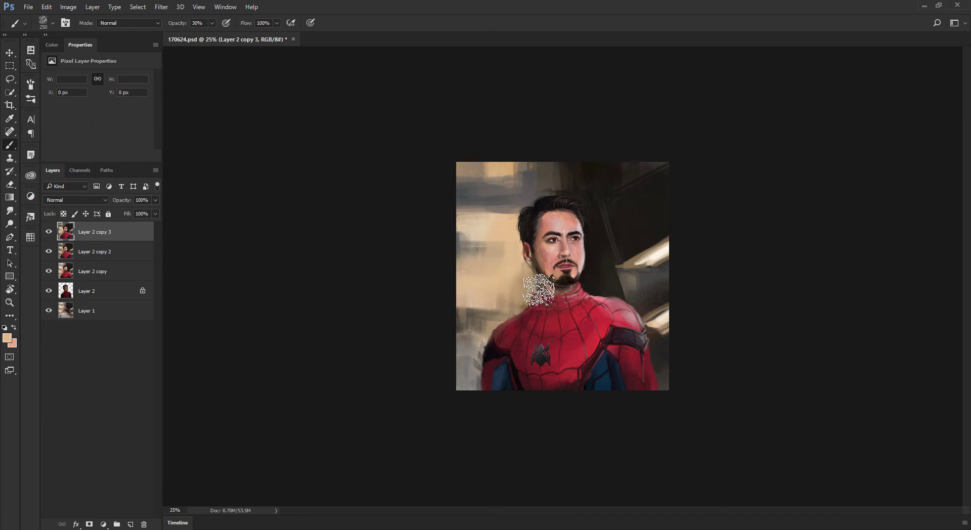
Soften the background beside the arm on the emblem side with a sampled grey-beige, using a size 175 brush at 20% opacity
{"action": "key", "text": "2"}
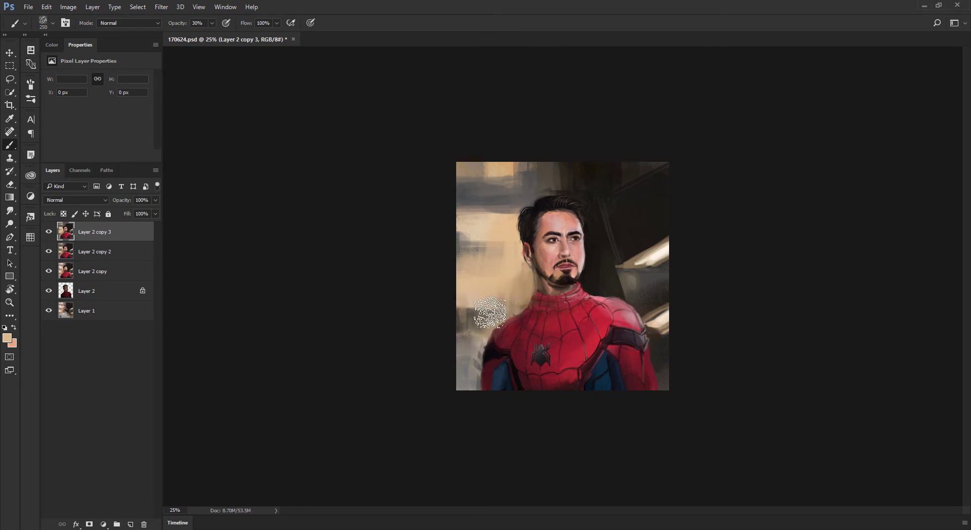
{"action": "left_click", "coordinate": [489, 337], "text": "alt"}
{"action": "key", "text": "bracketleft"}
{"action": "key", "text": "bracketleft"}
{"action": "left_click_drag", "start_coordinate": [478, 350], "coordinate": [475, 387]}
{"action": "left_click_drag", "start_coordinate": [491, 328], "coordinate": [481, 381]}
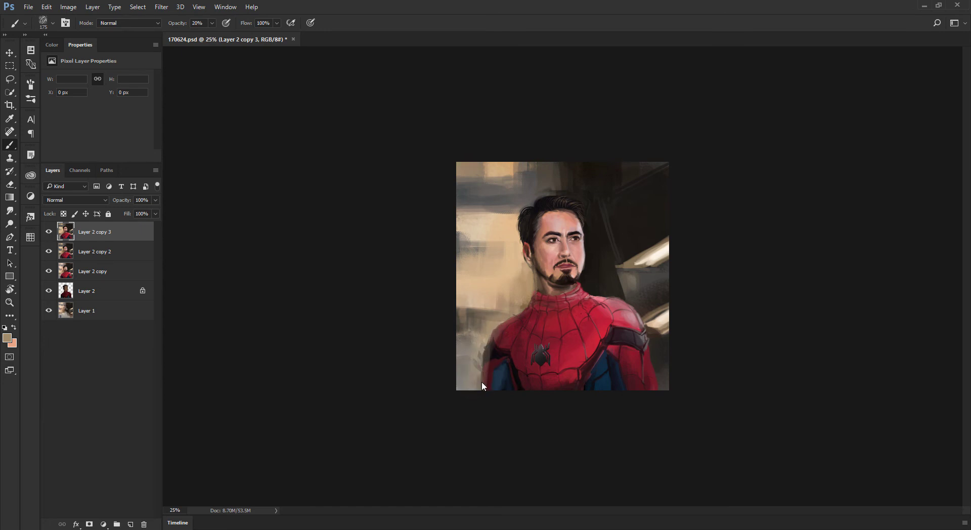
Reshape the outer contour of the shoulder and arm on the emblem side with Liquify
{"action": "key", "text": "ctrl+shift+x"}
{"action": "left_click_drag", "start_coordinate": [219, 424], "coordinate": [246, 382]}
{"action": "key", "text": "["}
{"action": "key", "text": "bracketright"}
{"action": "key", "text": "bracketright"}
{"action": "key", "text": "ctrl+minus"}
{"action": "mouse_move", "coordinate": [221, 481]}
{"action": "left_mouse_down"}
{"action": "mouse_move", "coordinate": [217, 473]}
{"action": "mouse_move", "coordinate": [249, 445]}
{"action": "mouse_move", "coordinate": [245, 401]}
{"action": "mouse_move", "coordinate": [278, 342]}
{"action": "mouse_move", "coordinate": [243, 416]}
{"action": "mouse_move", "coordinate": [245, 404]}
{"action": "left_mouse_up"}
{"action": "key", "text": "Return"}
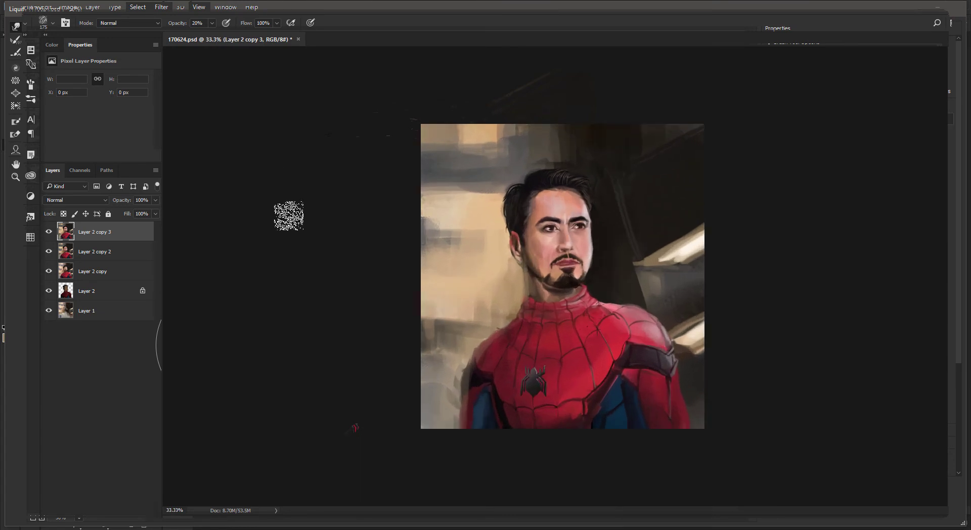
Even out the beige background above the emblem-side shoulder with sampled tan, using a size 125 brush at 30% opacity
{"action": "left_click", "coordinate": [465, 307], "text": "alt"}
{"action": "key", "text": "["}
{"action": "key", "text": "["}
{"action": "key", "text": "3"}
{"action": "left_click_drag", "start_coordinate": [448, 311], "coordinate": [418, 320]}
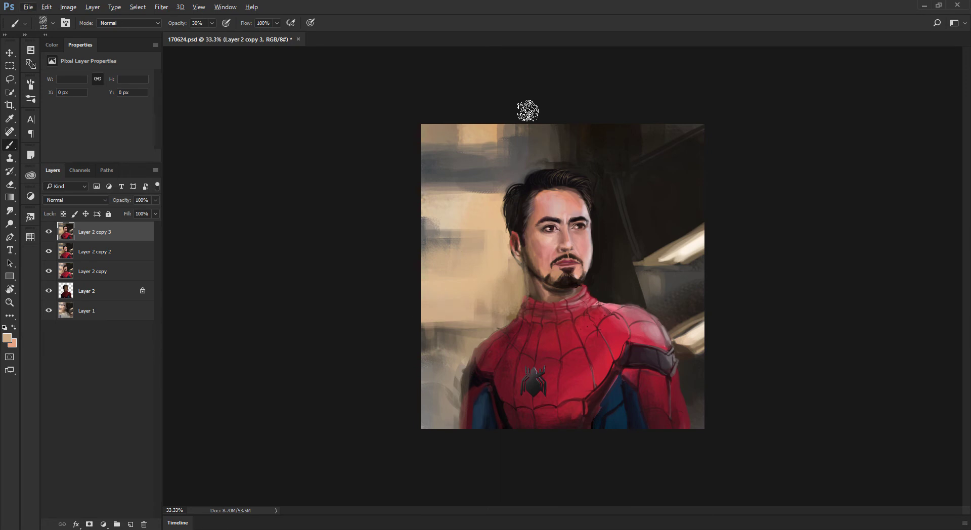
Blend the upper background around the head with sampled dark, grey and beige tones at 30% opacity, using brush sizes around 200 to 250
{"action": "left_click", "coordinate": [615, 148], "text": "alt"}
{"action": "key", "text": "bracketright"}
{"action": "key", "text": "bracketright"}
{"action": "key", "text": "bracketright"}
{"action": "key", "text": "bracketright"}
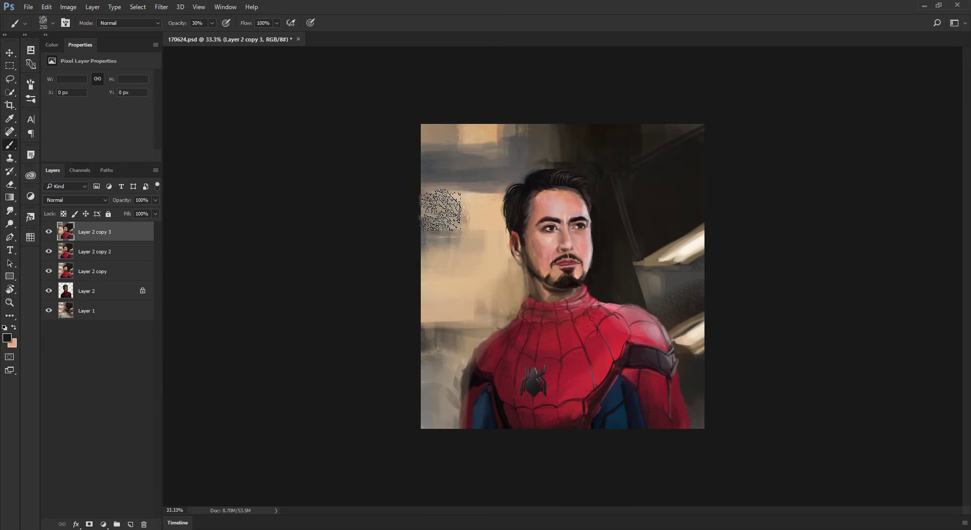
{"action": "left_click", "coordinate": [462, 203], "text": "alt"}
{"action": "left_click", "coordinate": [469, 213], "text": "alt"}
{"action": "key", "text": "bracketleft"}
{"action": "key", "text": "bracketleft"}
{"action": "left_click", "coordinate": [451, 169], "text": "alt"}
{"action": "key", "text": "bracketright"}
{"action": "left_click", "coordinate": [477, 231], "text": "alt"}
{"action": "key", "text": "bracketright"}
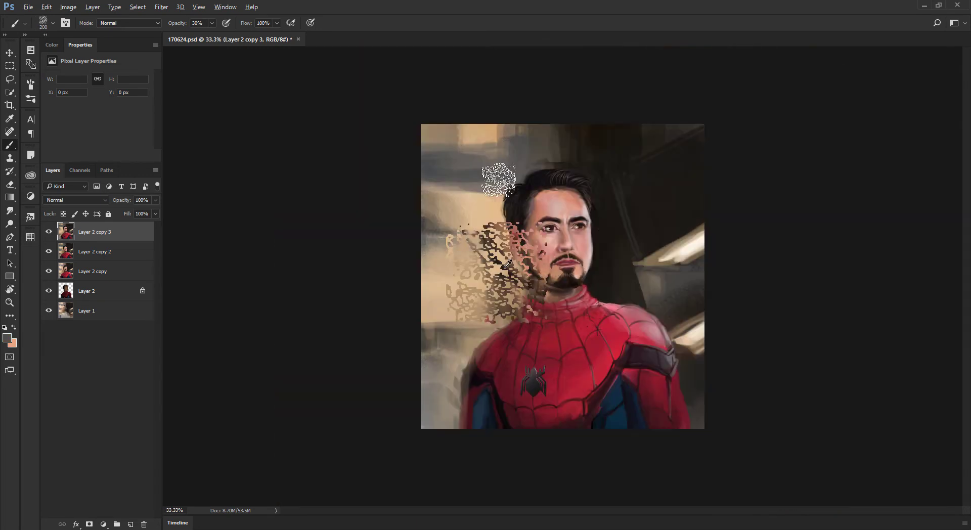
Touch up the dark background on the far side of the head with sampled near-black, using a size 50 brush at 100% opacity
{"action": "left_click", "coordinate": [671, 247], "text": "alt"}
{"action": "left_click", "coordinate": [411, 245], "text": "alt"}
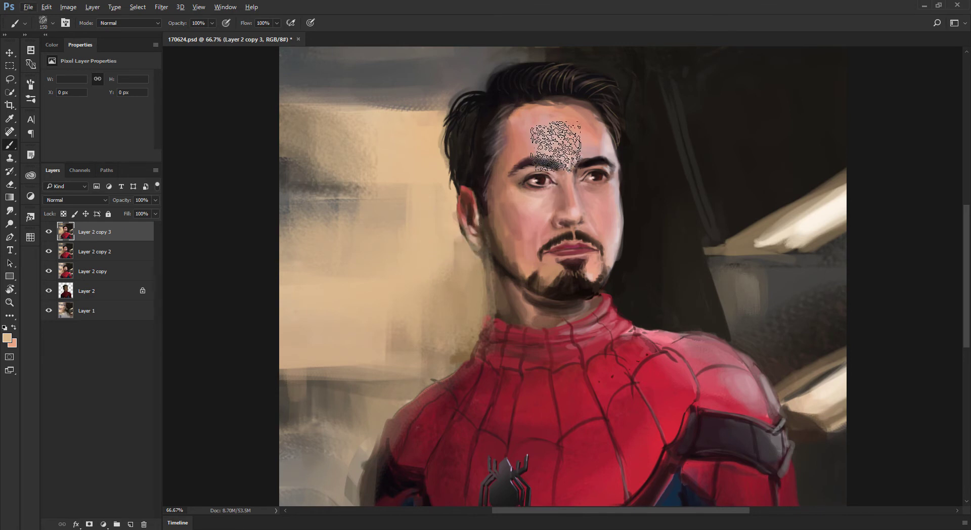
{"action": "key", "text": "ctrl+minus"}
{"action": "key", "text": "3"}
{"action": "key", "text": "ctrl+minus"}
{"action": "left_click", "coordinate": [646, 183], "text": "alt"}
{"action": "key", "text": "bracketright"}
{"action": "key", "text": "bracketright"}
{"action": "key", "text": "bracketleft"}
{"action": "key", "text": "bracketleft"}
{"action": "key", "text": "bracketleft"}
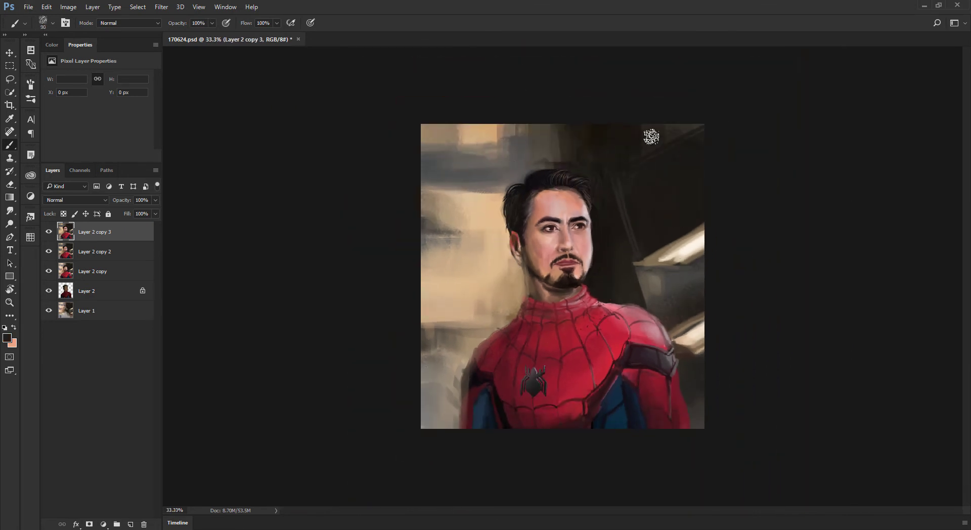
{"action": "left_click", "coordinate": [652, 173], "text": "alt"}
Copy the dark upper corner of the background to a new layer with the Lasso and enlarge it with Free Transform
{"action": "key", "text": "l"}
{"action": "left_click_drag", "start_coordinate": [658, 222], "coordinate": [642, 28]}
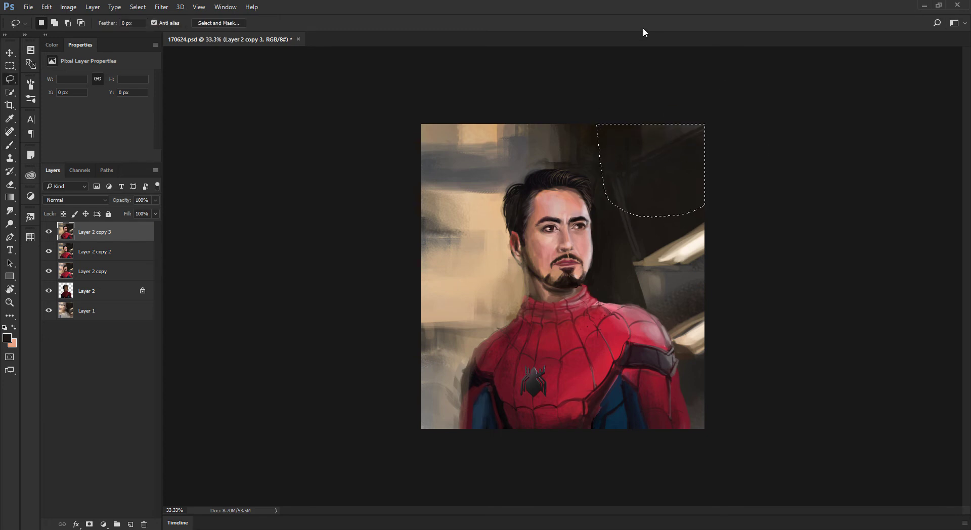
{"action": "key", "text": "ctrl+j"}
{"action": "key", "text": "ctrl+t"}
{"action": "left_click_drag", "start_coordinate": [704, 116], "coordinate": [711, 93]}
{"action": "key", "text": "ctrl+z"}
{"action": "left_click_drag", "start_coordinate": [705, 124], "coordinate": [706, 103]}
{"action": "key", "text": "Return"}
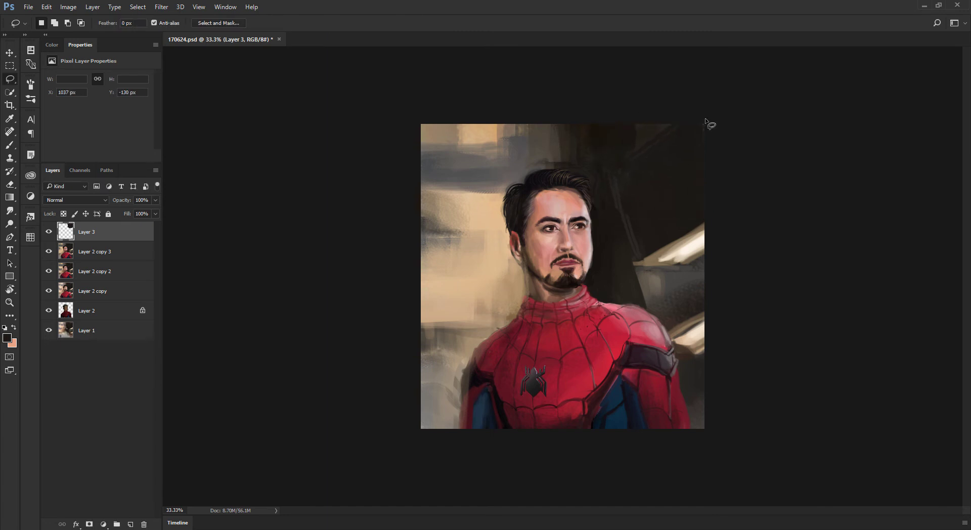
Select the background above and beside the head with the Lasso, following the hair and face outline out to the canvas edges
{"action": "key", "text": "b"}
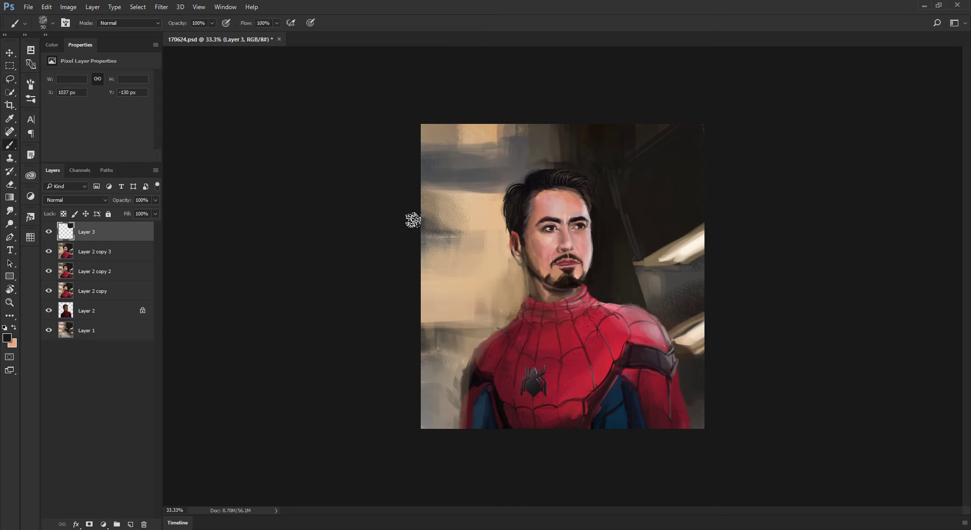
{"action": "key", "text": "ctrl+plus"}
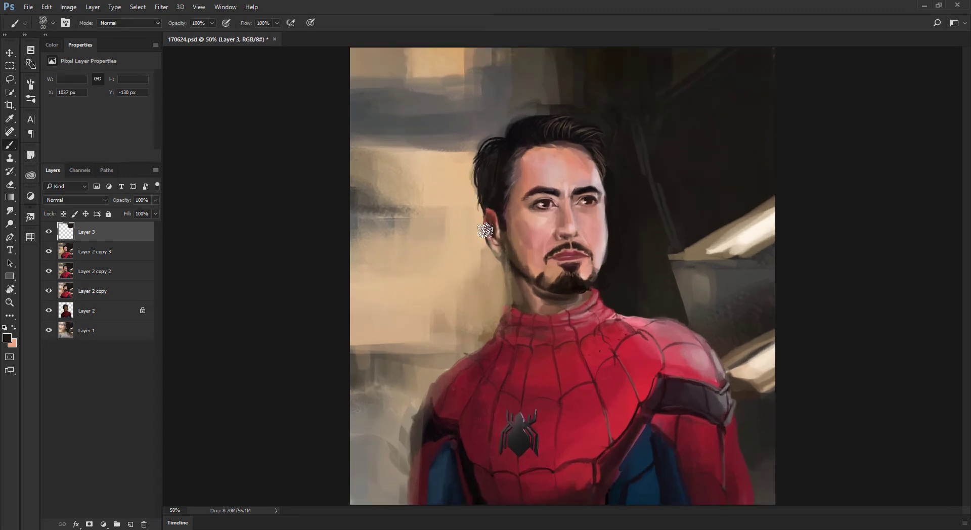
{"action": "key", "text": "ctrl+minus"}
{"action": "key", "text": "ctrl+minus"}
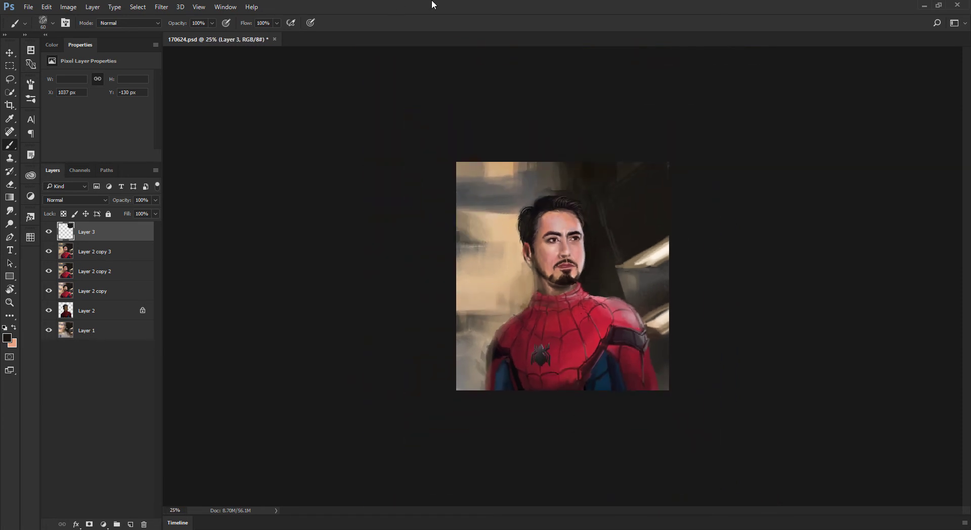
{"action": "key", "text": "ctrl+plus"}
{"action": "key", "text": "ctrl+plus"}
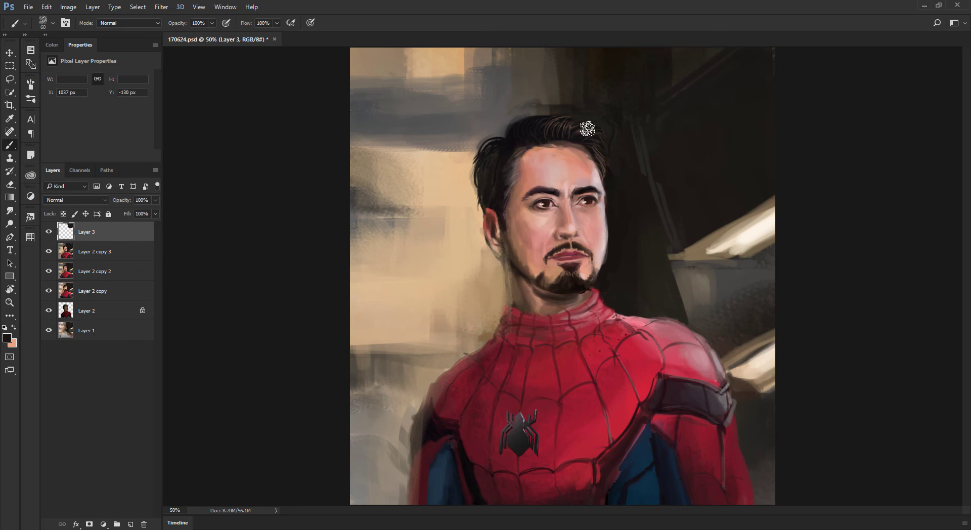
{"action": "key", "text": "l"}
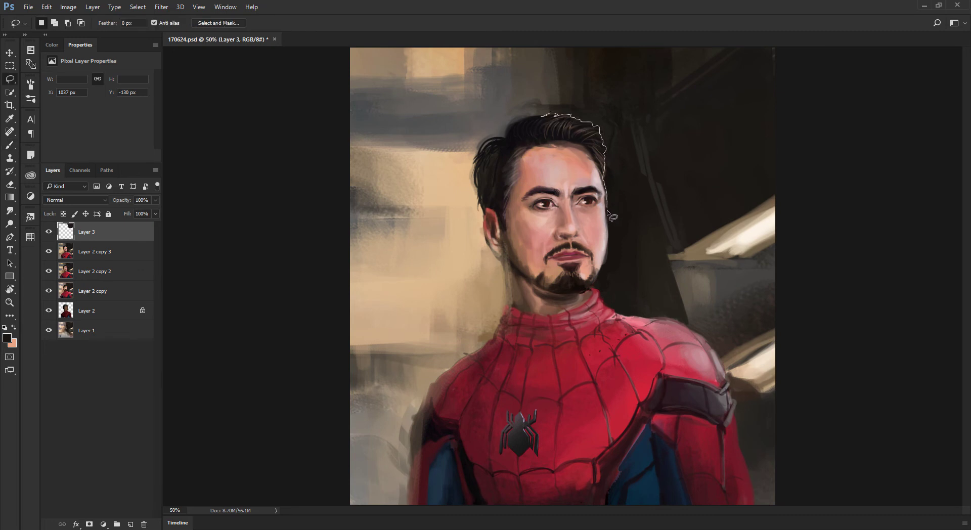
{"action": "mouse_move", "coordinate": [657, 283]}
{"action": "left_mouse_down"}
{"action": "mouse_move", "coordinate": [802, 51]}
{"action": "mouse_move", "coordinate": [470, 2]}
{"action": "left_mouse_up"}
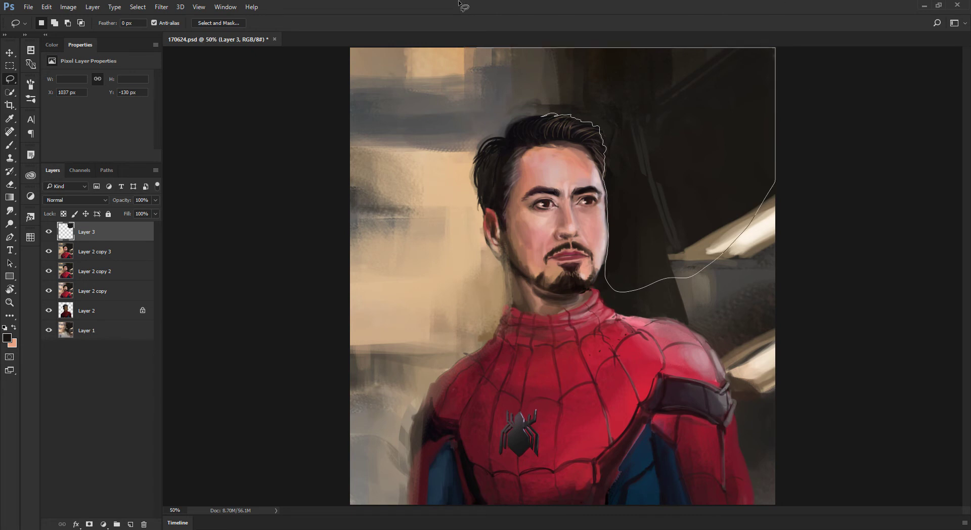
{"action": "left_click_drag", "start_coordinate": [507, 134], "coordinate": [551, 159]}
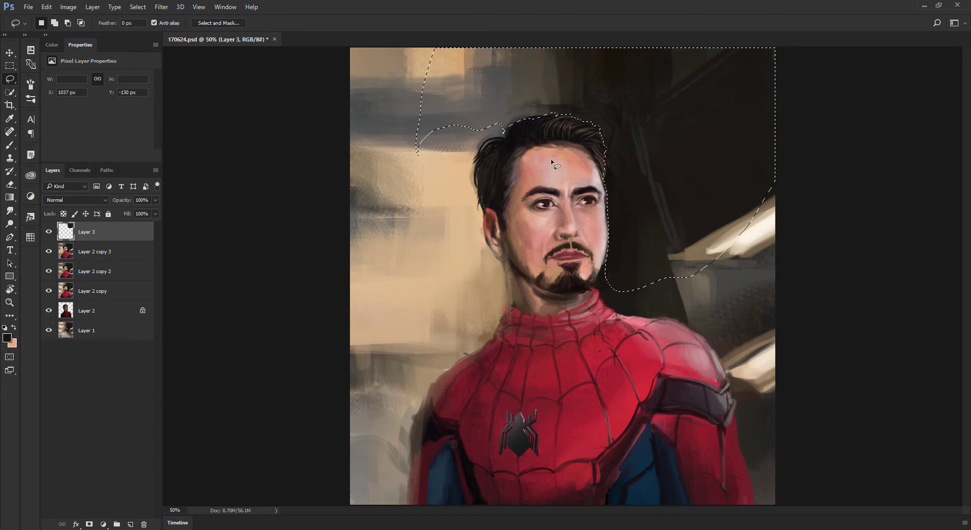
Try a soft tan glaze over the selected background with a size 711 brush, lowering the opacity to 10% and 5%
{"action": "key", "text": "ctrl+minus"}
{"action": "key", "text": "ctrl+minus"}
{"action": "key", "text": "b"}
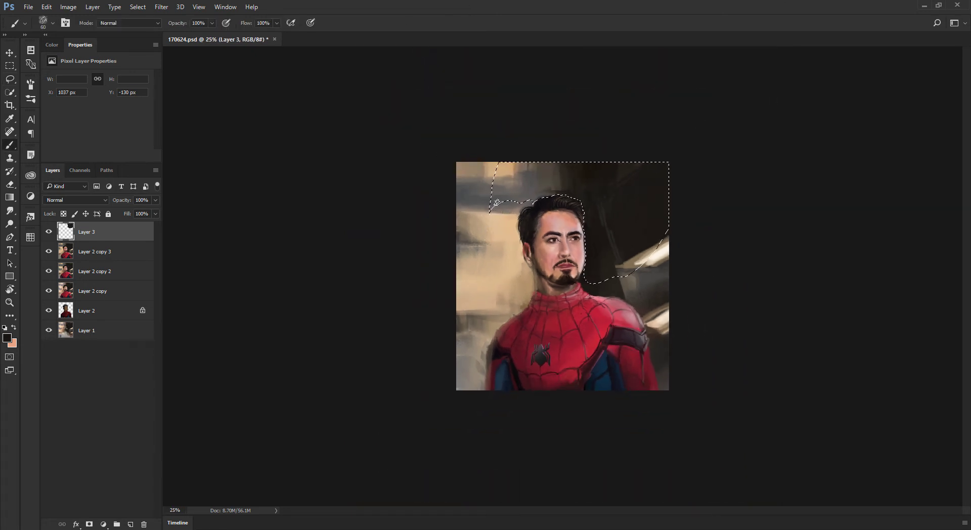
{"action": "left_click", "coordinate": [505, 169], "text": "alt"}
{"action": "left_click_drag", "start_coordinate": [546, 173], "coordinate": [581, 173]}
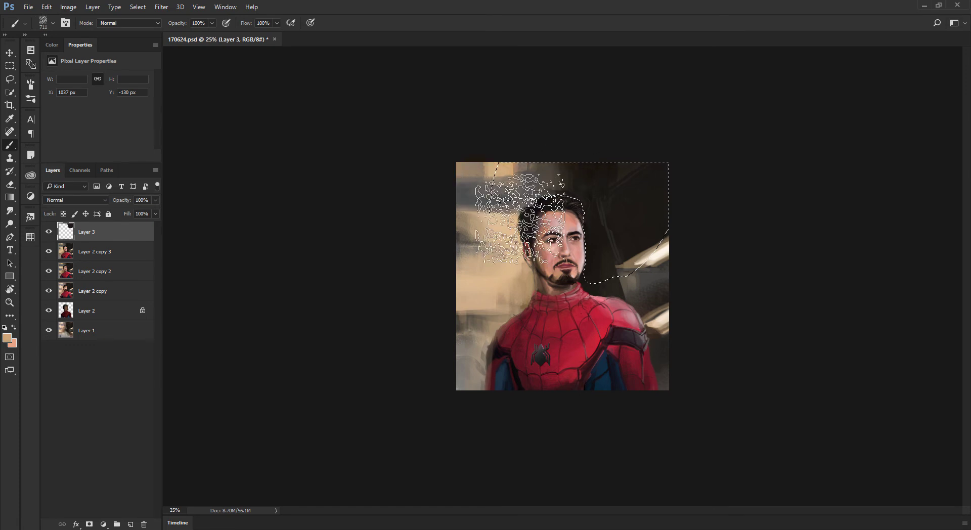
{"action": "key", "text": "1"}
{"action": "left_click_drag", "start_coordinate": [568, 213], "coordinate": [517, 170]}
{"action": "mouse_move", "coordinate": [564, 189]}
{"action": "left_mouse_down"}
{"action": "mouse_move", "coordinate": [540, 246]}
{"action": "mouse_move", "coordinate": [555, 217]}
{"action": "mouse_move", "coordinate": [570, 229]}
{"action": "mouse_move", "coordinate": [541, 214]}
{"action": "mouse_move", "coordinate": [643, 246]}
{"action": "left_mouse_up"}
{"action": "key", "text": "0"}
{"action": "key", "text": "5"}
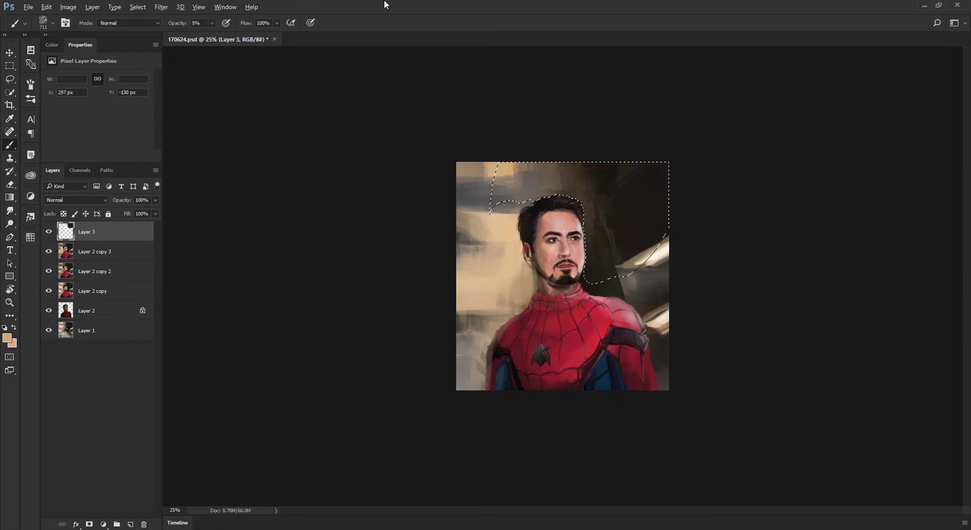
Undo the last glaze strokes, glaze the selected background at 2% opacity, and clear the selection
{"action": "key", "text": "ctrl+alt+z"}
{"action": "key", "text": "ctrl+alt+z"}
{"action": "key", "text": "0"}
{"action": "key", "text": "2"}
{"action": "mouse_move", "coordinate": [636, 186]}
{"action": "left_mouse_down"}
{"action": "mouse_move", "coordinate": [534, 177]}
{"action": "mouse_move", "coordinate": [511, 328]}
{"action": "mouse_move", "coordinate": [562, 199]}
{"action": "mouse_move", "coordinate": [552, 388]}
{"action": "mouse_move", "coordinate": [549, 168]}
{"action": "mouse_move", "coordinate": [564, 386]}
{"action": "mouse_move", "coordinate": [554, 161]}
{"action": "mouse_move", "coordinate": [552, 343]}
{"action": "left_mouse_up"}
{"action": "key", "text": "ctrl+d"}
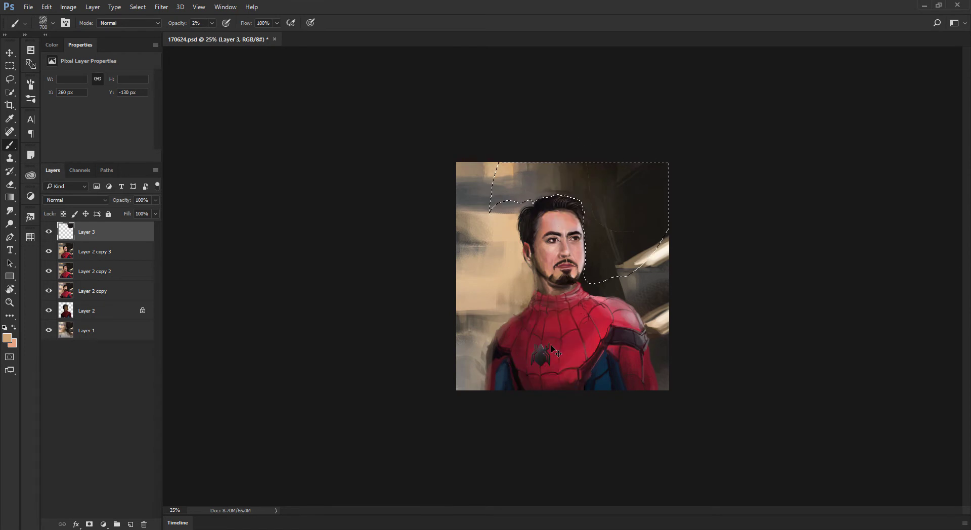
Paint fine dark strands along the hair's outer edge with sampled black at brush size 20 and 80% opacity, and merge Layer 3 into Layer 2 copy 3
{"action": "key", "text": "ctrl+plus"}
{"action": "key", "text": "ctrl+plus"}
{"action": "key", "text": "ctrl+plus"}
{"action": "left_click_drag", "start_coordinate": [548, 133], "coordinate": [509, 299]}
{"action": "key", "text": "ctrl+plus"}
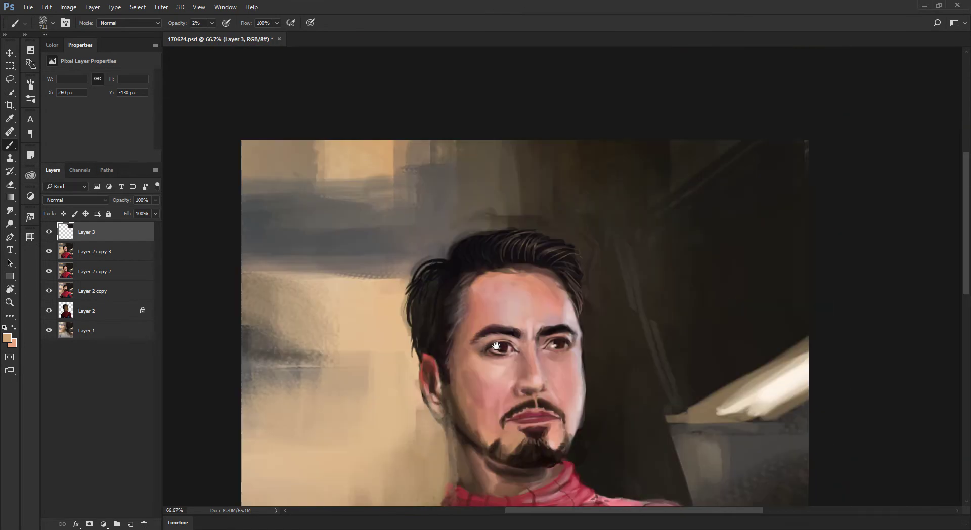
{"action": "key", "text": "ctrl+minus"}
{"action": "key", "text": "bracketleft"}
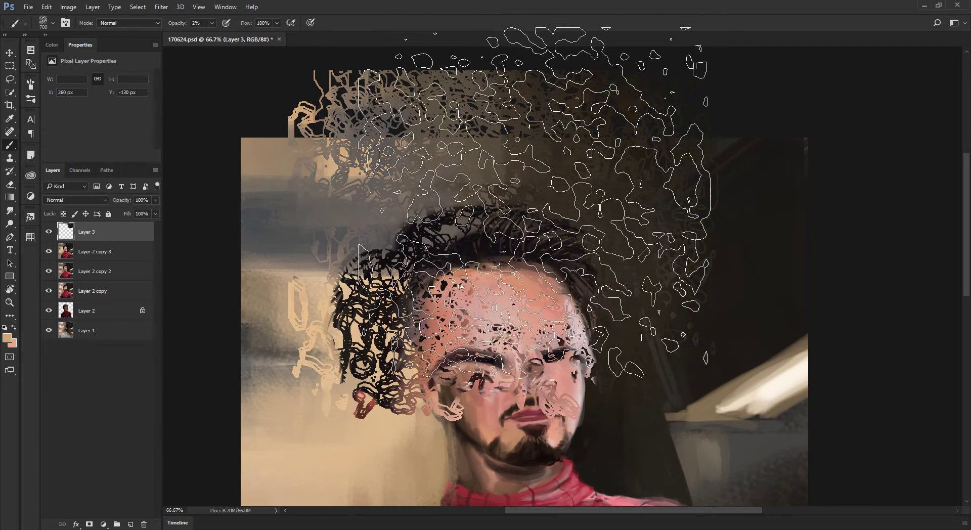
{"action": "left_click", "coordinate": [446, 248], "text": "alt"}
{"action": "key", "text": "bracketleft"}
{"action": "key", "text": "bracketleft"}
{"action": "key", "text": "bracketleft"}
{"action": "key", "text": "bracketleft"}
{"action": "key", "text": "bracketleft"}
{"action": "key", "text": "bracketleft"}
{"action": "key", "text": "bracketleft"}
{"action": "key", "text": "bracketleft"}
{"action": "key", "text": "bracketleft"}
{"action": "key", "text": "bracketleft"}
{"action": "key", "text": "bracketleft"}
{"action": "key", "text": "bracketleft"}
{"action": "key", "text": "bracketleft"}
{"action": "key", "text": "bracketleft"}
{"action": "key", "text": "bracketleft"}
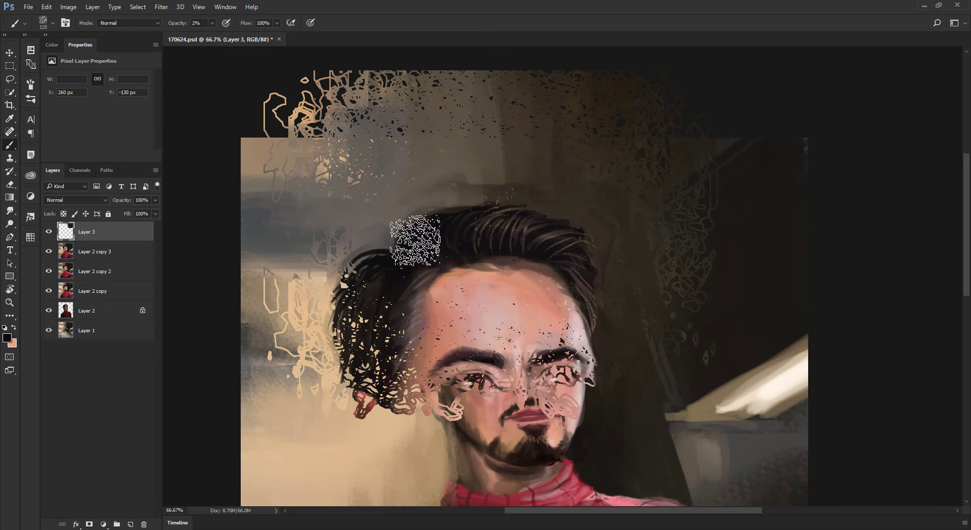
{"action": "key", "text": "bracketleft"}
{"action": "key", "text": "bracketleft"}
{"action": "key", "text": "bracketleft"}
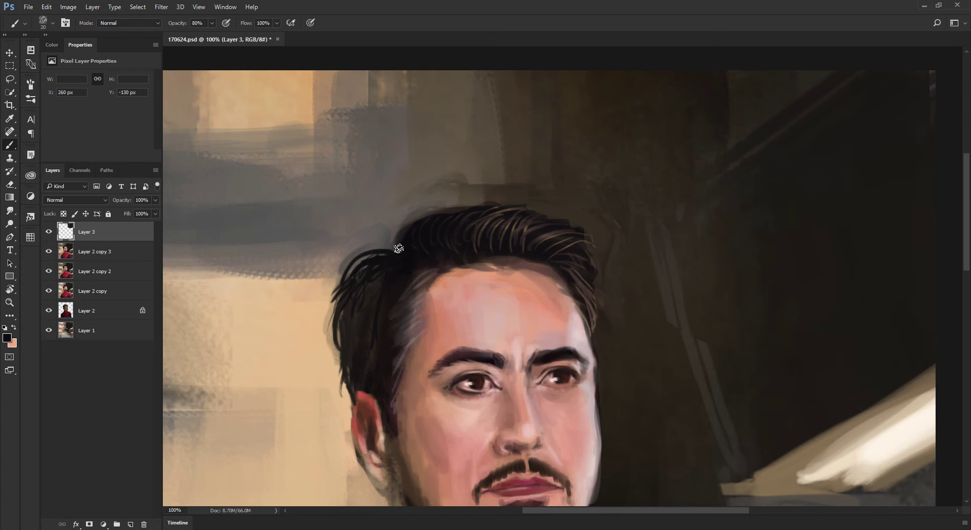
{"action": "key", "text": "Delete"}
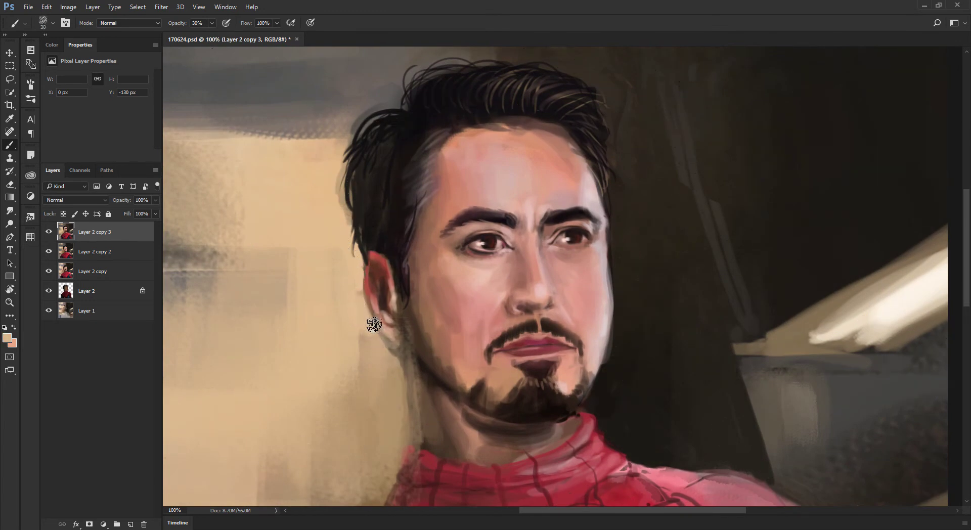
Clean up the background edge below the ear with sampled tans, using brush sizes 30 to 45 at 30% opacity
{"action": "left_click_drag", "start_coordinate": [374, 325], "coordinate": [389, 363]}
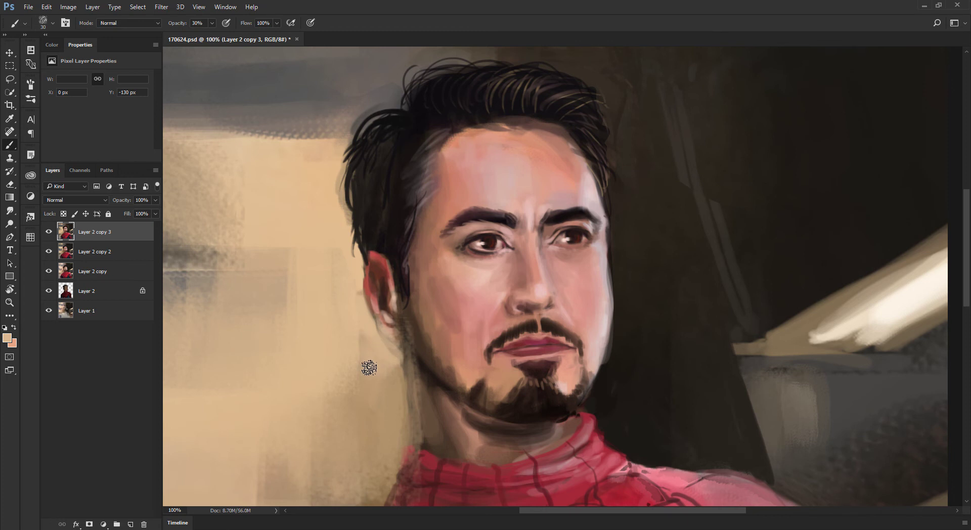
{"action": "key", "text": "bracketright"}
{"action": "key", "text": "bracketright"}
{"action": "key", "text": "bracketright"}
{"action": "left_click", "coordinate": [392, 367], "text": "alt"}
{"action": "left_click", "coordinate": [376, 363], "text": "alt"}
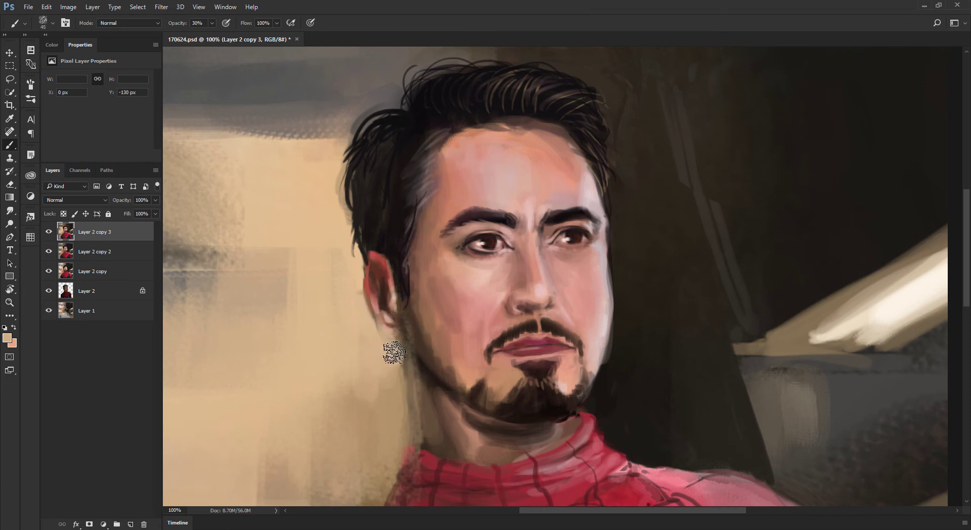
{"action": "left_click", "coordinate": [385, 359], "text": "alt"}
Choose a light peach colour and paint a highlight down the back edge of the neck with a smaller brush
{"action": "right_click", "coordinate": [433, 287], "text": "alt+shift"}
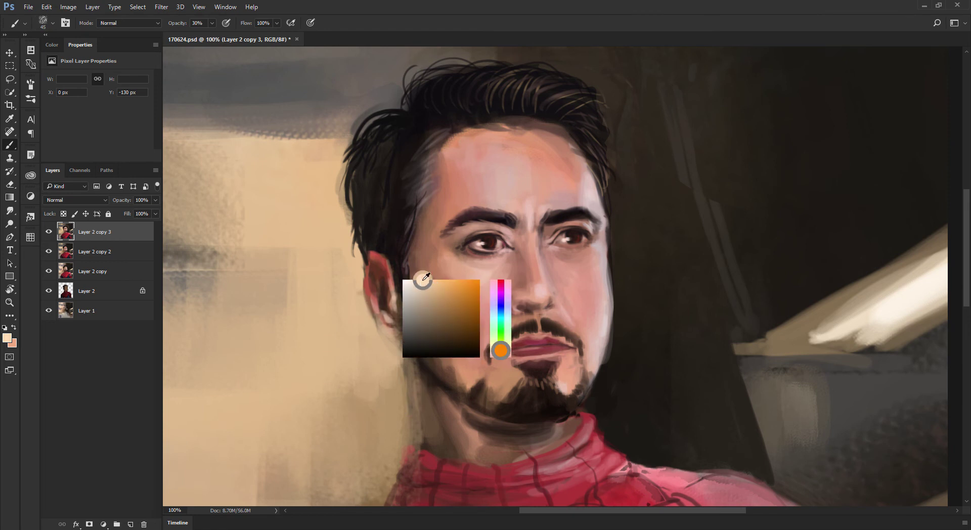
{"action": "key", "text": "bracketleft"}
{"action": "key", "text": "bracketleft"}
{"action": "key", "text": "bracketleft"}
{"action": "left_click_drag", "start_coordinate": [412, 383], "coordinate": [416, 409]}
{"action": "left_click_drag", "start_coordinate": [409, 357], "coordinate": [417, 445]}
Blend the side of the neck between jaw and collar with sampled skin tones at 30% opacity
{"action": "left_click", "coordinate": [421, 412], "text": "alt"}
{"action": "key", "text": "bracketright"}
{"action": "left_click_drag", "start_coordinate": [418, 375], "coordinate": [424, 441]}
{"action": "left_click", "coordinate": [458, 416], "text": "alt"}
{"action": "key", "text": "bracketright"}
{"action": "mouse_move", "coordinate": [414, 372]}
{"action": "left_mouse_down"}
{"action": "mouse_move", "coordinate": [425, 436]}
{"action": "mouse_move", "coordinate": [427, 427]}
{"action": "left_mouse_up"}
{"action": "left_click_drag", "start_coordinate": [422, 392], "coordinate": [457, 453]}
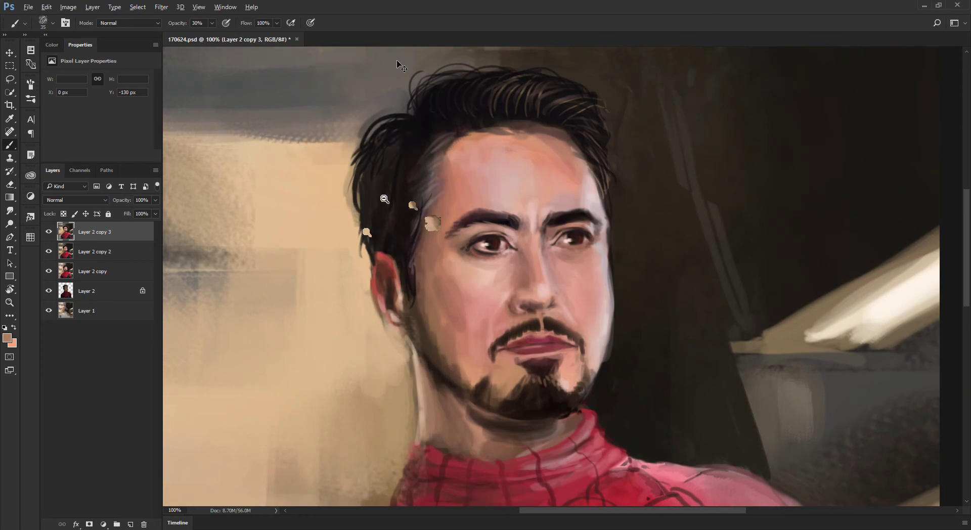
Soften the background edge beside the hair and ear with sampled tans at brush size 30 and 30% opacity
{"action": "left_click", "coordinate": [379, 184], "text": "alt"}
{"action": "left_click_drag", "start_coordinate": [374, 190], "coordinate": [377, 187]}
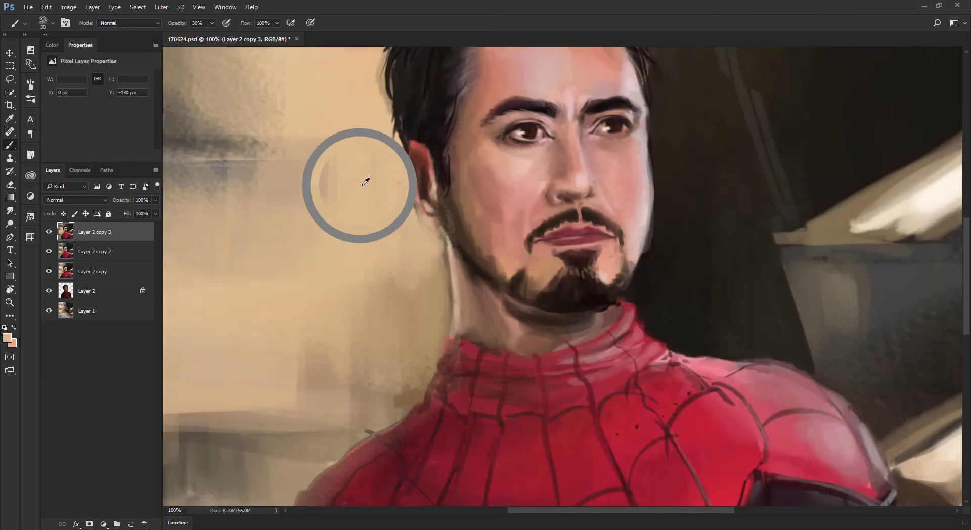
{"action": "left_click", "coordinate": [366, 181], "text": "alt"}
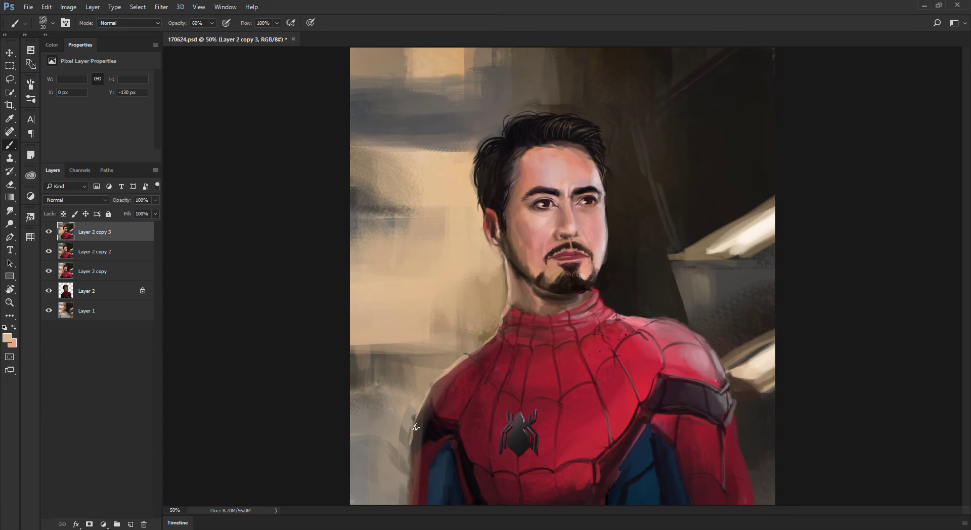
Refine the suit outline along the shoulder and upper arm facing the light background with sampled dark, red and tan tones at 30% opacity
{"action": "left_click", "coordinate": [419, 409], "text": "alt"}
{"action": "left_click", "coordinate": [437, 434], "text": "alt"}
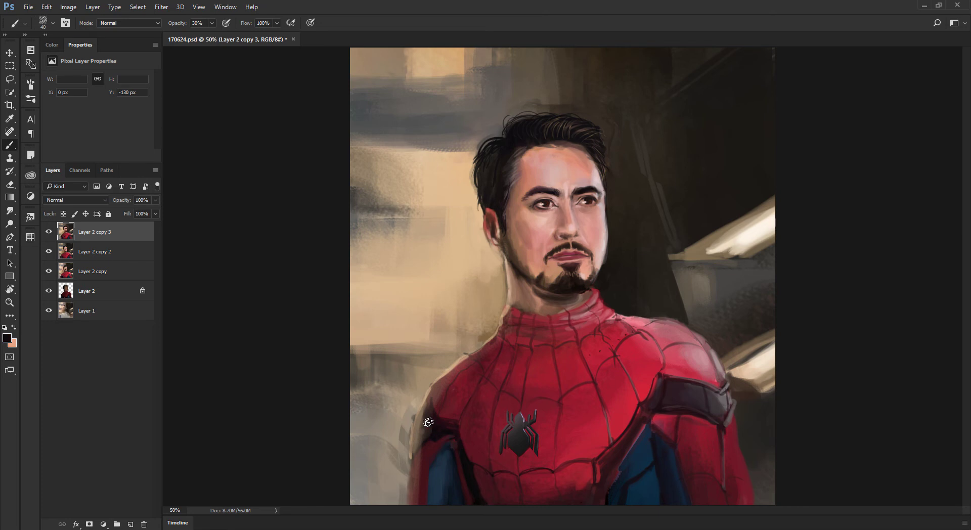
{"action": "left_click", "coordinate": [424, 451], "text": "alt"}
{"action": "left_click", "coordinate": [435, 448], "text": "alt"}
{"action": "key", "text": "bracketright"}
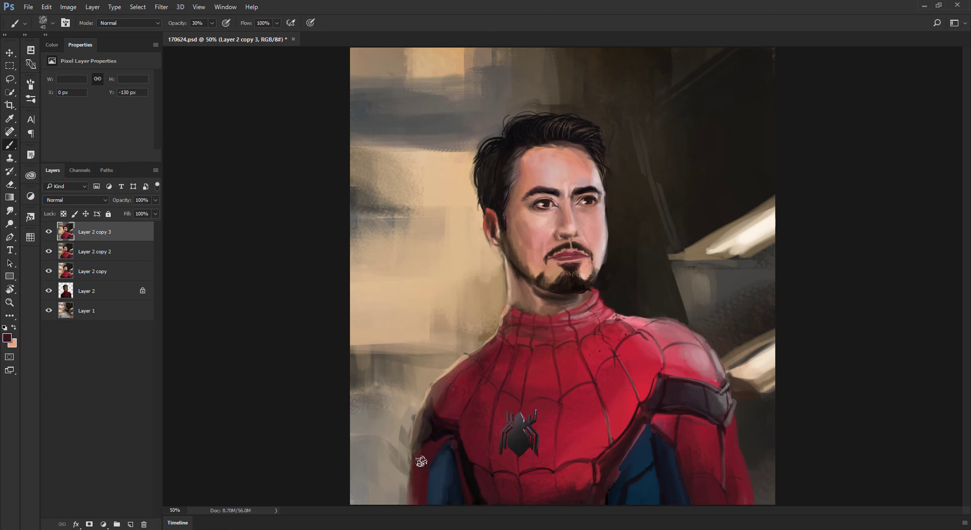
{"action": "left_click", "coordinate": [450, 376], "text": "alt"}
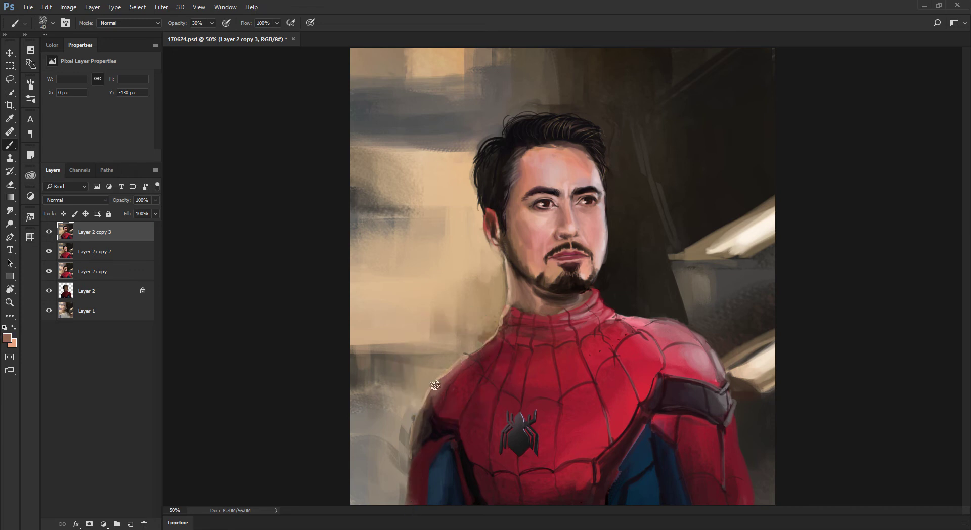
{"action": "left_click", "coordinate": [494, 339], "text": "alt"}
{"action": "key", "text": "ctrl+minus"}
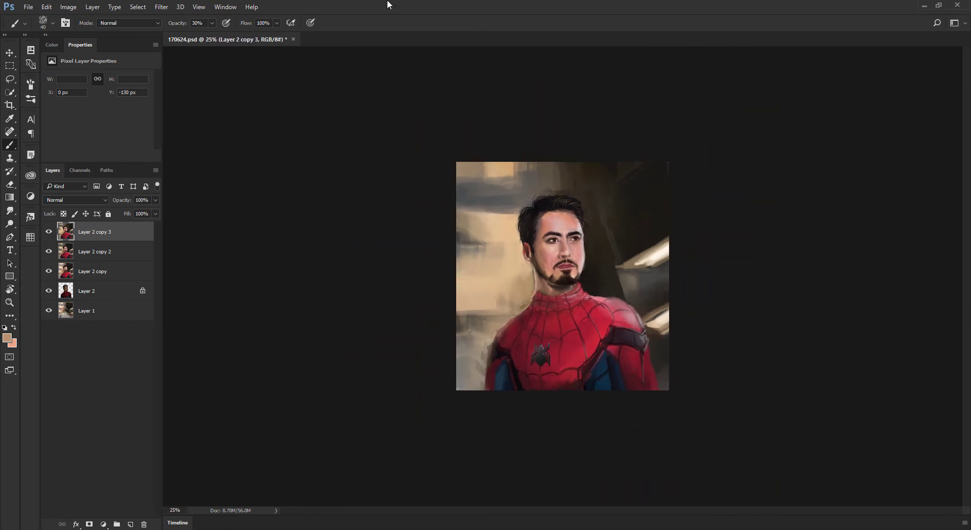
Compare the painting with and without Layer 2 copy 3 by toggling its visibility at different view sizes
{"action": "key", "text": "ctrl+plus"}
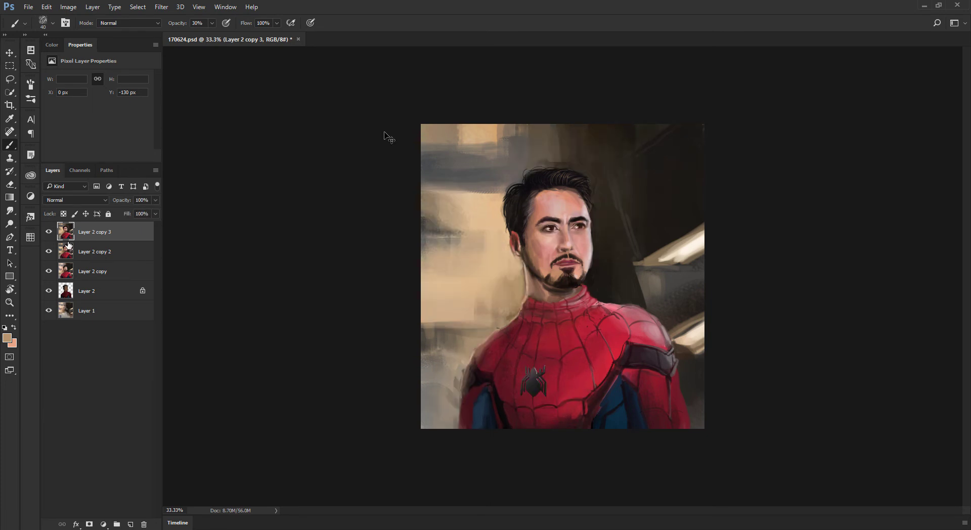
{"action": "left_click", "coordinate": [49, 232]}
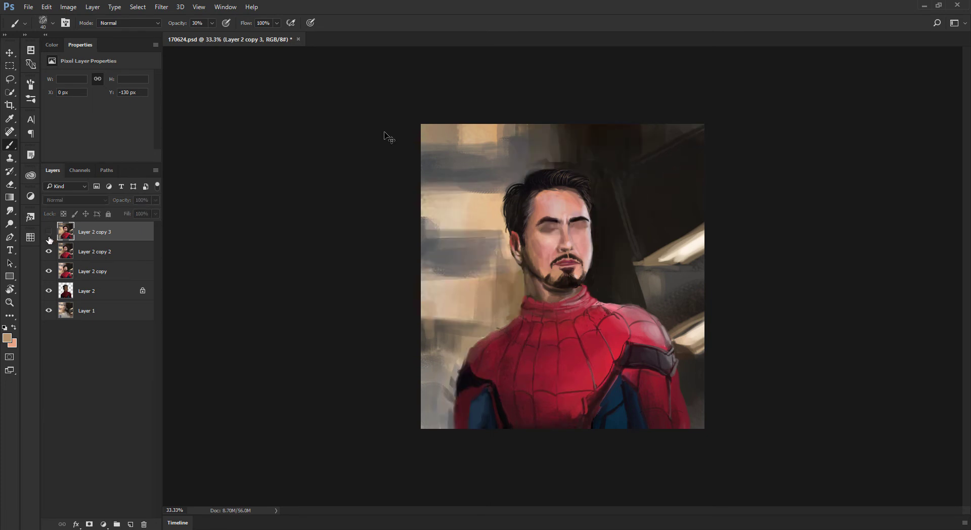
{"action": "left_click", "coordinate": [49, 238]}
{"action": "left_click", "coordinate": [49, 239]}
{"action": "left_click", "coordinate": [49, 242]}
{"action": "left_click", "coordinate": [49, 243]}
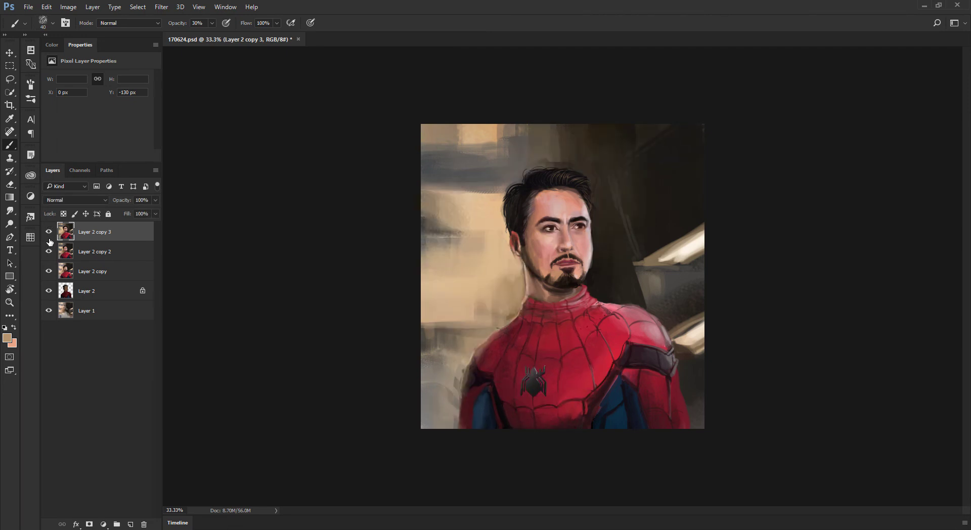
{"action": "left_click", "coordinate": [49, 243]}
{"action": "left_click", "coordinate": [49, 243]}
{"action": "left_click", "coordinate": [49, 243]}
{"action": "key", "text": "ctrl+minus"}
{"action": "key", "text": "ctrl+minus"}
{"action": "key", "text": "ctrl+minus"}
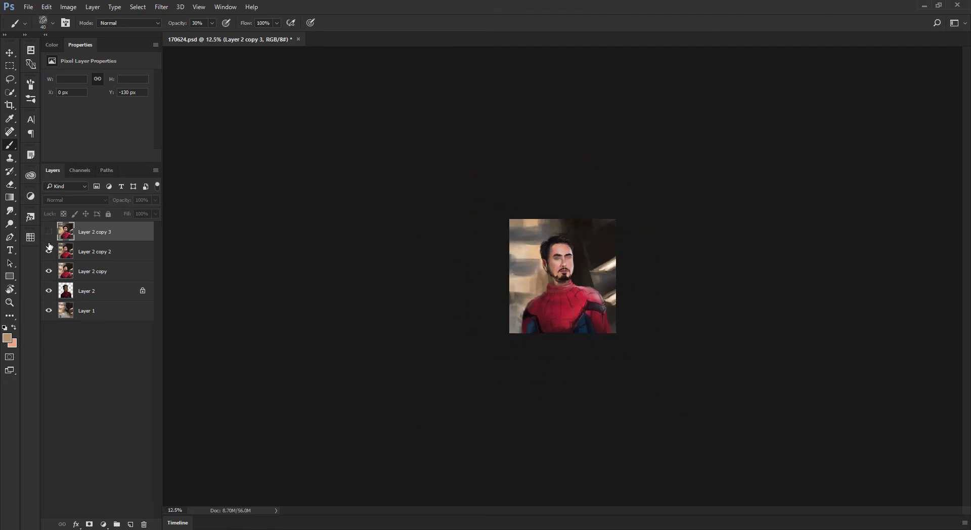
{"action": "left_click", "coordinate": [49, 236]}
{"action": "left_click", "coordinate": [50, 239]}
{"action": "left_click", "coordinate": [50, 237]}
{"action": "left_click", "coordinate": [50, 238]}
{"action": "left_click", "coordinate": [50, 238]}
{"action": "left_click", "coordinate": [50, 238]}
{"action": "left_click", "coordinate": [50, 239]}
{"action": "key", "text": "ctrl+plus"}
{"action": "key", "text": "ctrl+plus"}
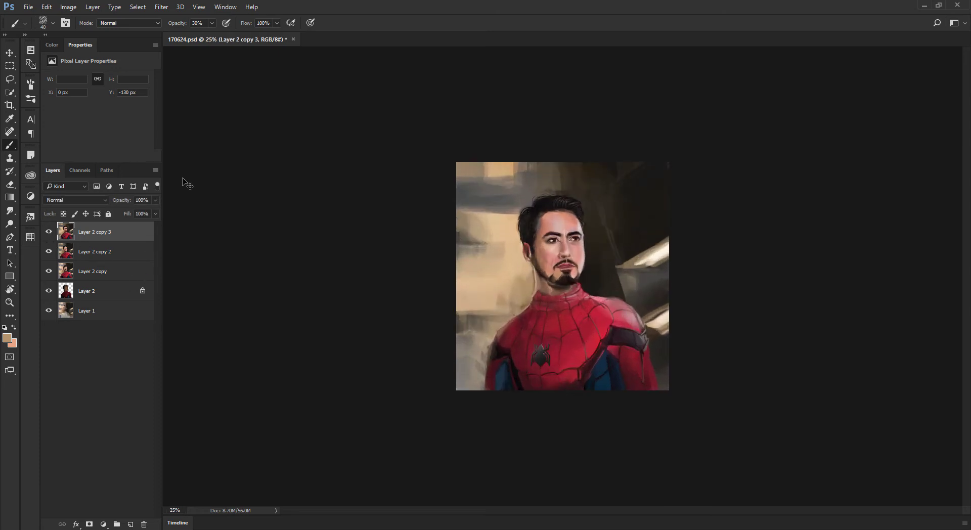
Start the Liquify filter on Layer 2 copy 3 and warp around the neck and shoulder with a brush between 600 and 800
{"action": "key", "text": "ctrl+plus"}
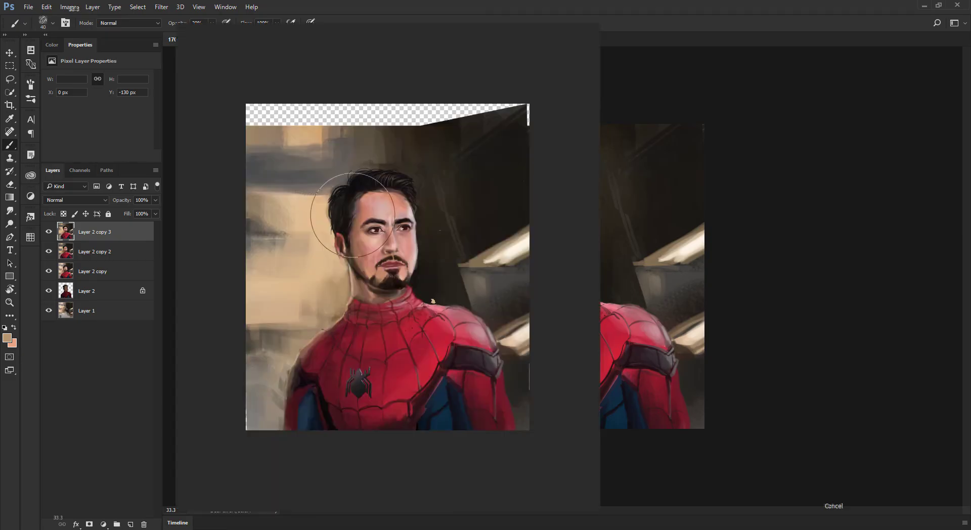
{"action": "key", "text": "bracketright"}
{"action": "key", "text": "bracketright"}
{"action": "key", "text": "bracketright"}
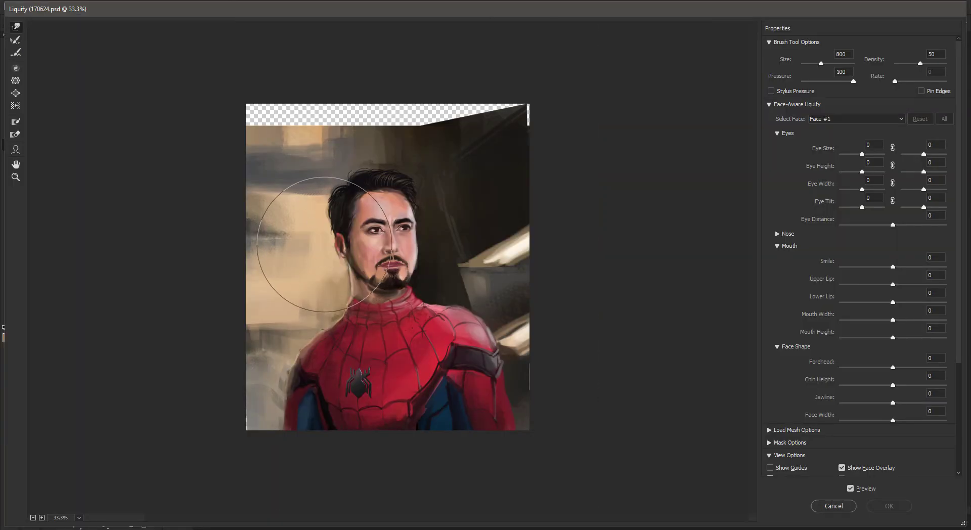
{"action": "key", "text": "bracketleft"}
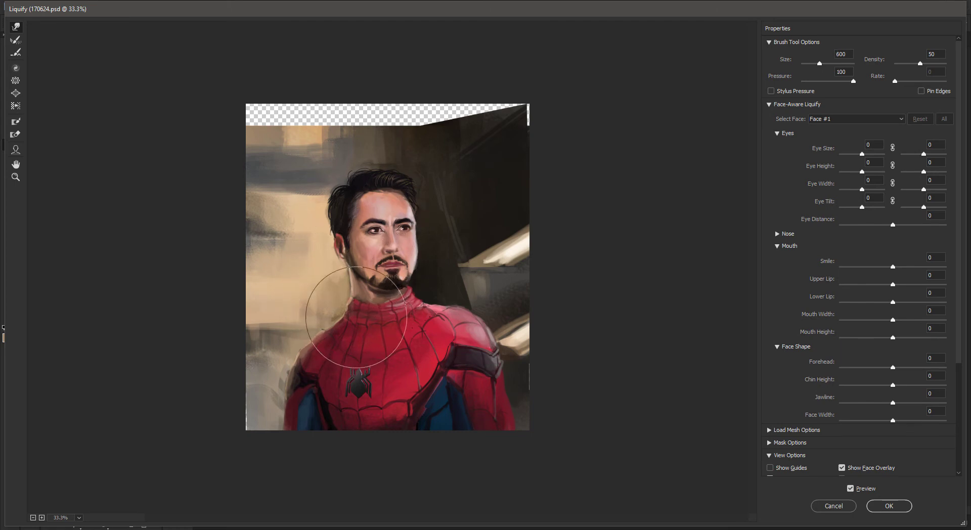
Reshape the chest, spider emblem and the arm beside the light background with a large Liquify warp brush
{"action": "key", "text": "bracketright"}
{"action": "key", "text": "bracketright"}
{"action": "key", "text": "bracketright"}
{"action": "key", "text": "bracketright"}
{"action": "key", "text": "bracketright"}
{"action": "mouse_move", "coordinate": [354, 393]}
{"action": "left_mouse_down"}
{"action": "mouse_move", "coordinate": [369, 412]}
{"action": "mouse_move", "coordinate": [364, 405]}
{"action": "mouse_move", "coordinate": [373, 478]}
{"action": "left_mouse_up"}
{"action": "key", "text": "bracketright"}
{"action": "key", "text": "bracketright"}
{"action": "left_click_drag", "start_coordinate": [312, 408], "coordinate": [302, 372]}
{"action": "left_click_drag", "start_coordinate": [279, 444], "coordinate": [280, 450]}
{"action": "key", "text": "bracketleft"}
{"action": "key", "text": "bracketleft"}
{"action": "key", "text": "bracketleft"}
{"action": "key", "text": "bracketleft"}
{"action": "key", "text": "bracketleft"}
{"action": "key", "text": "bracketleft"}
{"action": "key", "text": "bracketleft"}
{"action": "key", "text": "bracketleft"}
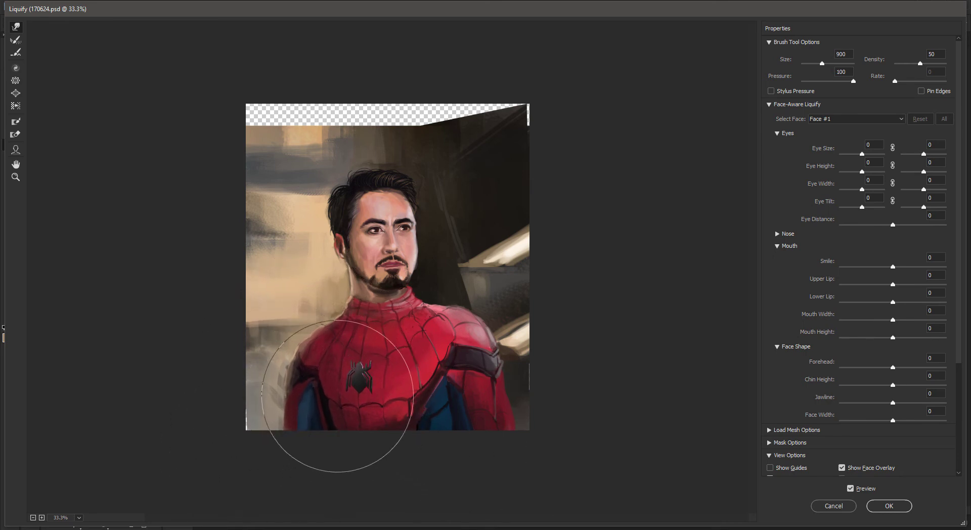
Adjust the shoulder and arm on the dark background side with warp brush sizes from 800 to 1300
{"action": "key", "text": "bracketright"}
{"action": "key", "text": "bracketright"}
{"action": "key", "text": "bracketright"}
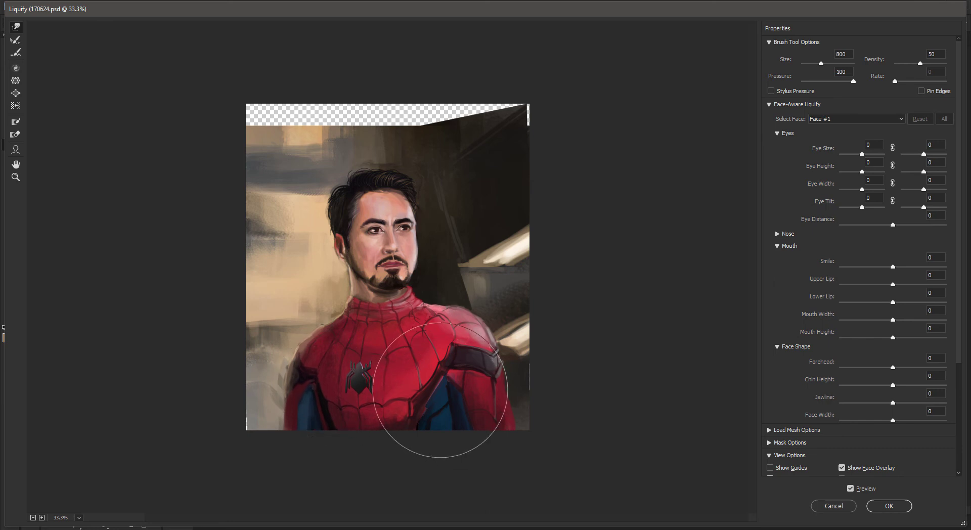
{"action": "key", "text": "bracketright"}
{"action": "key", "text": "bracketright"}
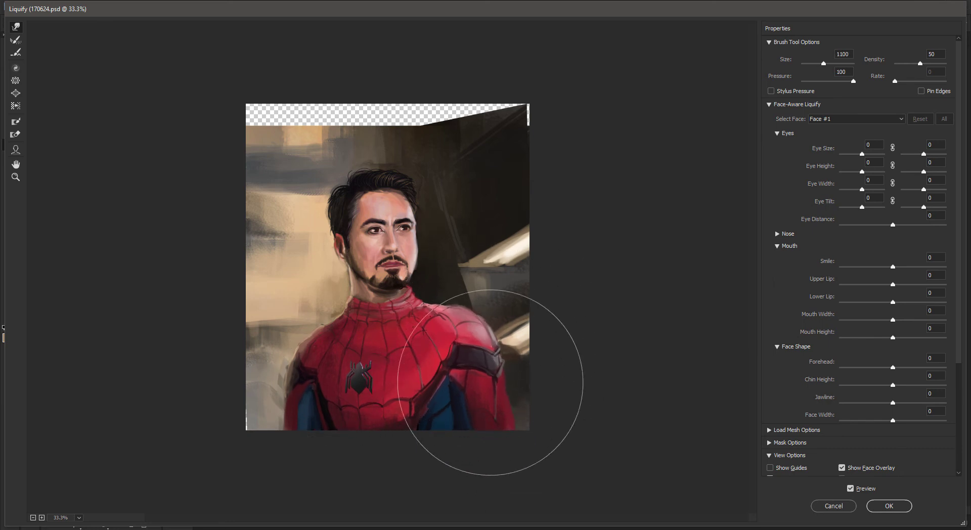
{"action": "key", "text": "bracketright"}
{"action": "key", "text": "bracketright"}
{"action": "key", "text": "bracketright"}
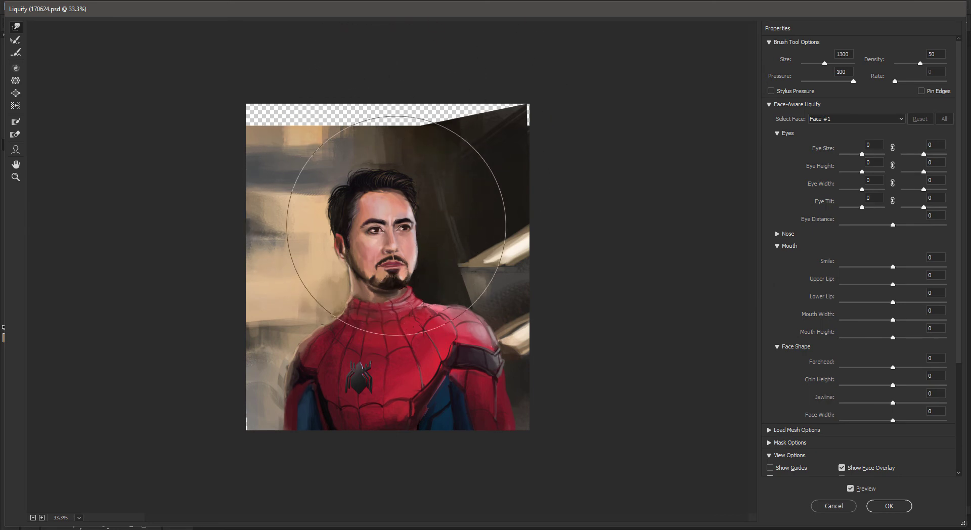
Adjust the face contour along the cheek facing the dark background, reducing the warp brush to 300
{"action": "key", "text": "bracketleft"}
{"action": "key", "text": "bracketleft"}
{"action": "key", "text": "bracketleft"}
{"action": "key", "text": "bracketleft"}
{"action": "key", "text": "bracketleft"}
{"action": "key", "text": "bracketleft"}
{"action": "key", "text": "bracketleft"}
{"action": "key", "text": "bracketleft"}
{"action": "key", "text": "bracketleft"}
{"action": "key", "text": "bracketleft"}
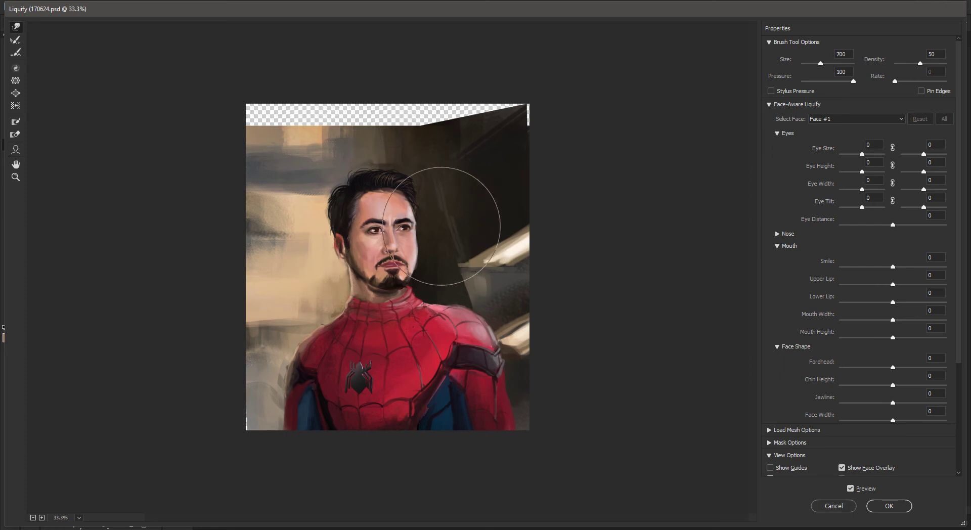
{"action": "key", "text": "bracketleft"}
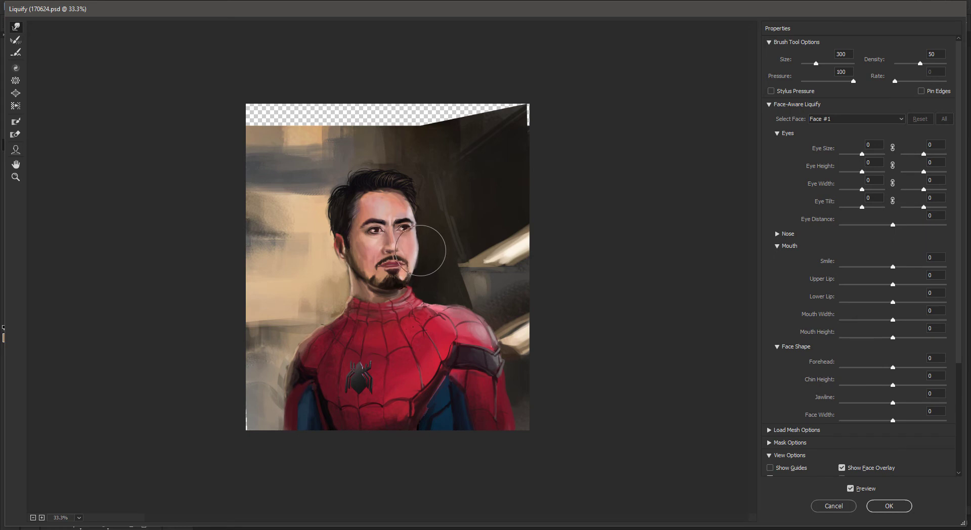
Reshape the top and front of the hair with warp brush sizes 600 to 700
{"action": "key", "text": "bracketright"}
{"action": "key", "text": "bracketright"}
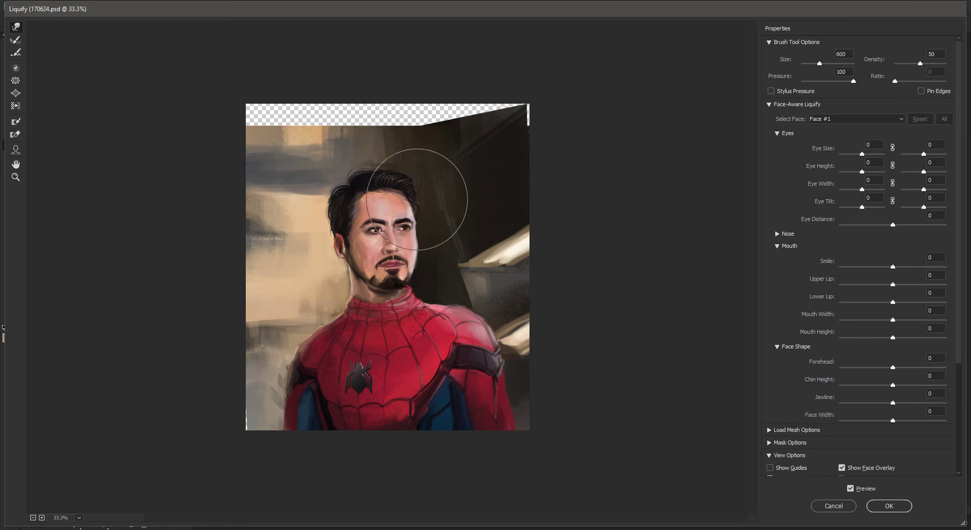
{"action": "key", "text": "bracketright"}
{"action": "key", "text": "bracketright"}
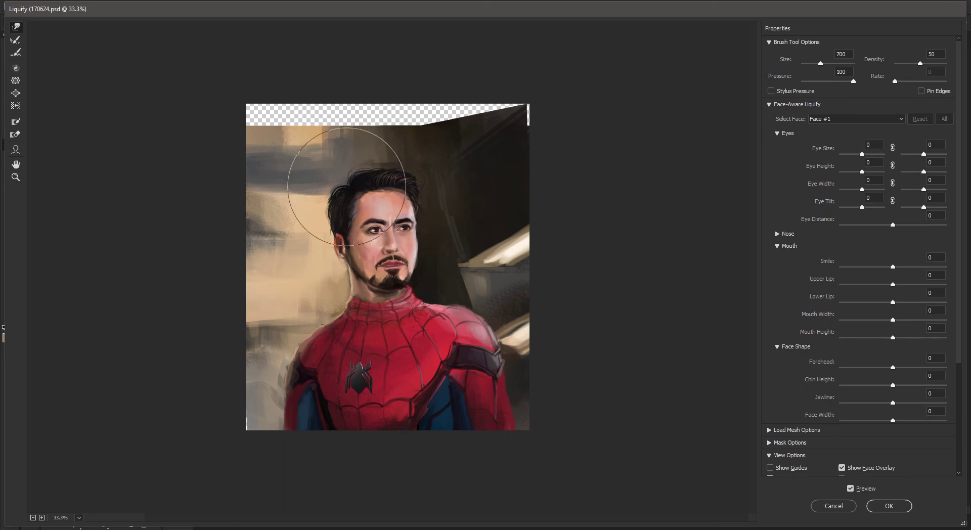
Push the hair outline at the back of the head outward with a warp brush of 250
{"action": "key", "text": "bracketleft"}
{"action": "key", "text": "bracketleft"}
{"action": "key", "text": "bracketleft"}
{"action": "key", "text": "bracketleft"}
{"action": "key", "text": "bracketleft"}
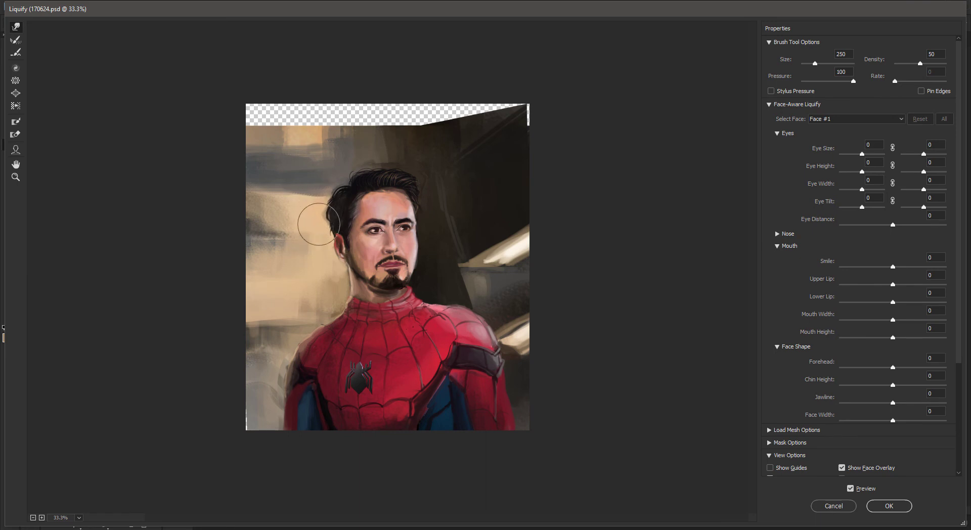
Adjust the back of the neck and the suit collar with warp brush sizes 500 to 600
{"action": "key", "text": "bracketright"}
{"action": "key", "text": "bracketright"}
{"action": "key", "text": "bracketright"}
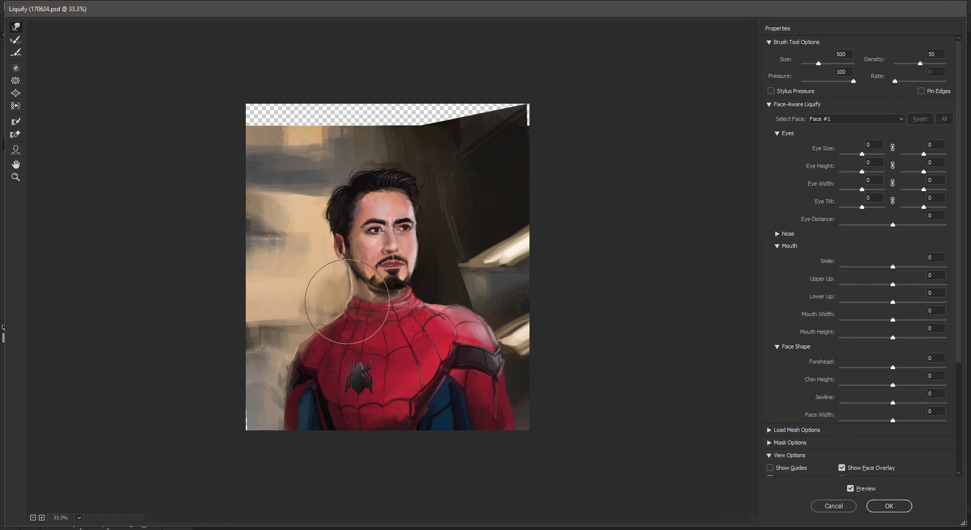
{"action": "key", "text": "bracketright"}
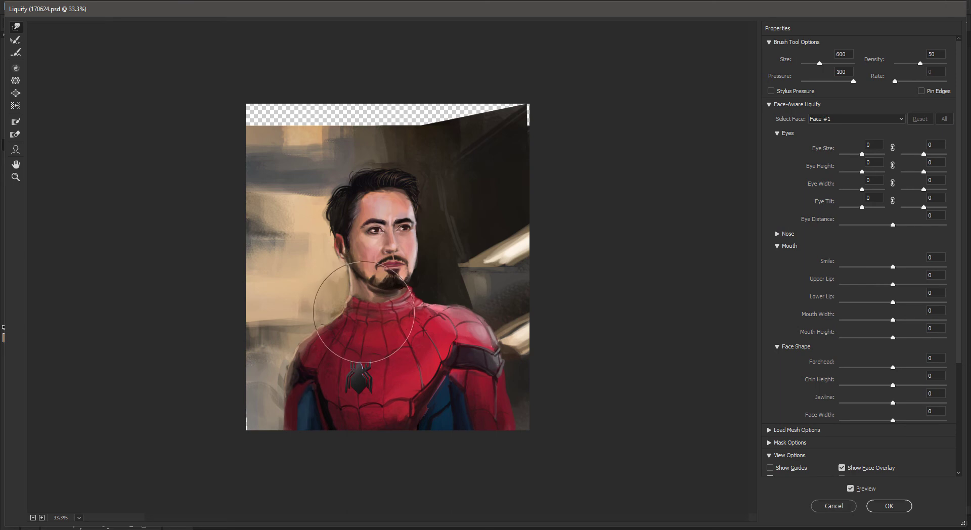
Fine-tune the shape of the chin, beard and mouth with warp brush sizes between 200 and 300
{"action": "key", "text": "bracketleft"}
{"action": "key", "text": "bracketleft"}
{"action": "key", "text": "bracketleft"}
{"action": "key", "text": "bracketleft"}
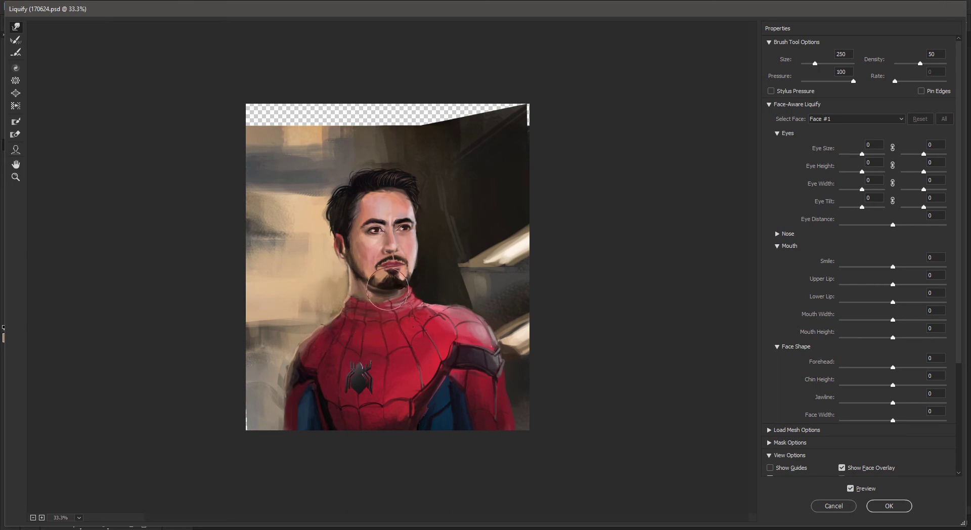
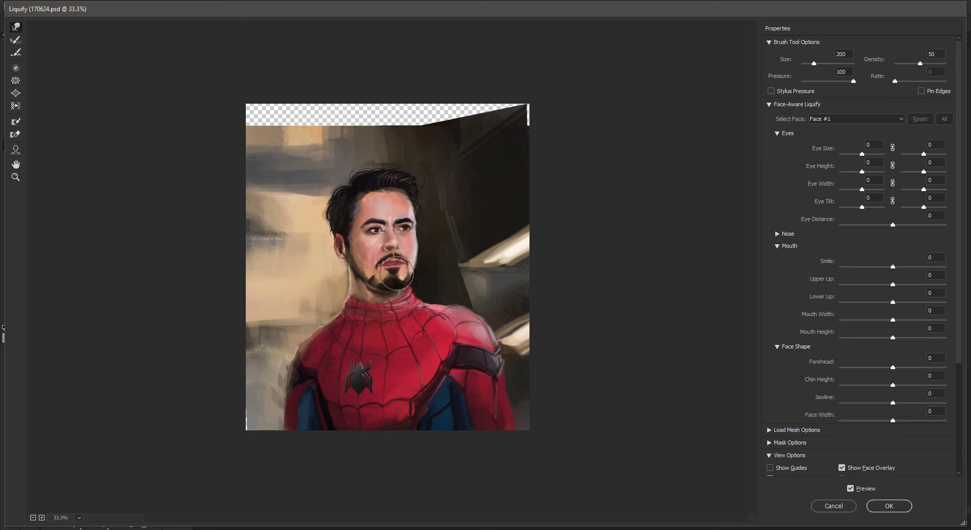
{"action": "key", "text": "bracketright"}
{"action": "key", "text": "bracketright"}
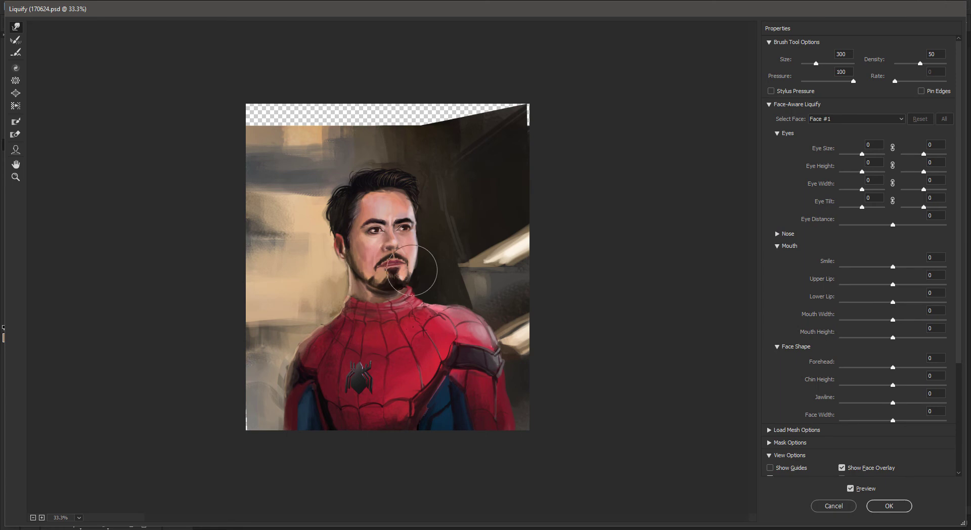
{"action": "key", "text": "bracketleft"}
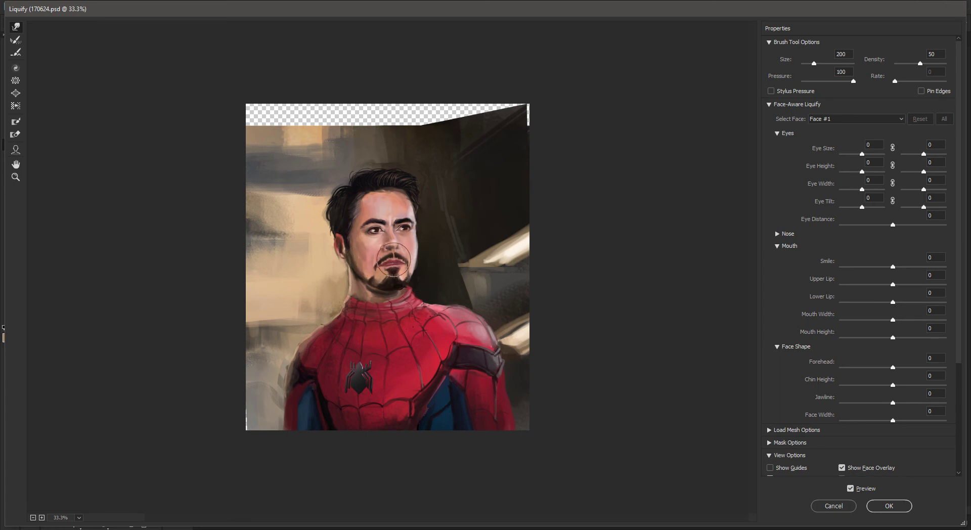
Adjust the front hairline and upper face with warp brush sizes 500 and 400
{"action": "key", "text": "bracketright"}
{"action": "key", "text": "bracketright"}
{"action": "key", "text": "bracketright"}
{"action": "key", "text": "bracketright"}
{"action": "key", "text": "bracketright"}
{"action": "key", "text": "bracketright"}
{"action": "key", "text": "bracketright"}
{"action": "key", "text": "bracketright"}
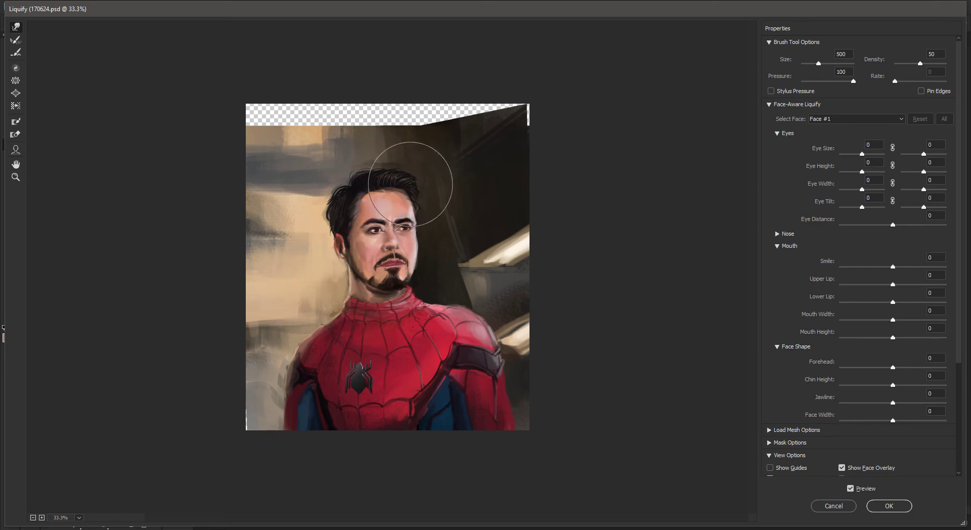
{"action": "key", "text": "bracketleft"}
{"action": "key", "text": "bracketleft"}
{"action": "key", "text": "bracketleft"}
{"action": "key", "text": "bracketleft"}
{"action": "key", "text": "bracketleft"}
{"action": "key", "text": "bracketleft"}
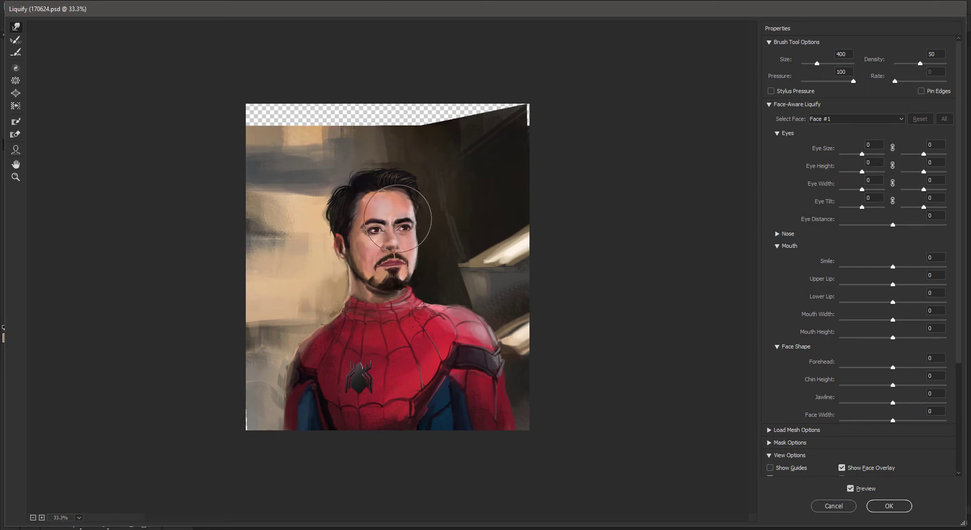
Nudge the eyebrow nearer the ear slightly upward with a warp brush of 200
{"action": "key", "text": "ctrl+plus"}
{"action": "key", "text": "bracketleft"}
{"action": "key", "text": "bracketleft"}
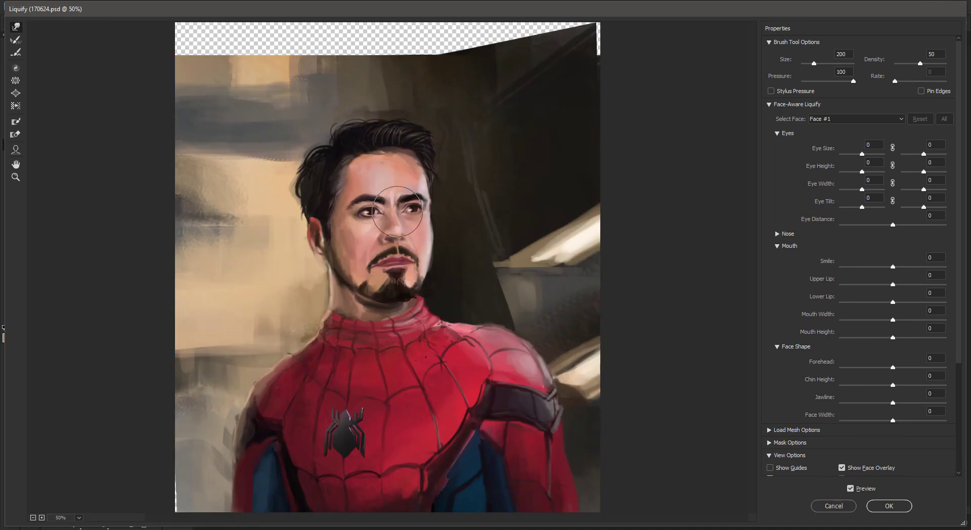
{"action": "left_click_drag", "start_coordinate": [367, 193], "coordinate": [371, 190]}
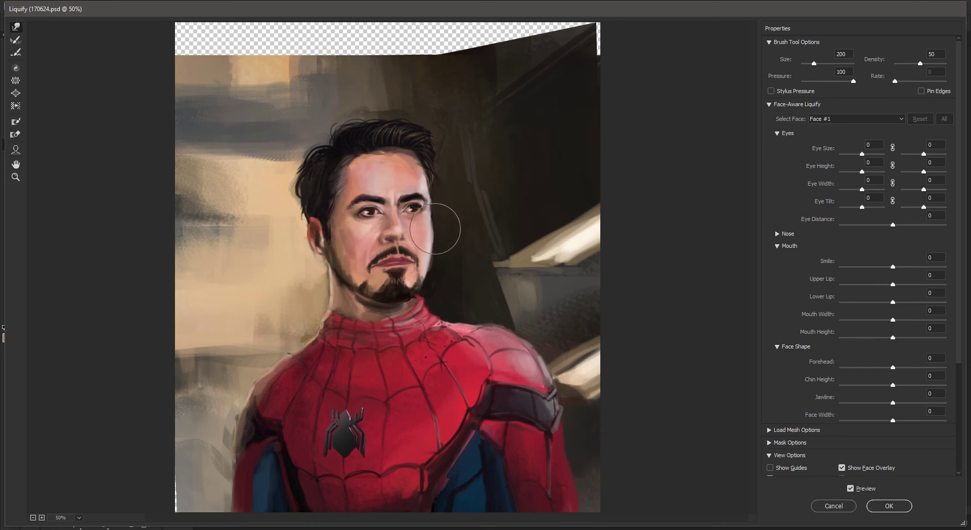
Enlarge the warp brush for the final adjustments and apply the Liquify changes to the portrait
{"action": "key", "text": "bracketright"}
{"action": "key", "text": "bracketright"}
{"action": "key", "text": "bracketright"}
{"action": "key", "text": "bracketright"}
{"action": "key", "text": "bracketright"}
{"action": "key", "text": "Return"}
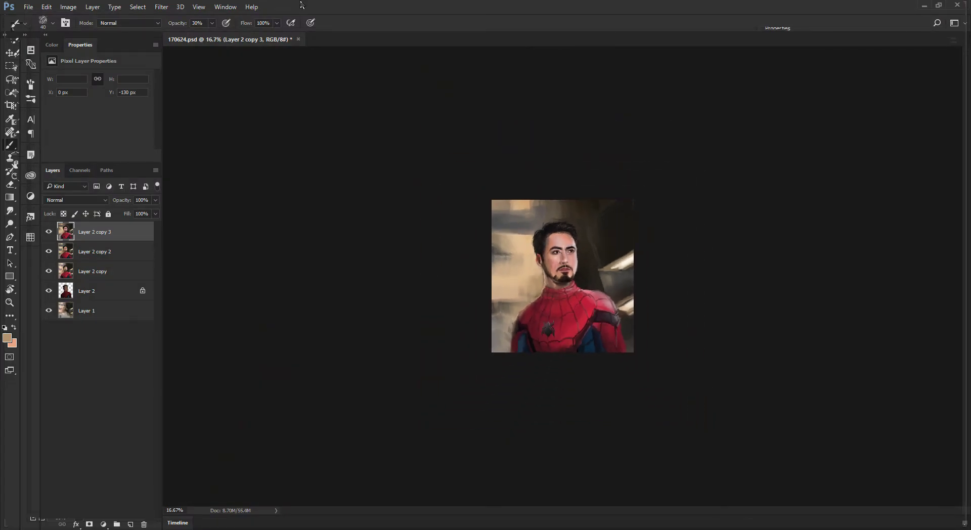
{"action": "key", "text": "ctrl+plus"}
{"action": "key", "text": "ctrl+plus"}
{"action": "key", "text": "ctrl+plus"}
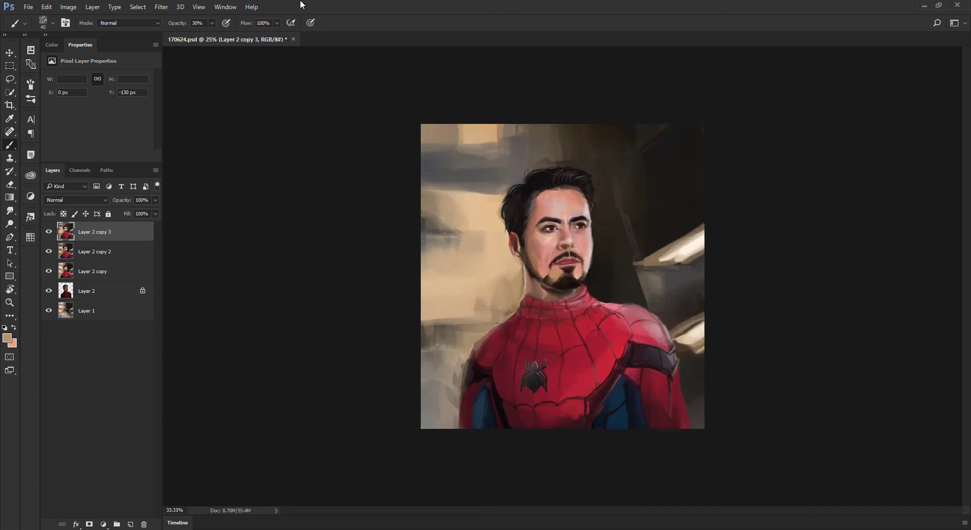
Paint a dark shape in the background behind the neck with a 50 px brush, raising the opacity from 30% to 80%
{"action": "key", "text": "ctrl+plus"}
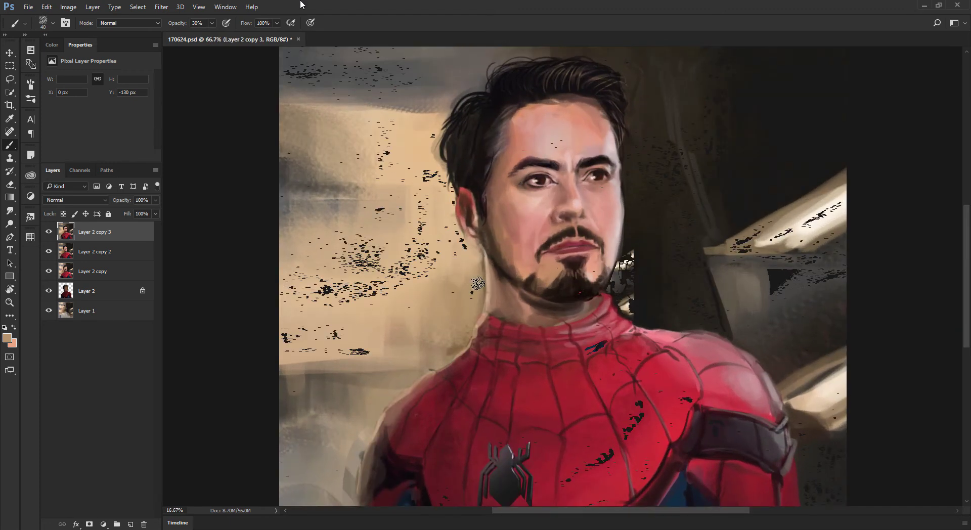
{"action": "key", "text": "bracketright"}
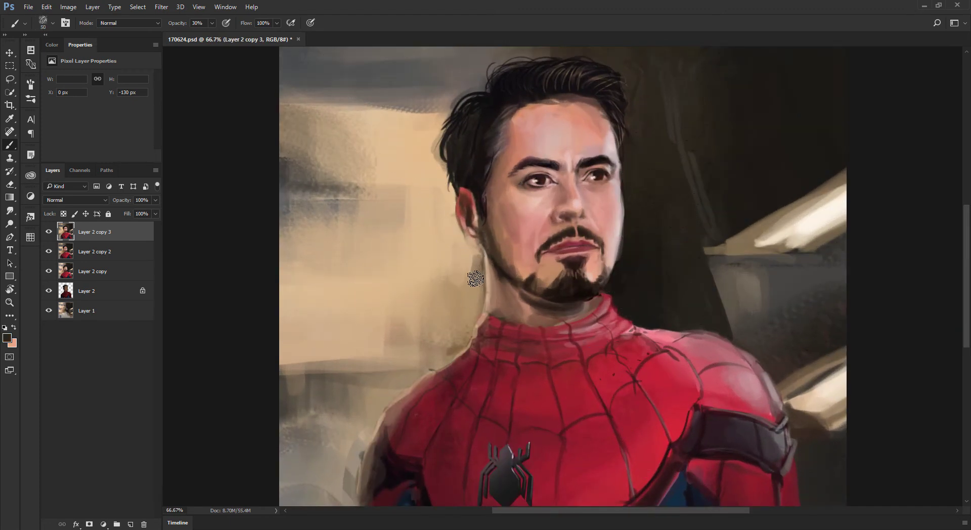
{"action": "left_click_drag", "start_coordinate": [457, 292], "coordinate": [474, 293]}
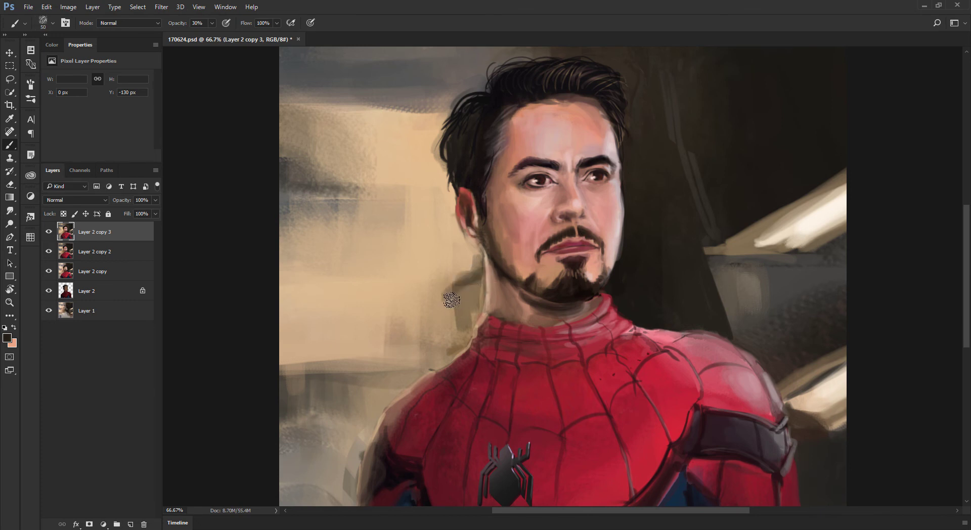
{"action": "mouse_move", "coordinate": [480, 272]}
{"action": "left_mouse_down"}
{"action": "mouse_move", "coordinate": [444, 291]}
{"action": "mouse_move", "coordinate": [461, 295]}
{"action": "mouse_move", "coordinate": [480, 281]}
{"action": "mouse_move", "coordinate": [465, 261]}
{"action": "mouse_move", "coordinate": [440, 302]}
{"action": "mouse_move", "coordinate": [450, 316]}
{"action": "mouse_move", "coordinate": [453, 303]}
{"action": "mouse_move", "coordinate": [466, 309]}
{"action": "mouse_move", "coordinate": [462, 332]}
{"action": "left_mouse_up"}
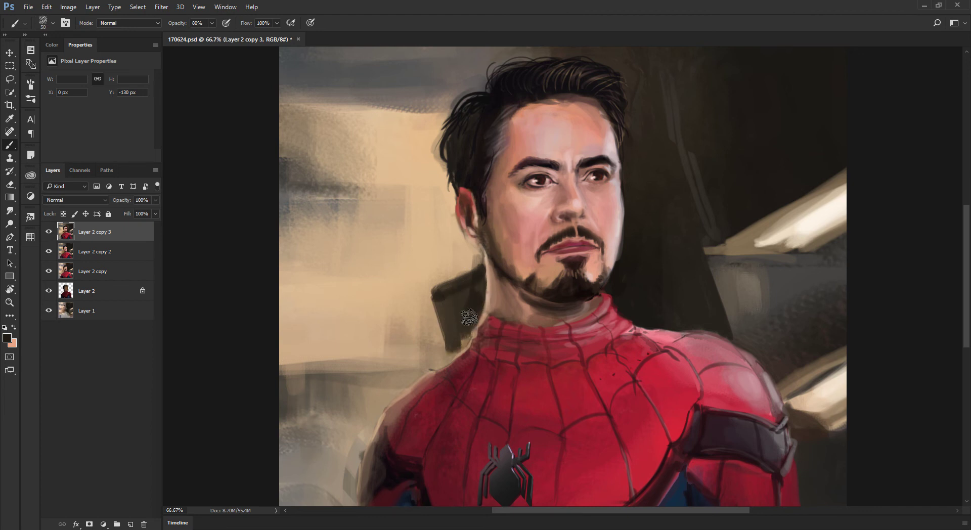
{"action": "key", "text": "ctrl+minus"}
{"action": "key", "text": "ctrl+minus"}
{"action": "key", "text": "ctrl+minus"}
{"action": "key", "text": "ctrl+minus"}
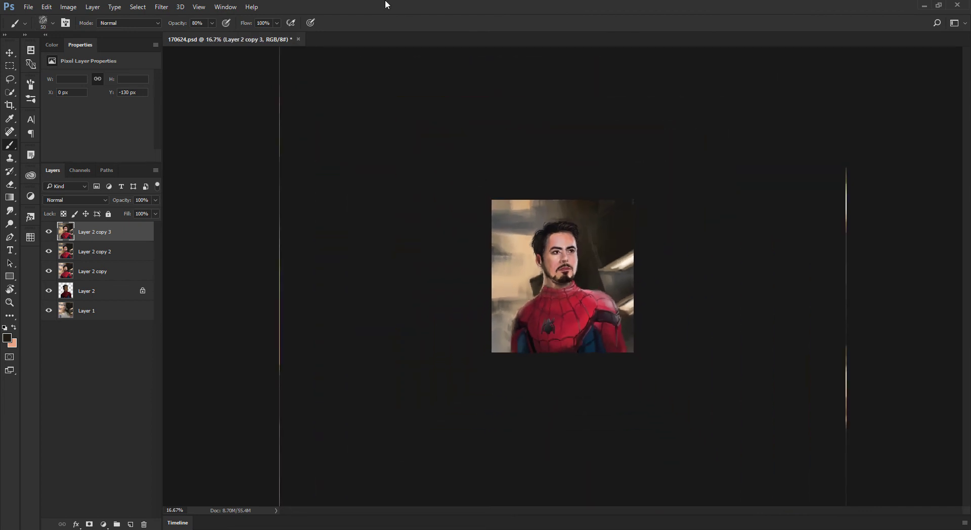
{"action": "key", "text": "ctrl+plus"}
{"action": "key", "text": "ctrl+plus"}
{"action": "key", "text": "ctrl+plus"}
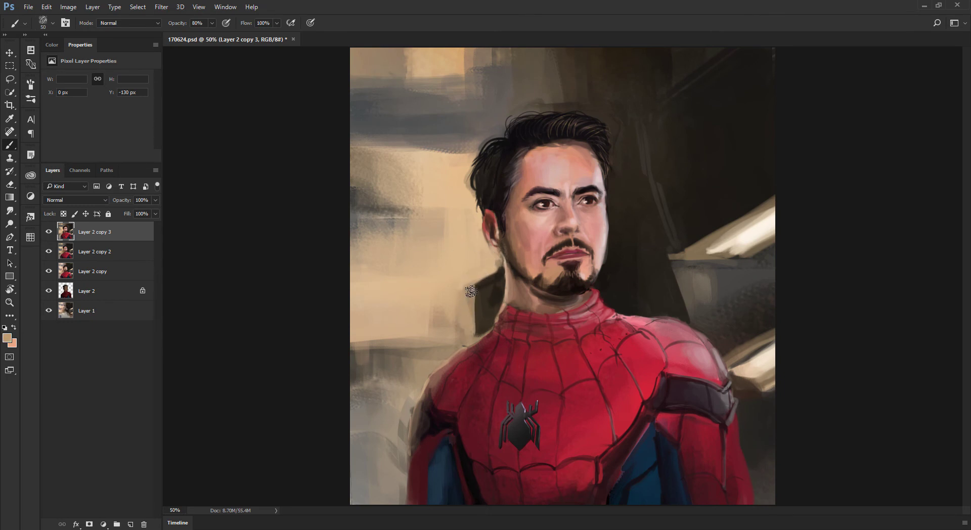
Cover the outer part of the dark shape behind the neck with background tan, using brush sizes 70 to 90 at 30% opacity
{"action": "key", "text": "bracketright"}
{"action": "mouse_move", "coordinate": [460, 288]}
{"action": "left_mouse_down"}
{"action": "mouse_move", "coordinate": [477, 319]}
{"action": "mouse_move", "coordinate": [437, 322]}
{"action": "mouse_move", "coordinate": [474, 322]}
{"action": "mouse_move", "coordinate": [468, 332]}
{"action": "mouse_move", "coordinate": [481, 311]}
{"action": "mouse_move", "coordinate": [362, 299]}
{"action": "left_mouse_up"}
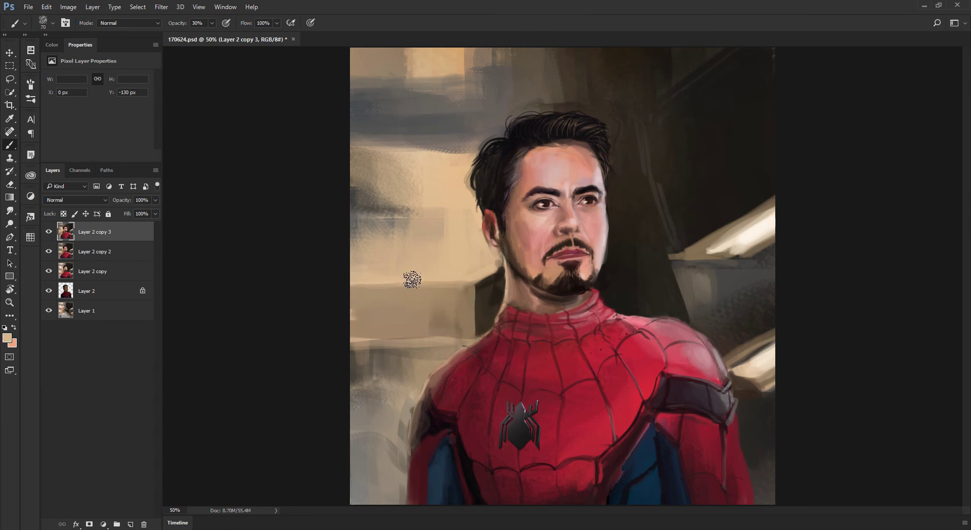
{"action": "key", "text": "bracketright"}
{"action": "key", "text": "bracketright"}
{"action": "mouse_move", "coordinate": [471, 274]}
{"action": "left_mouse_down"}
{"action": "mouse_move", "coordinate": [494, 268]}
{"action": "mouse_move", "coordinate": [405, 281]}
{"action": "mouse_move", "coordinate": [470, 286]}
{"action": "mouse_move", "coordinate": [468, 271]}
{"action": "mouse_move", "coordinate": [489, 282]}
{"action": "left_mouse_up"}
{"action": "left_click", "coordinate": [464, 267], "text": "alt"}
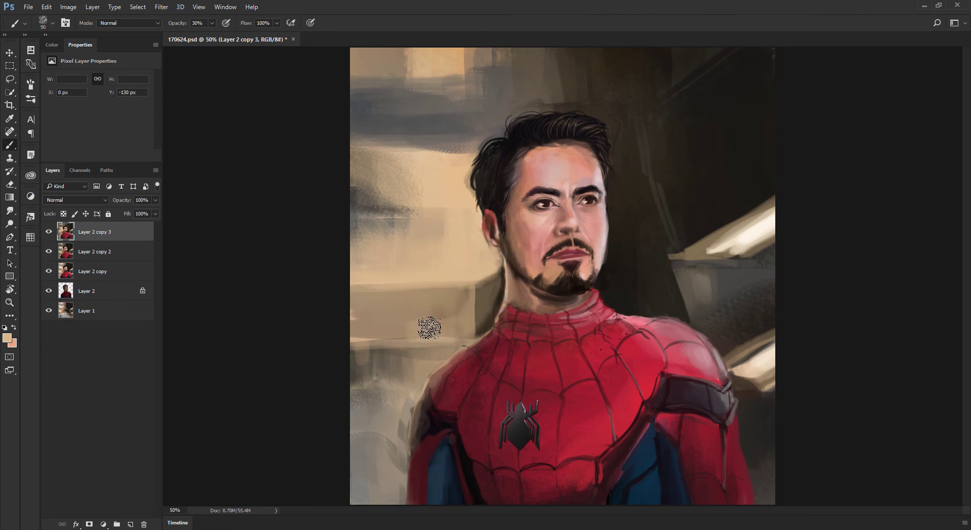
{"action": "key", "text": "ctrl+minus"}
{"action": "key", "text": "ctrl+minus"}
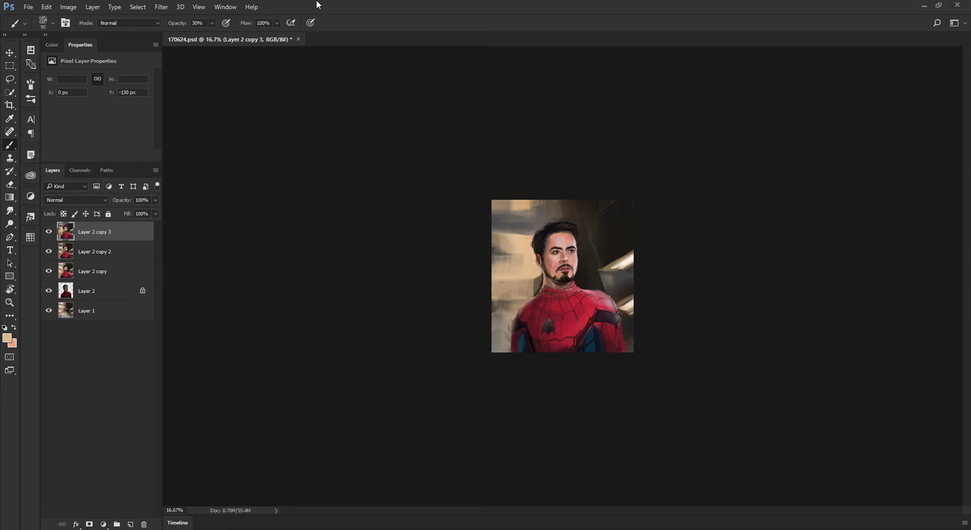
Paint the background band above the shoulder with sampled browns, using a 100 px brush at 30% opacity
{"action": "key", "text": "ctrl+plus"}
{"action": "key", "text": "ctrl+plus"}
{"action": "key", "text": "ctrl+plus"}
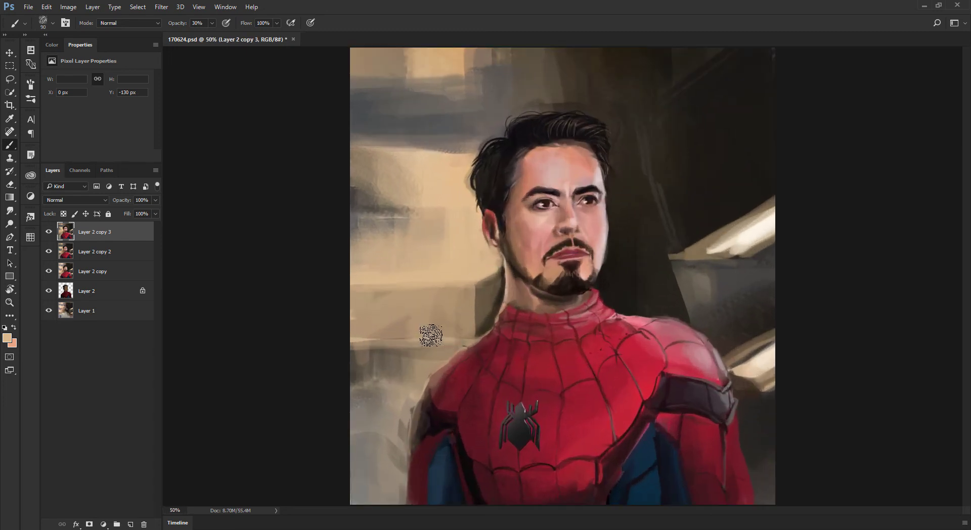
{"action": "left_click", "coordinate": [482, 302], "text": "alt"}
{"action": "left_click", "coordinate": [489, 295], "text": "alt"}
{"action": "key", "text": "bracketright"}
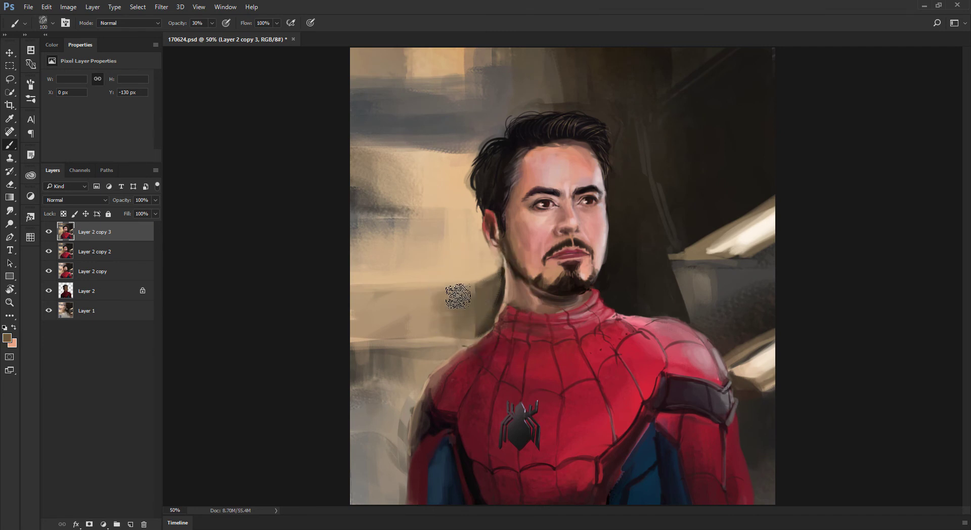
{"action": "mouse_move", "coordinate": [462, 323]}
{"action": "left_mouse_down"}
{"action": "mouse_move", "coordinate": [455, 305]}
{"action": "mouse_move", "coordinate": [398, 299]}
{"action": "left_mouse_up"}
{"action": "left_click", "coordinate": [473, 321], "text": "alt"}
{"action": "mouse_move", "coordinate": [402, 335]}
{"action": "left_mouse_down"}
{"action": "mouse_move", "coordinate": [369, 330]}
{"action": "mouse_move", "coordinate": [415, 311]}
{"action": "mouse_move", "coordinate": [362, 301]}
{"action": "left_mouse_up"}
{"action": "key", "text": "ctrl+minus"}
{"action": "key", "text": "ctrl+minus"}
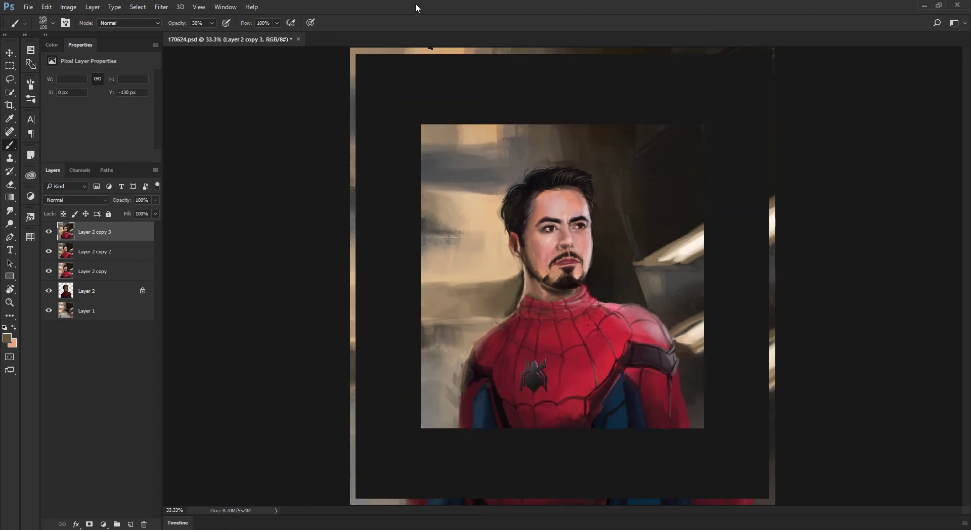
{"action": "key", "text": "ctrl+minus"}
{"action": "key", "text": "ctrl+plus"}
{"action": "key", "text": "ctrl+plus"}
{"action": "key", "text": "ctrl+plus"}
{"action": "key", "text": "ctrl+plus"}
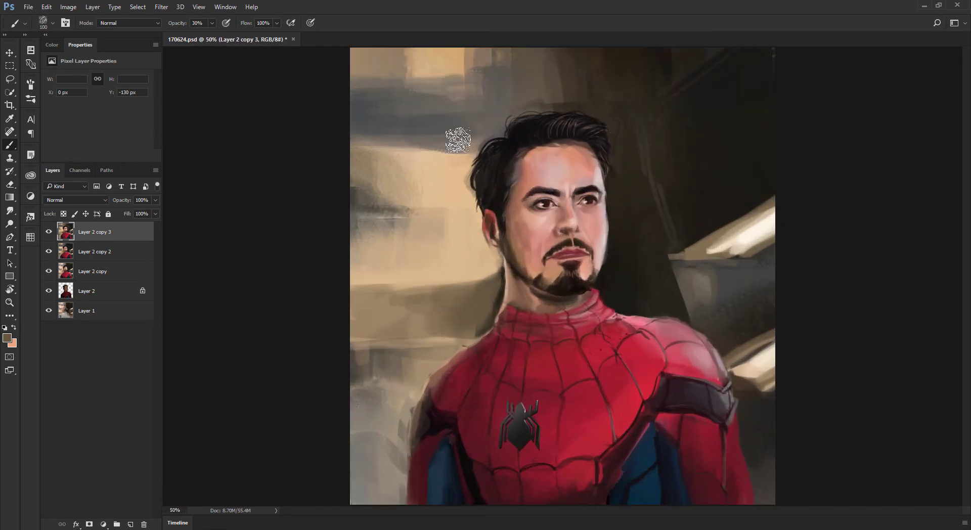
Blend the background beside the neck and ear with sampled brown and tan tones, using brush sizes between 60 and 100
{"action": "left_click", "coordinate": [481, 288], "text": "alt"}
{"action": "key", "text": "bracketleft"}
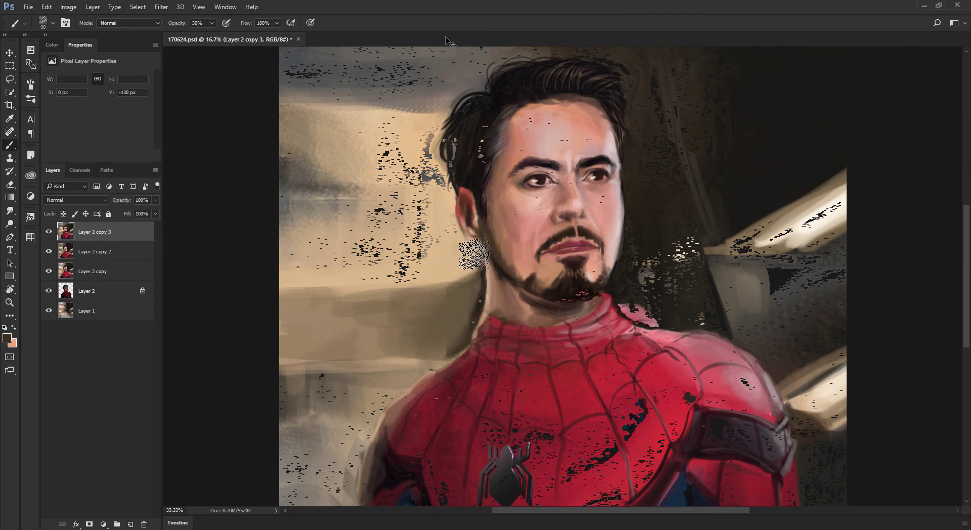
{"action": "left_click", "coordinate": [476, 281], "text": "alt"}
{"action": "key", "text": "bracketleft"}
{"action": "left_click", "coordinate": [467, 256], "text": "alt"}
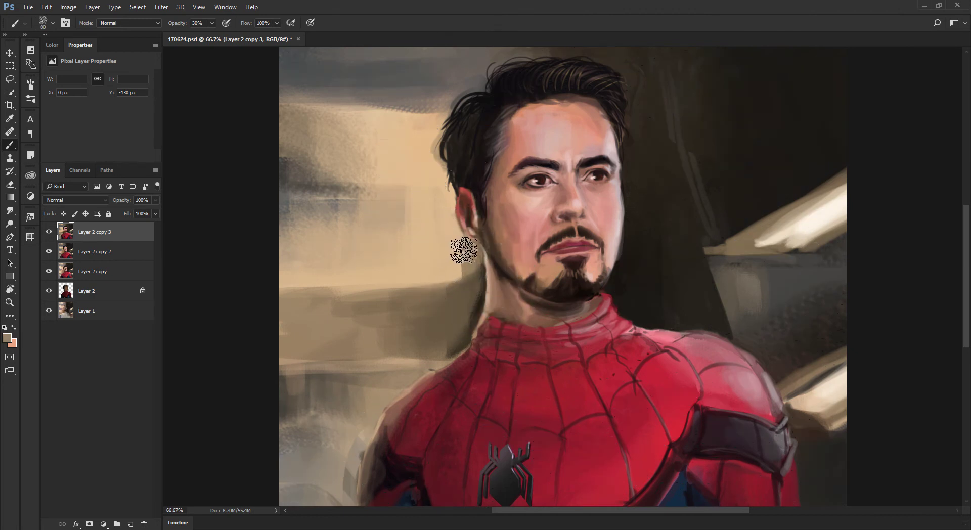
{"action": "mouse_move", "coordinate": [463, 283]}
{"action": "left_mouse_down"}
{"action": "mouse_move", "coordinate": [457, 245]}
{"action": "mouse_move", "coordinate": [448, 269]}
{"action": "mouse_move", "coordinate": [450, 330]}
{"action": "left_mouse_up"}
{"action": "left_click", "coordinate": [441, 344], "text": "alt"}
{"action": "left_click", "coordinate": [444, 298], "text": "alt"}
{"action": "key", "text": "bracketright"}
{"action": "key", "text": "bracketright"}
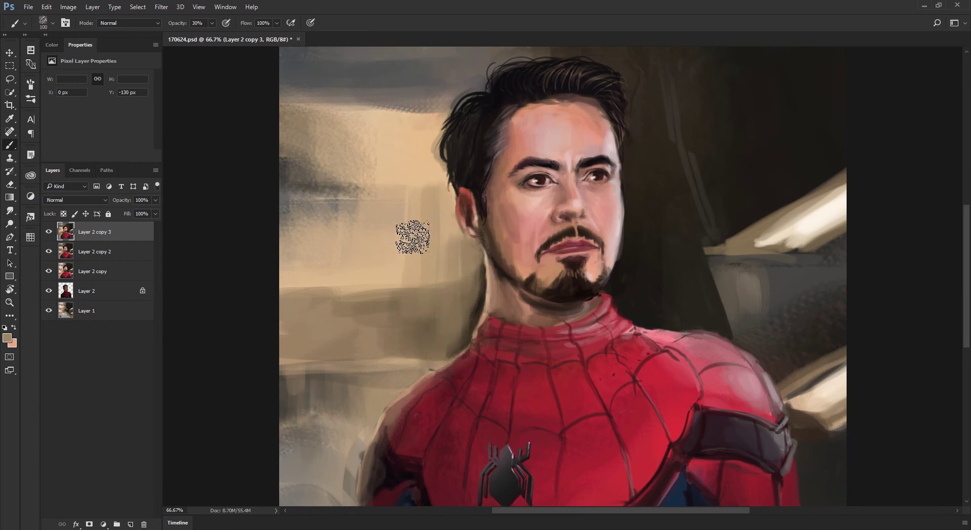
Glaze muted brown tones over the light side of the background with the brush enlarged to 250 px
{"action": "key", "text": "ctrl+minus"}
{"action": "key", "text": "ctrl+minus"}
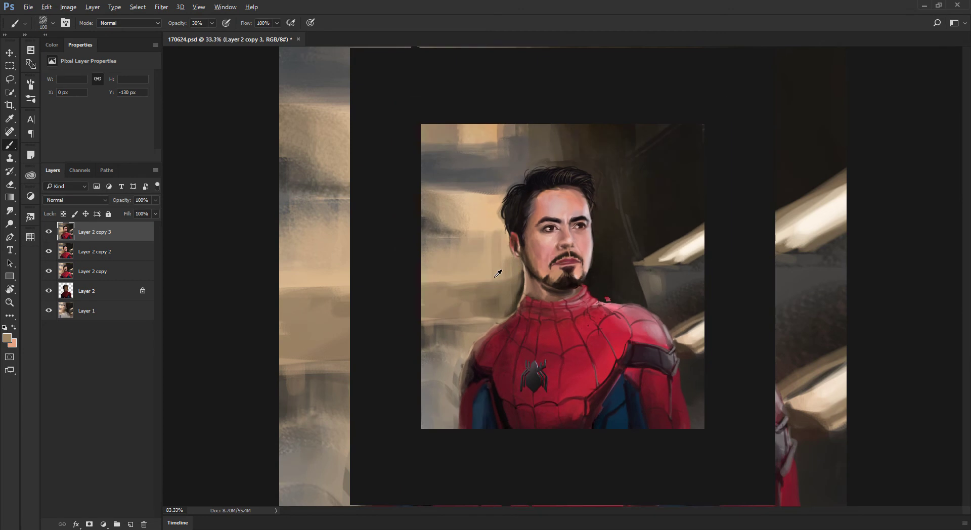
{"action": "key", "text": "ctrl+minus"}
{"action": "key", "text": "ctrl+minus"}
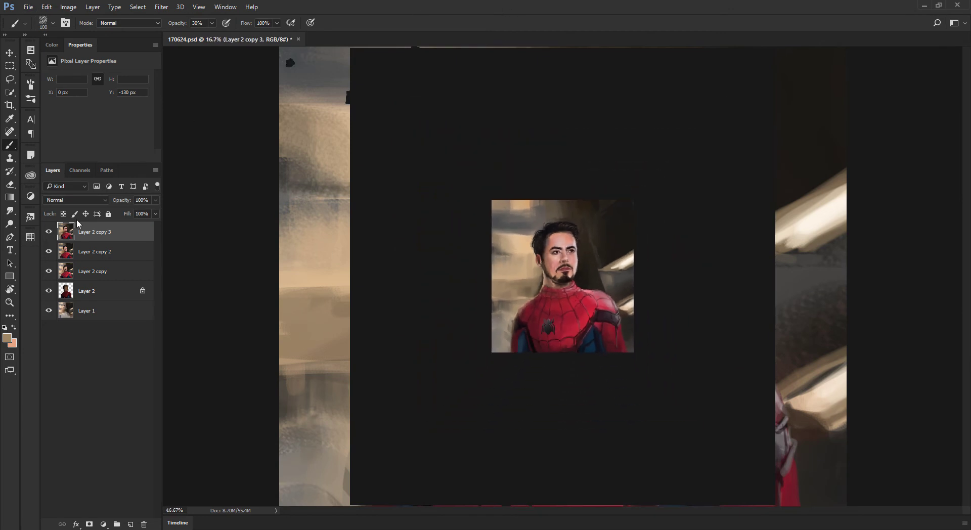
{"action": "key", "text": "bracketright"}
{"action": "key", "text": "bracketright"}
{"action": "key", "text": "bracketright"}
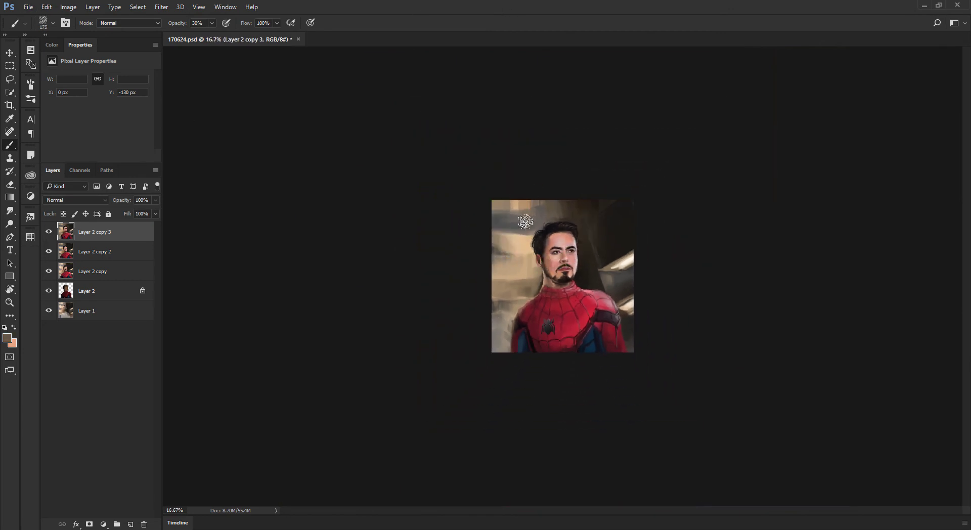
{"action": "key", "text": "bracketright"}
{"action": "key", "text": "bracketright"}
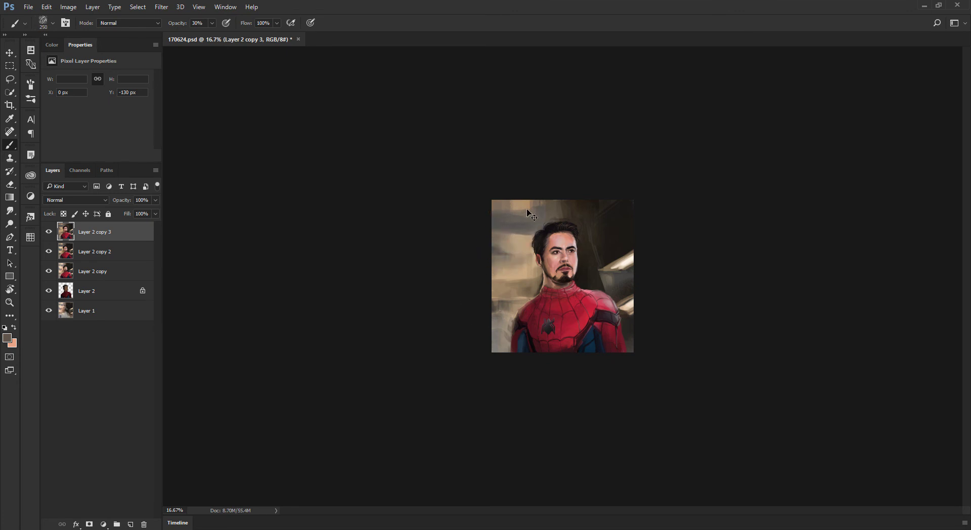
{"action": "key", "text": "ctrl+plus"}
{"action": "left_click", "coordinate": [503, 307], "text": "alt"}
{"action": "left_click", "coordinate": [468, 291], "text": "alt"}
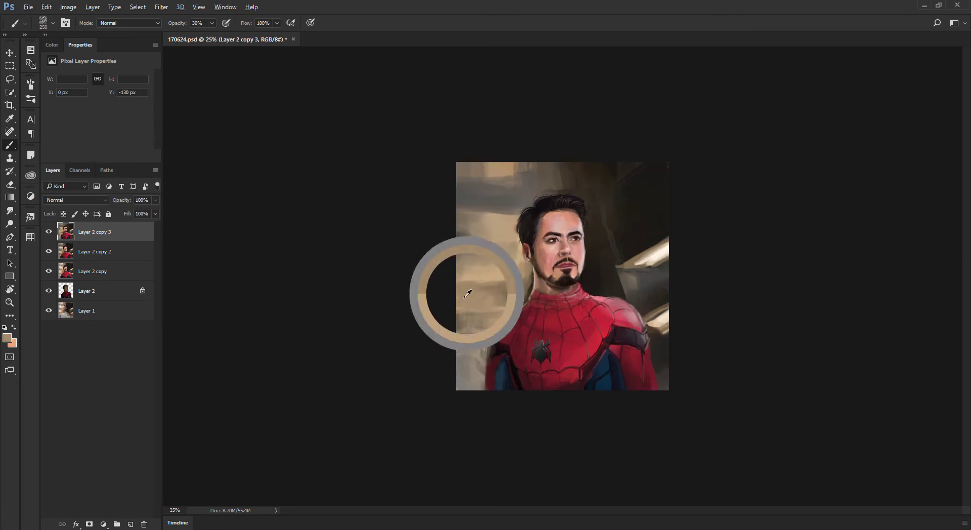
Darken the light side of the background with the Burn tool on midtones at 30% exposure, using brush sizes up to 1800
{"action": "right_click", "coordinate": [9, 228]}
{"action": "left_click", "coordinate": [45, 233]}
{"action": "key", "text": "bracketright"}
{"action": "key", "text": "bracketright"}
{"action": "key", "text": "bracketright"}
{"action": "key", "text": "bracketright"}
{"action": "key", "text": "bracketright"}
{"action": "key", "text": "bracketright"}
{"action": "key", "text": "bracketright"}
{"action": "key", "text": "bracketright"}
{"action": "key", "text": "bracketright"}
{"action": "key", "text": "bracketright"}
{"action": "key", "text": "bracketright"}
{"action": "key", "text": "bracketright"}
{"action": "key", "text": "bracketright"}
{"action": "key", "text": "bracketright"}
{"action": "key", "text": "bracketright"}
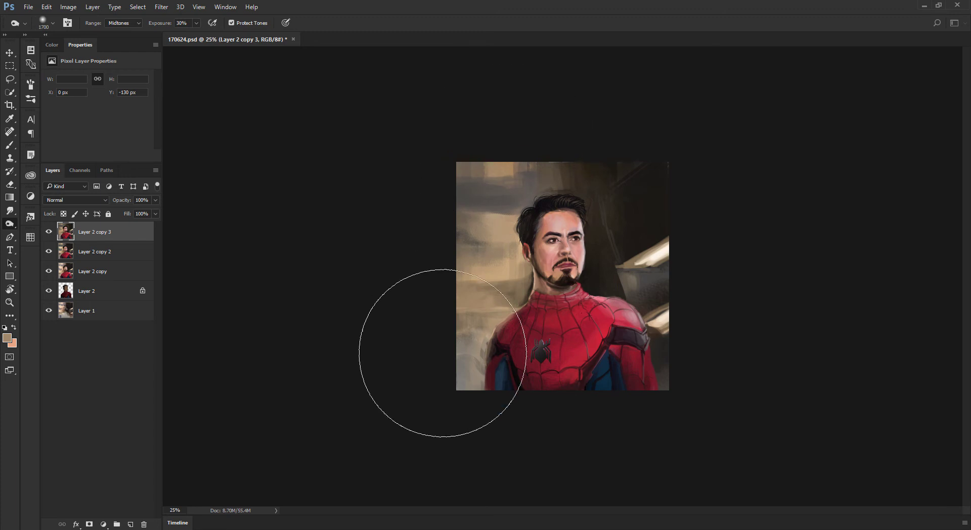
{"action": "key", "text": "bracketright"}
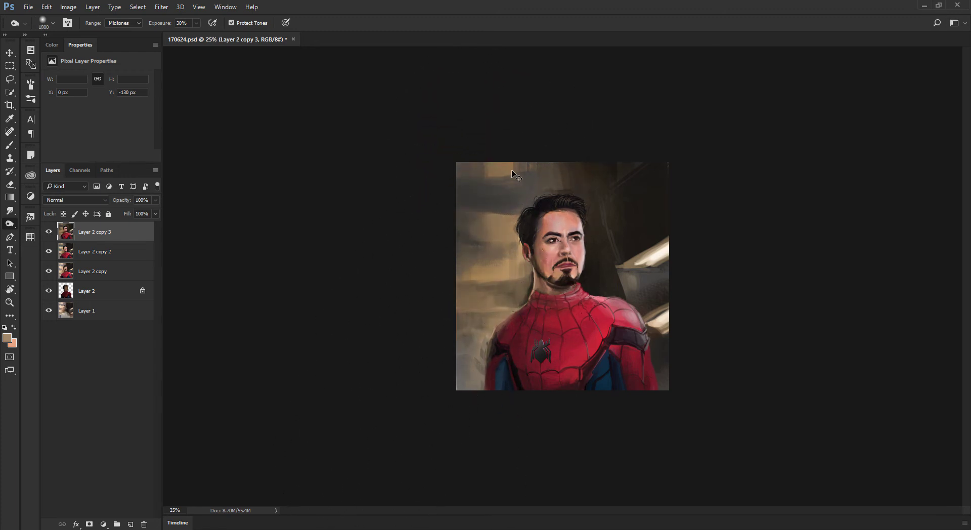
{"action": "key", "text": "ctrl+minus"}
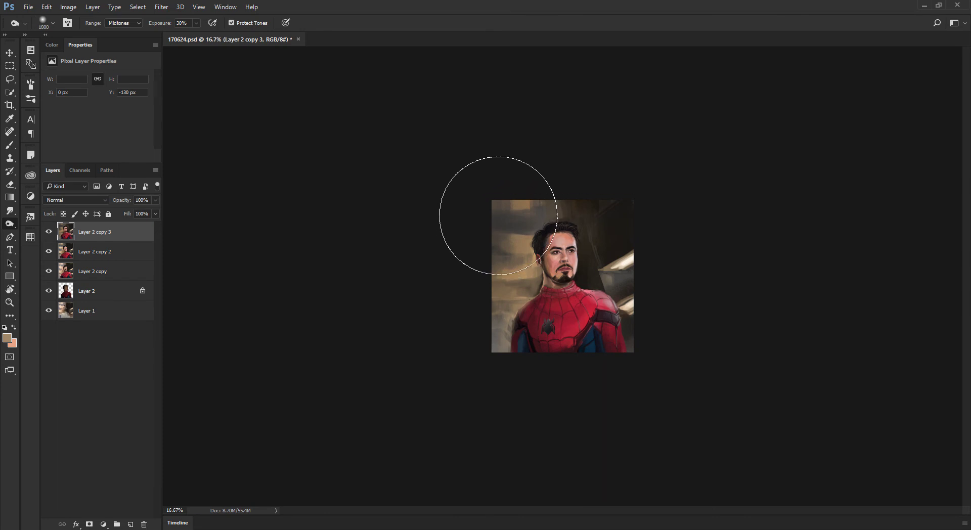
Deepen the upper background and outer edges of the painting with the Burn tool at brush sizes 1300 to 1500
{"action": "key", "text": "ctrl+plus"}
{"action": "key", "text": "bracketleft"}
{"action": "key", "text": "bracketleft"}
{"action": "key", "text": "bracketleft"}
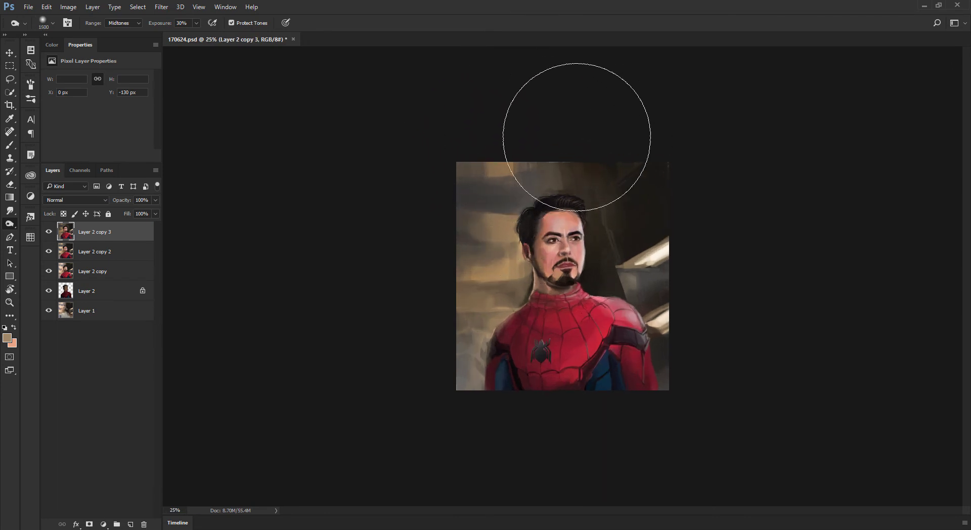
{"action": "key", "text": "bracketleft"}
{"action": "key", "text": "bracketleft"}
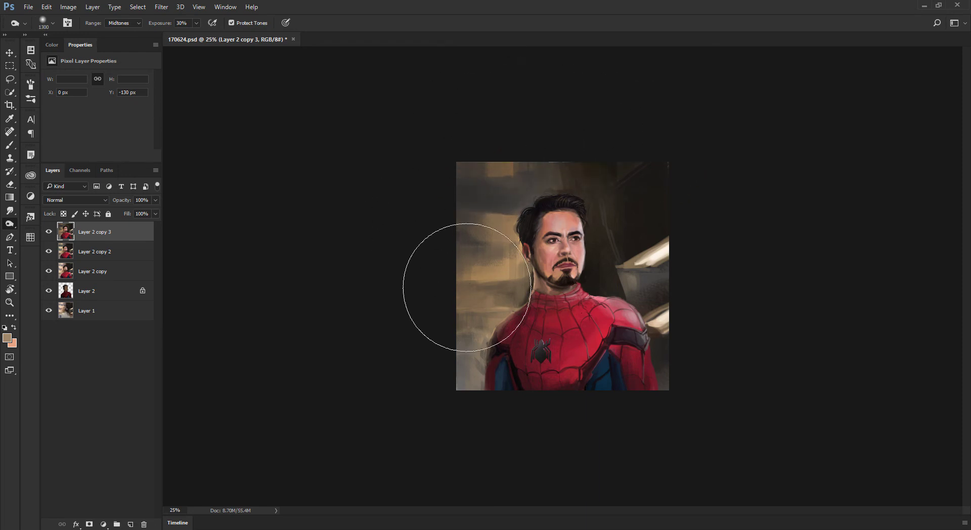
{"action": "key", "text": "bracketright"}
{"action": "key", "text": "bracketright"}
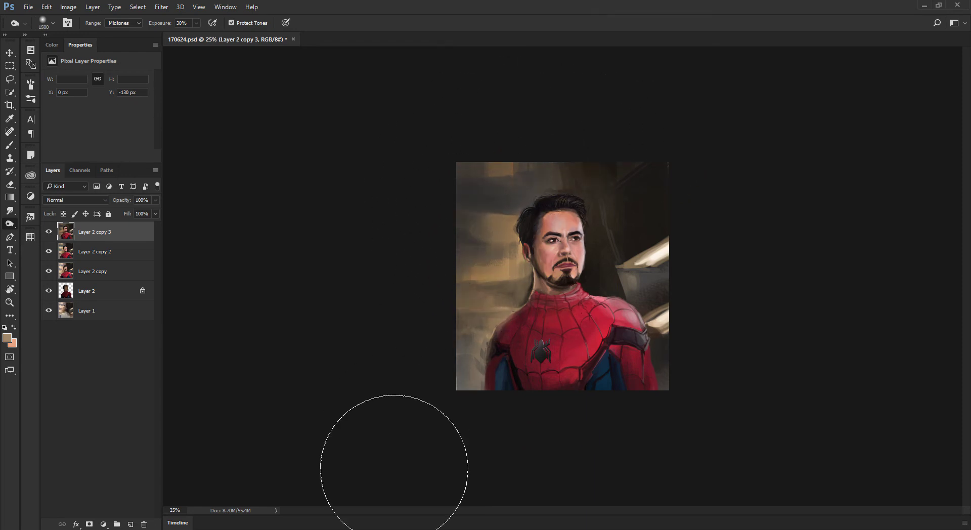
{"action": "key", "text": "ctrl+minus"}
{"action": "key", "text": "ctrl+plus"}
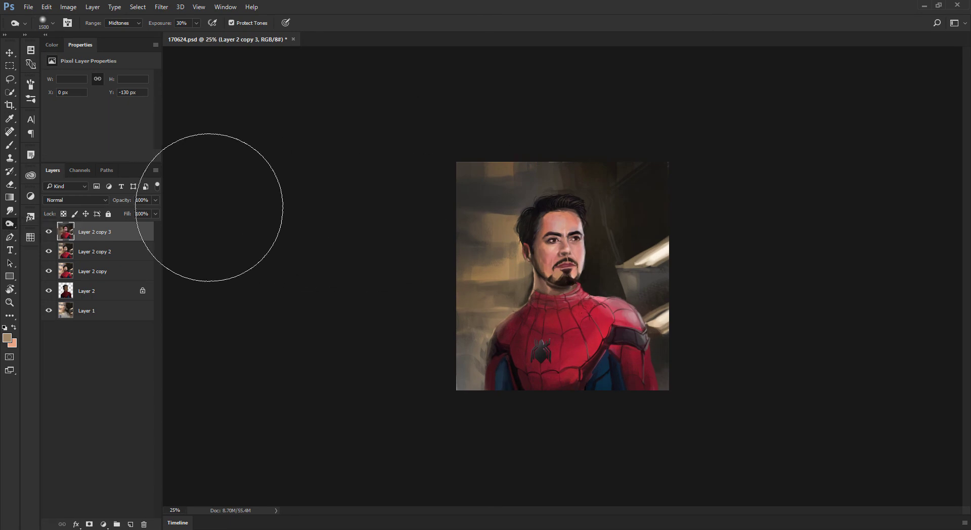
Desaturate the tan background with the Sponge tool at 30% flow and a brush size of up to 1000
{"action": "right_click", "coordinate": [11, 226]}
{"action": "left_click", "coordinate": [50, 242]}
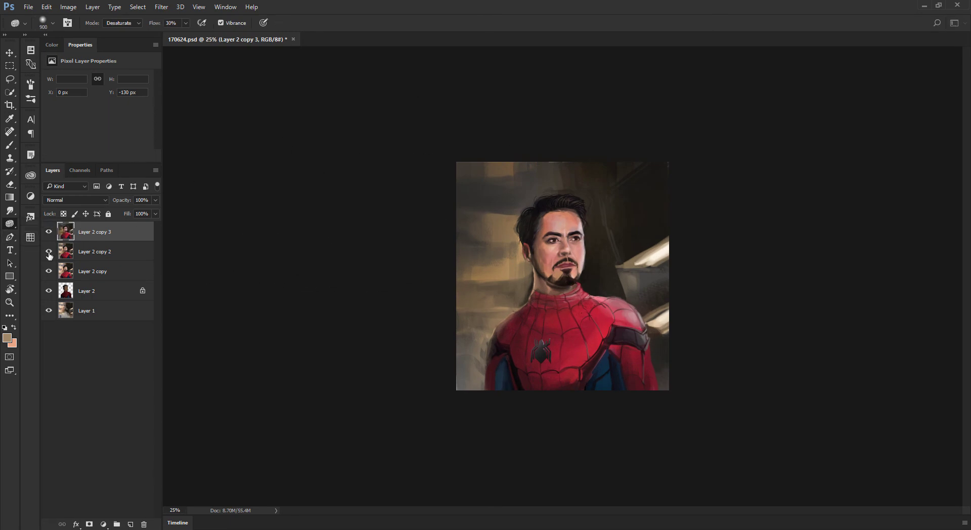
{"action": "mouse_move", "coordinate": [473, 225]}
{"action": "left_mouse_down"}
{"action": "mouse_move", "coordinate": [485, 293]}
{"action": "mouse_move", "coordinate": [498, 283]}
{"action": "mouse_move", "coordinate": [484, 299]}
{"action": "left_mouse_up"}
{"action": "mouse_move", "coordinate": [508, 167]}
{"action": "left_mouse_down"}
{"action": "mouse_move", "coordinate": [544, 137]}
{"action": "mouse_move", "coordinate": [500, 237]}
{"action": "mouse_move", "coordinate": [505, 280]}
{"action": "left_mouse_up"}
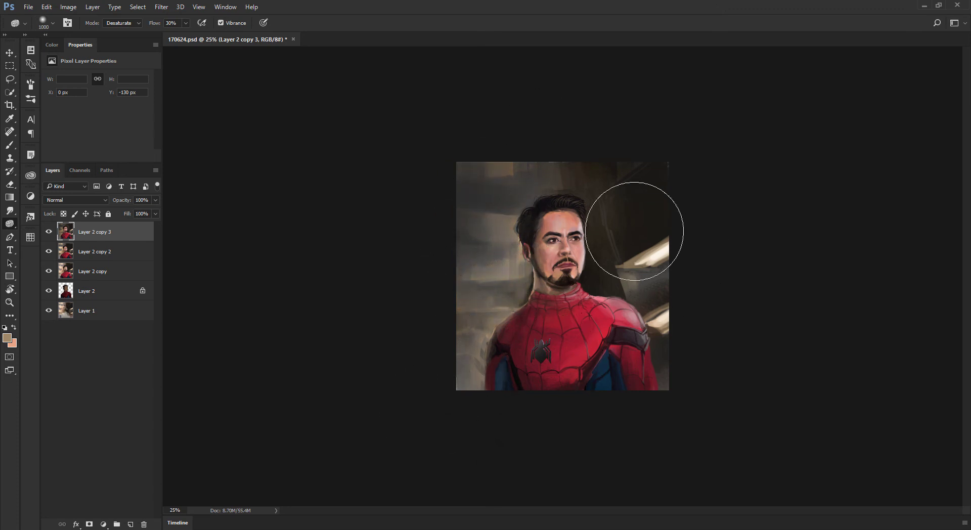
{"action": "key", "text": "ctrl+minus"}
{"action": "key", "text": "ctrl+plus"}
{"action": "key", "text": "ctrl+plus"}
{"action": "key", "text": "ctrl+minus"}
{"action": "key", "text": "ctrl+plus"}
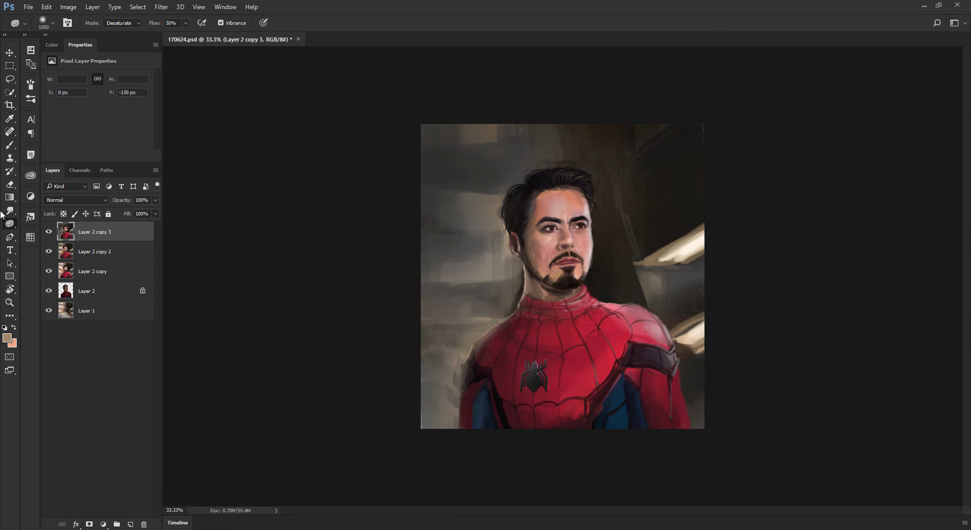
Darken the shaded side of the face with a much smaller Burn tool brush on midtones at 30% exposure
{"action": "right_click", "coordinate": [10, 227]}
{"action": "left_click", "coordinate": [48, 233]}
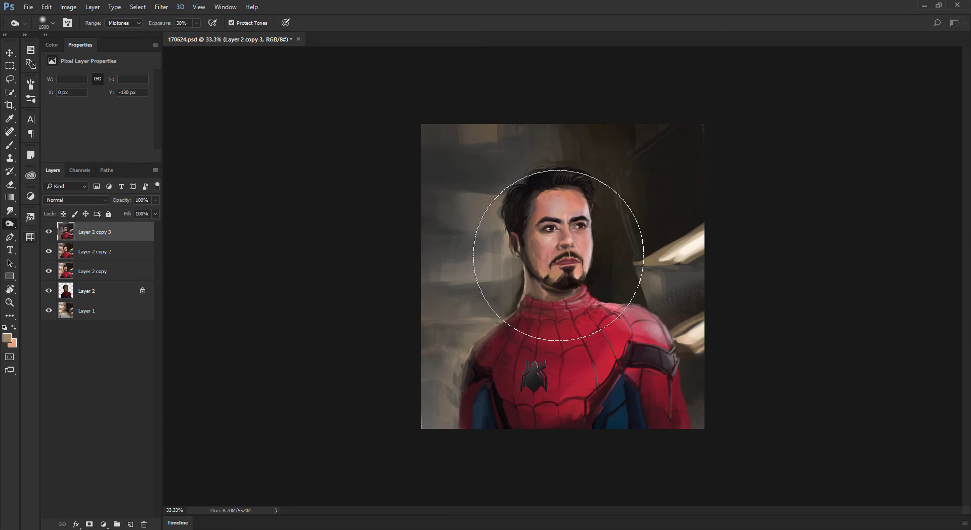
{"action": "key", "text": "bracketleft"}
{"action": "key", "text": "bracketleft"}
{"action": "key", "text": "bracketleft"}
{"action": "key", "text": "bracketleft"}
{"action": "key", "text": "bracketleft"}
{"action": "key", "text": "bracketleft"}
{"action": "key", "text": "bracketleft"}
{"action": "key", "text": "bracketleft"}
{"action": "key", "text": "bracketleft"}
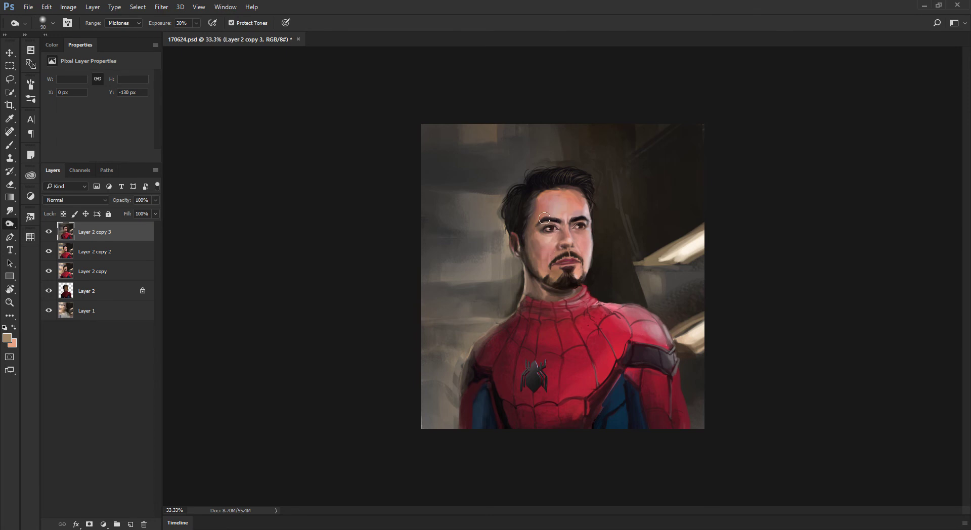
Blend sampled skin tones over the cheek beside the ear with a size 70 Brush at 20% opacity
{"action": "key", "text": "ctrl+plus"}
{"action": "key", "text": "b"}
{"action": "left_click", "coordinate": [527, 239], "text": "alt"}
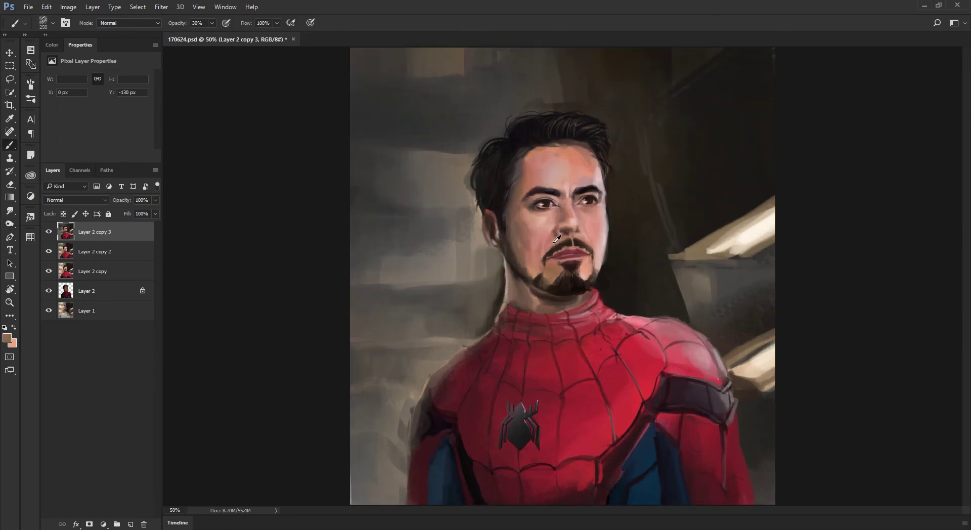
{"action": "left_click", "coordinate": [523, 235], "text": "alt"}
{"action": "left_click_drag", "start_coordinate": [543, 222], "coordinate": [562, 236]}
{"action": "key", "text": "bracketleft"}
{"action": "key", "text": "bracketleft"}
{"action": "key", "text": "bracketleft"}
{"action": "key", "text": "bracketleft"}
{"action": "key", "text": "bracketleft"}
{"action": "key", "text": "bracketleft"}
{"action": "key", "text": "bracketleft"}
{"action": "key", "text": "bracketleft"}
{"action": "key", "text": "bracketleft"}
{"action": "key", "text": "bracketleft"}
{"action": "key", "text": "2"}
{"action": "left_click", "coordinate": [528, 231], "text": "alt"}
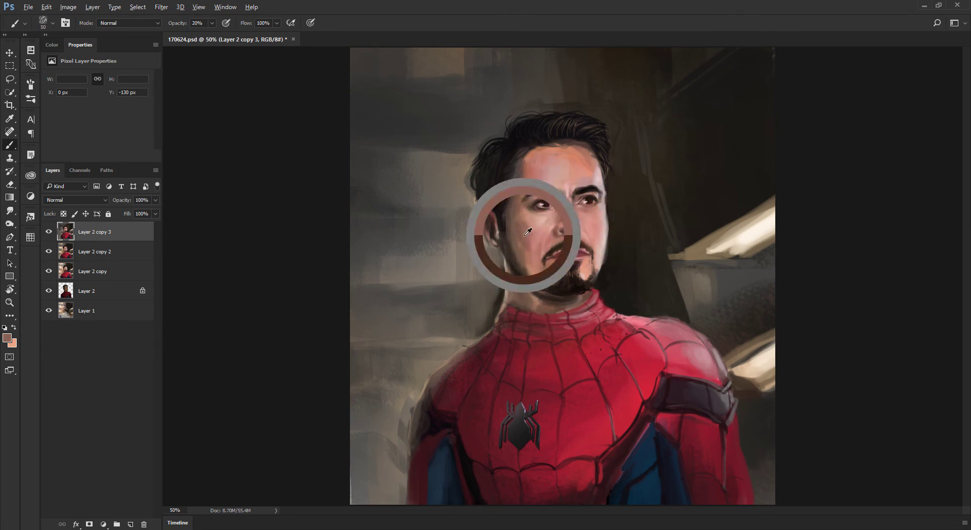
{"action": "right_click", "coordinate": [551, 234], "text": "alt+shift"}
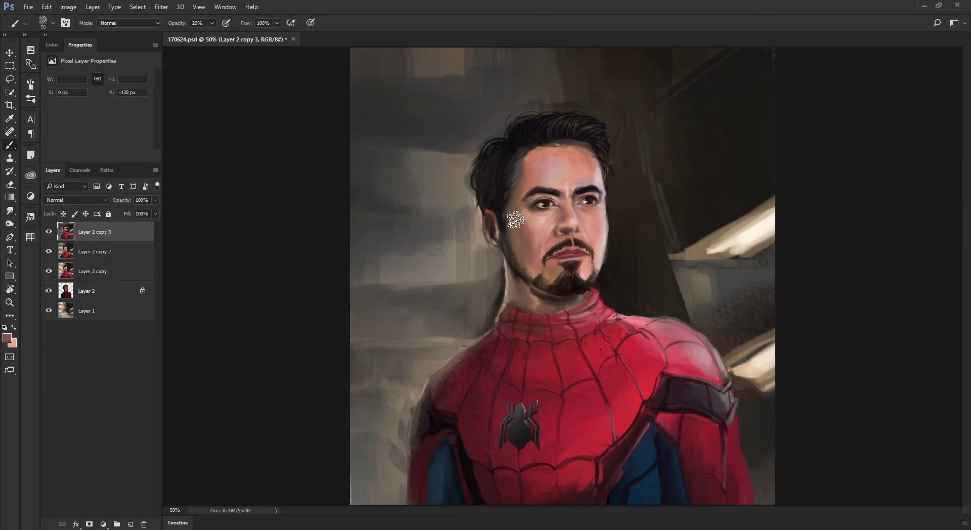
Smooth the tone transitions on both cheeks with sampled skin colours, using a size 50 Brush at 20% opacity
{"action": "left_click", "coordinate": [533, 268], "text": "alt"}
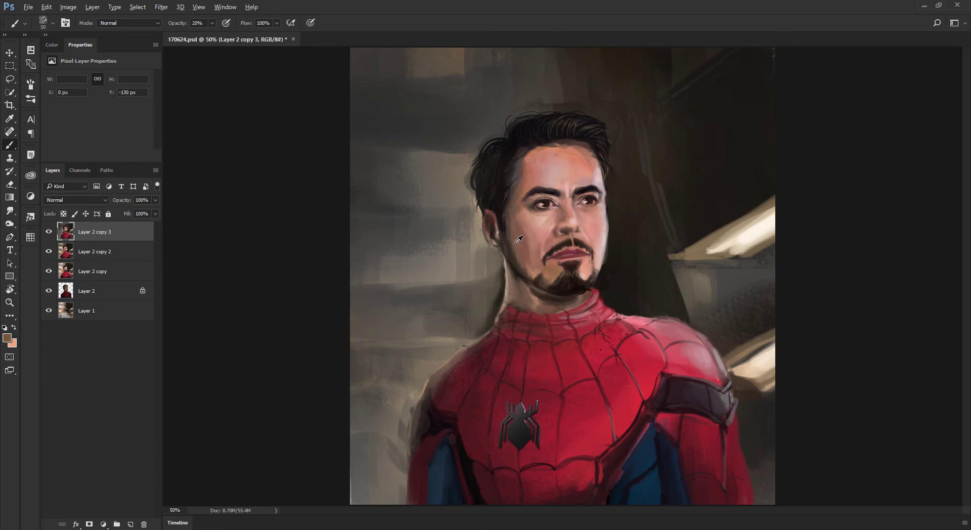
{"action": "left_click", "coordinate": [524, 218], "text": "alt"}
{"action": "left_click", "coordinate": [606, 231], "text": "alt"}
{"action": "left_click", "coordinate": [593, 227], "text": "alt"}
{"action": "left_click", "coordinate": [531, 228], "text": "alt"}
{"action": "left_click", "coordinate": [532, 221], "text": "alt"}
Blend the skin just above the brows with sampled forehead tones, reducing the Brush to about size 35 at 20% opacity
{"action": "left_click", "coordinate": [553, 175], "text": "alt"}
{"action": "left_click", "coordinate": [562, 175], "text": "alt"}
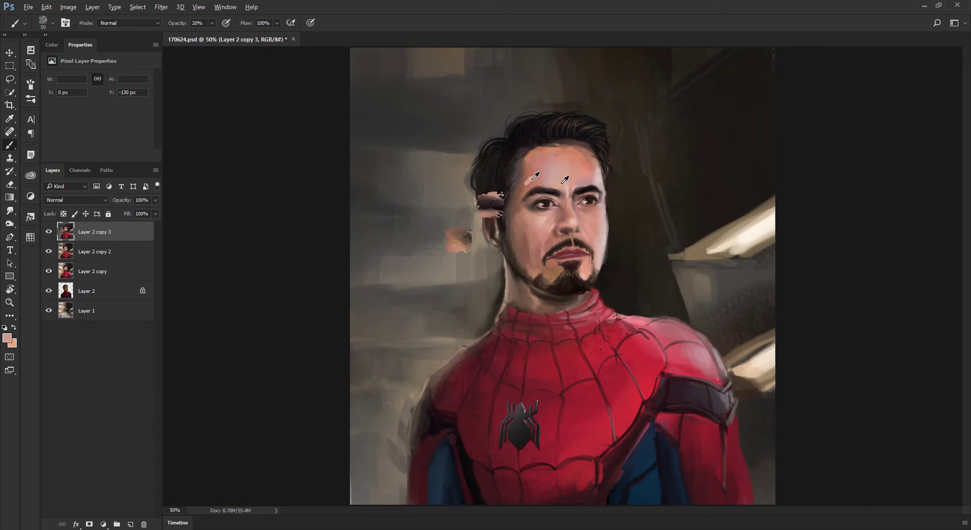
{"action": "left_click", "coordinate": [536, 210], "text": "alt"}
{"action": "key", "text": "["}
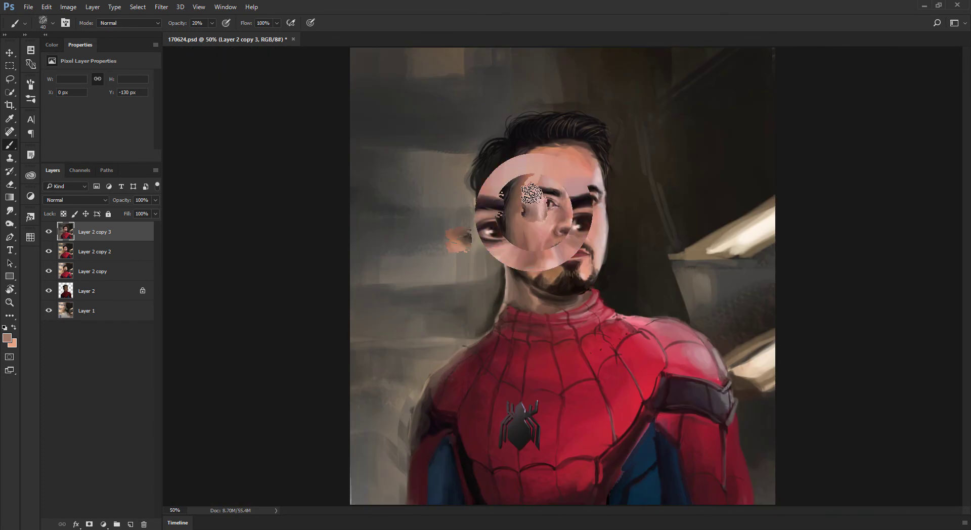
{"action": "key", "text": "["}
{"action": "left_click", "coordinate": [531, 193], "text": "alt"}
{"action": "left_click", "coordinate": [525, 193], "text": "alt"}
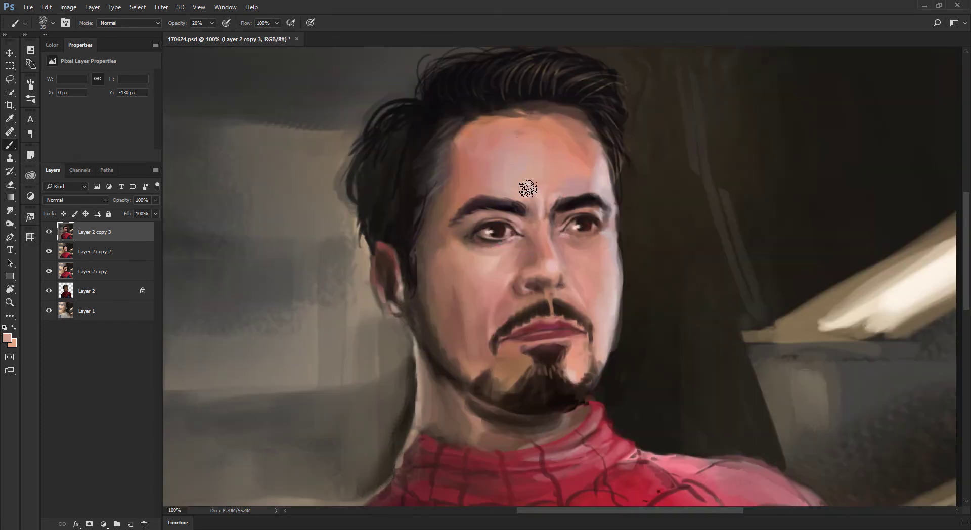
{"action": "left_click", "coordinate": [534, 198], "text": "alt"}
{"action": "key", "text": "bracketleft"}
Work sampled highlight and warm tones into the forehead above the brow and at the far temple with a size 35 Brush
{"action": "left_click", "coordinate": [597, 176], "text": "alt"}
{"action": "key", "text": "bracketright"}
{"action": "mouse_move", "coordinate": [510, 183]}
{"action": "left_mouse_down"}
{"action": "mouse_move", "coordinate": [494, 178]}
{"action": "mouse_move", "coordinate": [507, 178]}
{"action": "left_mouse_up"}
{"action": "left_click", "coordinate": [503, 186], "text": "alt"}
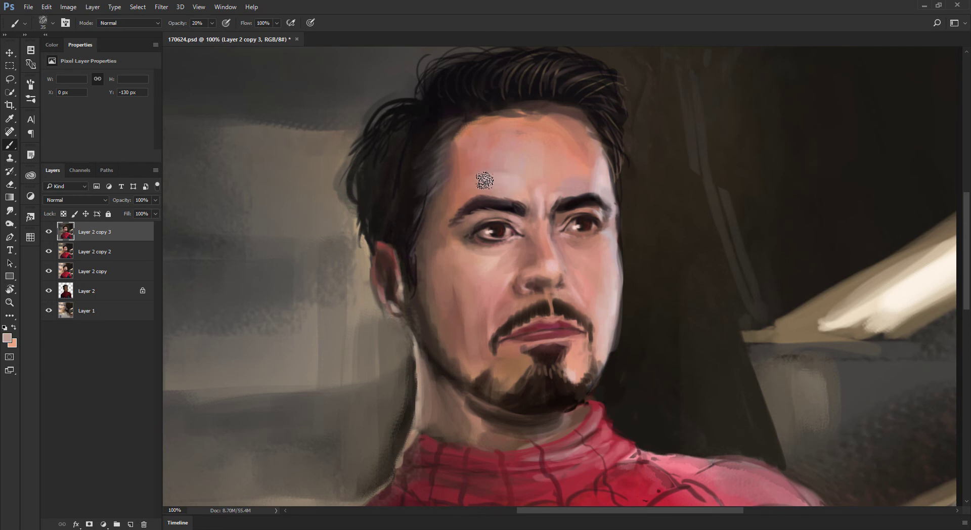
{"action": "left_click", "coordinate": [597, 176], "text": "alt"}
{"action": "left_click", "coordinate": [599, 173], "text": "alt"}
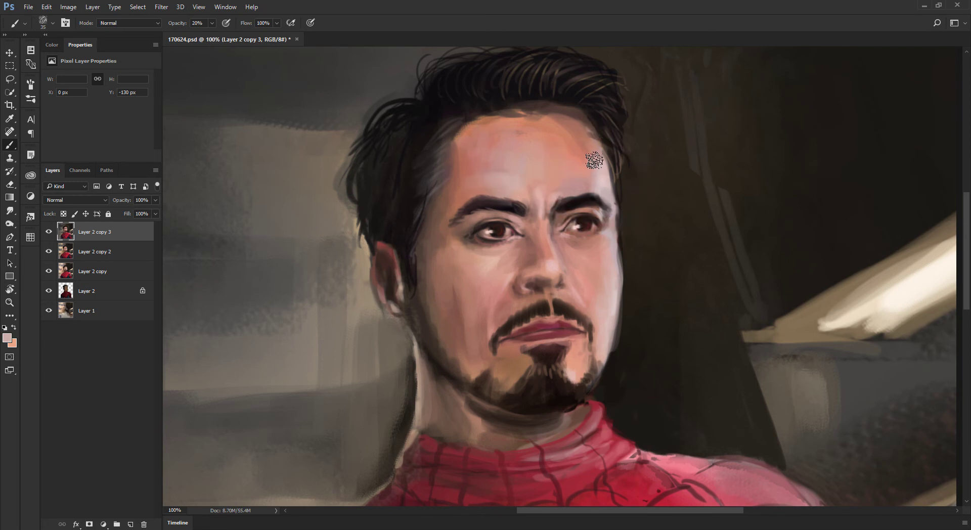
{"action": "left_click", "coordinate": [586, 139], "text": "alt"}
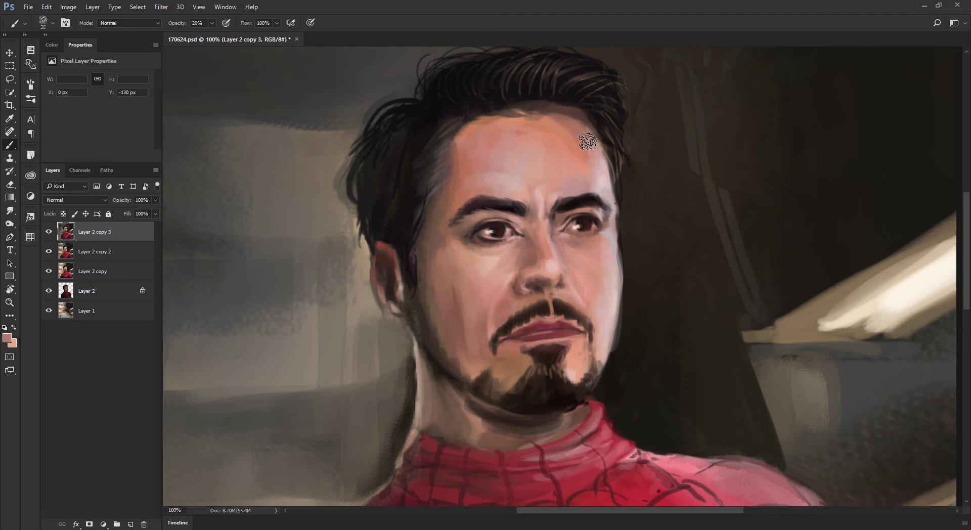
{"action": "left_click", "coordinate": [606, 178], "text": "alt"}
Soften the patches in the middle of the forehead with resampled pink skin tones, using a size 35 Brush at 20% opacity
{"action": "mouse_move", "coordinate": [529, 145]}
{"action": "left_mouse_down"}
{"action": "mouse_move", "coordinate": [511, 156]}
{"action": "mouse_move", "coordinate": [526, 164]}
{"action": "left_mouse_up"}
{"action": "key", "text": "["}
{"action": "key", "text": "]"}
{"action": "mouse_move", "coordinate": [498, 157]}
{"action": "left_mouse_down"}
{"action": "mouse_move", "coordinate": [469, 168]}
{"action": "mouse_move", "coordinate": [540, 159]}
{"action": "mouse_move", "coordinate": [538, 183]}
{"action": "left_mouse_up"}
{"action": "left_click", "coordinate": [472, 160], "text": "alt"}
{"action": "left_click", "coordinate": [513, 163], "text": "alt"}
{"action": "left_click", "coordinate": [506, 155], "text": "alt"}
{"action": "left_click", "coordinate": [540, 196], "text": "alt"}
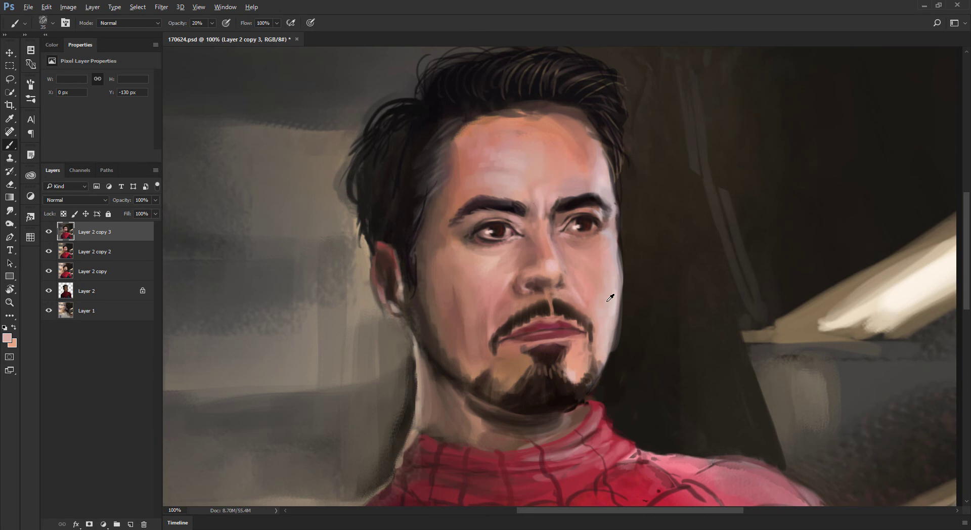
Blend the far cheek and the edge of the jaw beside the beard with sampled skin tones, using a size 30 Brush
{"action": "left_click", "coordinate": [586, 276], "text": "alt"}
{"action": "key", "text": "bracketleft"}
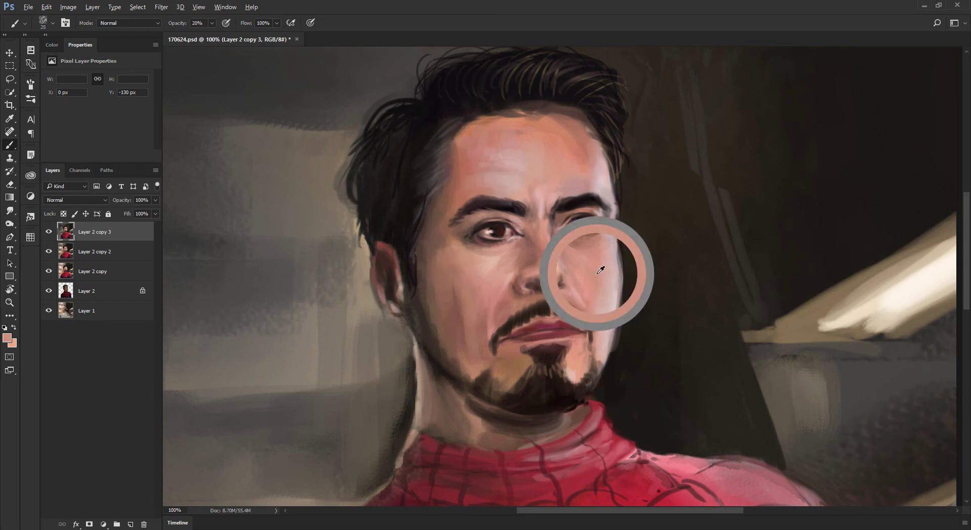
{"action": "key", "text": "bracketright"}
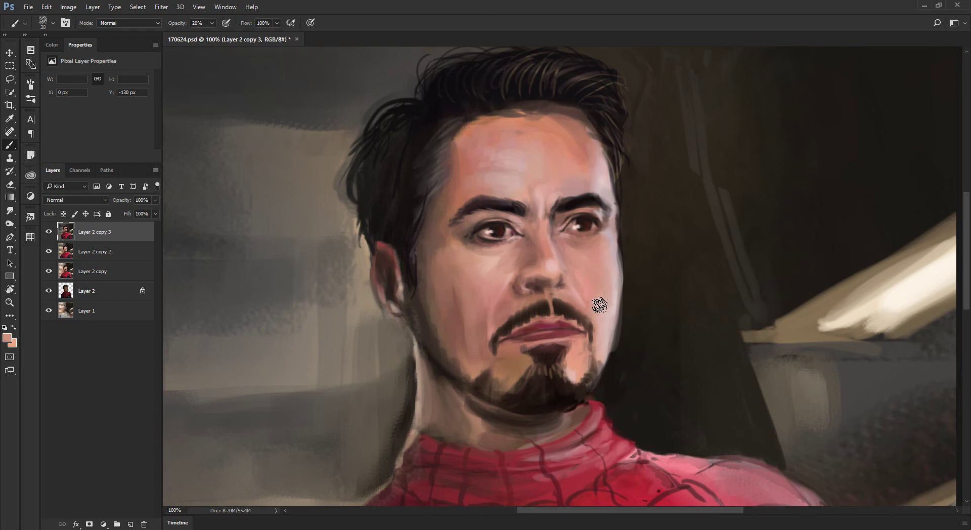
{"action": "left_click", "coordinate": [593, 289], "text": "alt"}
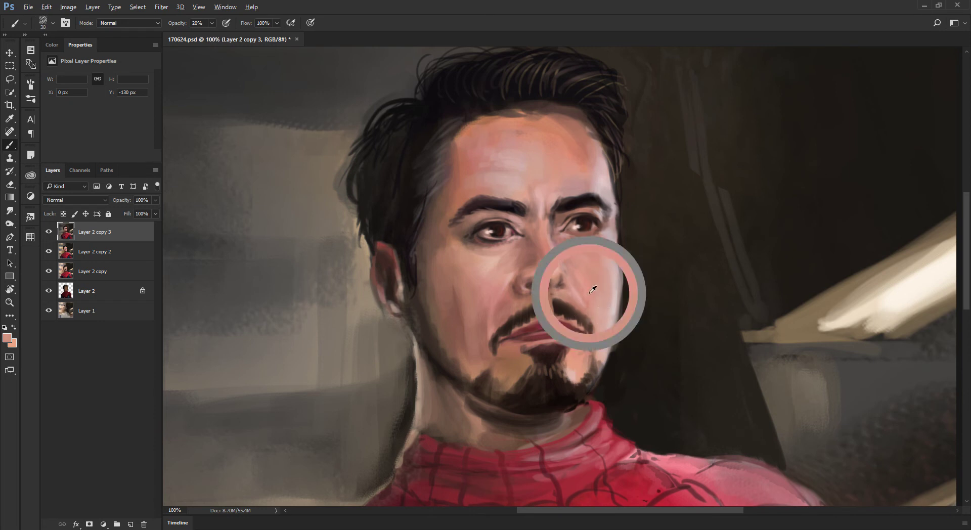
{"action": "left_click", "coordinate": [580, 285], "text": "alt"}
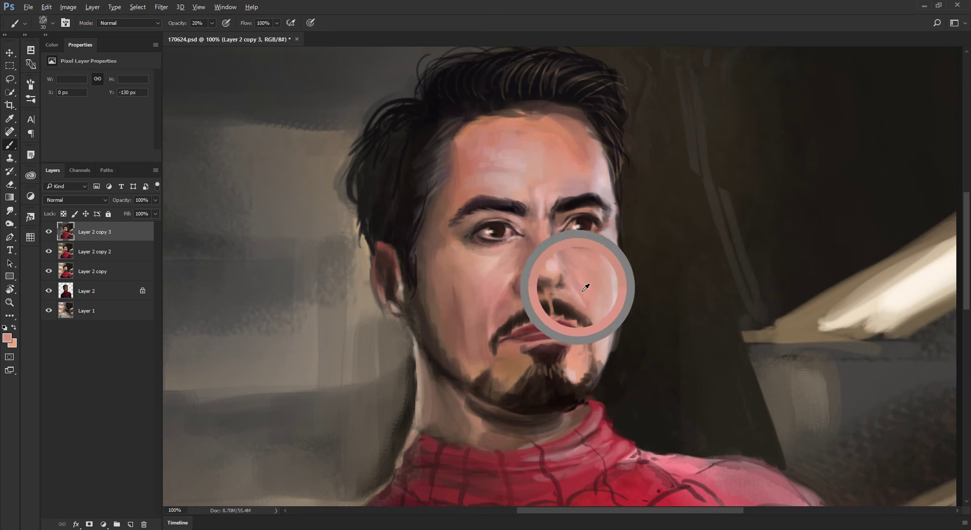
{"action": "left_click", "coordinate": [599, 336], "text": "alt"}
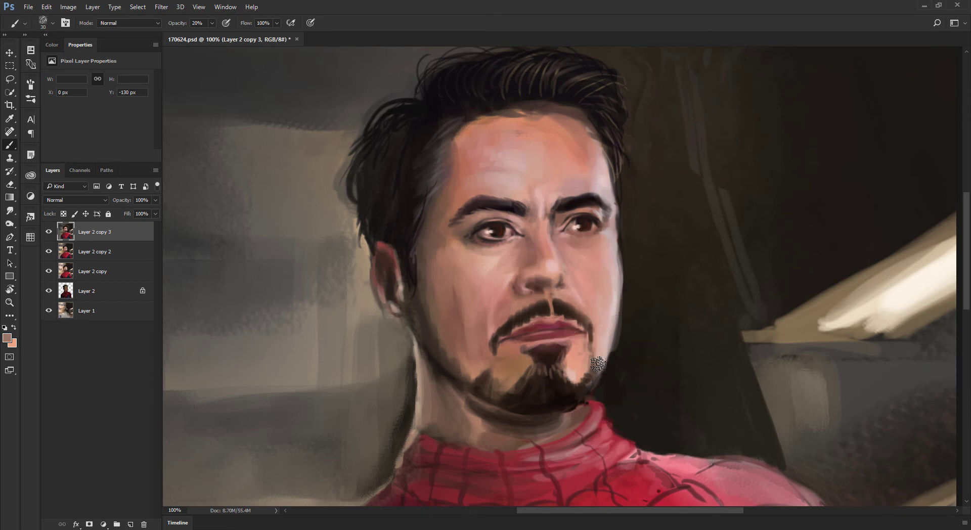
{"action": "mouse_move", "coordinate": [604, 349]}
{"action": "left_mouse_down"}
{"action": "mouse_move", "coordinate": [595, 373]}
{"action": "mouse_move", "coordinate": [608, 331]}
{"action": "left_mouse_up"}
{"action": "left_click", "coordinate": [602, 320], "text": "alt"}
Examine the whole portrait from a distance to judge the balance of face shading and background
{"action": "key", "text": "ctrl+minus"}
{"action": "key", "text": "ctrl+minus"}
{"action": "key", "text": "ctrl+minus"}
{"action": "key", "text": "ctrl+minus"}
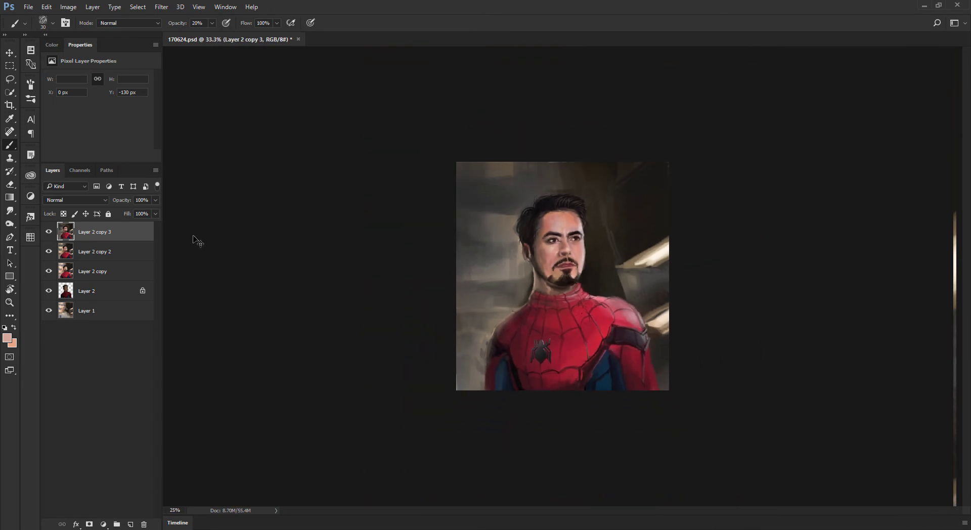
{"action": "scroll", "coordinate": [507, 201], "scroll_direction": "up", "scroll_amount": 1}
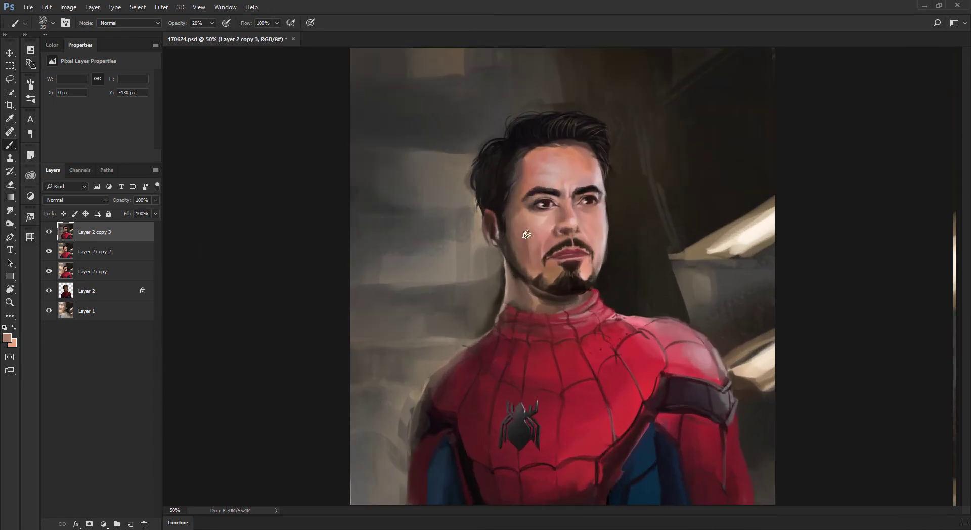
{"action": "scroll", "coordinate": [507, 403], "scroll_direction": "down", "scroll_amount": 3}
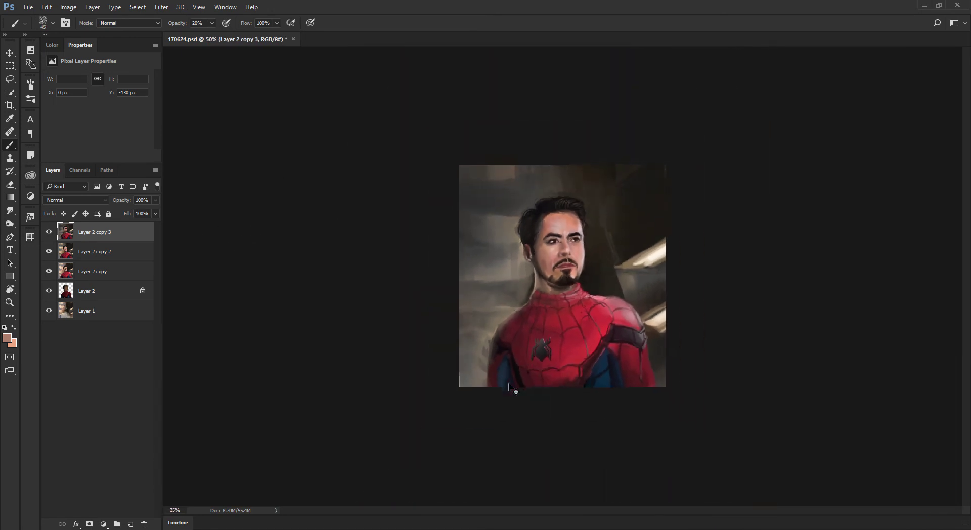
{"action": "scroll", "coordinate": [522, 150], "scroll_direction": "up", "scroll_amount": 2}
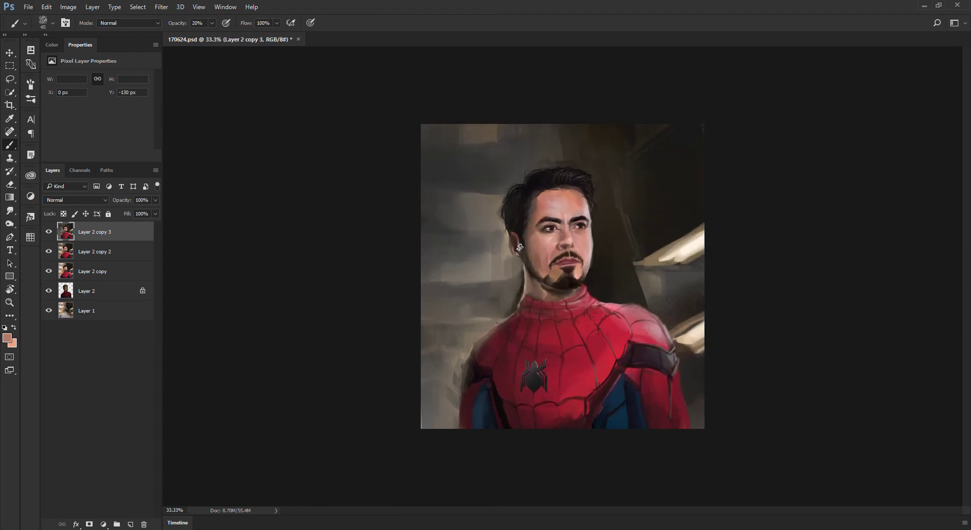
Lasso the background area bordering the ear, neck and shoulder, out to the canvas edge and down to its bottom corner
{"action": "scroll", "coordinate": [531, 241], "scroll_direction": "up", "scroll_amount": 1}
{"action": "left_click", "coordinate": [503, 286], "text": "alt"}
{"action": "key", "text": "bracketright"}
{"action": "key", "text": "l"}
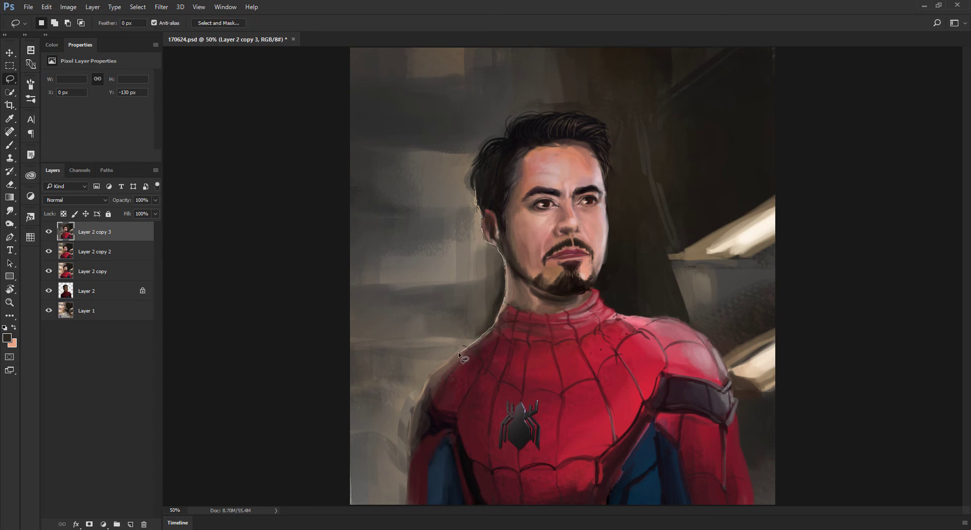
{"action": "mouse_move", "coordinate": [352, 504]}
{"action": "left_mouse_down"}
{"action": "mouse_move", "coordinate": [331, 266]}
{"action": "mouse_move", "coordinate": [366, 157]}
{"action": "left_mouse_up"}
{"action": "key", "text": "ctrl+minus"}
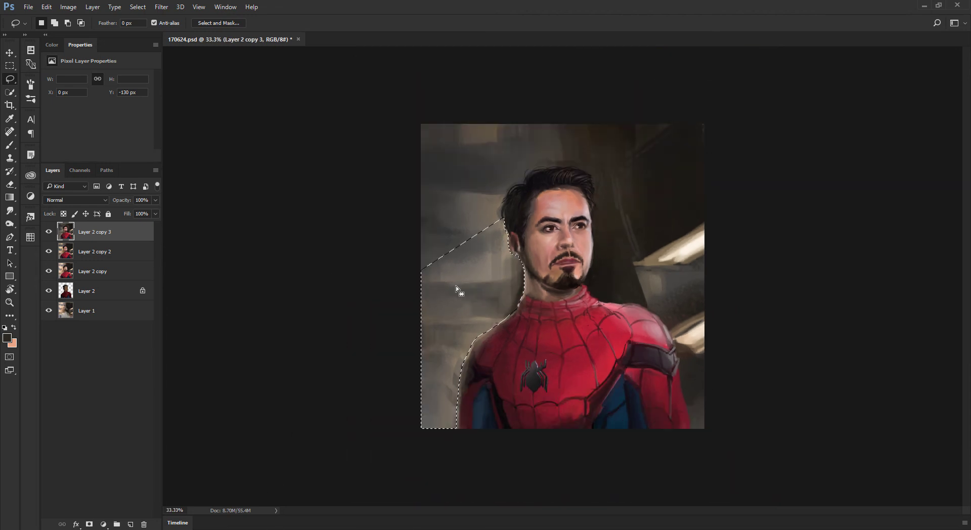
Darken the selected background with the Burn tool on midtones at 30% exposure, brush size 1100, and clear the selection
{"action": "left_click", "coordinate": [10, 223]}
{"action": "left_click", "coordinate": [51, 234]}
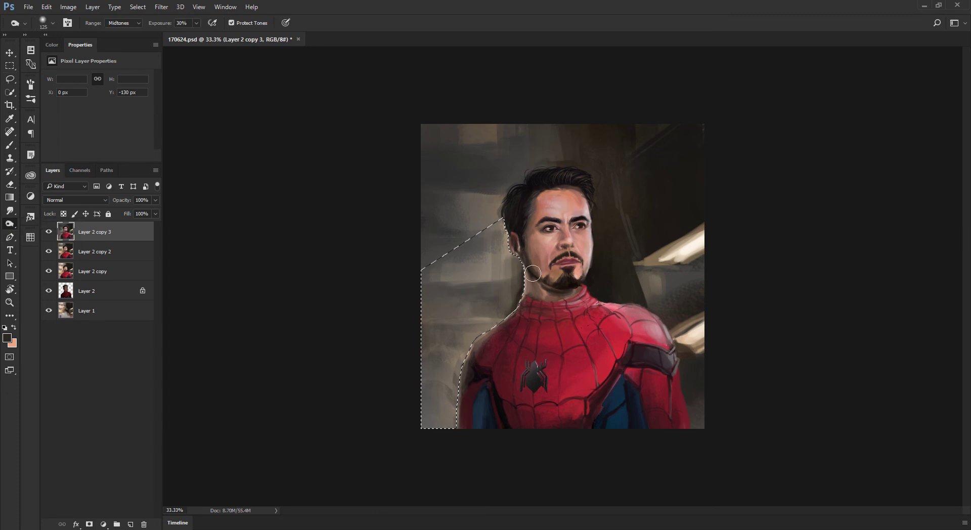
{"action": "key", "text": "bracketright"}
{"action": "key", "text": "bracketright"}
{"action": "key", "text": "bracketright"}
{"action": "key", "text": "bracketright"}
{"action": "key", "text": "bracketright"}
{"action": "key", "text": "bracketright"}
{"action": "key", "text": "bracketright"}
{"action": "key", "text": "bracketright"}
{"action": "key", "text": "bracketright"}
{"action": "key", "text": "bracketright"}
{"action": "key", "text": "bracketright"}
{"action": "key", "text": "bracketright"}
{"action": "key", "text": "bracketright"}
{"action": "mouse_move", "coordinate": [516, 315]}
{"action": "left_mouse_down"}
{"action": "mouse_move", "coordinate": [496, 345]}
{"action": "mouse_move", "coordinate": [503, 455]}
{"action": "left_mouse_up"}
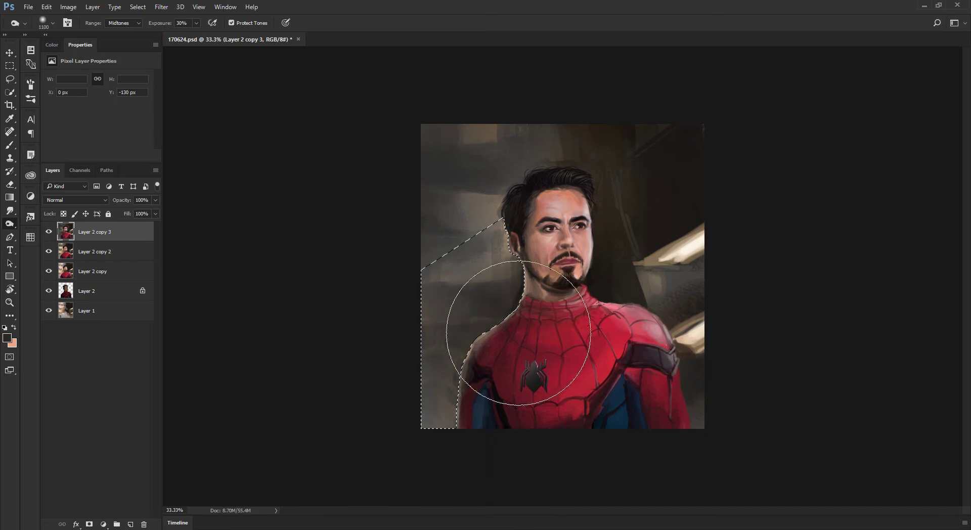
{"action": "key", "text": "ctrl+d"}
Paint a thin pale highlight along the back edge of the ear and jaw with a size 15 Brush at 20% opacity
{"action": "key", "text": "ctrl+minus"}
{"action": "key", "text": "ctrl+minus"}
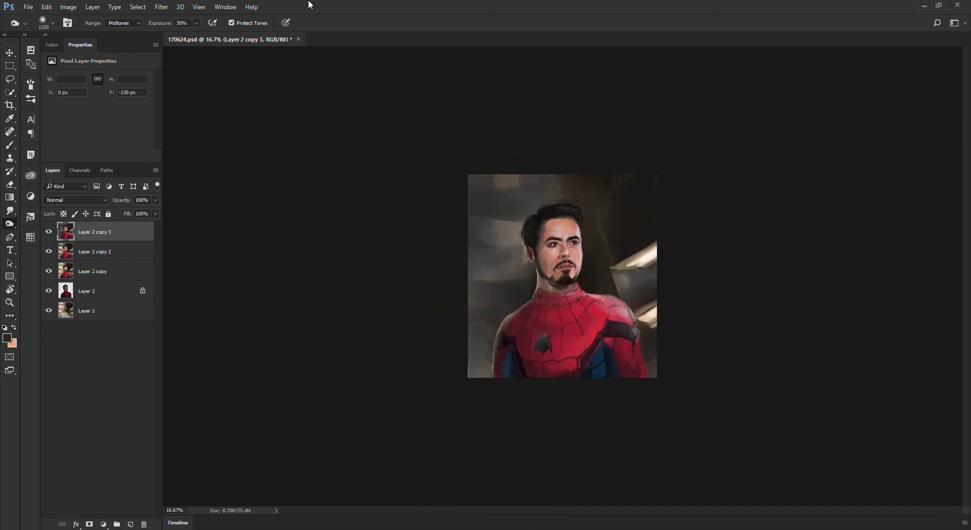
{"action": "key", "text": "ctrl+plus"}
{"action": "key", "text": "ctrl+plus"}
{"action": "key", "text": "ctrl+plus"}
{"action": "key", "text": "b"}
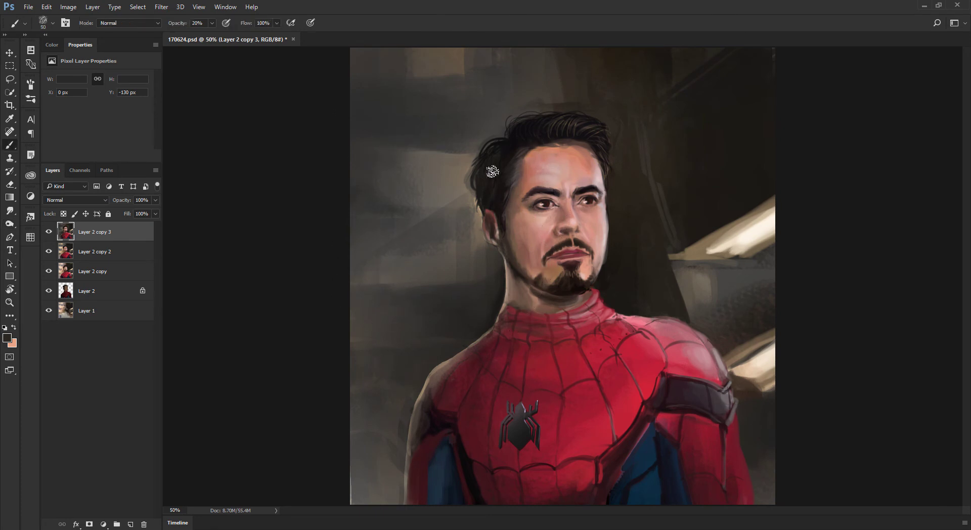
{"action": "key", "text": "ctrl+plus"}
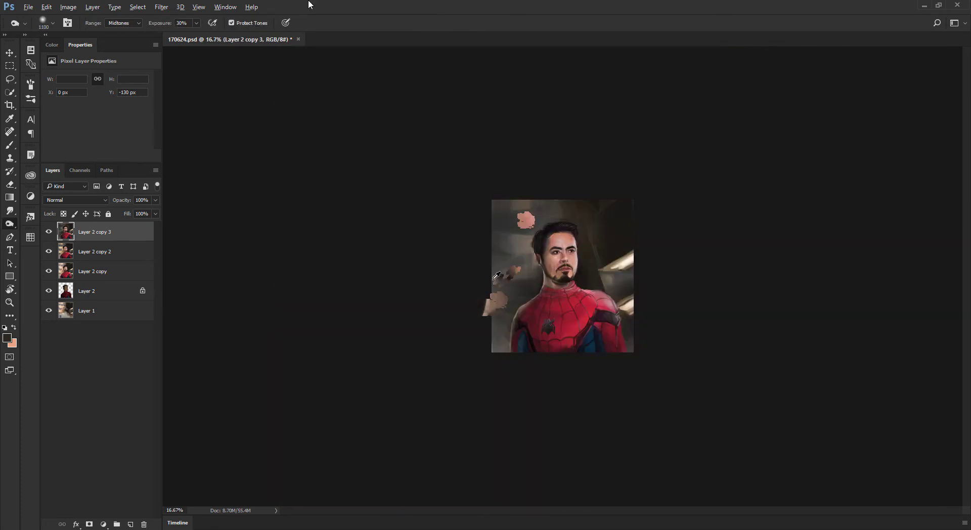
{"action": "left_click", "coordinate": [488, 277], "text": "alt"}
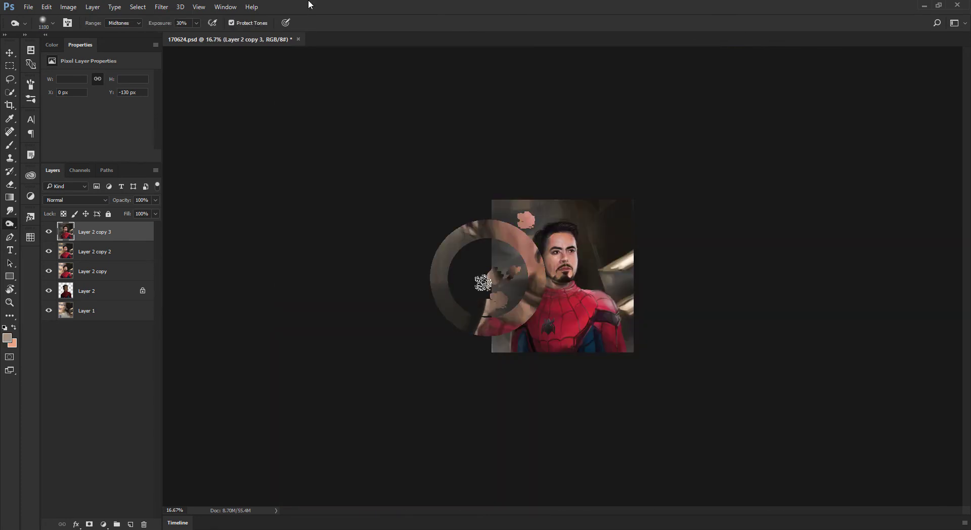
{"action": "key", "text": "b"}
{"action": "key", "text": "ctrl+plus"}
{"action": "key", "text": "ctrl+plus"}
{"action": "key", "text": "ctrl+plus"}
{"action": "key", "text": "ctrl+plus"}
{"action": "key", "text": "2"}
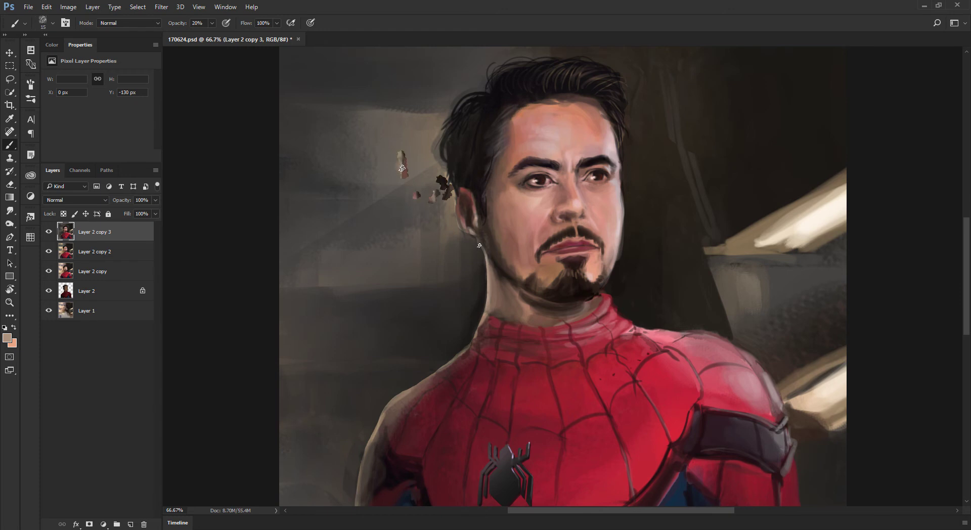
{"action": "left_click_drag", "start_coordinate": [408, 195], "coordinate": [442, 229]}
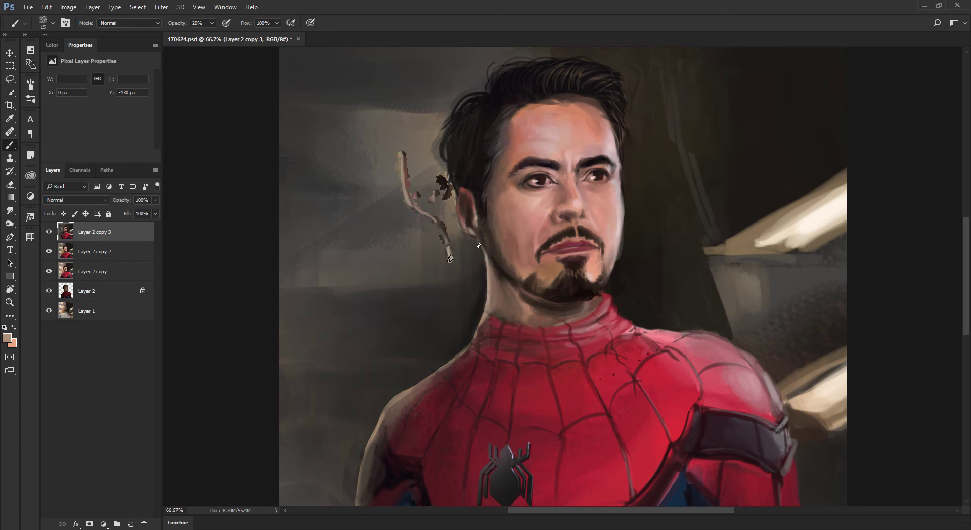
Paint a bright beige rim light down the back edge of the neck with a size 25 Brush at 80% opacity
{"action": "key", "text": "ctrl+plus"}
{"action": "left_click", "coordinate": [452, 283], "text": "alt"}
{"action": "right_click", "coordinate": [518, 222], "text": "alt+shift"}
{"action": "key", "text": "8"}
{"action": "key", "text": "bracketright"}
{"action": "key", "text": "bracketright"}
{"action": "mouse_move", "coordinate": [442, 234]}
{"action": "left_mouse_down"}
{"action": "mouse_move", "coordinate": [452, 299]}
{"action": "mouse_move", "coordinate": [440, 358]}
{"action": "left_mouse_up"}
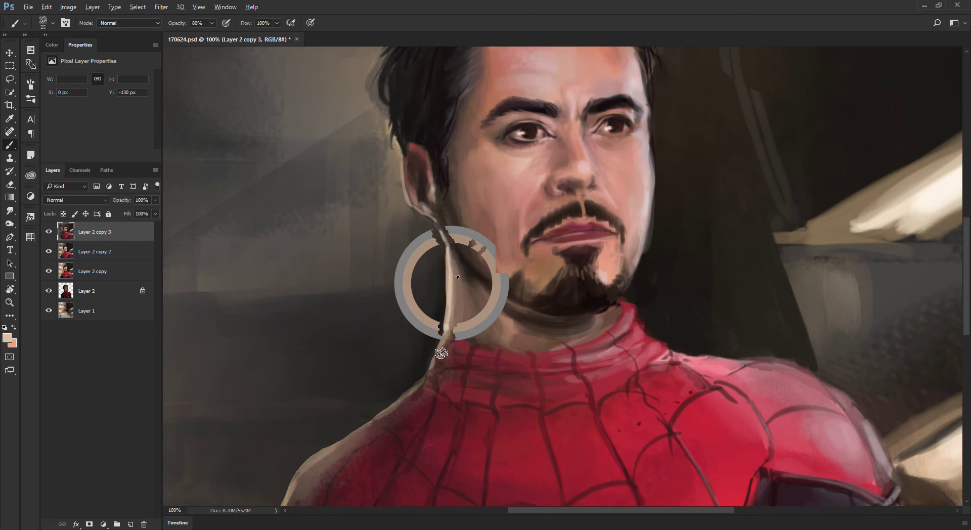
Define the collar edge in dark red and paint a beige rim light along the shoulder with a size 25 Brush at 80% opacity
{"action": "left_click", "coordinate": [441, 357], "text": "alt"}
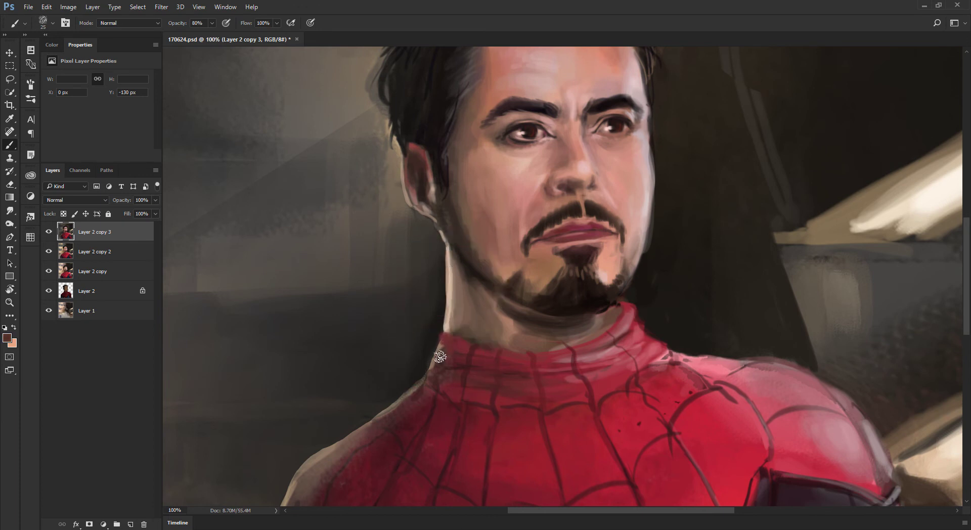
{"action": "mouse_move", "coordinate": [438, 357]}
{"action": "left_mouse_down"}
{"action": "mouse_move", "coordinate": [456, 326]}
{"action": "mouse_move", "coordinate": [497, 211]}
{"action": "mouse_move", "coordinate": [467, 305]}
{"action": "mouse_move", "coordinate": [377, 366]}
{"action": "left_mouse_up"}
{"action": "left_click", "coordinate": [501, 223], "text": "alt"}
{"action": "key", "text": "ctrl+minus"}
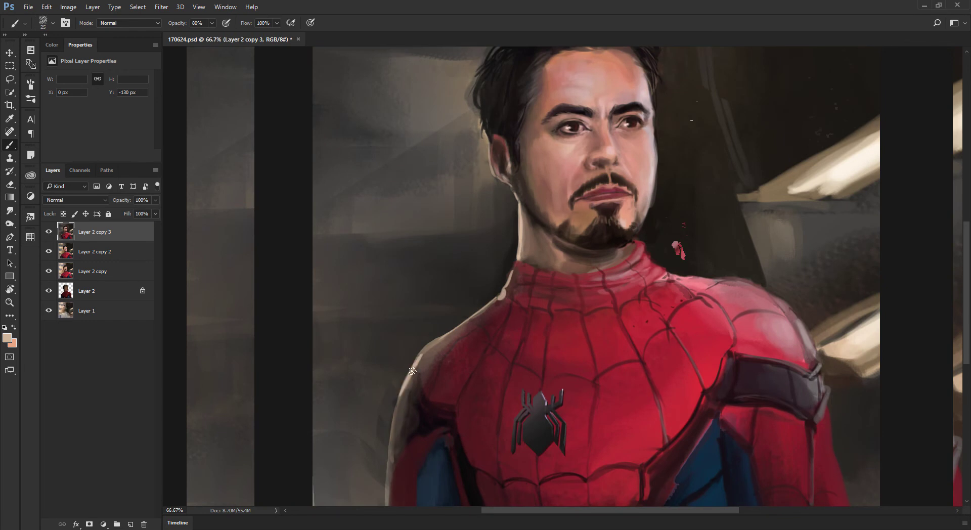
{"action": "key", "text": "ctrl+plus"}
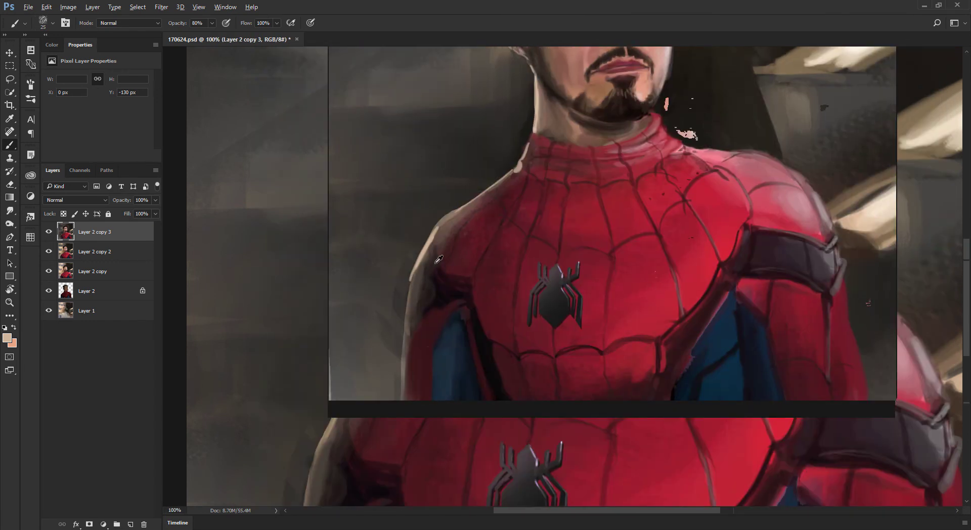
{"action": "key", "text": "ctrl+minus"}
{"action": "left_click", "coordinate": [713, 329], "text": "alt"}
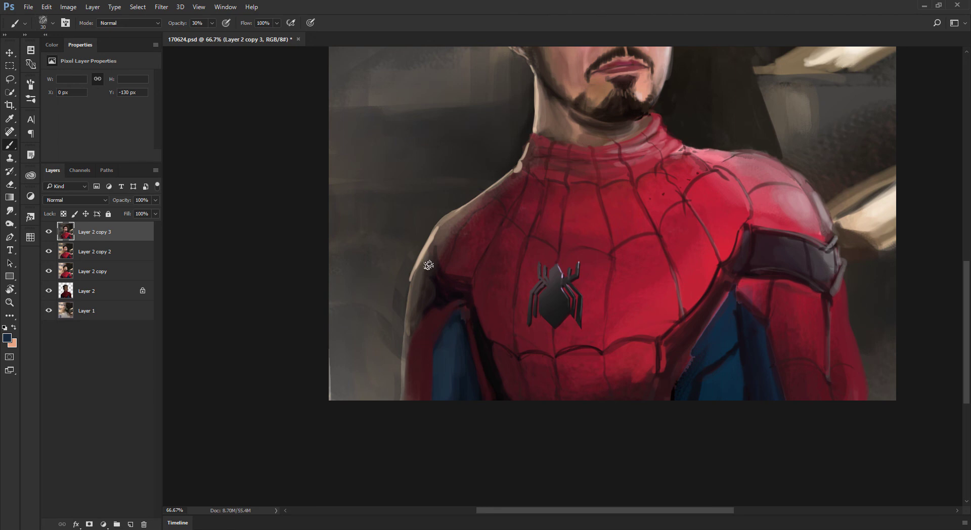
Shade the outer shoulder and upper arm dark and soften their rim light with a size 30 Brush at 30% opacity
{"action": "left_click_drag", "start_coordinate": [429, 277], "coordinate": [434, 280]}
{"action": "left_click", "coordinate": [450, 298], "text": "alt"}
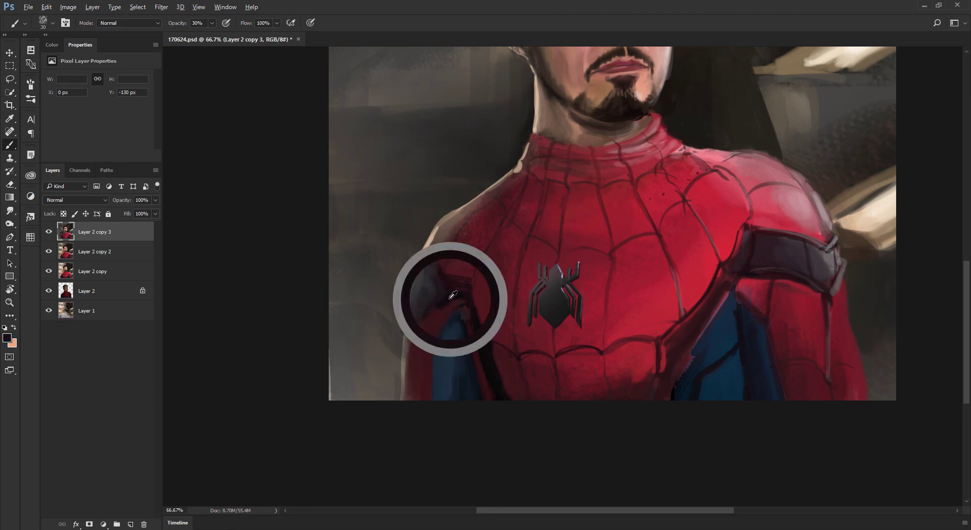
{"action": "left_click", "coordinate": [417, 274], "text": "alt"}
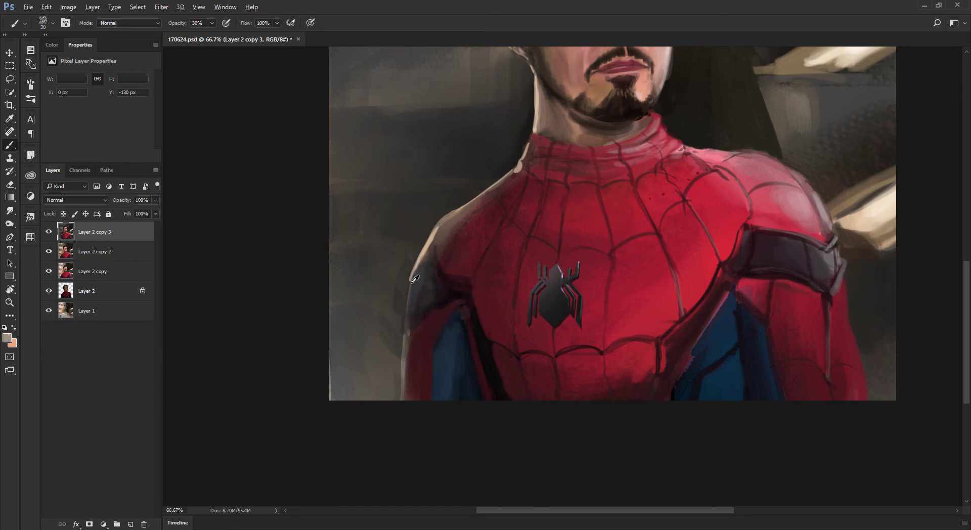
{"action": "left_click", "coordinate": [413, 272], "text": "alt"}
{"action": "left_click", "coordinate": [411, 294], "text": "alt"}
{"action": "left_click", "coordinate": [419, 258], "text": "alt"}
Blend the beige rim light down the outer edge of the lower sleeve with a size 25 Brush at 30% opacity
{"action": "key", "text": "bracketleft"}
{"action": "left_click_drag", "start_coordinate": [403, 354], "coordinate": [405, 361]}
{"action": "left_click", "coordinate": [404, 346], "text": "alt"}
{"action": "key", "text": "bracketright"}
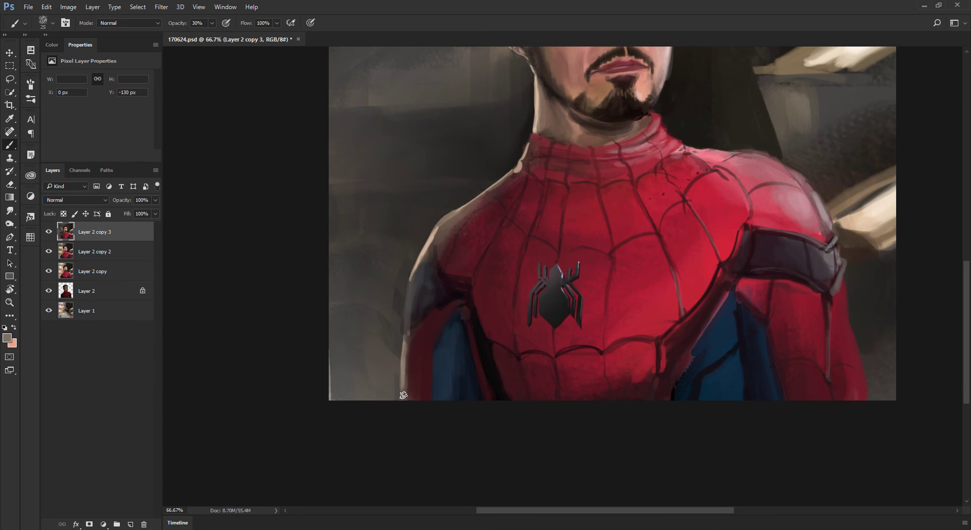
{"action": "key", "text": "alt+bracketright"}
{"action": "key", "text": "bracketright"}
{"action": "left_click", "coordinate": [408, 365], "text": "alt"}
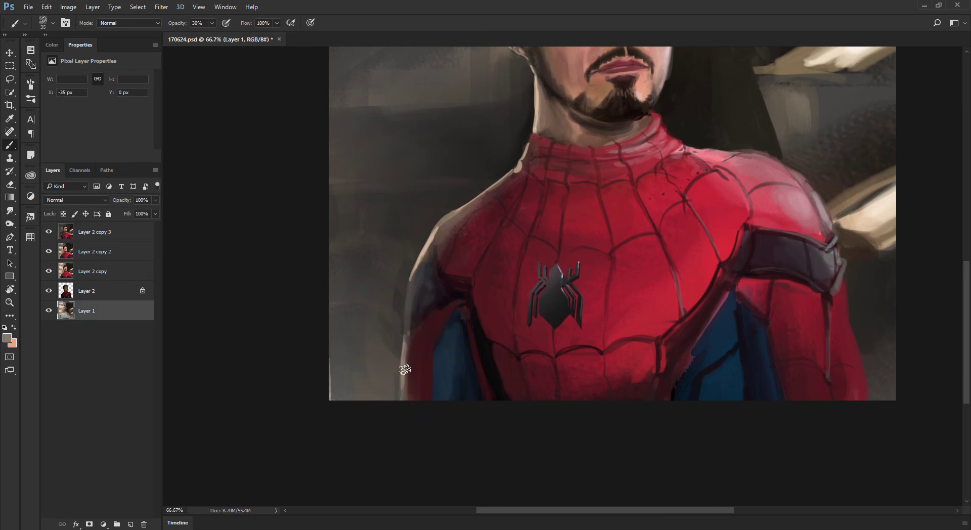
{"action": "key", "text": "bracketright"}
{"action": "key", "text": "alt+bracketleft"}
{"action": "key", "text": "alt+bracketright"}
{"action": "key", "text": "alt+bracketleft"}
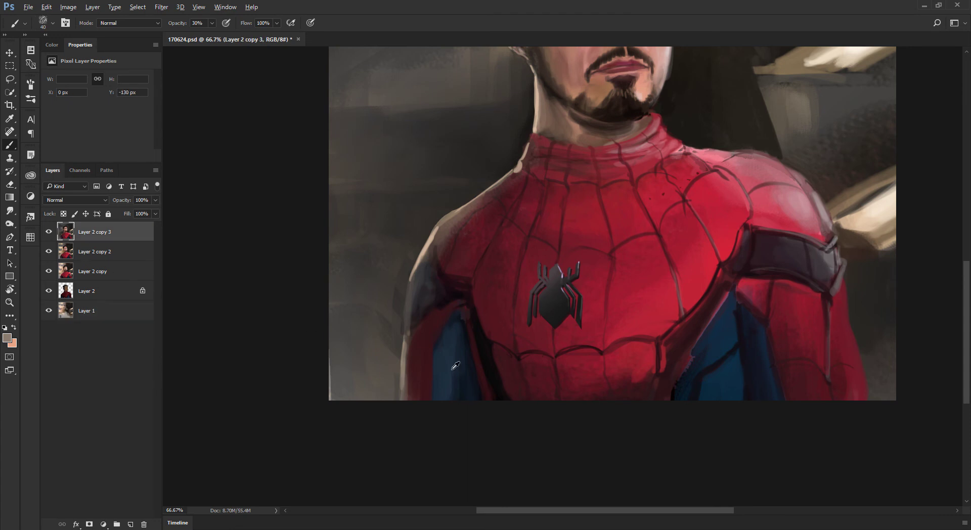
{"action": "key", "text": "alt+shift+bracketleft"}
{"action": "key", "text": "alt+shift+bracketright"}
{"action": "key", "text": "alt+shift+bracketleft"}
{"action": "key", "text": "alt+shift+bracketright"}
{"action": "key", "text": "alt+shift+bracketleft"}
{"action": "key", "text": "alt+shift+bracketright"}
{"action": "key", "text": "alt+shift+bracketleft"}
{"action": "key", "text": "alt+shift+bracketright"}
Blend the lower sleeve's outer edge into the rim light using dark red tones and a size 45 Brush at 30% opacity
{"action": "left_click", "coordinate": [404, 364], "text": "alt"}
{"action": "key", "text": "bracketright"}
{"action": "mouse_move", "coordinate": [409, 364]}
{"action": "left_mouse_down"}
{"action": "mouse_move", "coordinate": [407, 350]}
{"action": "mouse_move", "coordinate": [409, 393]}
{"action": "left_mouse_up"}
{"action": "left_click", "coordinate": [402, 358], "text": "alt"}
{"action": "left_click", "coordinate": [412, 354], "text": "alt"}
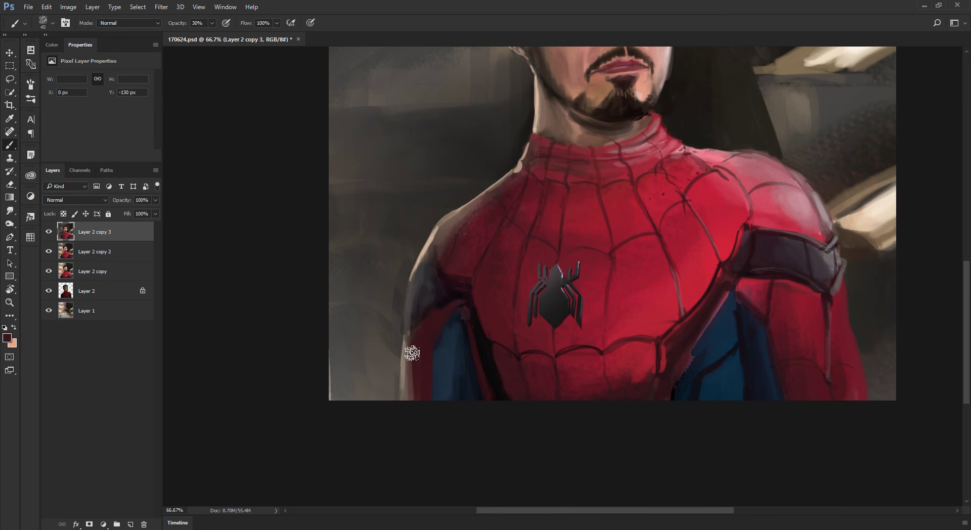
{"action": "left_click_drag", "start_coordinate": [411, 348], "coordinate": [410, 388]}
{"action": "left_click", "coordinate": [405, 359], "text": "alt"}
{"action": "left_click", "coordinate": [410, 360], "text": "alt"}
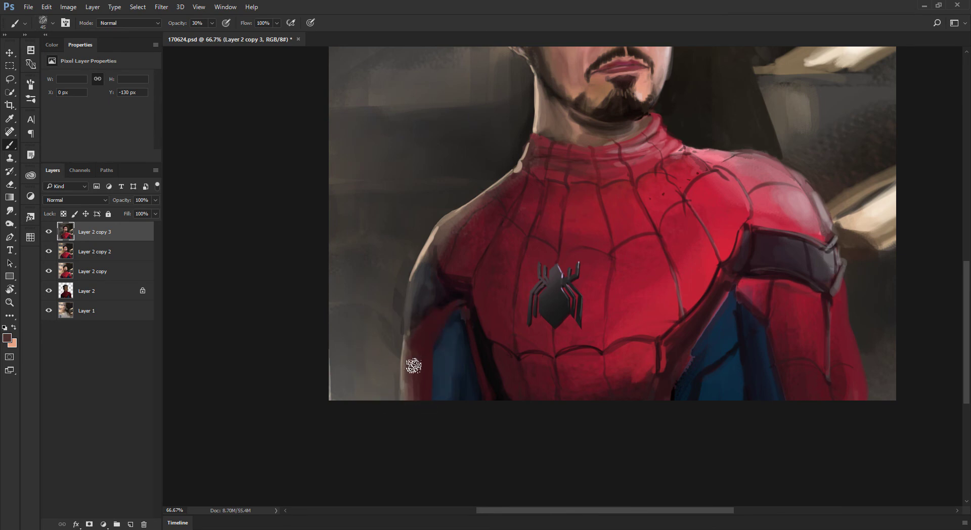
{"action": "left_click", "coordinate": [410, 369], "text": "alt"}
{"action": "left_click", "coordinate": [420, 339], "text": "alt"}
{"action": "left_click", "coordinate": [427, 335], "text": "alt"}
{"action": "left_click", "coordinate": [349, 348], "text": "alt"}
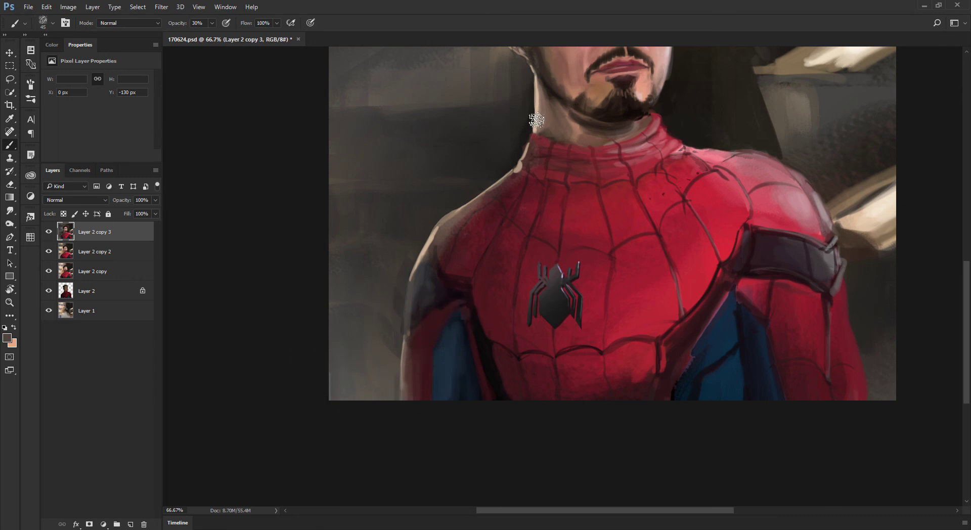
Smooth the red chest panels between the web lines with sampled reds and a size 60 Brush at 30% opacity
{"action": "left_click", "coordinate": [634, 265], "text": "alt"}
{"action": "key", "text": "]"}
{"action": "key", "text": "]"}
{"action": "key", "text": "]"}
{"action": "key", "text": "]"}
{"action": "left_click", "coordinate": [677, 235], "text": "alt"}
{"action": "left_click_drag", "start_coordinate": [702, 245], "coordinate": [692, 266]}
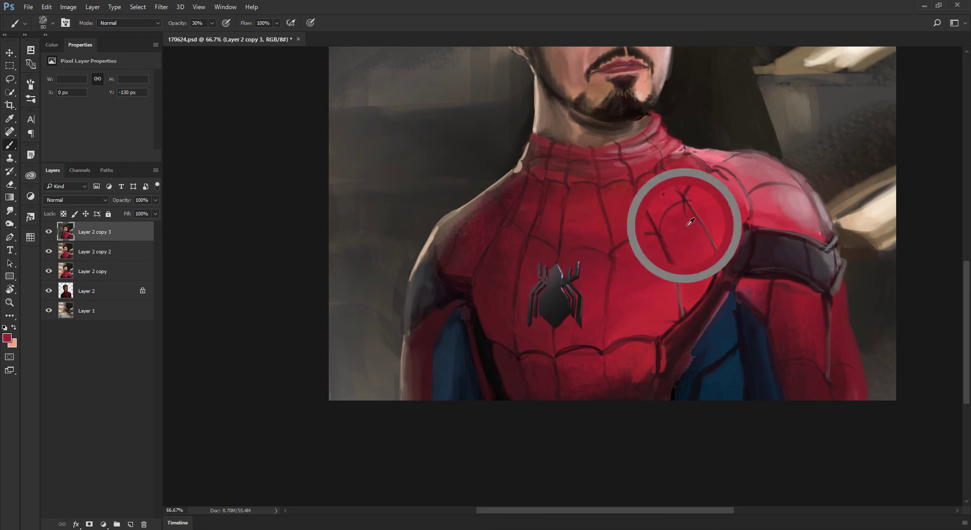
{"action": "left_click", "coordinate": [717, 206], "text": "alt"}
{"action": "left_click", "coordinate": [715, 208], "text": "alt"}
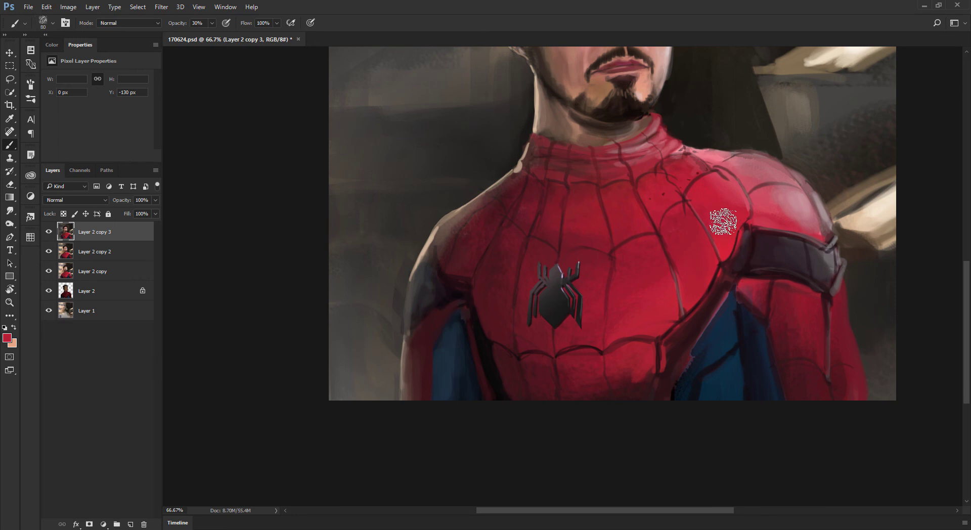
{"action": "left_click", "coordinate": [655, 271], "text": "alt"}
{"action": "left_click", "coordinate": [650, 283], "text": "alt"}
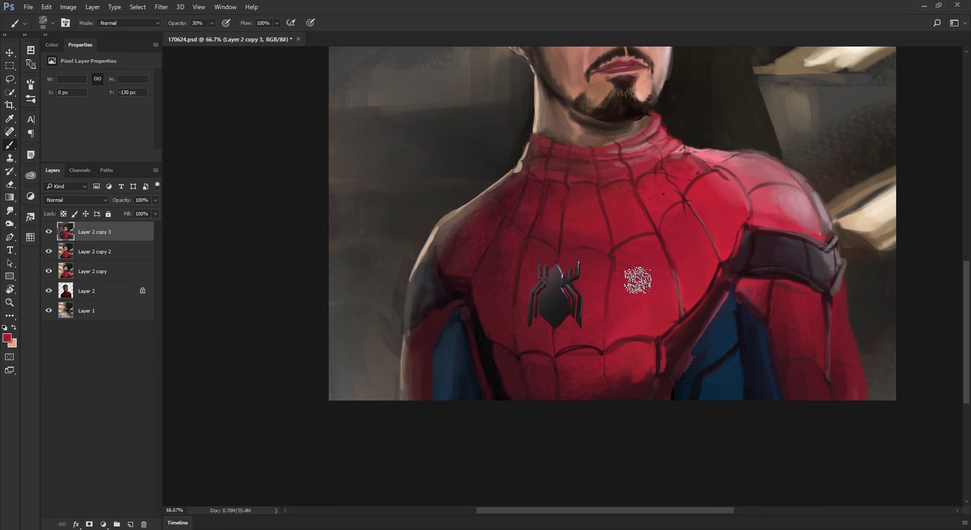
Paint a bright red highlight along the diagonal chest seam below the armband with a size 15 to 20 Brush at 100% opacity
{"action": "left_click", "coordinate": [749, 207], "text": "alt"}
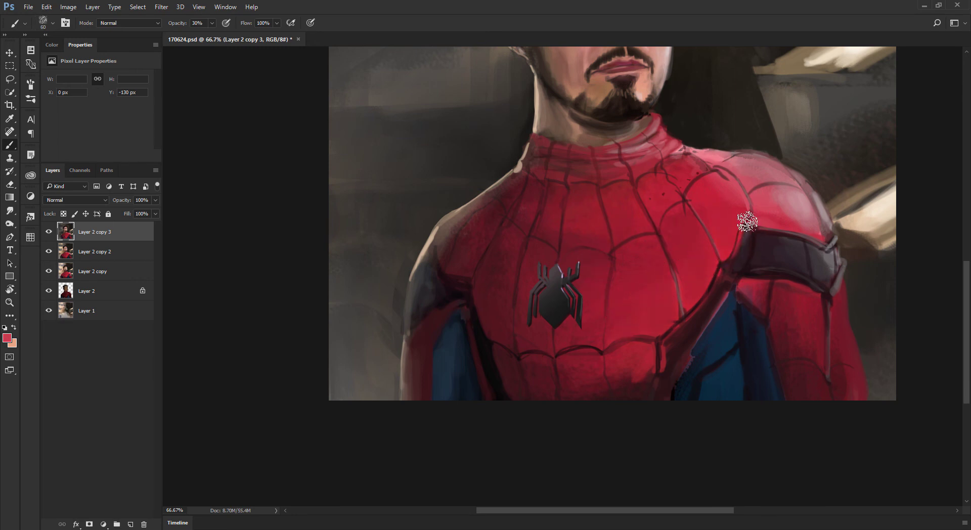
{"action": "scroll", "coordinate": [721, 260], "scroll_direction": "up", "scroll_amount": 2}
{"action": "scroll", "coordinate": [574, 220], "scroll_direction": "down", "scroll_amount": 1}
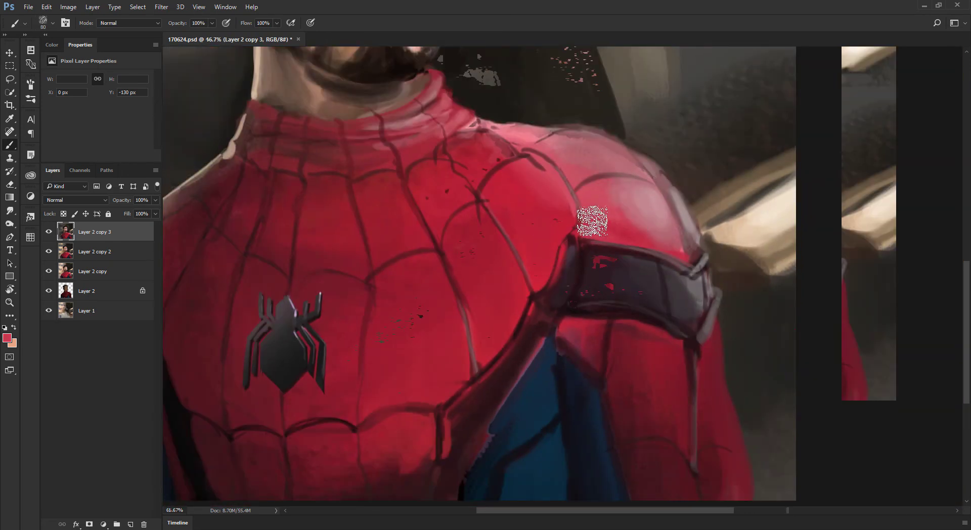
{"action": "key", "text": "bracketleft"}
{"action": "key", "text": "bracketleft"}
{"action": "key", "text": "bracketleft"}
{"action": "key", "text": "bracketleft"}
{"action": "key", "text": "bracketleft"}
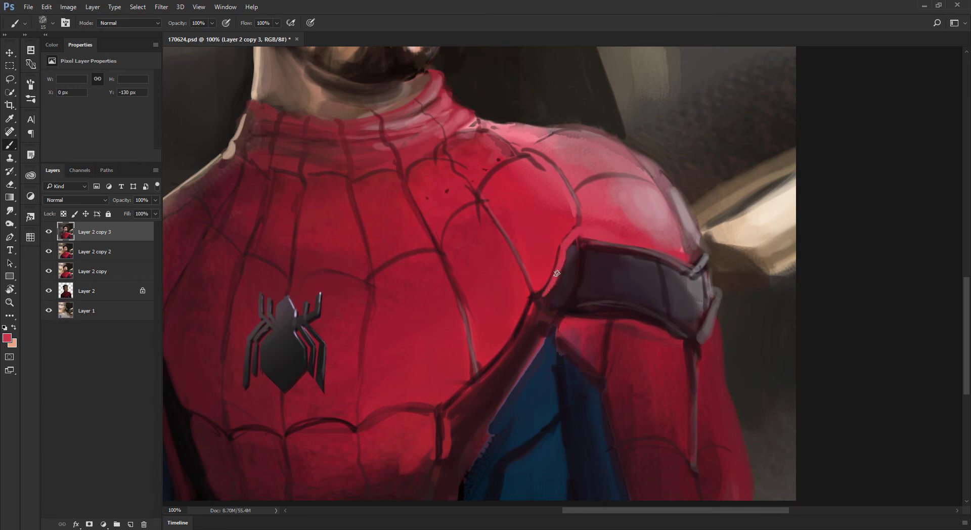
{"action": "left_click_drag", "start_coordinate": [525, 325], "coordinate": [478, 380]}
{"action": "left_click", "coordinate": [505, 358], "text": "alt"}
{"action": "key", "text": "bracketright"}
{"action": "left_click_drag", "start_coordinate": [511, 345], "coordinate": [468, 389]}
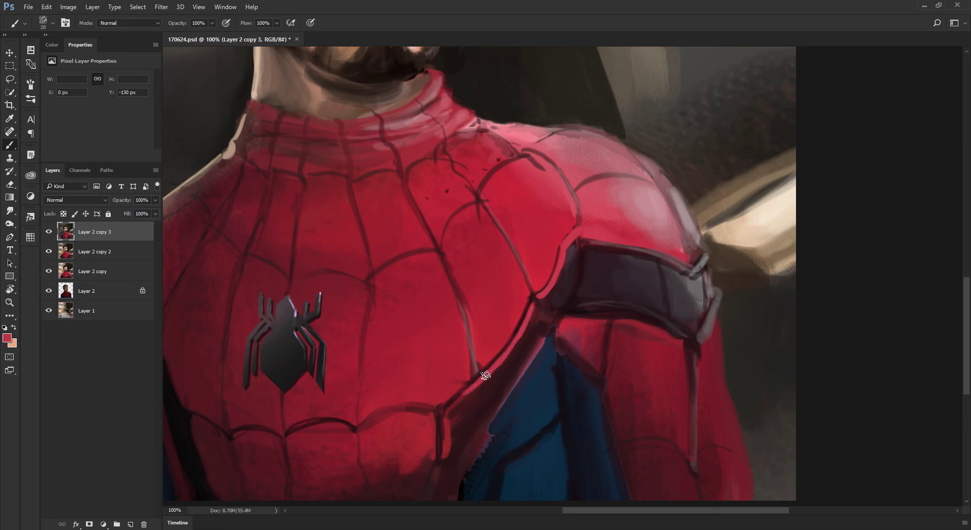
Extend the red highlight down the vertical seam below the chest with a size 20 Brush
{"action": "left_click", "coordinate": [450, 407], "text": "alt"}
{"action": "left_click_drag", "start_coordinate": [445, 415], "coordinate": [433, 479]}
{"action": "left_click", "coordinate": [435, 467], "text": "alt"}
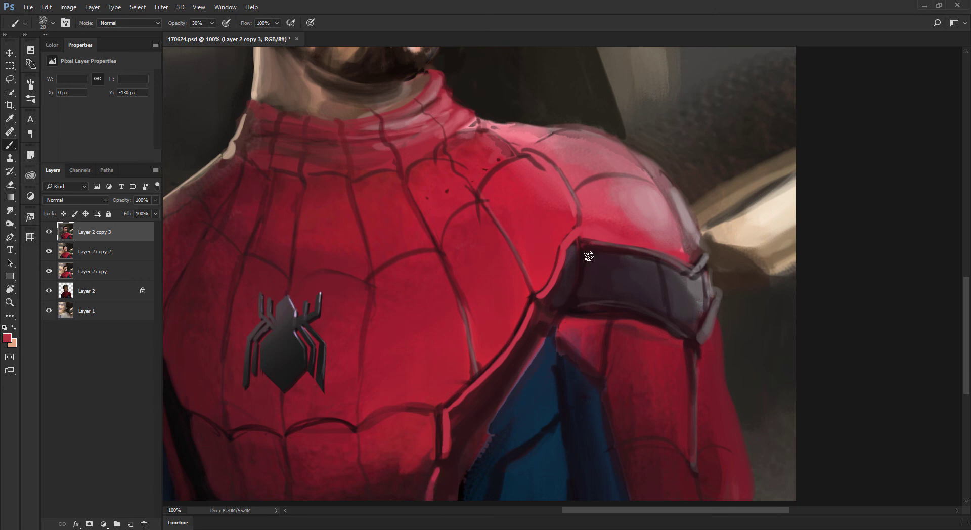
Redraw the chest seam beside the highlight in very dark red with a size 15 Brush at 100% opacity
{"action": "left_click", "coordinate": [453, 426], "text": "alt"}
{"action": "key", "text": "0"}
{"action": "key", "text": "bracketleft"}
{"action": "mouse_move", "coordinate": [536, 309]}
{"action": "left_mouse_down"}
{"action": "mouse_move", "coordinate": [501, 367]}
{"action": "mouse_move", "coordinate": [445, 411]}
{"action": "left_mouse_up"}
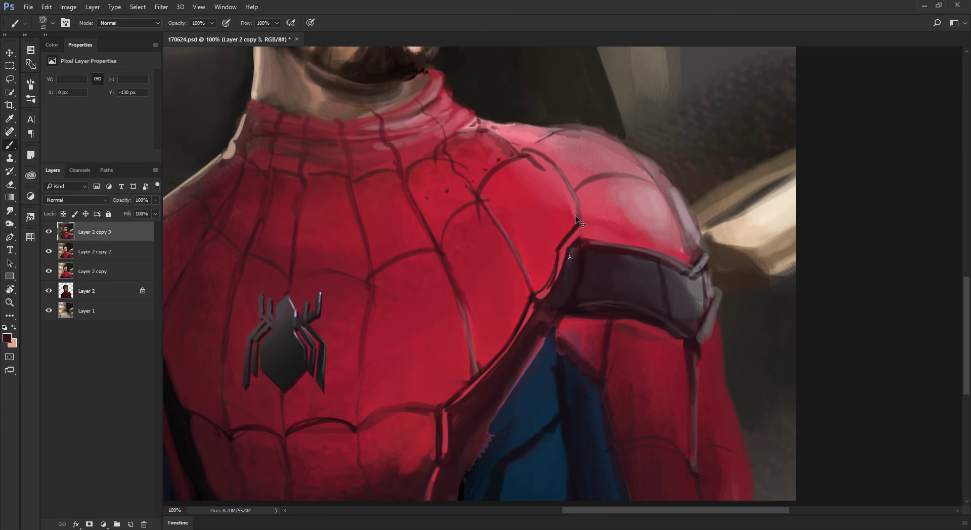
Draw a thin dark line across the shoulder just above the armband with a size 10 Brush at 100% opacity
{"action": "left_click_drag", "start_coordinate": [440, 221], "coordinate": [301, 234]}
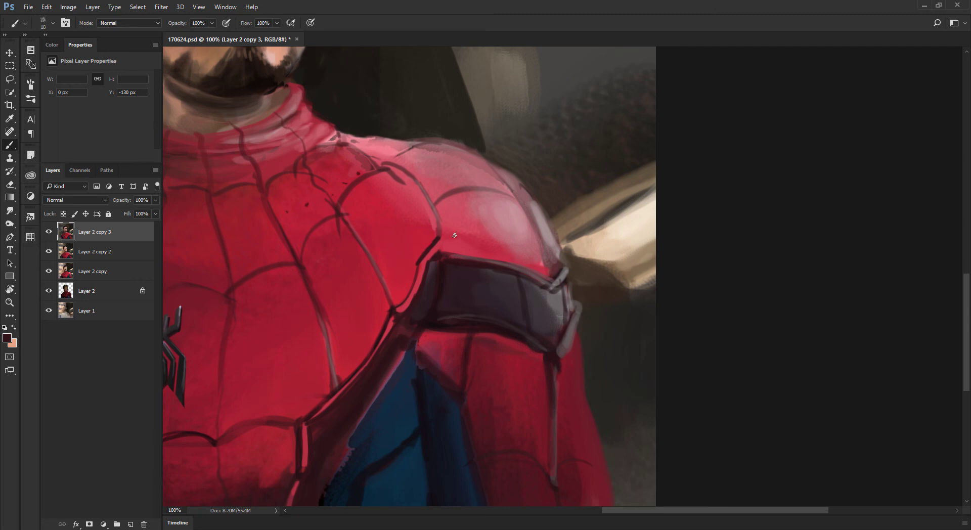
{"action": "left_click_drag", "start_coordinate": [439, 238], "coordinate": [532, 265]}
{"action": "left_click_drag", "start_coordinate": [474, 242], "coordinate": [536, 266]}
Paint thin grey highlights on the seam above the armband and on the shoulder's web line at 100% opacity
{"action": "left_click", "coordinate": [453, 191], "text": "alt"}
{"action": "key", "text": "bracketright"}
{"action": "left_click", "coordinate": [561, 299], "text": "alt"}
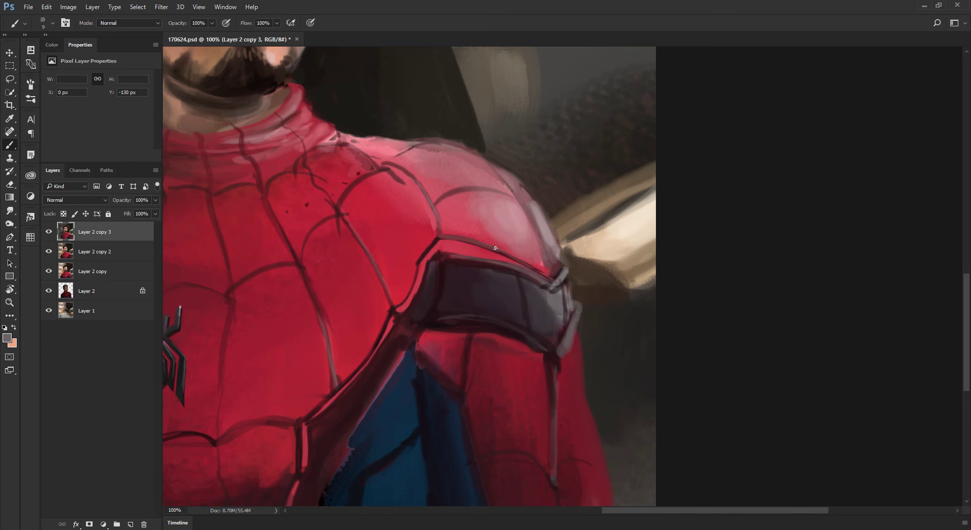
{"action": "left_click", "coordinate": [555, 297], "text": "alt"}
Blend pink and red highlights across the top of the shoulder beside the collar with a size 40 Brush at 30% opacity
{"action": "right_click", "coordinate": [566, 225], "text": "alt+shift"}
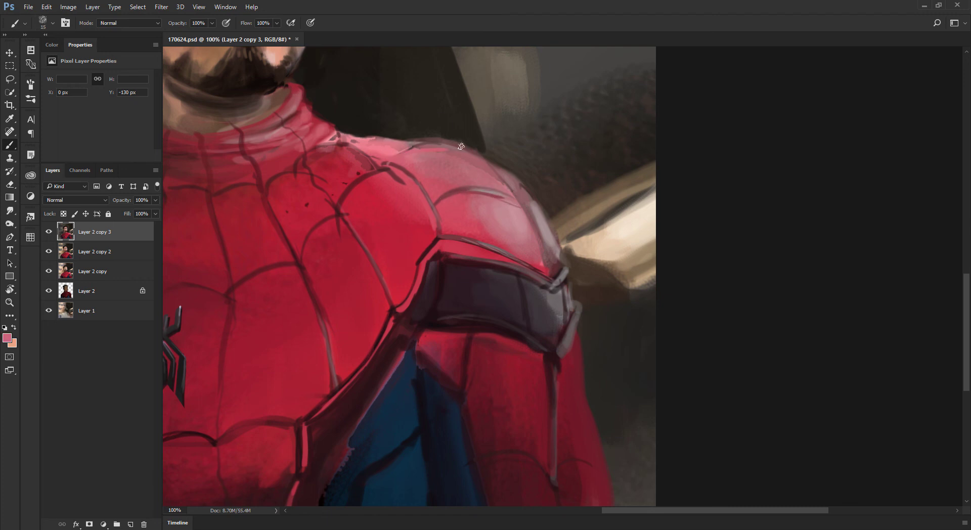
{"action": "left_click", "coordinate": [369, 144], "text": "alt"}
{"action": "key", "text": "alt+bracketright"}
{"action": "key", "text": "bracketright"}
{"action": "key", "text": "bracketright"}
{"action": "key", "text": "bracketright"}
{"action": "key", "text": "bracketright"}
{"action": "left_click", "coordinate": [438, 189], "text": "alt"}
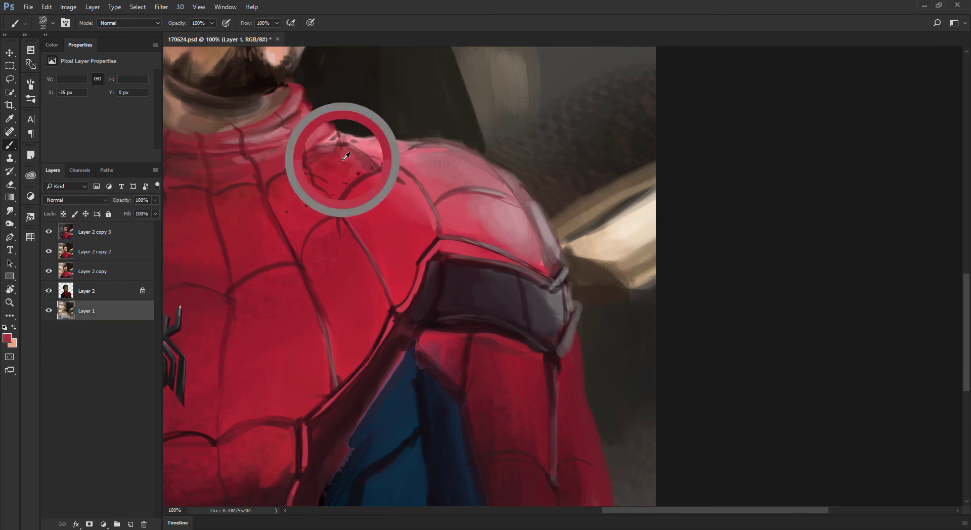
{"action": "key", "text": "alt+bracketright"}
{"action": "key", "text": "alt+bracketleft"}
{"action": "key", "text": "alt+bracketleft"}
{"action": "left_click", "coordinate": [349, 166], "text": "alt"}
{"action": "left_click_drag", "start_coordinate": [367, 147], "coordinate": [403, 159]}
{"action": "left_click", "coordinate": [395, 147], "text": "alt"}
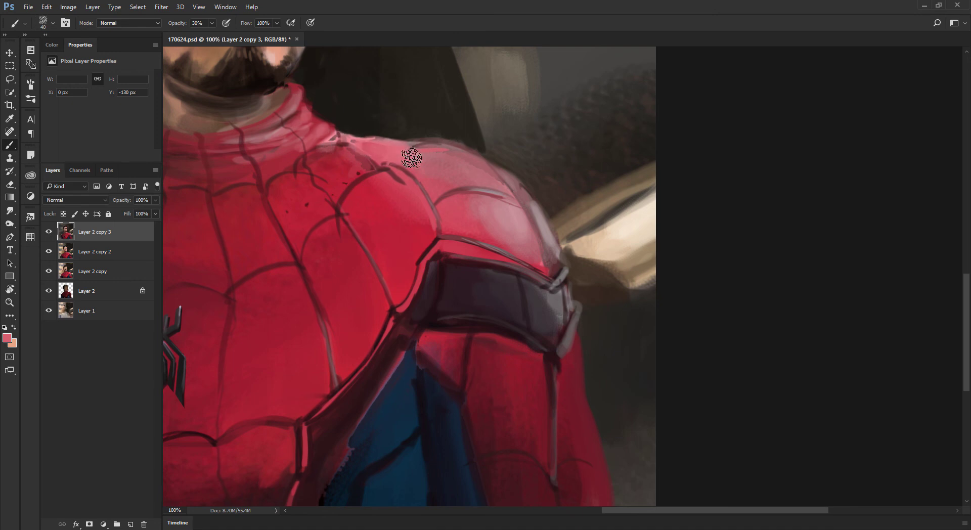
Soften the thick dark web junction where the chest meets the shoulder using sampled reds at 30% opacity
{"action": "left_click", "coordinate": [397, 186], "text": "alt"}
{"action": "key", "text": "bracketleft"}
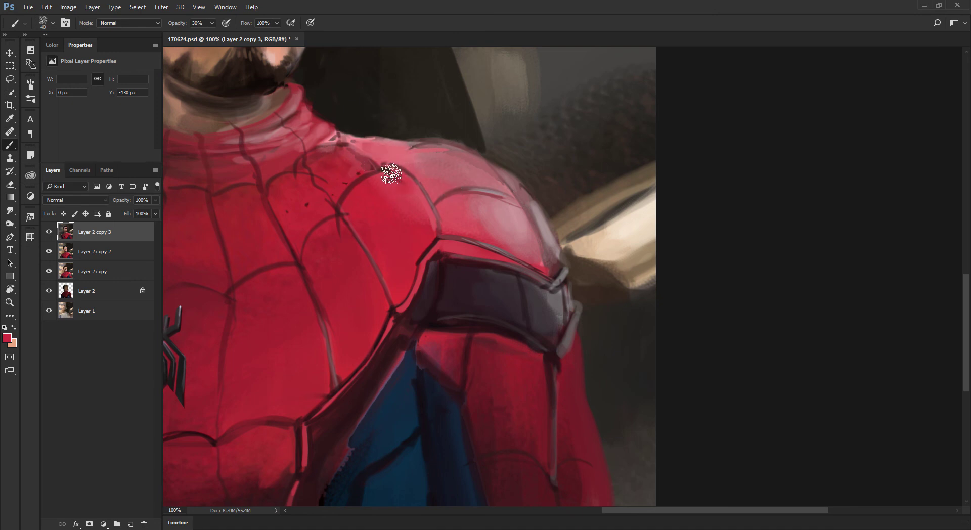
{"action": "left_click", "coordinate": [364, 172], "text": "alt"}
Glaze warm orange skin tones over the side of the neck with a size 45 Brush at 20% opacity
{"action": "key", "text": "ctrl+minus"}
{"action": "key", "text": "ctrl+minus"}
{"action": "key", "text": "ctrl+minus"}
{"action": "key", "text": "ctrl+plus"}
{"action": "key", "text": "ctrl+plus"}
{"action": "key", "text": "ctrl+plus"}
{"action": "key", "text": "ctrl+minus"}
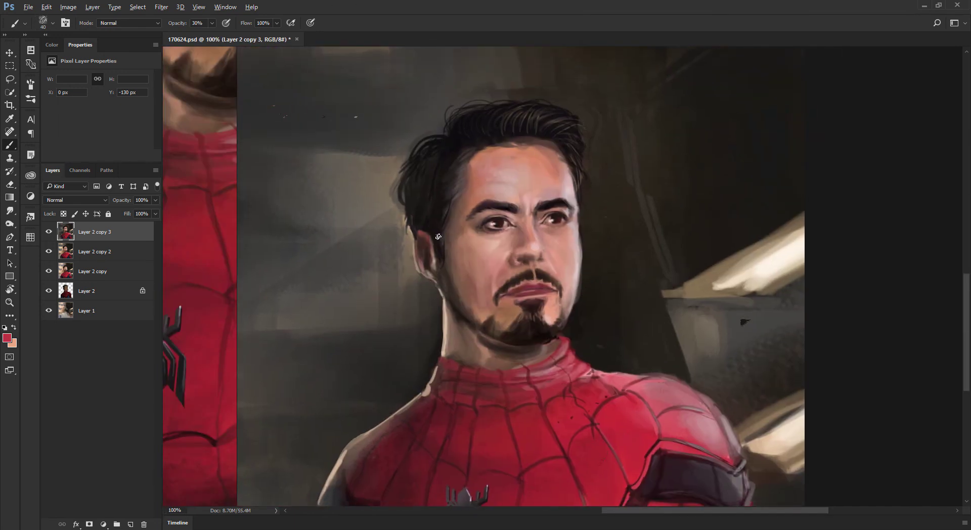
{"action": "left_click", "coordinate": [563, 249], "text": "alt"}
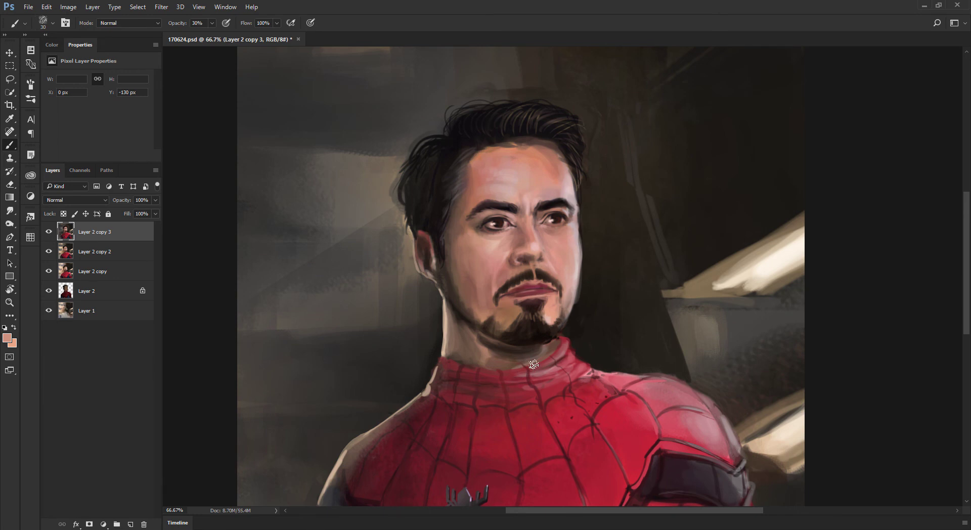
{"action": "left_click", "coordinate": [545, 171], "text": "alt"}
{"action": "left_click", "coordinate": [484, 171], "text": "alt"}
{"action": "right_click", "coordinate": [522, 155], "text": "alt+shift"}
{"action": "left_click_drag", "start_coordinate": [484, 352], "coordinate": [488, 364]}
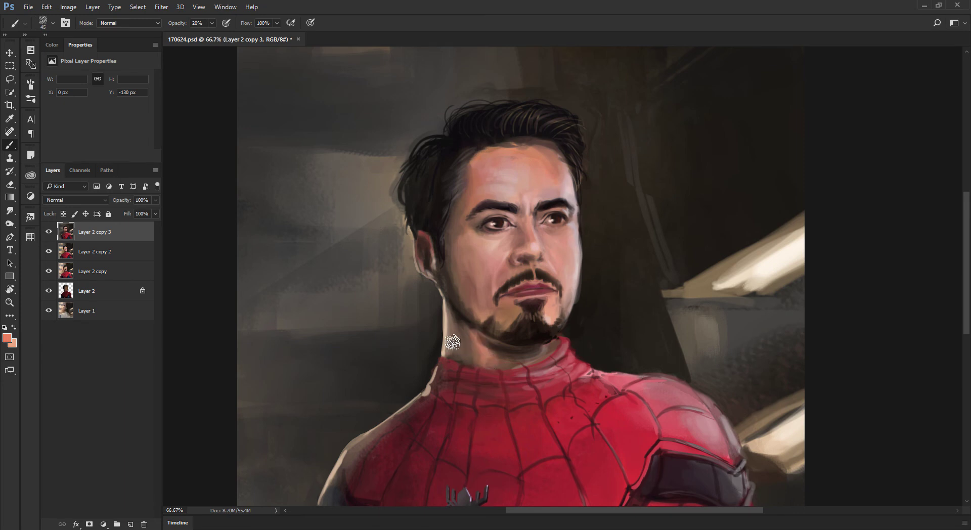
{"action": "left_click_drag", "start_coordinate": [456, 328], "coordinate": [472, 362]}
{"action": "left_click", "coordinate": [466, 324], "text": "alt"}
{"action": "key", "text": "bracketleft"}
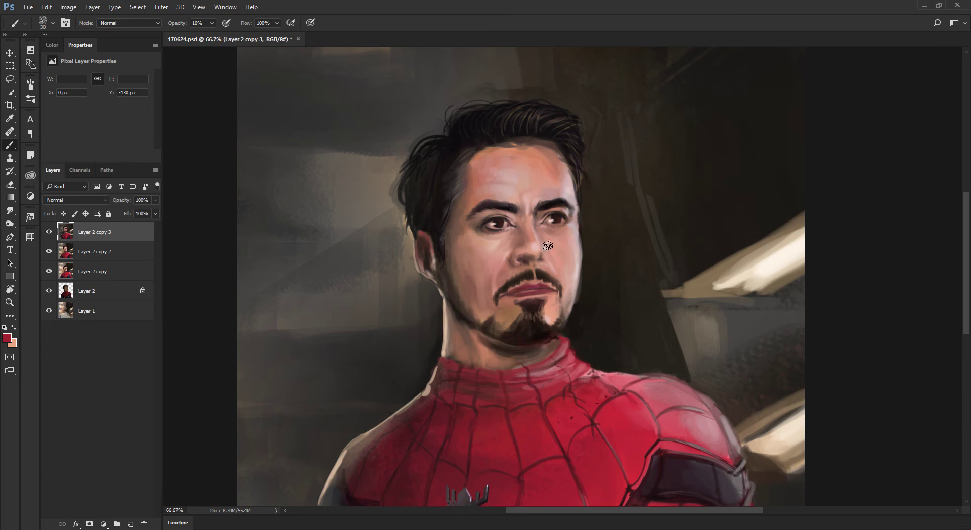
Refine the back edge of the collar where it meets the neck with dark red and a small Brush, size 10 to 20
{"action": "left_click", "coordinate": [531, 343], "text": "alt"}
{"action": "key", "text": "ctrl+minus"}
{"action": "key", "text": "ctrl+minus"}
{"action": "key", "text": "ctrl+plus"}
{"action": "key", "text": "ctrl+plus"}
{"action": "key", "text": "ctrl+plus"}
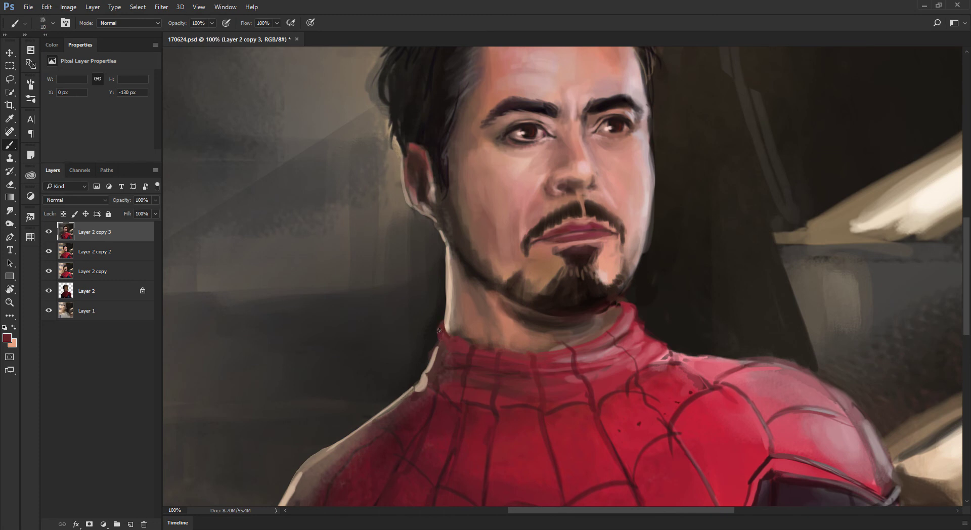
{"action": "left_click", "coordinate": [450, 319], "text": "alt"}
{"action": "key", "text": "bracketright"}
{"action": "left_click", "coordinate": [448, 347], "text": "alt"}
{"action": "key", "text": "bracketright"}
{"action": "key", "text": "ctrl+minus"}
{"action": "key", "text": "ctrl+minus"}
{"action": "key", "text": "ctrl+minus"}
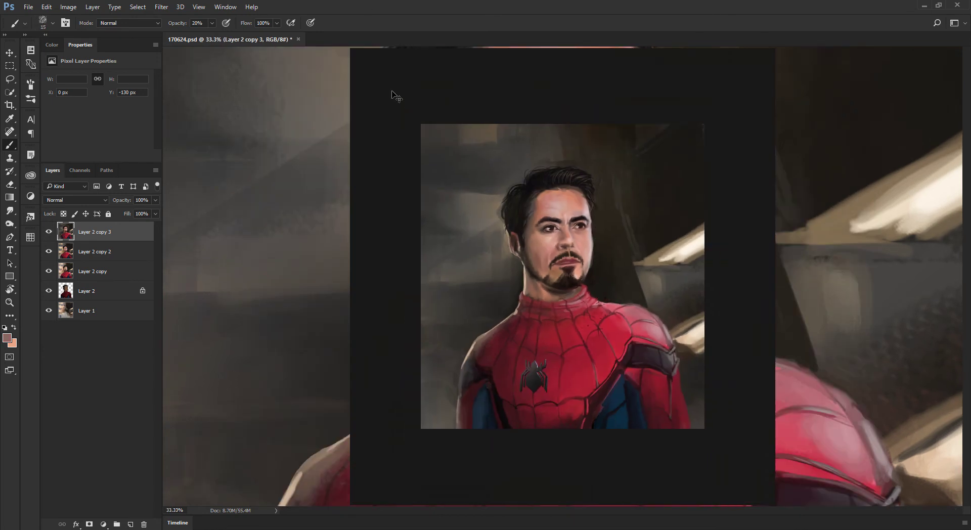
Clean up the collar's front edge with near-black background colour using a size 20 Brush at 60% opacity
{"action": "key", "text": "ctrl+plus"}
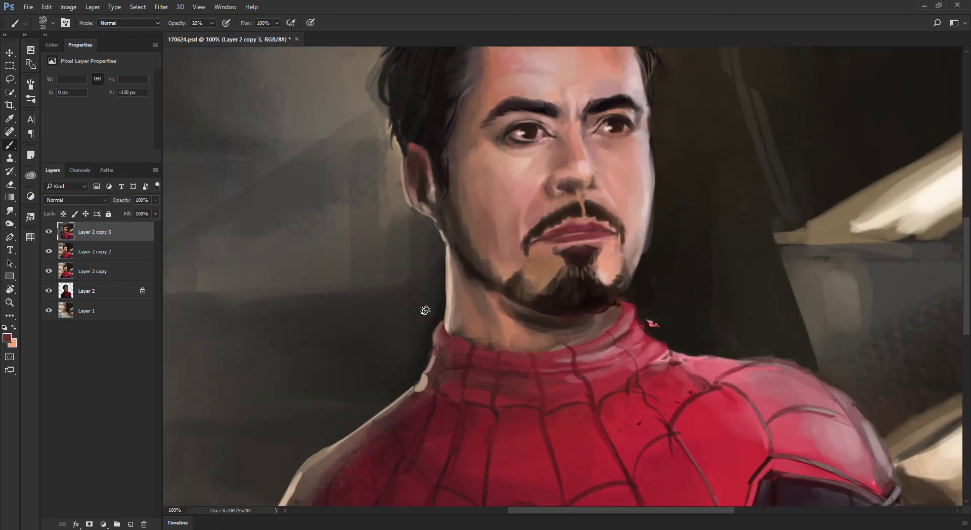
{"action": "left_click", "coordinate": [440, 320], "text": "alt"}
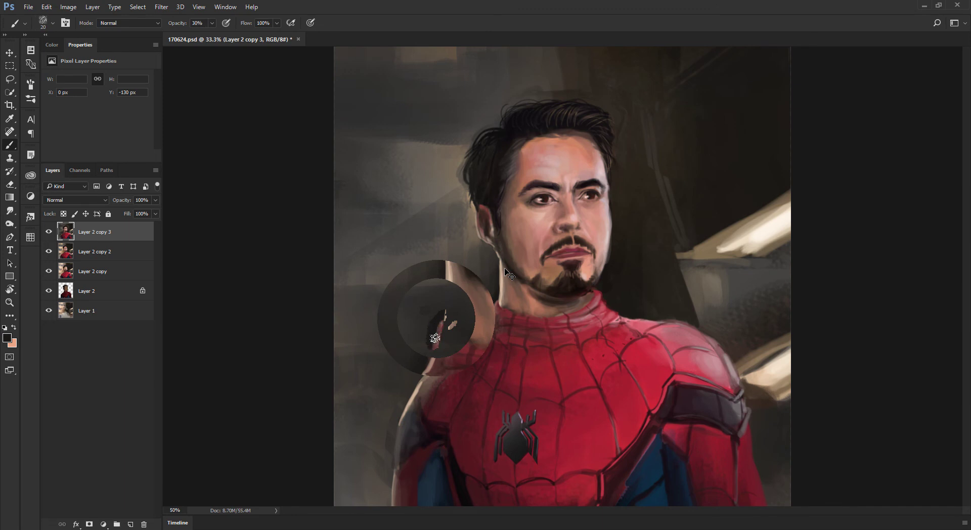
{"action": "key", "text": "ctrl+plus"}
{"action": "key", "text": "ctrl+plus"}
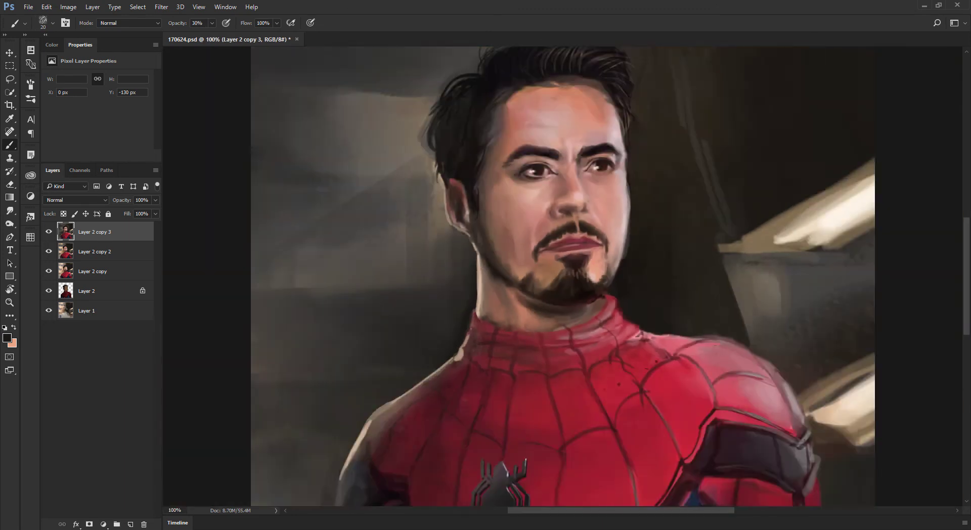
{"action": "key", "text": "ctrl+plus"}
{"action": "key", "text": "6"}
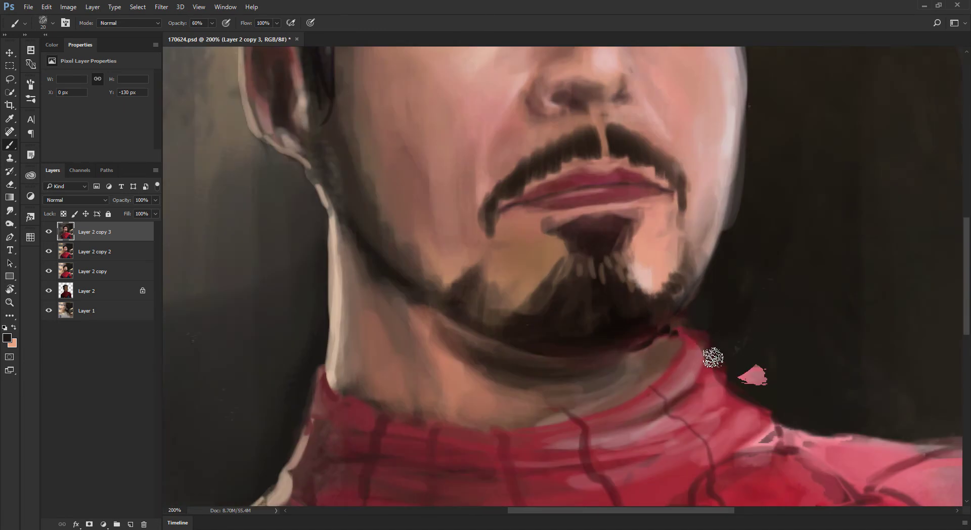
{"action": "mouse_move", "coordinate": [733, 376]}
{"action": "left_mouse_down"}
{"action": "mouse_move", "coordinate": [715, 349]}
{"action": "mouse_move", "coordinate": [763, 394]}
{"action": "mouse_move", "coordinate": [715, 344]}
{"action": "mouse_move", "coordinate": [776, 399]}
{"action": "left_mouse_up"}
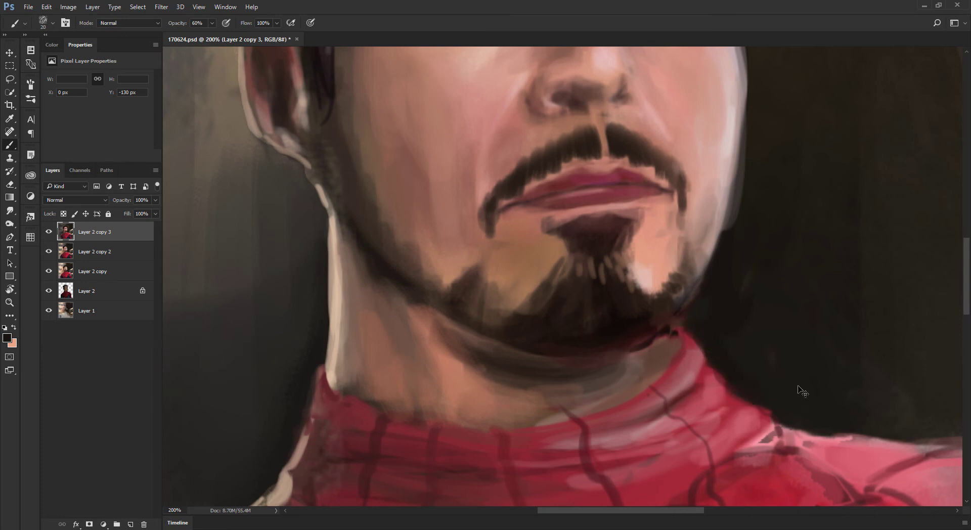
{"action": "key", "text": "ctrl+0"}
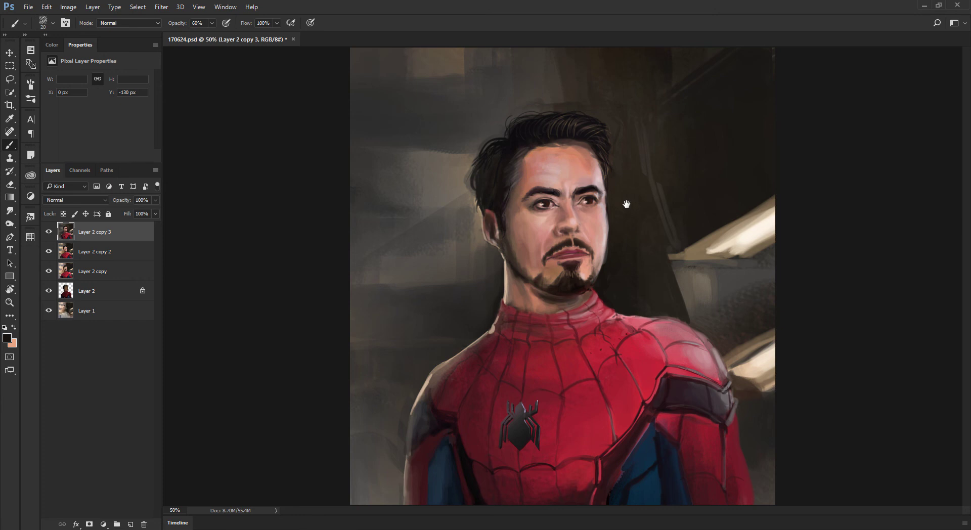
Paint out the diagonal streaks in the background beside the face with sampled dark brown, using a size 60 Brush at 60% and 30% opacity
{"action": "key", "text": "bracketright"}
{"action": "key", "text": "bracketright"}
{"action": "key", "text": "bracketright"}
{"action": "key", "text": "bracketright"}
{"action": "key", "text": "bracketright"}
{"action": "key", "text": "bracketright"}
{"action": "left_click", "coordinate": [666, 164], "text": "alt"}
{"action": "left_click_drag", "start_coordinate": [656, 156], "coordinate": [641, 132]}
{"action": "key", "text": "3"}
{"action": "key", "text": "6"}
{"action": "right_click", "coordinate": [673, 184], "text": "alt"}
{"action": "key", "text": "3"}
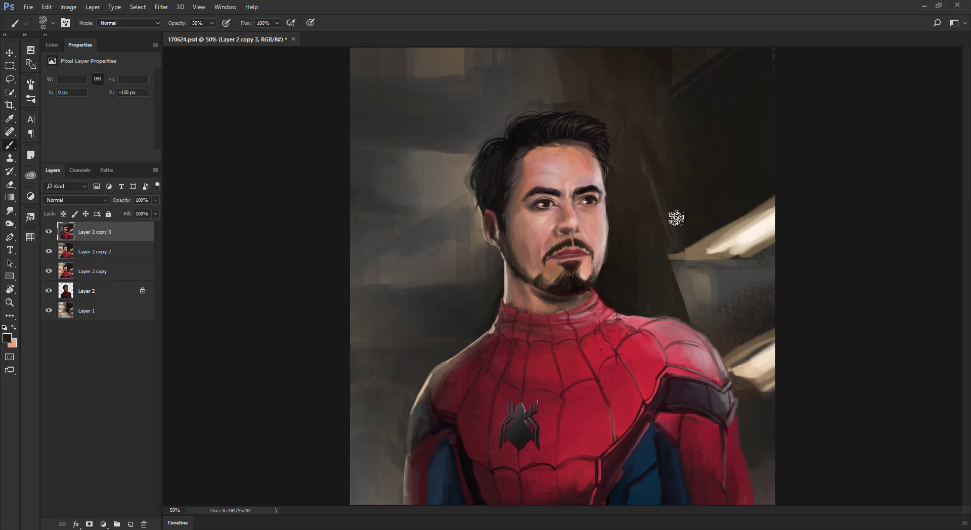
Blend the dark background above and beside the hair with sampled tones, using a size 100 to 175 Brush at 30% opacity
{"action": "left_click", "coordinate": [754, 151], "text": "alt"}
{"action": "key", "text": "bracketright"}
{"action": "right_click", "coordinate": [659, 90]}
{"action": "left_click_drag", "start_coordinate": [635, 87], "coordinate": [653, 152]}
{"action": "left_click", "coordinate": [704, 156], "text": "alt"}
{"action": "key", "text": "bracketright"}
{"action": "key", "text": "bracketright"}
{"action": "key", "text": "bracketright"}
{"action": "key", "text": "bracketright"}
{"action": "key", "text": "bracketright"}
{"action": "key", "text": "bracketright"}
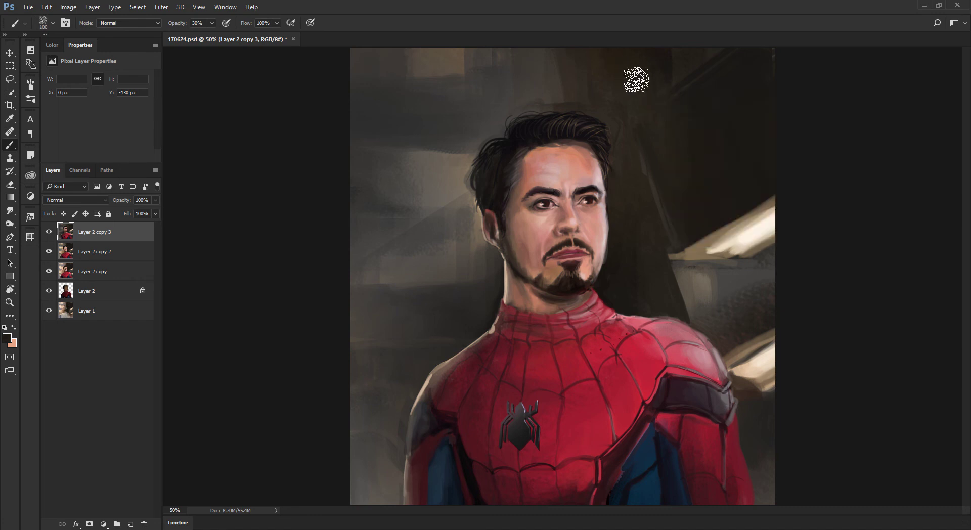
{"action": "left_click", "coordinate": [693, 133], "text": "alt"}
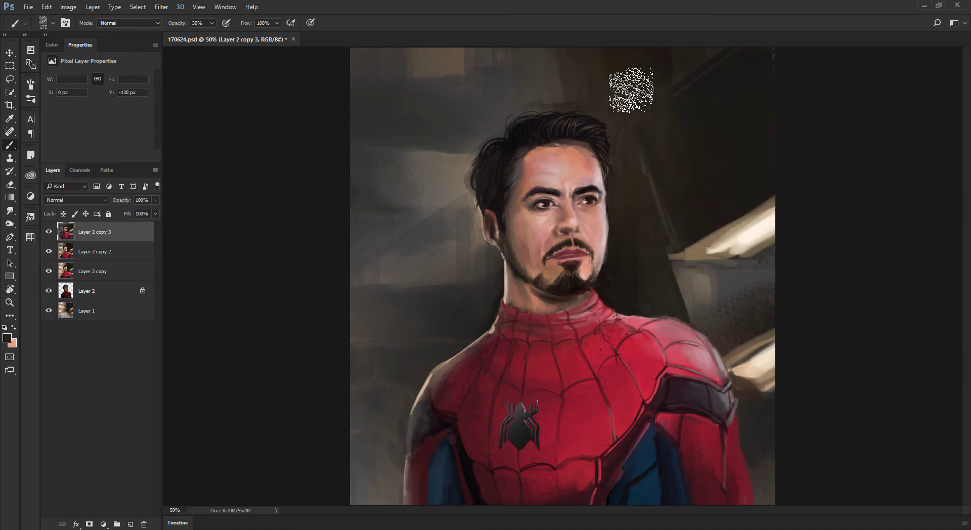
Touch up the dark background near the canvas's upper edge with a sampled tone and a size 60 Brush at 60% opacity
{"action": "key", "text": "bracketright"}
{"action": "key", "text": "bracketright"}
{"action": "key", "text": "6"}
{"action": "key", "text": "ctrl+minus"}
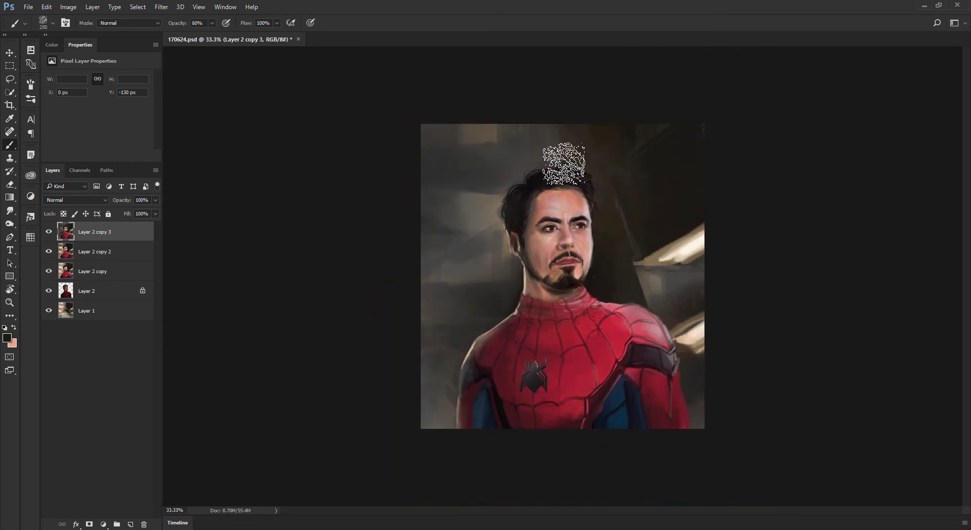
{"action": "key", "text": "ctrl+plus"}
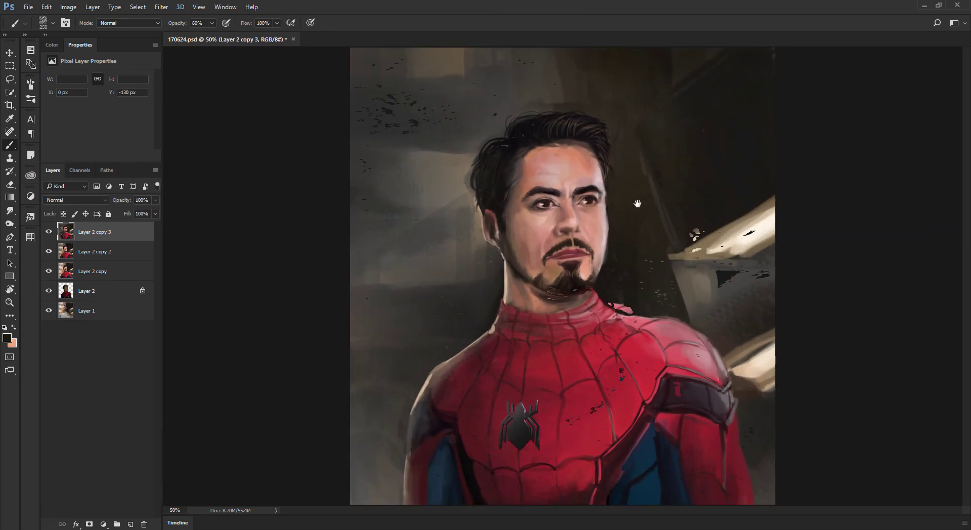
{"action": "scroll", "coordinate": [612, 276], "scroll_direction": "down", "scroll_amount": 2}
{"action": "scroll", "coordinate": [626, 199], "scroll_direction": "up", "scroll_amount": 1}
{"action": "scroll", "coordinate": [627, 200], "scroll_direction": "up", "scroll_amount": 1}
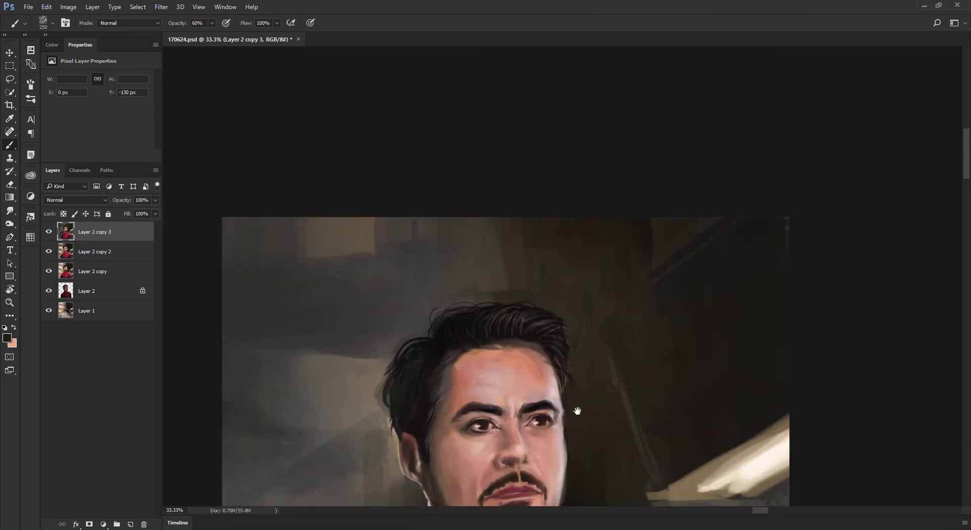
{"action": "key", "text": "bracketleft"}
{"action": "key", "text": "bracketleft"}
{"action": "key", "text": "bracketleft"}
{"action": "key", "text": "bracketleft"}
{"action": "key", "text": "bracketleft"}
{"action": "key", "text": "bracketleft"}
{"action": "key", "text": "bracketleft"}
{"action": "key", "text": "bracketleft"}
{"action": "key", "text": "bracketleft"}
{"action": "key", "text": "bracketleft"}
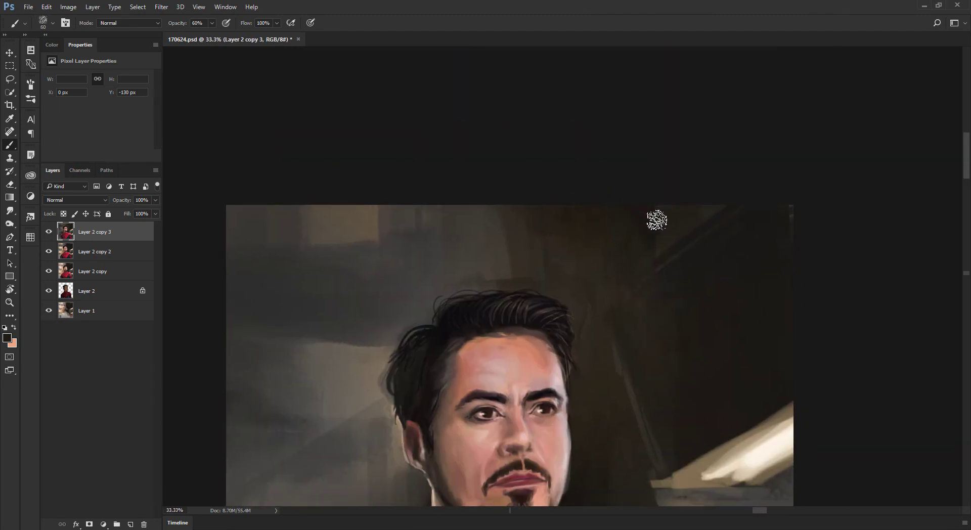
{"action": "key", "text": "bracketright"}
{"action": "key", "text": "bracketright"}
{"action": "key", "text": "bracketright"}
{"action": "key", "text": "bracketright"}
{"action": "key", "text": "bracketright"}
{"action": "left_click", "coordinate": [662, 226], "text": "alt"}
{"action": "key", "text": "bracketleft"}
{"action": "key", "text": "bracketleft"}
{"action": "mouse_move", "coordinate": [656, 225]}
{"action": "left_mouse_down"}
{"action": "mouse_move", "coordinate": [658, 246]}
{"action": "mouse_move", "coordinate": [622, 126]}
{"action": "left_mouse_up"}
Add speckled cream texture along the lower edge of the upper light strip with a size 100 Brush at 60% opacity
{"action": "key", "text": "ctrl+minus"}
{"action": "scroll", "coordinate": [621, 139], "scroll_direction": "down", "scroll_amount": 2}
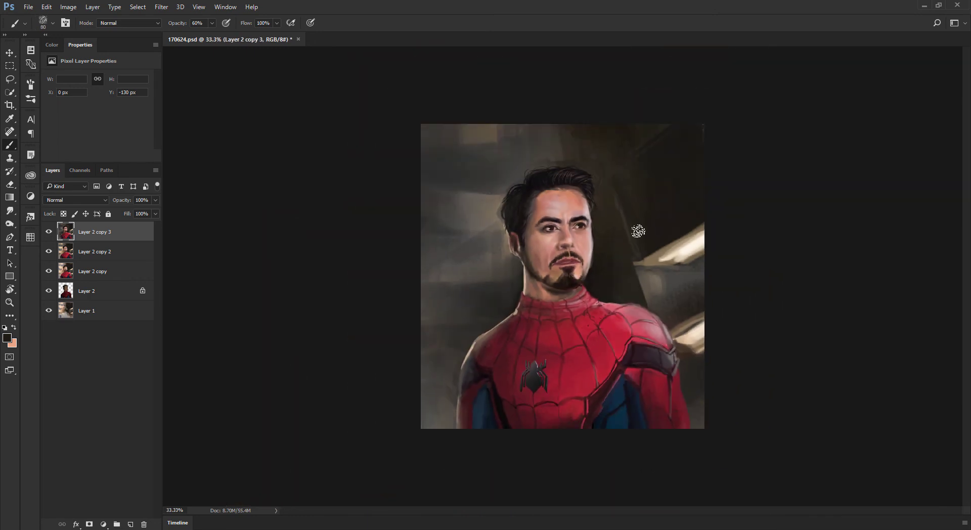
{"action": "scroll", "coordinate": [697, 263], "scroll_direction": "up", "scroll_amount": 1}
{"action": "left_click", "coordinate": [741, 231], "text": "alt"}
{"action": "key", "text": "bracketright"}
{"action": "key", "text": "bracketright"}
{"action": "left_click_drag", "start_coordinate": [714, 253], "coordinate": [734, 249]}
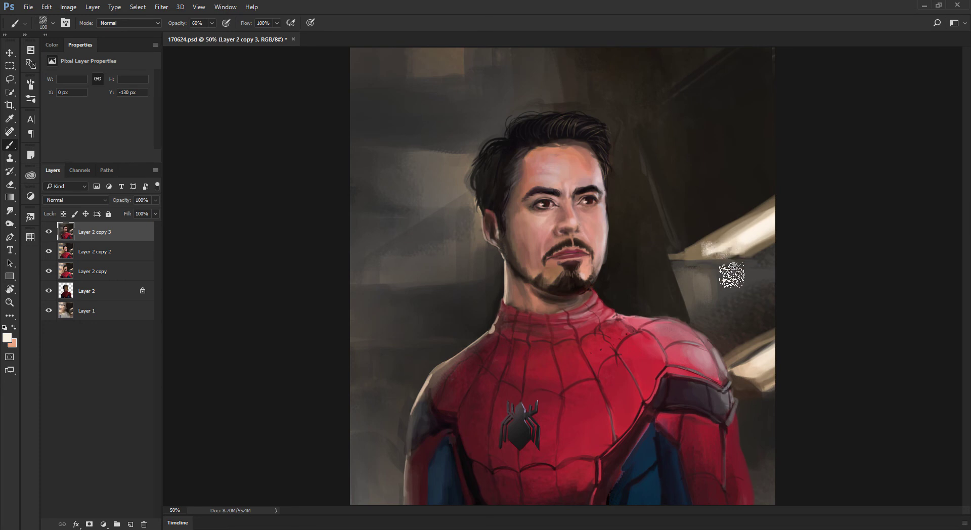
Refine the edges of the lower light strip beside the shoulder with sampled brown and dark tones at 60% opacity
{"action": "left_click", "coordinate": [757, 364], "text": "alt"}
{"action": "left_click", "coordinate": [750, 350], "text": "alt"}
{"action": "key", "text": "bracketleft"}
{"action": "key", "text": "bracketleft"}
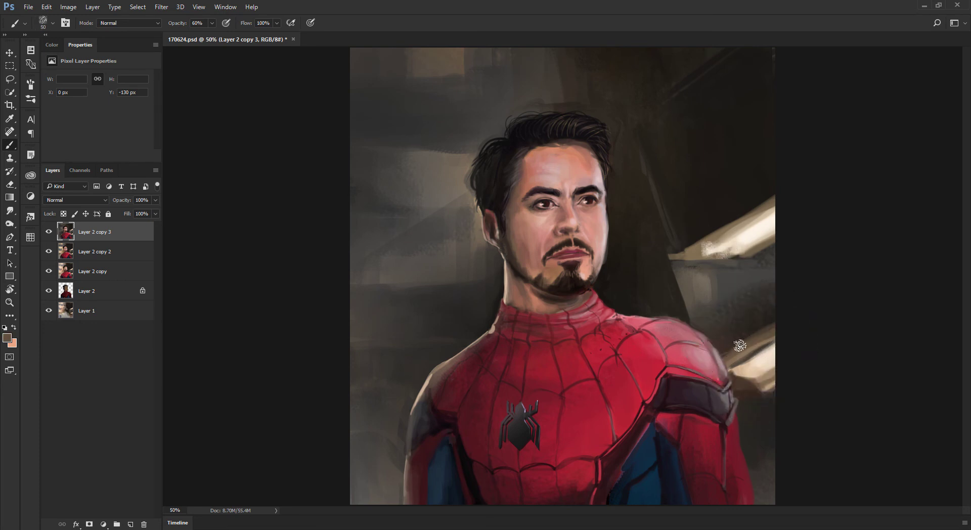
{"action": "left_click", "coordinate": [743, 337], "text": "alt"}
{"action": "key", "text": "bracketright"}
{"action": "key", "text": "bracketright"}
{"action": "key", "text": "bracketright"}
Set the foreground colour to pale blue, #dbe9ff
{"action": "key", "text": "ctrl+plus"}
{"action": "left_click_drag", "start_coordinate": [643, 316], "coordinate": [504, 289]}
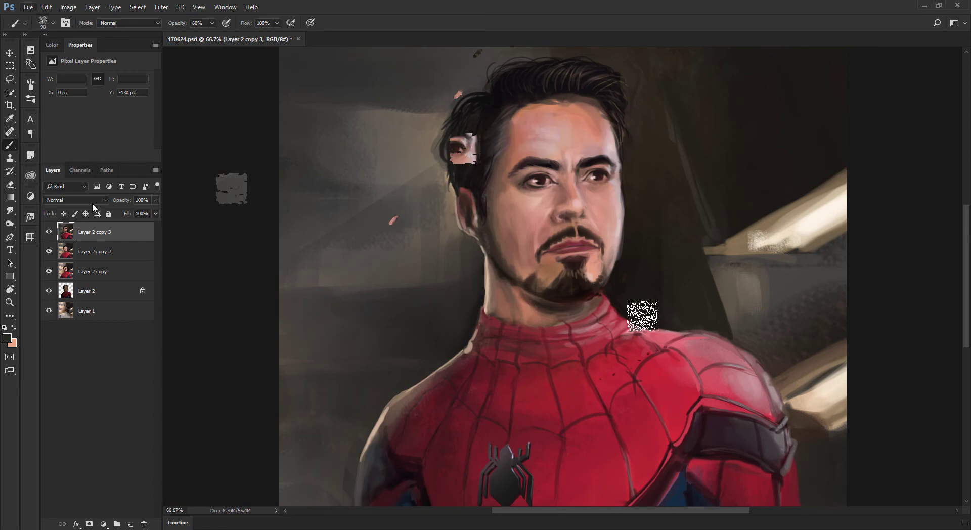
{"action": "left_click", "coordinate": [5, 335]}
{"action": "left_click", "coordinate": [448, 182]}
{"action": "left_click_drag", "start_coordinate": [348, 142], "coordinate": [337, 106]}
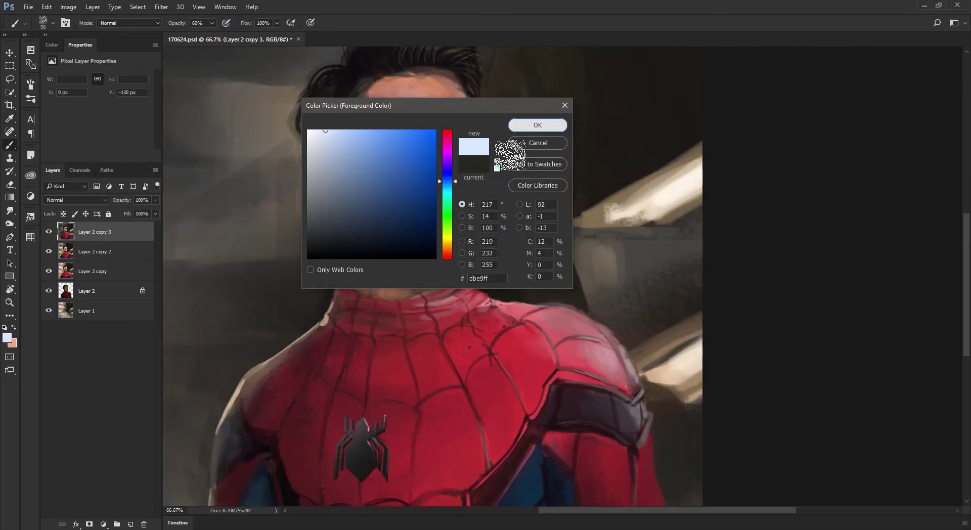
{"action": "left_click", "coordinate": [537, 125]}
Try pale blue highlights on the sleeve with a size 100 Brush at 10% opacity, and undo the last strokes
{"action": "left_click_drag", "start_coordinate": [453, 79], "coordinate": [527, 253]}
{"action": "left_click_drag", "start_coordinate": [575, 310], "coordinate": [582, 344]}
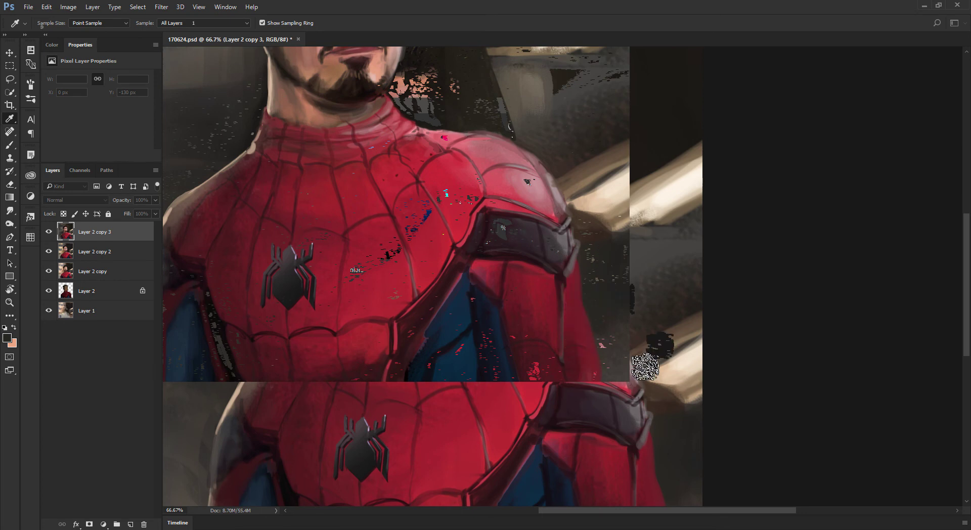
{"action": "key", "text": "b"}
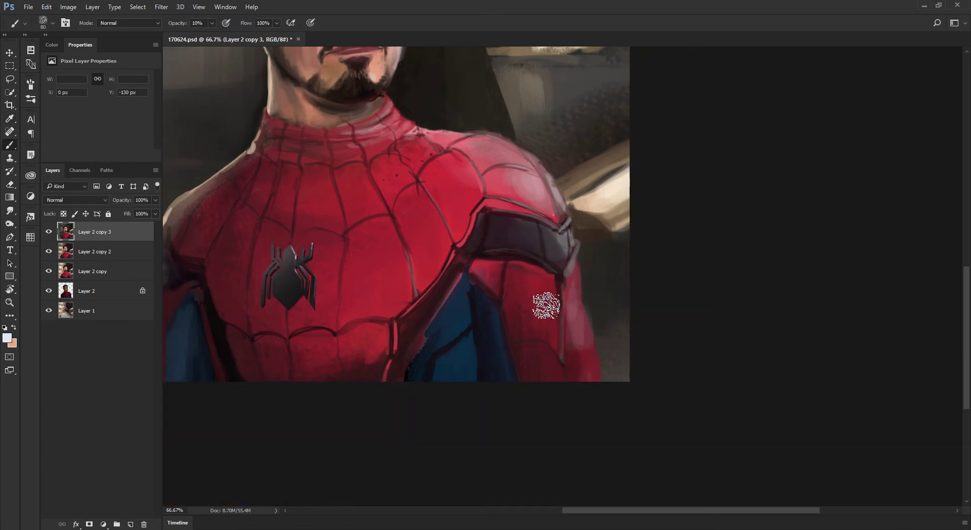
{"action": "key", "text": "bracketright"}
{"action": "key", "text": "bracketright"}
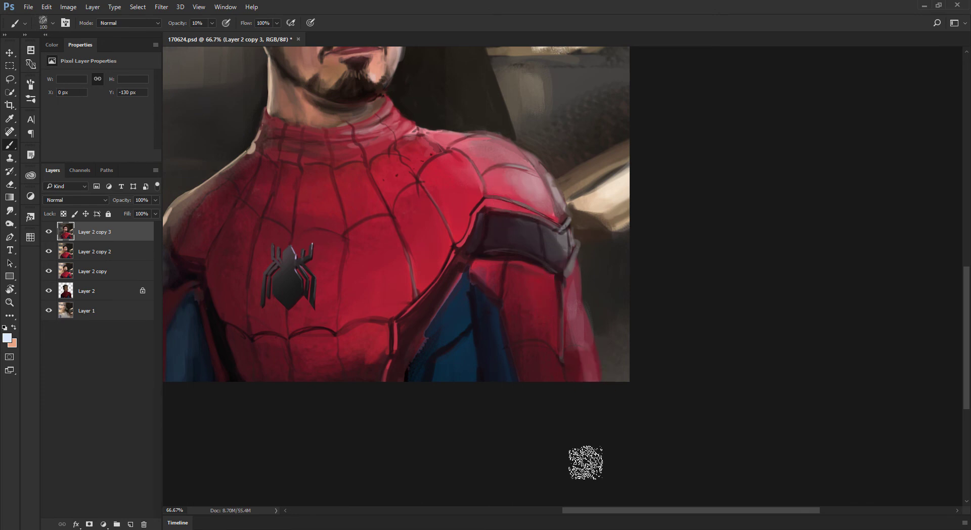
{"action": "key", "text": "alt+space"}
{"action": "key", "text": "Escape"}
{"action": "key", "text": "ctrl+alt+z"}
{"action": "key", "text": "ctrl+alt+z"}
{"action": "key", "text": "ctrl+alt+z"}
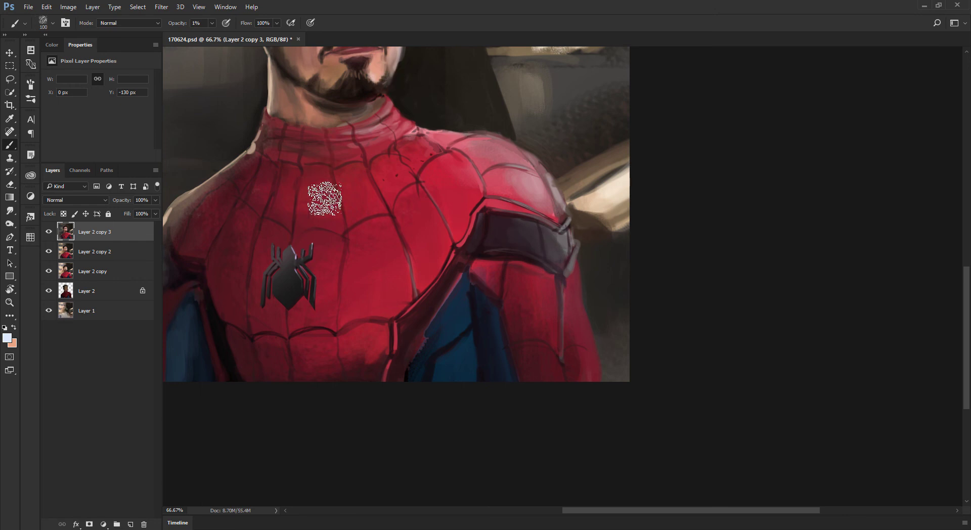
Glaze a faint pale blue sheen over the chest and shoulder with a size 125 Brush at 1% opacity
{"action": "key", "text": "ctrl+minus"}
{"action": "key", "text": "bracketright"}
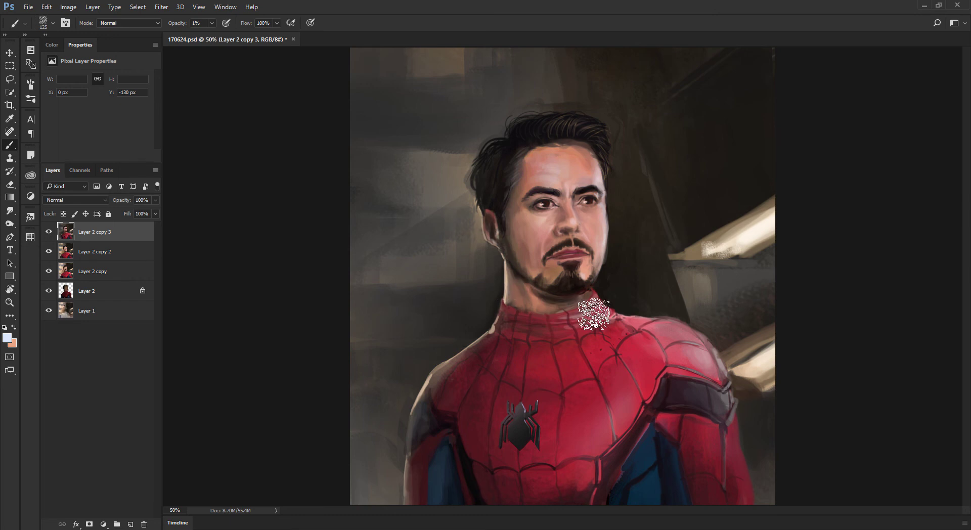
{"action": "key", "text": "bracketleft"}
{"action": "key", "text": "bracketright"}
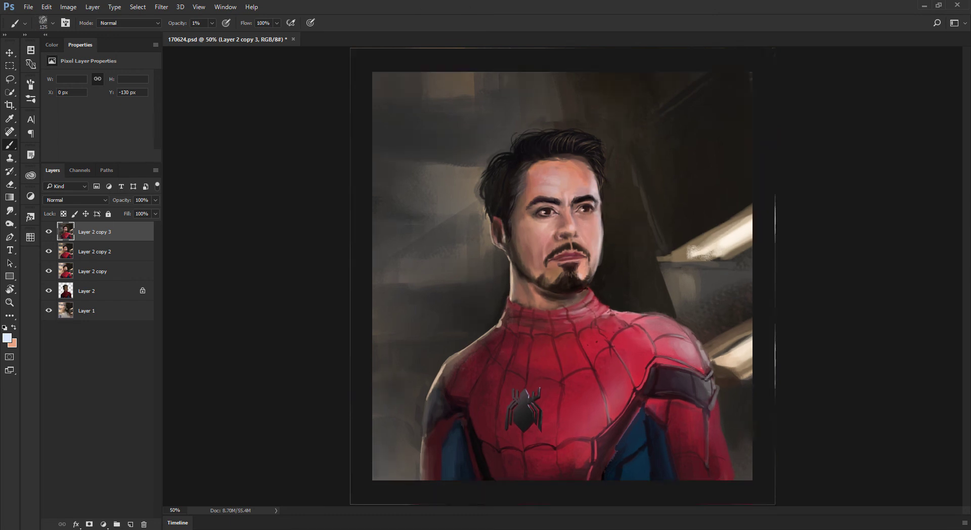
Flip the whole portrait horizontally to check its proportions
{"action": "key", "text": "ctrl+minus"}
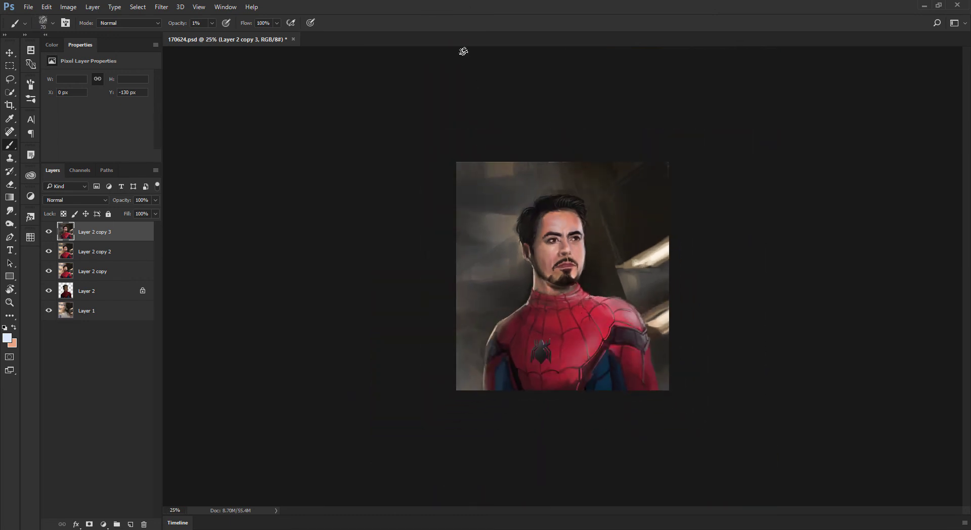
{"action": "key", "text": "ctrl+minus"}
{"action": "key", "text": "ctrl+minus"}
{"action": "key", "text": "ctrl+plus"}
{"action": "key", "text": "ctrl+plus"}
{"action": "key", "text": "ctrl+minus"}
{"action": "key", "text": "ctrl+shift+h"}
{"action": "key", "text": "ctrl+plus"}
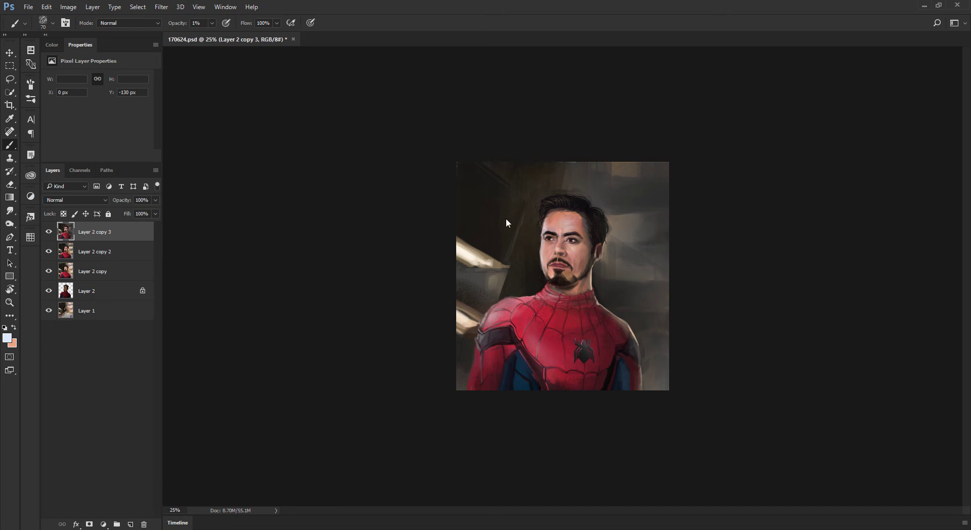
Crop the artwork to the current canvas bounds
{"action": "key", "text": "ctrl+shift+x"}
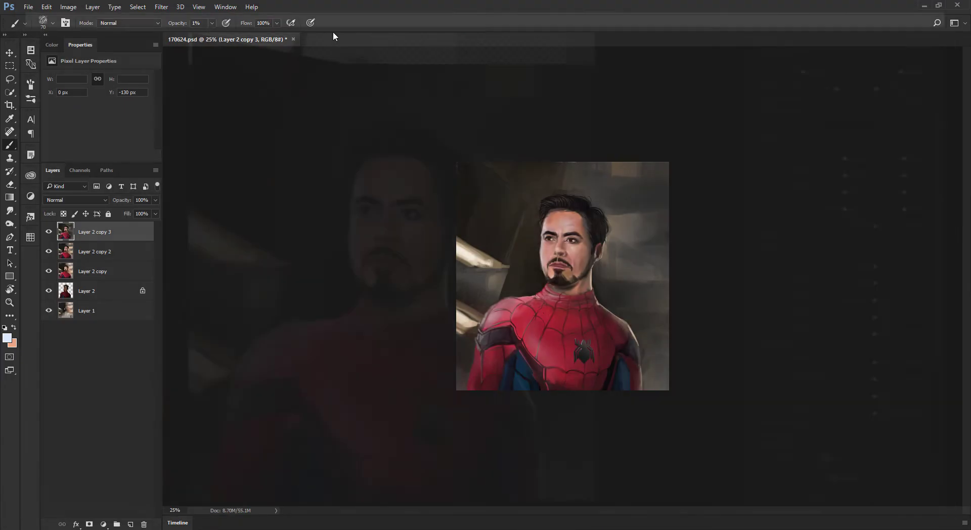
{"action": "key", "text": "c"}
{"action": "key", "text": "Return"}
{"action": "key", "text": "v"}
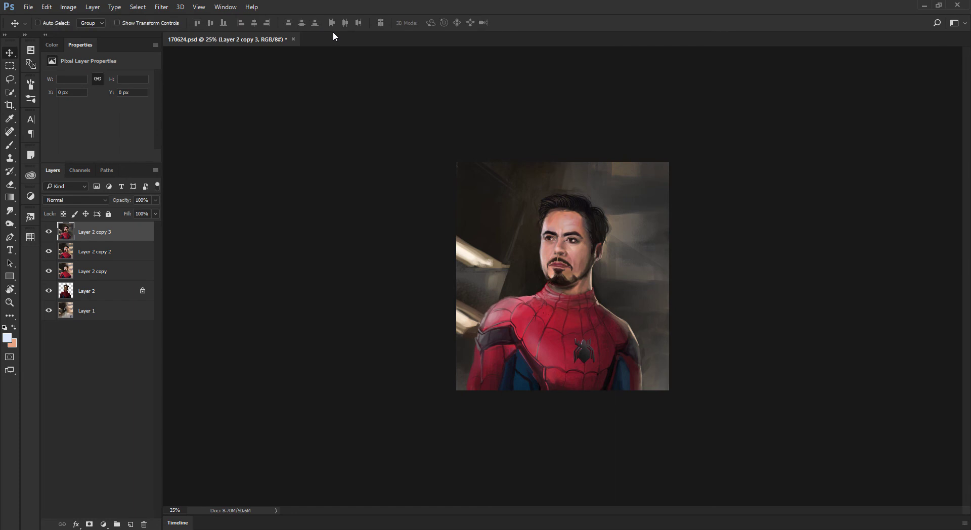
{"action": "key", "text": "c"}
Open Liquify and reshape the hair and head outline with a Forward Warp brush, size 700 to 900
{"action": "key", "text": "ctrl+shift+x"}
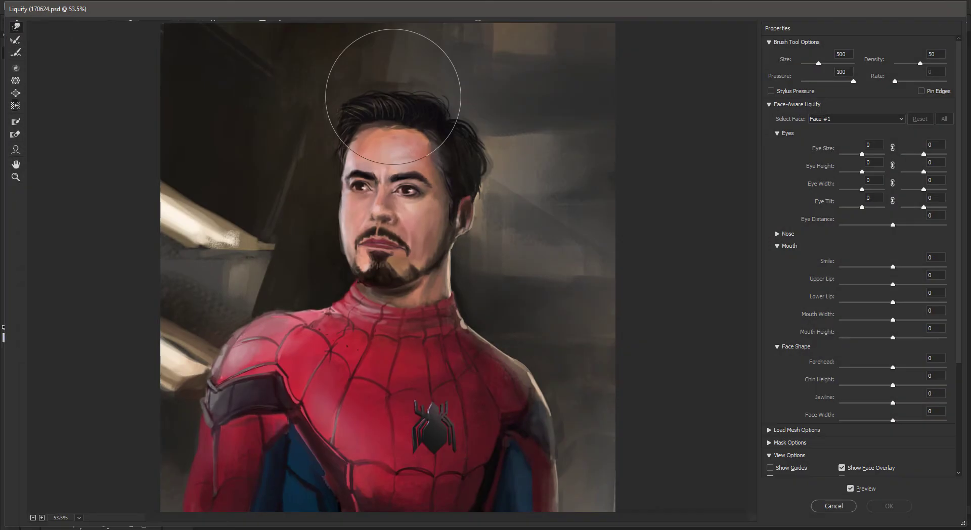
{"action": "key", "text": "bracketright"}
{"action": "key", "text": "bracketright"}
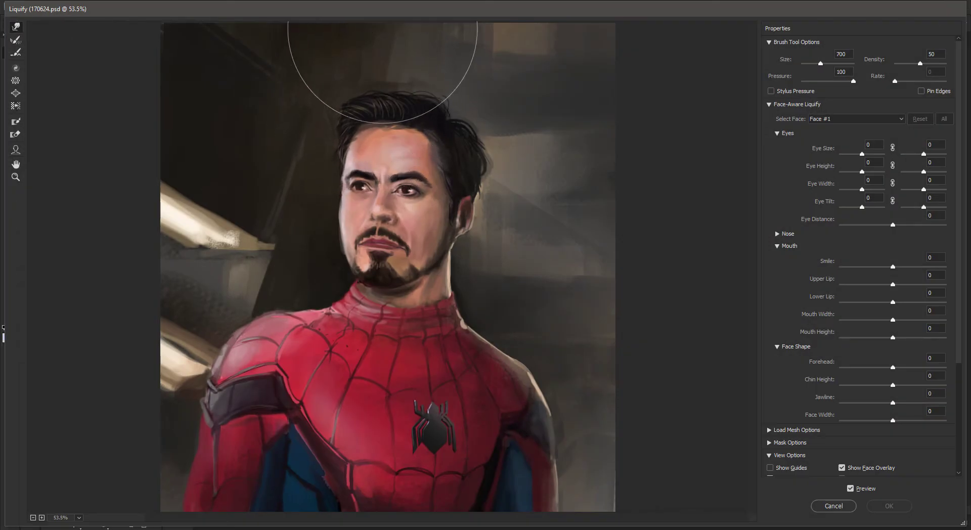
{"action": "key", "text": "bracketright"}
{"action": "left_click_drag", "start_coordinate": [360, 92], "coordinate": [420, 82]}
{"action": "key", "text": "ctrl+minus"}
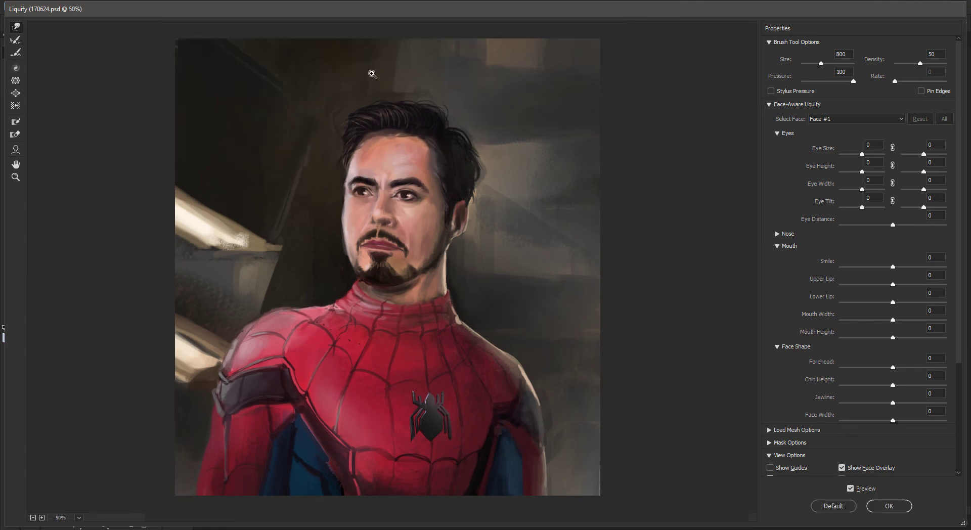
{"action": "key", "text": "bracketright"}
{"action": "key", "text": "bracketright"}
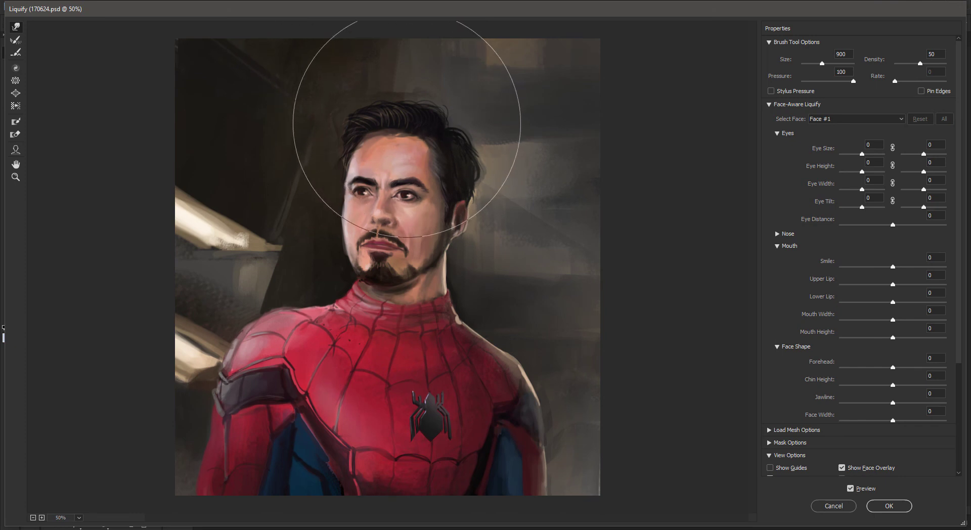
{"action": "key", "text": "bracketleft"}
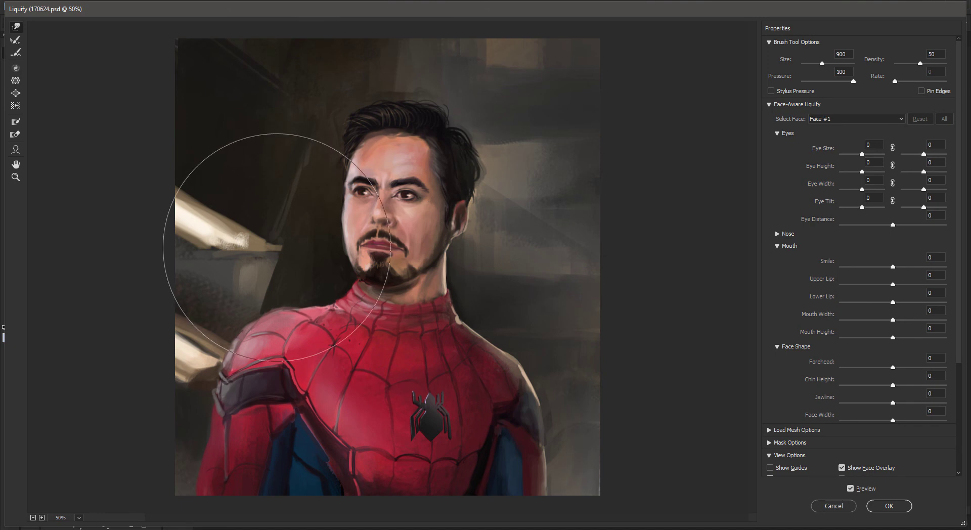
Adjust the shoulder slope and collar area in Liquify with the Forward Warp brush reduced from size 500 to 300
{"action": "key", "text": "bracketleft"}
{"action": "key", "text": "bracketleft"}
{"action": "key", "text": "bracketleft"}
{"action": "key", "text": "bracketleft"}
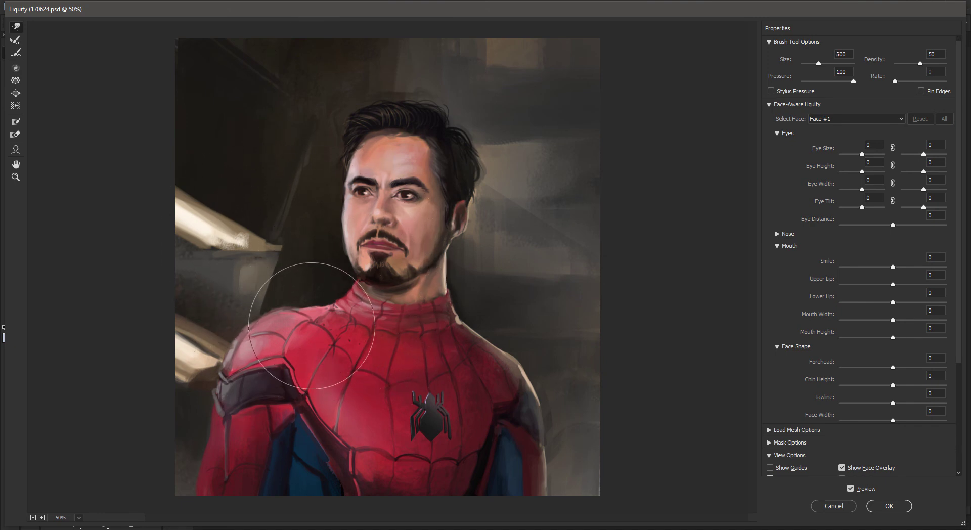
{"action": "key", "text": "bracketleft"}
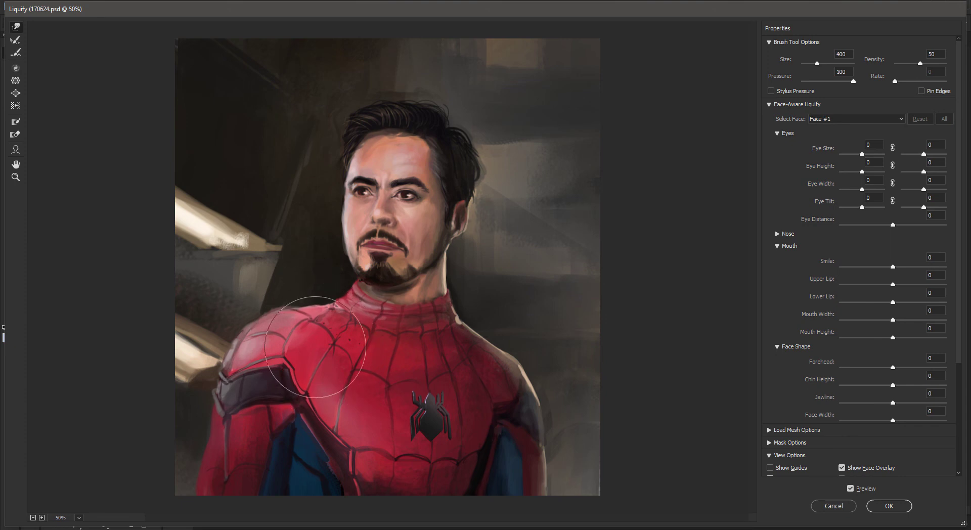
{"action": "key", "text": "bracketleft"}
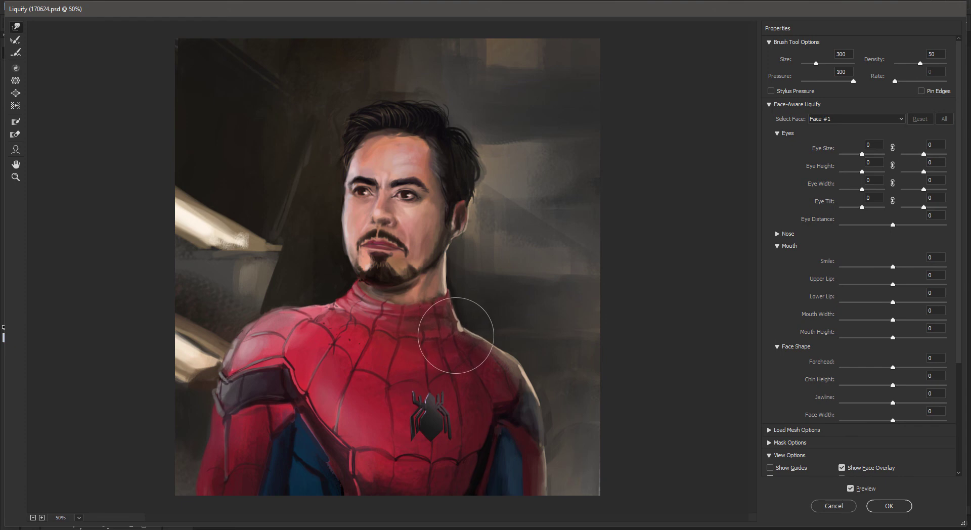
Warp the collar edge and chest web lines with a size 200 to 300 brush and apply the Liquify changes
{"action": "key", "text": "bracketleft"}
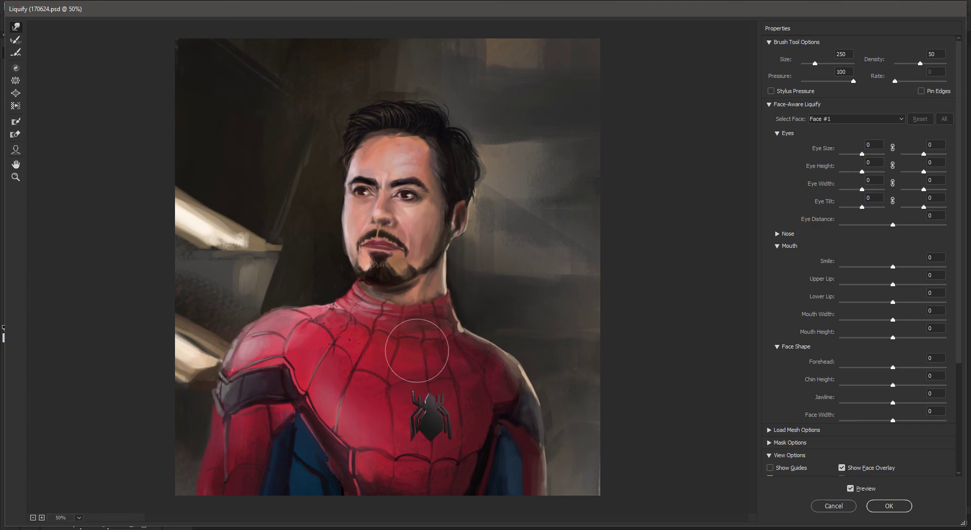
{"action": "key", "text": "bracketleft"}
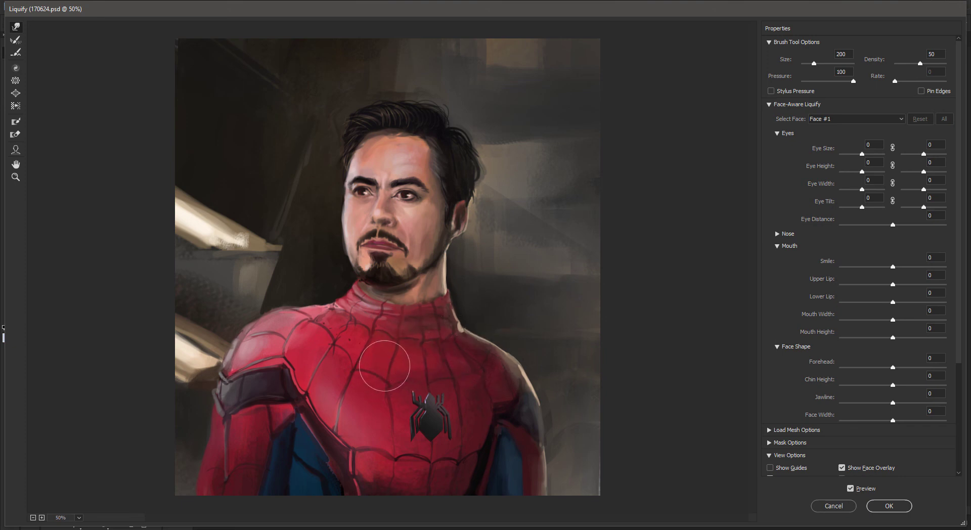
{"action": "key", "text": "bracketleft"}
{"action": "key", "text": "bracketright"}
{"action": "key", "text": "bracketright"}
{"action": "key", "text": "bracketright"}
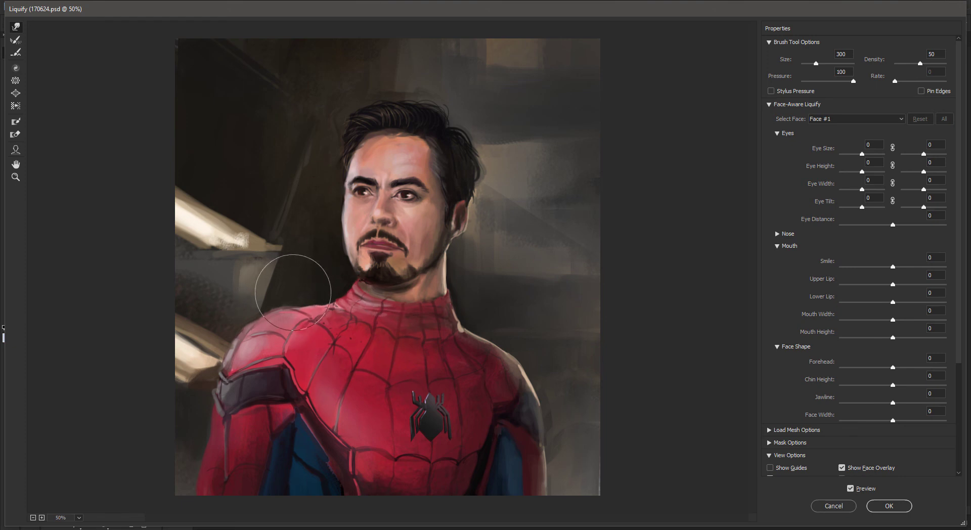
{"action": "key", "text": "Return"}
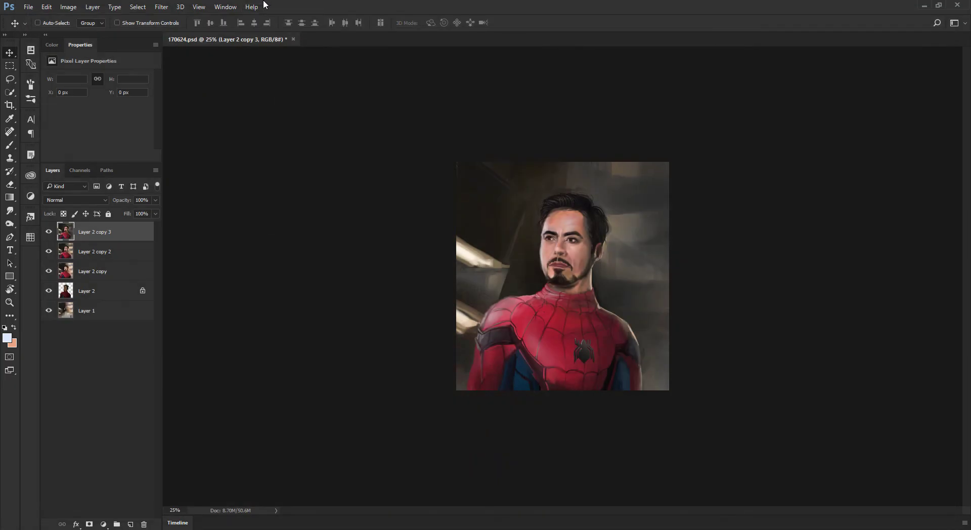
Compare the portrait before and after the Liquify changes
{"action": "key", "text": "ctrl+z"}
{"action": "key", "text": "ctrl+z"}
{"action": "key", "text": "ctrl+plus"}
{"action": "key", "text": "ctrl+plus"}
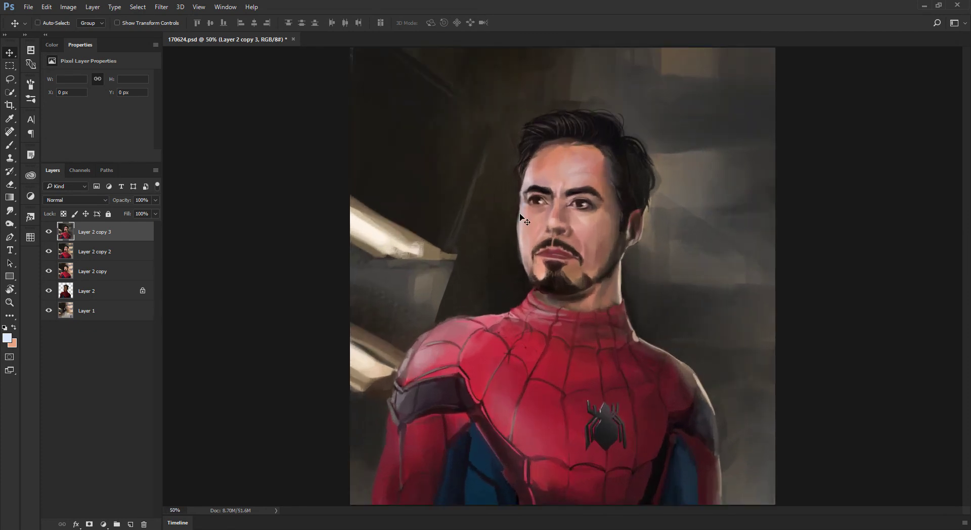
Paint a diagonal grey beam in the dark background beside the face with the Brush at 30% opacity
{"action": "key", "text": "b"}
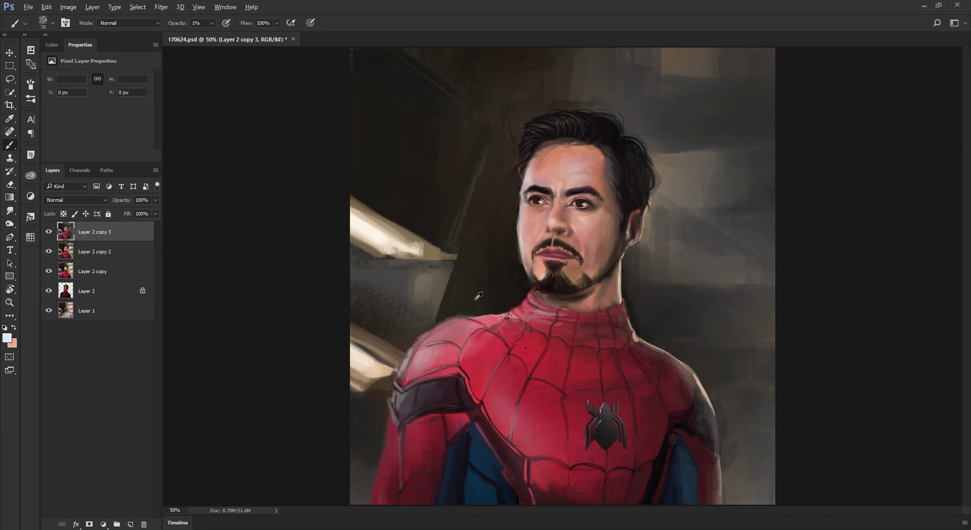
{"action": "left_click", "coordinate": [444, 274], "text": "alt"}
{"action": "key", "text": "bracketleft"}
{"action": "key", "text": "bracketleft"}
{"action": "key", "text": "bracketleft"}
{"action": "key", "text": "3"}
{"action": "left_click_drag", "start_coordinate": [491, 164], "coordinate": [450, 275]}
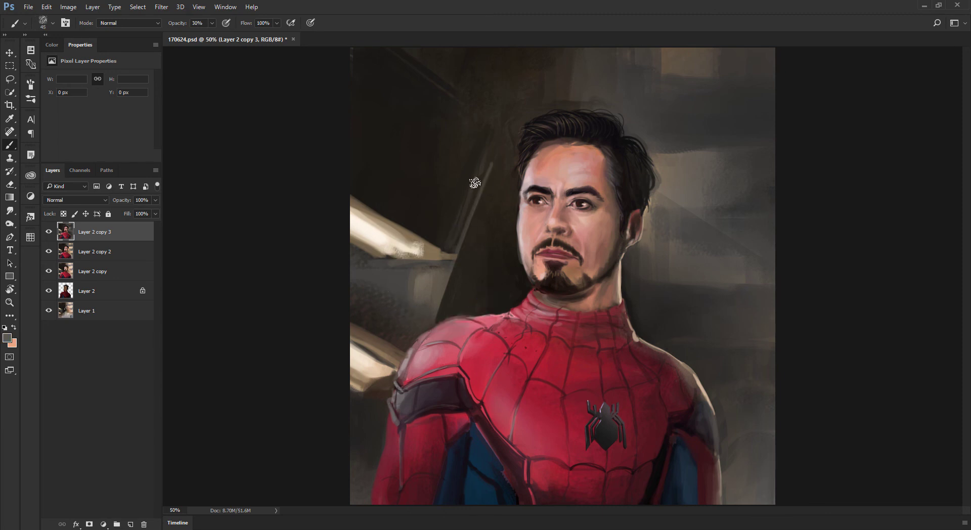
Blend the diagonal beam into the dark background above the shoulder with sampled browns at 20 to 30% opacity
{"action": "left_click", "coordinate": [498, 150], "text": "alt"}
{"action": "left_click", "coordinate": [448, 289], "text": "alt"}
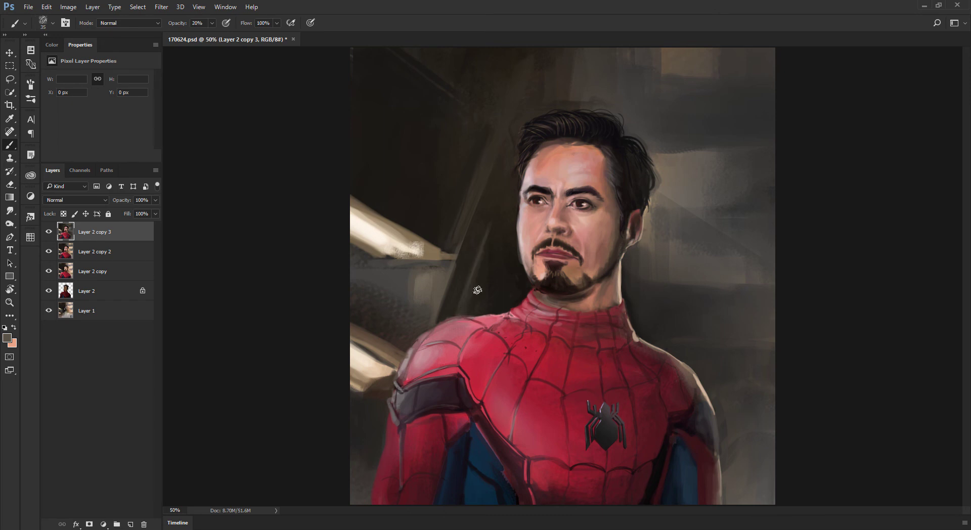
{"action": "left_click", "coordinate": [499, 232], "text": "alt"}
{"action": "key", "text": "bracketright"}
{"action": "left_click", "coordinate": [501, 288], "text": "alt"}
{"action": "key", "text": "bracketright"}
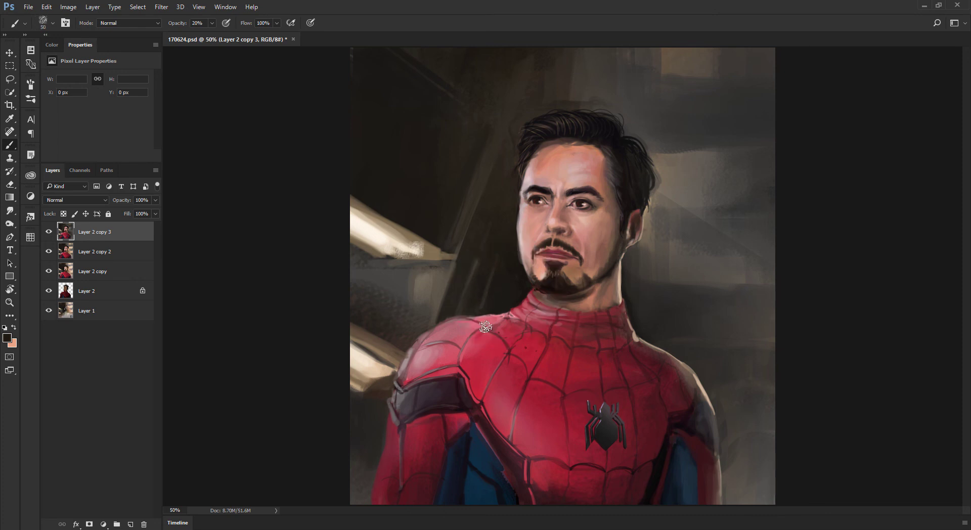
{"action": "key", "text": "ctrl+minus"}
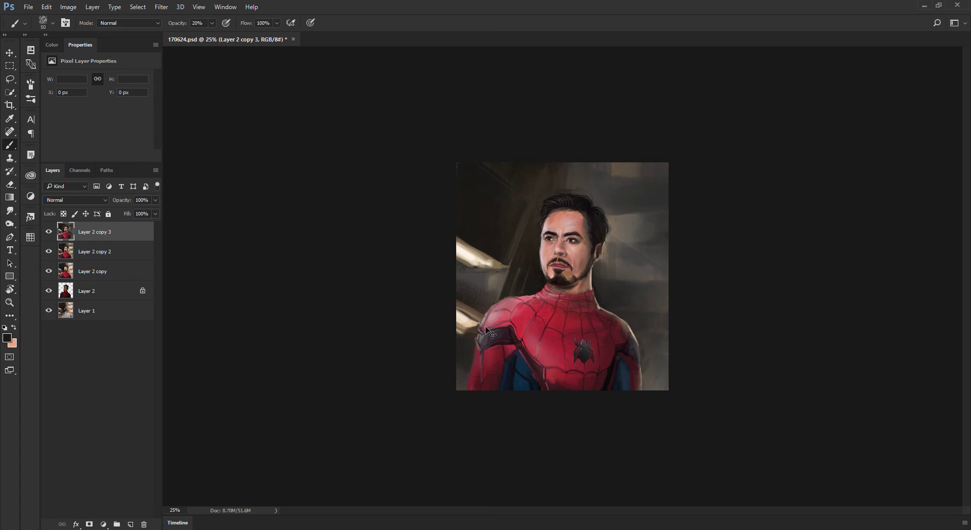
{"action": "key", "text": "ctrl+plus"}
{"action": "key", "text": "bracketright"}
{"action": "key", "text": "bracketright"}
{"action": "key", "text": "3"}
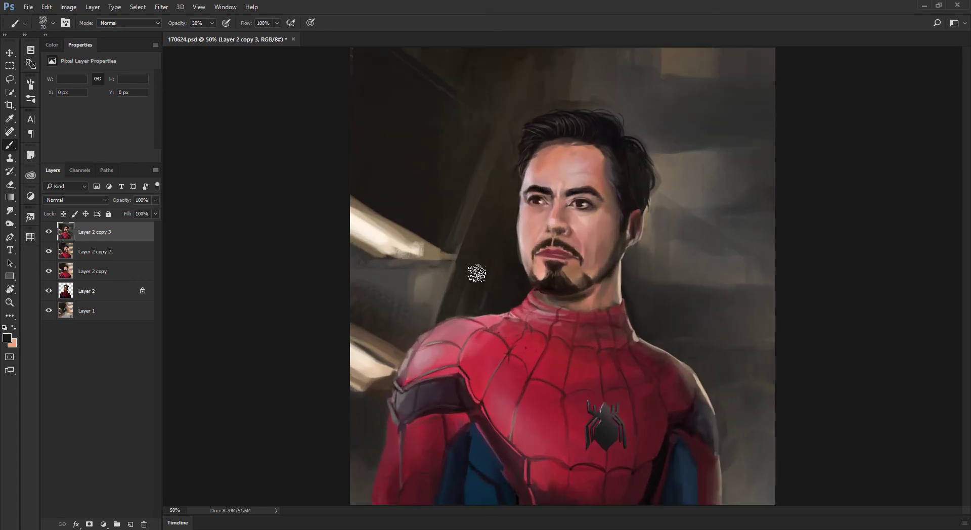
Darken the lower part of the grey background panel between the light strips with a size 40 brush
{"action": "key", "text": "alt"}
{"action": "key", "text": "bracketleft"}
{"action": "key", "text": "bracketleft"}
{"action": "key", "text": "bracketleft"}
{"action": "left_click_drag", "start_coordinate": [383, 287], "coordinate": [373, 290]}
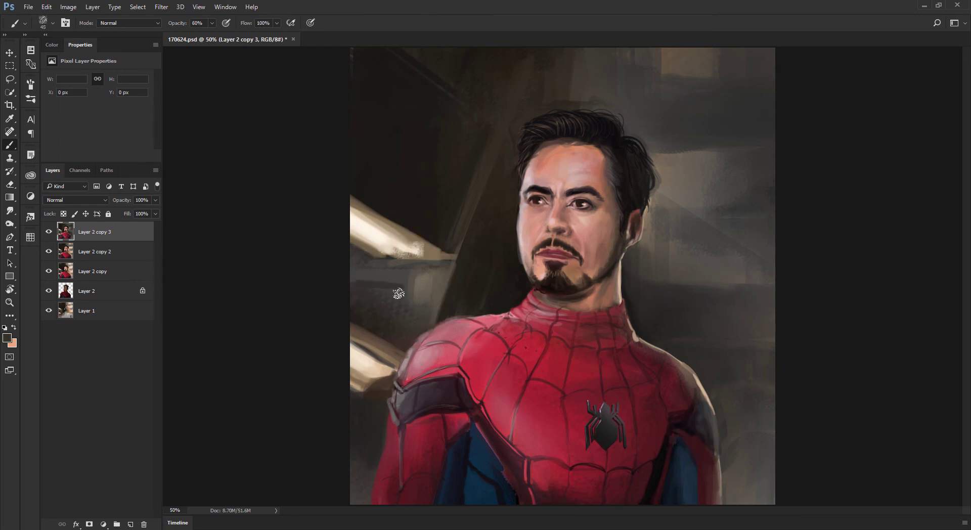
Paint edges and texture on the grey panel below the upper light strip with sampled tones at 60% opacity
{"action": "left_click", "coordinate": [402, 309], "text": "alt"}
{"action": "key", "text": "bracketleft"}
{"action": "key", "text": "bracketleft"}
{"action": "left_click", "coordinate": [386, 307], "text": "alt"}
{"action": "left_click", "coordinate": [362, 268], "text": "alt"}
{"action": "key", "text": "bracketright"}
{"action": "mouse_move", "coordinate": [360, 266]}
{"action": "left_mouse_down"}
{"action": "mouse_move", "coordinate": [351, 265]}
{"action": "mouse_move", "coordinate": [398, 274]}
{"action": "left_mouse_up"}
{"action": "left_click", "coordinate": [410, 278], "text": "alt"}
Smooth the dark background behind the light strips with a sampled dark brown and a size 300 brush at 60% opacity
{"action": "left_click", "coordinate": [471, 132], "text": "alt"}
{"action": "key", "text": "bracketright"}
{"action": "key", "text": "bracketright"}
{"action": "key", "text": "bracketright"}
{"action": "key", "text": "bracketright"}
{"action": "key", "text": "bracketright"}
{"action": "key", "text": "bracketright"}
{"action": "key", "text": "bracketright"}
{"action": "key", "text": "bracketright"}
{"action": "key", "text": "bracketright"}
{"action": "key", "text": "ctrl+minus"}
{"action": "key", "text": "ctrl+minus"}
{"action": "key", "text": "ctrl+minus"}
{"action": "key", "text": "ctrl+plus"}
{"action": "key", "text": "ctrl+plus"}
{"action": "key", "text": "ctrl+plus"}
{"action": "key", "text": "bracketright"}
{"action": "key", "text": "bracketright"}
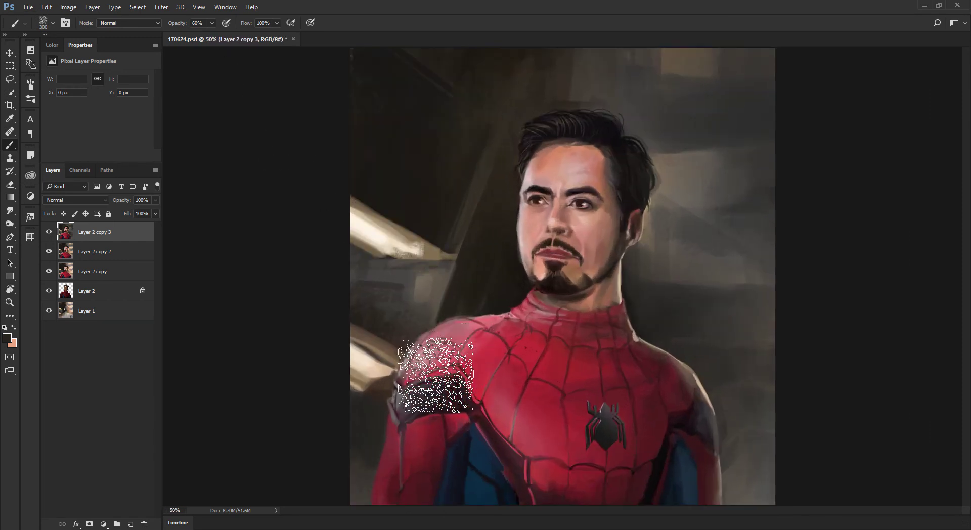
Refine the suit's shoulder and collar edge with sampled red and pinkish tones using a size 25 brush at 80% opacity
{"action": "left_click", "coordinate": [571, 402], "text": "alt"}
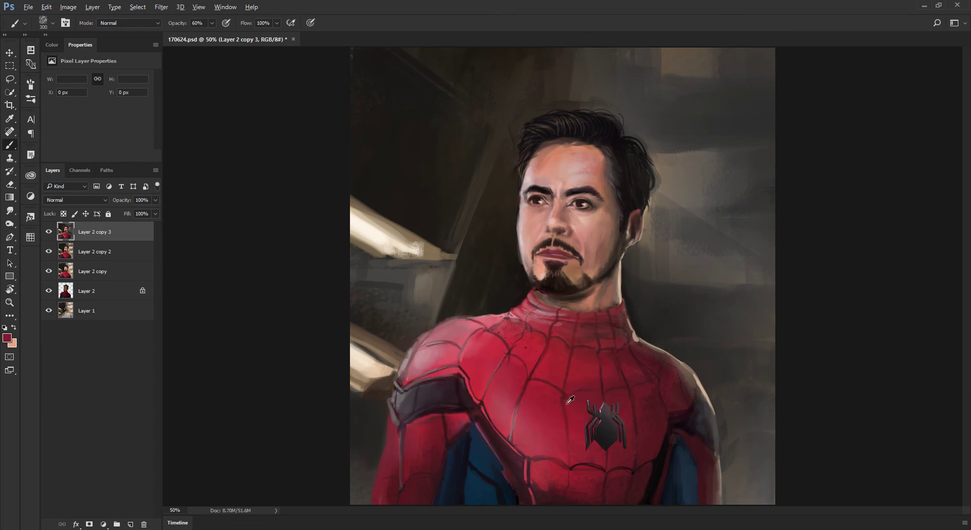
{"action": "key", "text": "bracketleft"}
{"action": "key", "text": "bracketleft"}
{"action": "key", "text": "bracketleft"}
{"action": "key", "text": "bracketleft"}
{"action": "key", "text": "bracketleft"}
{"action": "key", "text": "bracketleft"}
{"action": "key", "text": "bracketleft"}
{"action": "key", "text": "bracketleft"}
{"action": "key", "text": "bracketleft"}
{"action": "key", "text": "bracketleft"}
{"action": "key", "text": "bracketleft"}
{"action": "key", "text": "bracketleft"}
{"action": "key", "text": "bracketleft"}
{"action": "key", "text": "bracketleft"}
{"action": "key", "text": "bracketleft"}
{"action": "key", "text": "8"}
{"action": "key", "text": "bracketright"}
{"action": "left_click", "coordinate": [486, 327], "text": "alt"}
{"action": "left_click", "coordinate": [422, 333], "text": "alt"}
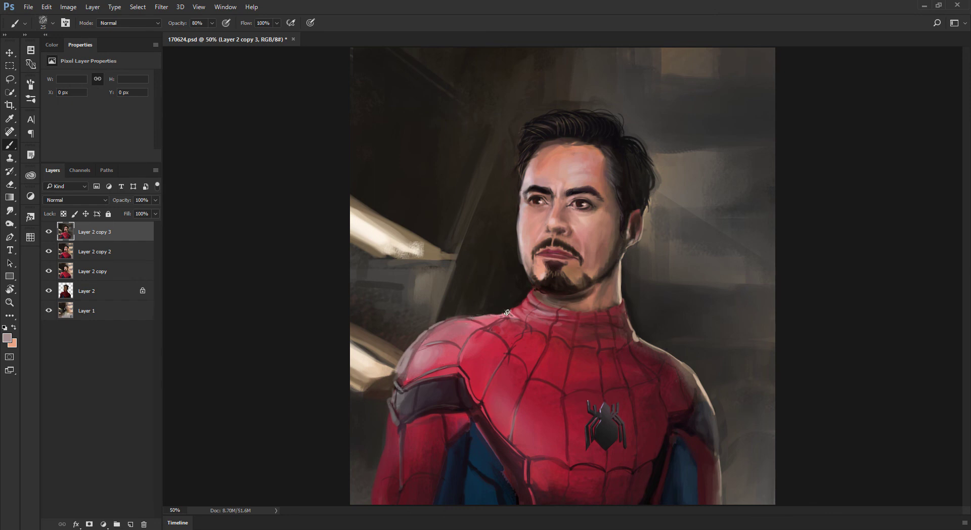
Paint a dark navy shadow under the armpit beside the blue side panel at 30% opacity
{"action": "key", "text": "ctrl+minus"}
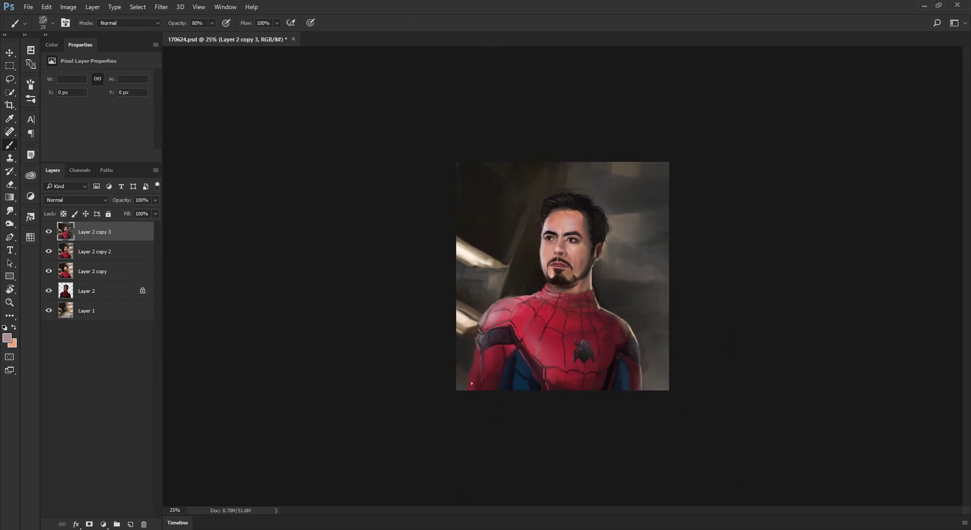
{"action": "key", "text": "ctrl+minus"}
{"action": "key", "text": "ctrl+plus"}
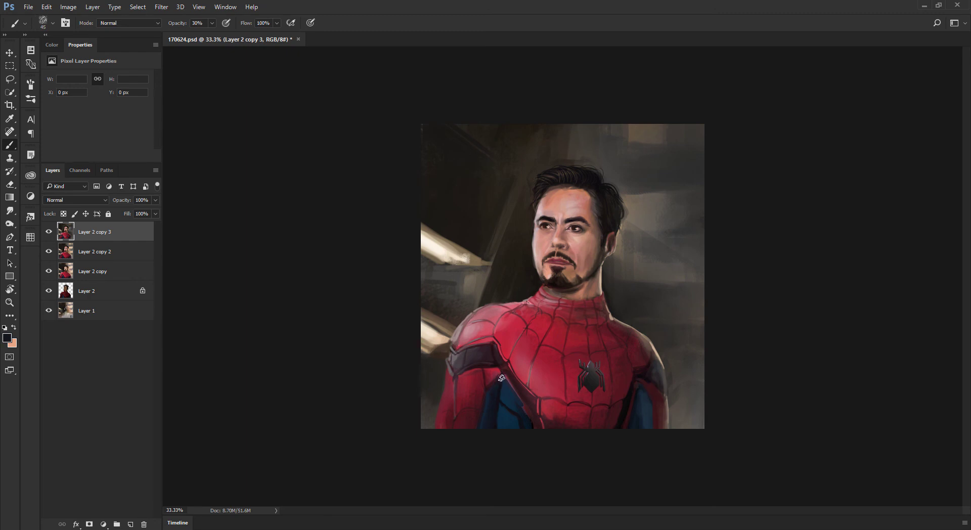
{"action": "key", "text": "ctrl+plus"}
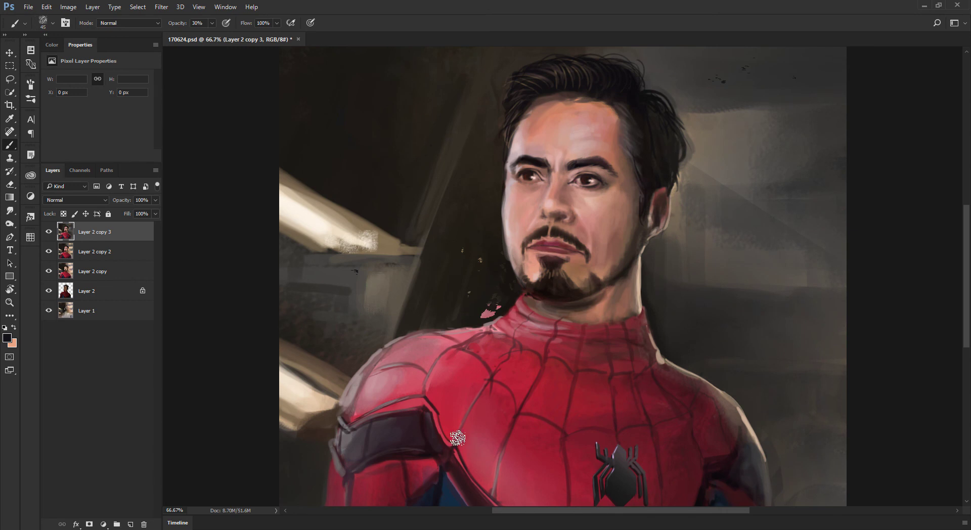
{"action": "key", "text": "ctrl+minus"}
{"action": "mouse_move", "coordinate": [491, 382]}
{"action": "left_mouse_down"}
{"action": "mouse_move", "coordinate": [483, 365]}
{"action": "mouse_move", "coordinate": [465, 382]}
{"action": "left_mouse_up"}
Refine the shading between the sleeve and the blue side panel with sampled navy and a size 40 to 45 brush
{"action": "key", "text": "ctrl+plus"}
{"action": "key", "text": "["}
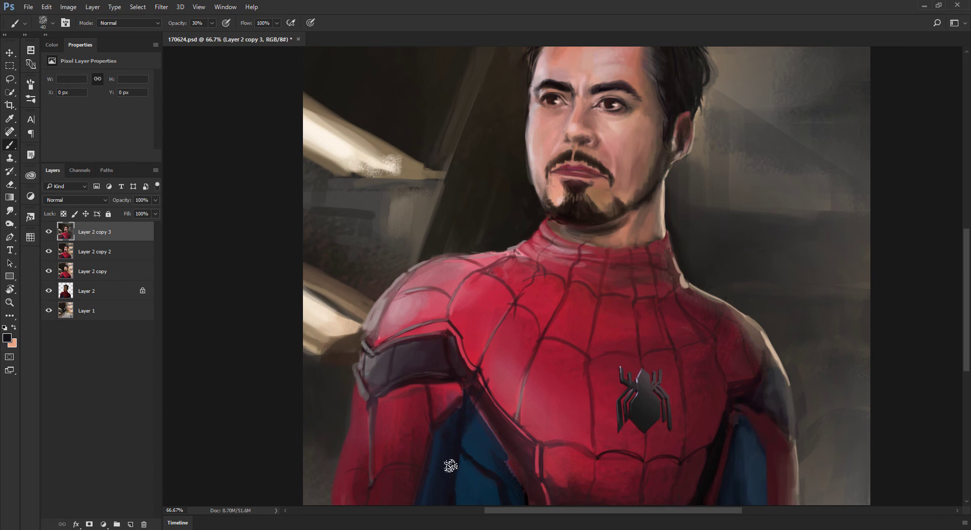
{"action": "key", "text": "bracketright"}
{"action": "left_click_drag", "start_coordinate": [462, 416], "coordinate": [485, 331]}
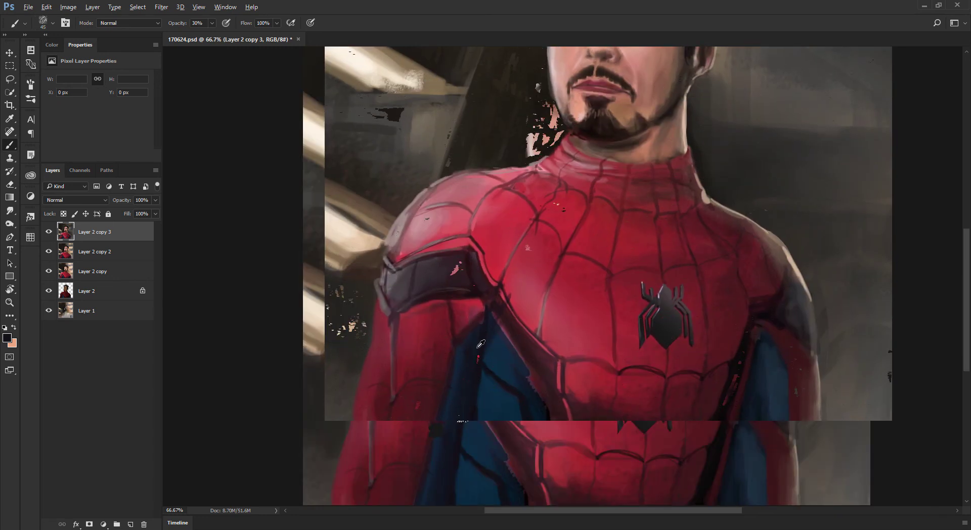
{"action": "left_click", "coordinate": [447, 360], "text": "alt"}
{"action": "key", "text": "bracketleft"}
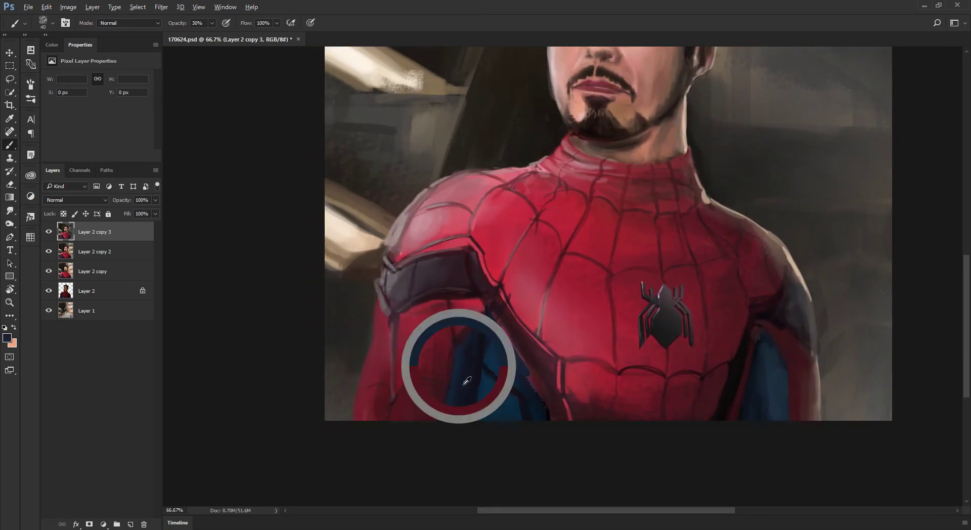
Brighten the suit's shoulder with the Dodge tool, range Highlights, exposure 10%, protecting tones
{"action": "key", "text": "ctrl+minus"}
{"action": "key", "text": "ctrl+minus"}
{"action": "key", "text": "ctrl+minus"}
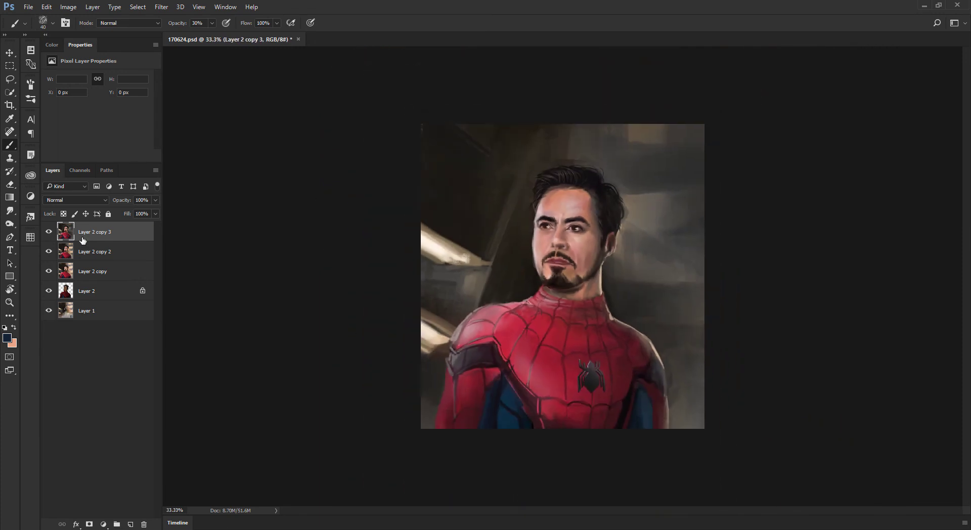
{"action": "mouse_move", "coordinate": [9, 210]}
{"action": "left_mouse_down"}
{"action": "mouse_move", "coordinate": [42, 213]}
{"action": "mouse_move", "coordinate": [10, 223]}
{"action": "mouse_move", "coordinate": [40, 223]}
{"action": "left_mouse_up"}
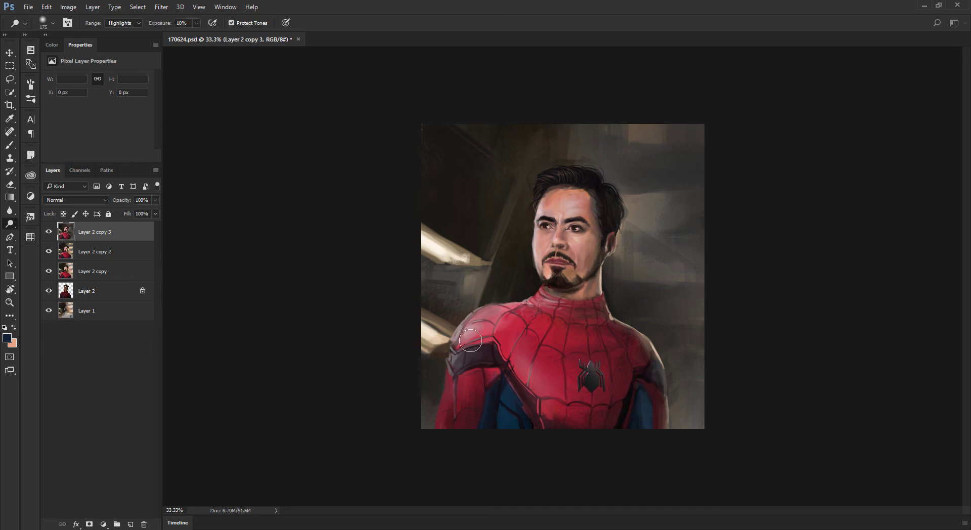
{"action": "key", "text": "bracketright"}
Soften the red shading across the chest and shoulder with sampled suit reds and a size 60 to 70 brush at 30% opacity
{"action": "key", "text": "b"}
{"action": "left_click", "coordinate": [560, 371], "text": "alt"}
{"action": "key", "text": "bracketright"}
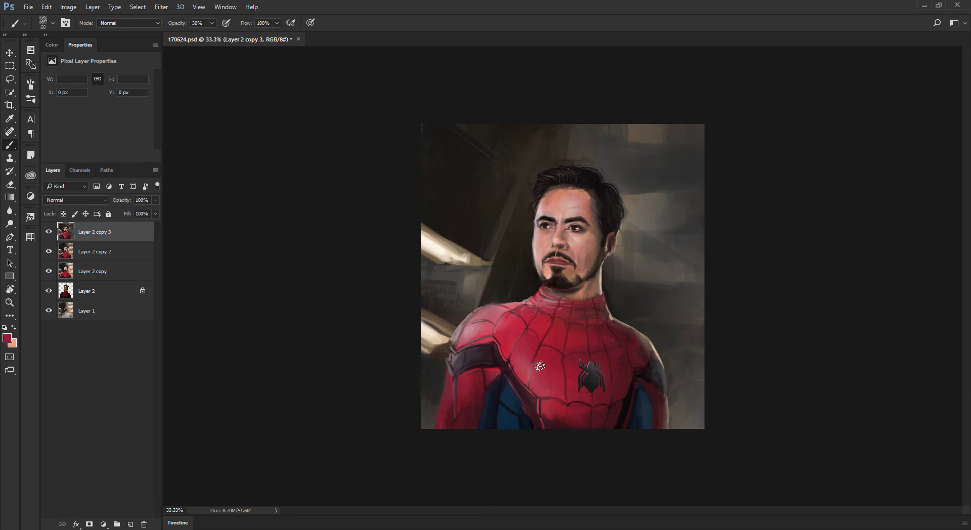
{"action": "left_click", "coordinate": [533, 342], "text": "alt"}
{"action": "left_click", "coordinate": [532, 340], "text": "alt"}
{"action": "left_click", "coordinate": [516, 326], "text": "alt"}
{"action": "key", "text": "bracketright"}
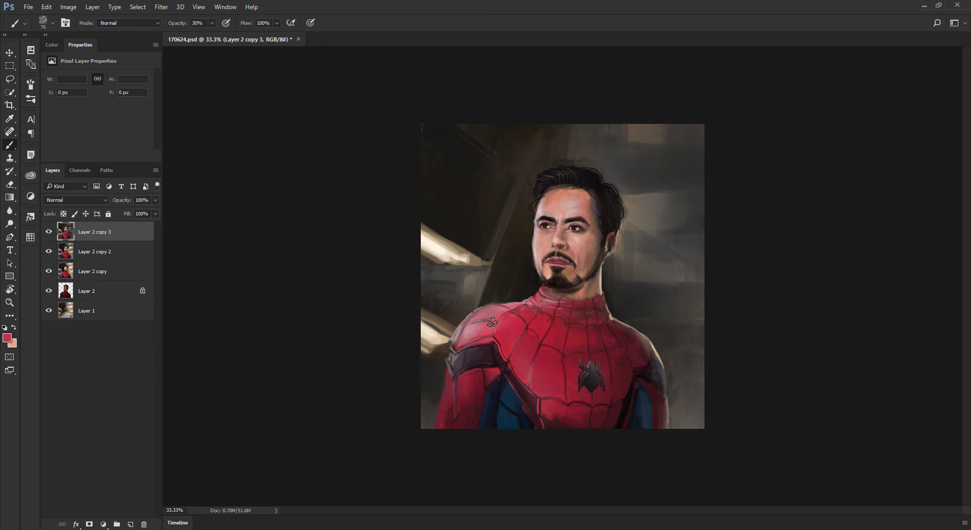
{"action": "left_click", "coordinate": [470, 330], "text": "alt"}
Flip the canvas horizontally to check the portrait's proportions
{"action": "key", "text": "ctrl+minus"}
{"action": "key", "text": "ctrl+minus"}
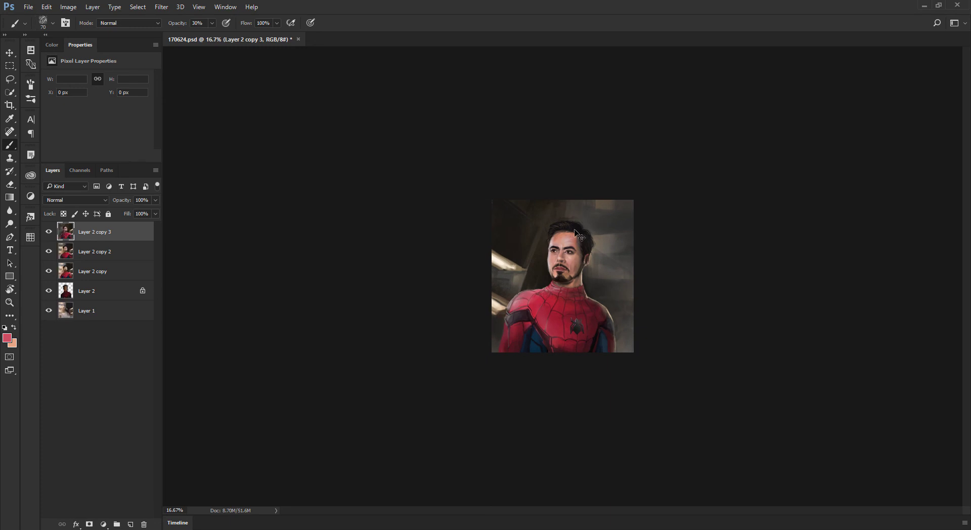
{"action": "key", "text": "ctrl+shift+h"}
{"action": "key", "text": "ctrl+plus"}
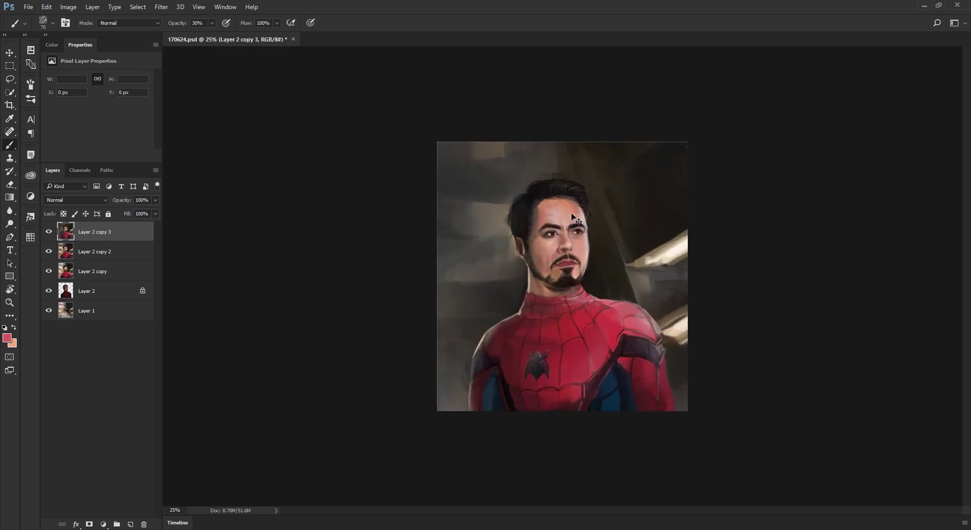
Repaint the suit's collar and upper chest with a sampled red at 60 to 63% opacity
{"action": "key", "text": "ctrl+plus"}
{"action": "key", "text": "ctrl+plus"}
{"action": "key", "text": "alt"}
{"action": "left_click", "coordinate": [598, 301], "text": "alt"}
{"action": "key", "text": "bracketleft"}
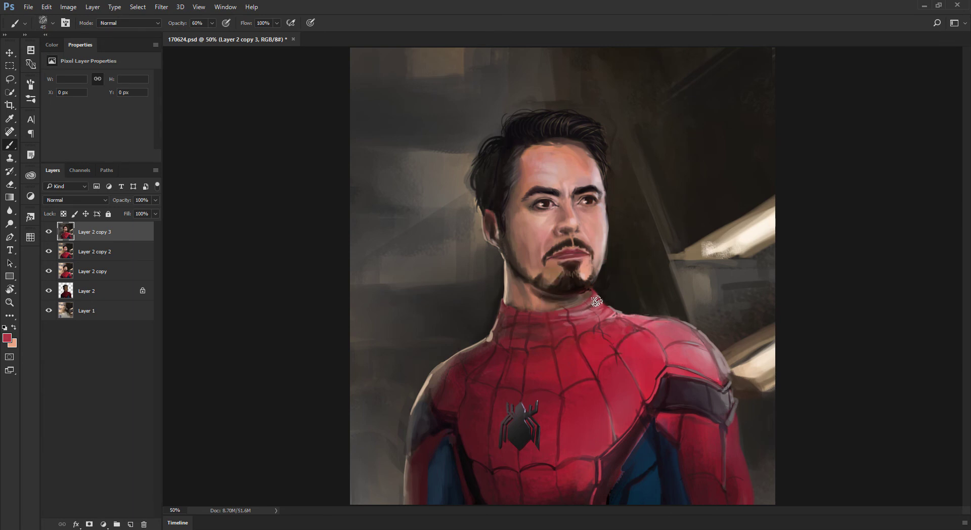
{"action": "key", "text": "6"}
{"action": "key", "text": "3"}
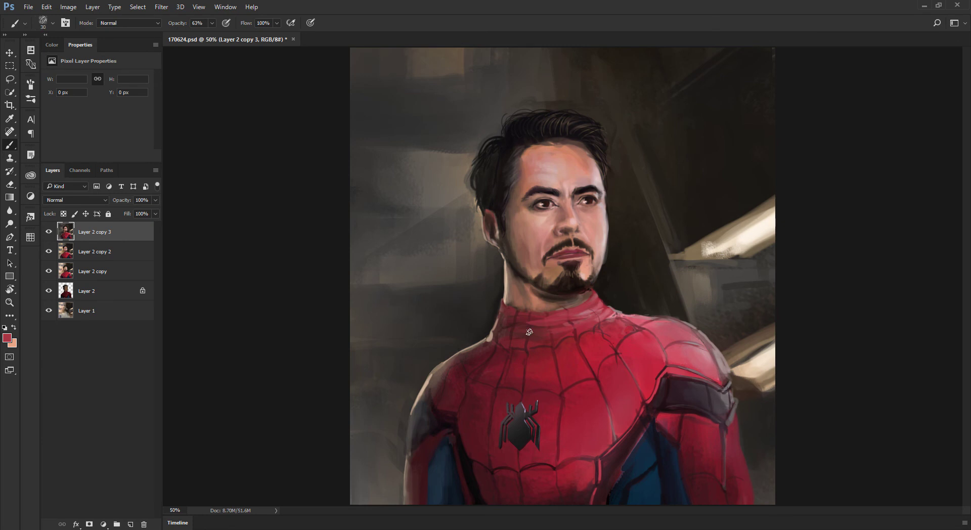
{"action": "mouse_move", "coordinate": [570, 319]}
{"action": "left_mouse_down"}
{"action": "mouse_move", "coordinate": [555, 344]}
{"action": "mouse_move", "coordinate": [530, 349]}
{"action": "left_mouse_up"}
Touch up the light rim along the outer arm on the spider emblem's side with a soft beige
{"action": "key", "text": "bracketleft"}
{"action": "key", "text": "bracketleft"}
{"action": "left_click_drag", "start_coordinate": [418, 401], "coordinate": [409, 450]}
{"action": "key", "text": "ctrl+minus"}
{"action": "key", "text": "ctrl+minus"}
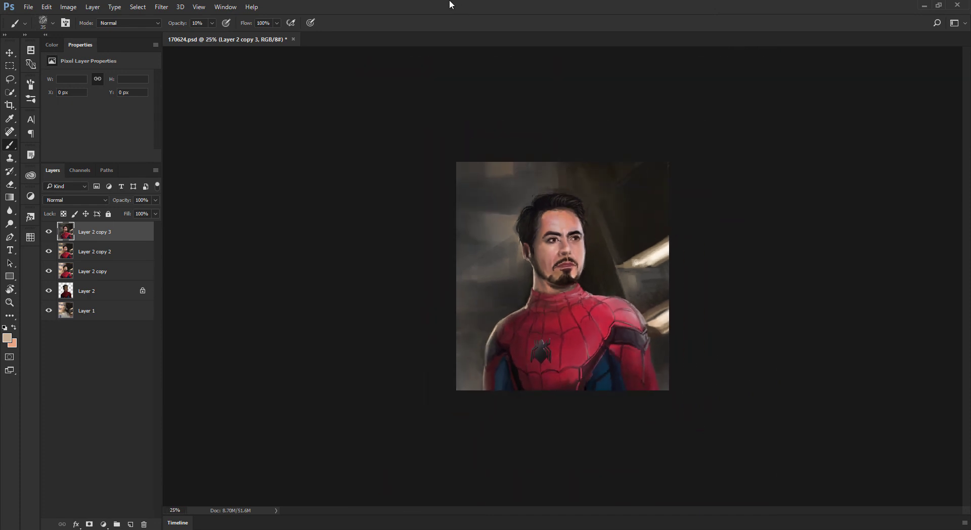
{"action": "key", "text": "ctrl+minus"}
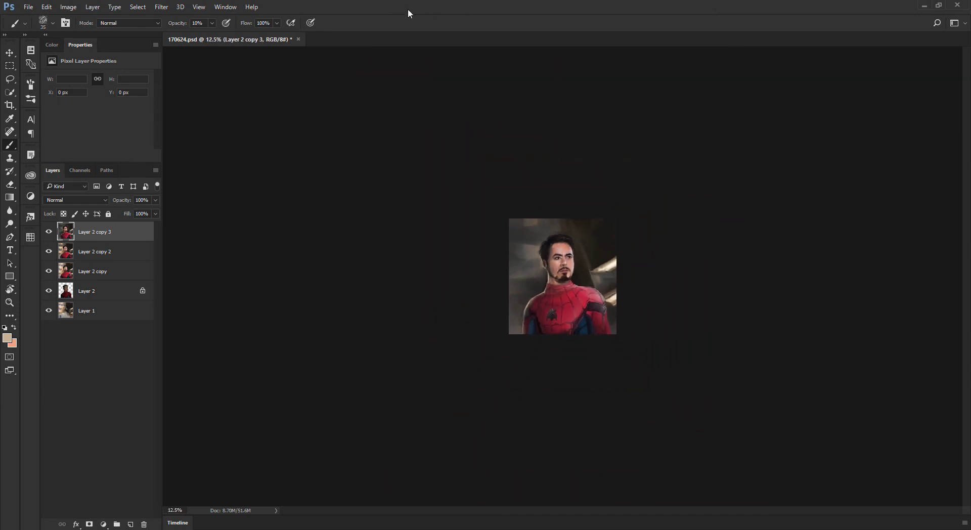
Paint a sampled dark grey over the background behind the hair with a size 70 brush at 30% opacity
{"action": "key", "text": "ctrl+plus"}
{"action": "left_click", "coordinate": [507, 212], "text": "alt"}
{"action": "key", "text": "bracketright"}
{"action": "key", "text": "3"}
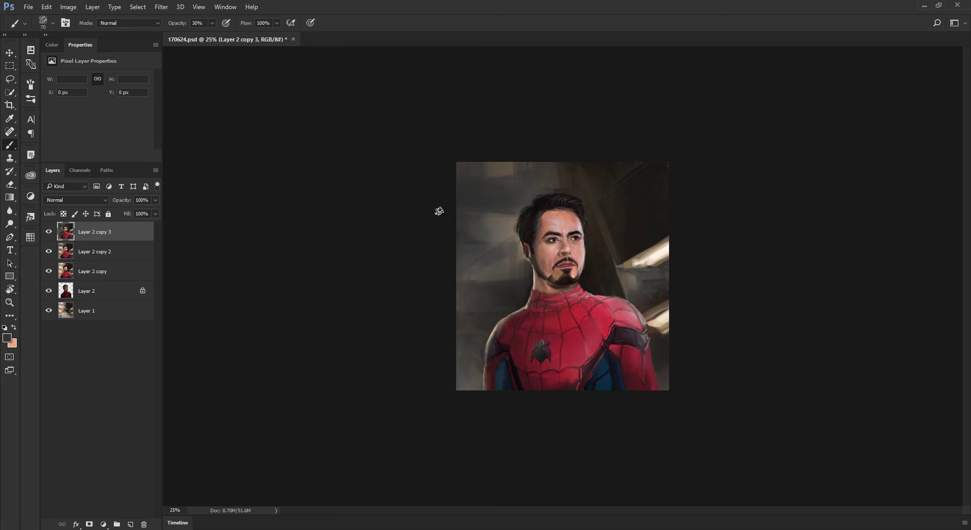
{"action": "left_click_drag", "start_coordinate": [517, 214], "coordinate": [489, 218]}
{"action": "key", "text": "ctrl+minus"}
{"action": "key", "text": "ctrl+minus"}
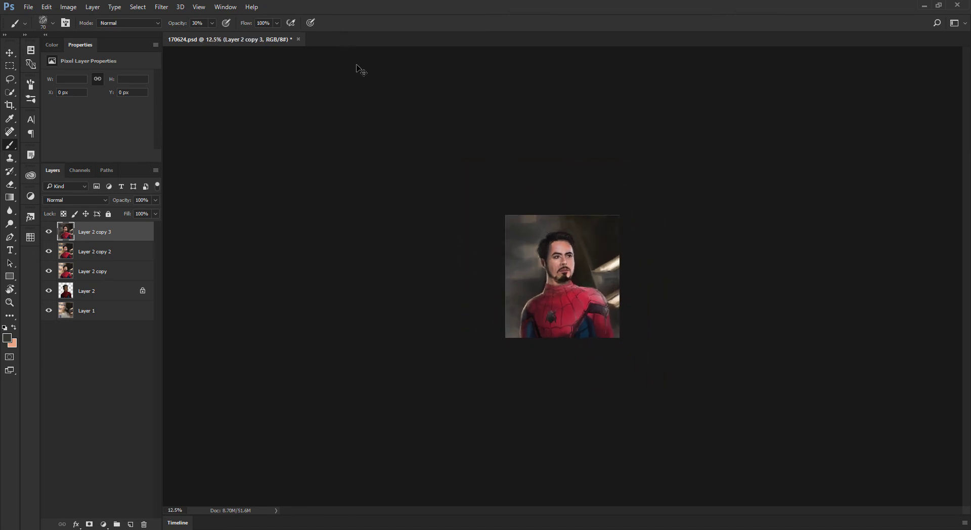
{"action": "key", "text": "ctrl+plus"}
{"action": "key", "text": "ctrl+plus"}
{"action": "key", "text": "ctrl+plus"}
{"action": "key", "text": "ctrl+plus"}
{"action": "key", "text": "ctrl+plus"}
{"action": "key", "text": "ctrl+shift+h"}
{"action": "key", "text": "ctrl+z"}
Darken the centre of the moustache below the nose with sampled dark brown, using a size 20 brush at 30% opacity
{"action": "key", "text": "ctrl+plus"}
{"action": "key", "text": "ctrl+plus"}
{"action": "left_click_drag", "start_coordinate": [364, 174], "coordinate": [342, 259]}
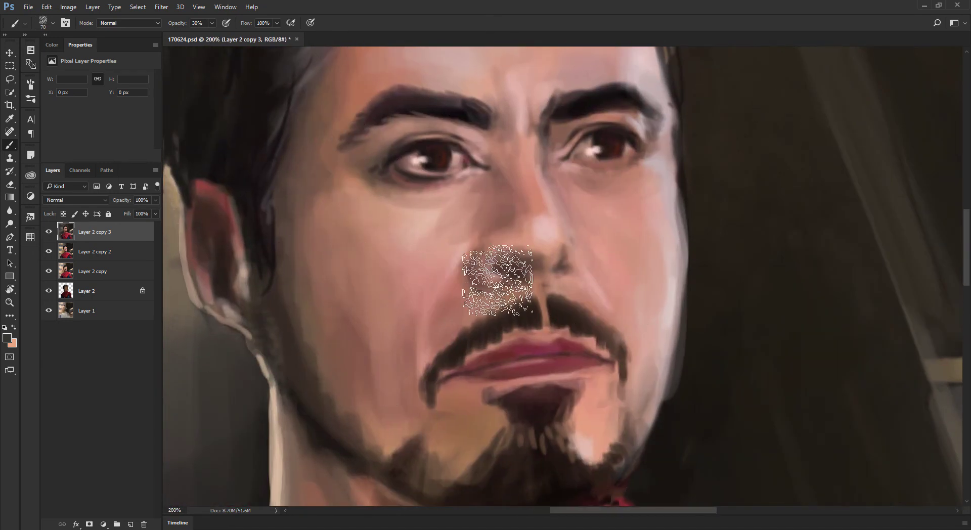
{"action": "key", "text": "bracketleft"}
{"action": "key", "text": "bracketleft"}
{"action": "key", "text": "bracketleft"}
{"action": "key", "text": "bracketleft"}
{"action": "key", "text": "bracketleft"}
{"action": "left_click", "coordinate": [564, 304], "text": "alt"}
{"action": "key", "text": "bracketleft"}
{"action": "key", "text": "bracketleft"}
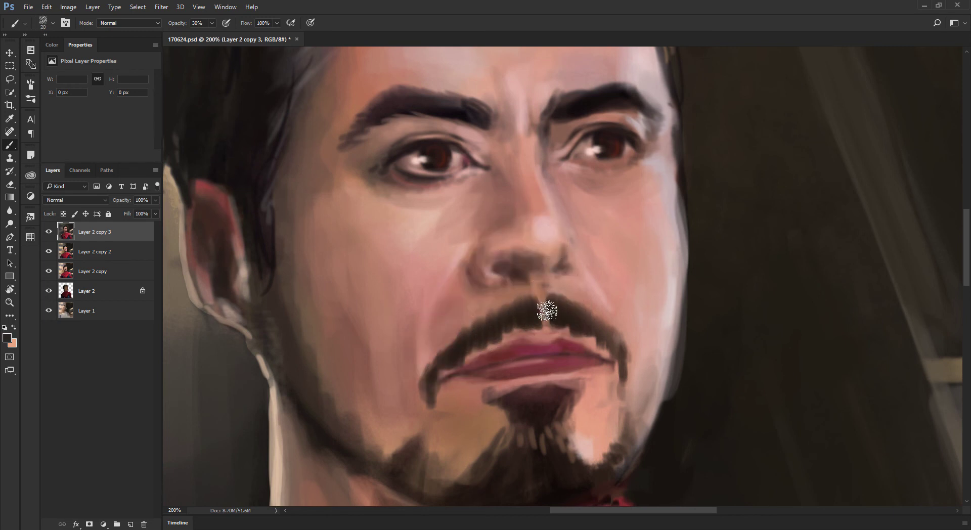
{"action": "left_click_drag", "start_coordinate": [547, 313], "coordinate": [547, 317]}
{"action": "left_click", "coordinate": [534, 324], "text": "alt"}
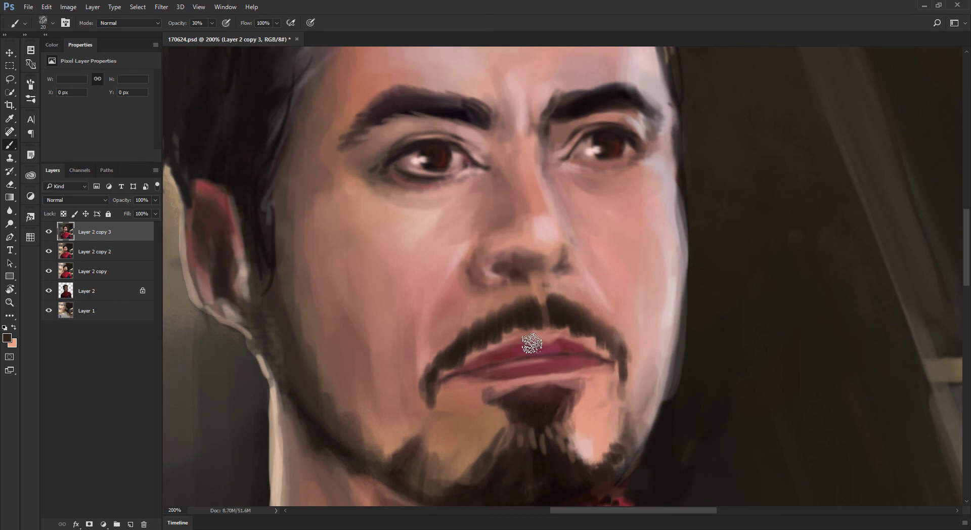
Blend the bridge and tip of the nose with sampled skin tones at 30% opacity
{"action": "left_click", "coordinate": [540, 243], "text": "alt"}
{"action": "left_click", "coordinate": [536, 196], "text": "alt"}
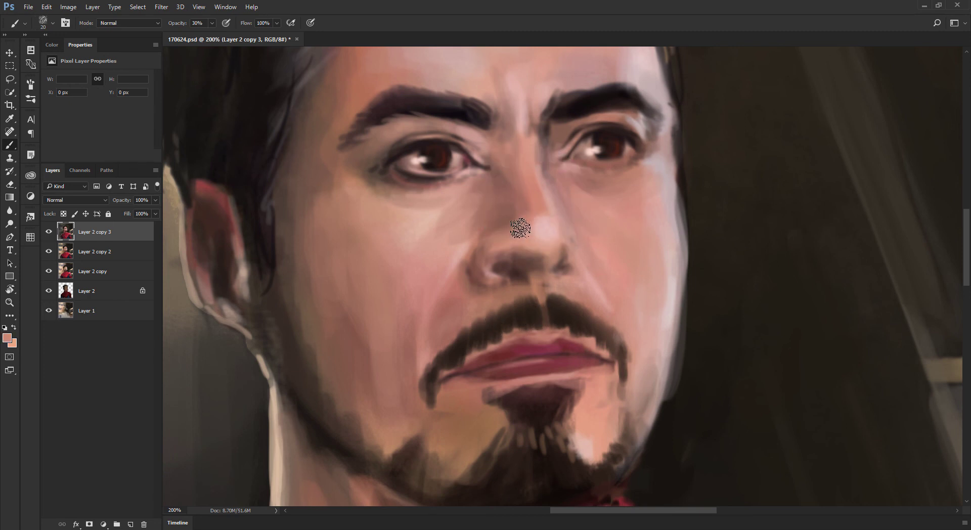
{"action": "left_click", "coordinate": [528, 250], "text": "alt"}
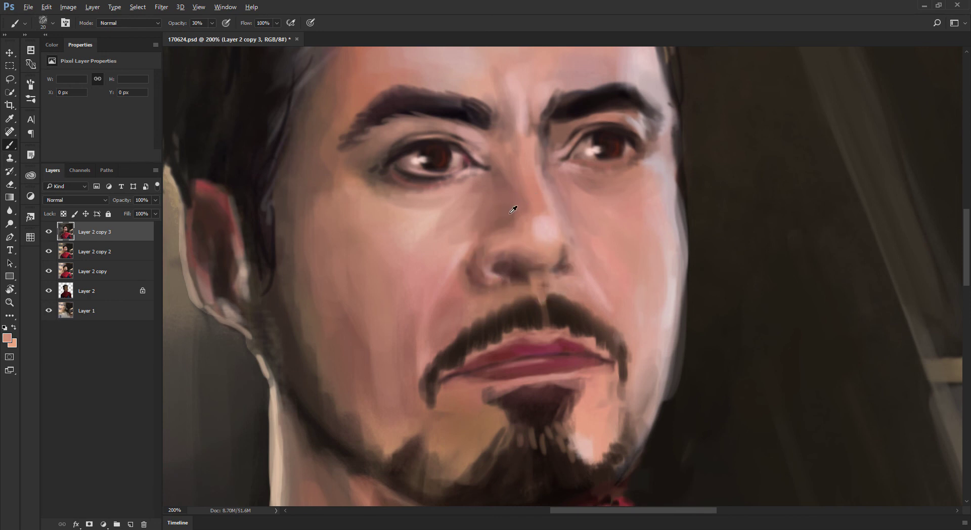
Refine the moustache edge and the skin beneath the nose with sampled skin and dark brown tones, using a size 20 brush at 30% opacity
{"action": "left_click", "coordinate": [578, 329], "text": "alt"}
{"action": "left_click", "coordinate": [573, 286], "text": "alt"}
{"action": "left_click", "coordinate": [579, 303], "text": "alt"}
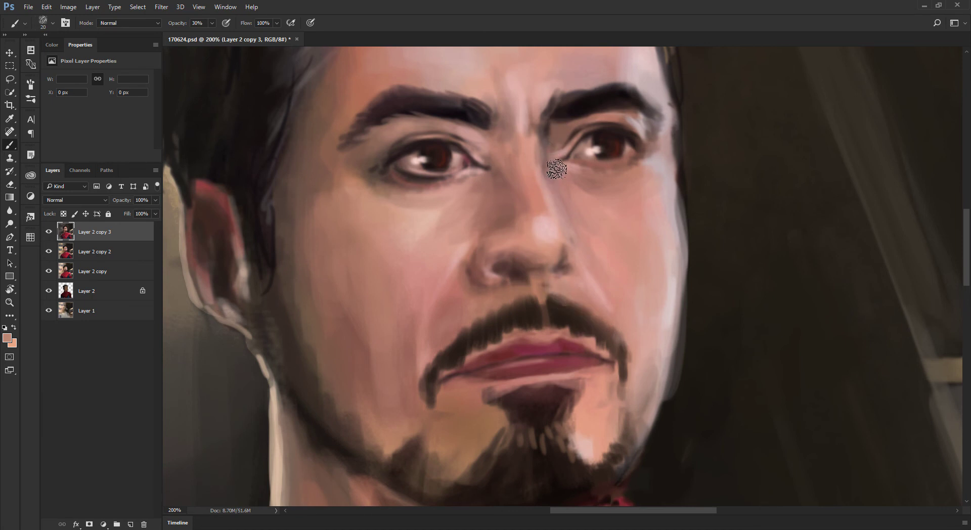
{"action": "left_click", "coordinate": [562, 310], "text": "alt"}
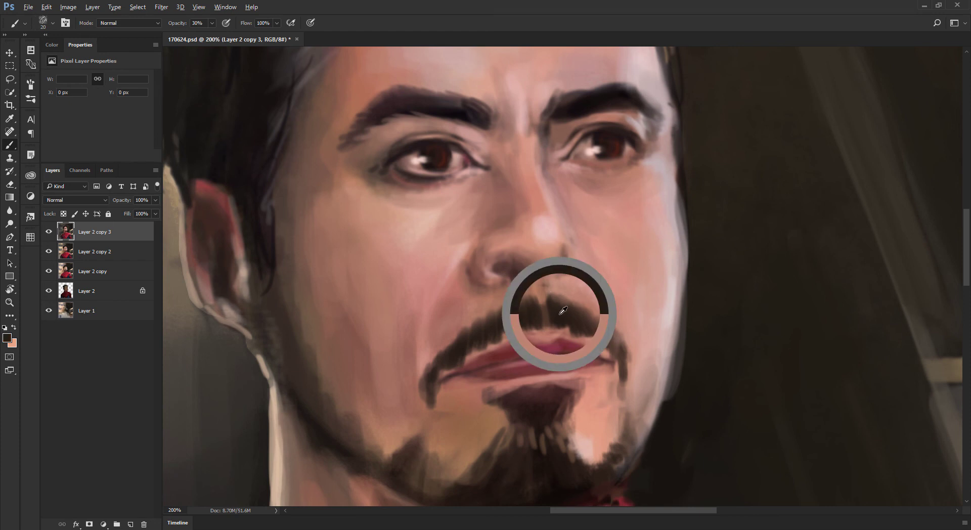
{"action": "left_click", "coordinate": [579, 284], "text": "alt"}
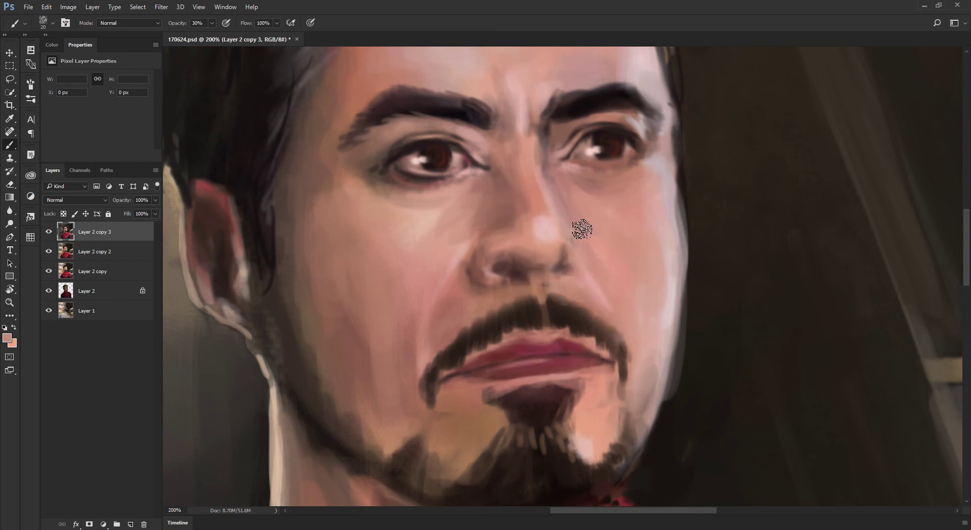
{"action": "left_click", "coordinate": [564, 268], "text": "alt"}
Blend the side of the nose toward the inner eye corner with sampled pink skin tones at 30% opacity, starting with a size 25 brush
{"action": "key", "text": "]"}
{"action": "left_click", "coordinate": [538, 200], "text": "alt"}
{"action": "mouse_move", "coordinate": [509, 206]}
{"action": "left_mouse_down"}
{"action": "mouse_move", "coordinate": [542, 182]}
{"action": "mouse_move", "coordinate": [507, 213]}
{"action": "left_mouse_up"}
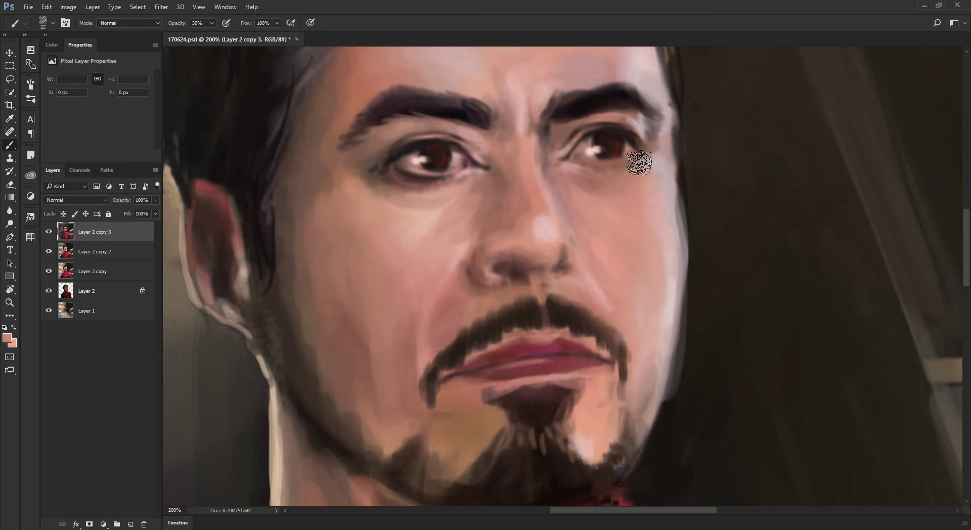
{"action": "mouse_move", "coordinate": [428, 203]}
{"action": "left_mouse_down"}
{"action": "mouse_move", "coordinate": [359, 349]}
{"action": "mouse_move", "coordinate": [363, 338]}
{"action": "left_mouse_up"}
{"action": "left_click", "coordinate": [511, 166], "text": "alt"}
{"action": "key", "text": "bracketleft"}
{"action": "key", "text": "bracketleft"}
{"action": "left_click", "coordinate": [510, 304], "text": "alt"}
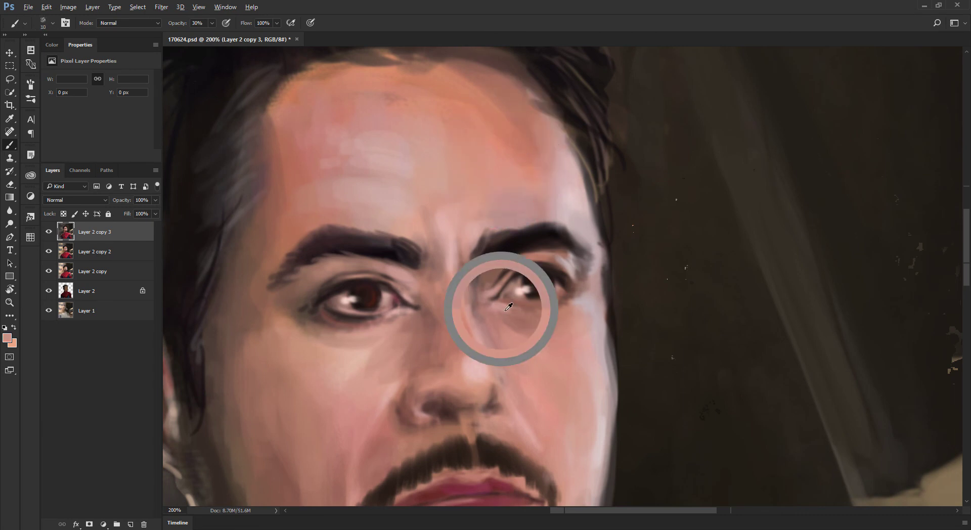
Lighten the far cheek below the outer eye corner with sampled pale skin tones at 20% opacity, using size 30 and 25 brushes
{"action": "left_click", "coordinate": [586, 295], "text": "alt"}
{"action": "key", "text": "bracketright"}
{"action": "key", "text": "bracketright"}
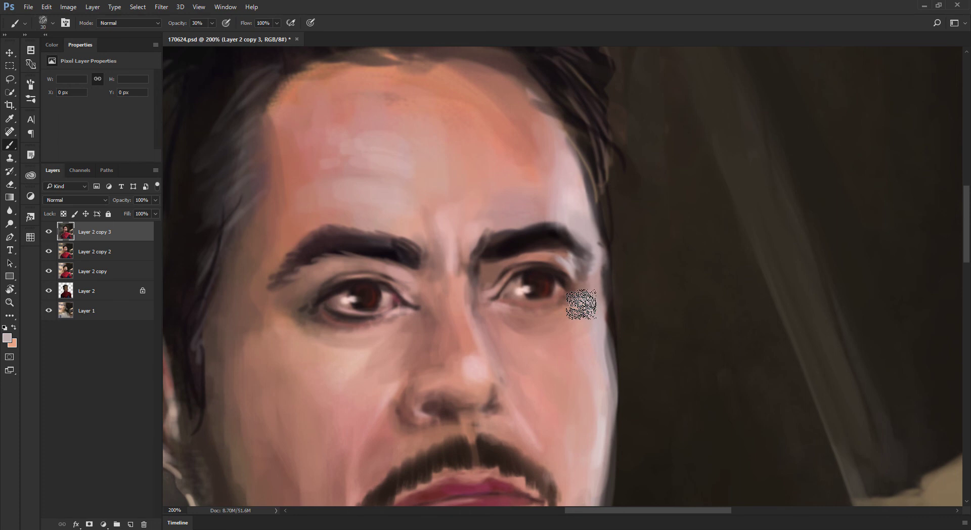
{"action": "key", "text": "2"}
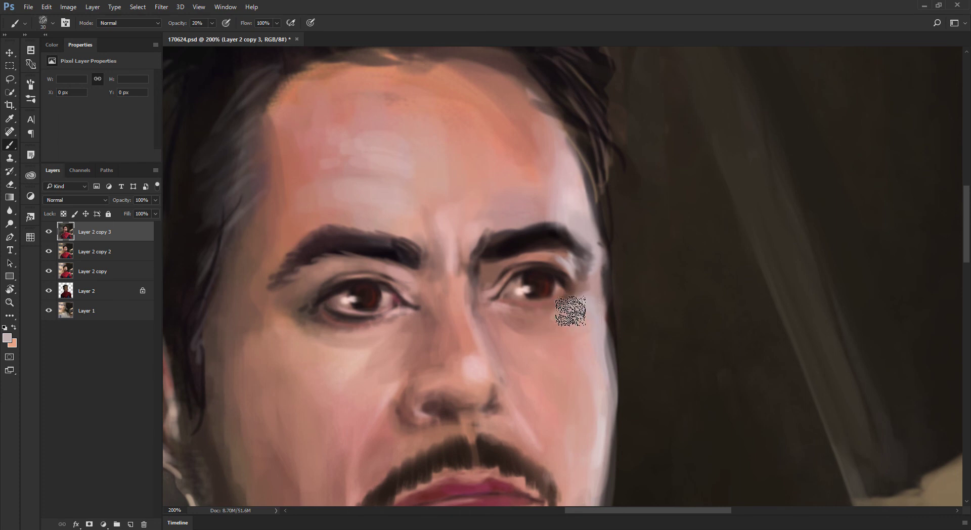
{"action": "left_click", "coordinate": [607, 374], "text": "alt"}
{"action": "left_click", "coordinate": [600, 443], "text": "alt"}
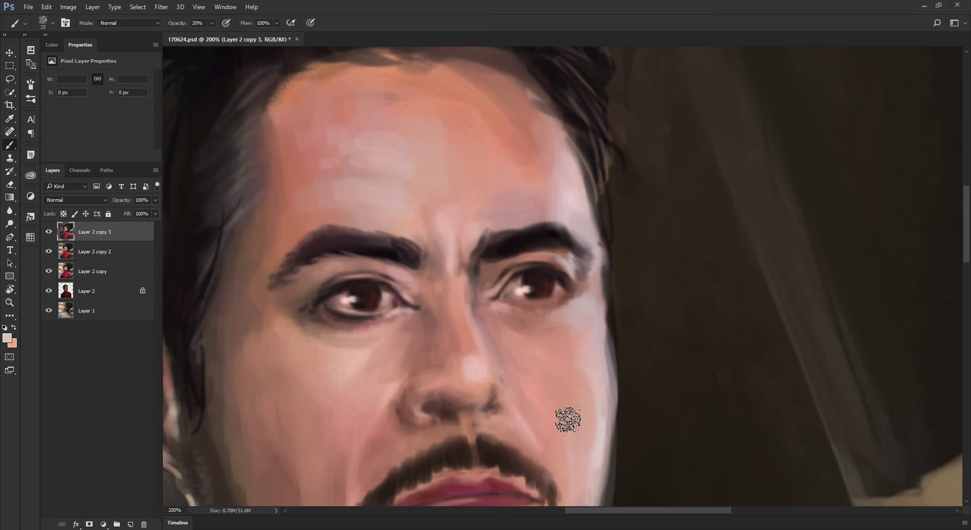
{"action": "left_click", "coordinate": [602, 441], "text": "alt"}
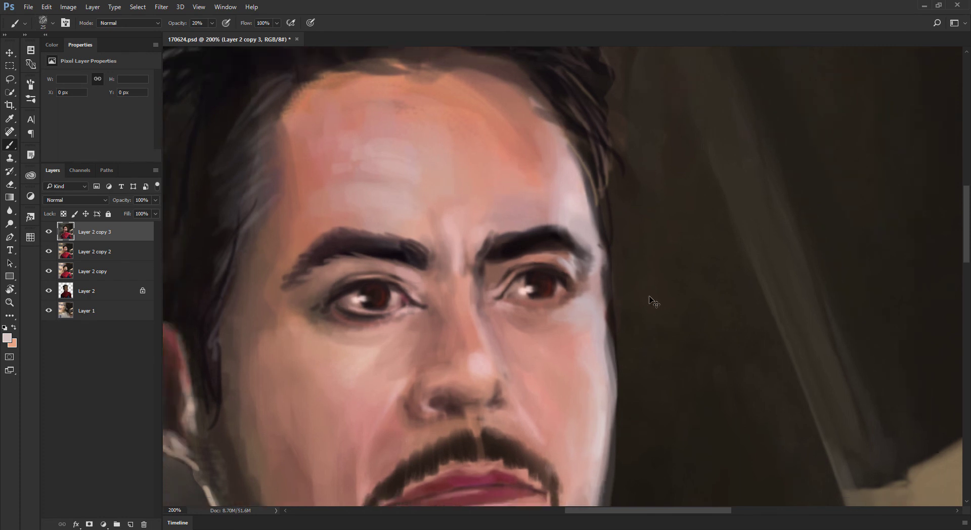
Refine the inner corner of the near eye with a sampled dark reddish brown, using a small brush at 30% opacity
{"action": "key", "text": "ctrl+minus"}
{"action": "left_click_drag", "start_coordinate": [495, 355], "coordinate": [531, 270]}
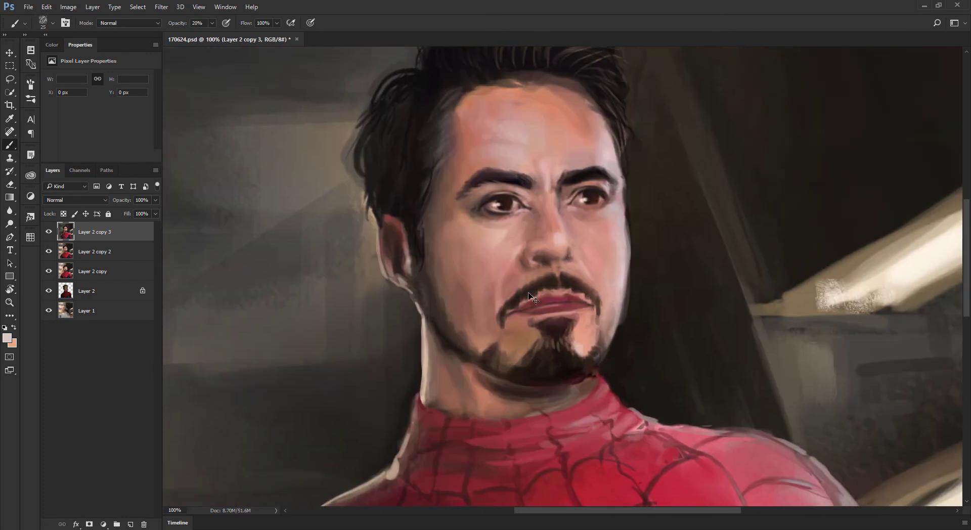
{"action": "key", "text": "ctrl+minus"}
{"action": "left_click_drag", "start_coordinate": [416, 225], "coordinate": [364, 224]}
{"action": "key", "text": "ctrl+plus"}
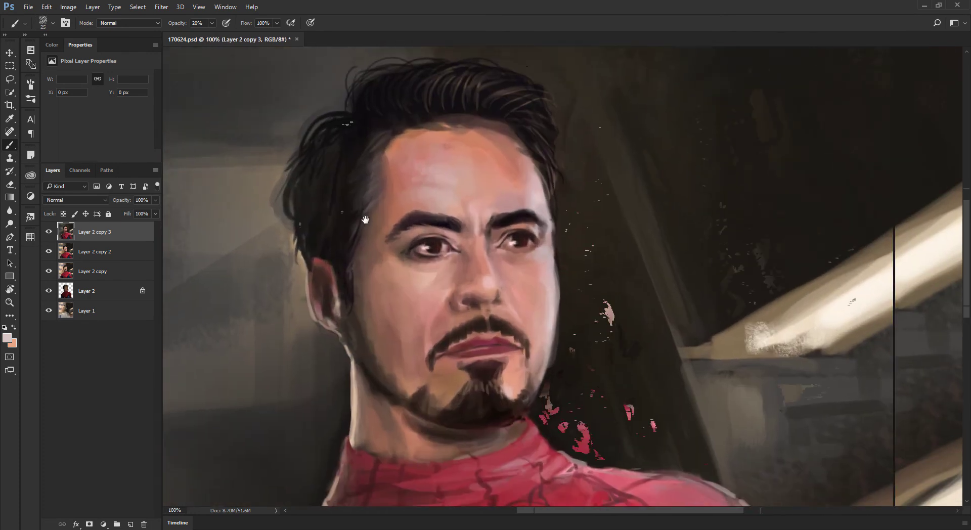
{"action": "key", "text": "ctrl+plus"}
{"action": "left_click_drag", "start_coordinate": [421, 151], "coordinate": [417, 271]}
{"action": "key", "text": "alt"}
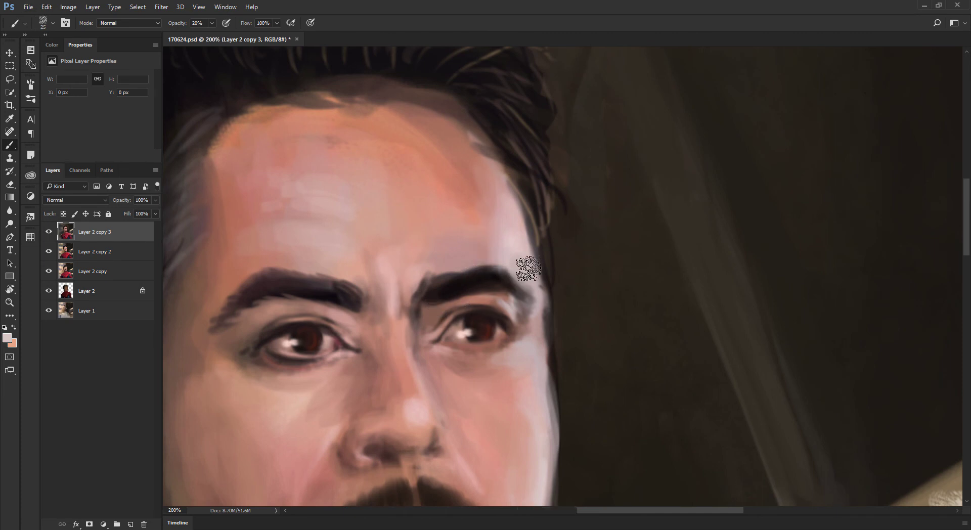
{"action": "left_click", "coordinate": [335, 344], "text": "alt"}
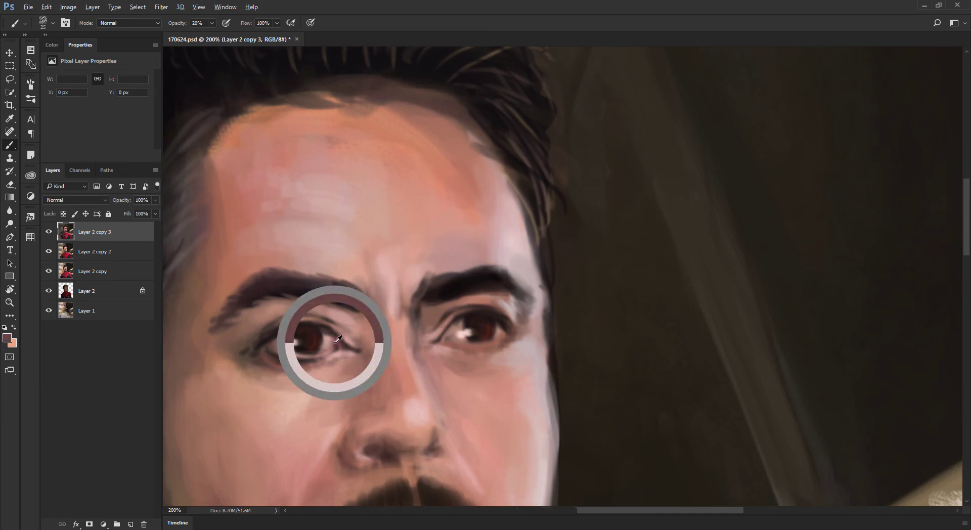
{"action": "key", "text": "3"}
{"action": "key", "text": "["}
{"action": "key", "text": "["}
{"action": "key", "text": "["}
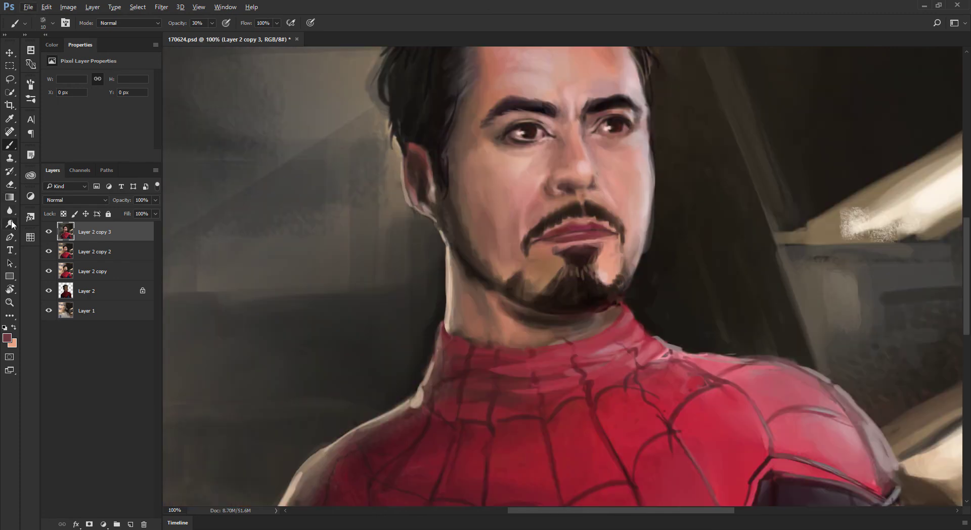
Darken the portrait's midtones around the face and chest with the Burn tool at 30% exposure, using a soft brush of size 600 to 700
{"action": "left_click_drag", "start_coordinate": [10, 223], "coordinate": [34, 242]}
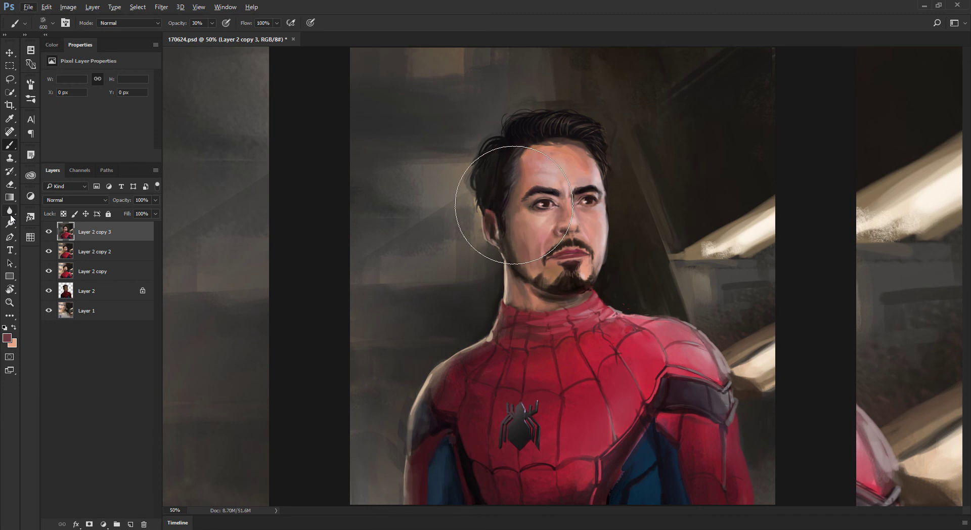
{"action": "left_click", "coordinate": [9, 224]}
{"action": "key", "text": "ctrl+minus"}
{"action": "key", "text": "ctrl+minus"}
{"action": "key", "text": "ctrl+minus"}
{"action": "mouse_move", "coordinate": [551, 249]}
{"action": "left_mouse_down"}
{"action": "mouse_move", "coordinate": [567, 310]}
{"action": "mouse_move", "coordinate": [559, 302]}
{"action": "mouse_move", "coordinate": [570, 288]}
{"action": "left_mouse_up"}
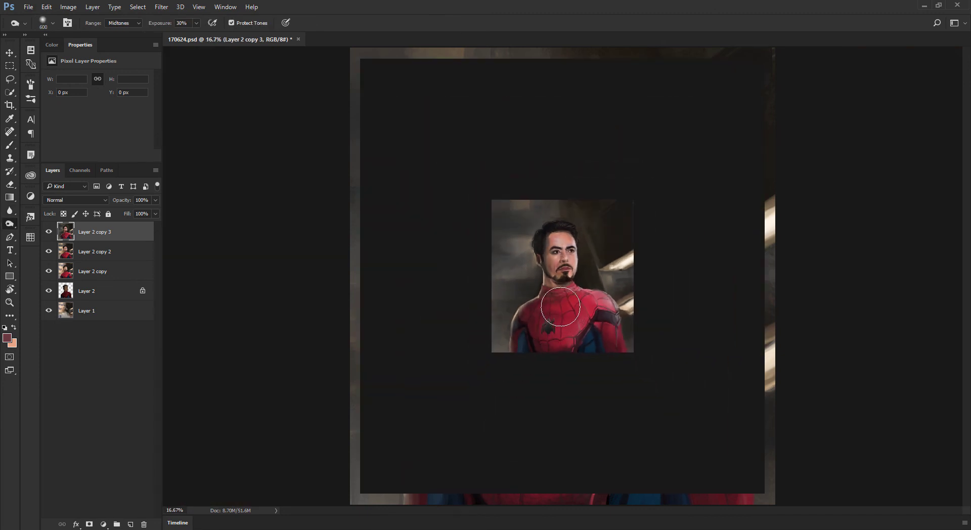
{"action": "key", "text": "bracketright"}
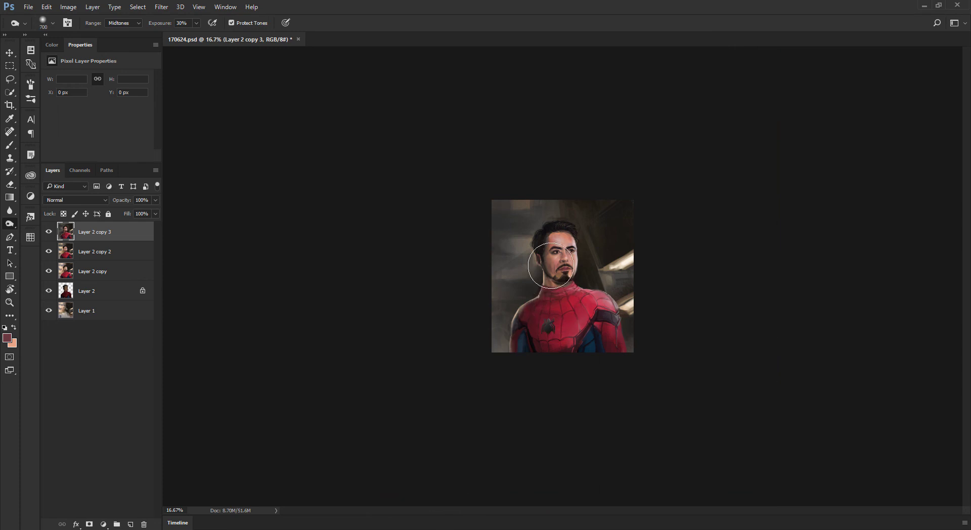
{"action": "key", "text": "bracketleft"}
{"action": "key", "text": "bracketleft"}
{"action": "key", "text": "bracketright"}
{"action": "key", "text": "bracketright"}
{"action": "key", "text": "ctrl+plus"}
{"action": "key", "text": "ctrl+plus"}
{"action": "key", "text": "ctrl+plus"}
Brighten the highlights on the face with the Dodge tool at 10% exposure, using a size 125 brush and a smaller size 60 brush
{"action": "right_click", "coordinate": [9, 223]}
{"action": "left_click", "coordinate": [53, 235]}
{"action": "key", "text": "bracketleft"}
{"action": "key", "text": "bracketleft"}
{"action": "key", "text": "bracketleft"}
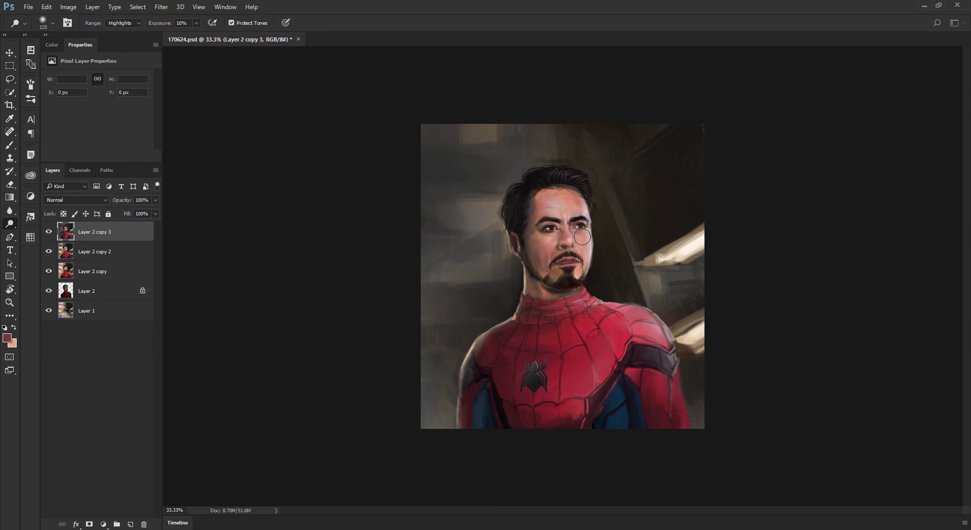
{"action": "left_click_drag", "start_coordinate": [575, 234], "coordinate": [579, 238]}
{"action": "key", "text": "bracketleft"}
{"action": "key", "text": "ctrl+plus"}
{"action": "key", "text": "bracketleft"}
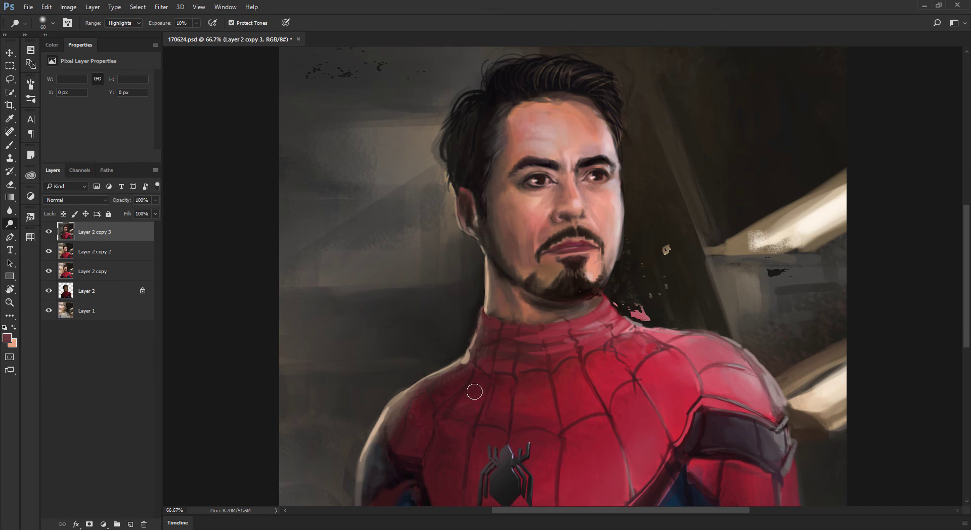
Choose a light blue painting colour and tint the face with it, using a size 30 brush at 10% opacity
{"action": "key", "text": "b"}
{"action": "left_click", "coordinate": [617, 225], "text": "alt"}
{"action": "left_click", "coordinate": [598, 141], "text": "alt"}
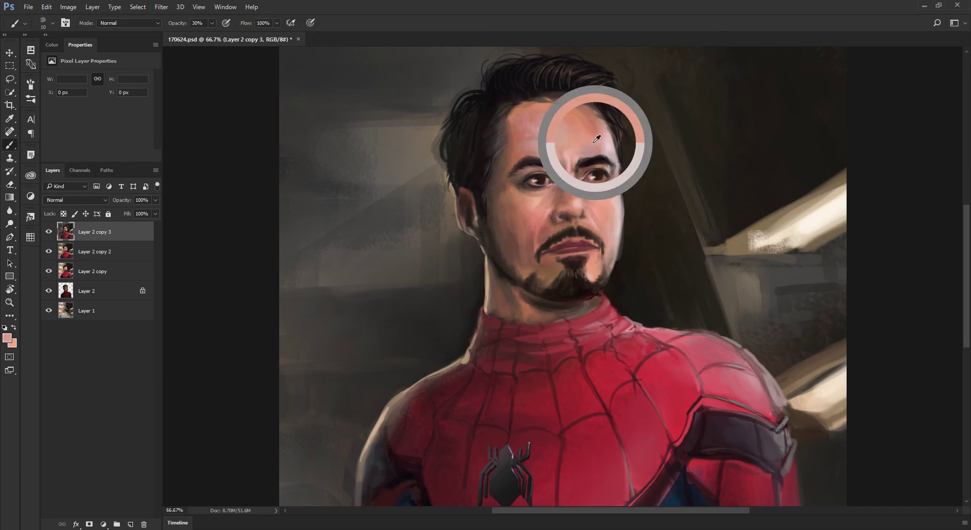
{"action": "left_click", "coordinate": [7, 338]}
{"action": "left_click", "coordinate": [448, 183]}
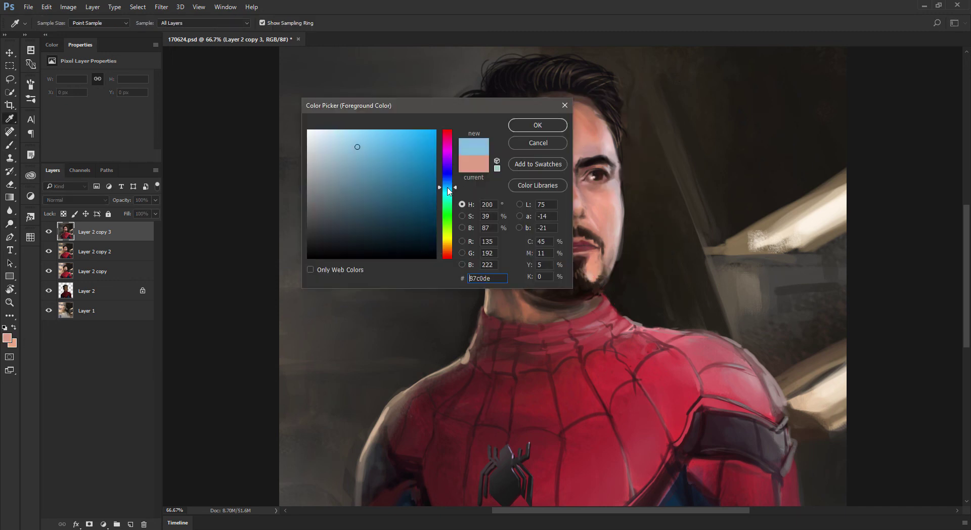
{"action": "left_click", "coordinate": [357, 130]}
{"action": "left_click", "coordinate": [537, 125]}
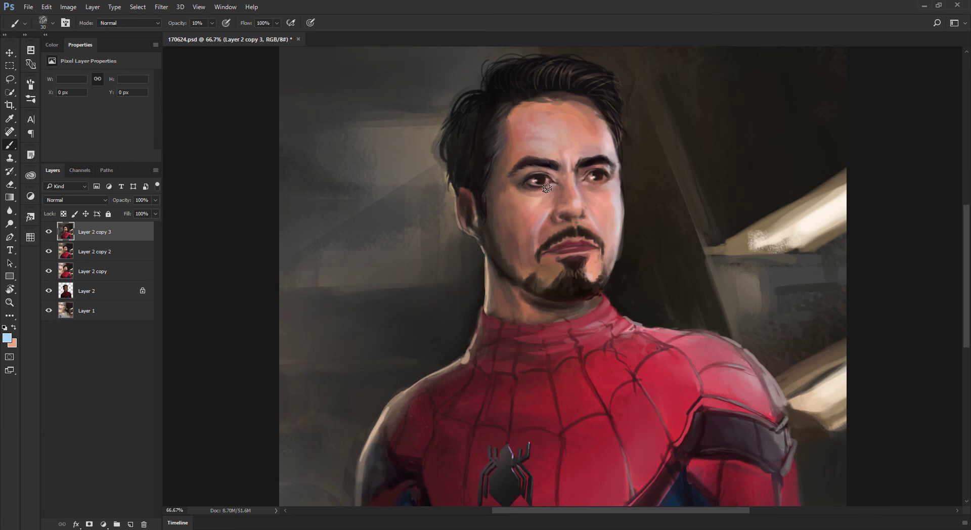
Soften the skin around the goatee and the far cheek with sampled brown and pale pink tones at 10% opacity
{"action": "left_click", "coordinate": [589, 281], "text": "alt"}
{"action": "left_click", "coordinate": [589, 263], "text": "alt"}
{"action": "key", "text": "]"}
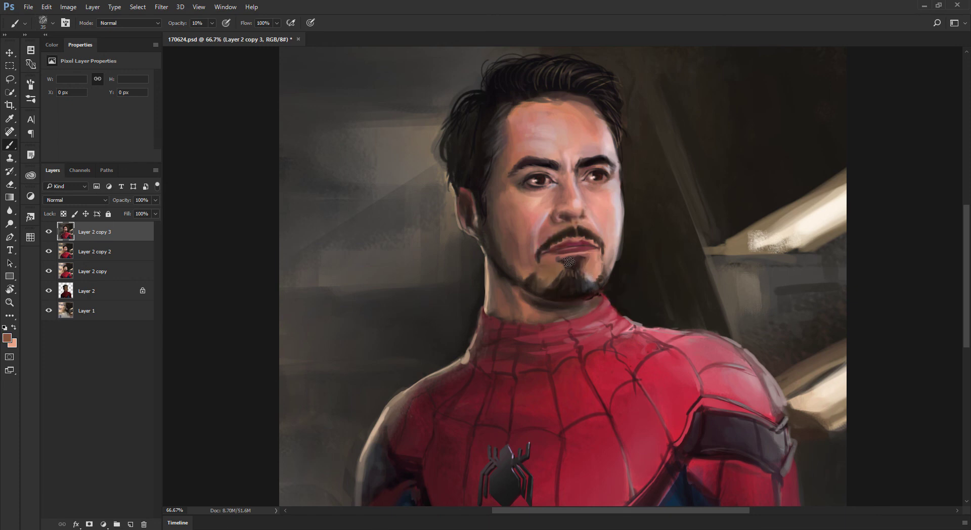
{"action": "left_click", "coordinate": [587, 275], "text": "alt"}
{"action": "left_click", "coordinate": [613, 196], "text": "alt"}
{"action": "key", "text": "bracketleft"}
Smooth the red suit between the web lines on the upper chest with sampled reds at 10% opacity, using size 35 and 40 brushes
{"action": "key", "text": "ctrl+minus"}
{"action": "key", "text": "ctrl+minus"}
{"action": "key", "text": "ctrl+minus"}
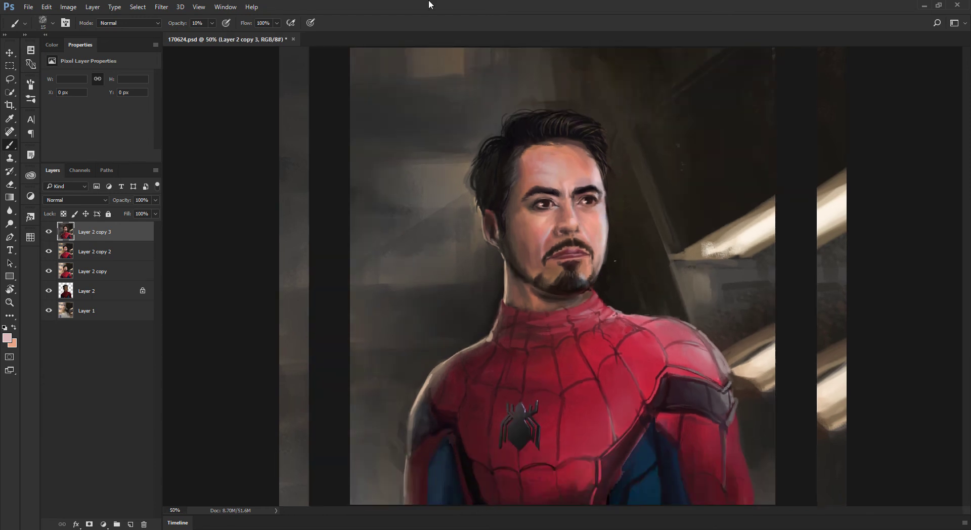
{"action": "key", "text": "ctrl+plus"}
{"action": "key", "text": "ctrl+plus"}
{"action": "left_click", "coordinate": [620, 372], "text": "alt"}
{"action": "left_click", "coordinate": [617, 362], "text": "alt"}
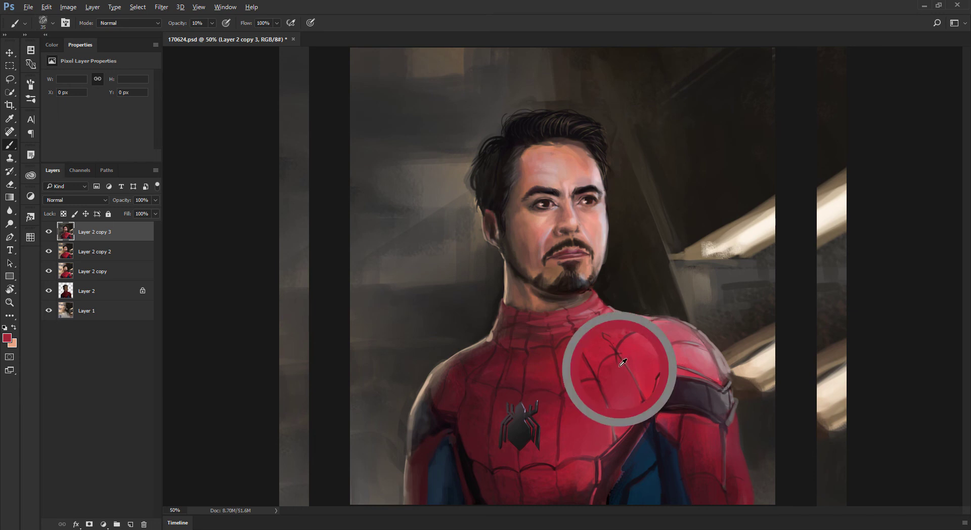
{"action": "left_click", "coordinate": [622, 371], "text": "alt"}
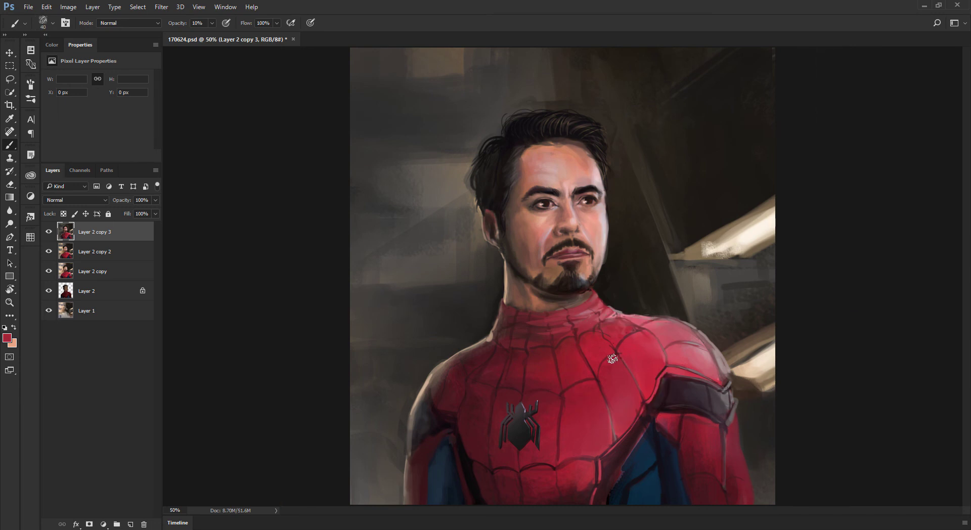
{"action": "key", "text": "]"}
{"action": "left_click_drag", "start_coordinate": [615, 358], "coordinate": [609, 365]}
{"action": "left_click", "coordinate": [644, 356], "text": "alt"}
Lighten the cheek below the near eye and touch up the far cheek with sampled pale pinks at 30% and 10% opacity
{"action": "key", "text": "ctrl+minus"}
{"action": "key", "text": "ctrl+plus"}
{"action": "key", "text": "ctrl+plus"}
{"action": "key", "text": "ctrl+minus"}
{"action": "left_click", "coordinate": [548, 212], "text": "alt"}
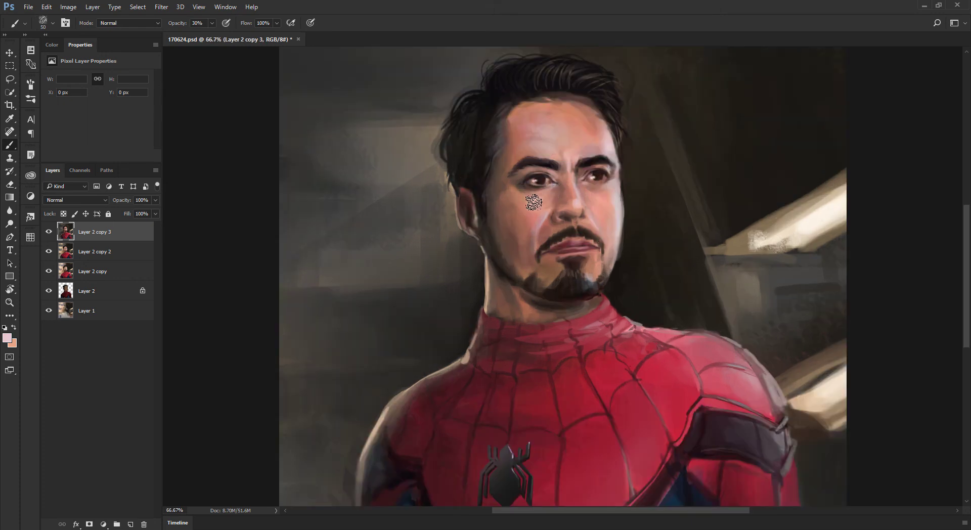
{"action": "left_click", "coordinate": [541, 194], "text": "alt"}
{"action": "key", "text": "bracketleft"}
{"action": "left_click", "coordinate": [616, 209], "text": "alt"}
Brighten the upper forehead with sampled pale pink skin tones, using a size 60 brush at 10% opacity
{"action": "key", "text": "ctrl+minus"}
{"action": "key", "text": "ctrl+minus"}
{"action": "key", "text": "ctrl+minus"}
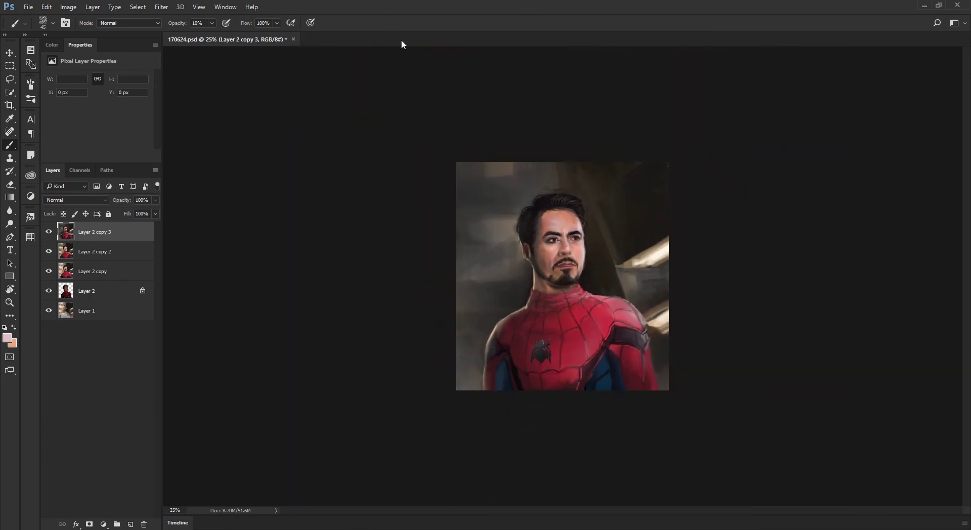
{"action": "key", "text": "ctrl+plus"}
{"action": "key", "text": "ctrl+plus"}
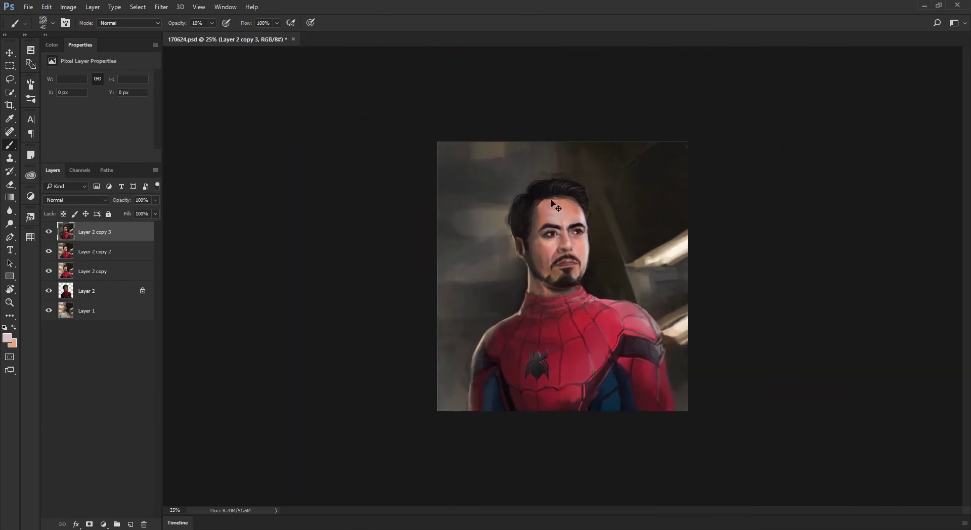
{"action": "left_click", "coordinate": [557, 173], "text": "alt"}
{"action": "right_click", "coordinate": [595, 149], "text": "alt+shift"}
{"action": "left_click_drag", "start_coordinate": [599, 145], "coordinate": [580, 147]}
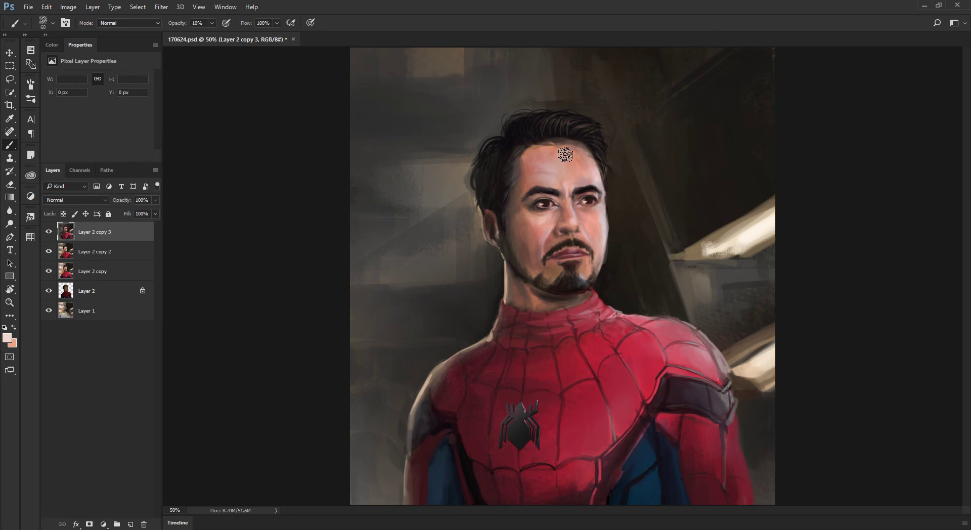
{"action": "left_click", "coordinate": [563, 167], "text": "alt"}
Review the whole portrait at several reduced zoom levels
{"action": "key", "text": "ctrl+minus"}
{"action": "key", "text": "ctrl+minus"}
{"action": "key", "text": "ctrl+minus"}
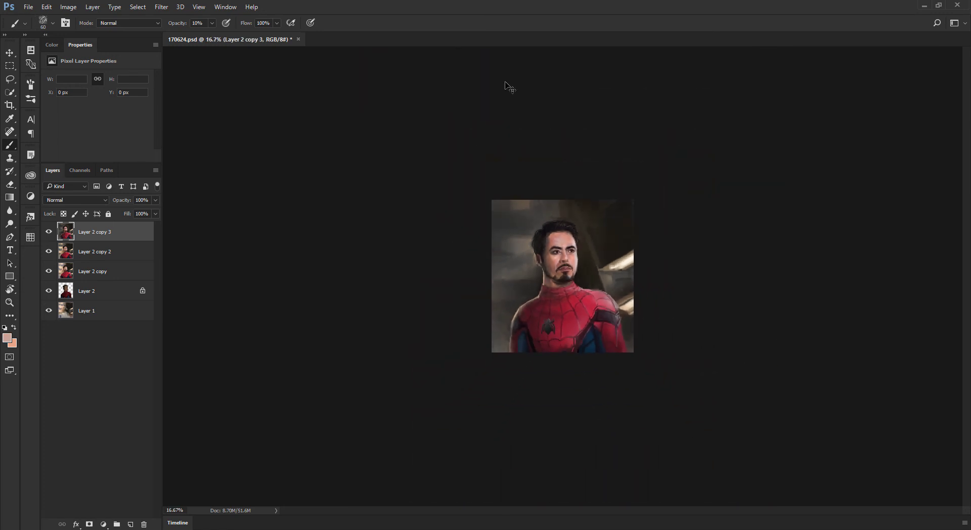
{"action": "key", "text": "ctrl+plus"}
{"action": "key", "text": "ctrl+plus"}
{"action": "key", "text": "ctrl+plus"}
{"action": "key", "text": "ctrl+minus"}
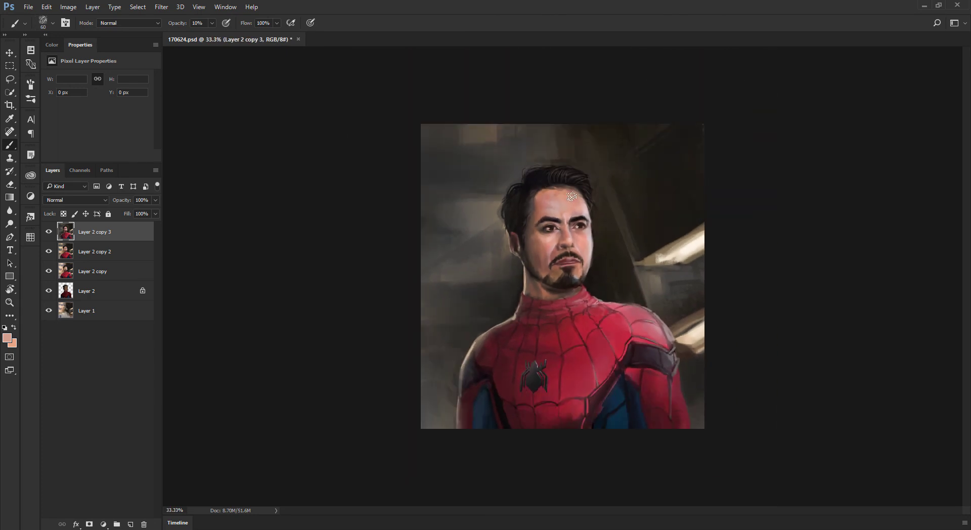
Lasso the dark armband and adjoining side strap on his left, shift their midtones towards cyan with Color Balance, and deselect
{"action": "key", "text": "ctrl+plus"}
{"action": "scroll", "coordinate": [614, 267], "scroll_direction": "down", "scroll_amount": 3}
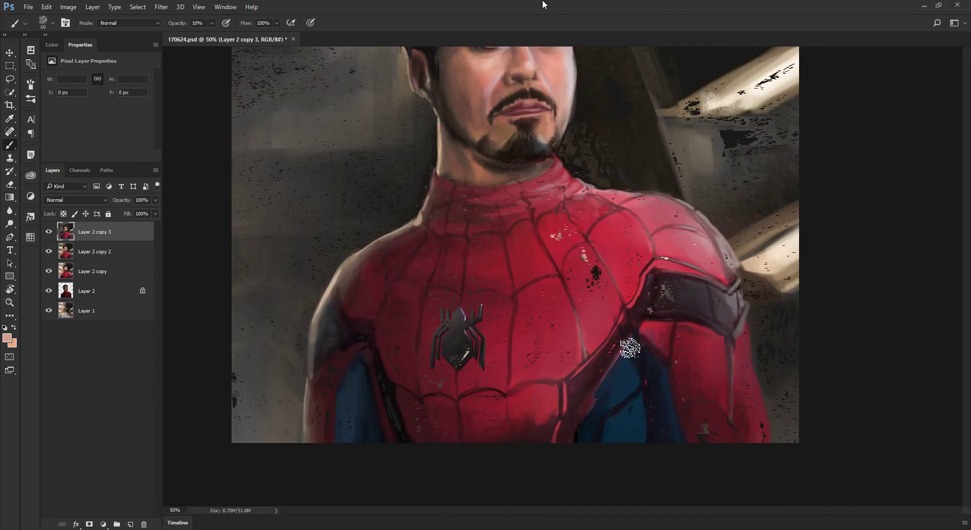
{"action": "key", "text": "l"}
{"action": "left_click_drag", "start_coordinate": [649, 275], "coordinate": [599, 366]}
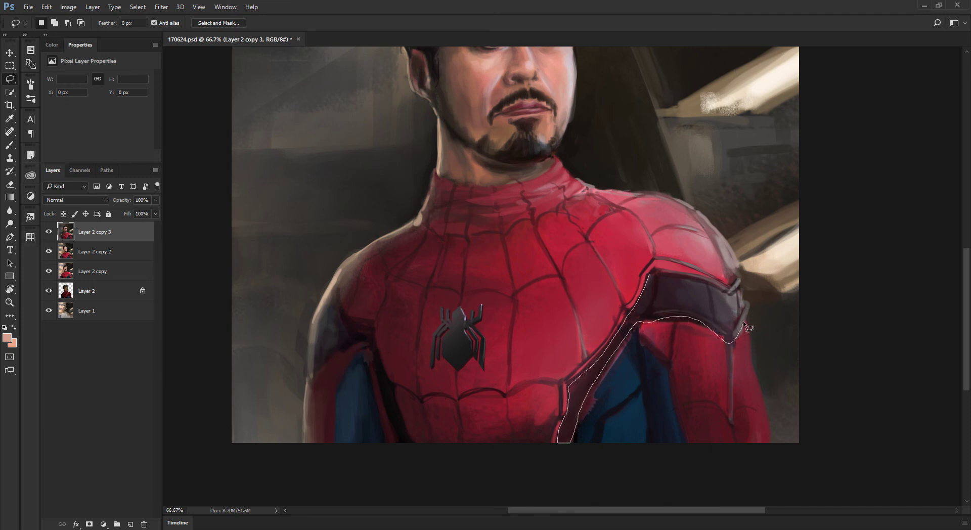
{"action": "left_click_drag", "start_coordinate": [676, 278], "coordinate": [652, 273]}
{"action": "key", "text": "ctrl+b"}
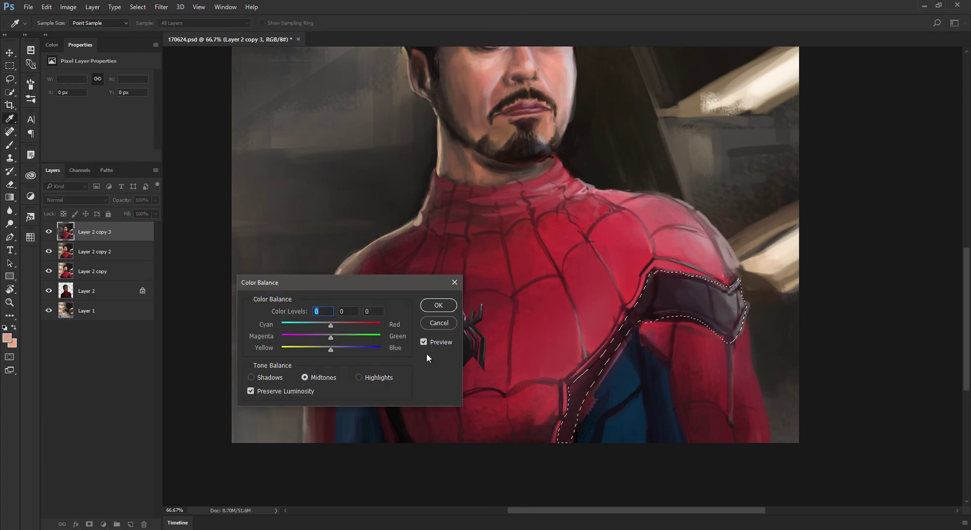
{"action": "left_click_drag", "start_coordinate": [329, 329], "coordinate": [327, 324]}
{"action": "key", "text": "Return"}
{"action": "key", "text": "ctrl+d"}
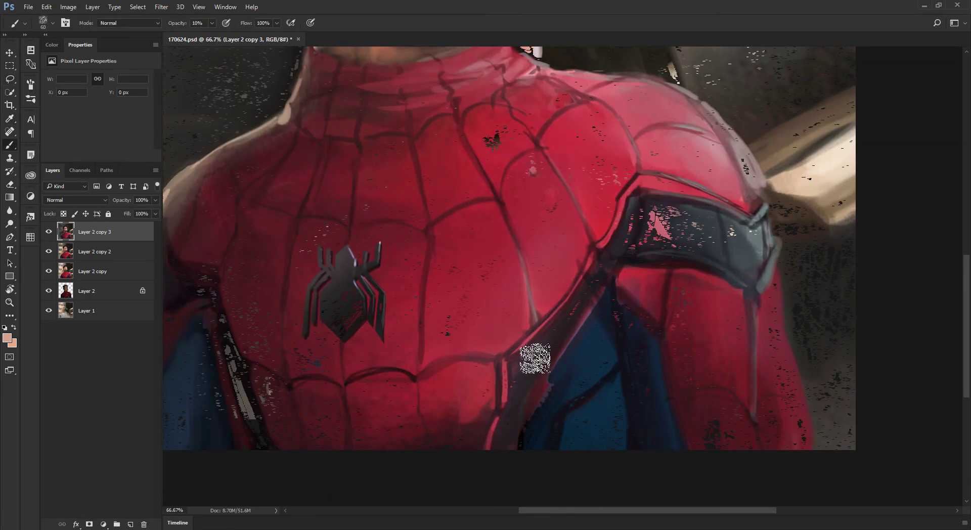
Paint a sampled red edge between the side strap and the blue underarm panel, using a size 25 brush at 30% opacity
{"action": "left_click", "coordinate": [562, 237], "text": "alt"}
{"action": "key", "text": "bracketleft"}
{"action": "key", "text": "bracketleft"}
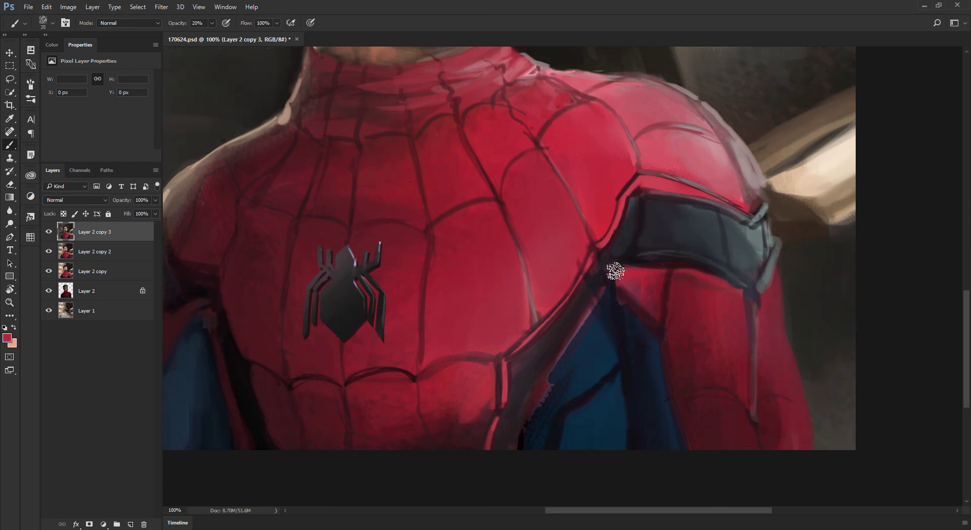
{"action": "key", "text": "3"}
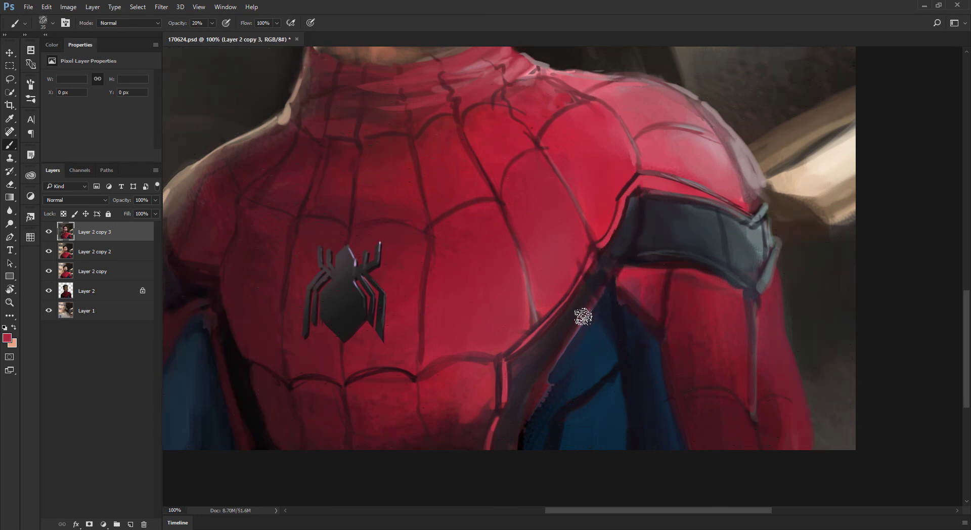
{"action": "key", "text": "bracketleft"}
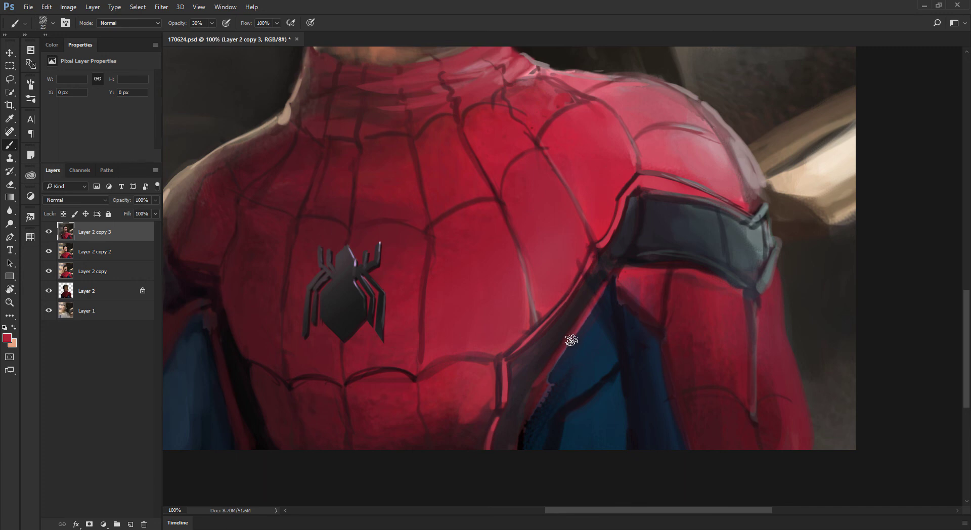
{"action": "left_click_drag", "start_coordinate": [547, 375], "coordinate": [521, 447]}
Clean up the strap, underarm and blue panel edges with sampled dark, red and blue tones at 30% opacity
{"action": "left_click", "coordinate": [523, 383], "text": "alt"}
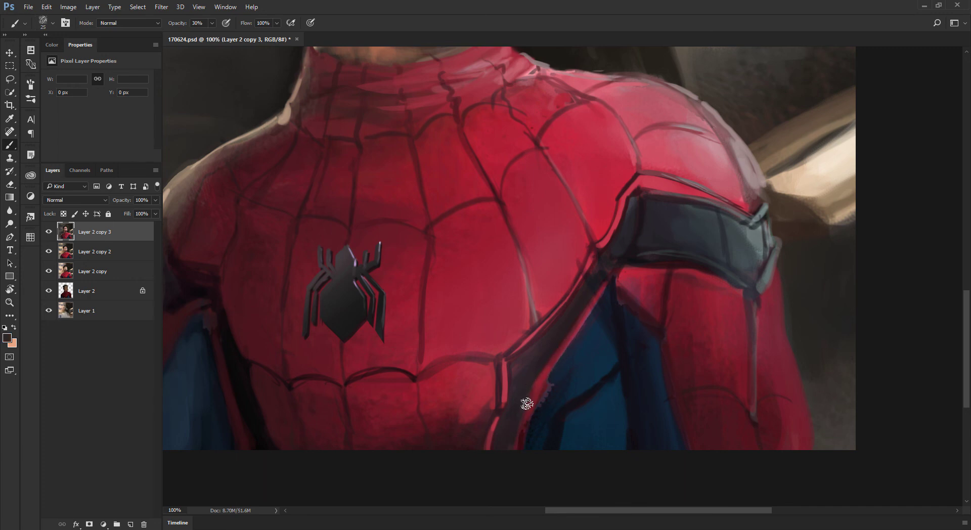
{"action": "mouse_move", "coordinate": [618, 368]}
{"action": "left_mouse_down"}
{"action": "mouse_move", "coordinate": [578, 400]}
{"action": "mouse_move", "coordinate": [548, 397]}
{"action": "mouse_move", "coordinate": [538, 420]}
{"action": "left_mouse_up"}
{"action": "left_click", "coordinate": [564, 365], "text": "alt"}
{"action": "left_click", "coordinate": [665, 275], "text": "alt"}
{"action": "key", "text": "bracketright"}
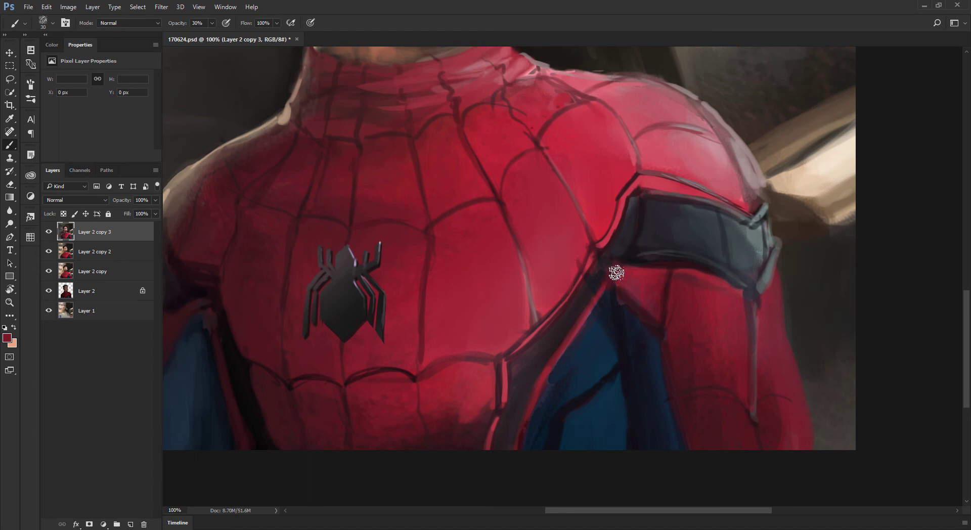
{"action": "left_click", "coordinate": [609, 321], "text": "alt"}
{"action": "left_click", "coordinate": [553, 406], "text": "alt"}
{"action": "key", "text": "bracketright"}
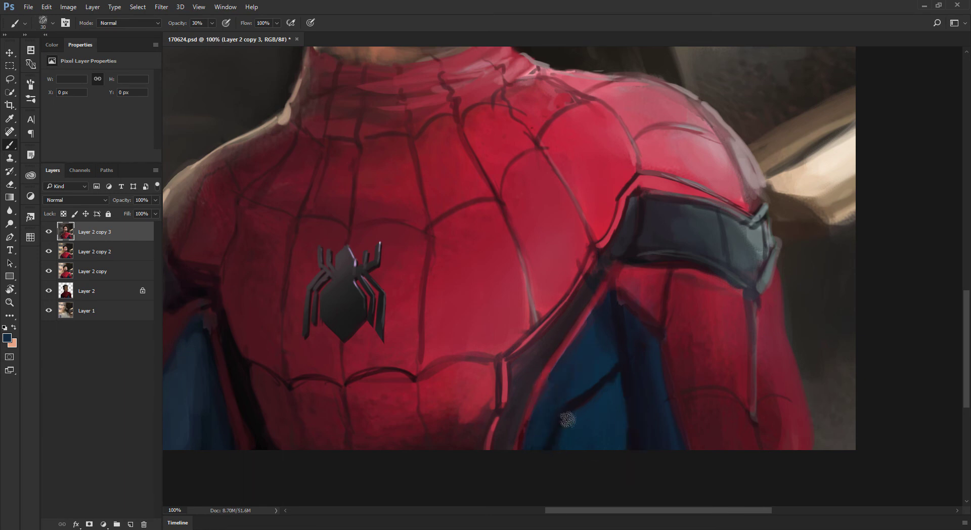
Check the retouched strap and blue panel against the whole portrait
{"action": "key", "text": "ctrl+minus"}
{"action": "key", "text": "ctrl+minus"}
{"action": "key", "text": "ctrl+minus"}
{"action": "key", "text": "ctrl+minus"}
{"action": "key", "text": "ctrl+minus"}
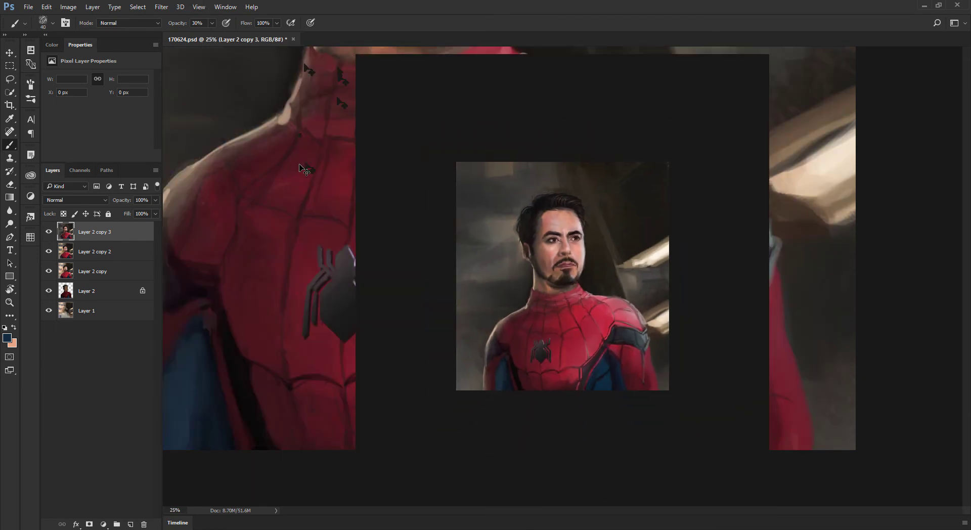
{"action": "key", "text": "ctrl+plus"}
{"action": "key", "text": "ctrl+plus"}
{"action": "key", "text": "ctrl+plus"}
{"action": "left_click_drag", "start_coordinate": [425, 343], "coordinate": [419, 216]}
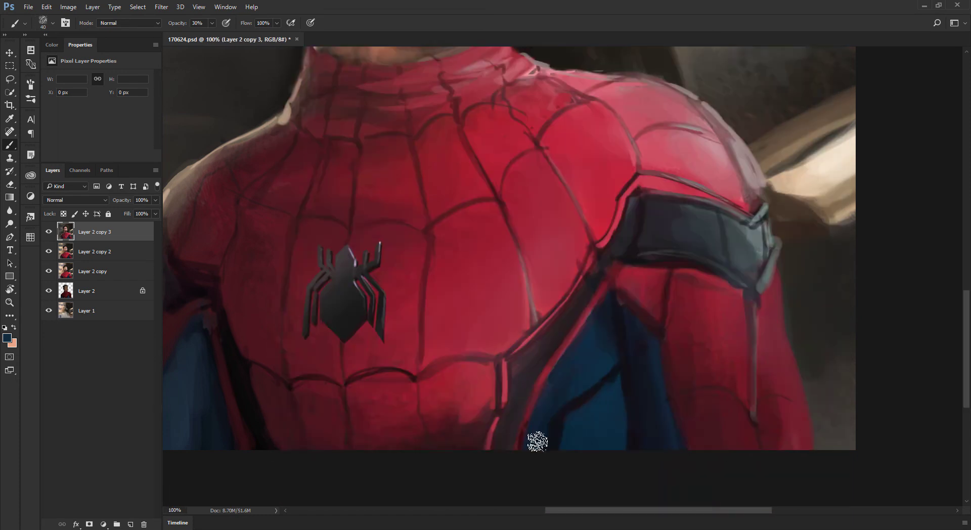
Paint dark seam accents on the shoulder and armpit of his right arm with a sampled near-black, at size 25 and 60% opacity
{"action": "key", "text": "bracketleft"}
{"action": "key", "text": "ctrl+plus"}
{"action": "left_click_drag", "start_coordinate": [375, 251], "coordinate": [480, 227]}
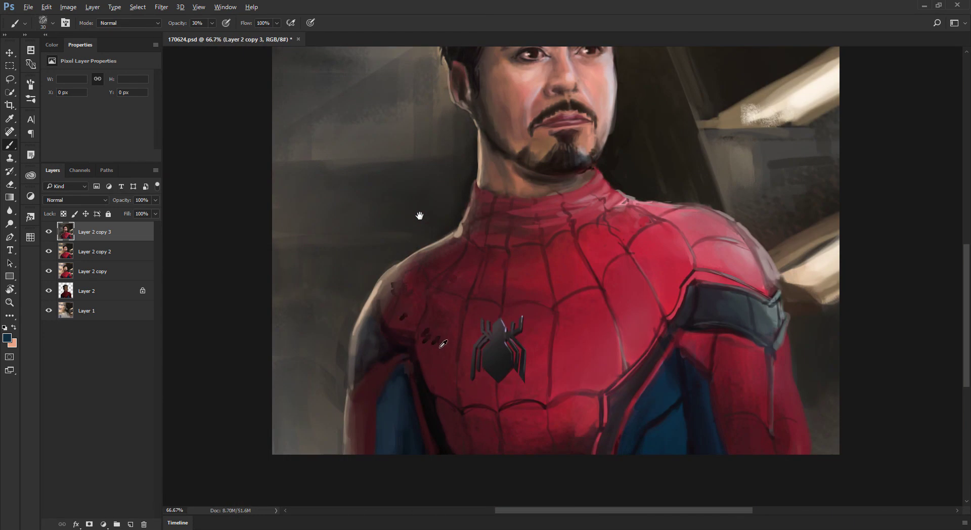
{"action": "left_click", "coordinate": [434, 345], "text": "alt"}
{"action": "key", "text": "bracketleft"}
{"action": "key", "text": "bracketleft"}
{"action": "key", "text": "bracketleft"}
{"action": "key", "text": "bracketright"}
{"action": "key", "text": "bracketright"}
{"action": "left_click_drag", "start_coordinate": [381, 283], "coordinate": [358, 306]}
{"action": "key", "text": "ctrl+plus"}
{"action": "mouse_move", "coordinate": [286, 344]}
{"action": "left_mouse_down"}
{"action": "mouse_move", "coordinate": [390, 302]}
{"action": "mouse_move", "coordinate": [391, 319]}
{"action": "left_mouse_up"}
{"action": "left_click_drag", "start_coordinate": [448, 346], "coordinate": [471, 426]}
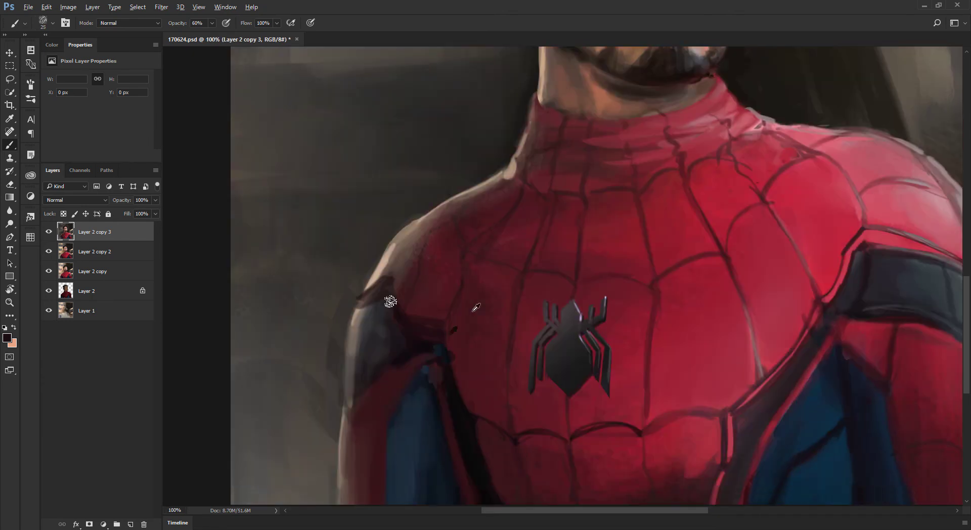
Reshape the lower edge of the dark armband on his right arm with sampled dark and rim tones at 60% opacity
{"action": "left_click_drag", "start_coordinate": [395, 340], "coordinate": [378, 348]}
{"action": "left_click", "coordinate": [364, 408], "text": "alt"}
{"action": "left_click_drag", "start_coordinate": [362, 415], "coordinate": [370, 355]}
{"action": "left_click", "coordinate": [360, 404], "text": "alt"}
{"action": "left_click", "coordinate": [399, 355], "text": "alt"}
{"action": "key", "text": "bracketright"}
{"action": "key", "text": "bracketright"}
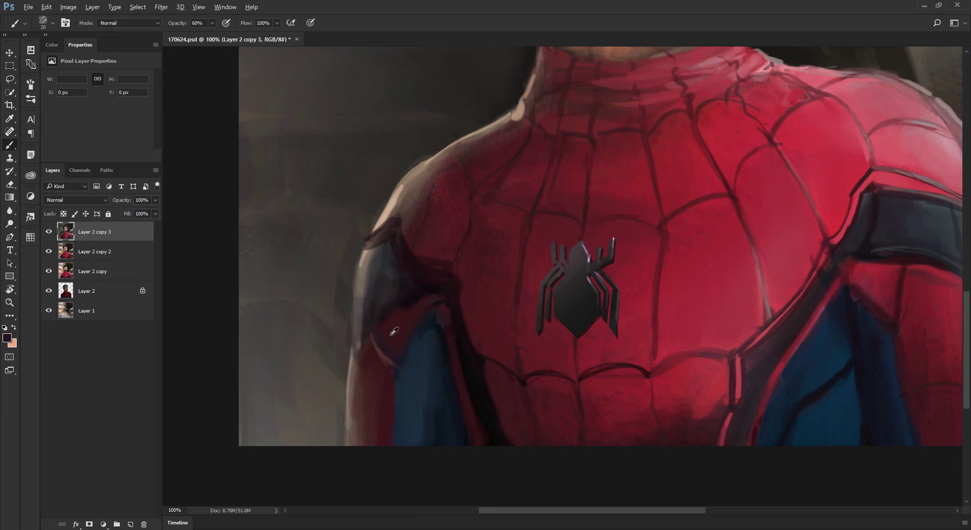
Repaint the red sleeve and its border with the blue panel below his right armband, using sampled tones at 60% opacity
{"action": "left_click", "coordinate": [409, 395], "text": "alt"}
{"action": "key", "text": "bracketright"}
{"action": "key", "text": "bracketright"}
{"action": "left_click_drag", "start_coordinate": [399, 383], "coordinate": [393, 444]}
{"action": "left_click", "coordinate": [403, 407], "text": "alt"}
{"action": "left_click", "coordinate": [386, 389], "text": "alt"}
{"action": "left_click_drag", "start_coordinate": [389, 388], "coordinate": [383, 449]}
{"action": "left_click", "coordinate": [406, 404], "text": "alt"}
{"action": "left_click", "coordinate": [409, 395], "text": "alt"}
Lighten the blue panel beside his right sleeve with a sampled blue, using a size 45 brush at 30% opacity
{"action": "right_click", "coordinate": [466, 288], "text": "alt+shift"}
{"action": "key", "text": "bracketright"}
{"action": "key", "text": "bracketright"}
{"action": "key", "text": "bracketright"}
{"action": "key", "text": "3"}
{"action": "left_click", "coordinate": [406, 398], "text": "alt"}
{"action": "mouse_move", "coordinate": [402, 390]}
{"action": "left_mouse_down"}
{"action": "mouse_move", "coordinate": [404, 441]}
{"action": "mouse_move", "coordinate": [416, 421]}
{"action": "left_mouse_up"}
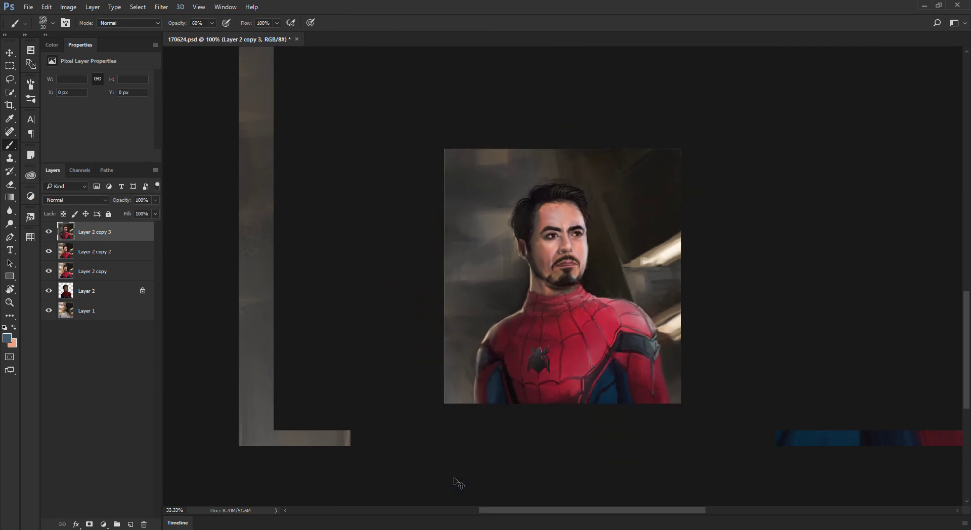
Soften the blue side panels under both arms with sampled blues, using a size 70 brush at 10% opacity
{"action": "key", "text": "ctrl+plus"}
{"action": "key", "text": "ctrl+plus"}
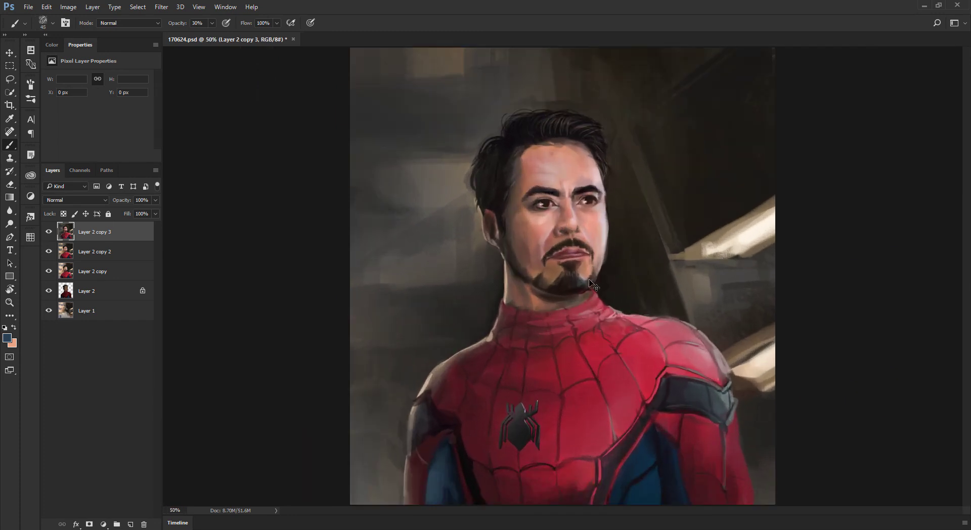
{"action": "key", "text": "ctrl+minus"}
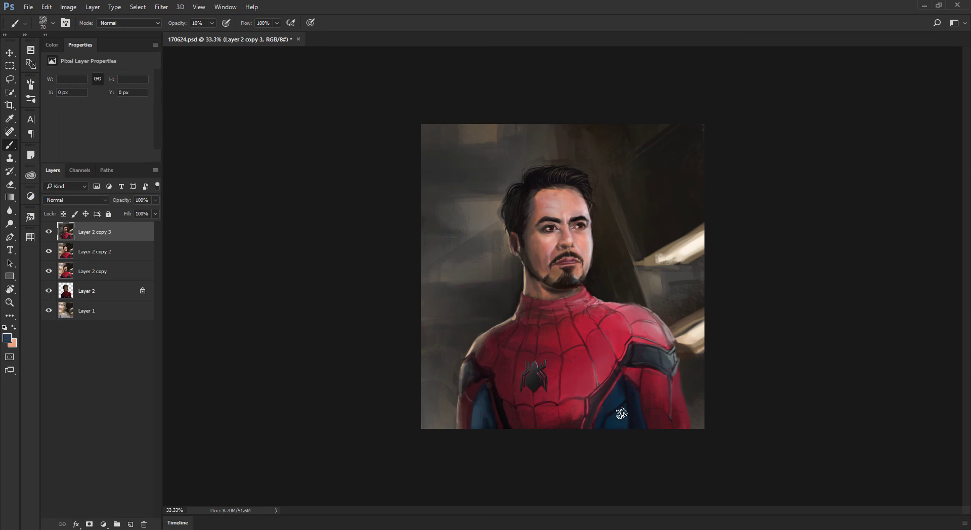
{"action": "left_click", "coordinate": [487, 422], "text": "alt"}
{"action": "right_click", "coordinate": [624, 353], "text": "alt+shift"}
{"action": "left_click", "coordinate": [610, 401], "text": "alt"}
Judge the overall portrait by comparing it at thumbnail size and at larger zoom levels
{"action": "key", "text": "ctrl+minus"}
{"action": "key", "text": "ctrl+minus"}
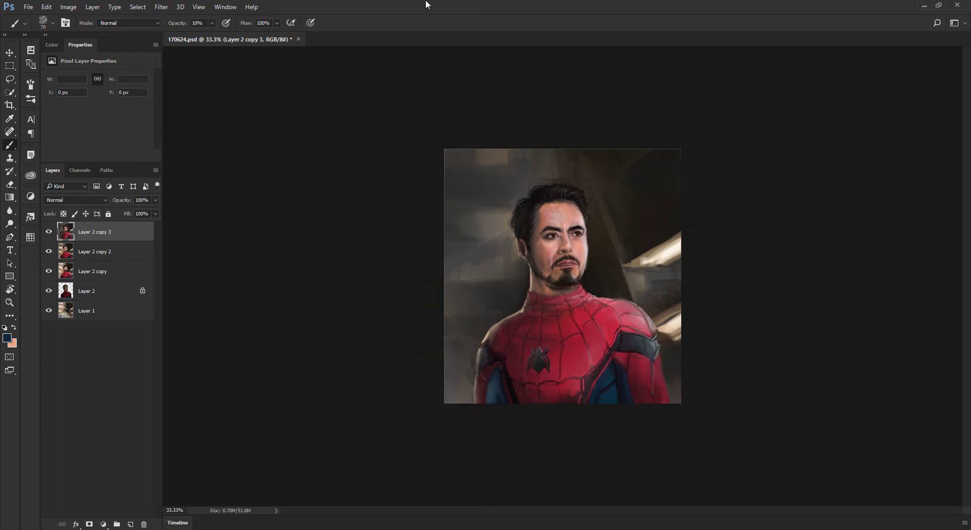
{"action": "key", "text": "ctrl+minus"}
{"action": "key", "text": "ctrl+minus"}
{"action": "key", "text": "ctrl+plus"}
{"action": "key", "text": "ctrl+plus"}
{"action": "key", "text": "ctrl+plus"}
{"action": "key", "text": "ctrl+plus"}
{"action": "key", "text": "ctrl+plus"}
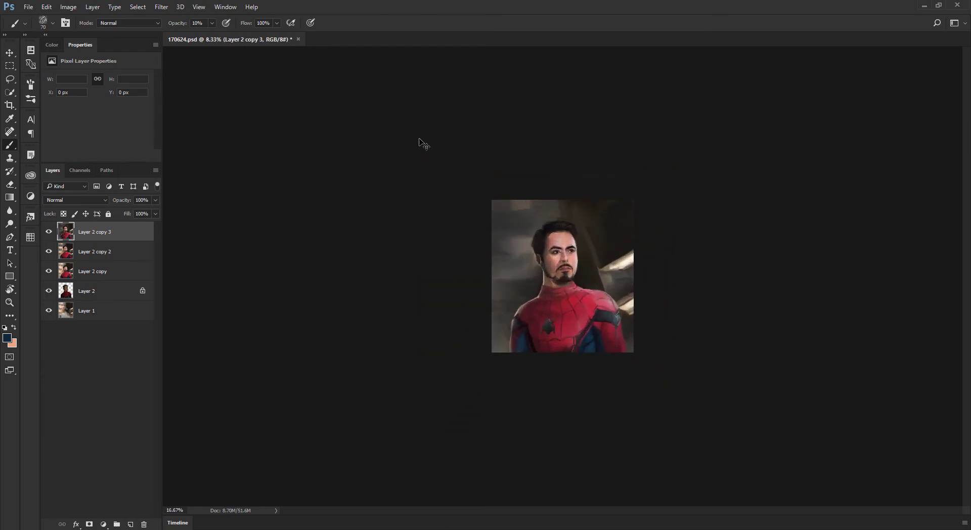
{"action": "key", "text": "ctrl+minus"}
{"action": "key", "text": "ctrl+minus"}
{"action": "key", "text": "ctrl+plus"}
{"action": "key", "text": "ctrl+plus"}
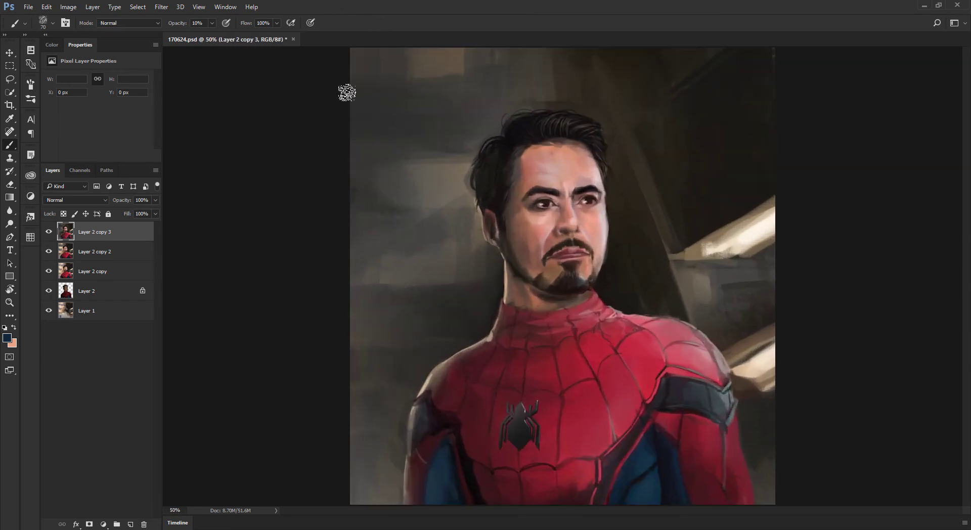
{"action": "key", "text": "ctrl+plus"}
{"action": "key", "text": "ctrl+minus"}
{"action": "key", "text": "ctrl+minus"}
Inspect the face and other painted details up close, comparing them with the full portrait
{"action": "key", "text": "ctrl+plus"}
{"action": "key", "text": "ctrl+plus"}
{"action": "key", "text": "ctrl+plus"}
{"action": "key", "text": "ctrl+plus"}
{"action": "left_click_drag", "start_coordinate": [520, 202], "coordinate": [465, 266]}
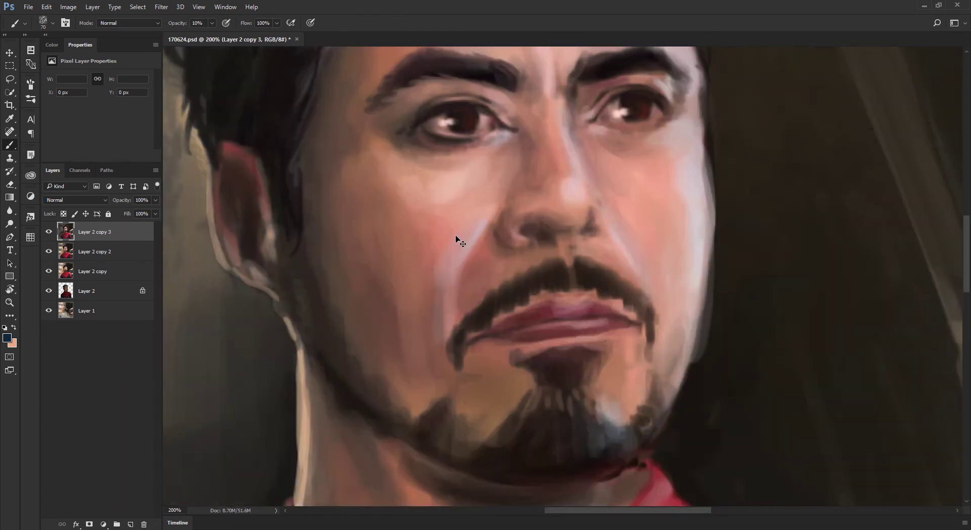
{"action": "key", "text": "ctrl+minus"}
{"action": "key", "text": "ctrl+minus"}
{"action": "key", "text": "ctrl+minus"}
{"action": "key", "text": "ctrl+plus"}
{"action": "key", "text": "ctrl+plus"}
{"action": "key", "text": "ctrl+plus"}
{"action": "left_click_drag", "start_coordinate": [268, 383], "coordinate": [273, 254]}
{"action": "key", "text": "ctrl+minus"}
{"action": "key", "text": "ctrl+minus"}
{"action": "key", "text": "ctrl+minus"}
{"action": "key", "text": "ctrl+plus"}
{"action": "key", "text": "ctrl+plus"}
{"action": "key", "text": "ctrl+plus"}
{"action": "left_click_drag", "start_coordinate": [252, 299], "coordinate": [321, 290]}
{"action": "key", "text": "ctrl+plus"}
{"action": "left_click_drag", "start_coordinate": [315, 250], "coordinate": [289, 281]}
{"action": "key", "text": "ctrl+minus"}
{"action": "left_click_drag", "start_coordinate": [416, 314], "coordinate": [309, 304]}
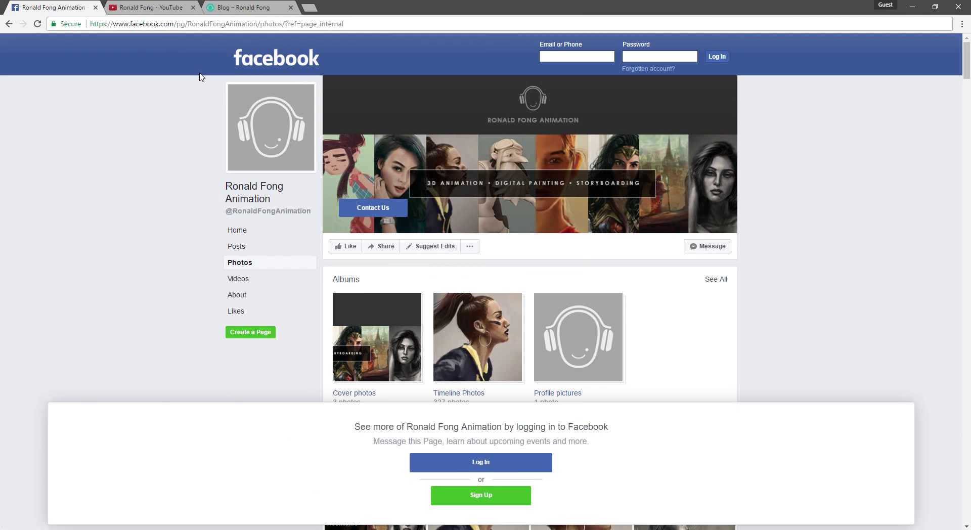
Switch to the web browser and view the artist's YouTube videos, blog and Facebook photos page, highlighting the page name in the Facebook address
{"action": "left_click", "coordinate": [144, 7]}
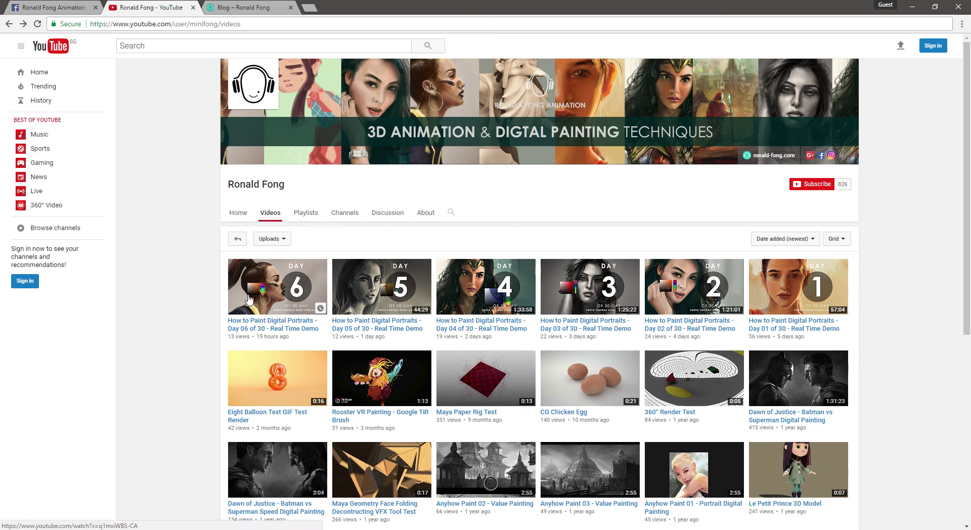
{"action": "left_click", "coordinate": [233, 8]}
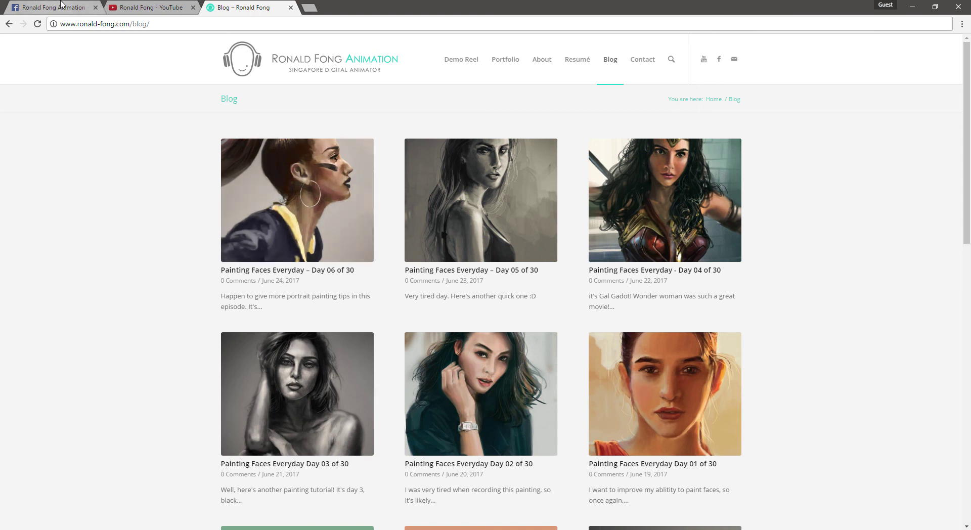
{"action": "left_click", "coordinate": [47, 7]}
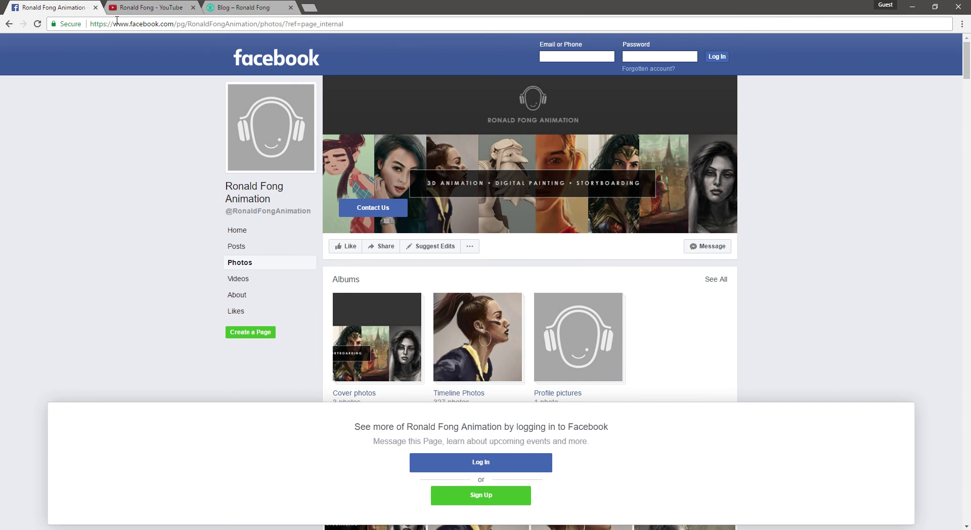
{"action": "left_click_drag", "start_coordinate": [188, 22], "coordinate": [283, 23]}
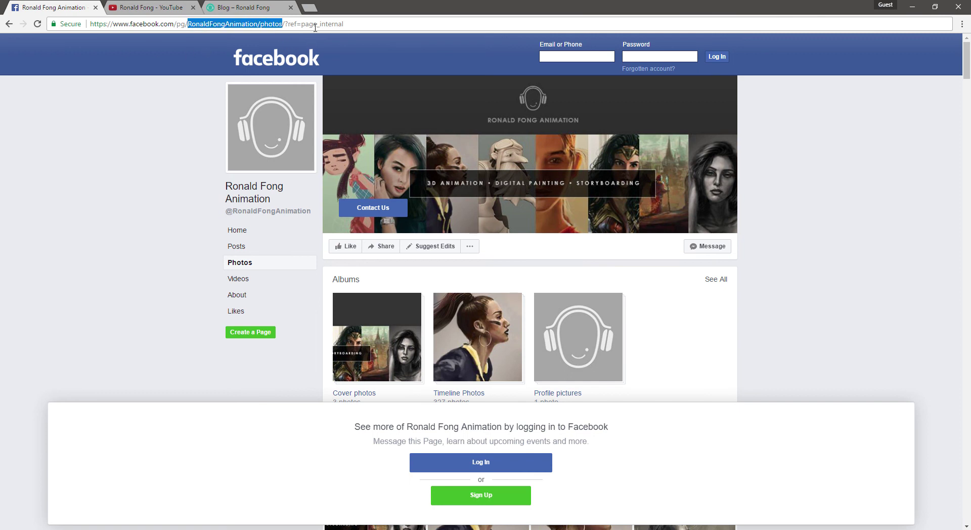
{"action": "left_click", "coordinate": [147, 7]}
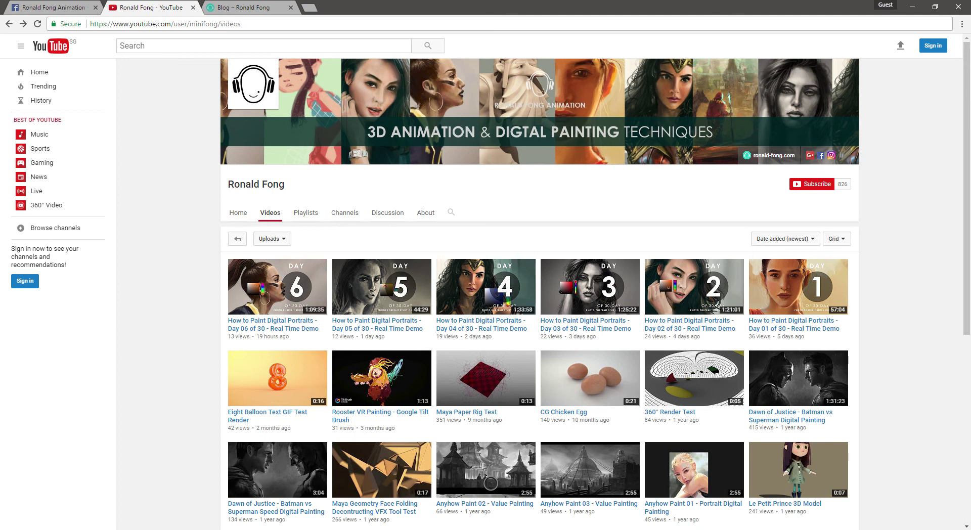
{"action": "right_click", "coordinate": [780, 529]}
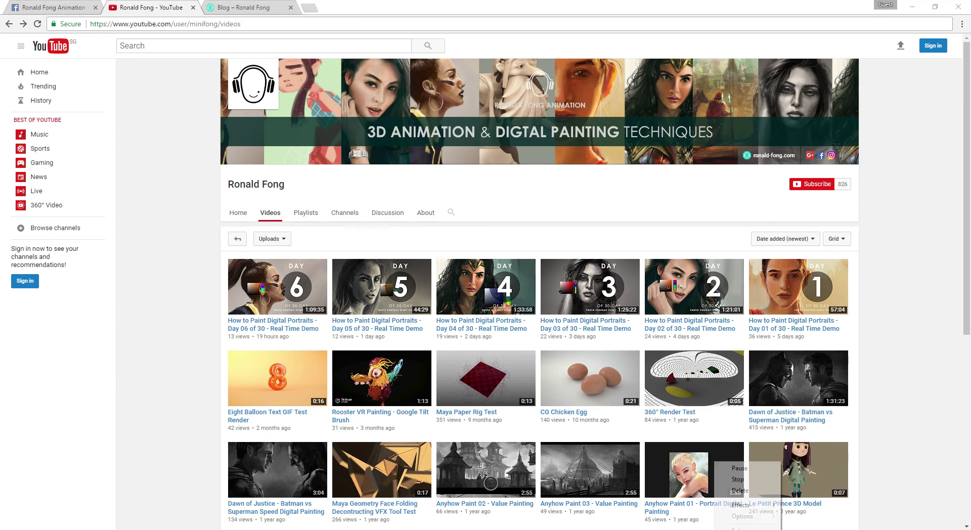